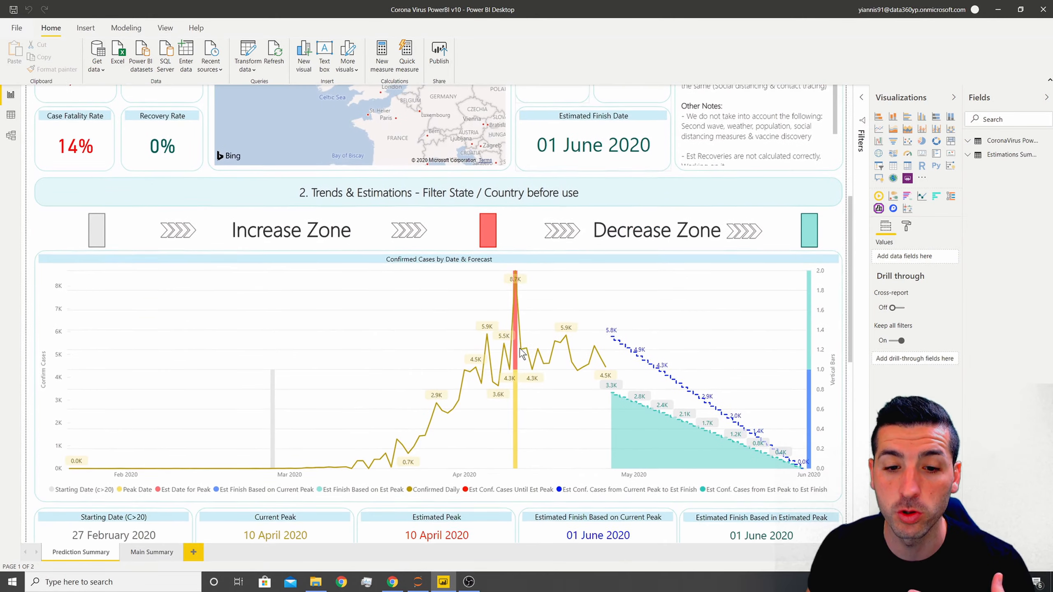
- Review the Prediction Summary page for United Kingdom, from the main summary figures through the forecast chart to the state breakdown
scroll(697, 410, down, 3)
scroll(697, 411, down, 2)
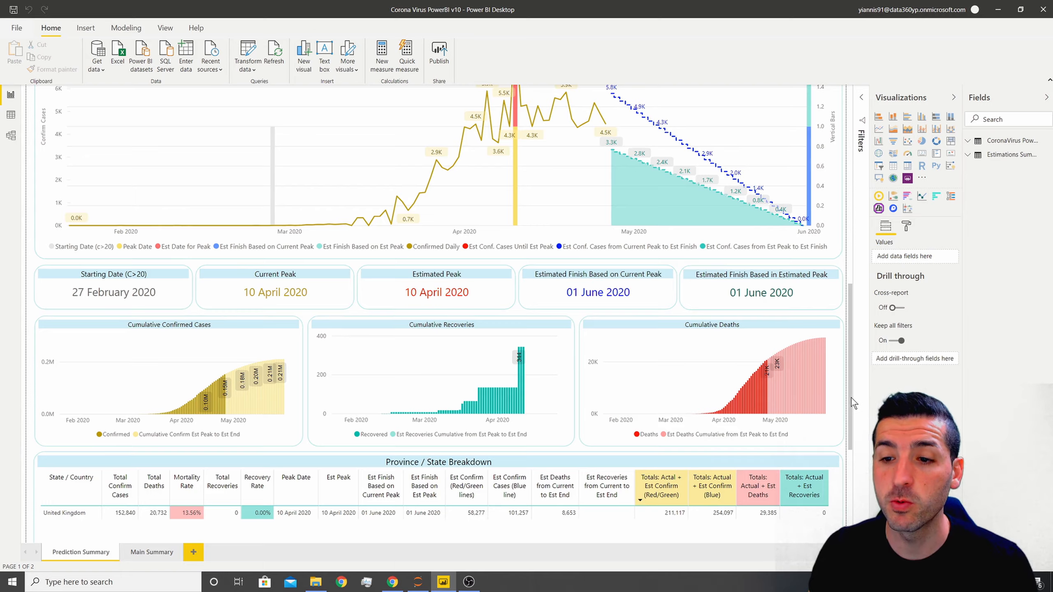
drag(850, 397, 849, 196)
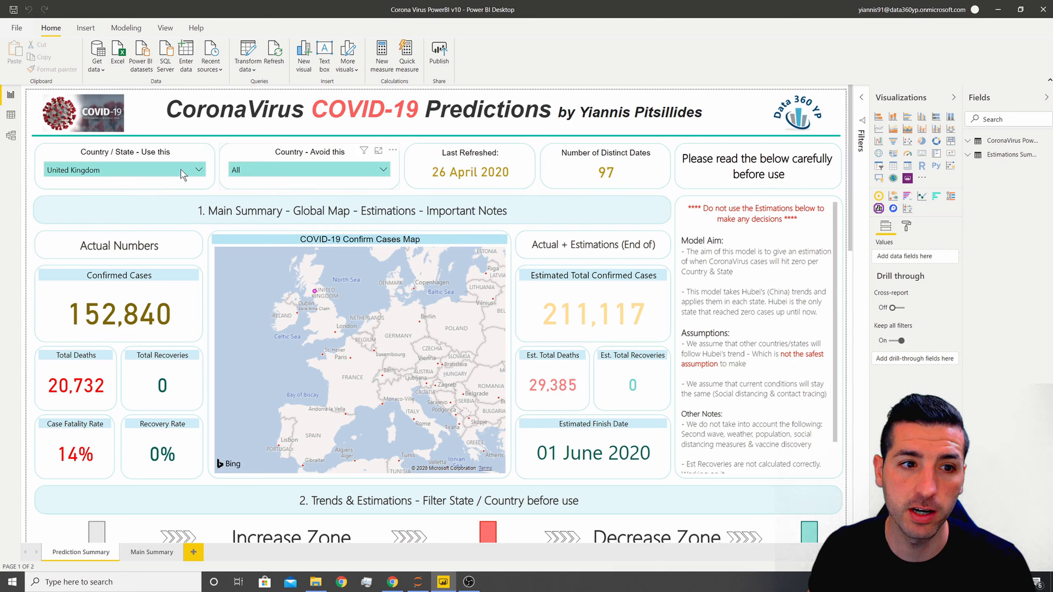
click(108, 170)
scroll(519, 345, down, 6)
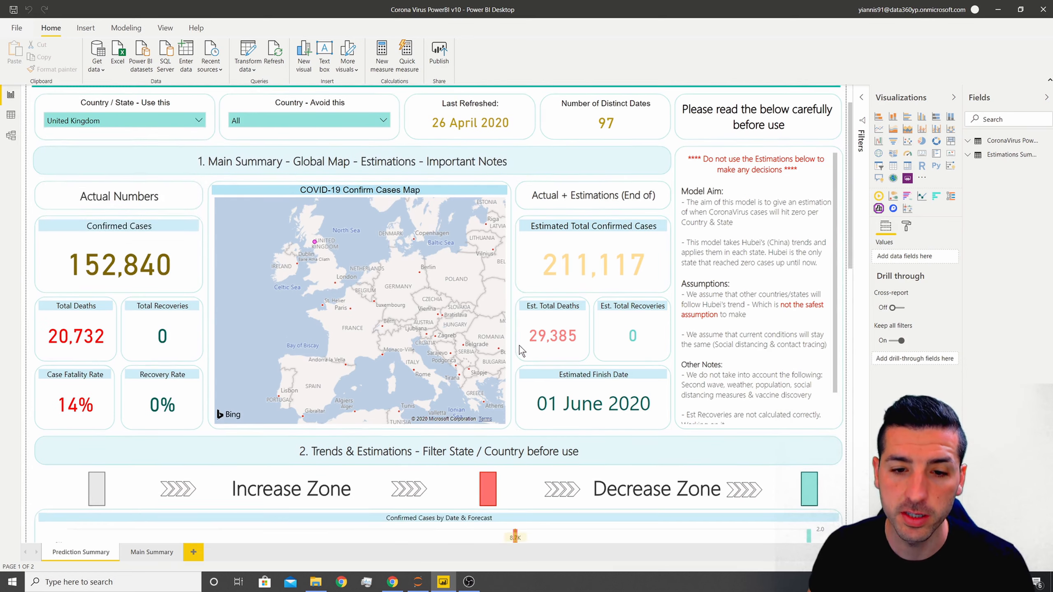
scroll(602, 224, down, 4)
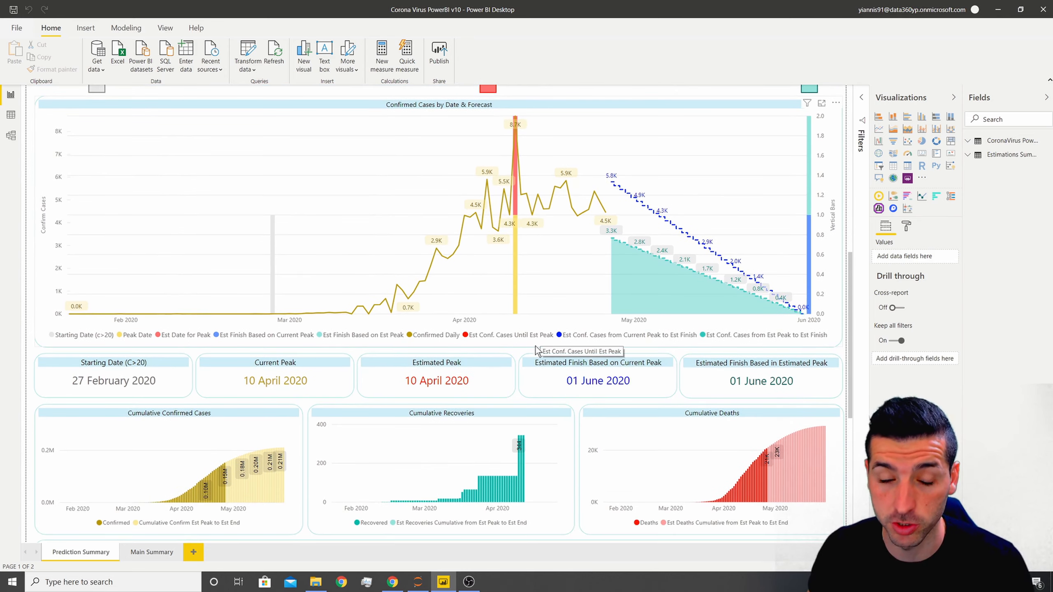
- Switch to Chrome and review the CSSEGISandData COVID-19 repository and the Corona Virus Project predictions notebook through to its data export cells
click(392, 581)
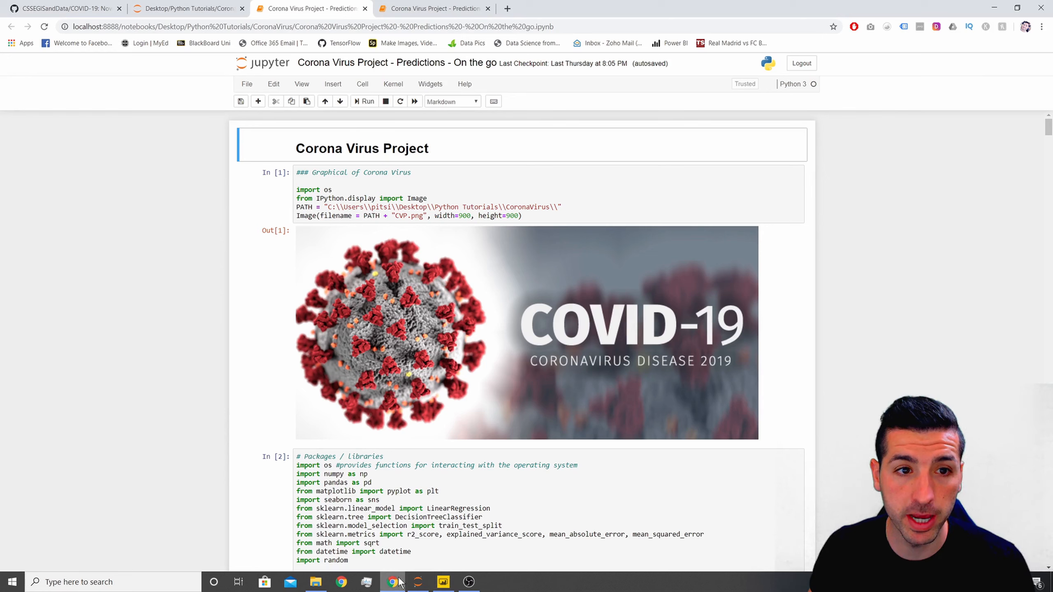
click(66, 8)
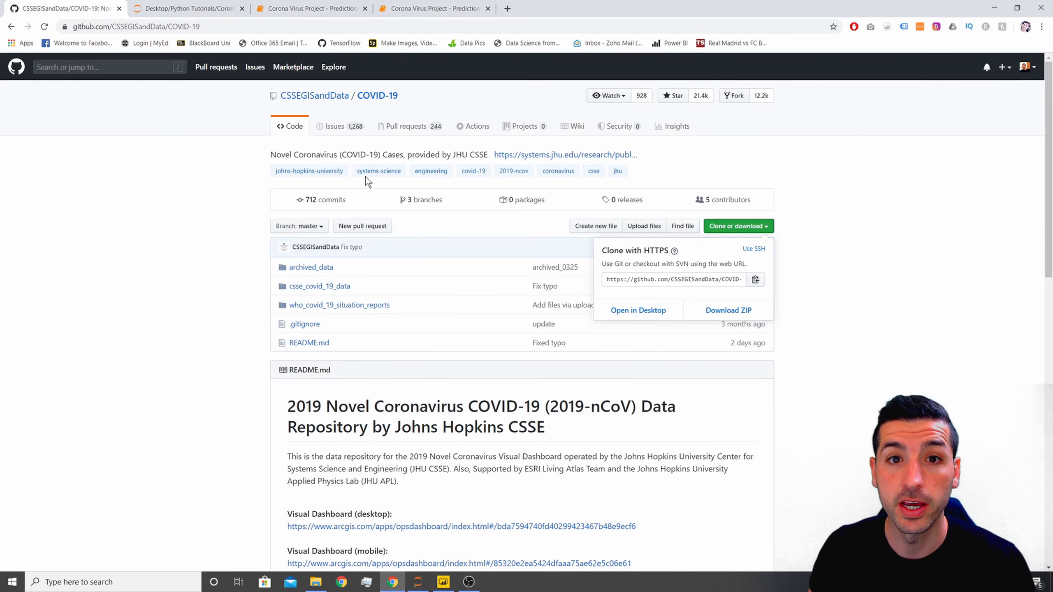
click(317, 7)
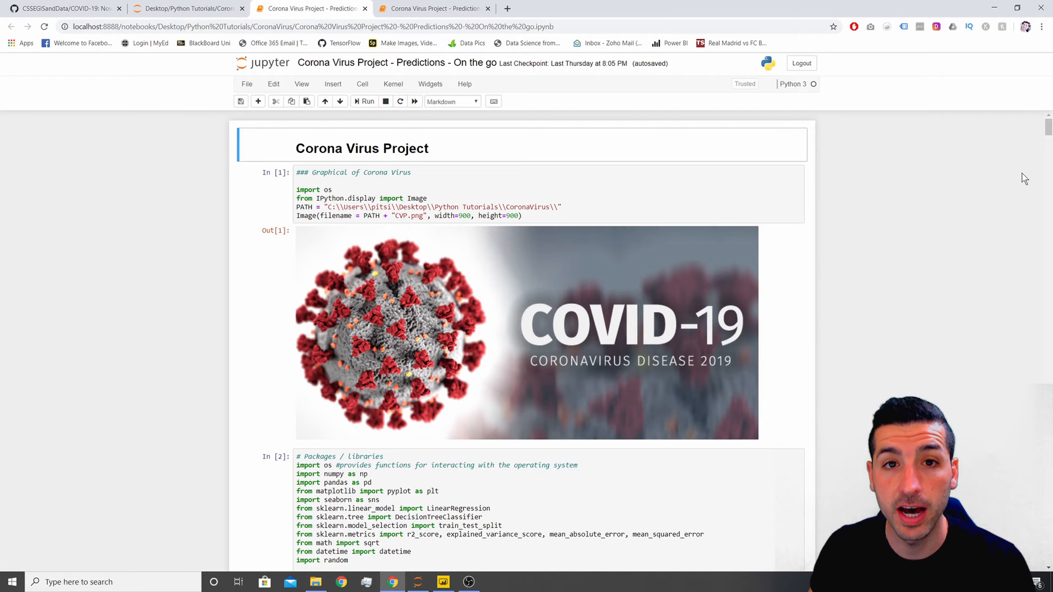
drag(1044, 138, 962, 281)
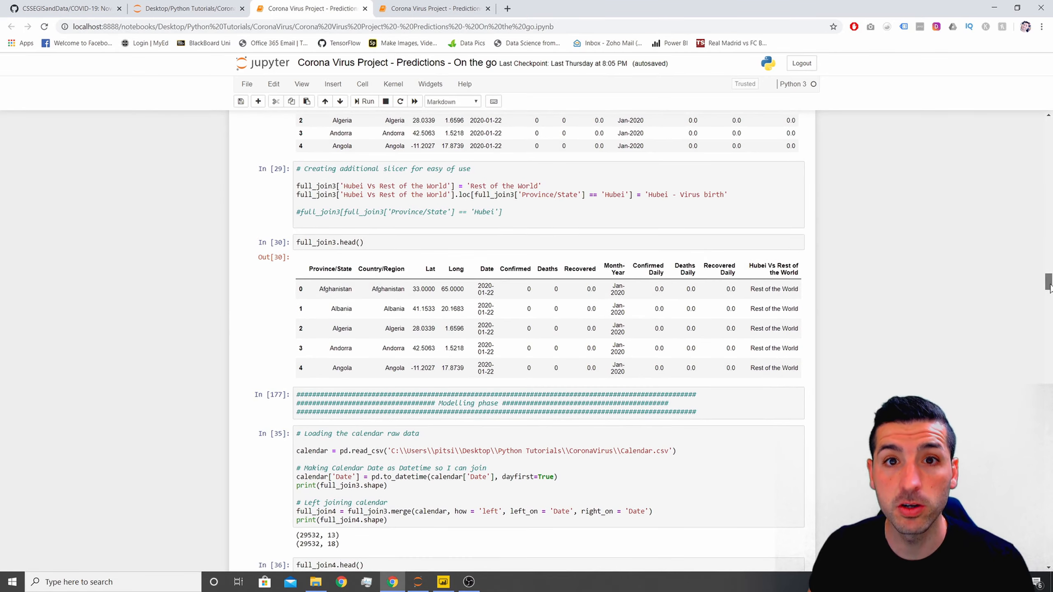
drag(1048, 286, 1022, 563)
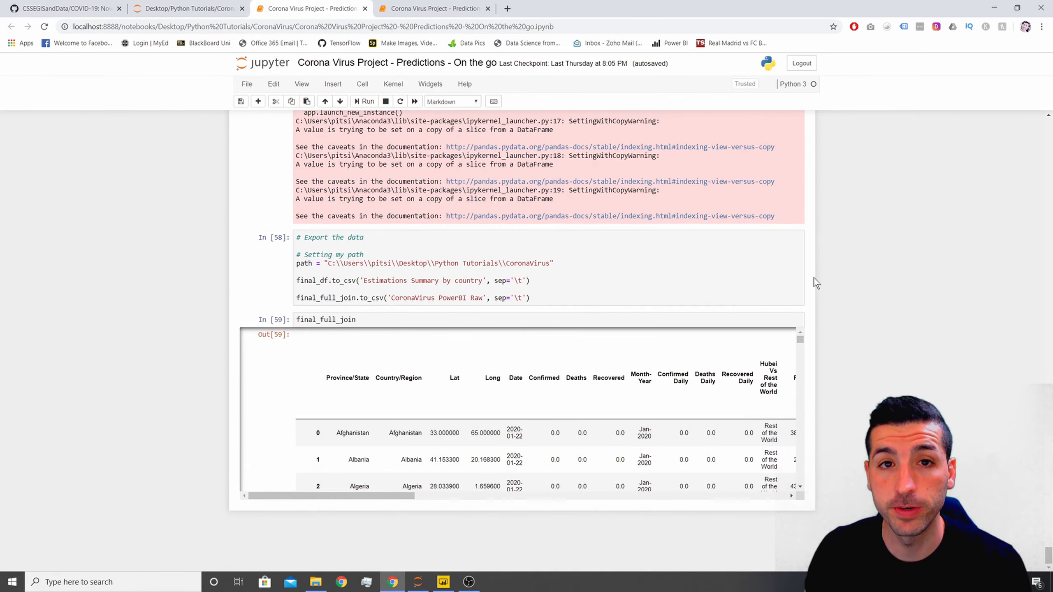
- Return to the Corona Virus PowerBI v10 report in Power BI Desktop and examine its estimates, trend forecast and cumulative charts
click(443, 582)
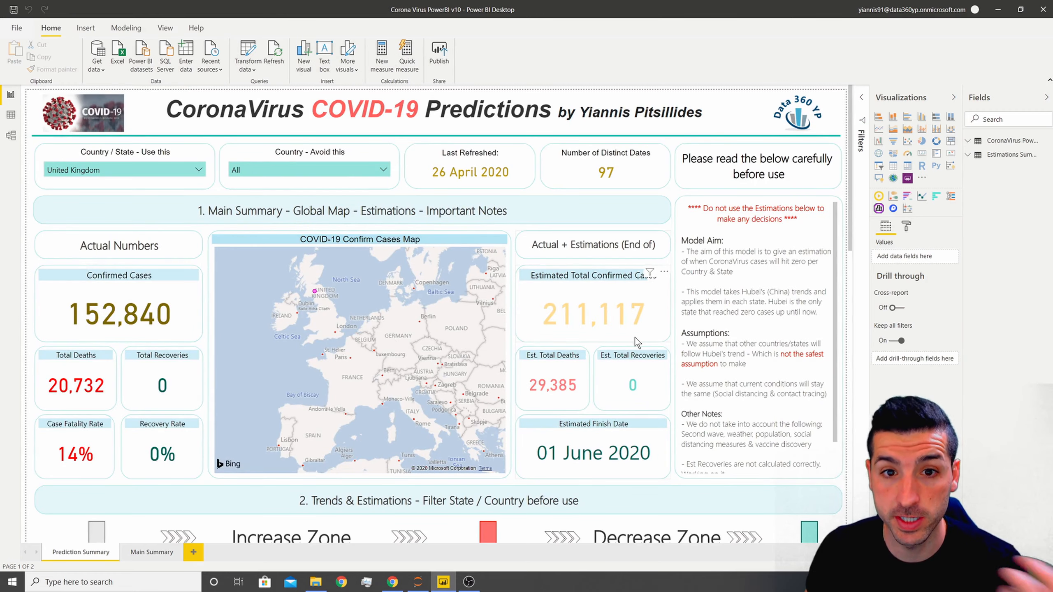
scroll(663, 328, down, 3)
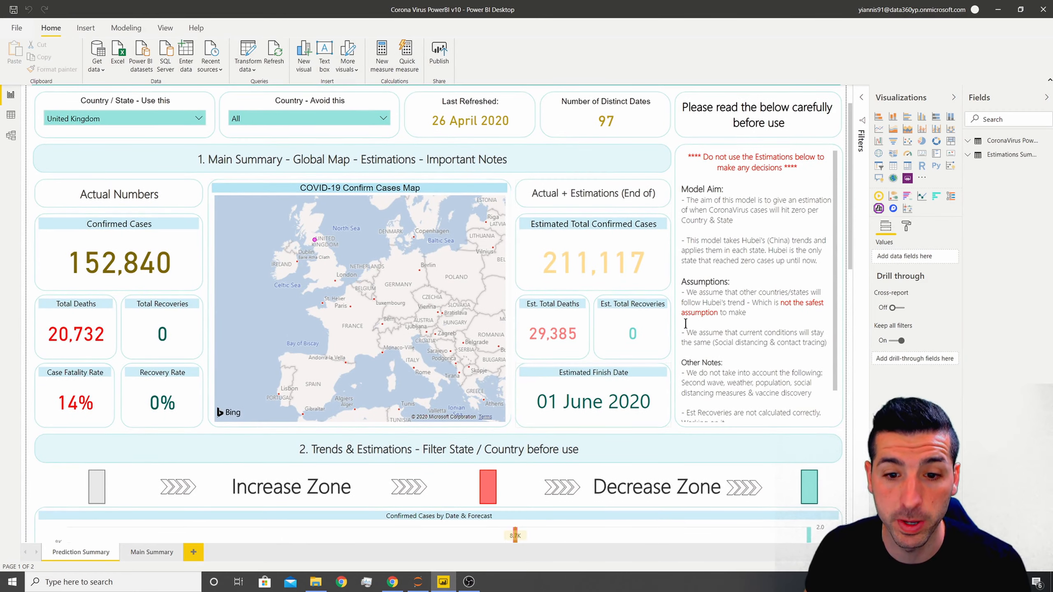
scroll(685, 323, down, 20)
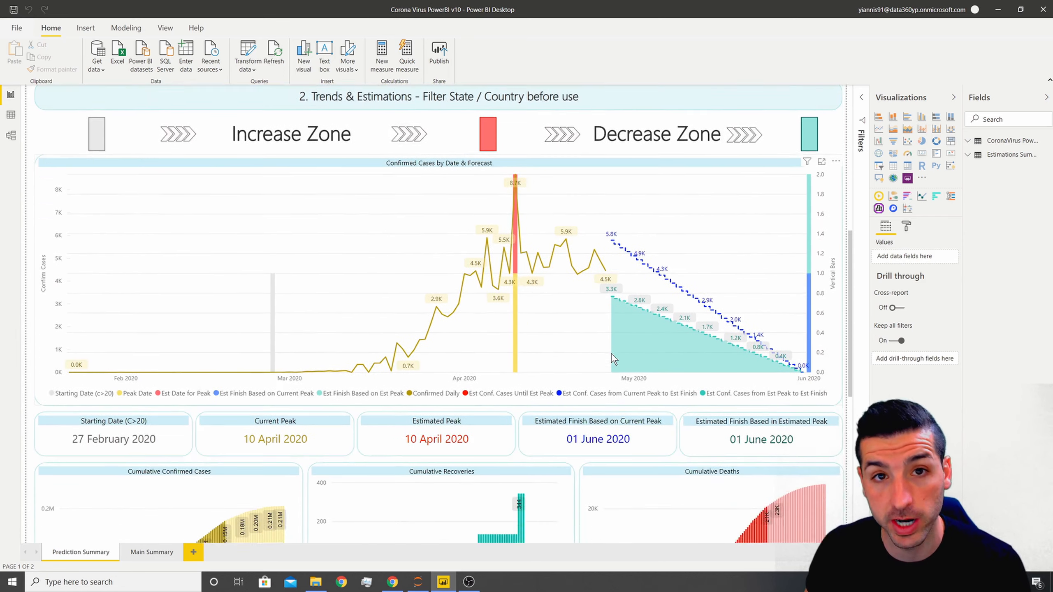
scroll(612, 357, down, 8)
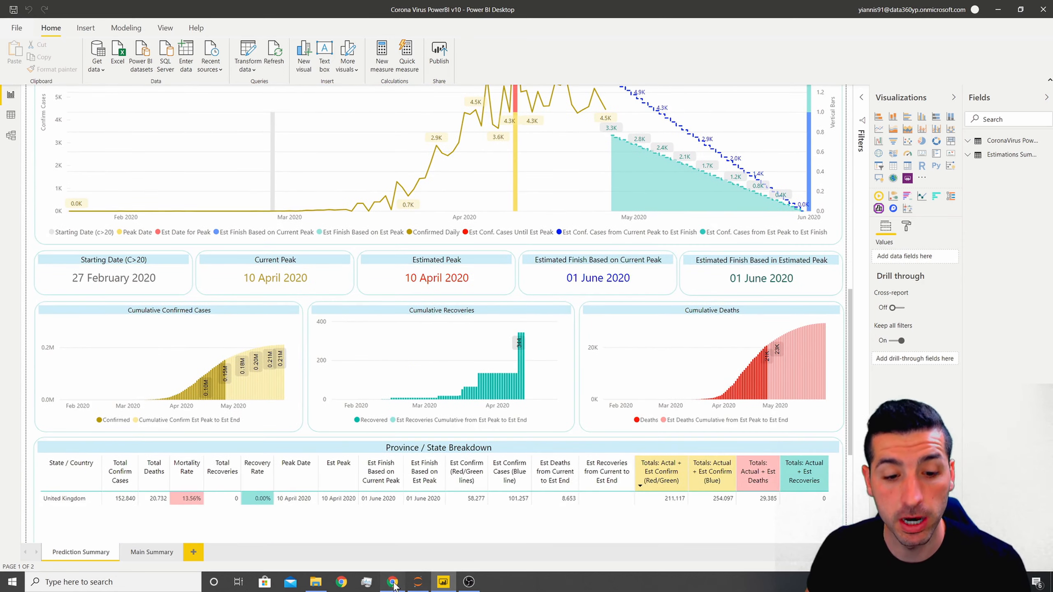
click(392, 582)
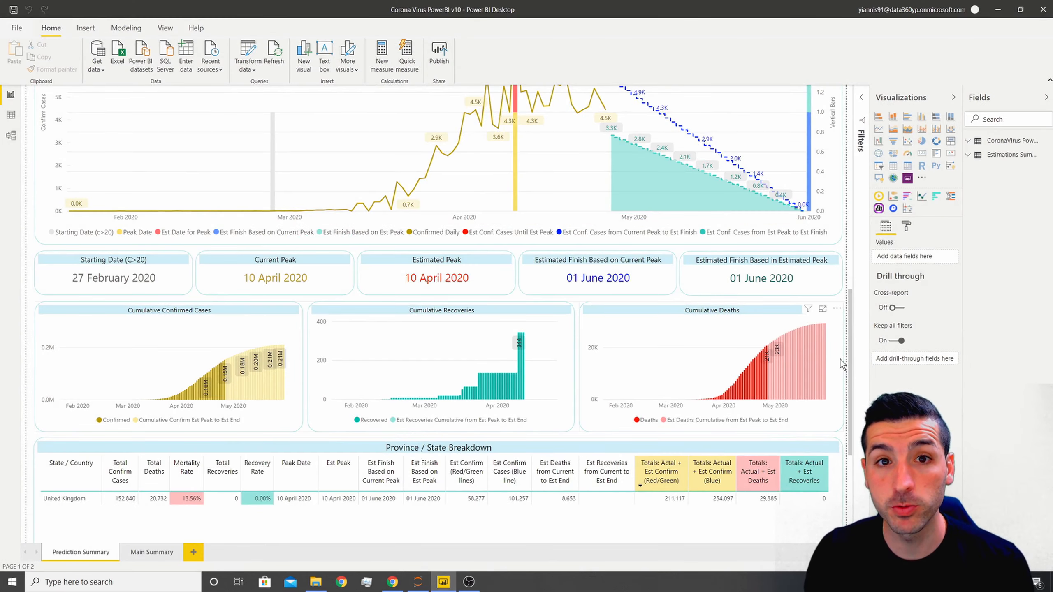
scroll(839, 359, up, 15)
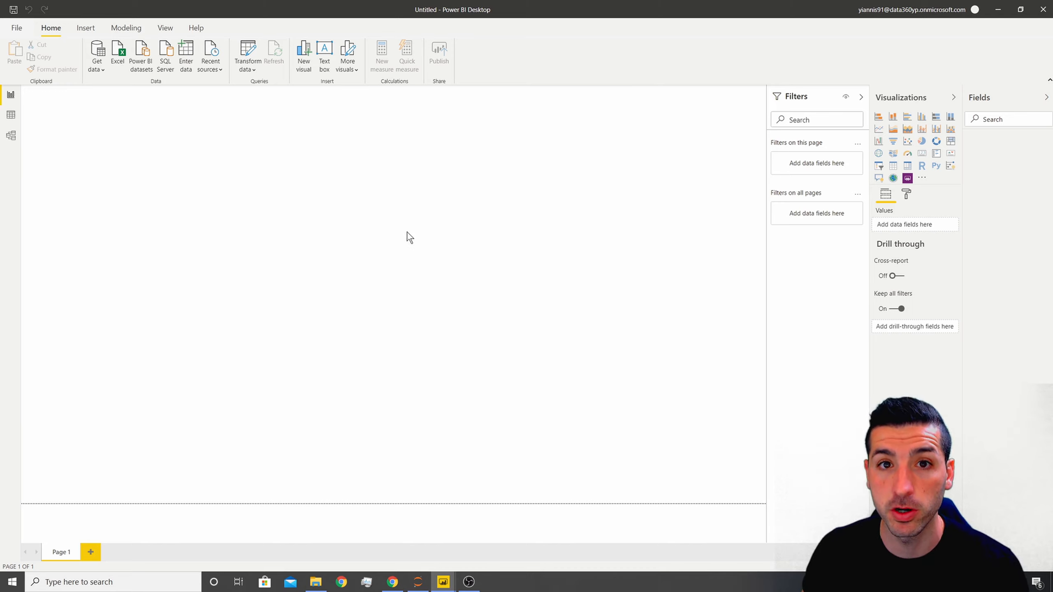
- Highlight the two to_csv export lines in the Jupyter notebook in Chrome, and return to the blank Untitled report in Power BI Desktop
click(392, 582)
drag(557, 295, 291, 280)
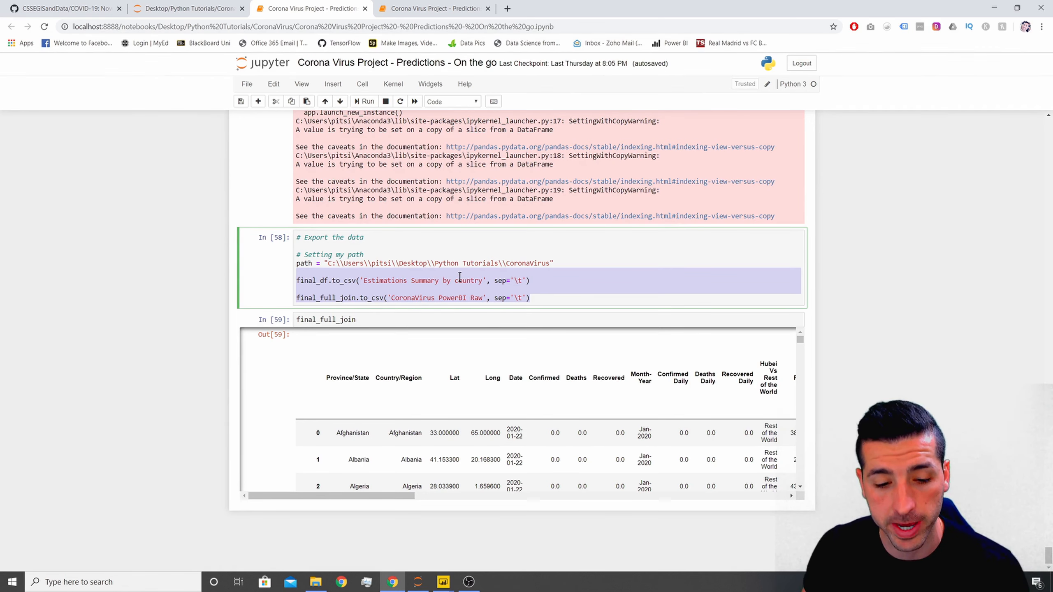
mouse_move(443, 582)
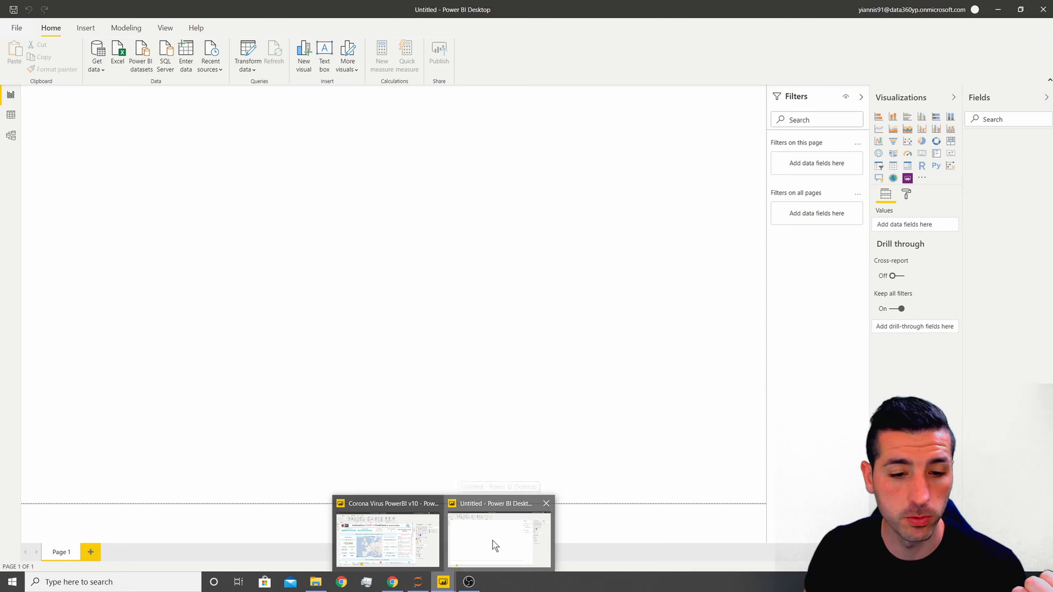
click(493, 541)
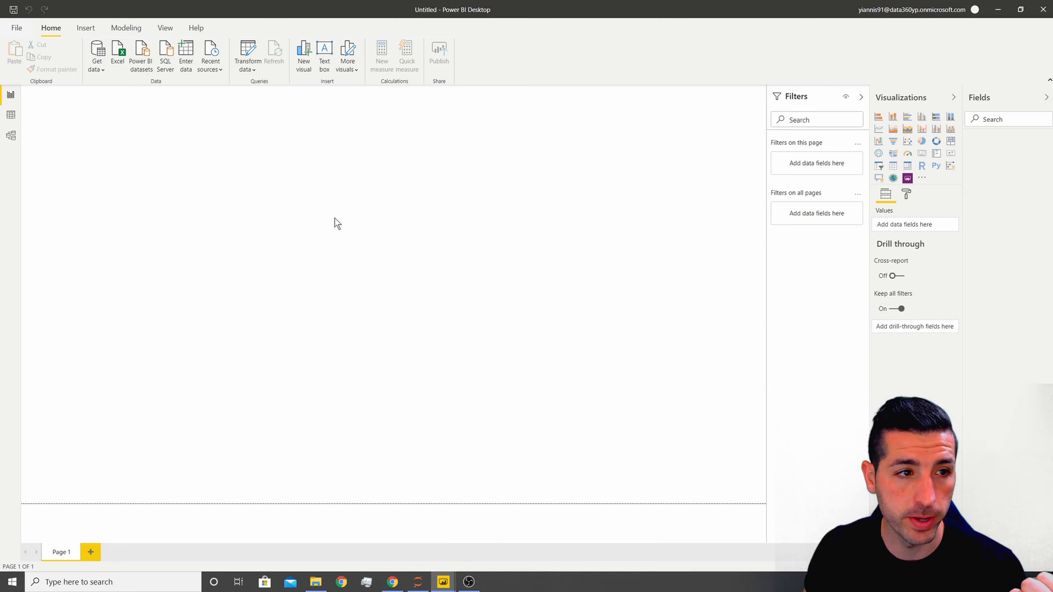
- Start an Excel data import and browse to the CoronaVirus folder under Python Tutorials, showing all file types
click(100, 65)
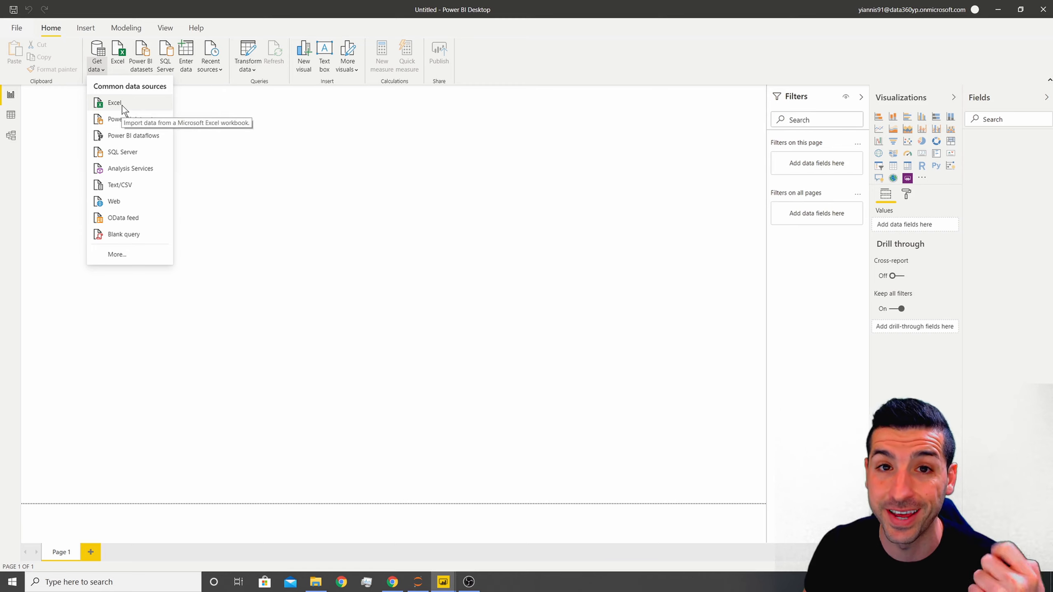
click(122, 105)
drag(257, 17, 284, 42)
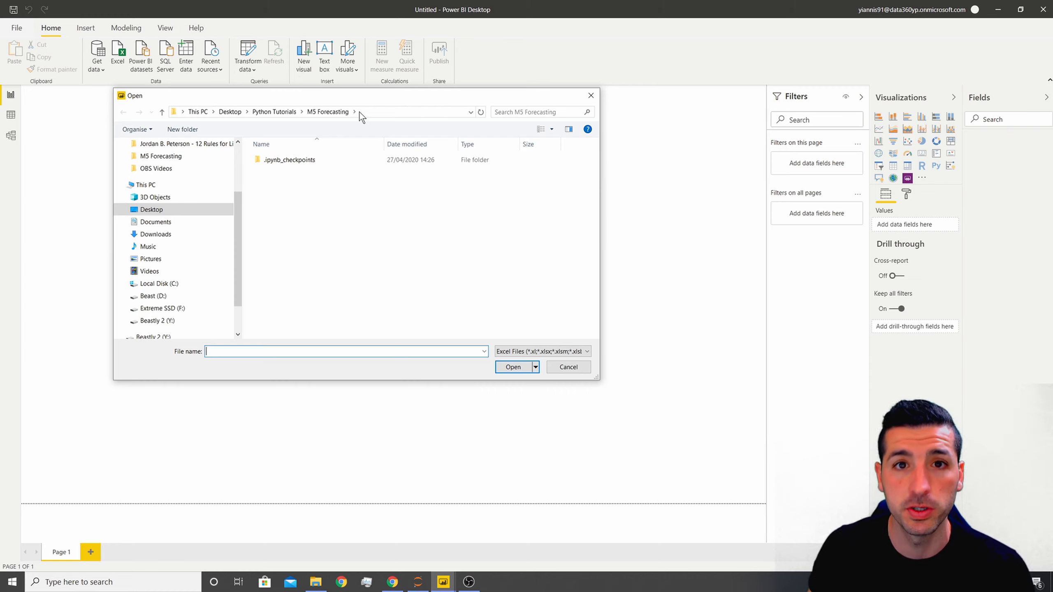
key(alt+Up)
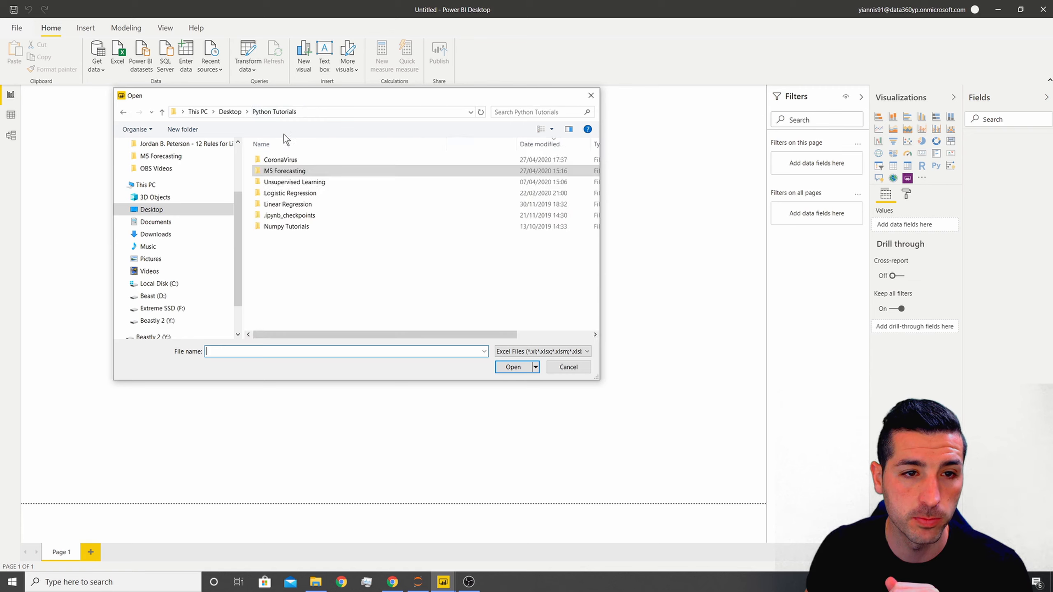
double_click(288, 159)
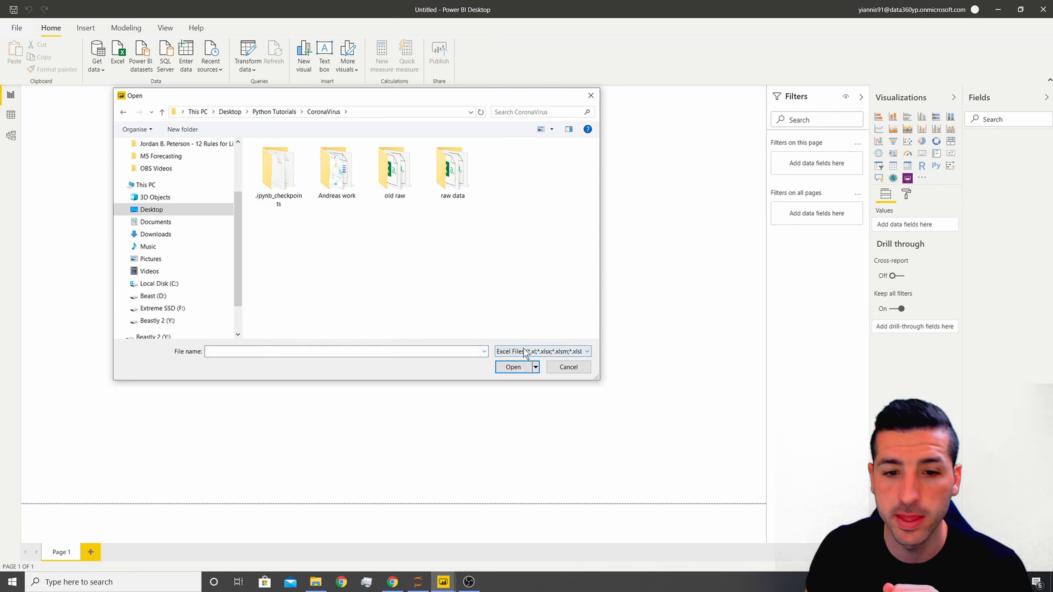
click(554, 353)
click(535, 366)
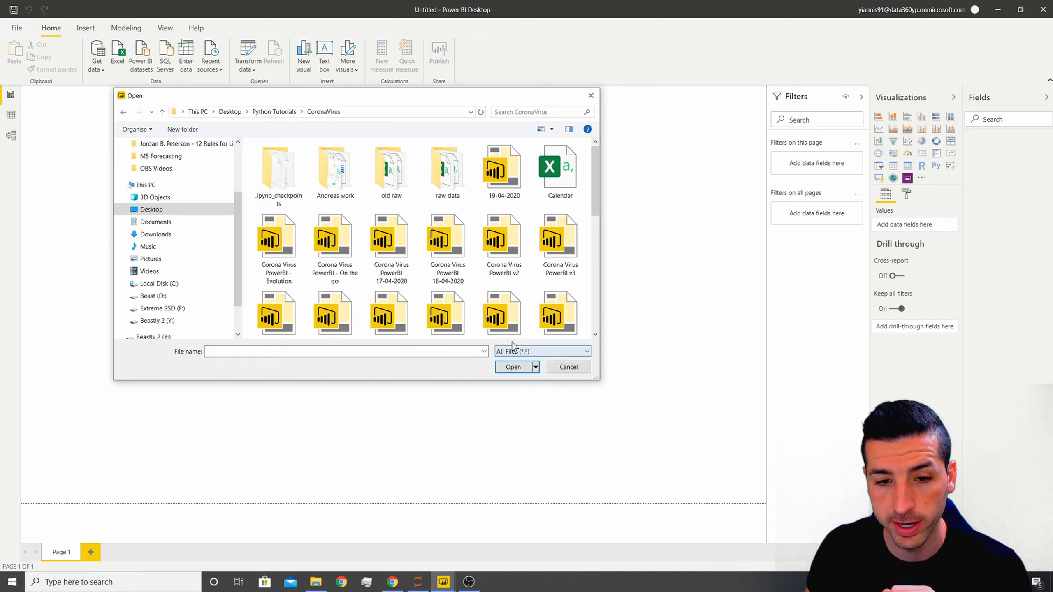
- Load the extensionless CoronaVirus PowerBI Raw file after previewing its columns, and select its table in the data model
scroll(507, 226, down, 5)
scroll(404, 284, up, 1)
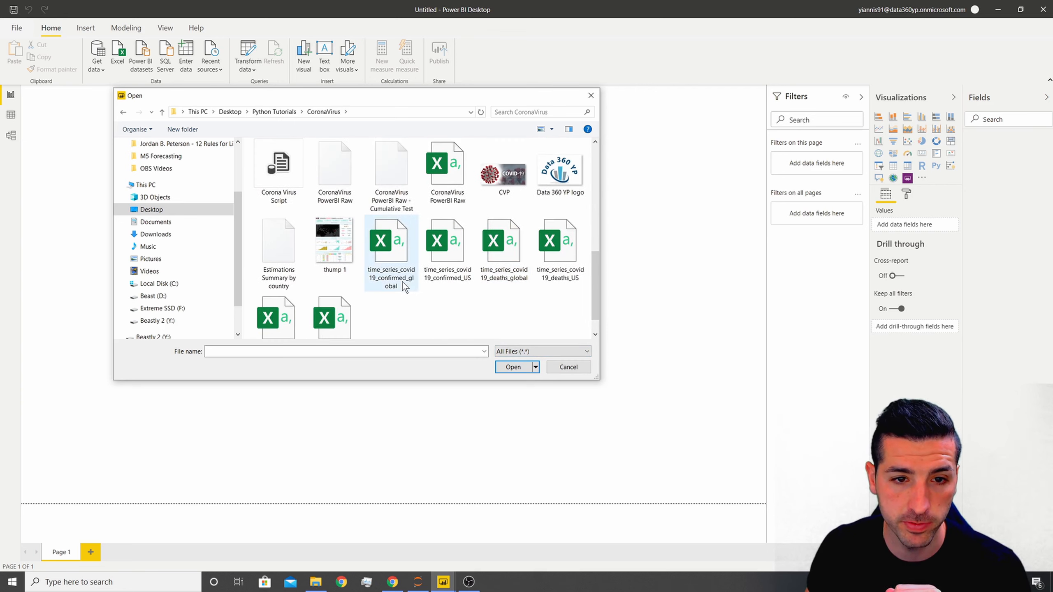
click(333, 187)
click(512, 366)
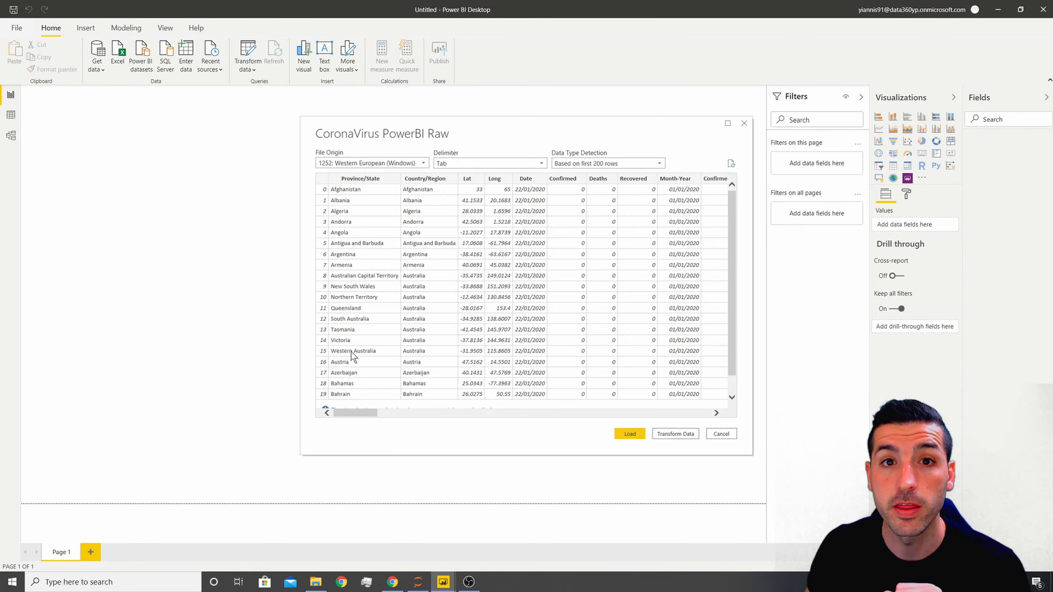
drag(353, 413, 686, 413)
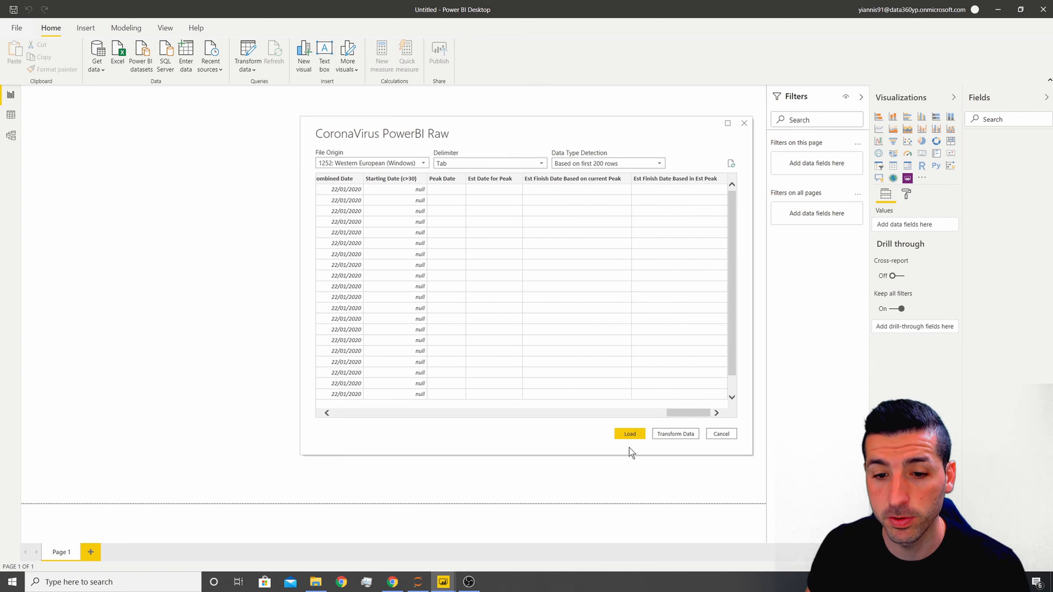
click(628, 434)
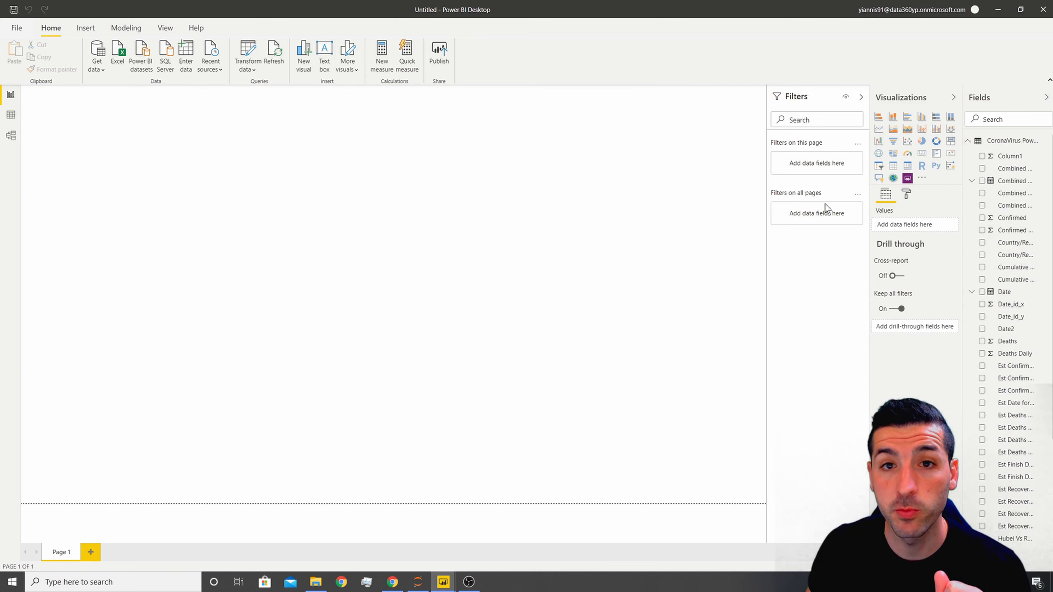
click(1012, 144)
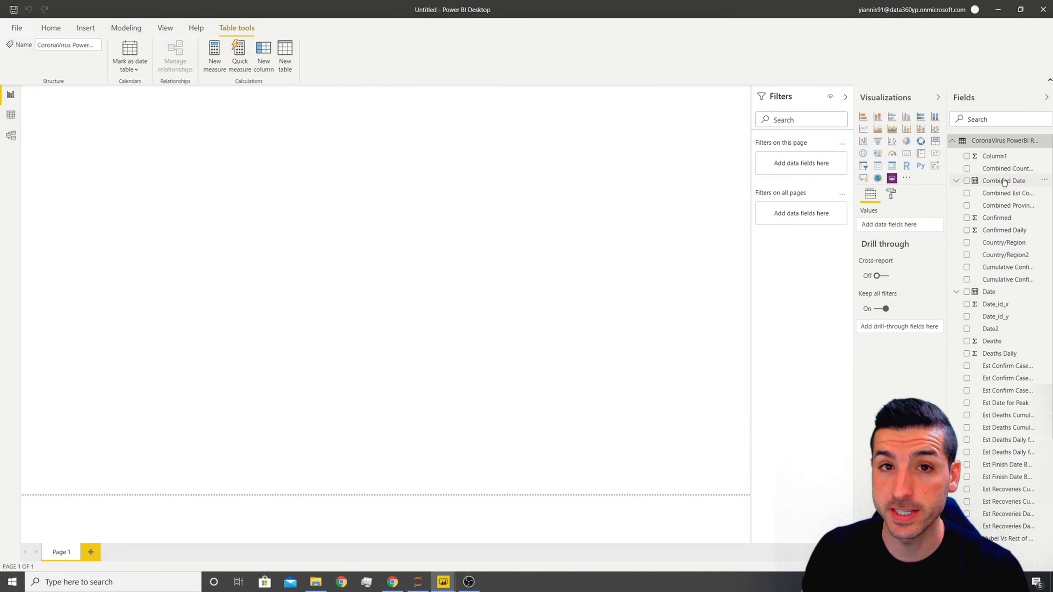
- Start a second Excel data import from the CoronaVirus folder with all file types shown
click(53, 29)
click(98, 64)
click(131, 107)
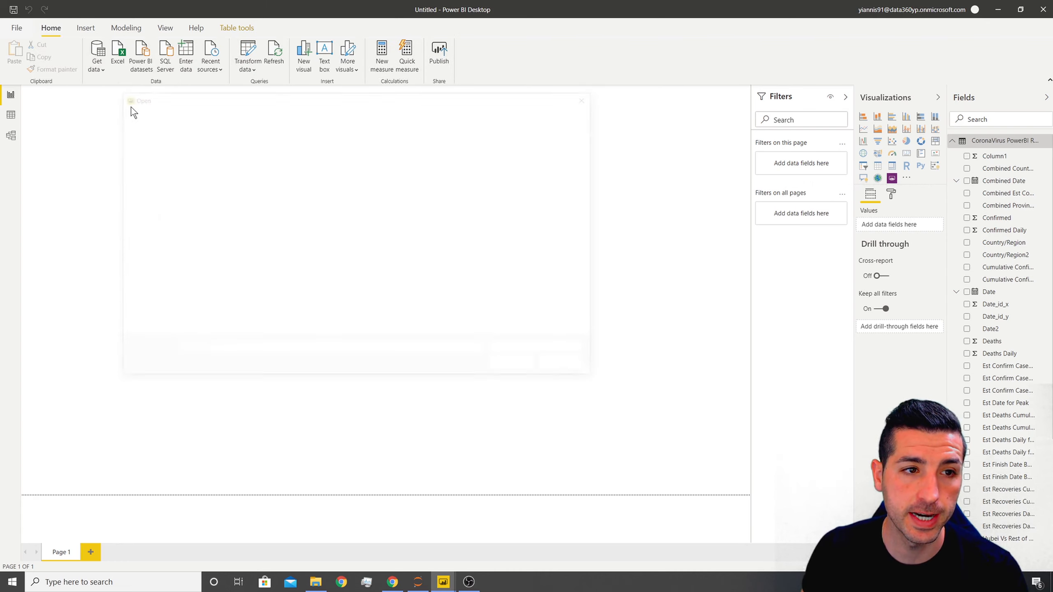
click(525, 352)
click(524, 370)
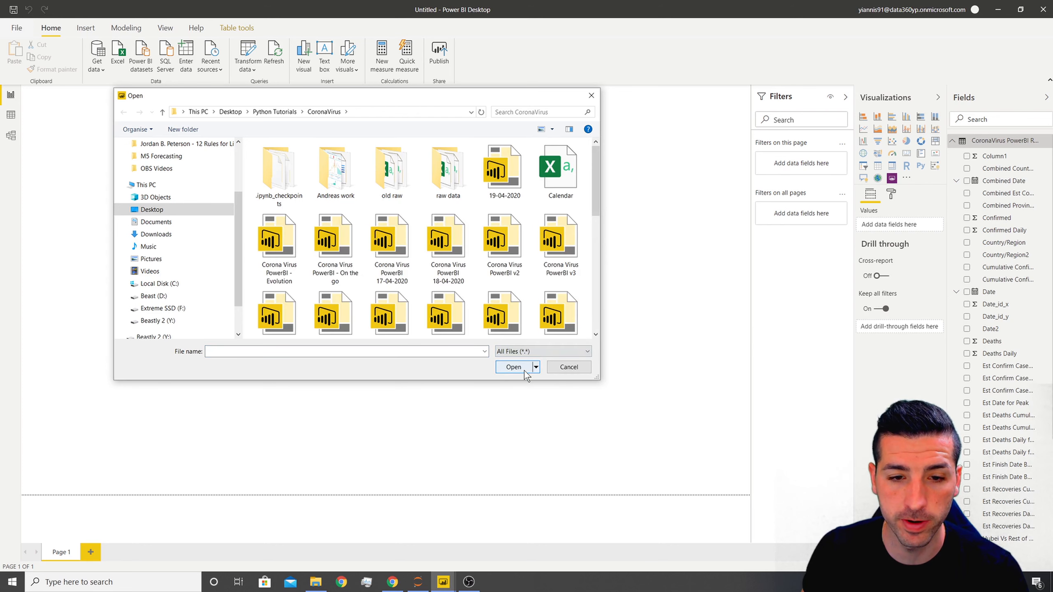
- Preview the Estimations Summary by country file and load it into the report
scroll(449, 278, down, 3)
scroll(449, 278, down, 5)
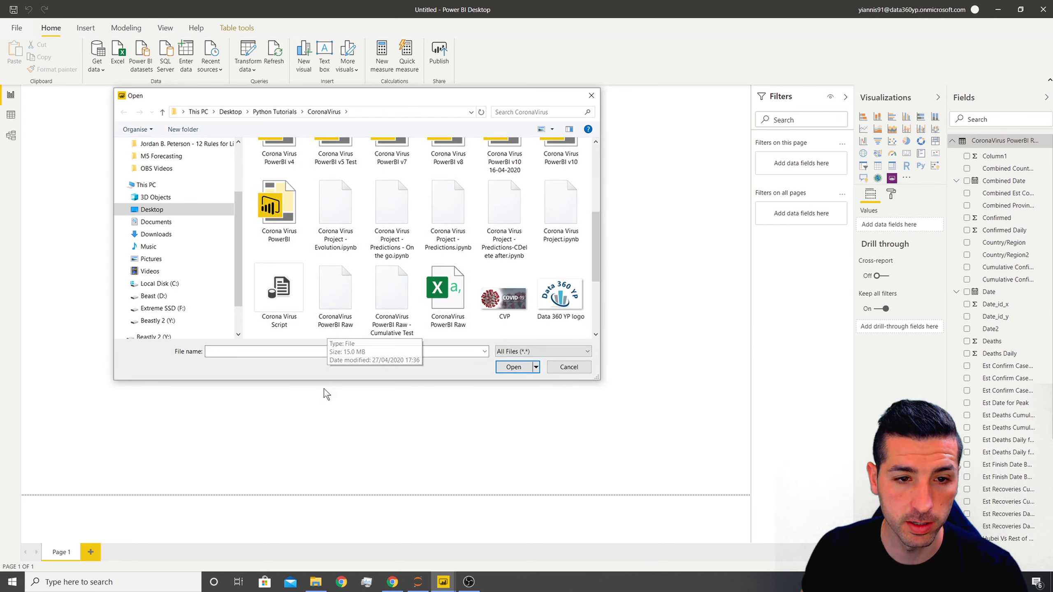
click(282, 328)
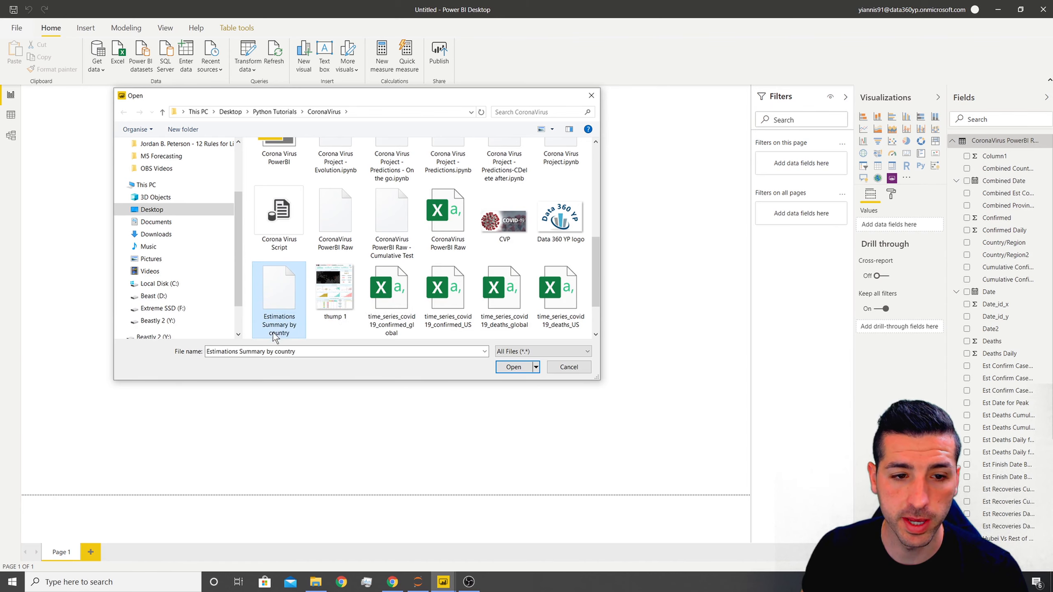
click(506, 367)
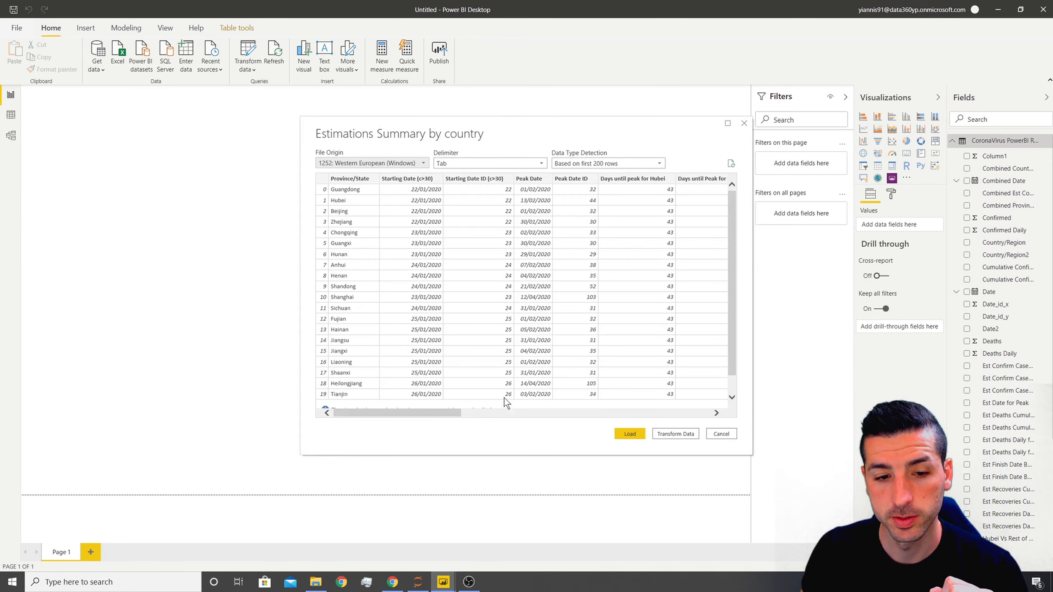
mouse_move(401, 413)
mouse_down()
mouse_move(654, 413)
mouse_move(396, 411)
mouse_up()
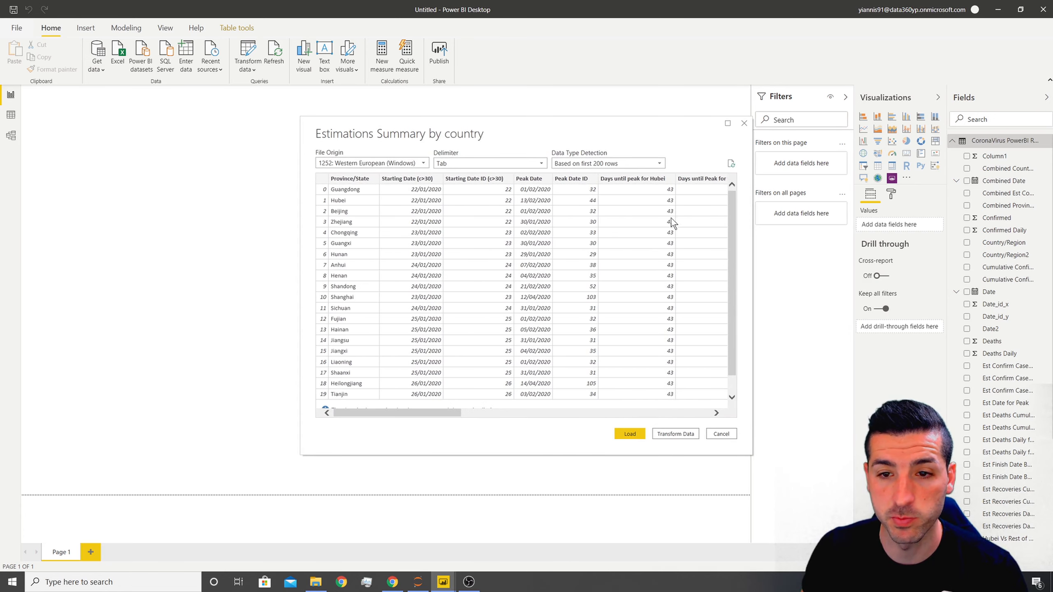
click(635, 436)
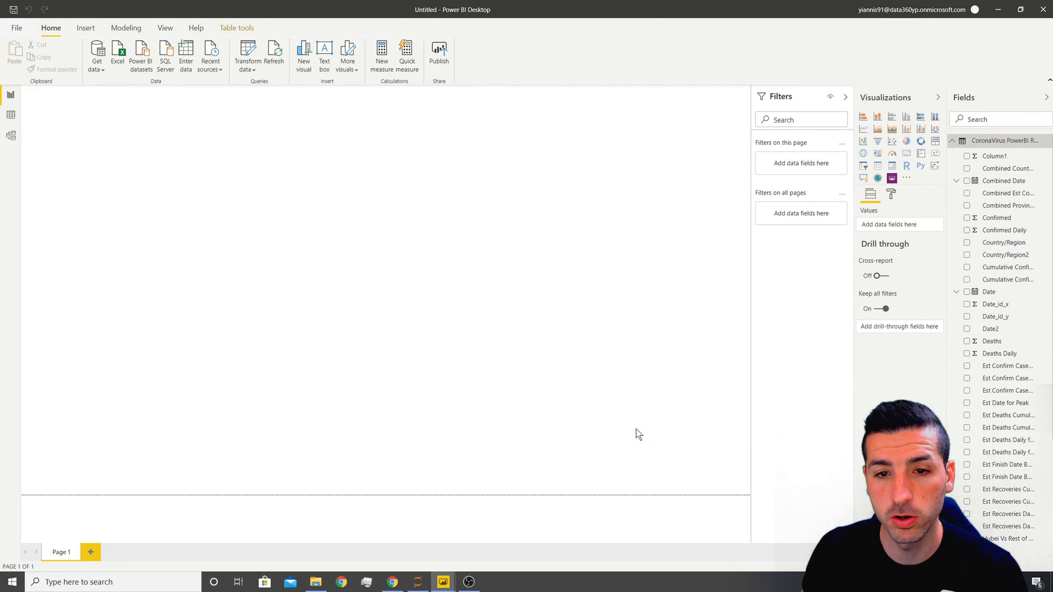
- Review the field lists of both imported tables and look at the CoronaVirus PowerBI Raw table in data view before returning to the report
click(952, 141)
click(952, 155)
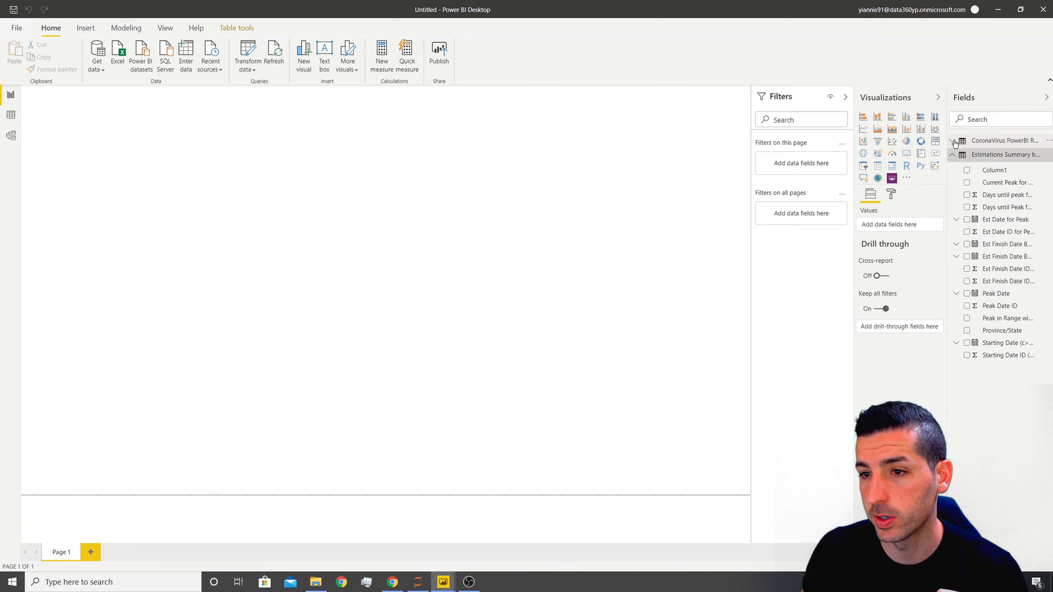
click(995, 139)
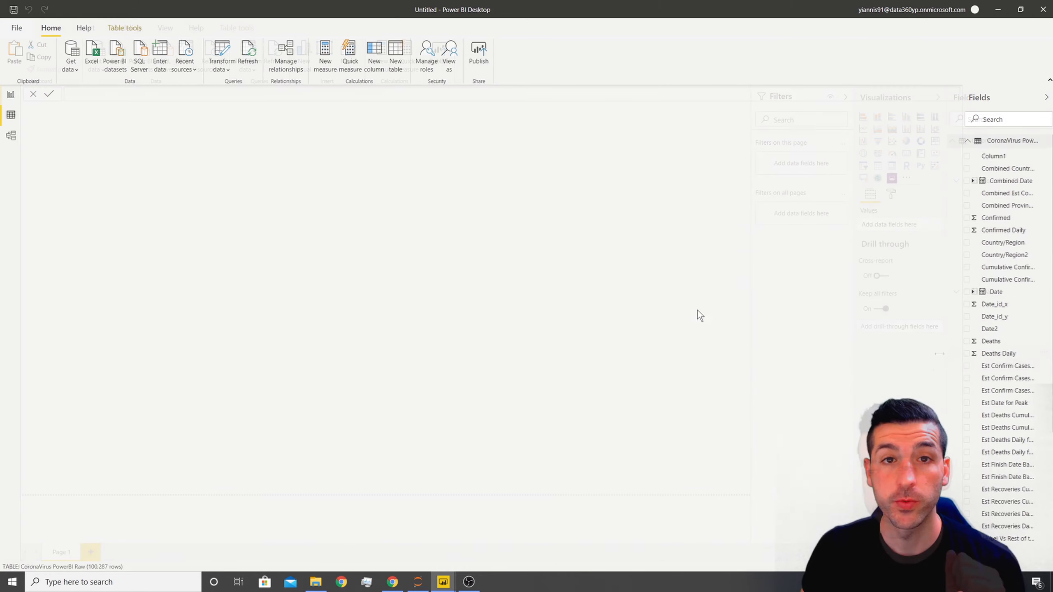
click(10, 95)
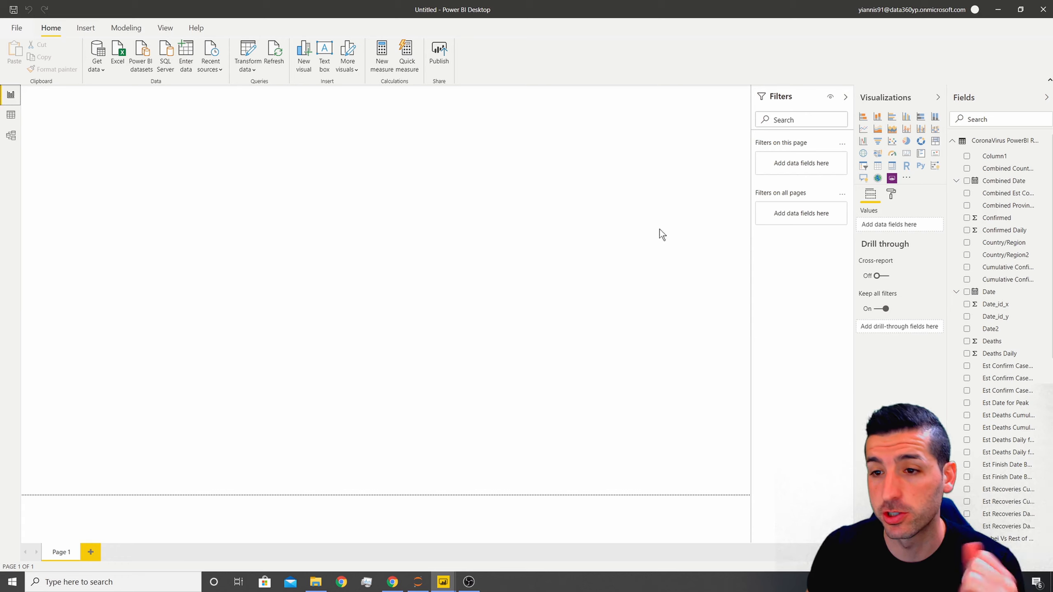
- Set the report page to a custom size, 1500 pixels wide and 2000 pixels high
click(891, 199)
click(893, 250)
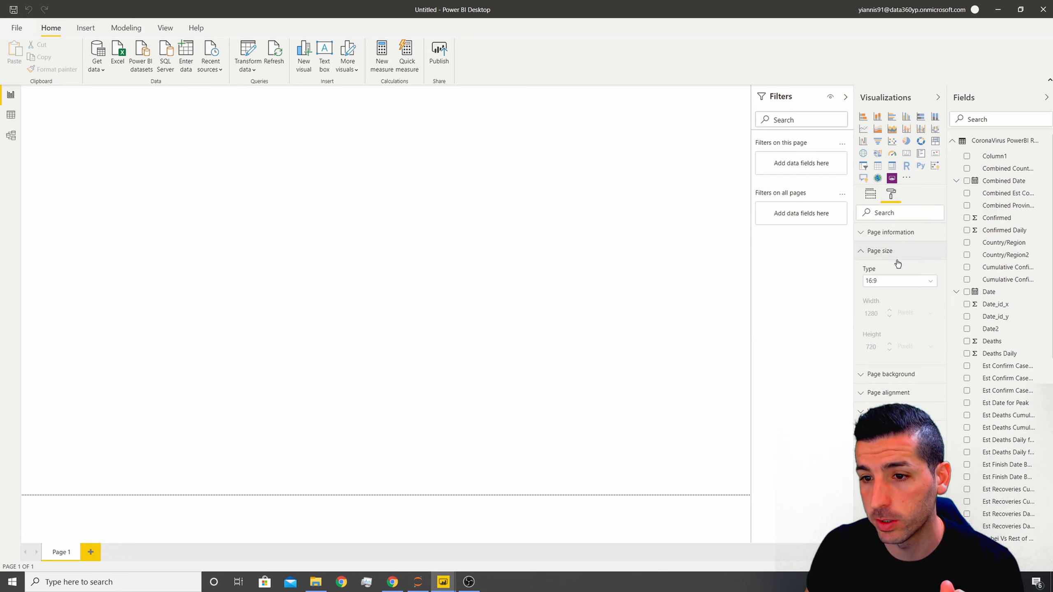
click(891, 281)
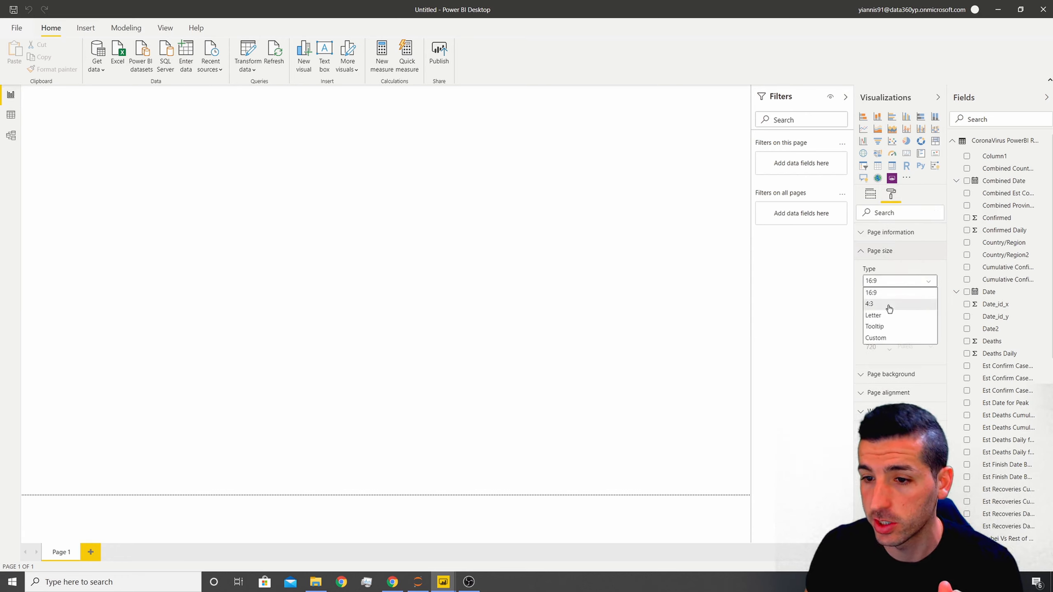
click(887, 339)
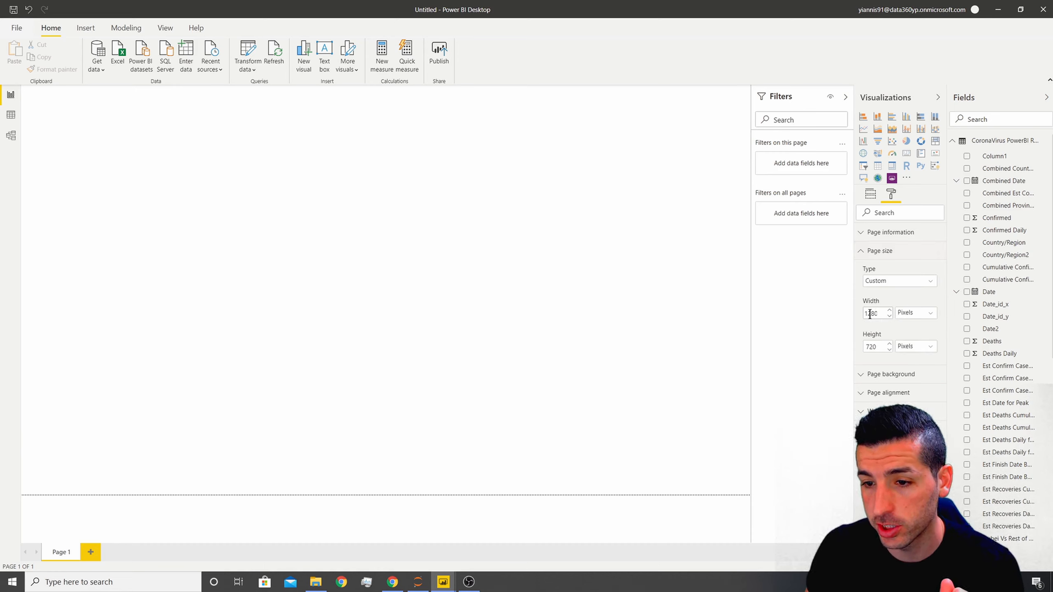
double_click(870, 314)
text(1500)
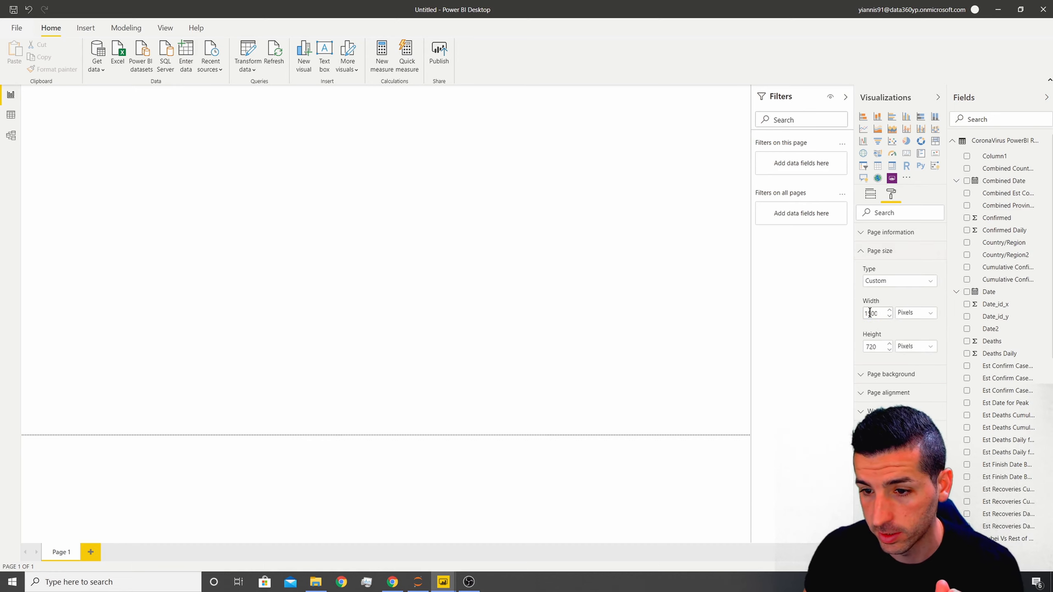
double_click(873, 347)
text(200)
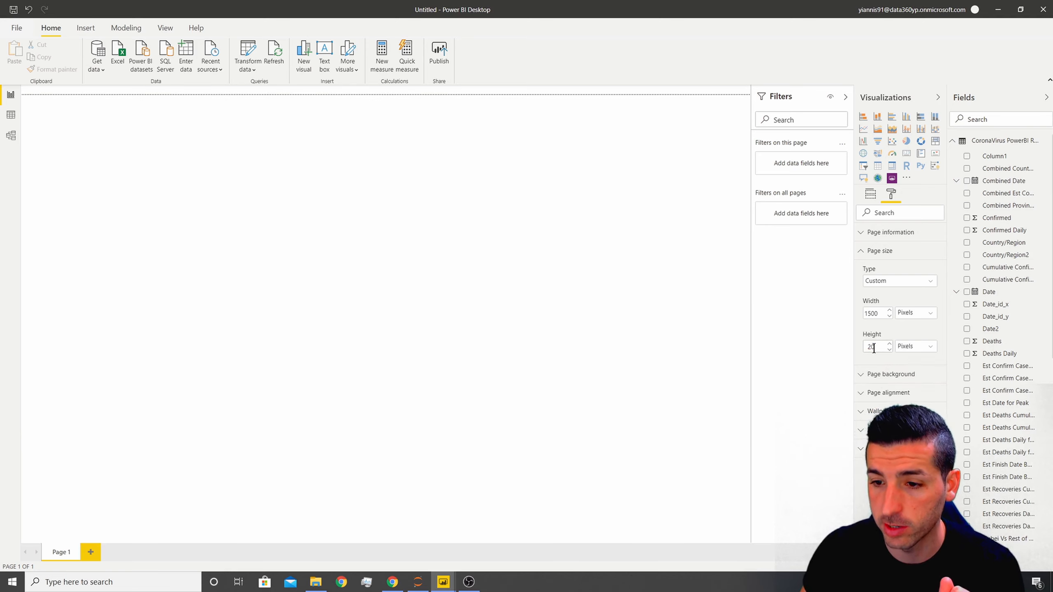
text(0)
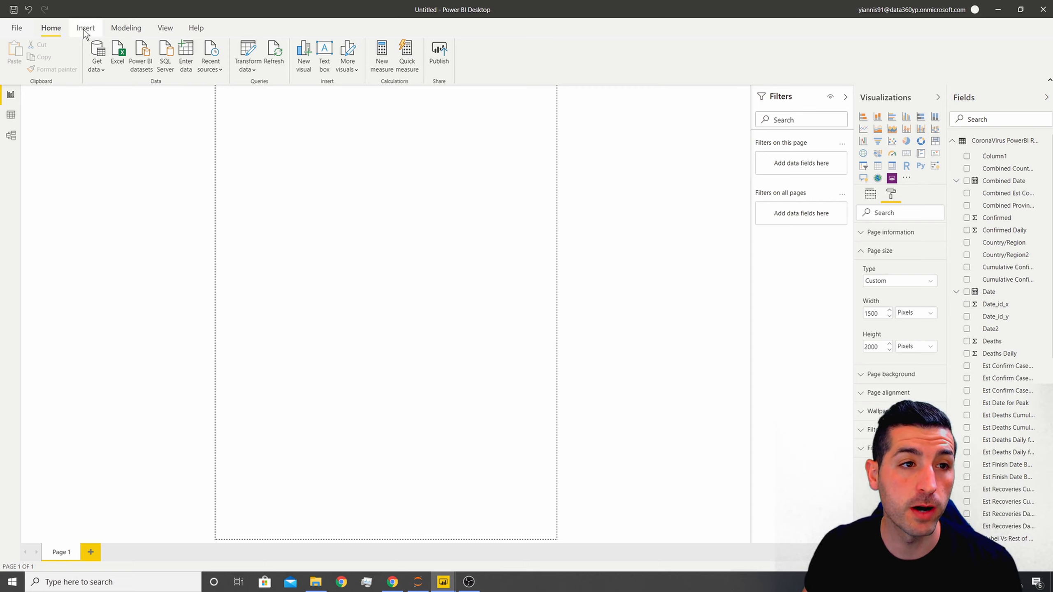
- Scale the page view so the report page fits the width of the canvas
click(165, 28)
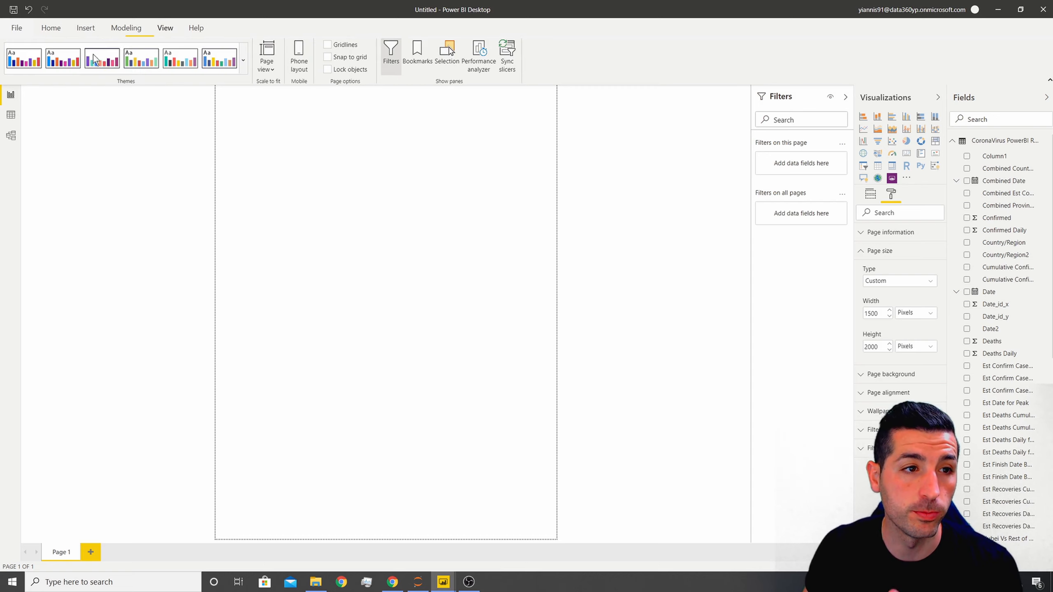
click(273, 68)
click(288, 104)
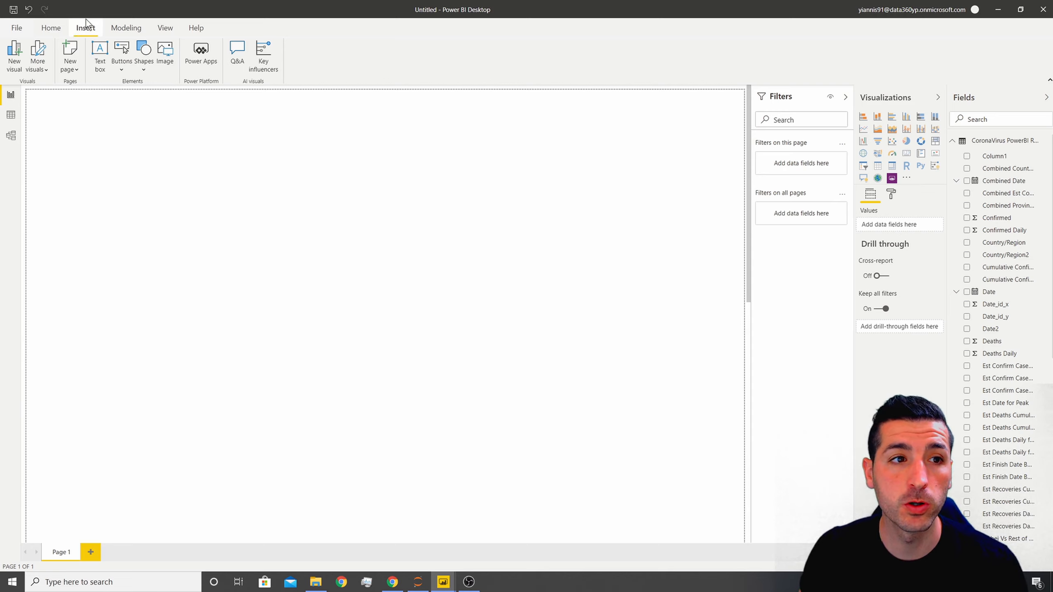
- Insert a text box across the top of the page with the title "CoronaVirus COVID-19 Predictions by" followed by the author's name
click(99, 54)
drag(163, 222, 744, 135)
click(674, 139)
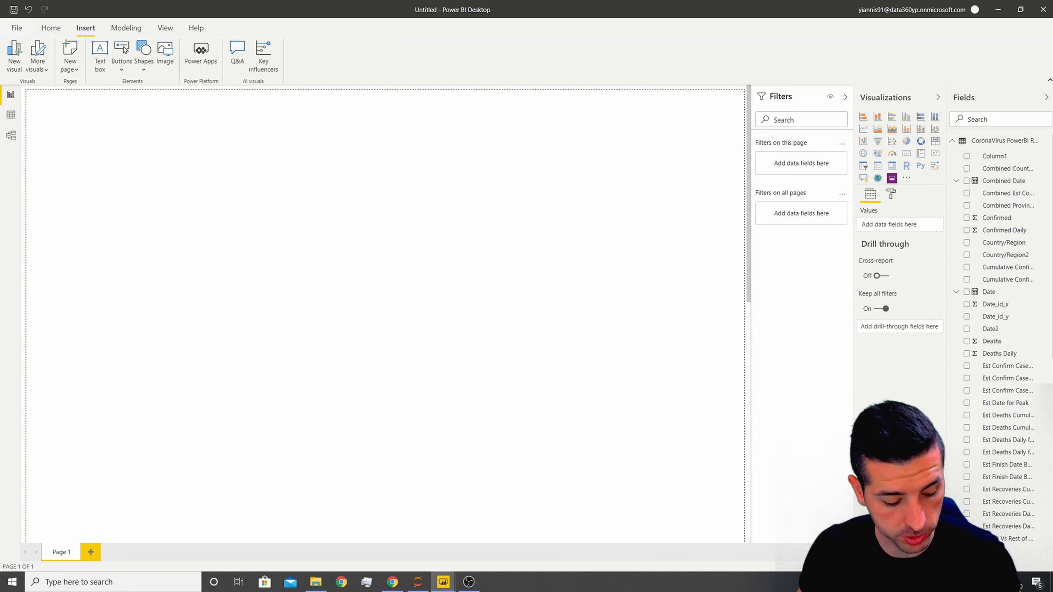
click(404, 129)
text(CoronaVirus COVID-19 Predictions by Yiannis Pitsillides)
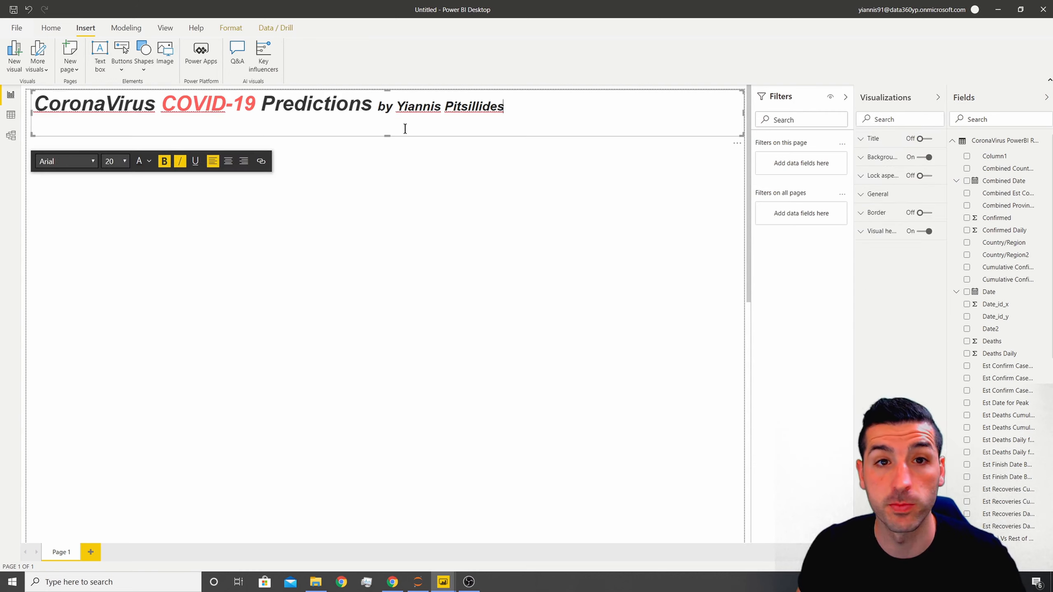
- Centre the report title text within its text box
drag(297, 108, 305, 107)
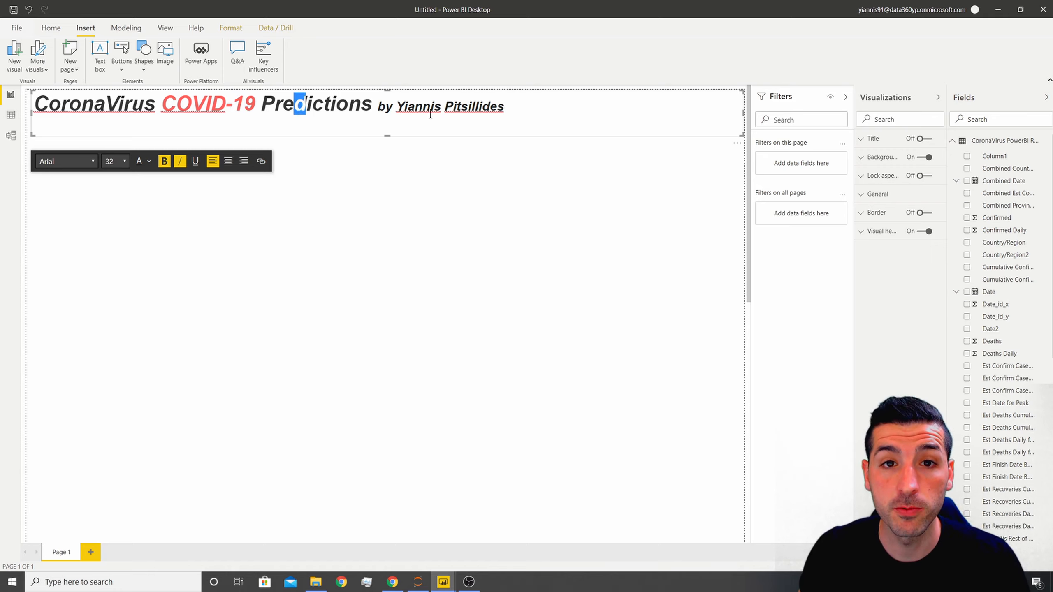
drag(518, 106, 28, 101)
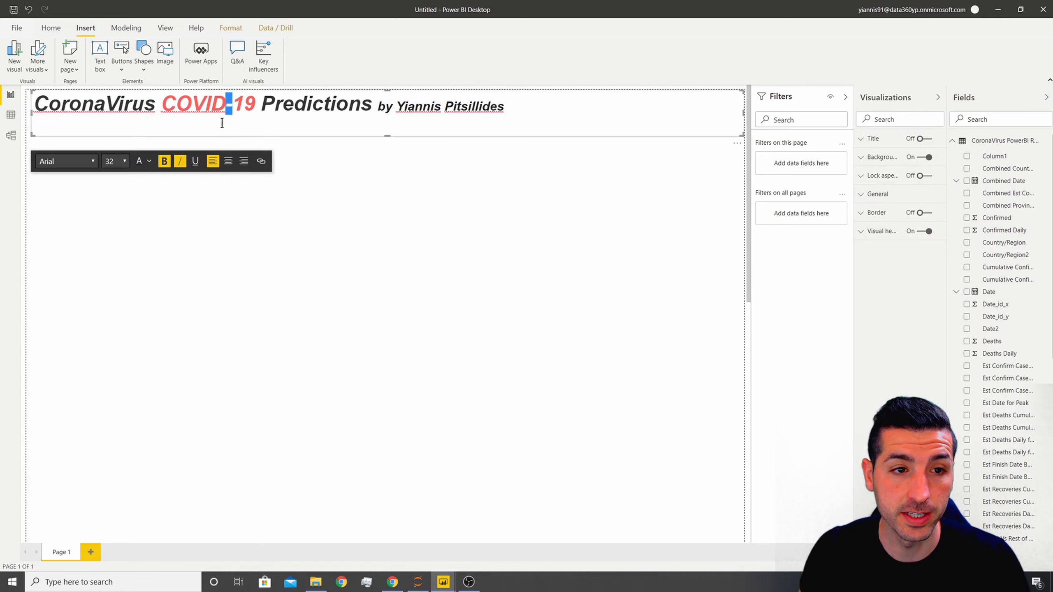
click(228, 161)
click(468, 142)
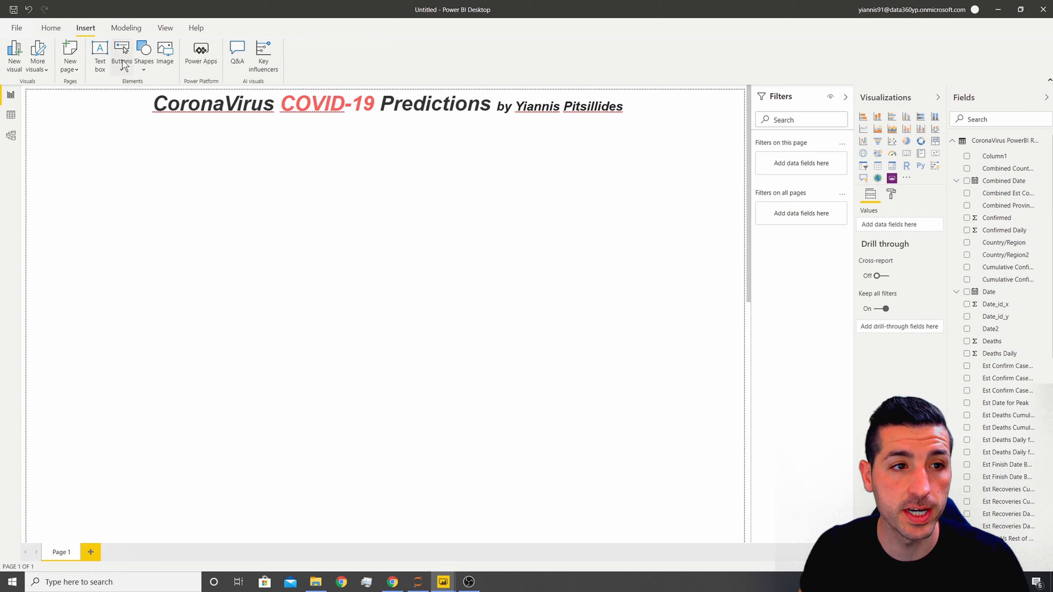
- Insert the CVP picture from the CoronaVirus folder, shrink it and place it in the page's upper-left corner beside the title
click(165, 58)
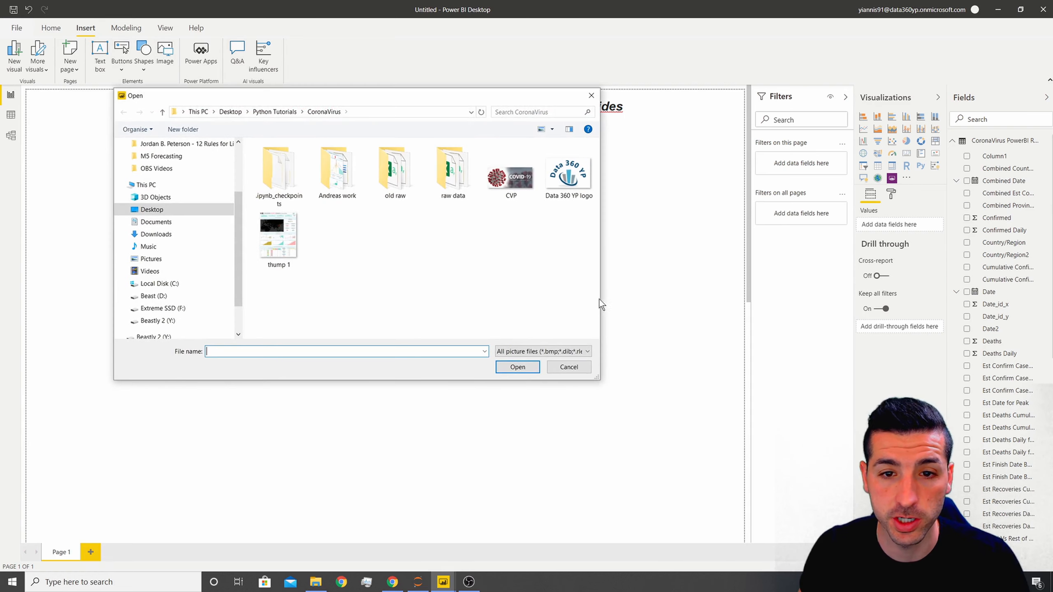
click(512, 195)
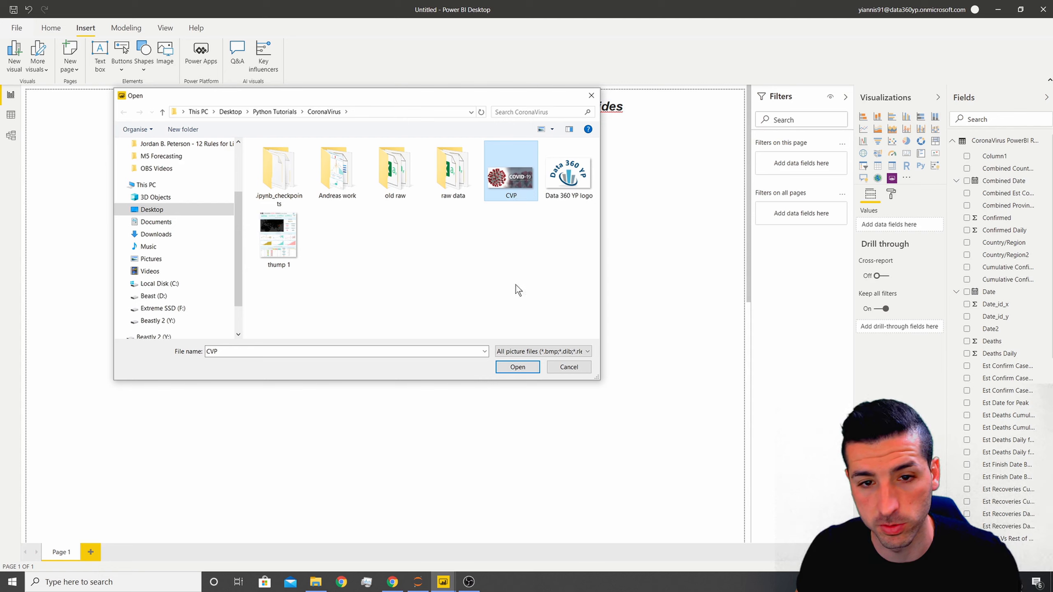
click(518, 367)
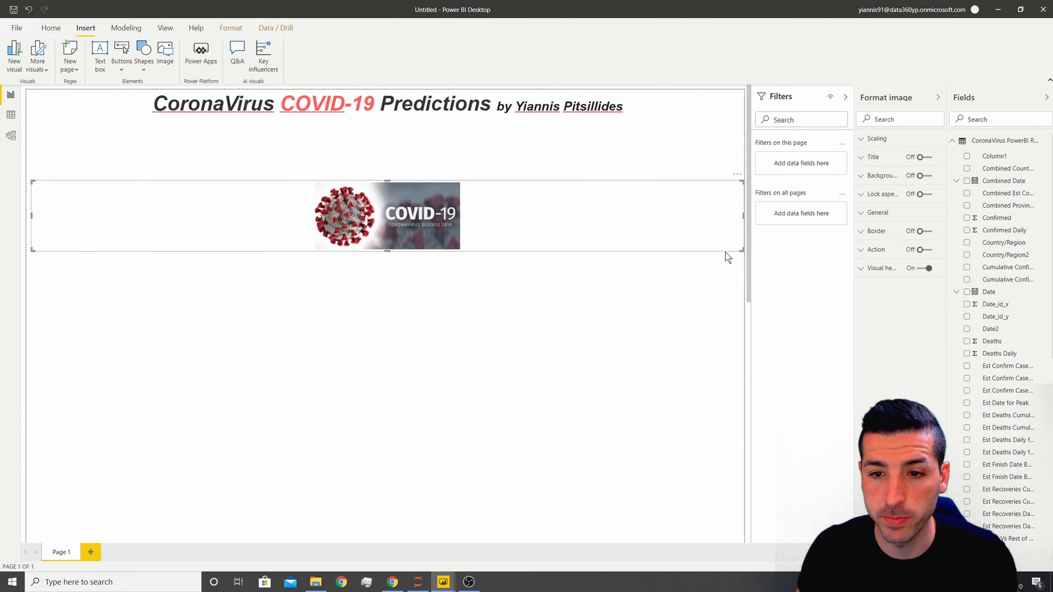
drag(725, 252, 75, 113)
- Insert the Data 360 YP logo, shrink it and place it at the right end of the title header
click(169, 61)
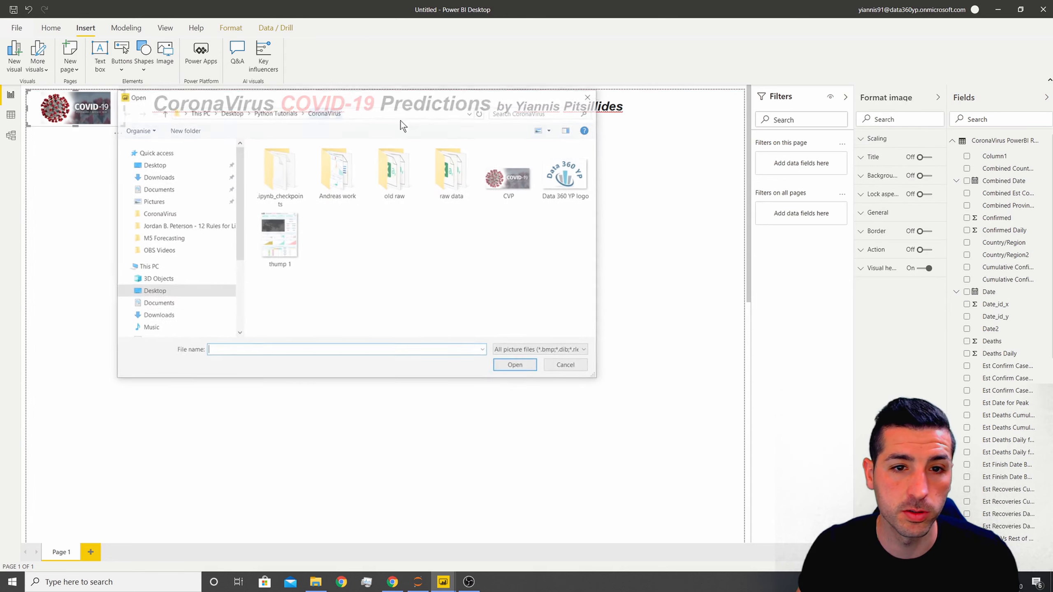
click(582, 183)
click(517, 367)
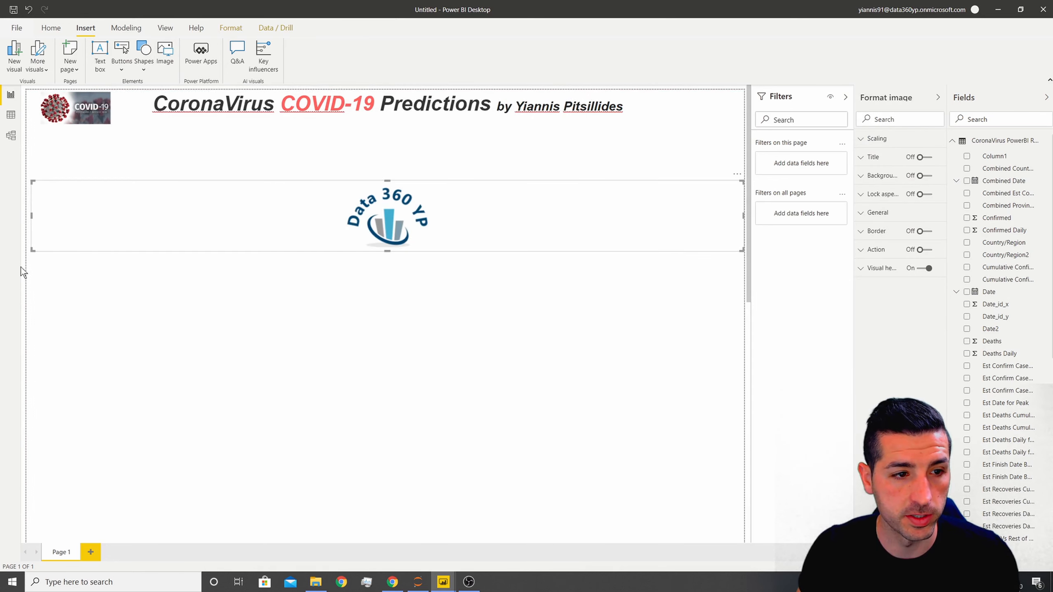
drag(32, 251, 629, 218)
drag(685, 190, 707, 97)
drag(617, 121, 609, 112)
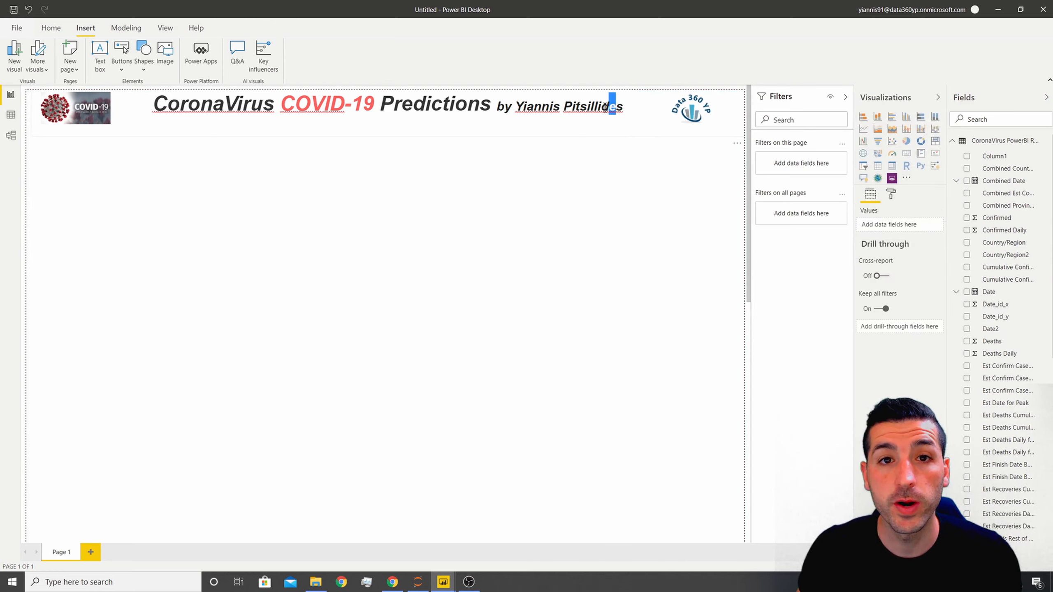
click(36, 155)
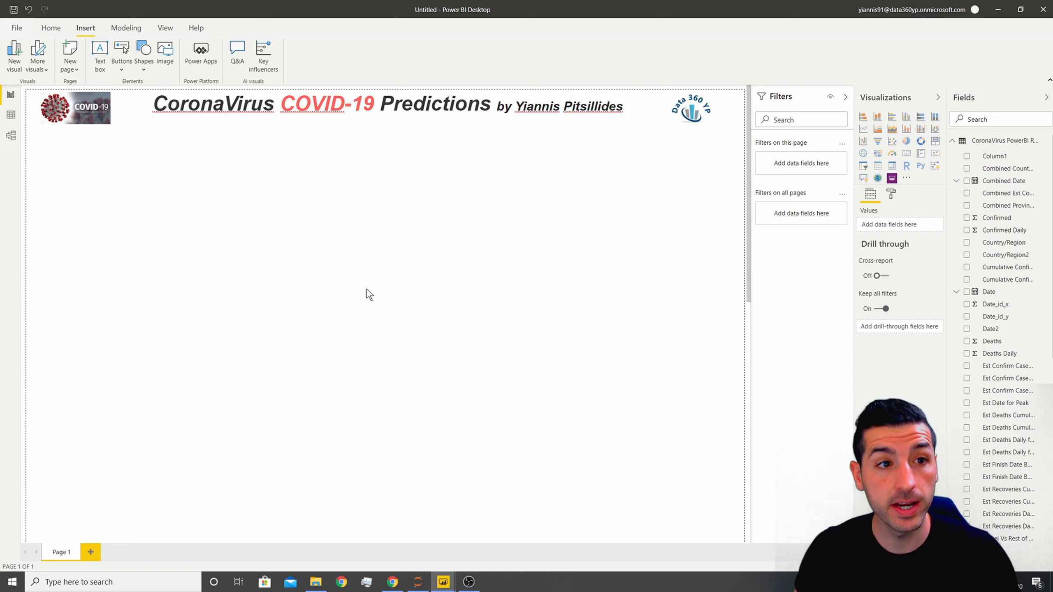
- Insert a line shape, rotate it 90 degrees and flatten it into a full-width divider directly beneath the header
click(144, 70)
click(160, 119)
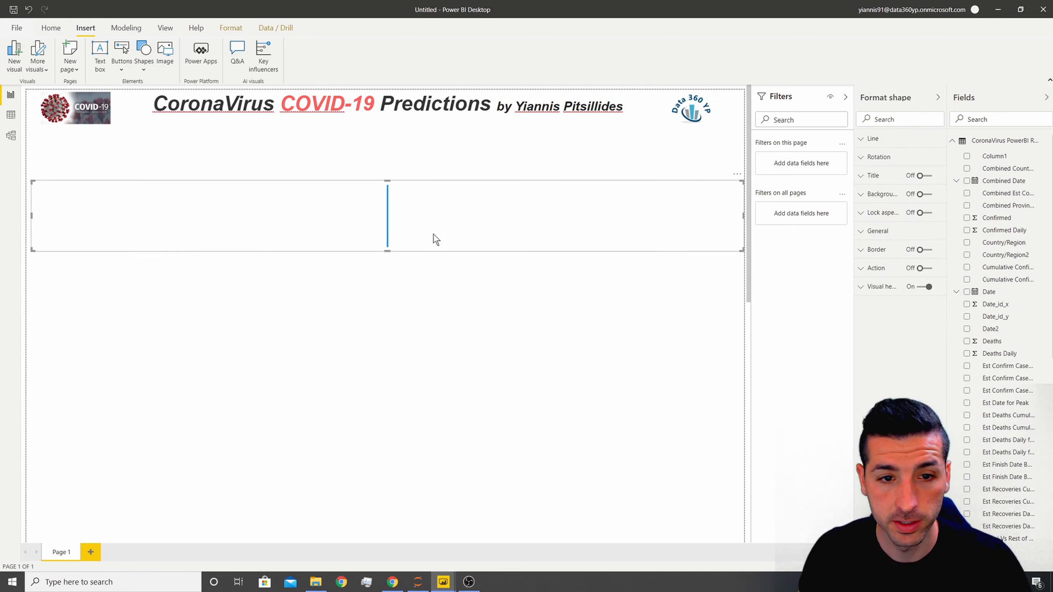
click(877, 140)
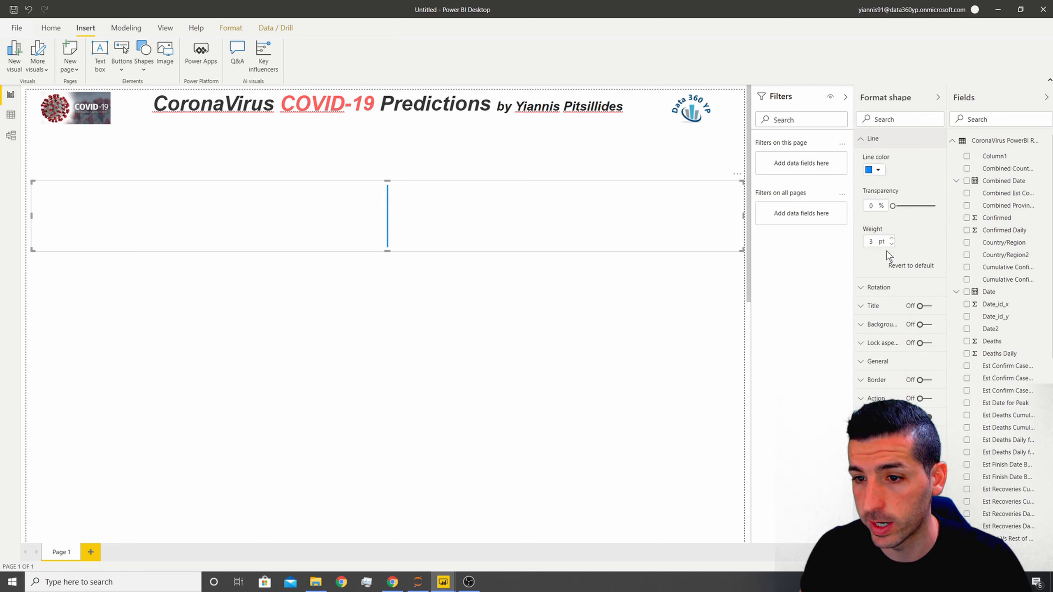
click(878, 288)
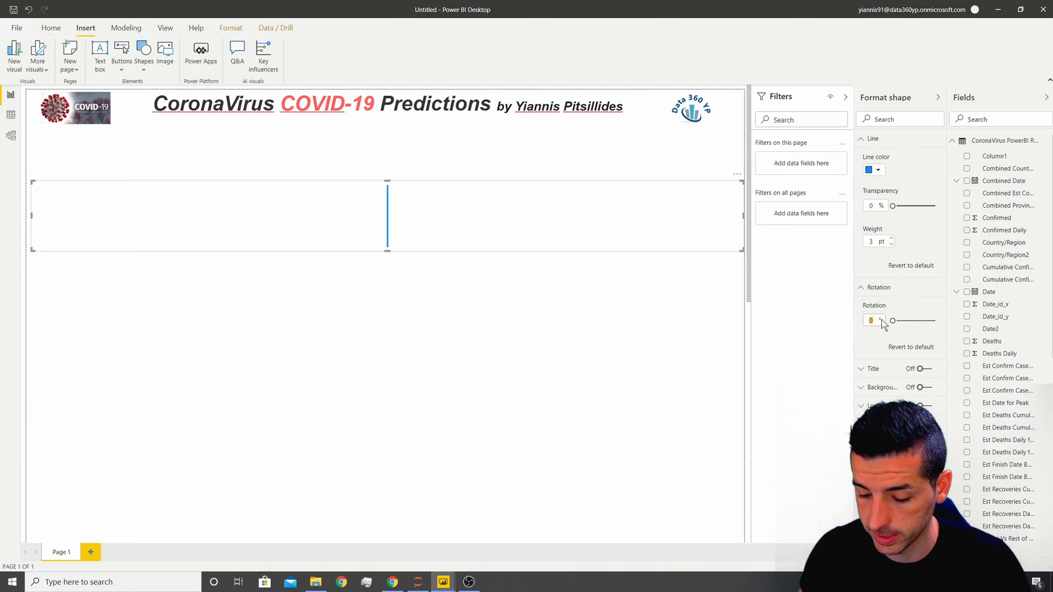
text(90)
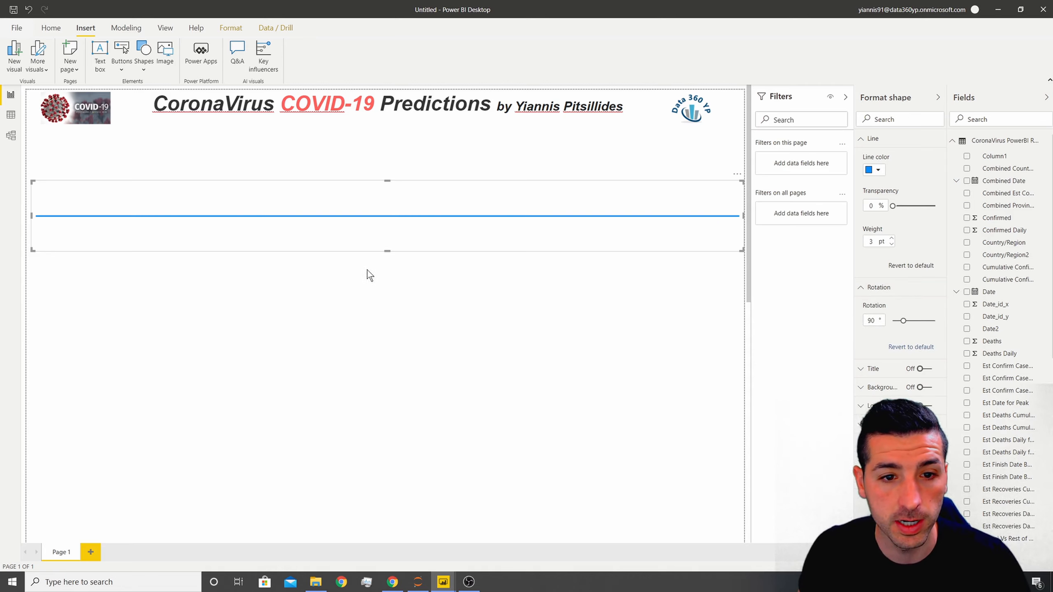
drag(389, 251, 408, 142)
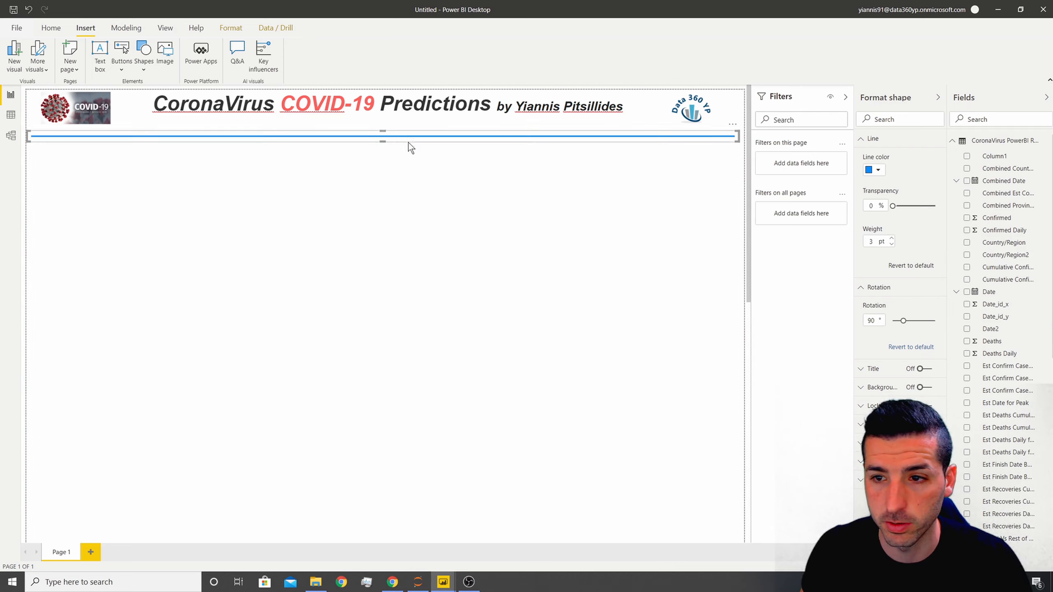
- Apply the built-in report theme with the teal, dark grey, red and yellow palette and check the divider's line colours
click(874, 170)
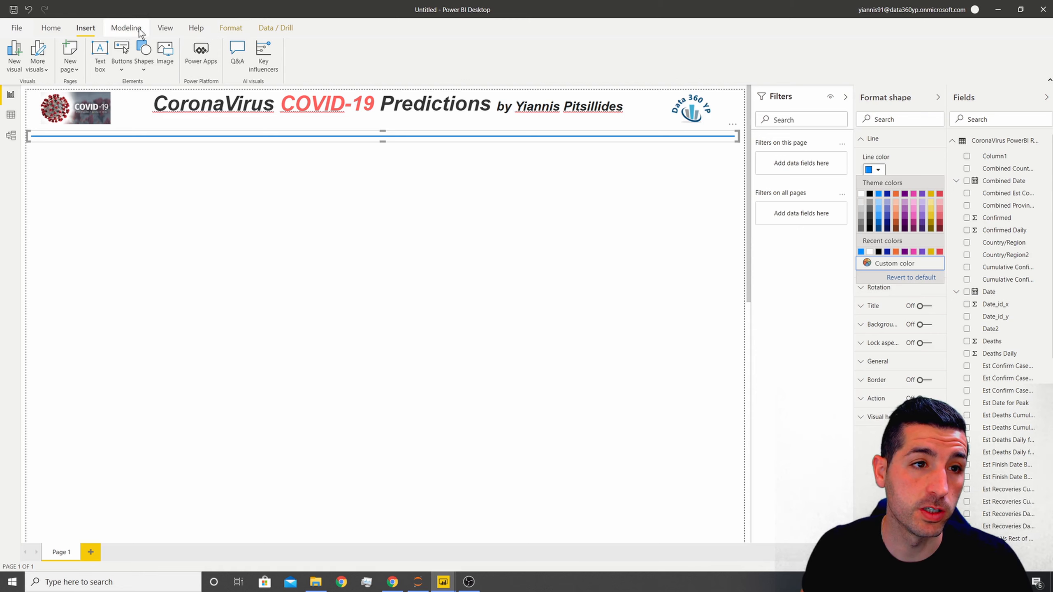
click(174, 28)
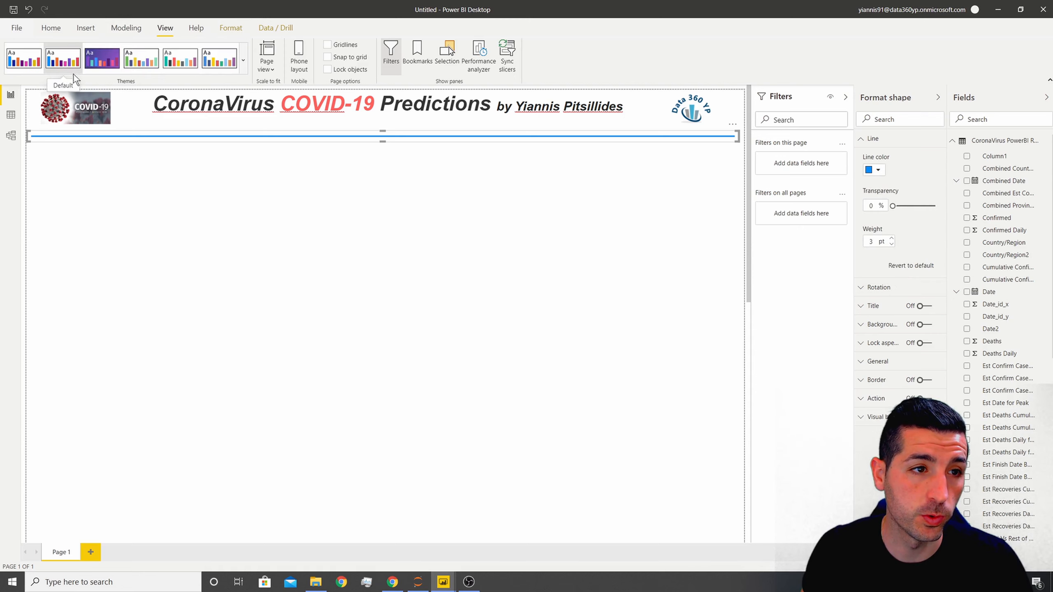
click(243, 62)
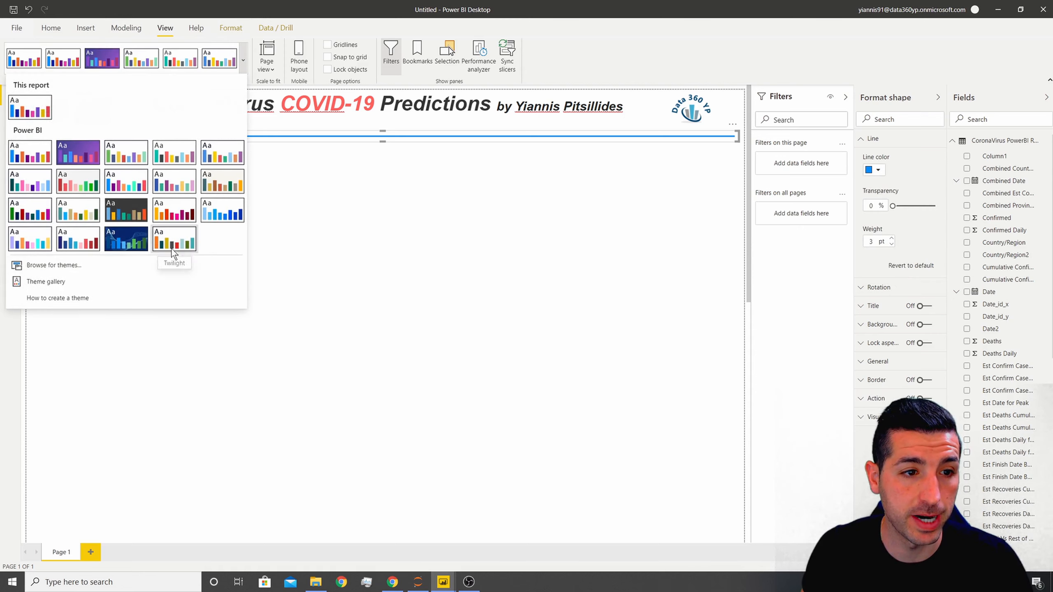
click(178, 157)
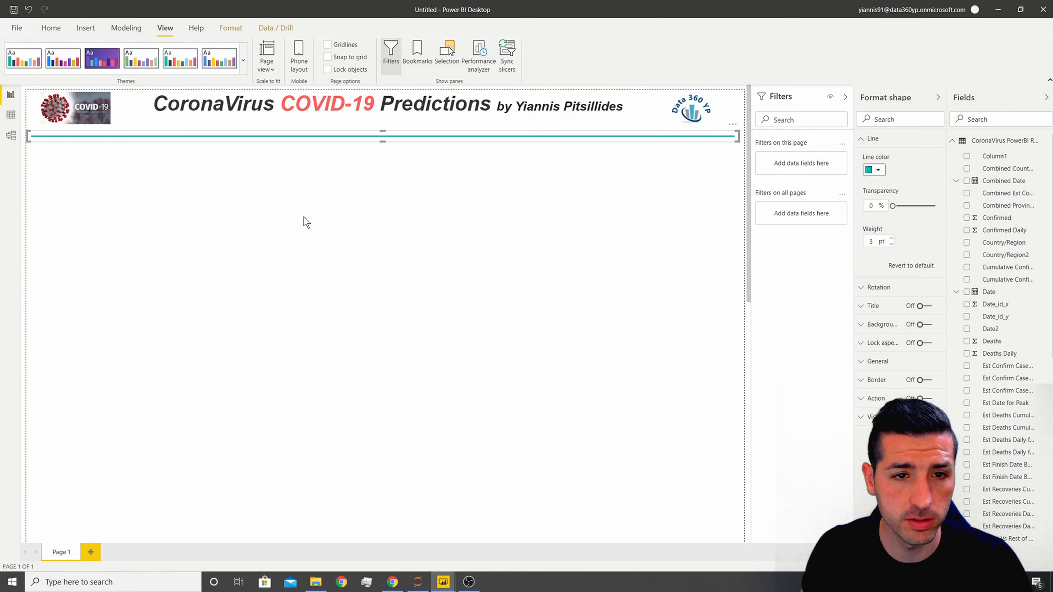
click(883, 171)
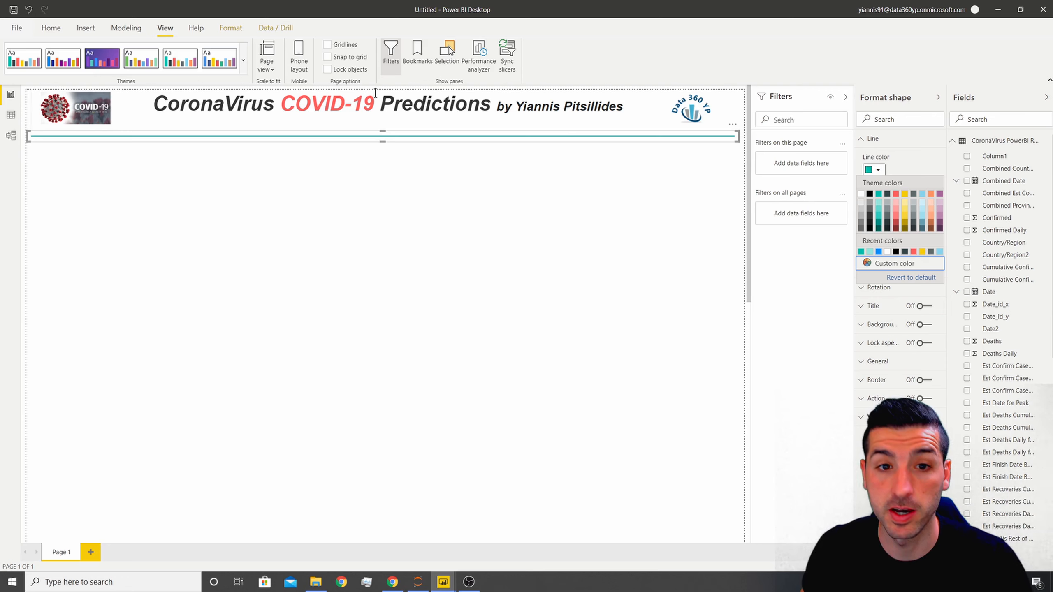
click(409, 174)
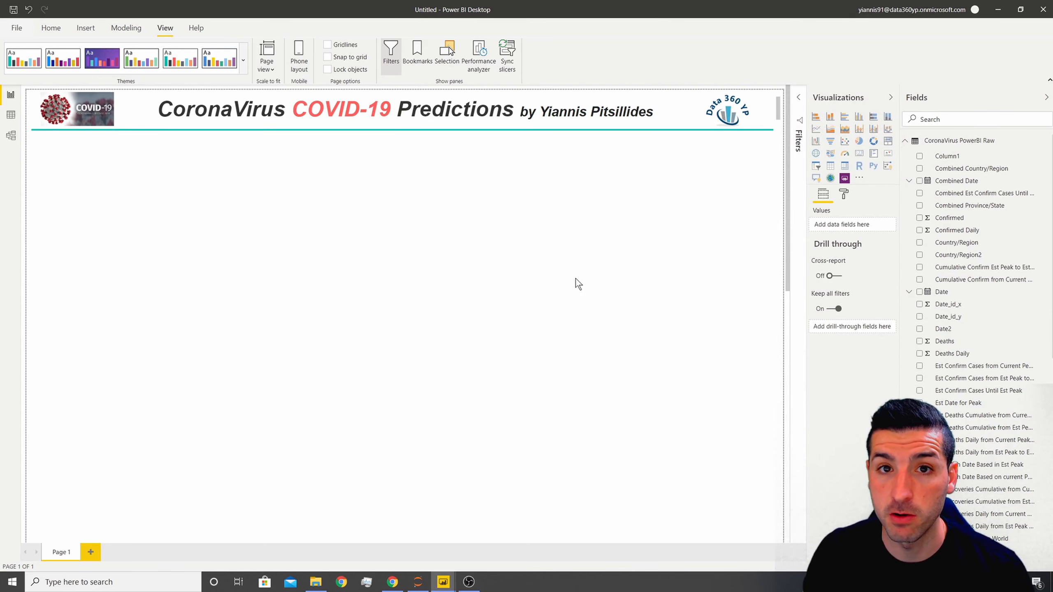
- Add a slicer about 399 wide and 88 high beneath the divider at the page's left edge, using the raw table's Combined Province/State field
click(815, 169)
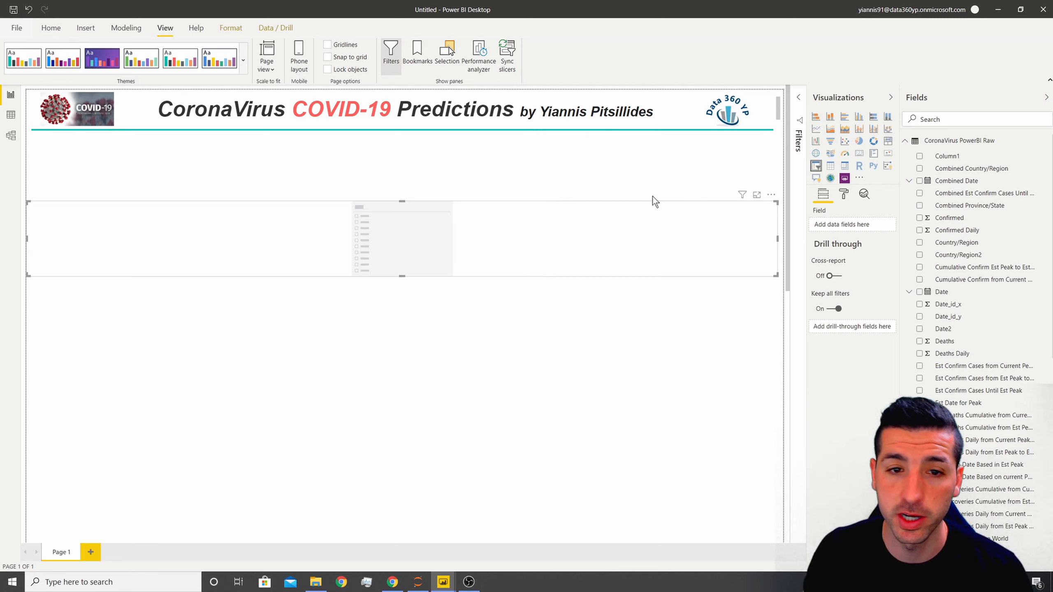
drag(774, 275, 148, 160)
drag(267, 184, 231, 179)
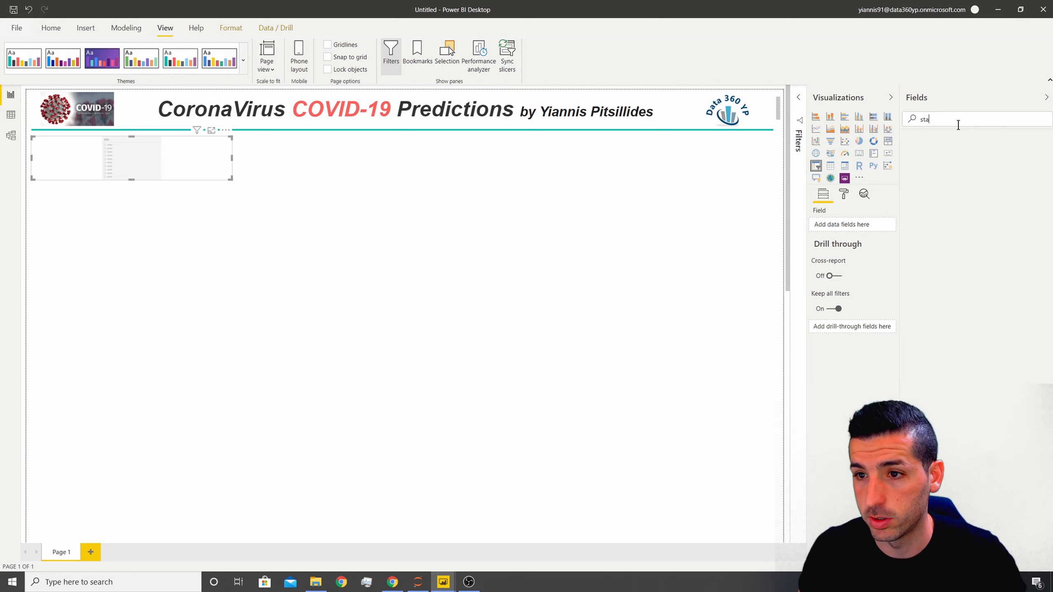
text(te)
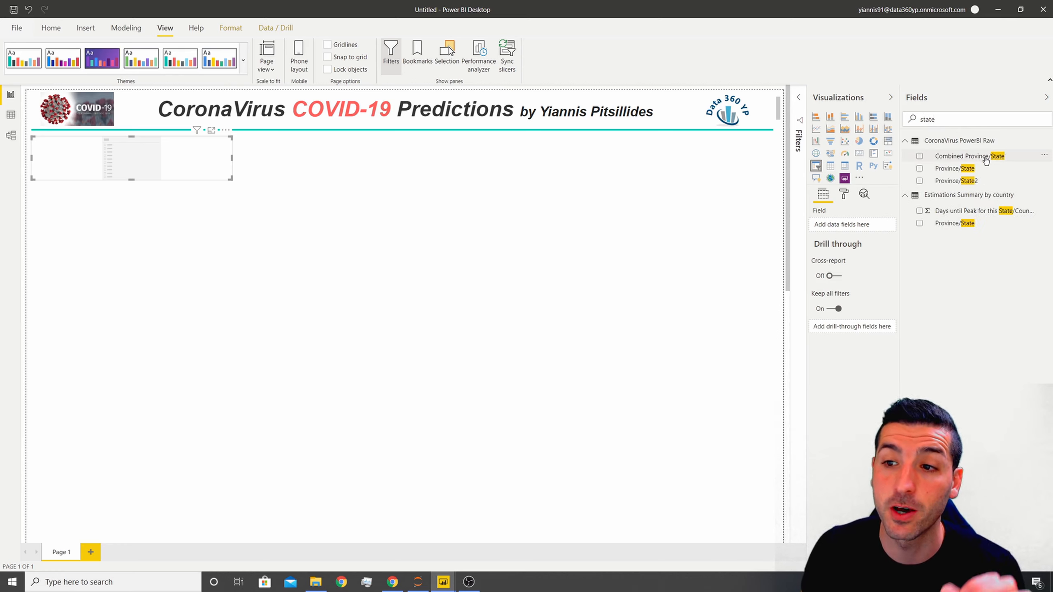
drag(992, 159, 870, 227)
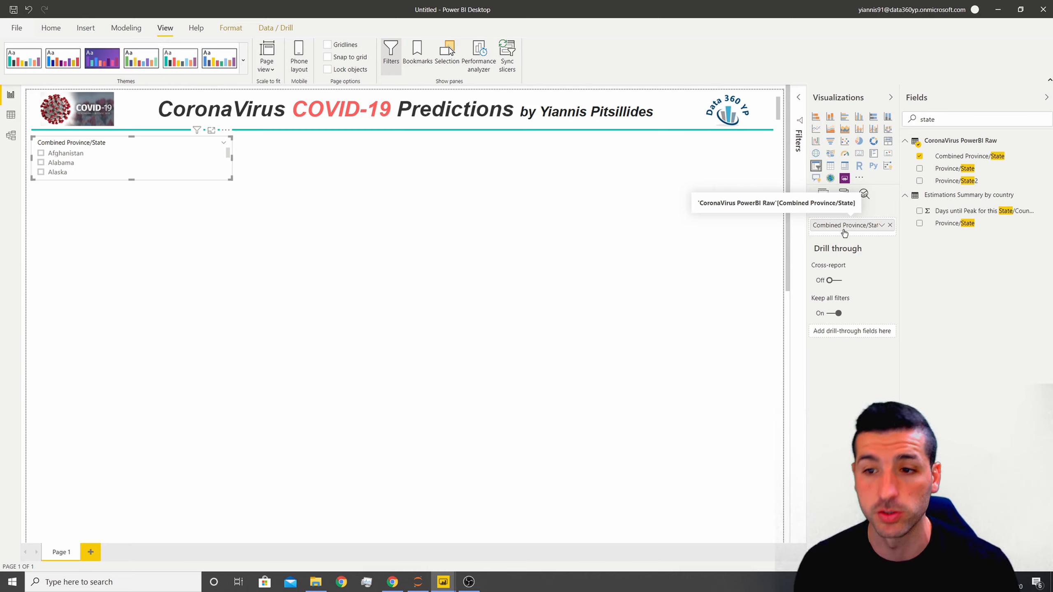
- Switch the Combined Province/State slicer to a dropdown and enable its search option
click(224, 144)
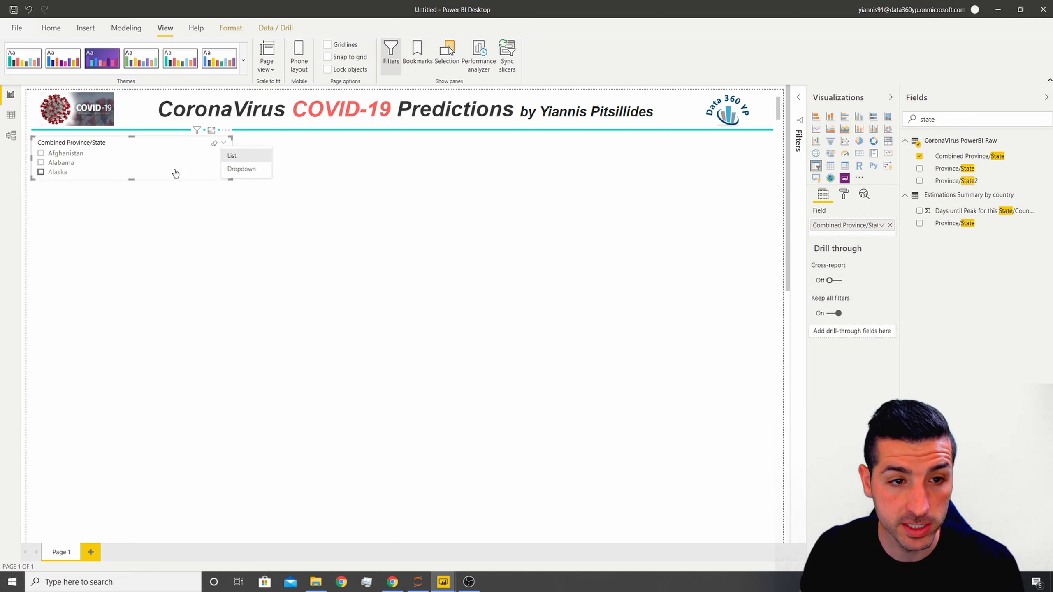
click(247, 169)
click(219, 159)
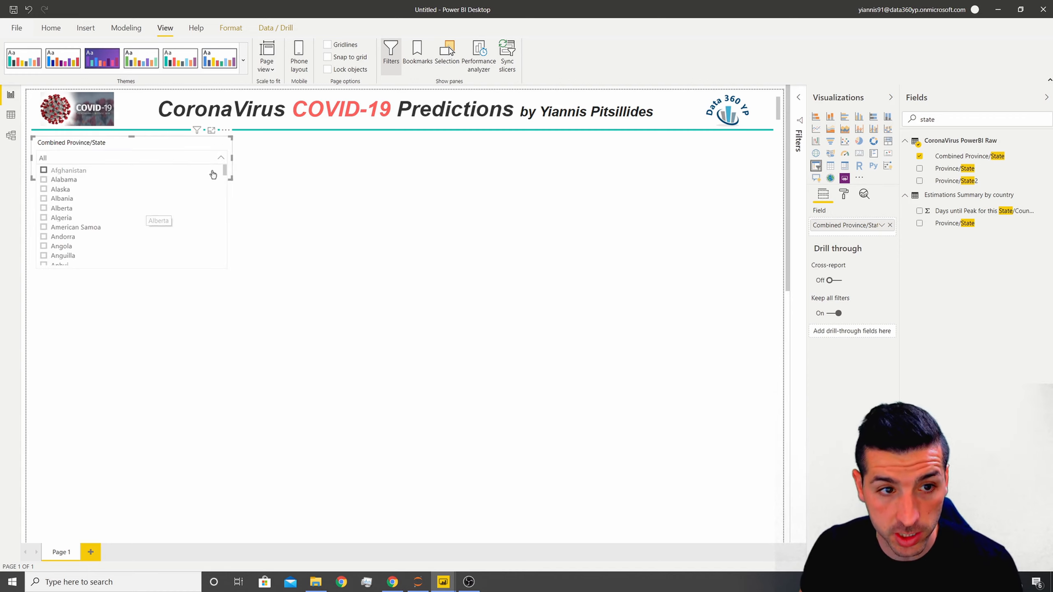
click(225, 130)
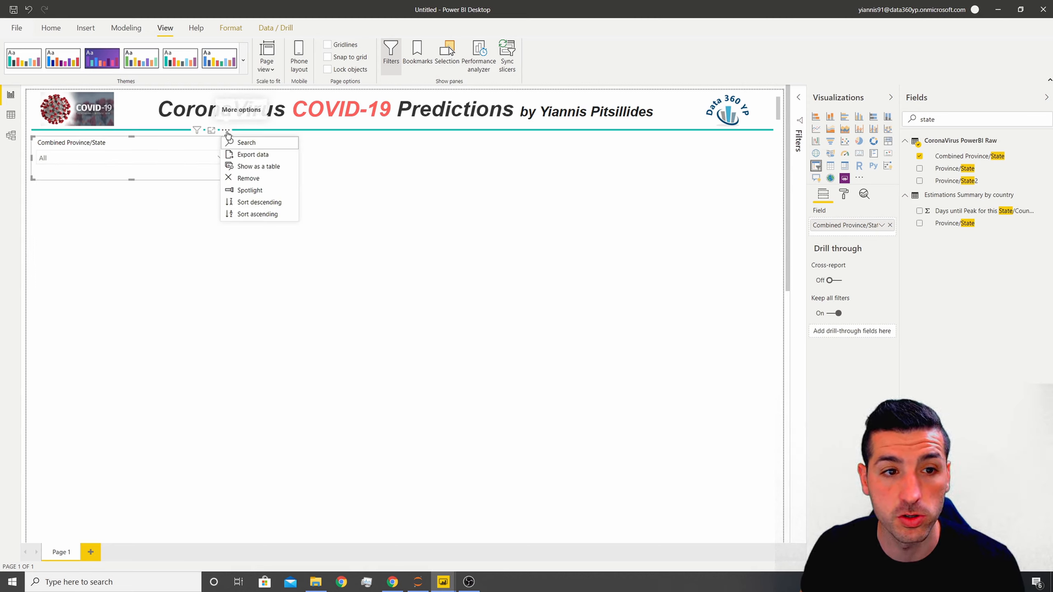
click(246, 144)
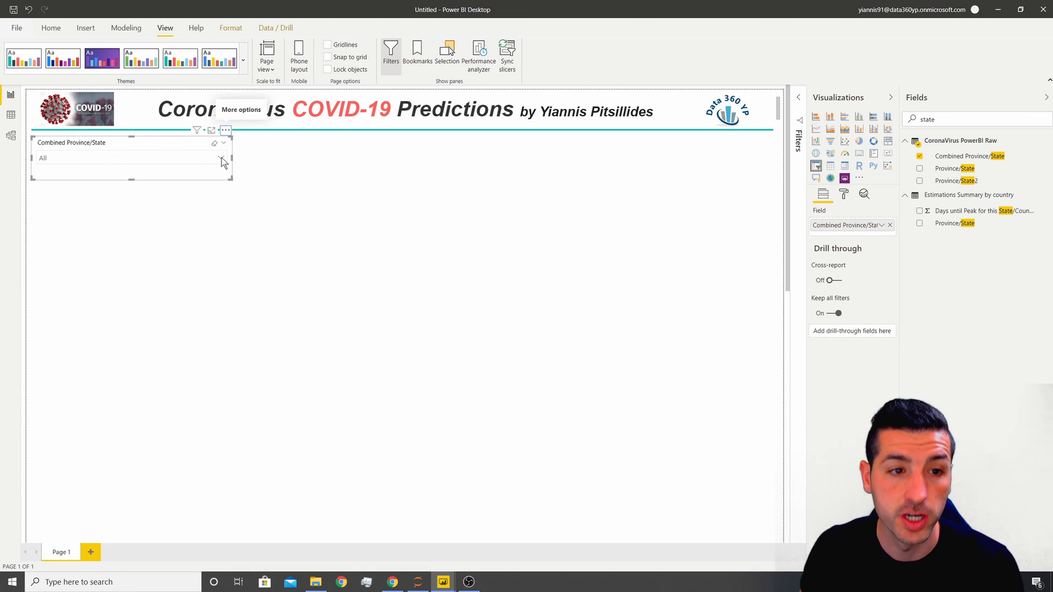
click(220, 158)
click(137, 170)
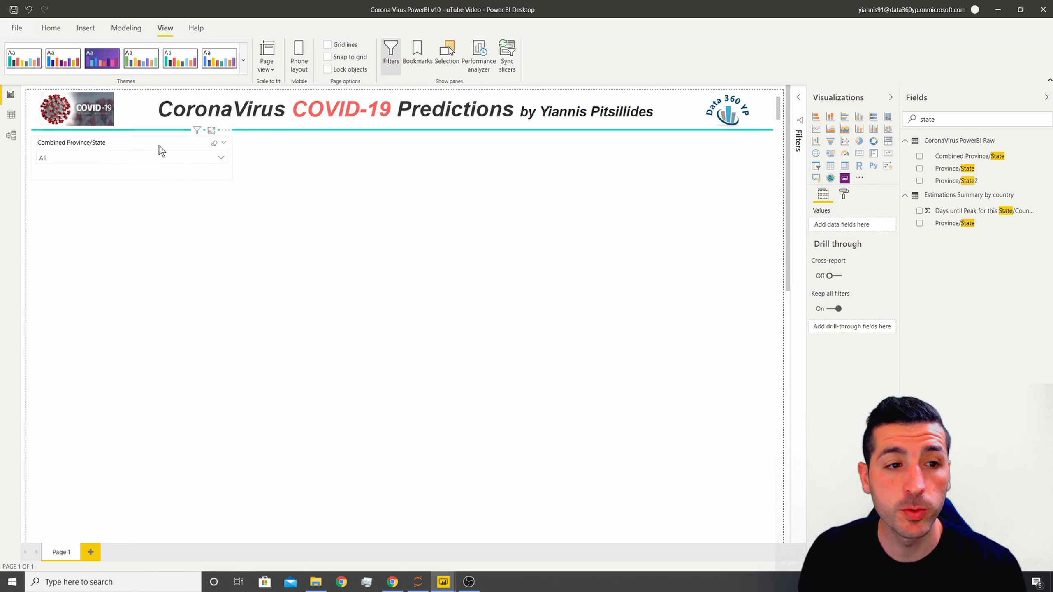
- Turn off the slicer's header and turn on its title with the text "Country / State - Use this"
click(158, 146)
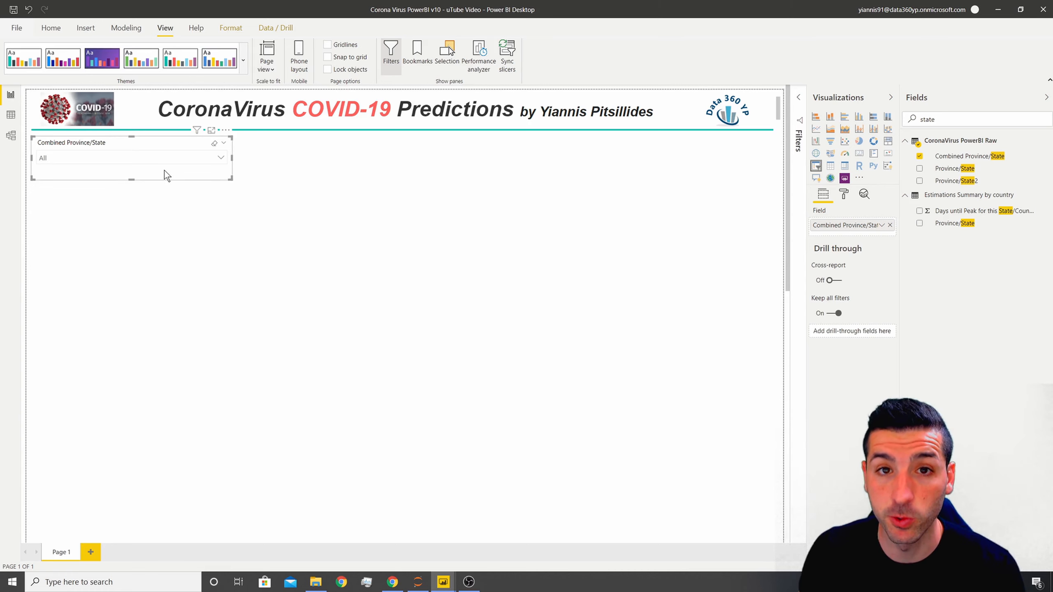
click(843, 195)
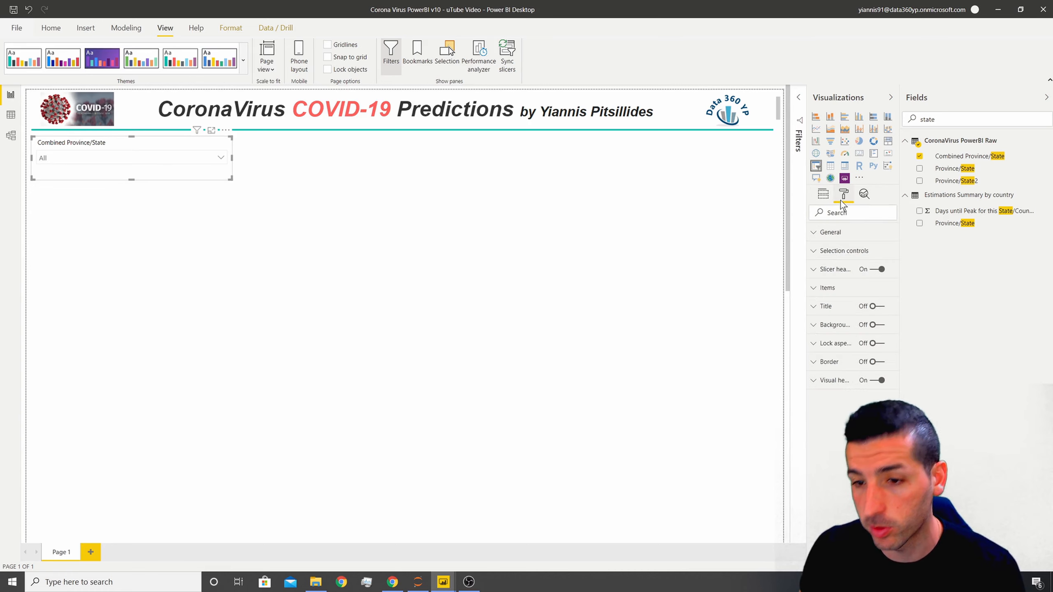
click(876, 269)
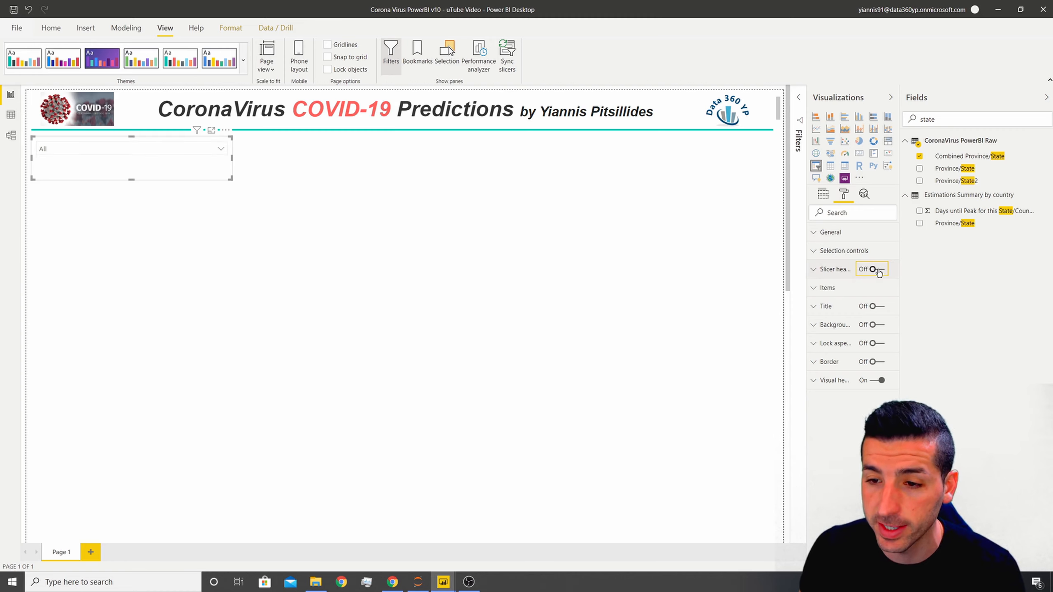
click(870, 305)
click(825, 306)
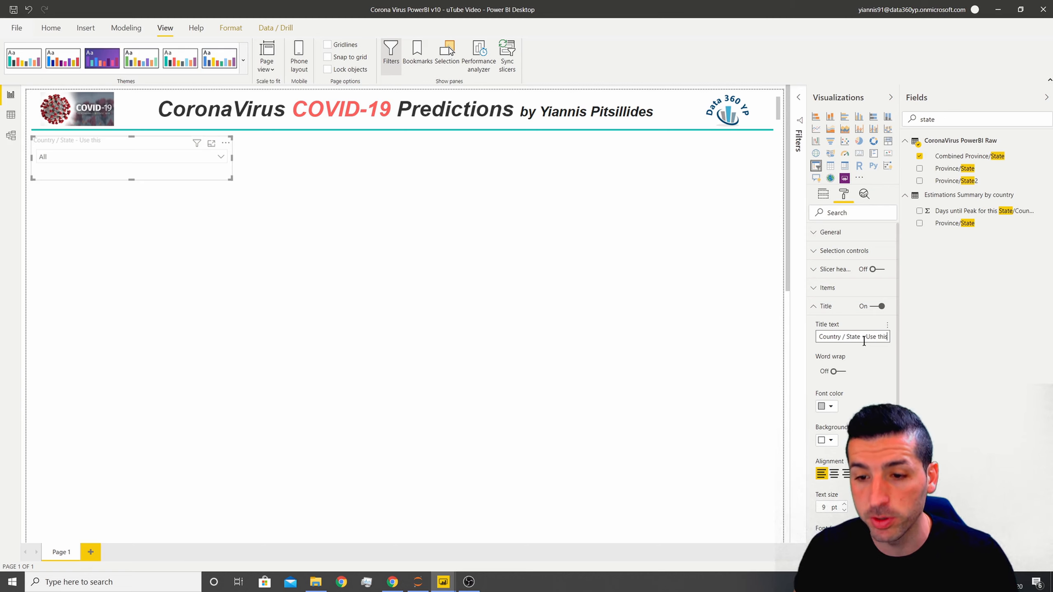
- Format the slicer title in black, centre-aligned, with a text size of 11 pt
click(830, 407)
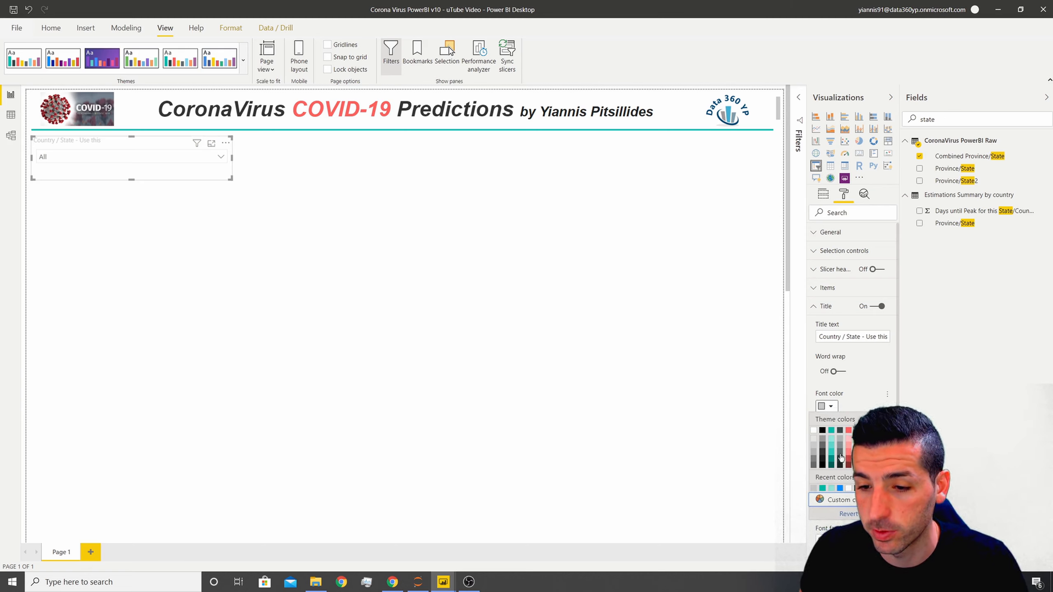
click(833, 443)
click(831, 408)
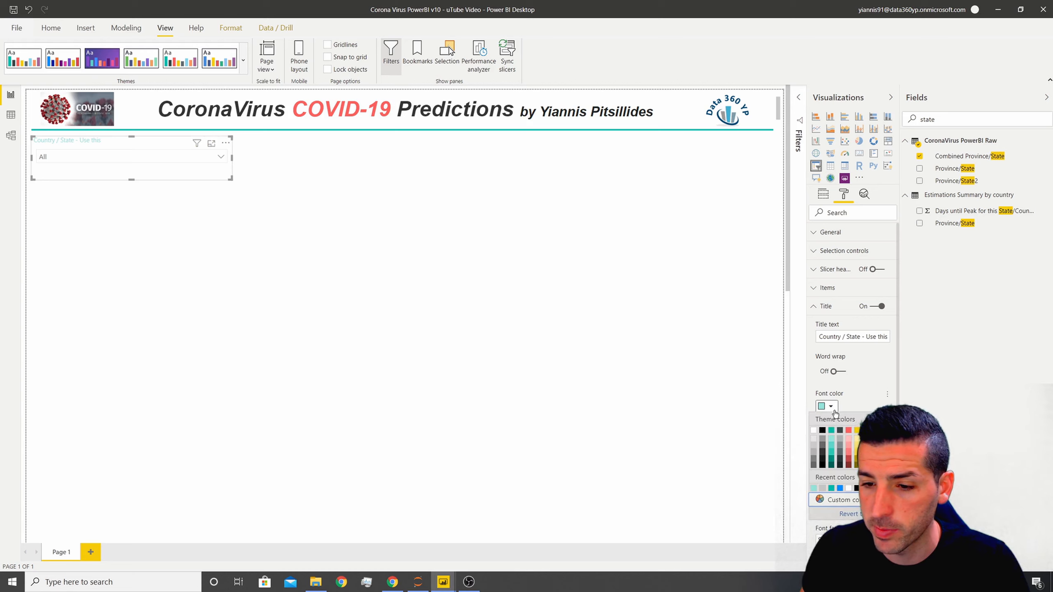
click(824, 432)
click(833, 473)
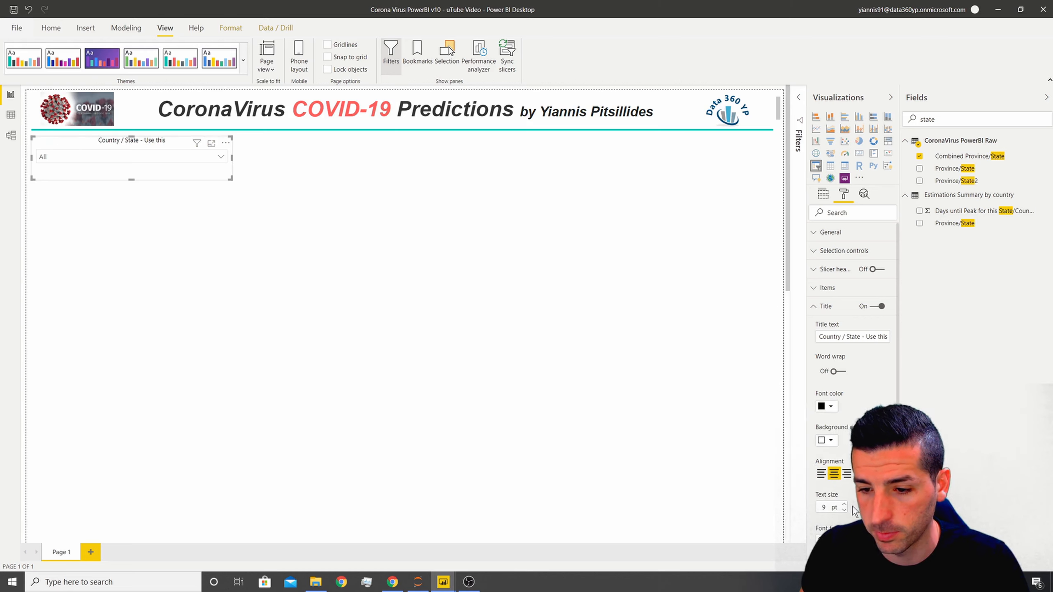
click(844, 504)
click(844, 504)
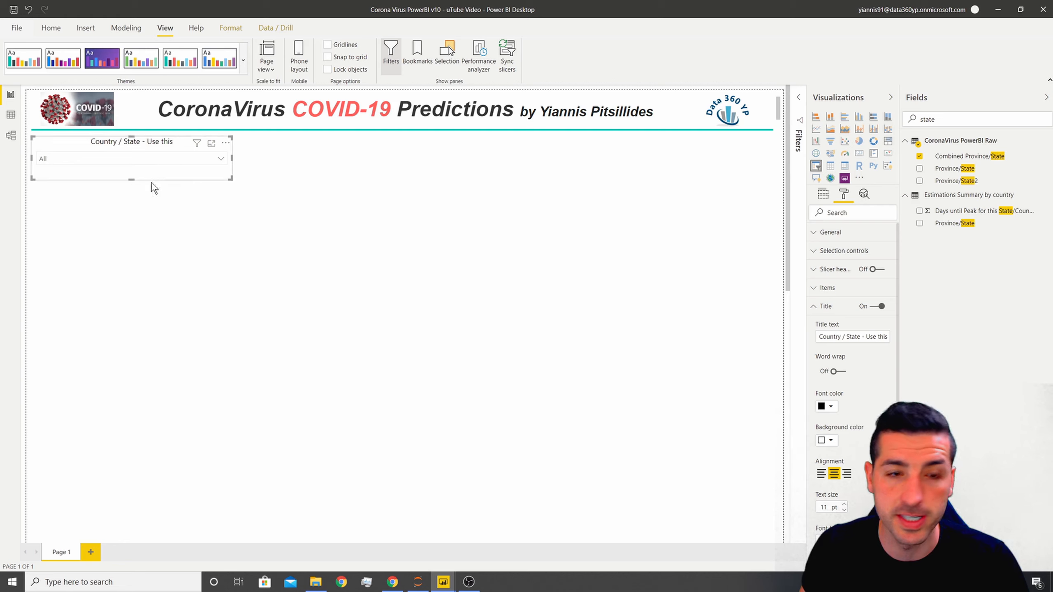
- Give the slicer's items a light teal theme background
click(826, 306)
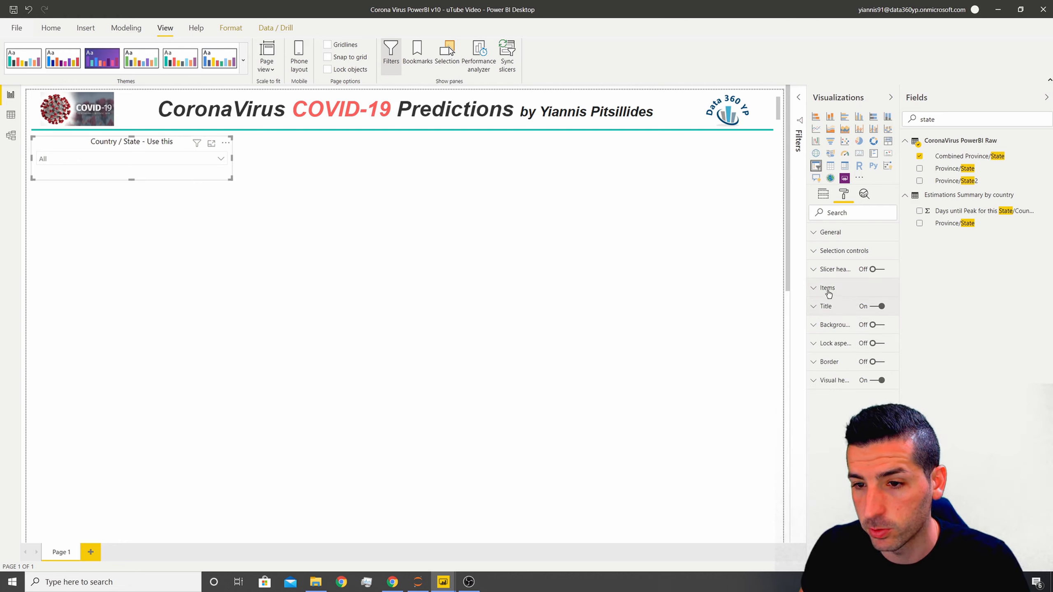
click(827, 287)
click(830, 352)
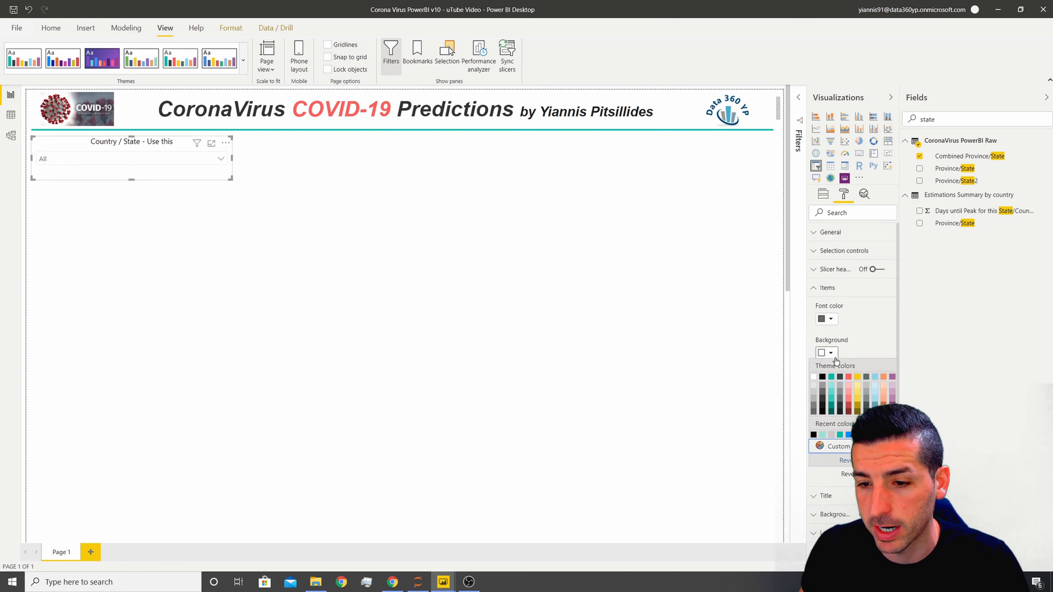
click(841, 385)
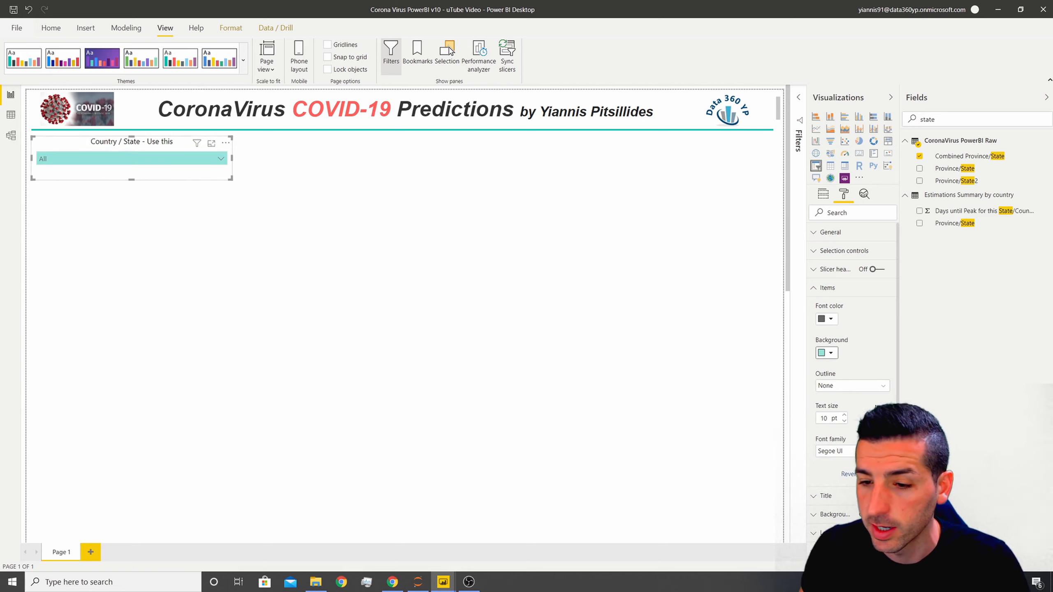
- Turn on the slicer's border and colour it light teal
scroll(877, 339, down, 1)
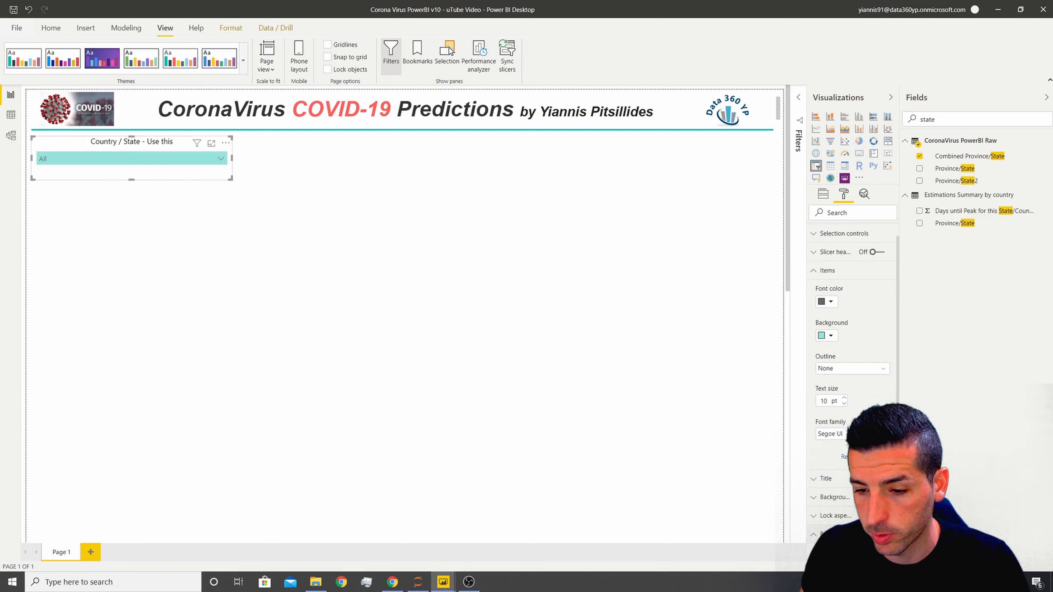
scroll(852, 331, down, 5)
click(826, 468)
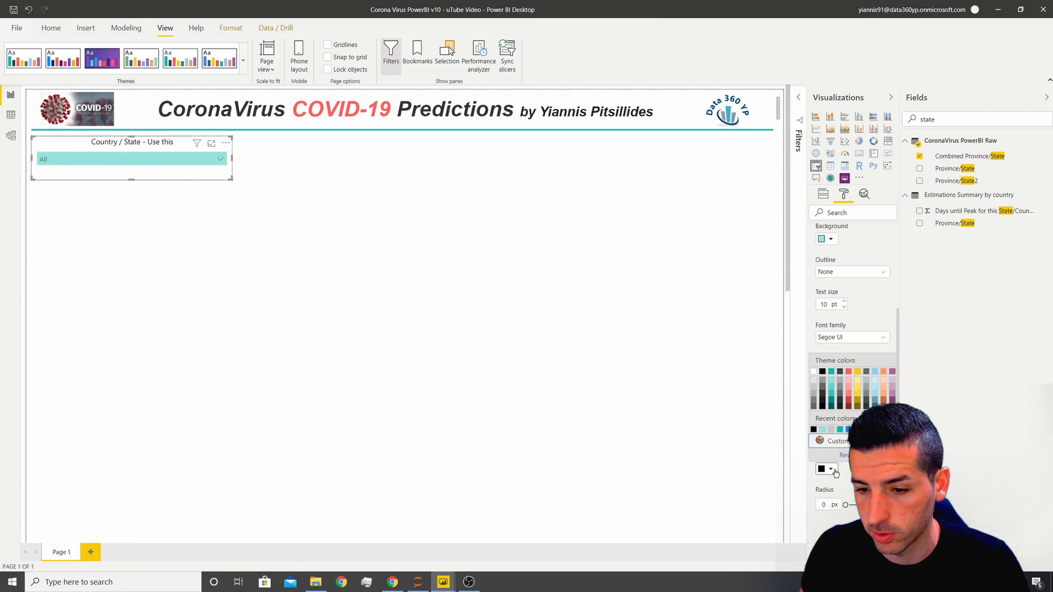
click(831, 384)
click(600, 222)
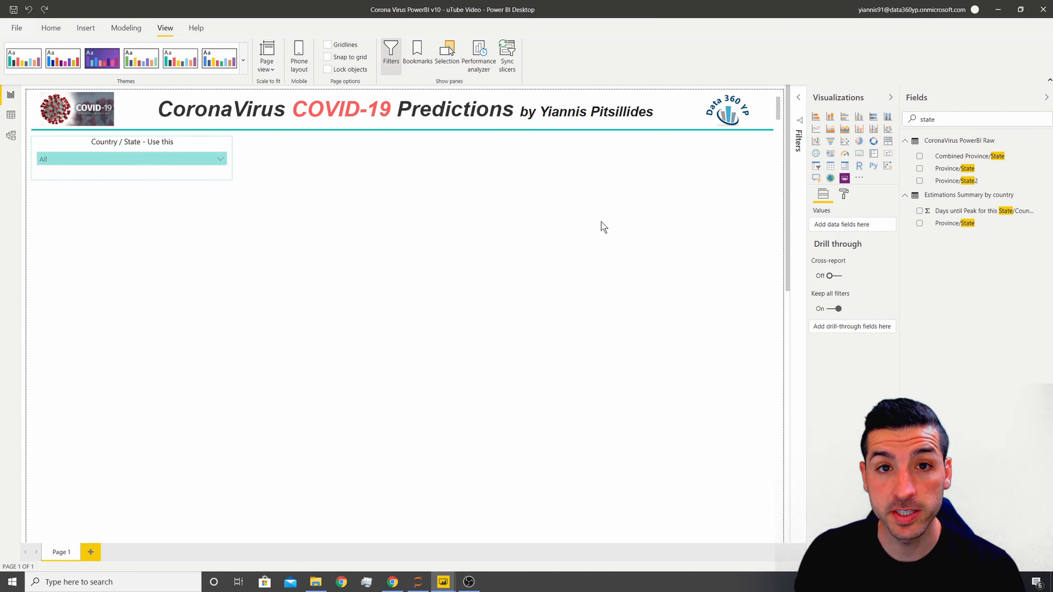
- Set the Country / State slicer's width to 330 and enter 25 as its height
click(143, 143)
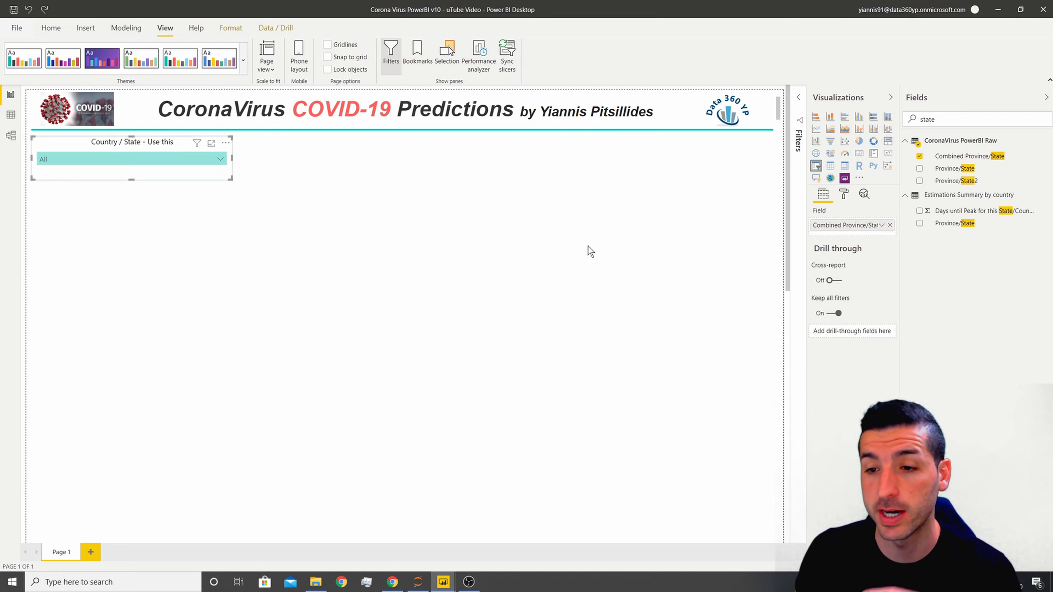
click(844, 194)
click(830, 232)
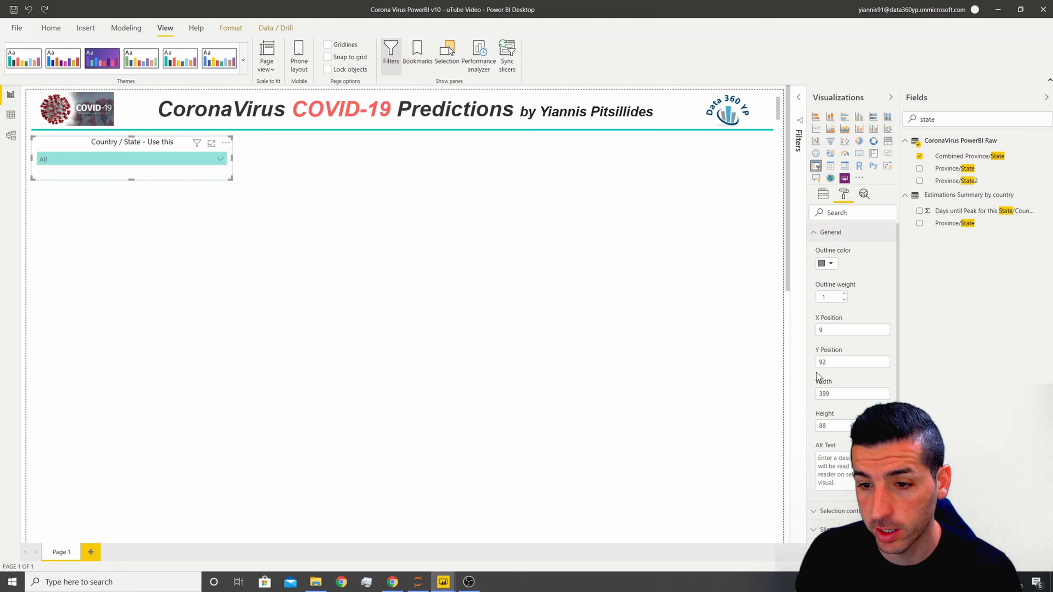
double_click(824, 393)
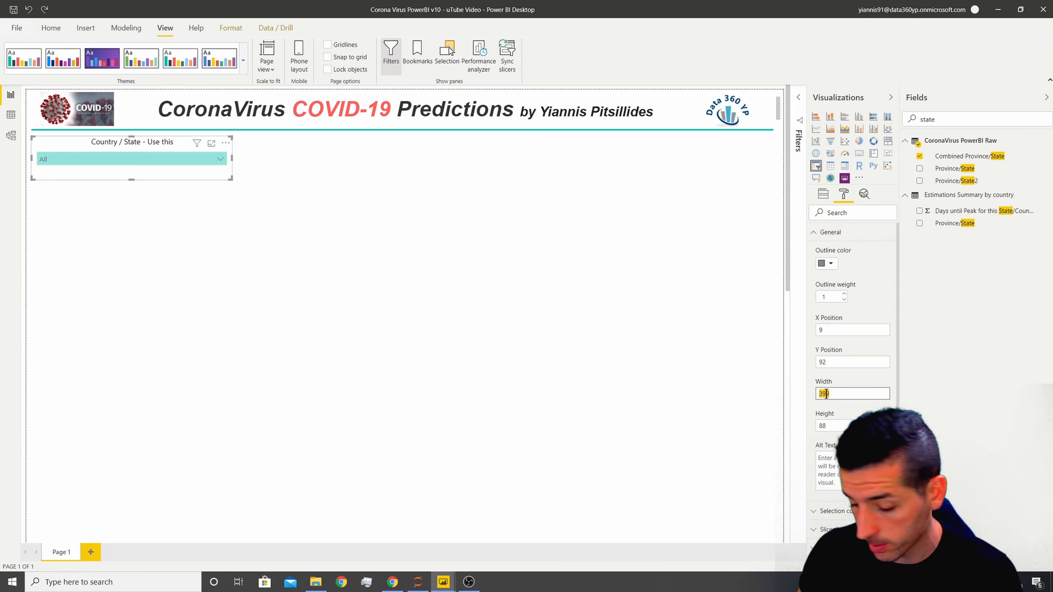
text(330)
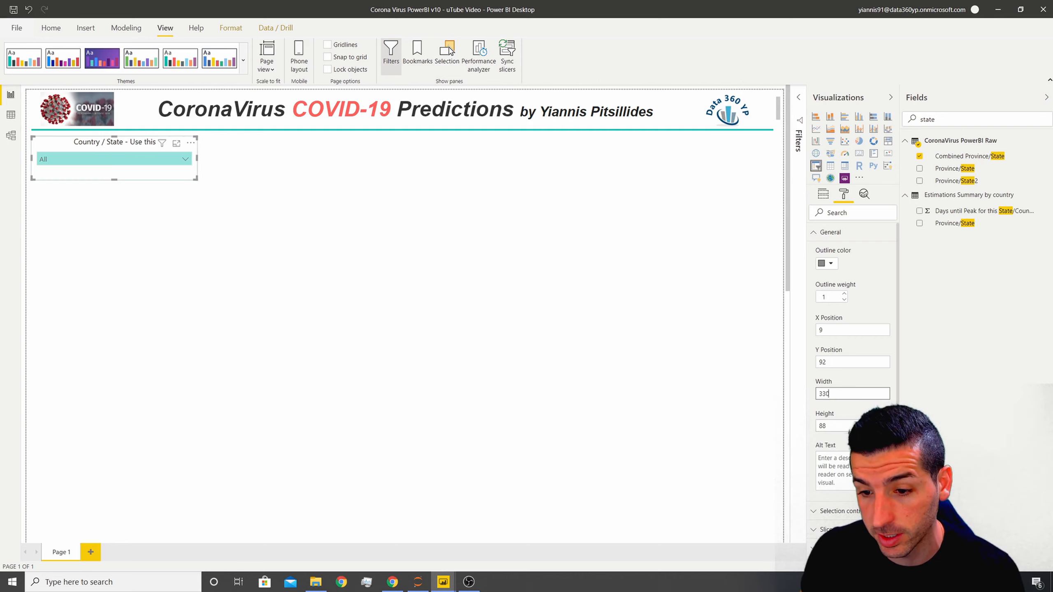
key(Tab)
text(25)
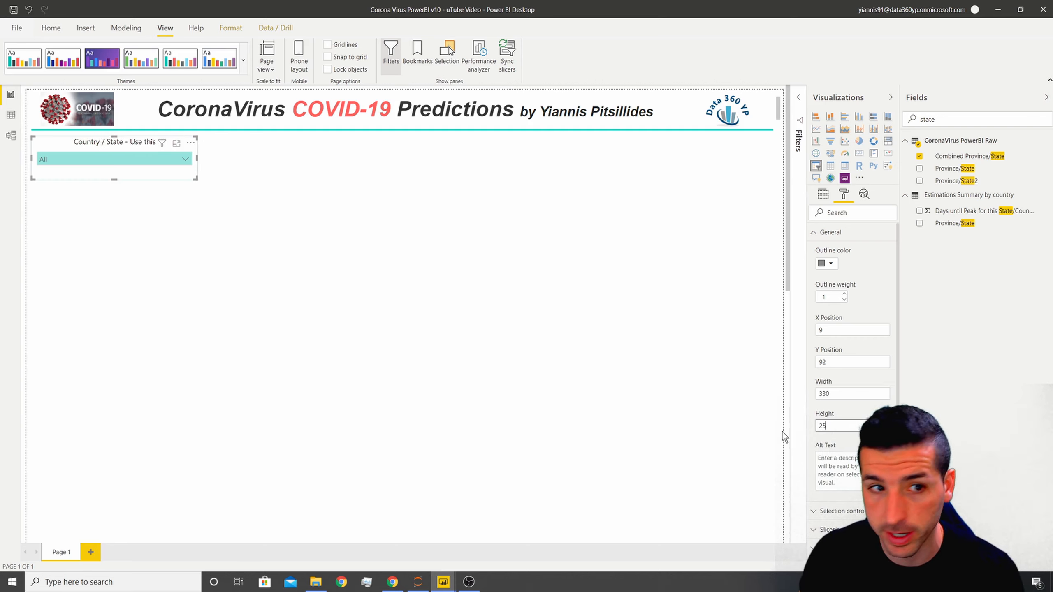
click(832, 233)
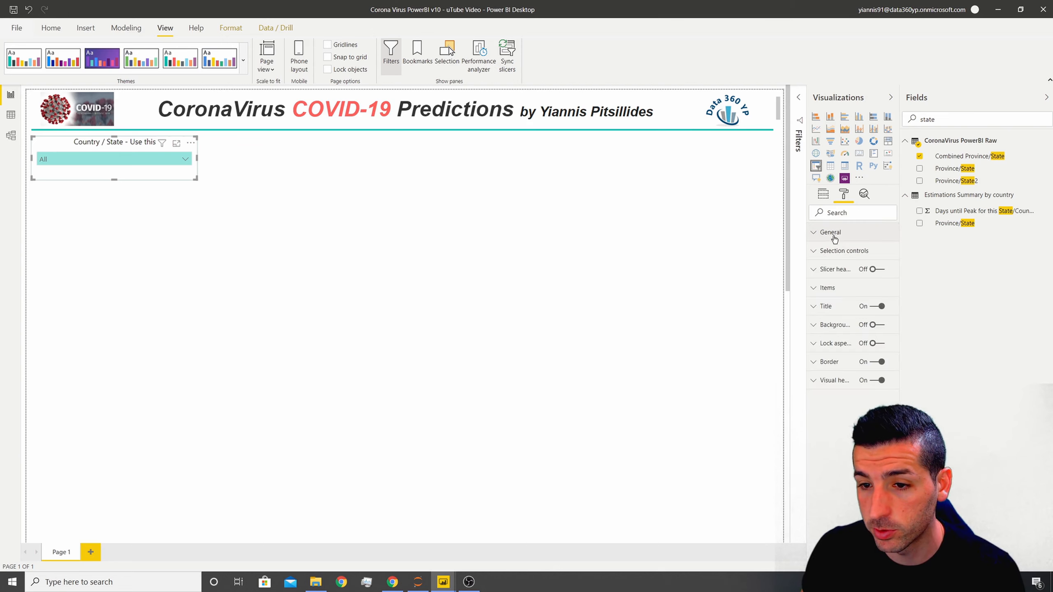
- Round the slicer's border with a radius of 10 px
click(831, 361)
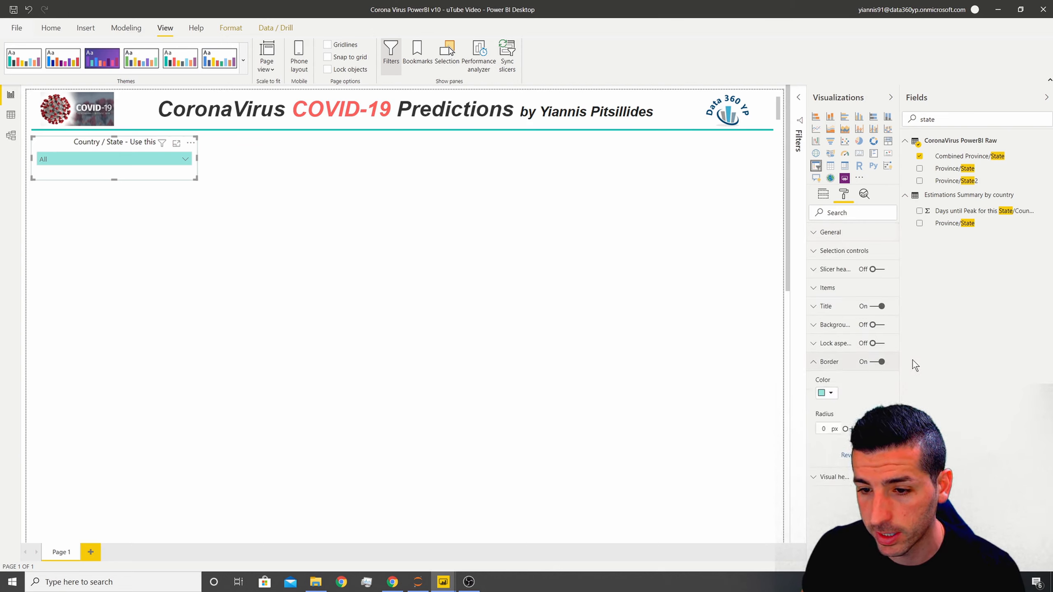
text(10)
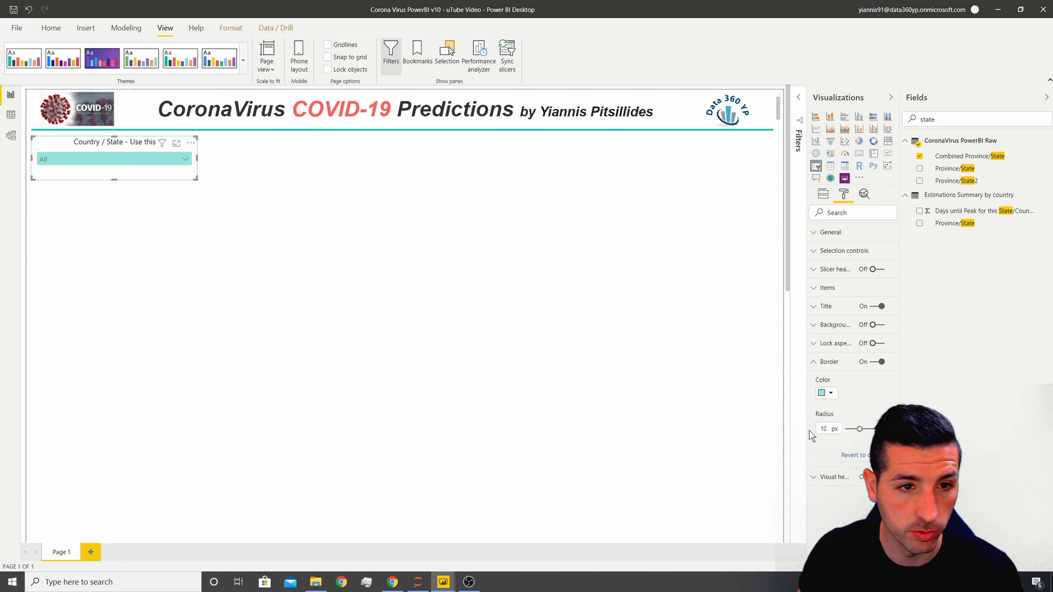
click(552, 393)
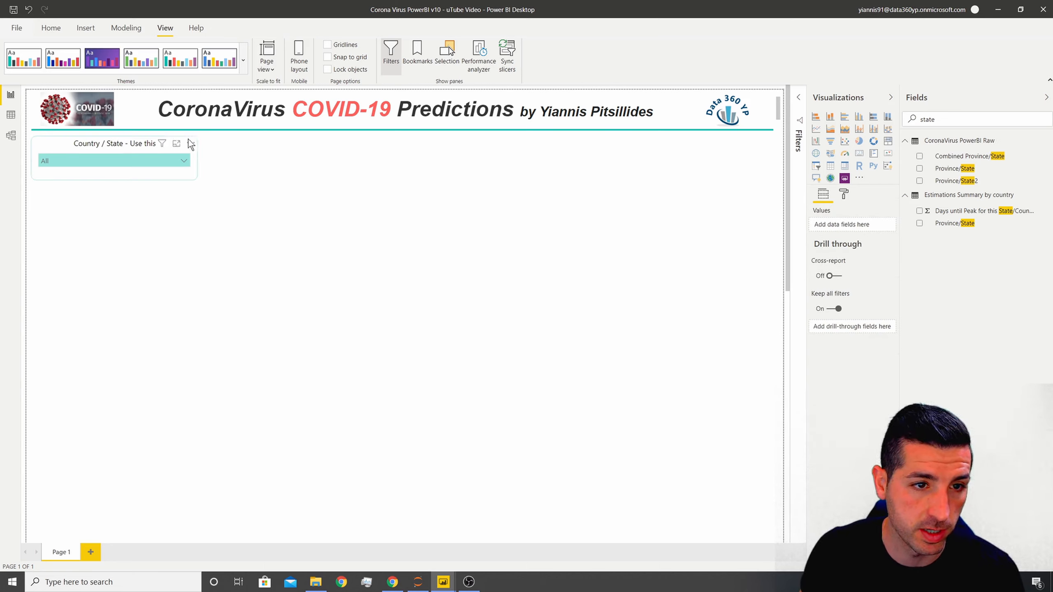
- Change the font colour of the Country / State slicer's items to black
click(122, 142)
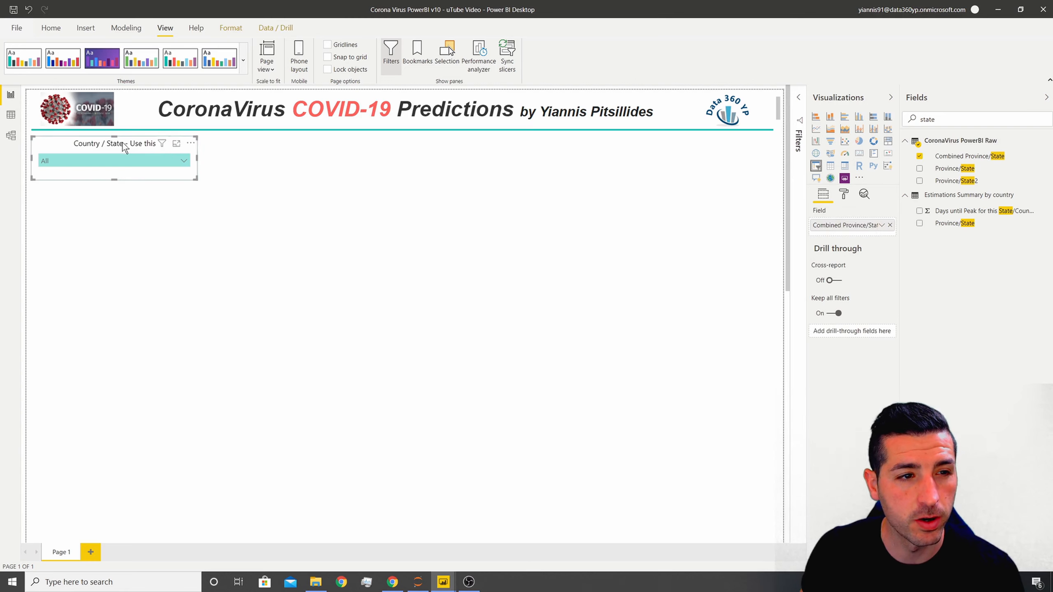
click(843, 194)
click(826, 288)
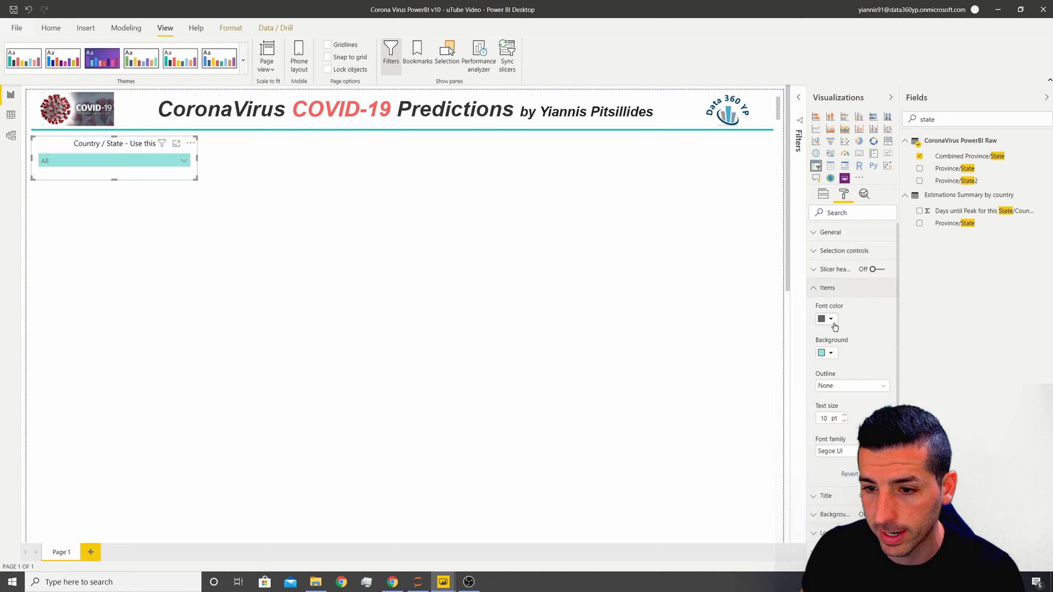
click(827, 318)
click(823, 343)
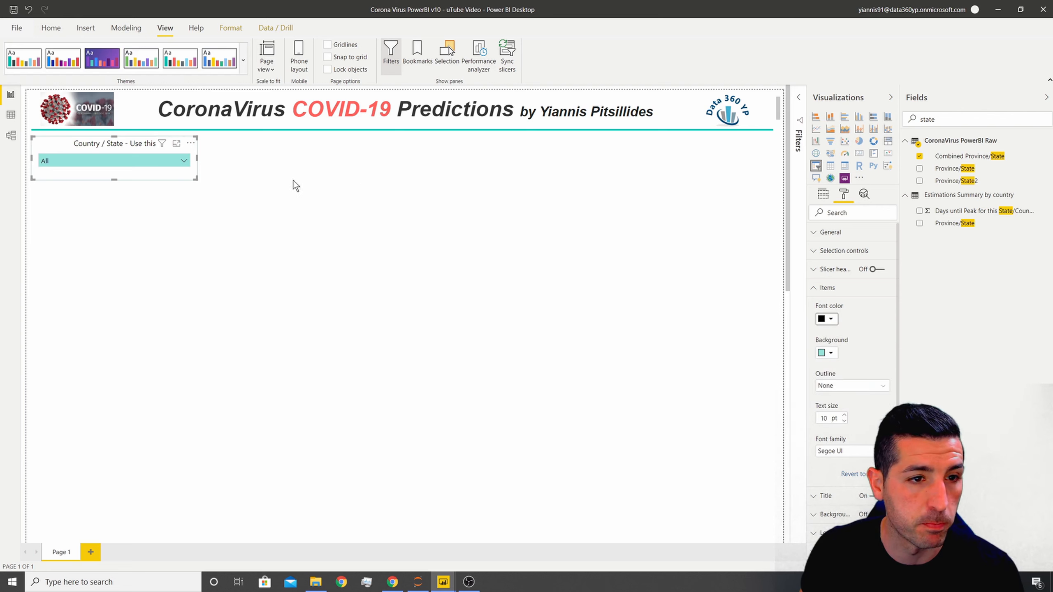
- Duplicate the Country / State slicer and place the copy directly to the right of the original, below the header
click(326, 185)
click(120, 144)
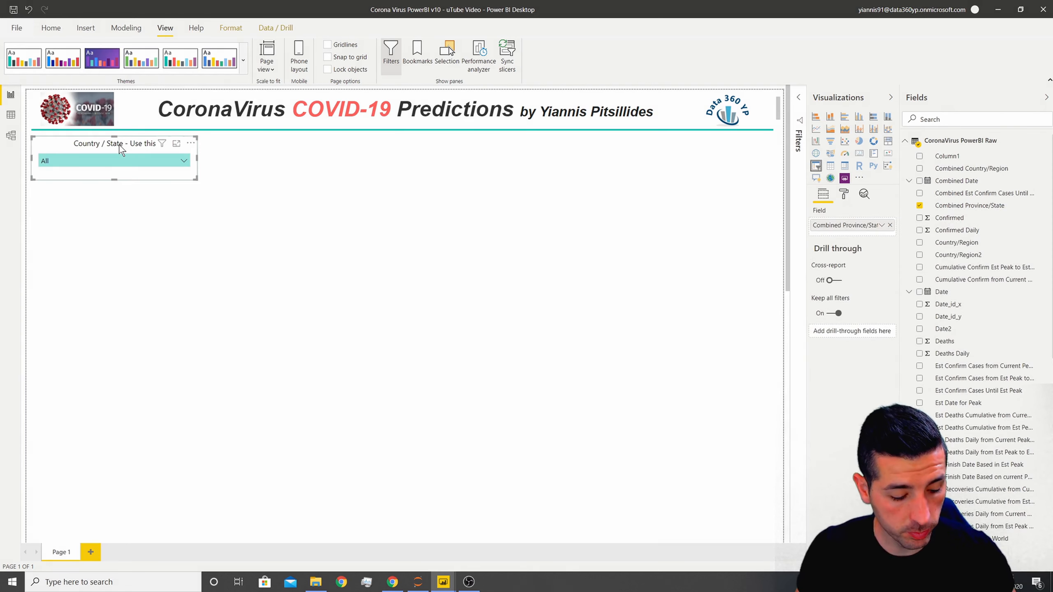
click(293, 186)
key(ctrl+v)
drag(131, 150, 298, 146)
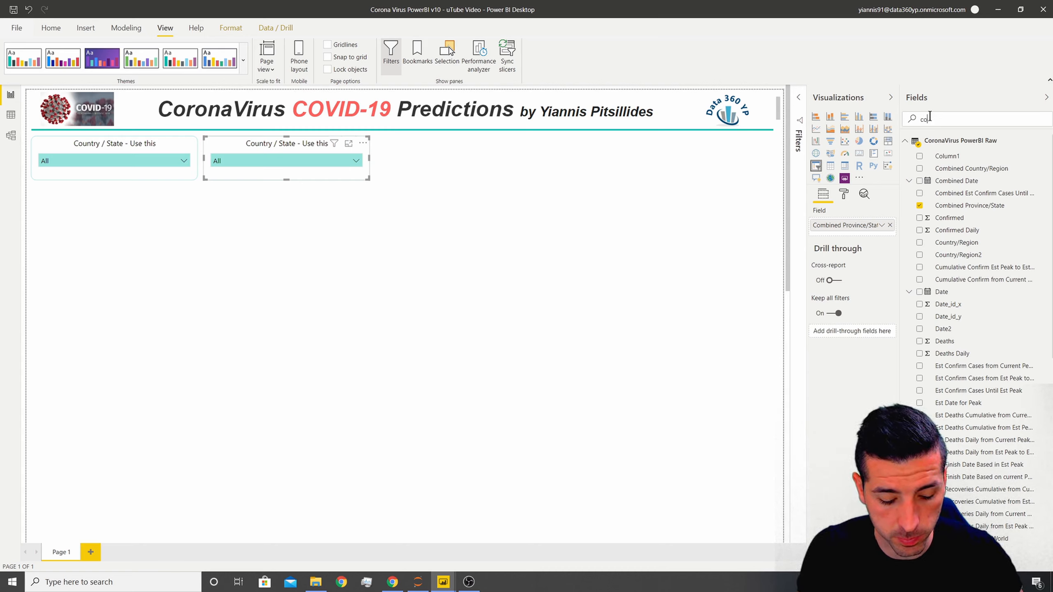
- Replace the copied slicer's field with Combined Country/Region from the CoronaVirus PowerBI Raw table
text(m)
drag(978, 156, 884, 237)
click(889, 226)
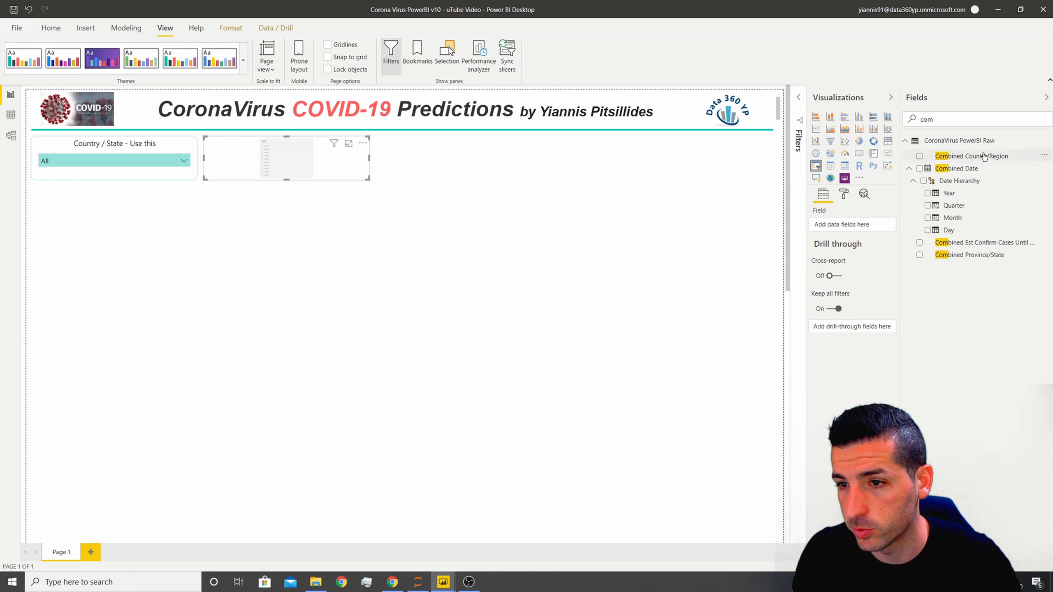
drag(969, 156, 872, 228)
- Change the copied slicer's title to "Country - Avoid this"
click(844, 195)
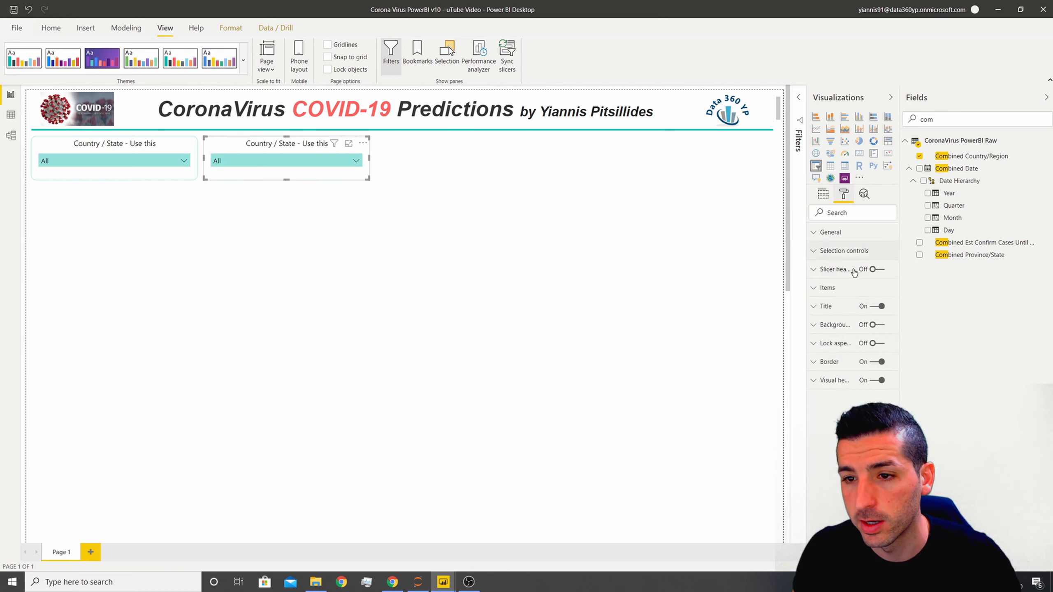
click(826, 306)
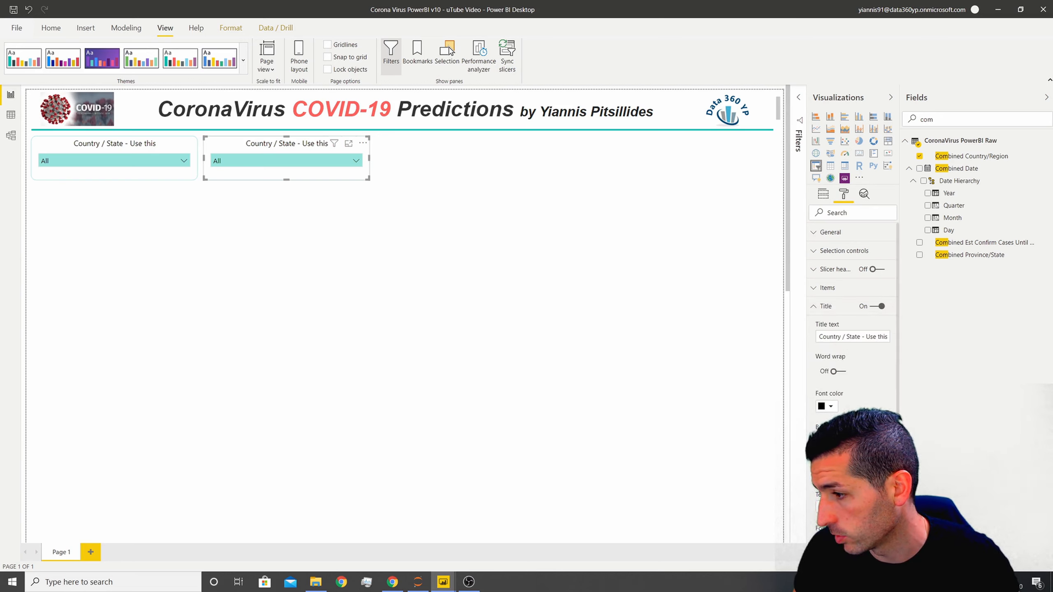
click(859, 336)
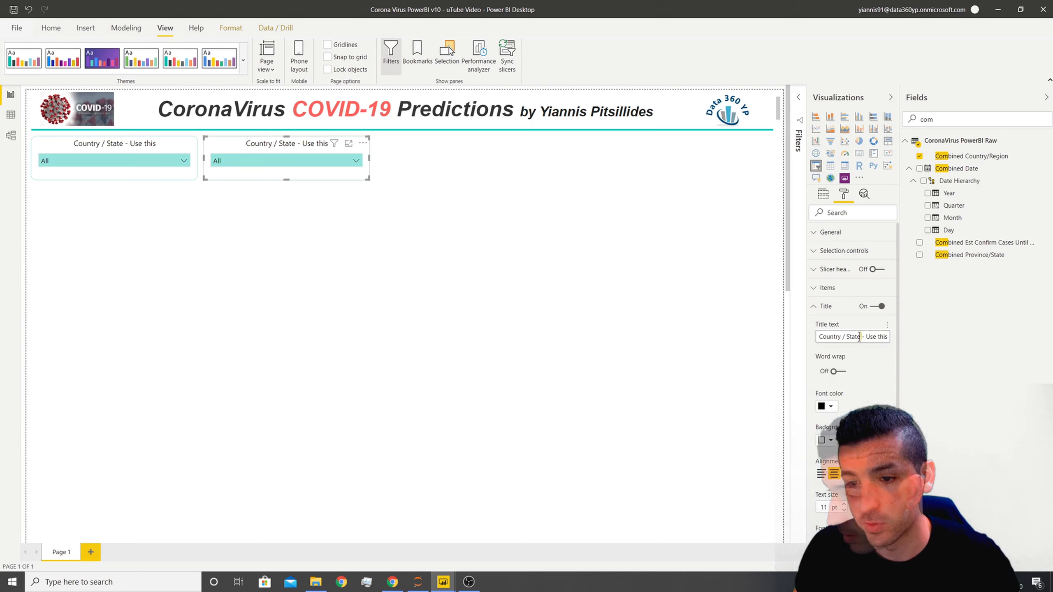
text(Country - Avoid this)
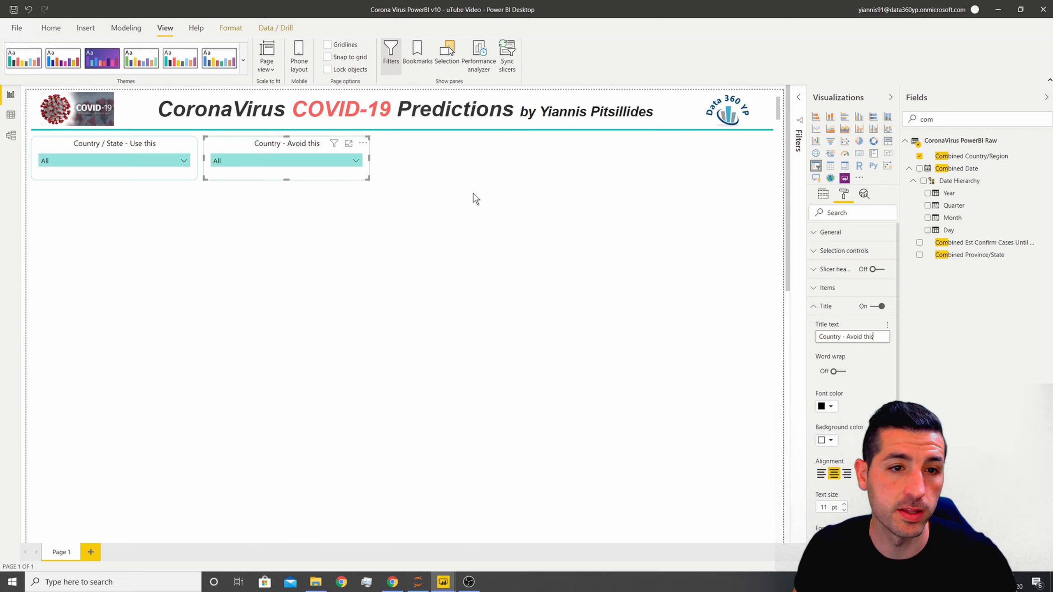
click(473, 193)
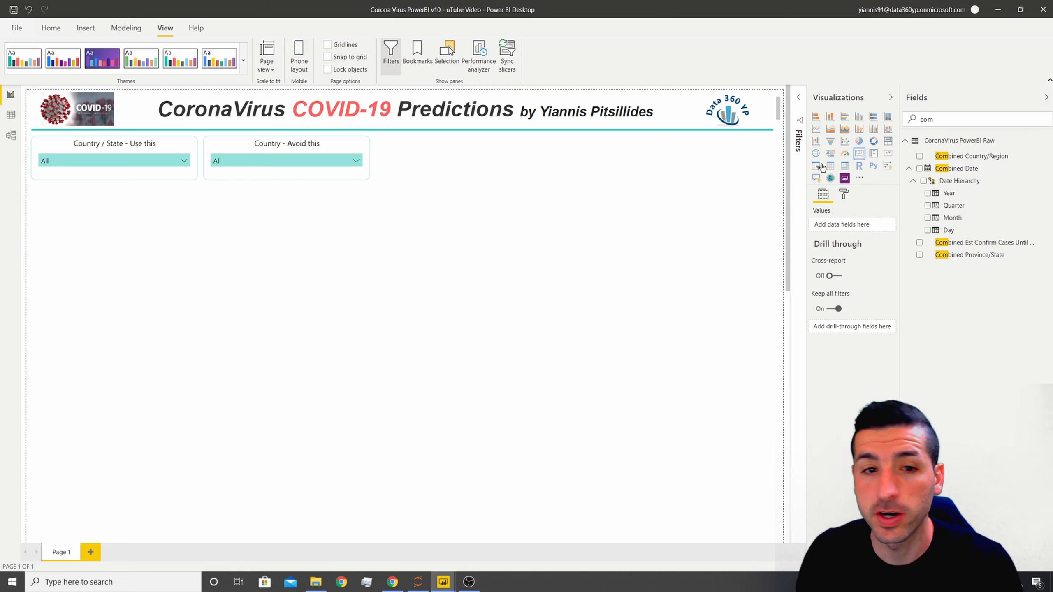
- Add a card visual, place it to the right of the country slicer and shrink it to the slicer's height
click(858, 154)
drag(99, 249, 442, 157)
drag(536, 208, 507, 180)
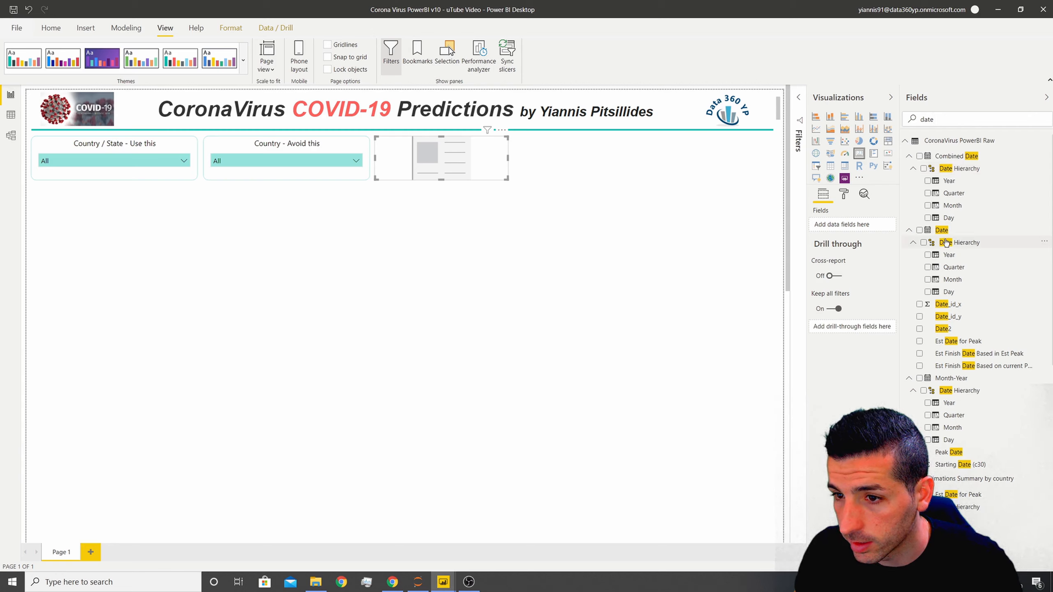
- Fill the card with the Date field from the raw table and summarise it as Latest
drag(943, 231, 864, 229)
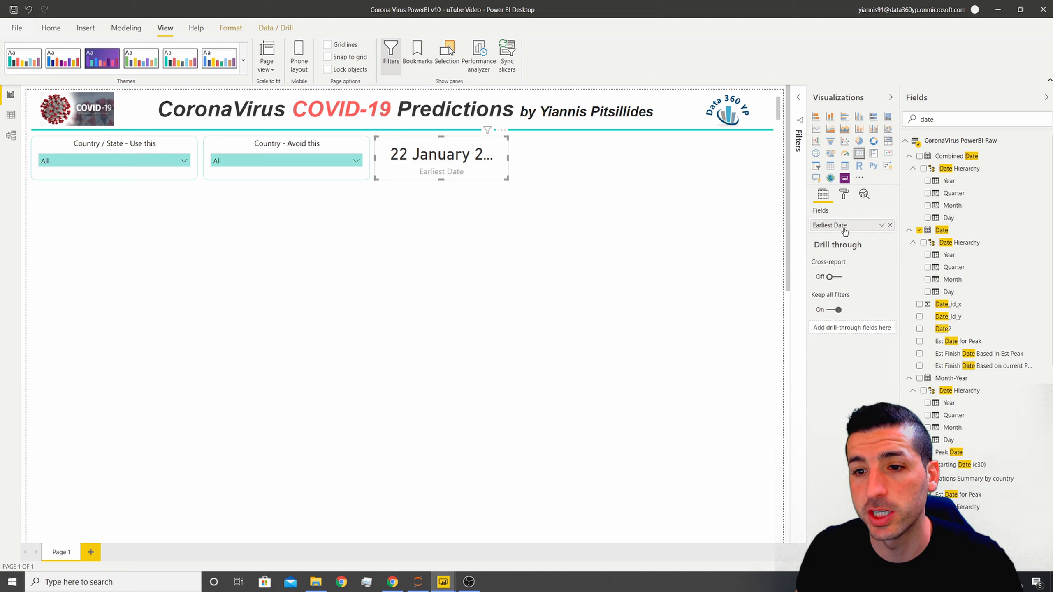
click(881, 225)
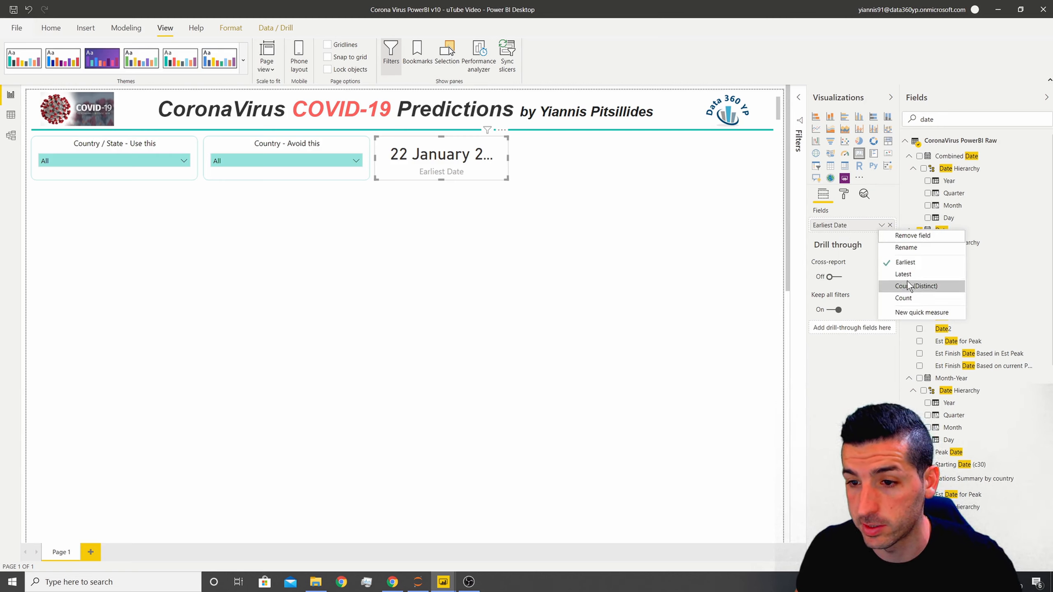
click(896, 263)
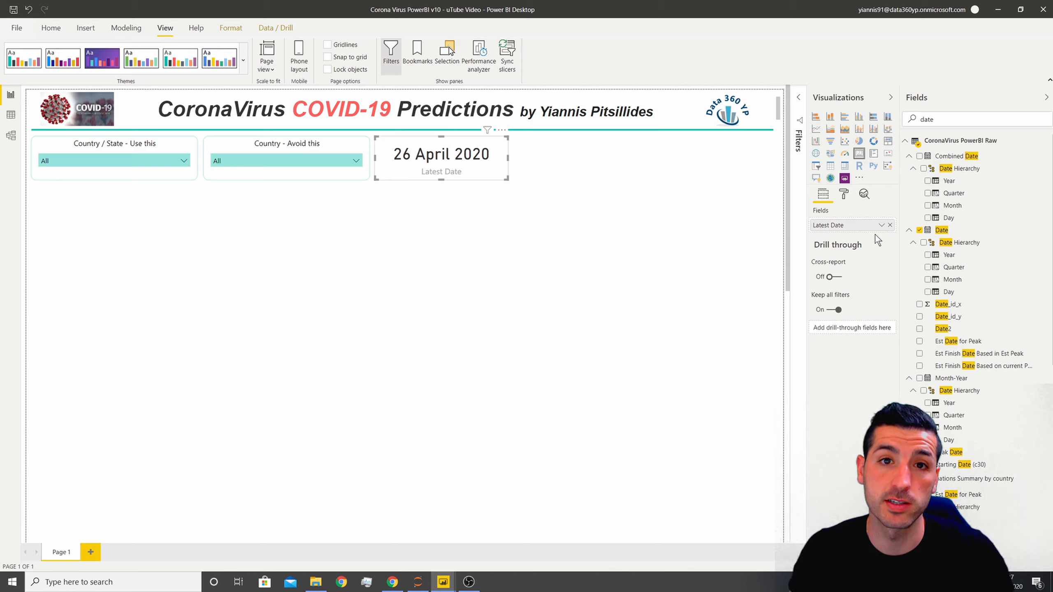
- Copy the "Country - Avoid this" slicer's formatting onto the date card with the Format painter
click(271, 143)
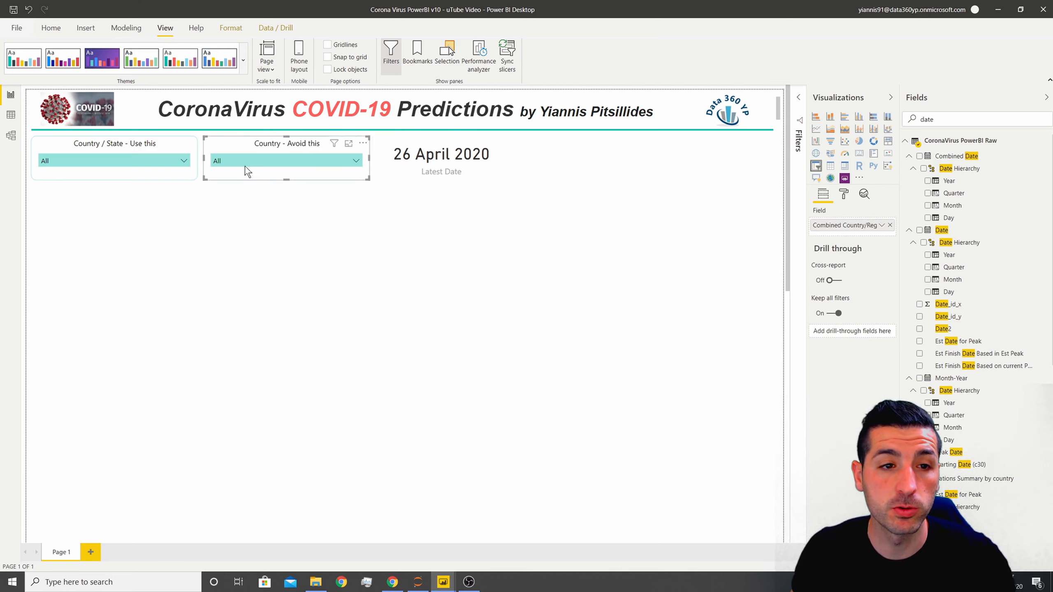
click(60, 26)
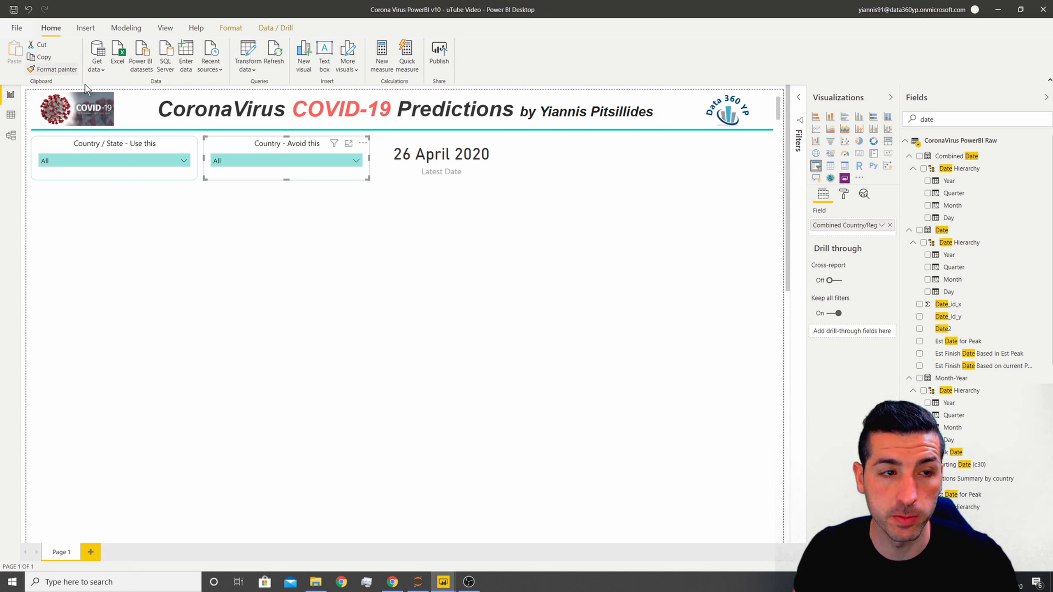
click(529, 191)
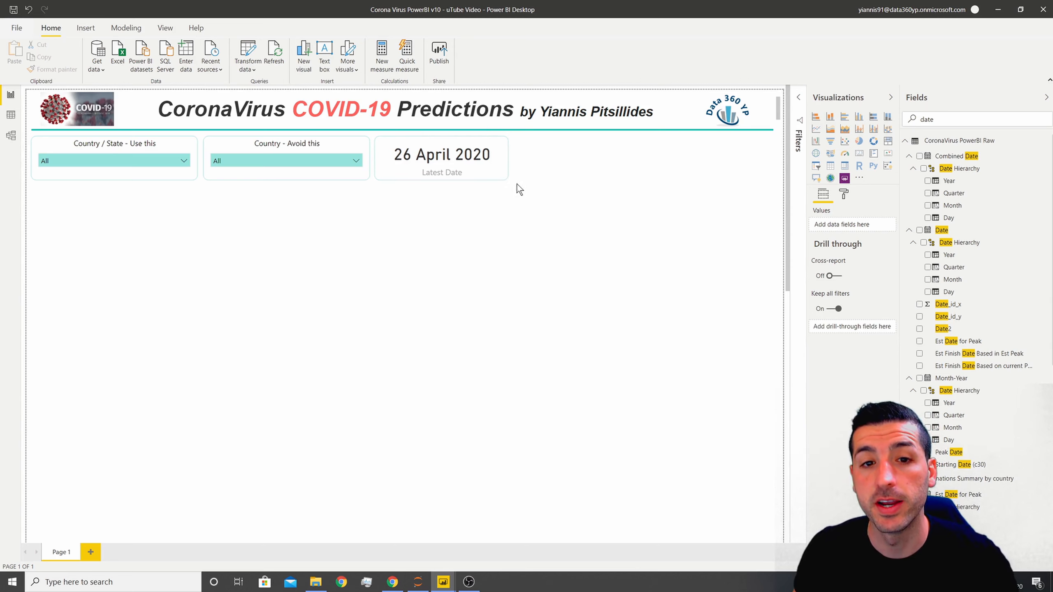
- Change the date card's data label colour to dark gold
click(491, 162)
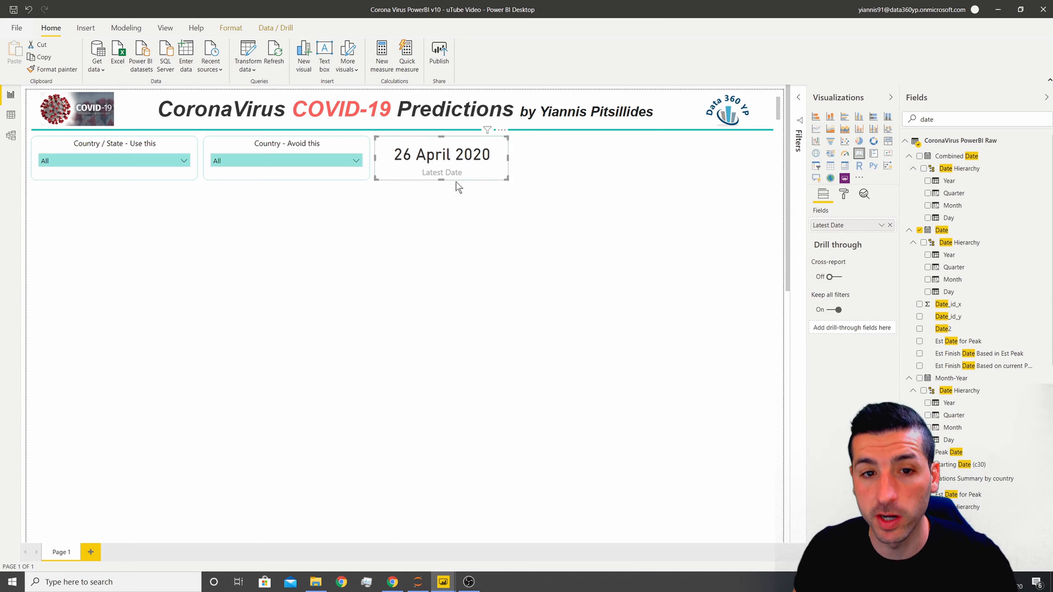
click(841, 195)
click(836, 233)
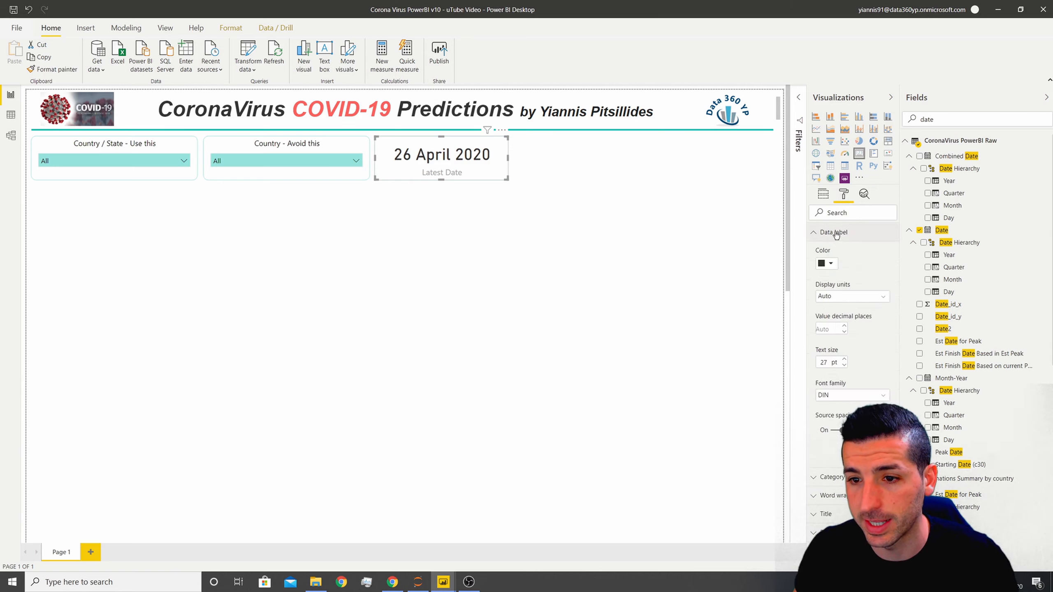
click(834, 267)
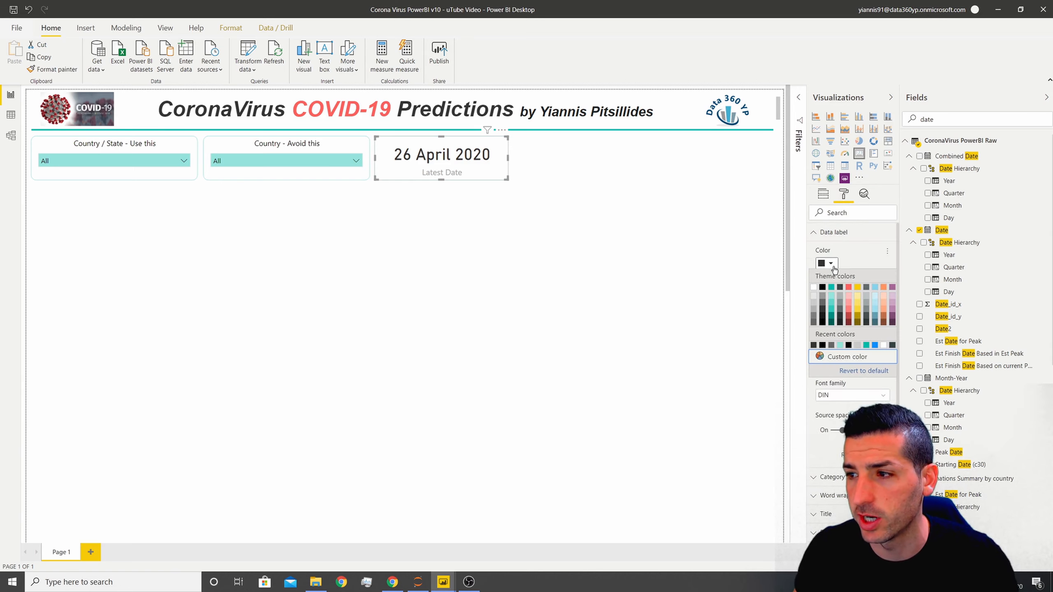
click(857, 322)
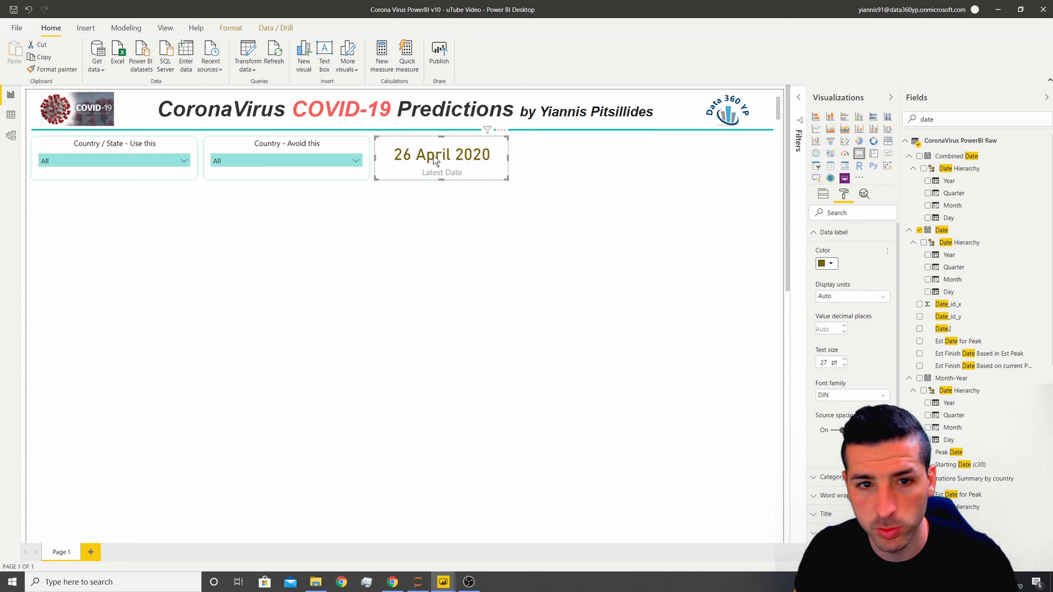
click(831, 231)
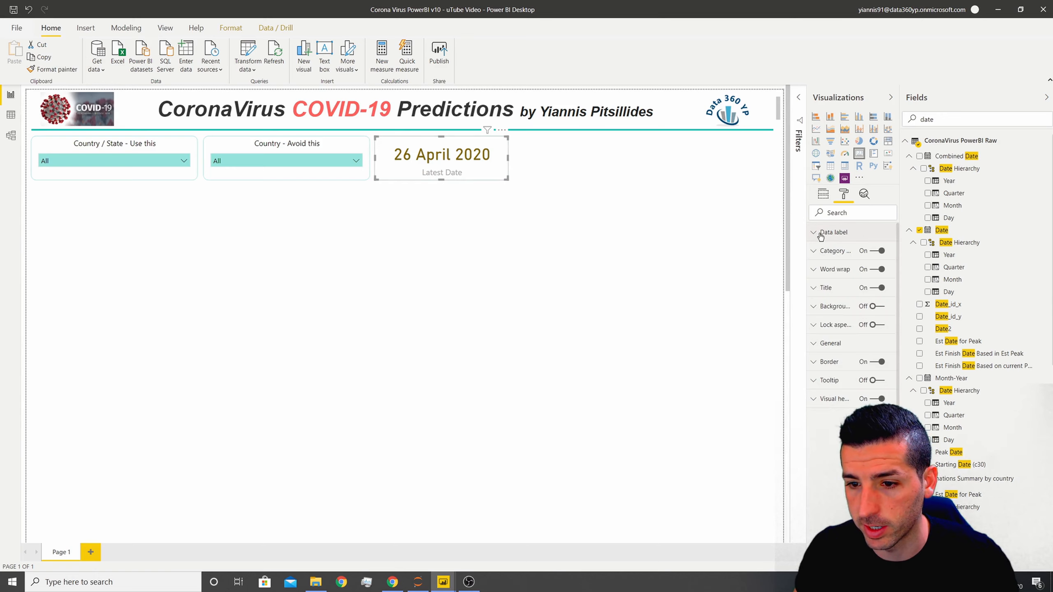
- Turn off the date card's category label and title the card "Last Refreshed:"
click(876, 252)
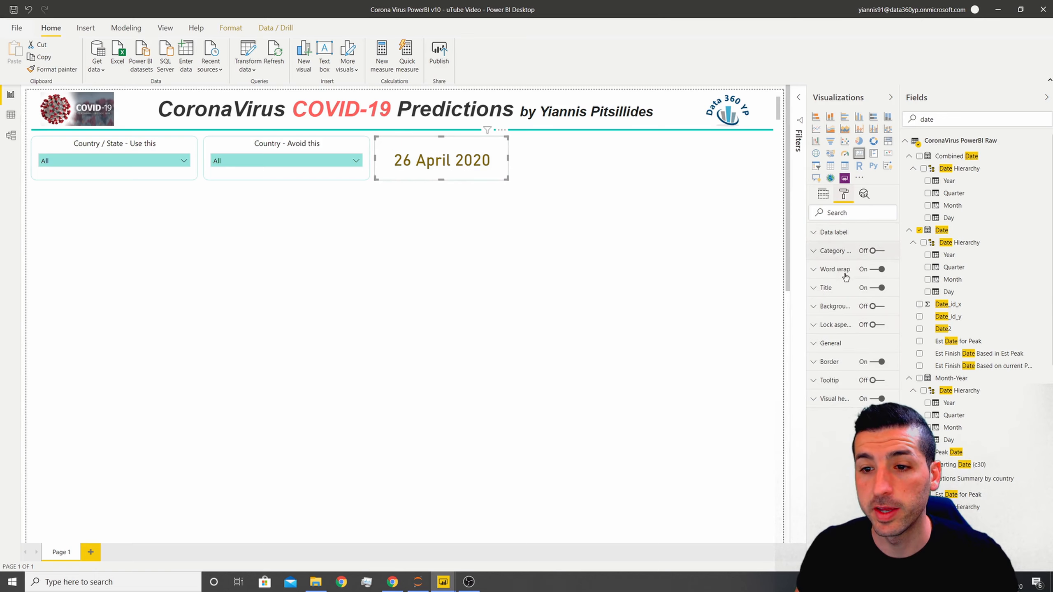
click(846, 289)
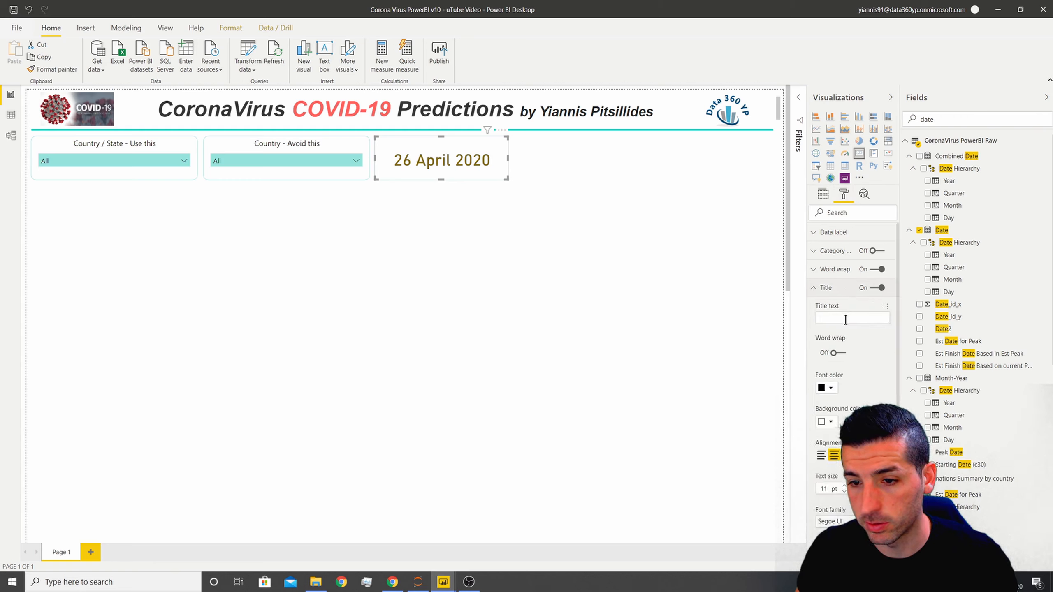
click(847, 318)
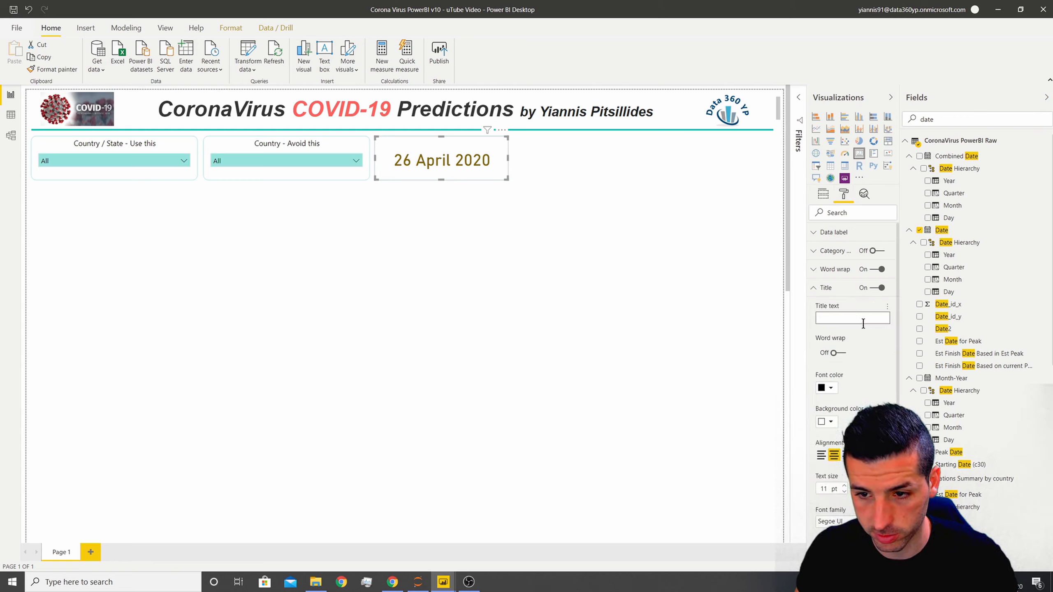
text(Last Refreshed:)
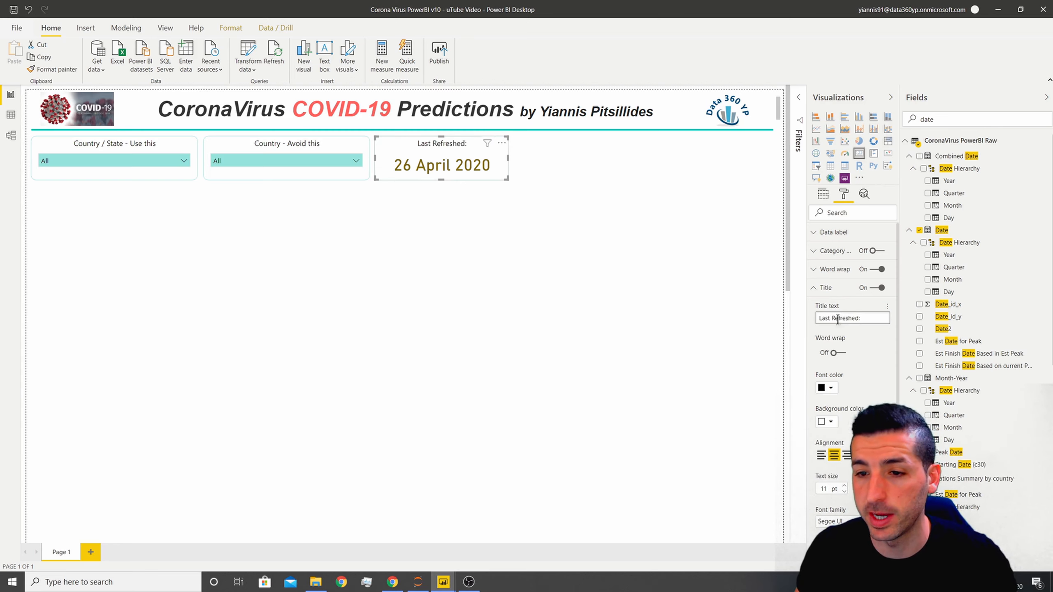
- Reduce the Last Refreshed card's data label text size to 24 pt
click(833, 232)
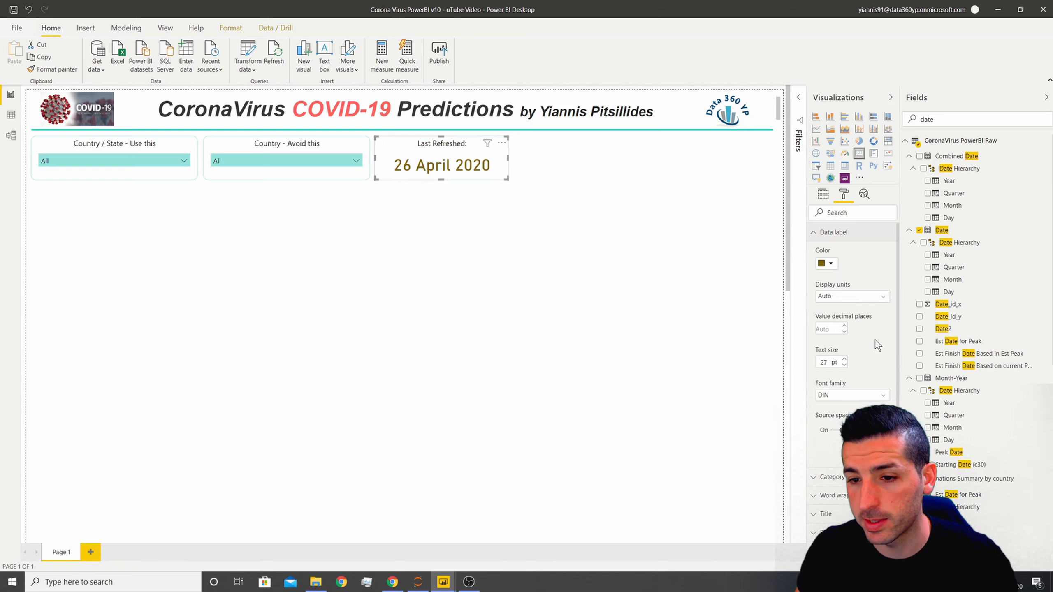
click(843, 365)
click(843, 365)
click(844, 365)
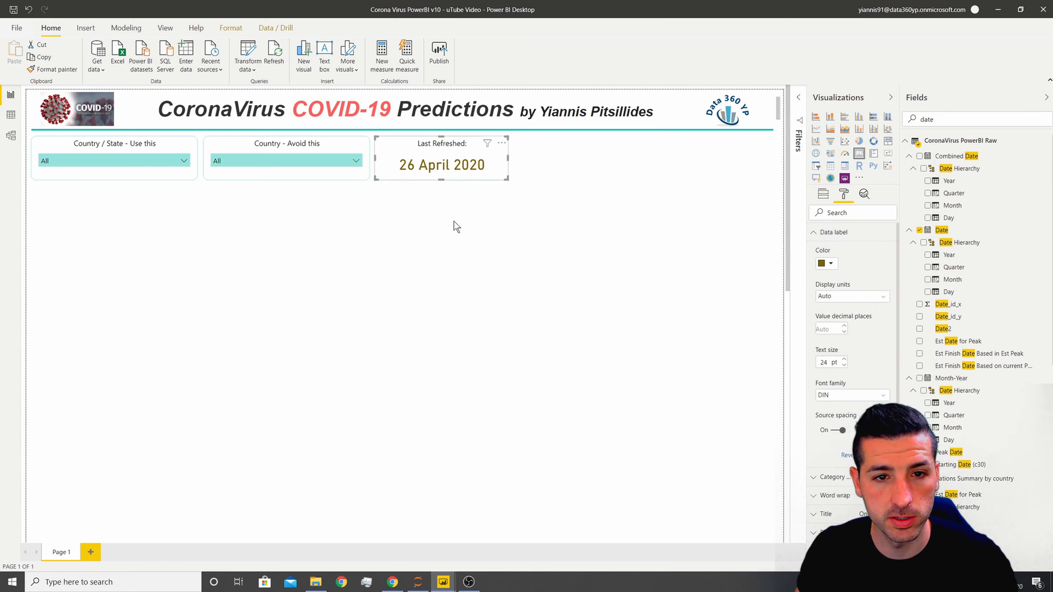
- Duplicate the Last Refreshed card, place the copy to its right and summarise its Date field as Count (Distinct)
click(467, 233)
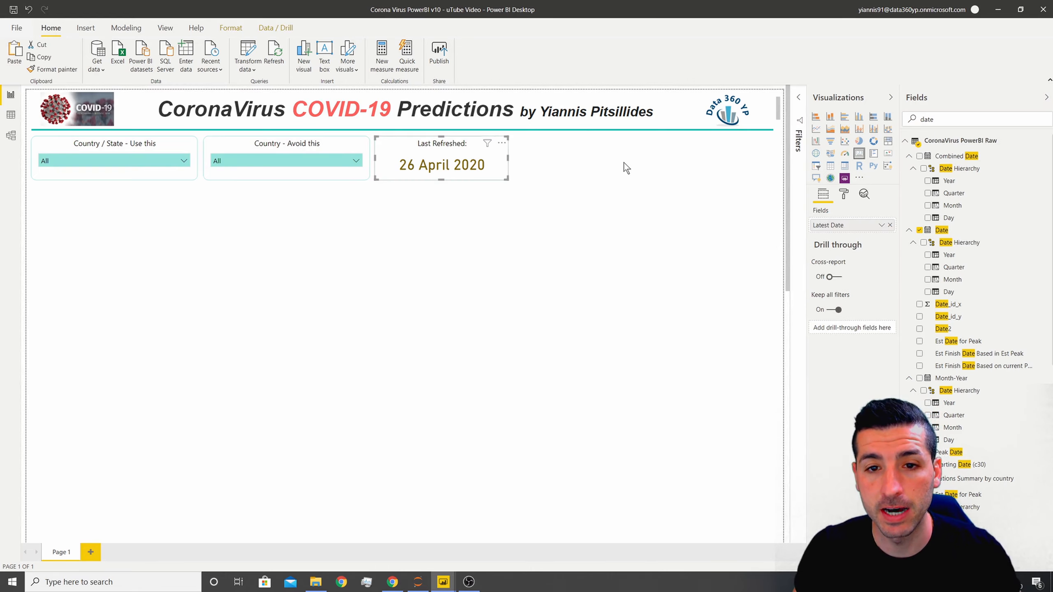
drag(457, 141, 571, 146)
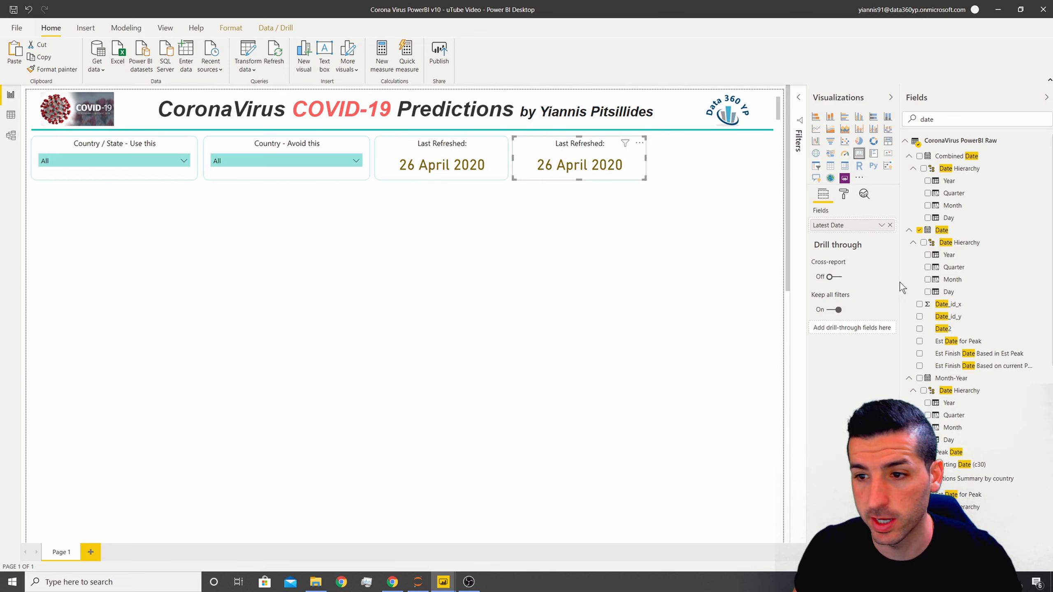
click(881, 225)
click(924, 289)
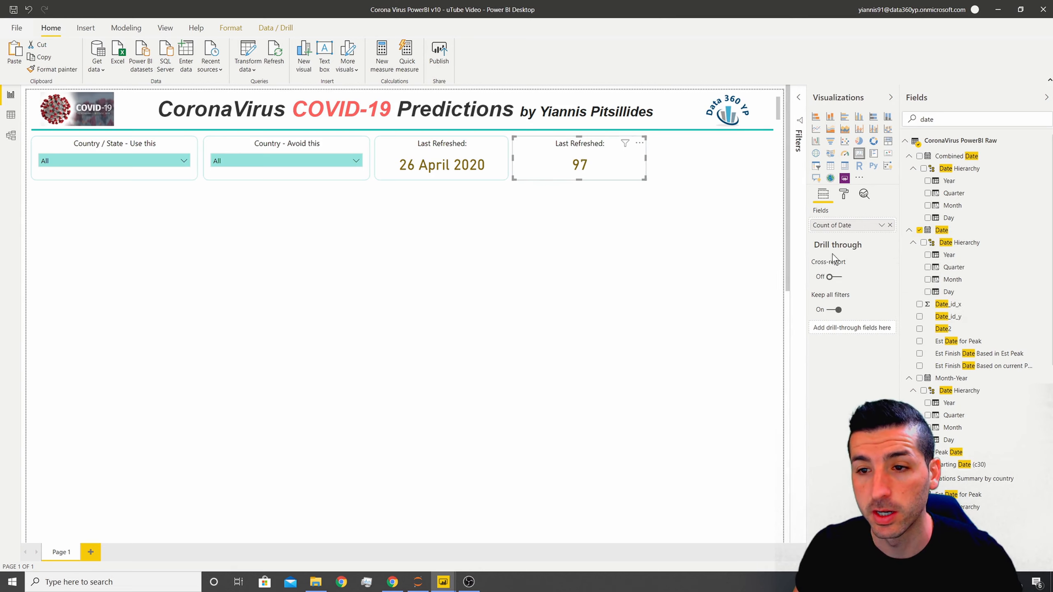
- Change the copied card's title to "Number of Distinct Dates"
click(843, 194)
click(826, 287)
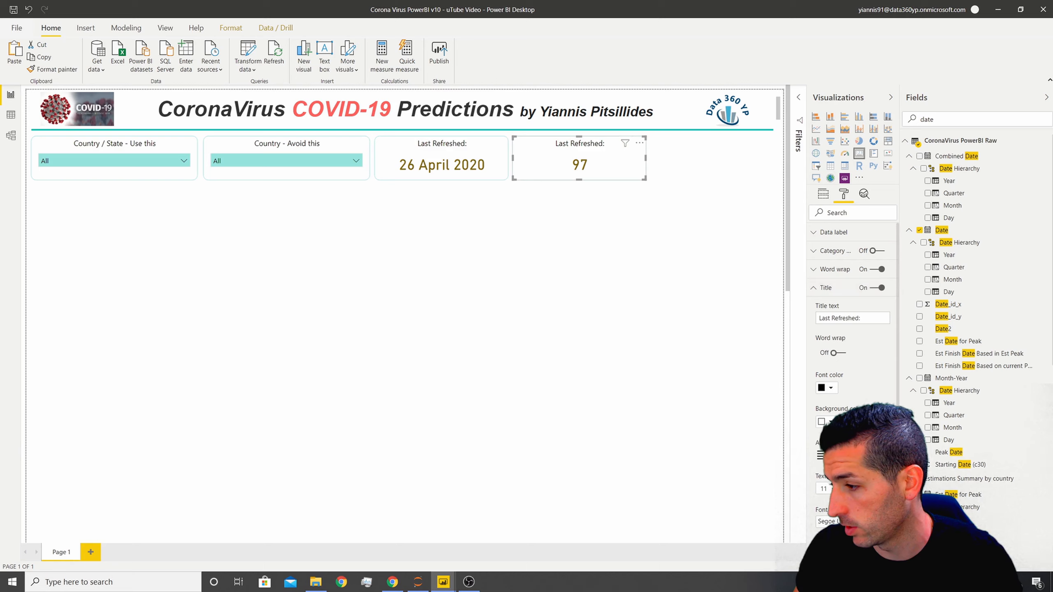
drag(861, 318, 803, 338)
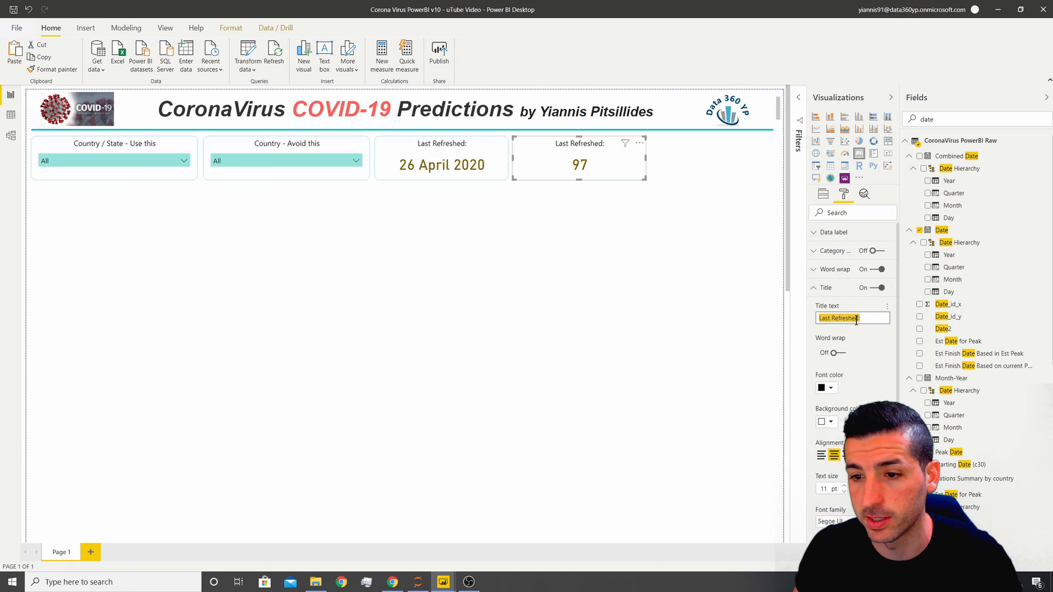
text(Number of Distinct Dates)
click(663, 241)
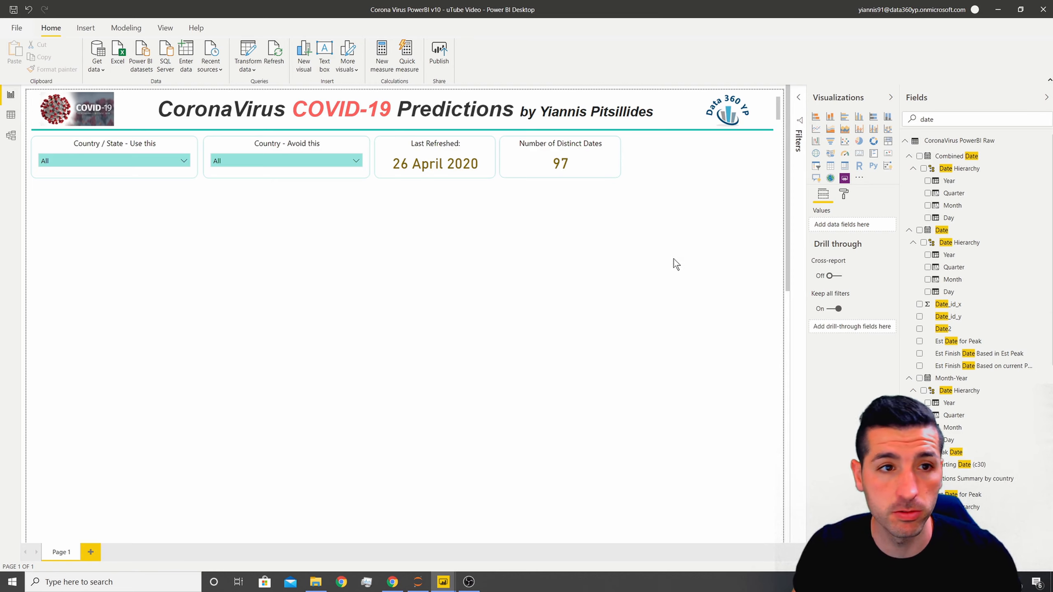
- Insert a text box and fit it between the Number of Distinct Dates card and the page's right edge, matching the card's height
click(85, 28)
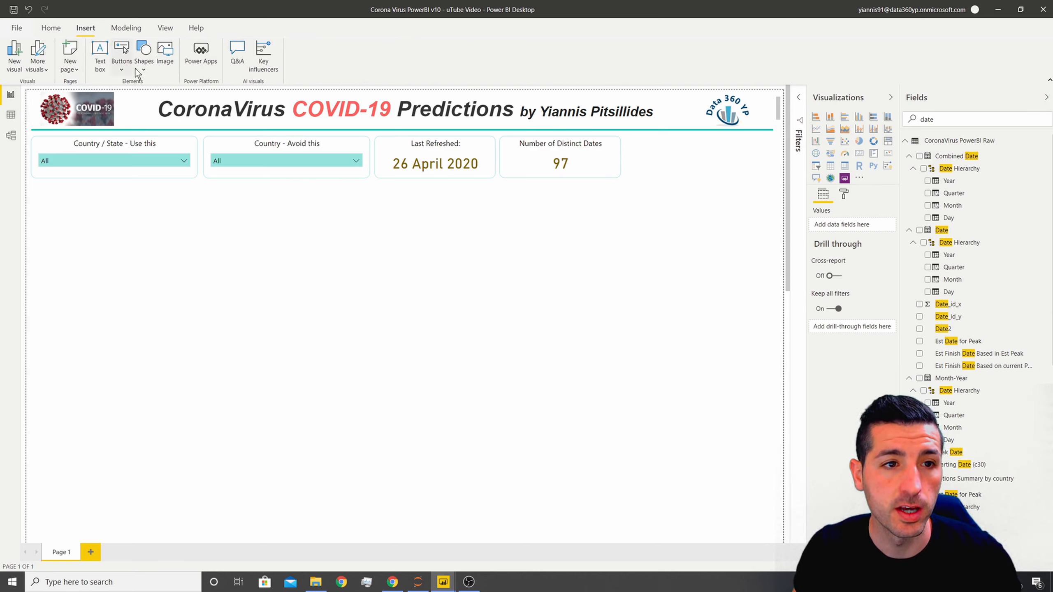
click(100, 54)
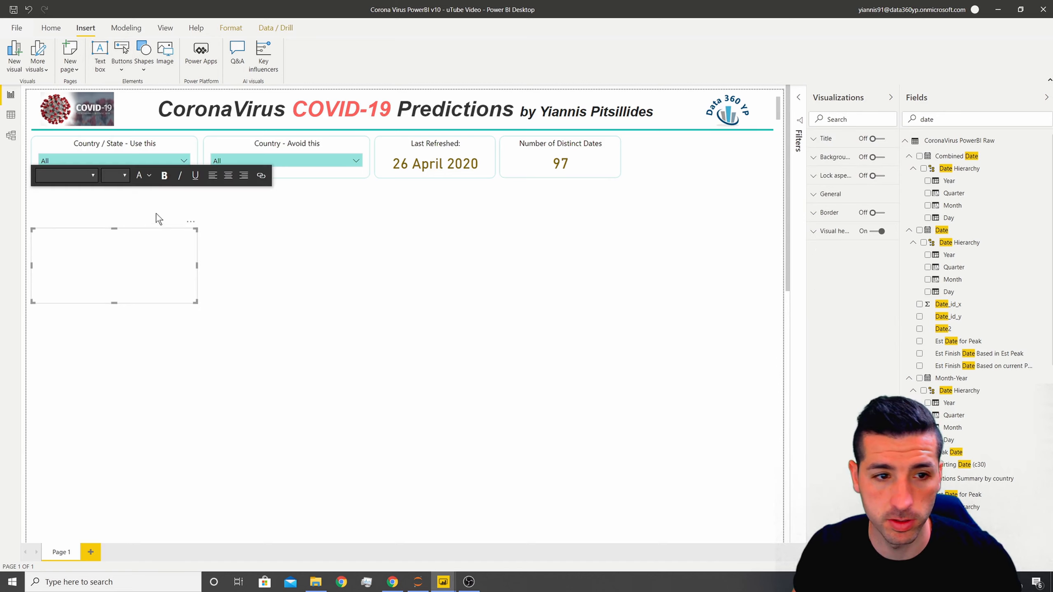
drag(99, 230, 685, 138)
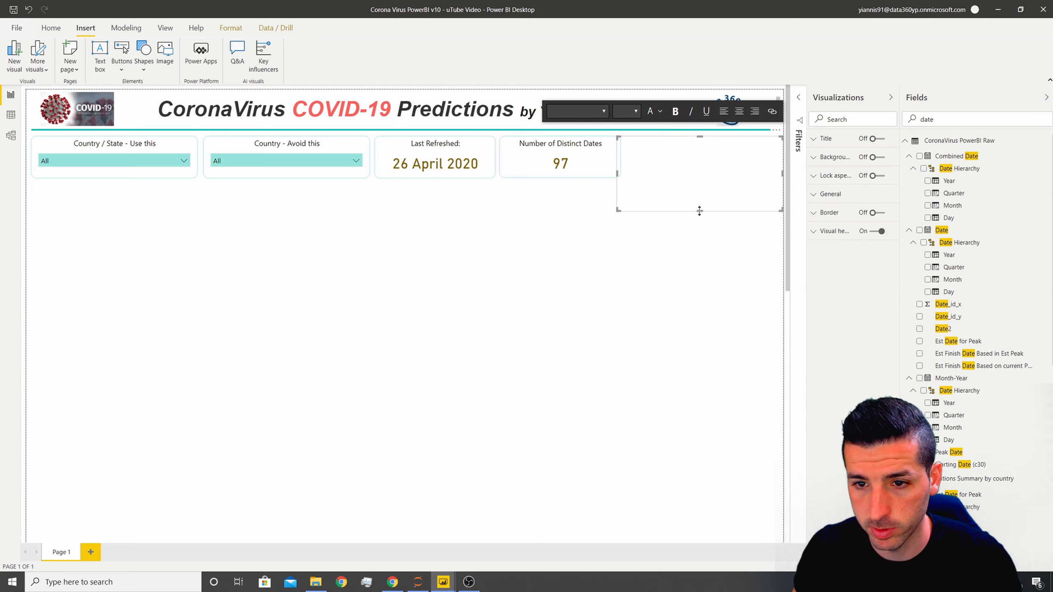
drag(699, 211, 698, 177)
click(617, 156)
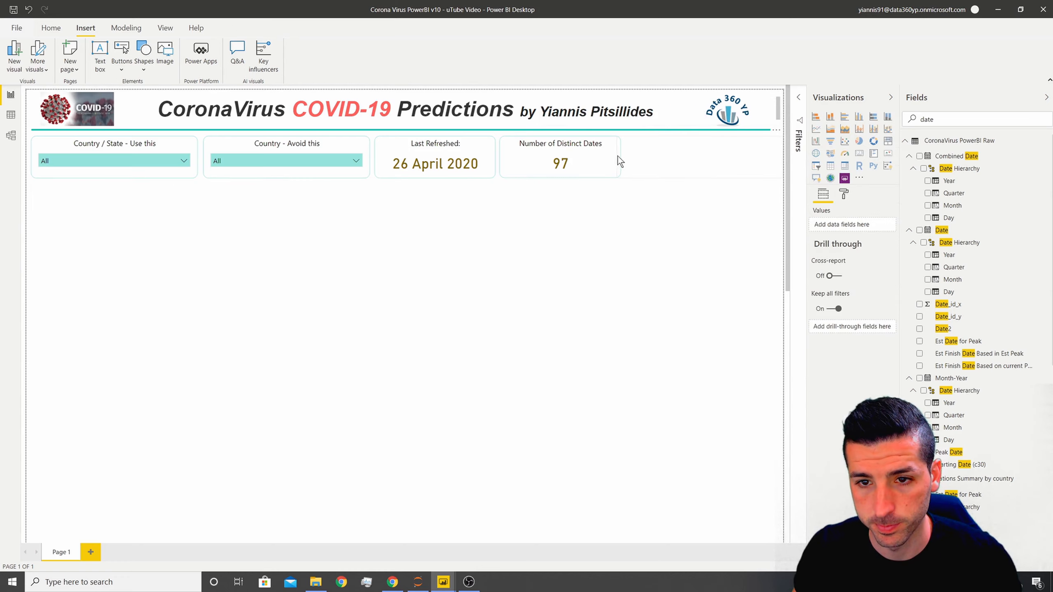
click(618, 156)
drag(617, 157, 625, 157)
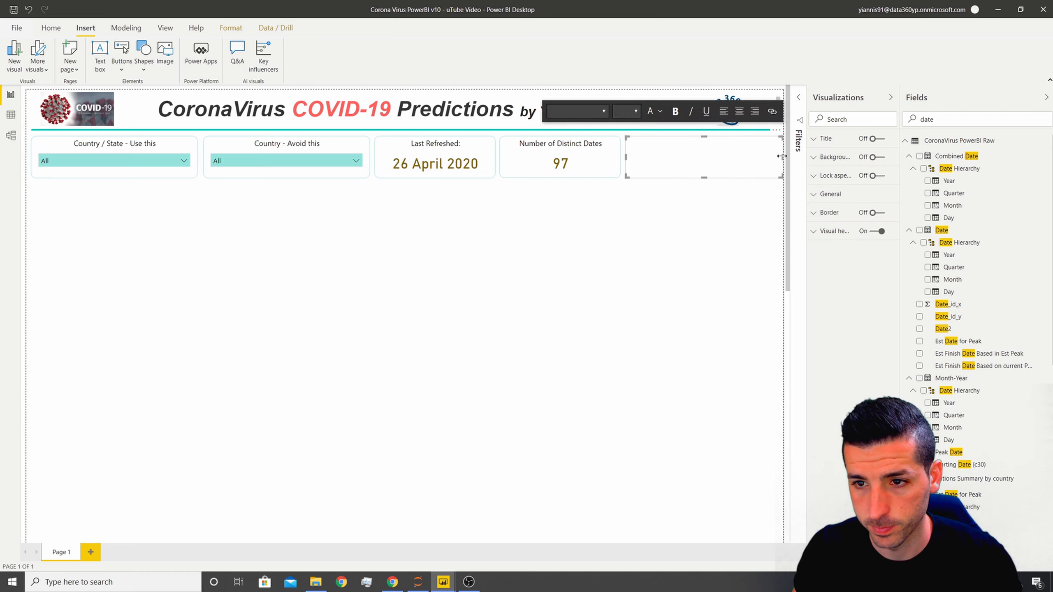
drag(784, 157, 777, 160)
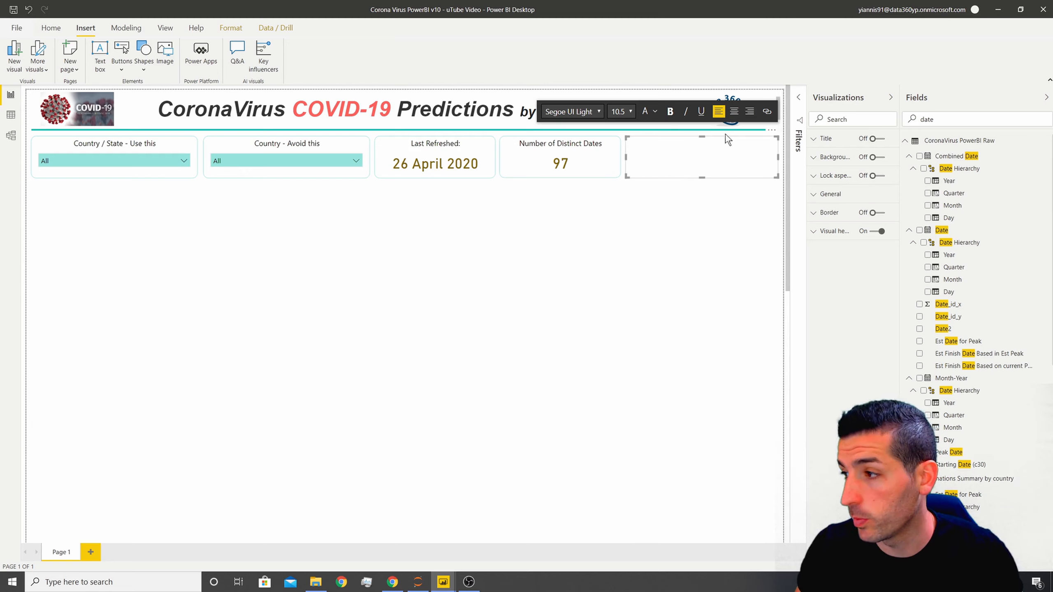
- Enter "Please read the below carefully before use" in the new text box, formatted as 16 pt bold and centred
text(Please read the below carefully before use)
drag(676, 161, 721, 127)
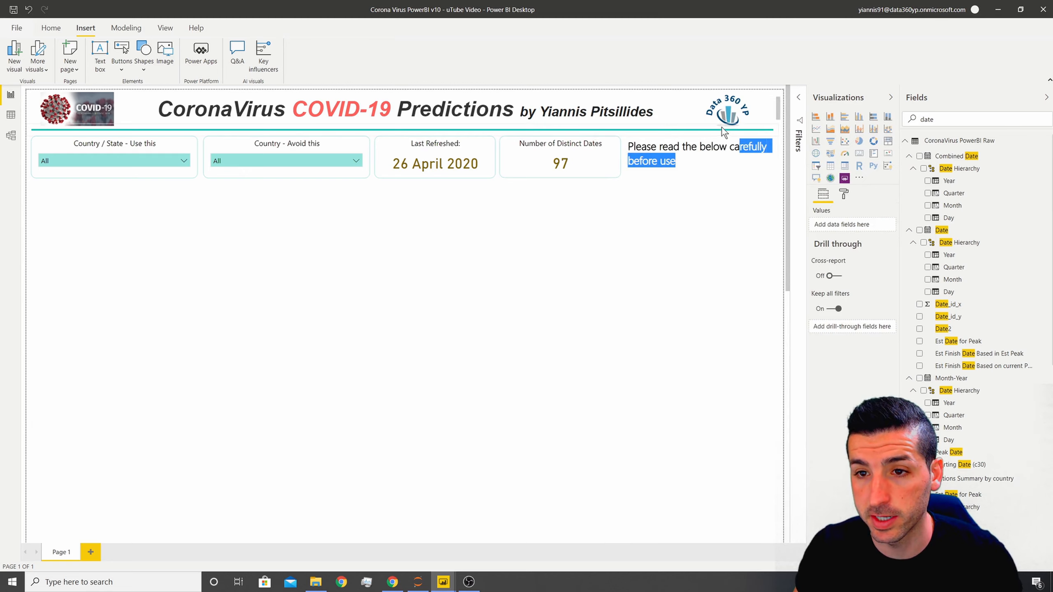
click(733, 111)
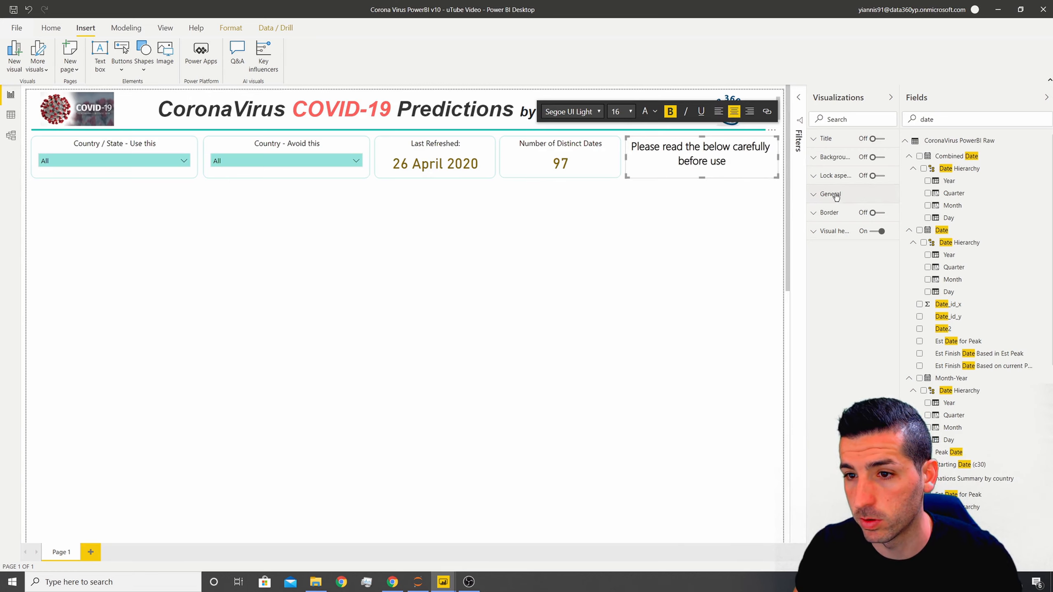
- Give the "Please read the below carefully before use" text box a light turquoise border with rounded corners
click(872, 213)
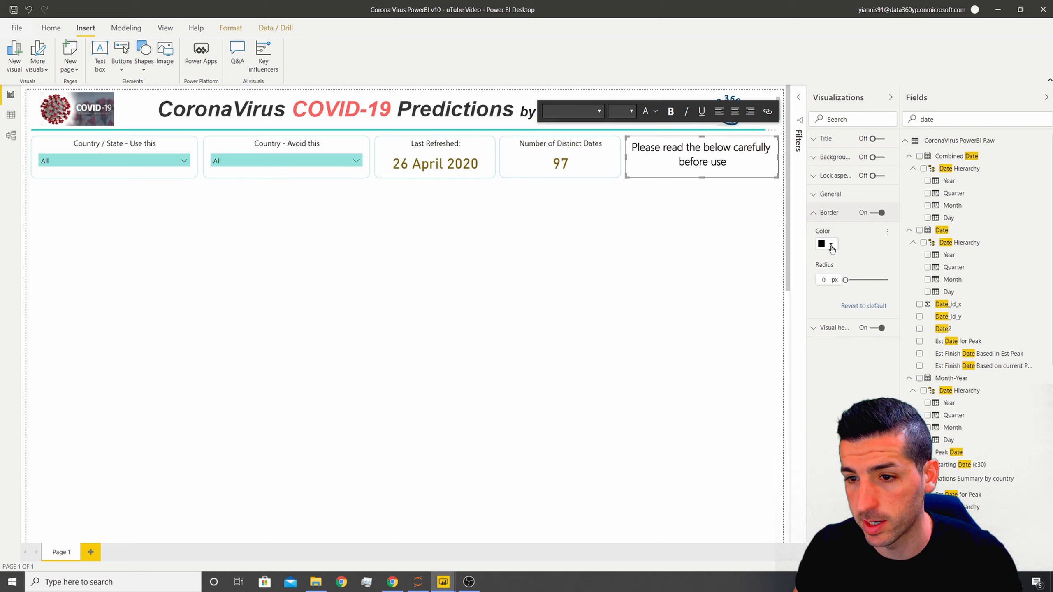
click(831, 248)
click(829, 281)
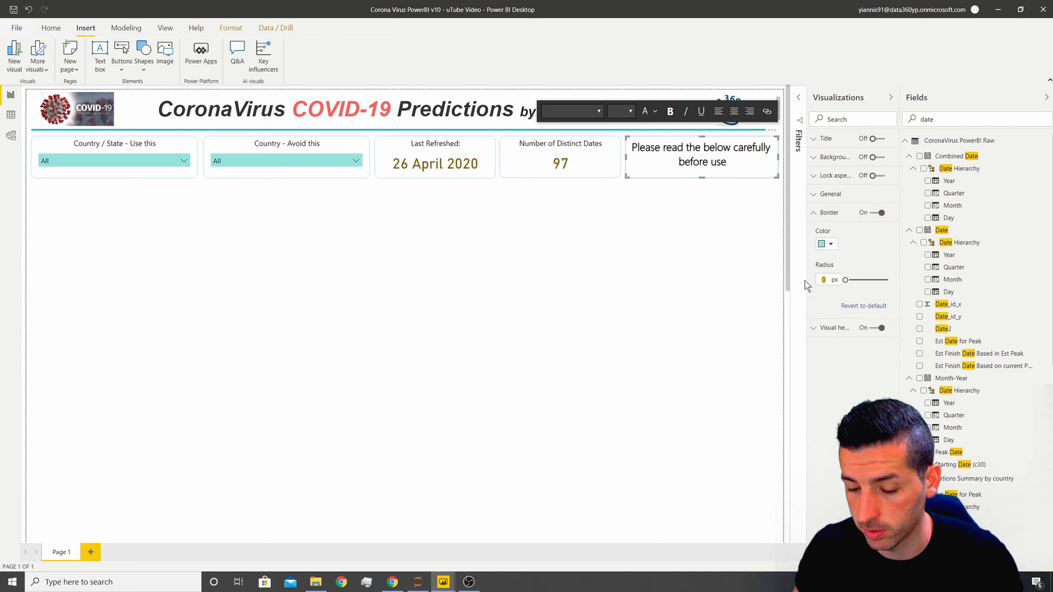
click(532, 214)
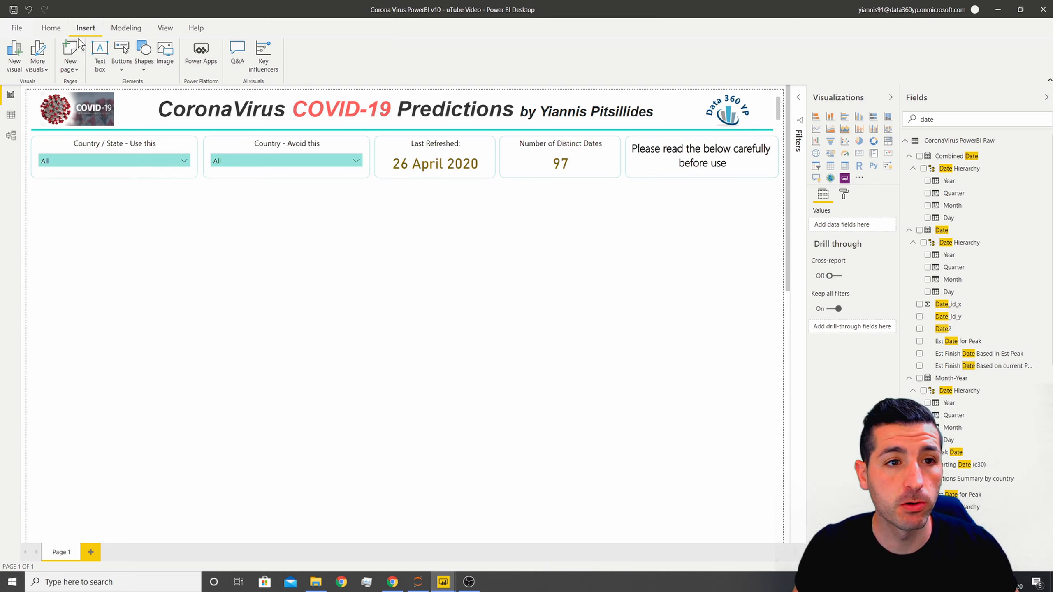
- Add a wide text box beneath the slicers and cards reading "1. Main Summary - Global Map - Estimations - Important Notes" in 16 pt bold, centred
click(100, 56)
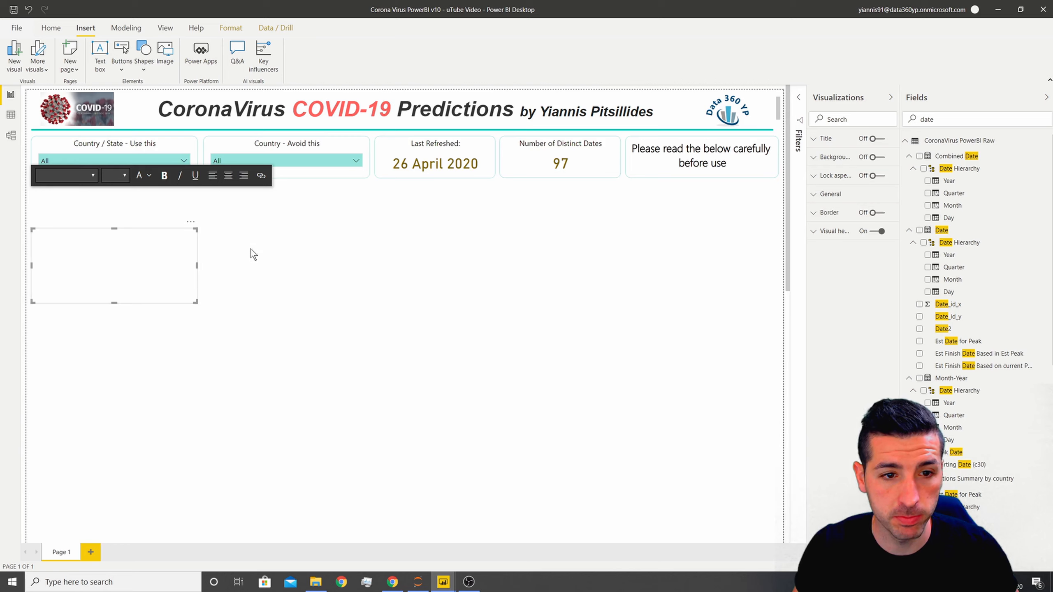
drag(132, 229, 133, 186)
drag(196, 258, 621, 211)
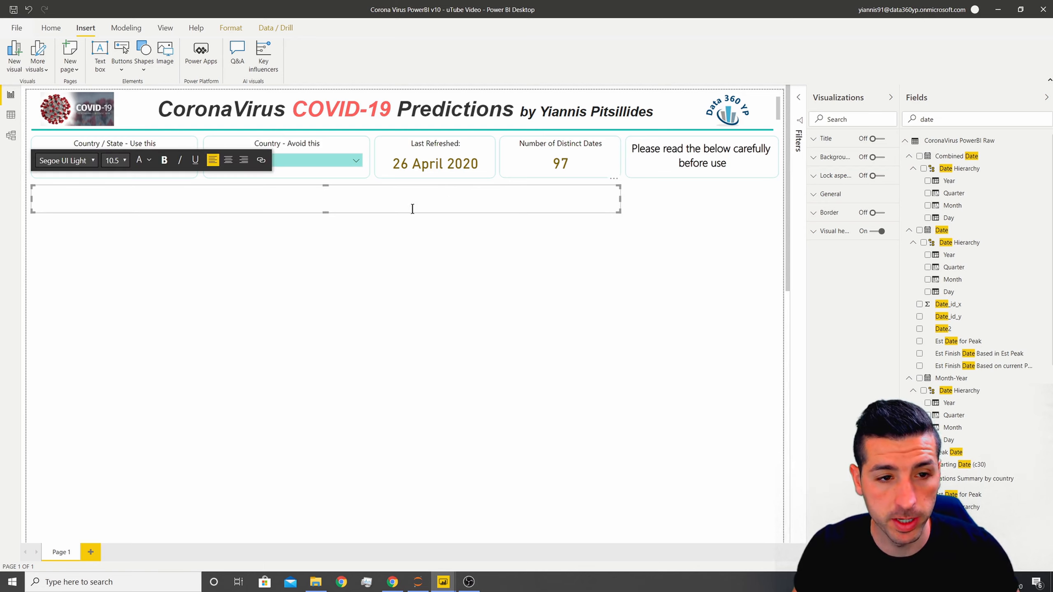
text(1. Main Summary - Global Map - Estimations - Important Notes)
drag(368, 197, 51, 202)
click(228, 159)
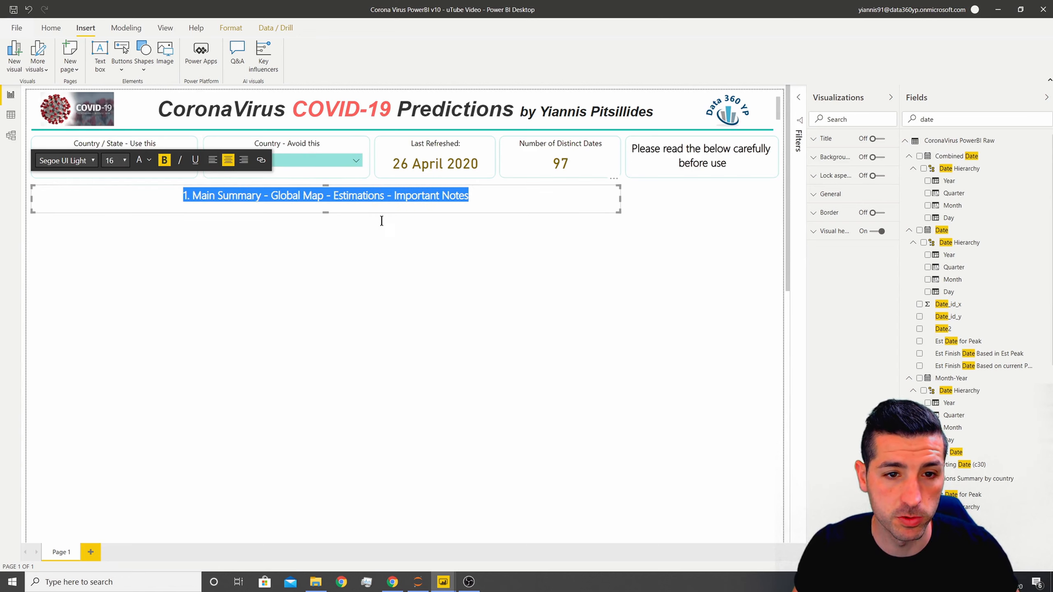
- Reduce the Main Summary heading box's height and nudge it slightly down from the row of slicers and cards
drag(374, 207, 329, 206)
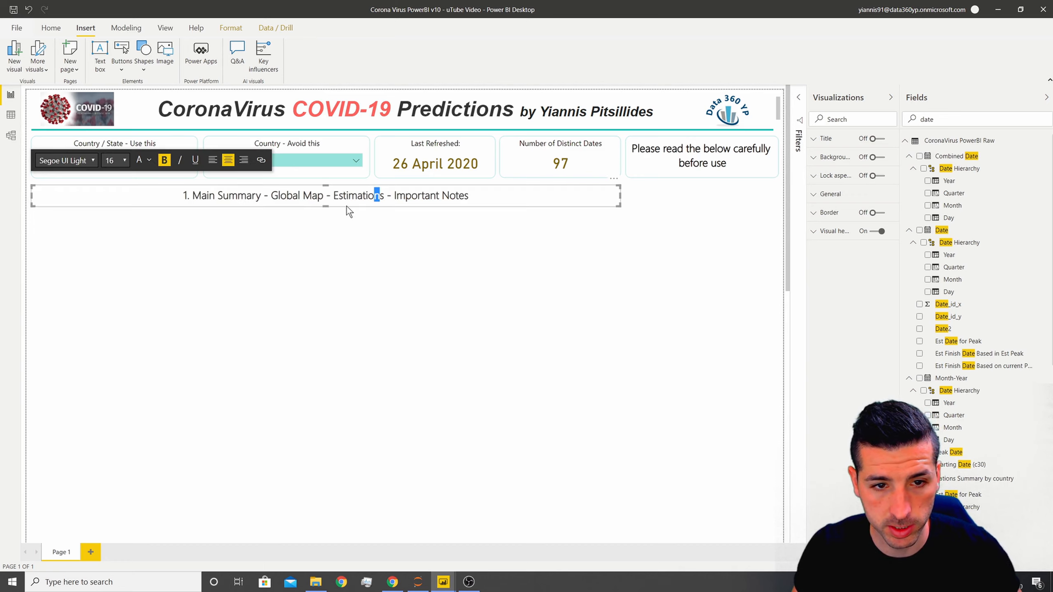
click(347, 206)
key(Down)
key(Down)
key(Down)
key(Down)
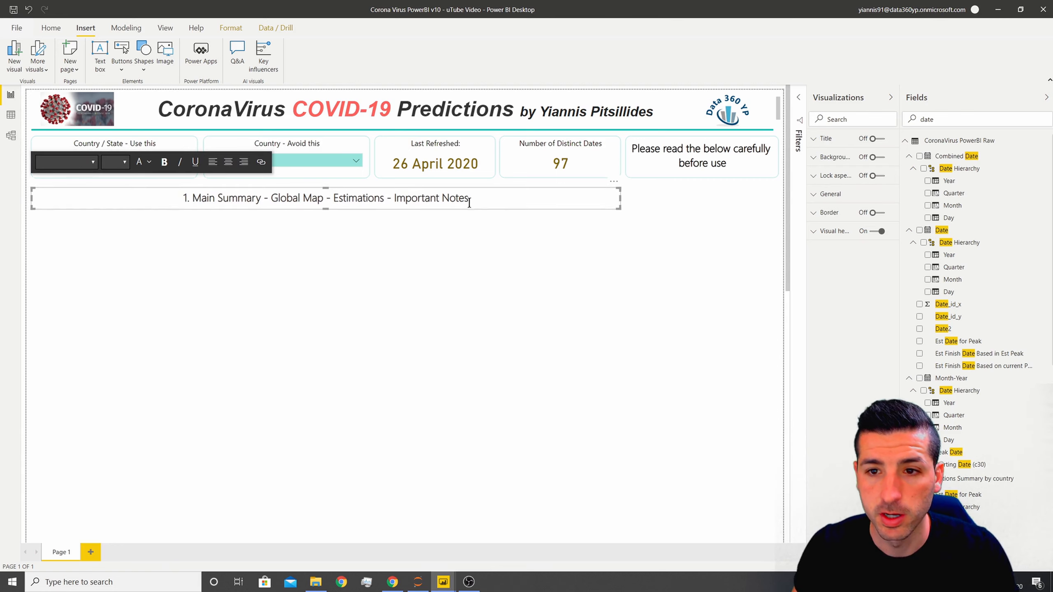
- Copy the formatting of the "Please read the below carefully before use" box to the Main Summary heading with Format painter
click(674, 146)
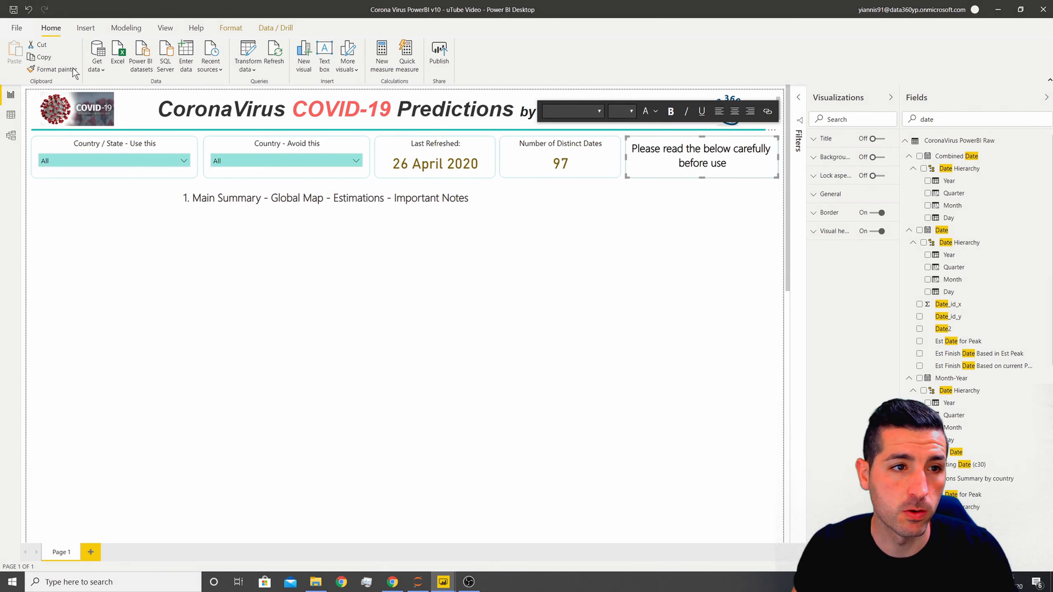
click(58, 71)
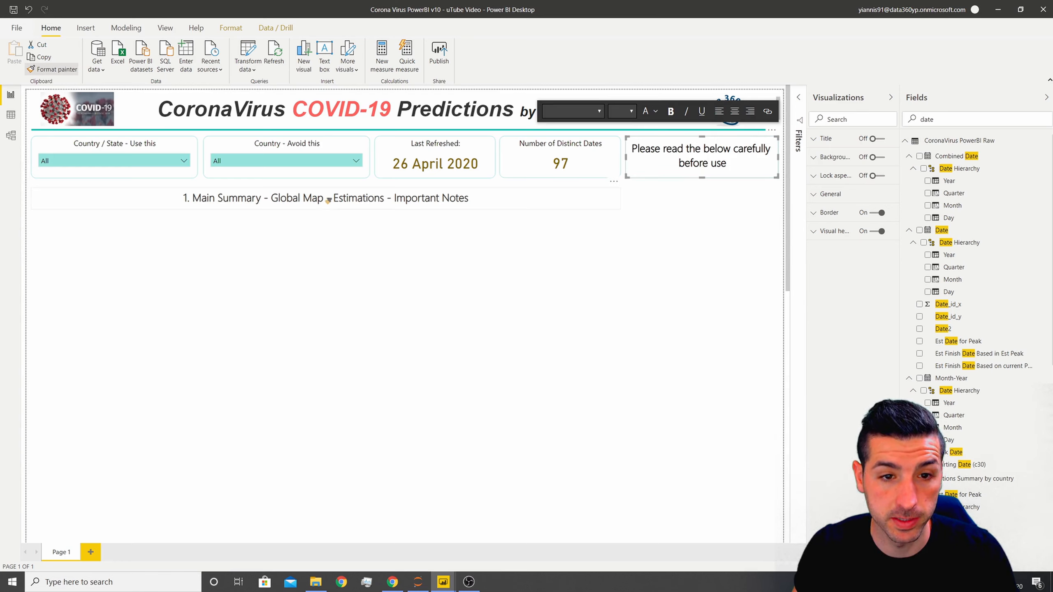
click(327, 200)
click(287, 245)
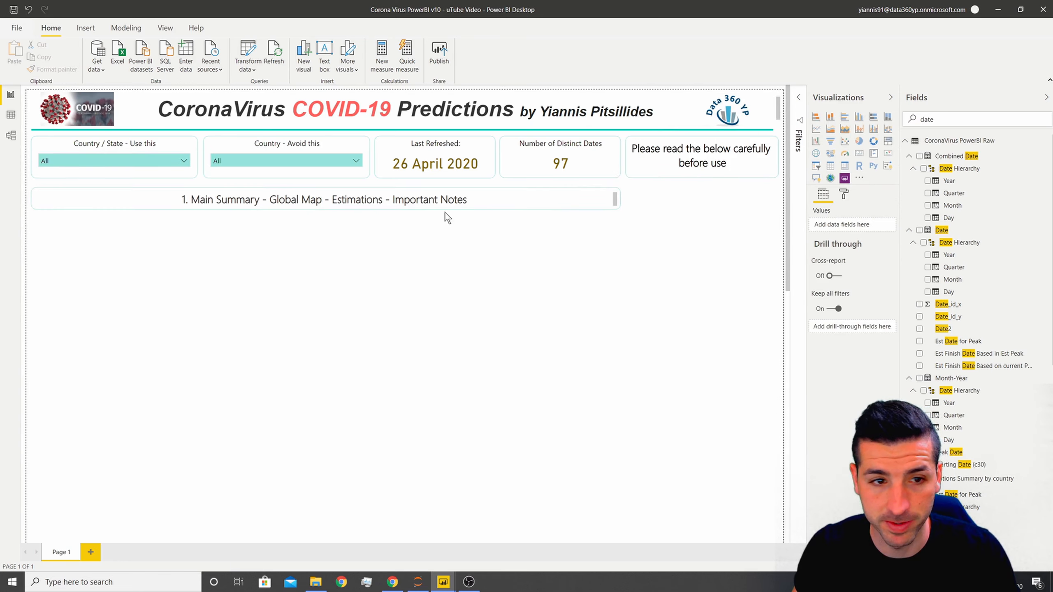
- Fine-tune the Main Summary heading box's height so that its single line of text fits
click(317, 209)
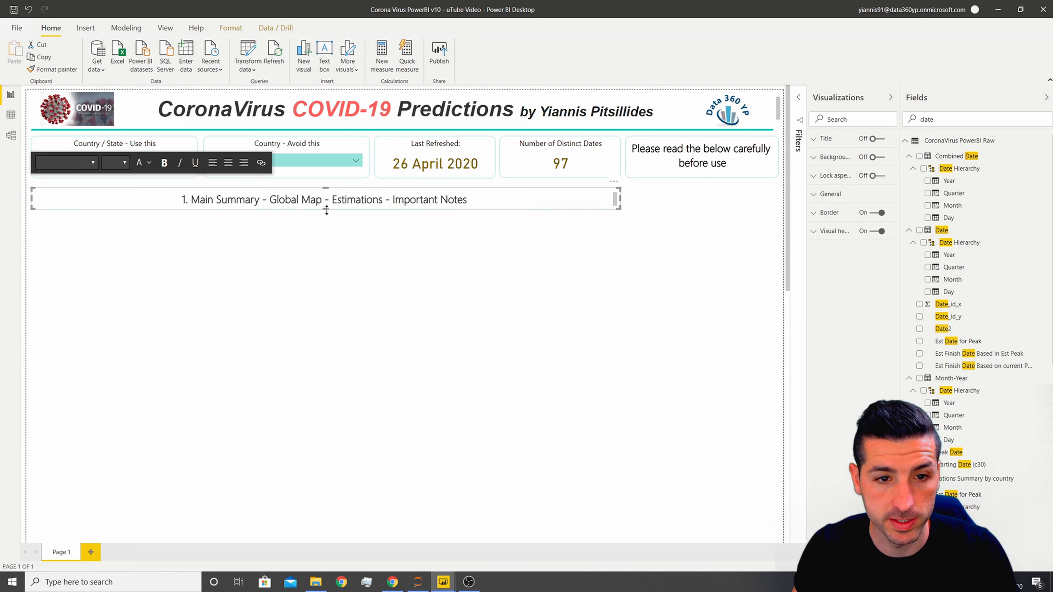
click(326, 207)
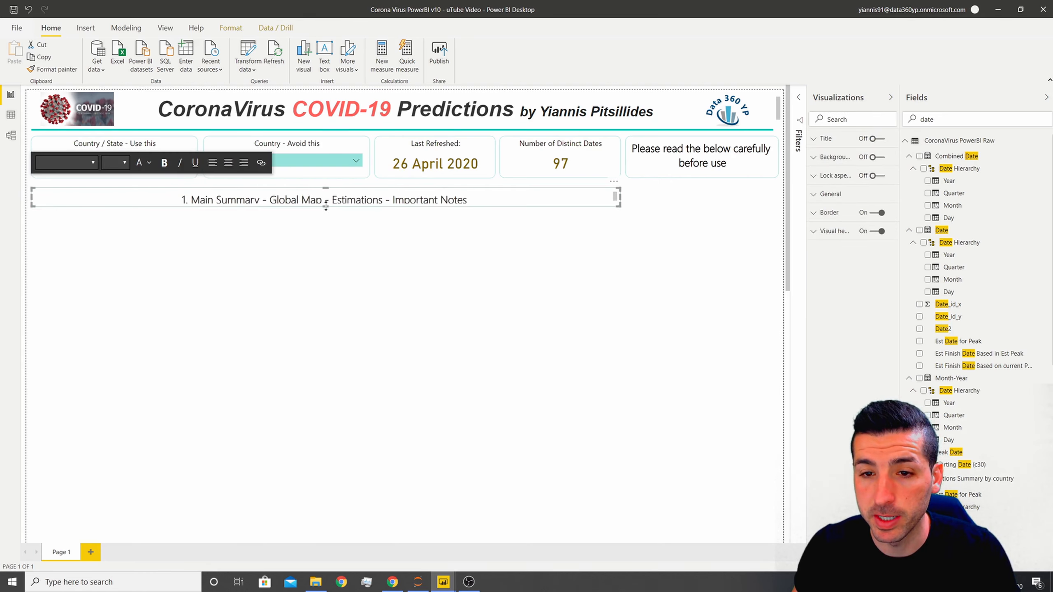
drag(327, 207, 329, 209)
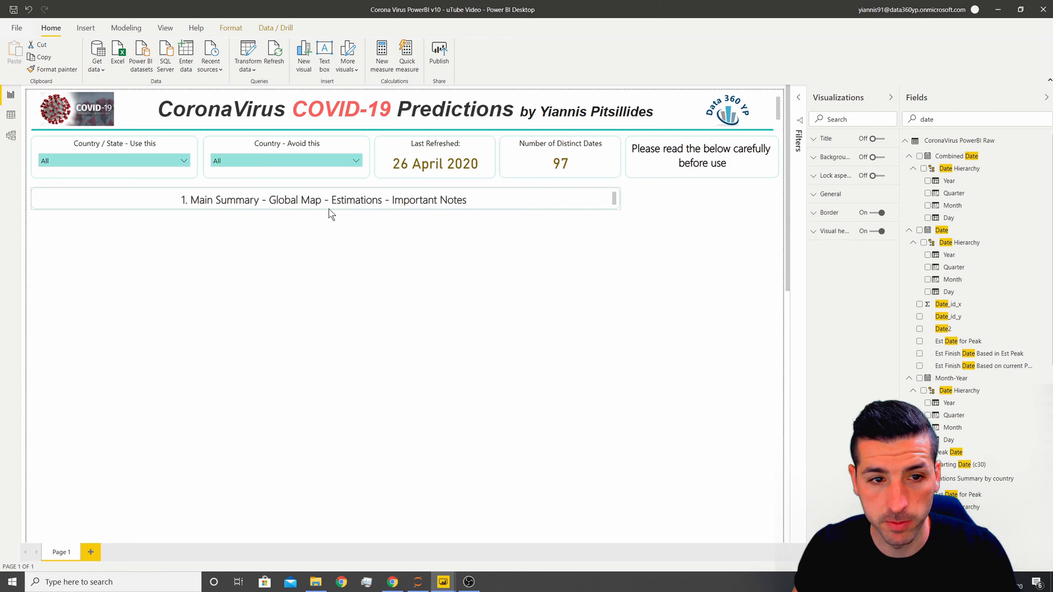
click(489, 265)
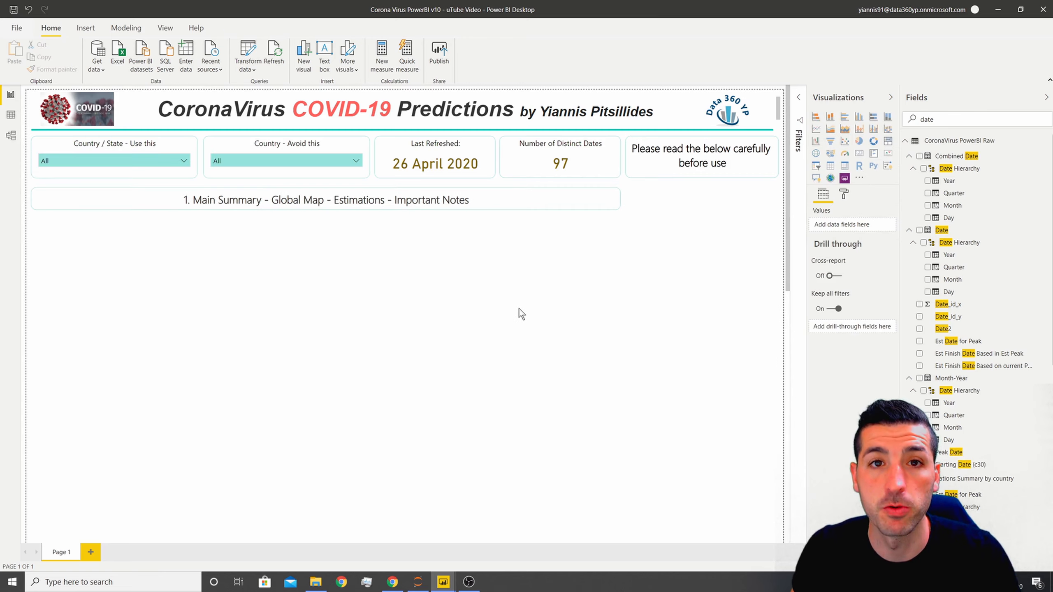
- Turn on the Main Summary heading's background and colour it light blue
click(508, 209)
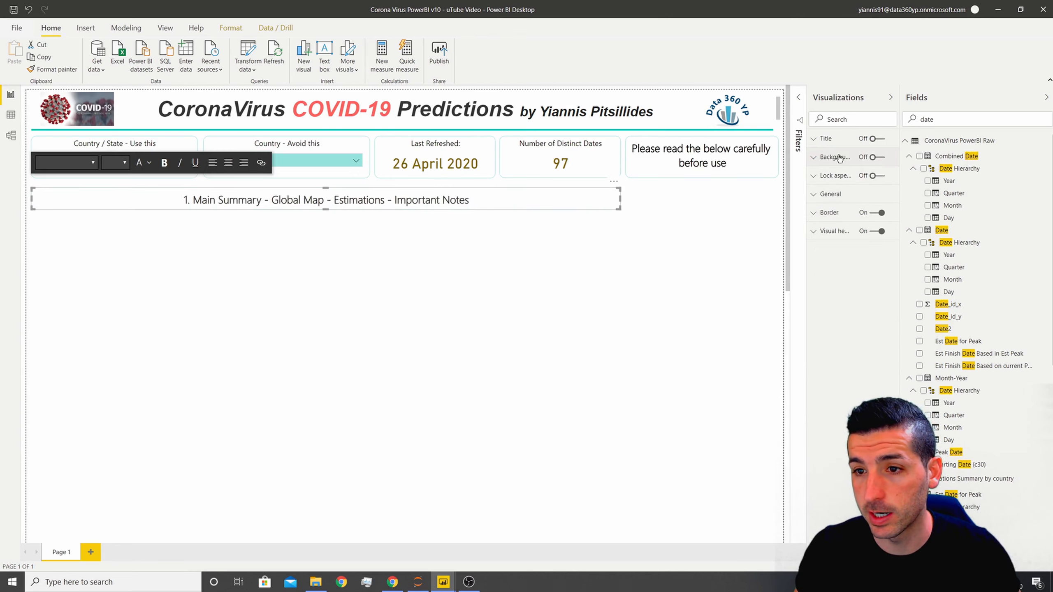
click(881, 161)
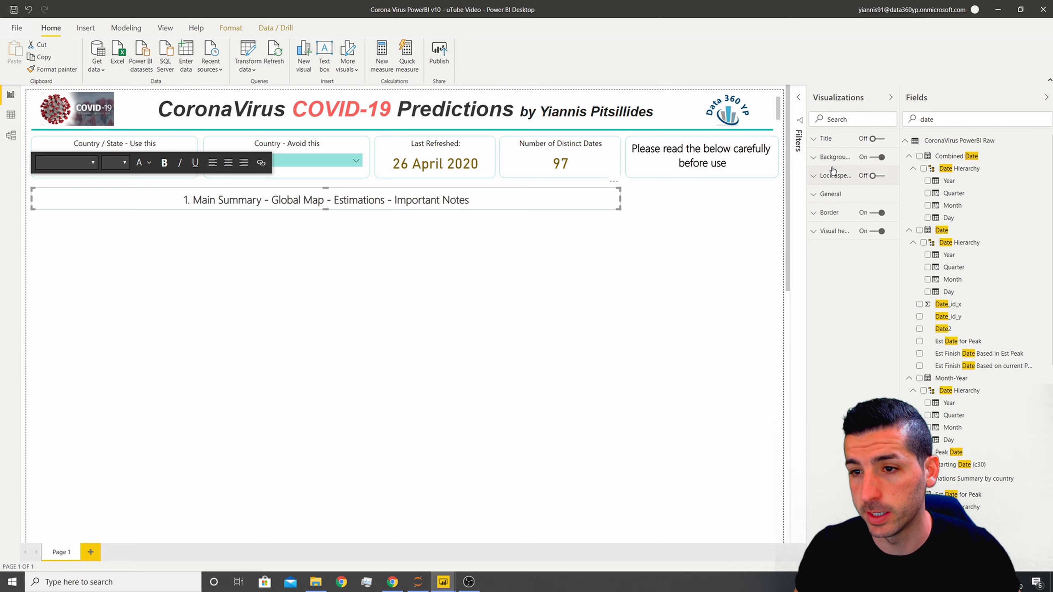
click(826, 188)
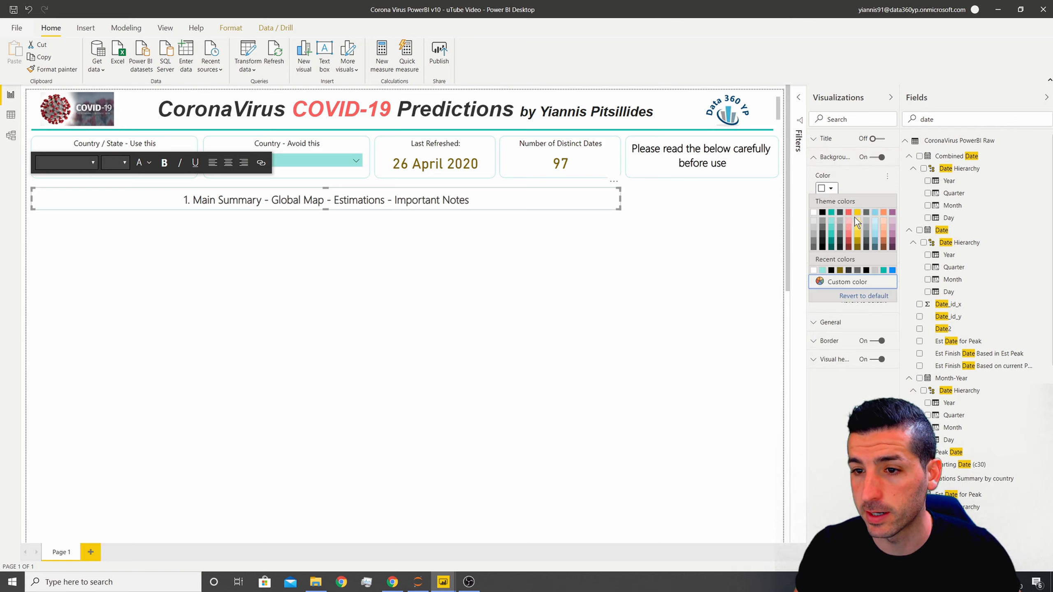
click(878, 220)
click(298, 233)
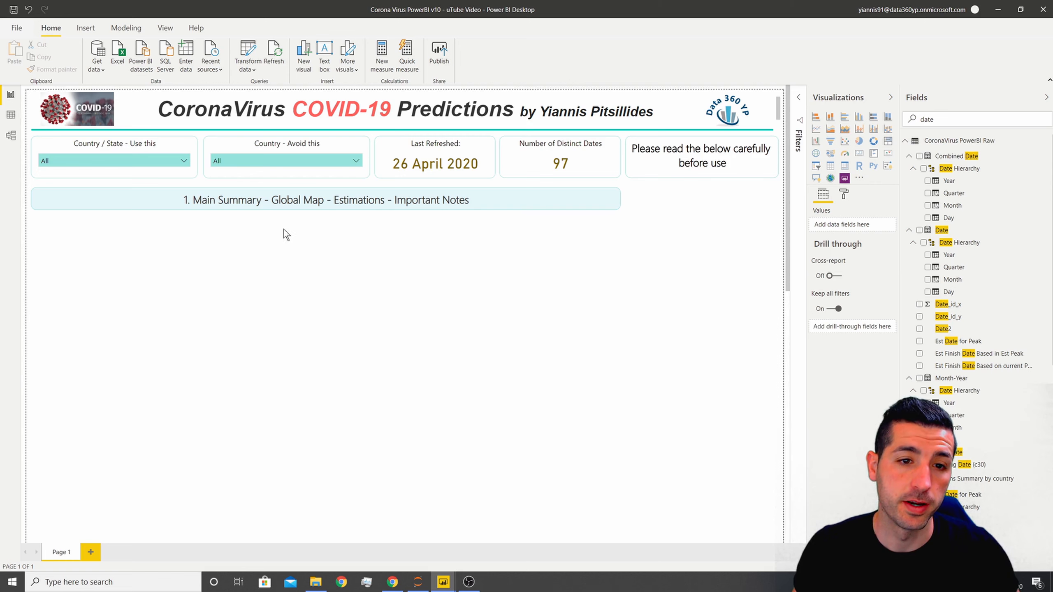
- Duplicate the Main Summary heading, align the copy directly below its left end and shrink the copy's width to about that of a card
click(283, 208)
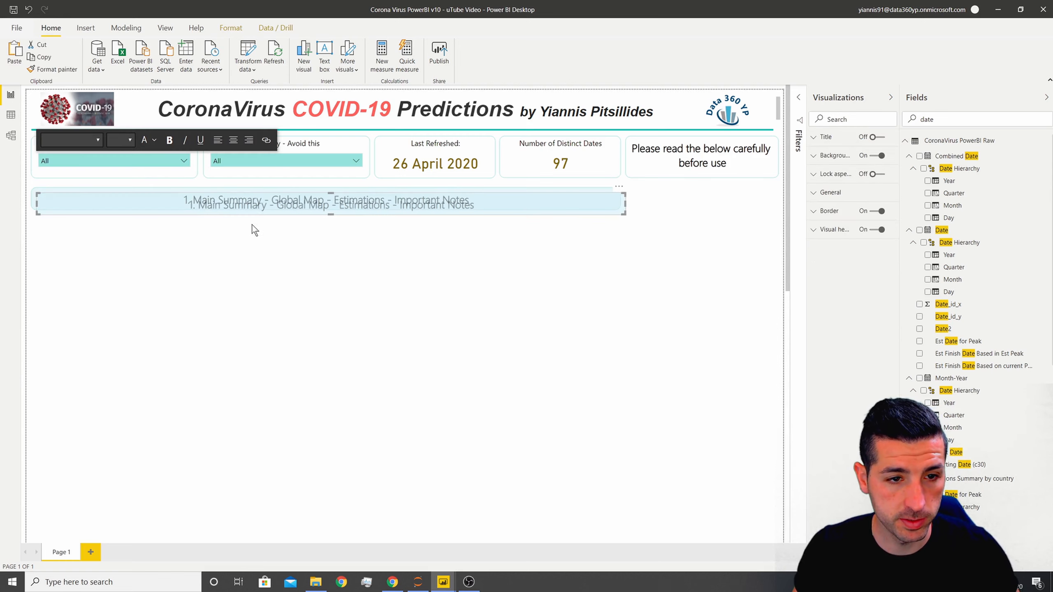
drag(251, 225, 227, 224)
drag(221, 234, 224, 237)
drag(620, 225, 156, 233)
click(157, 232)
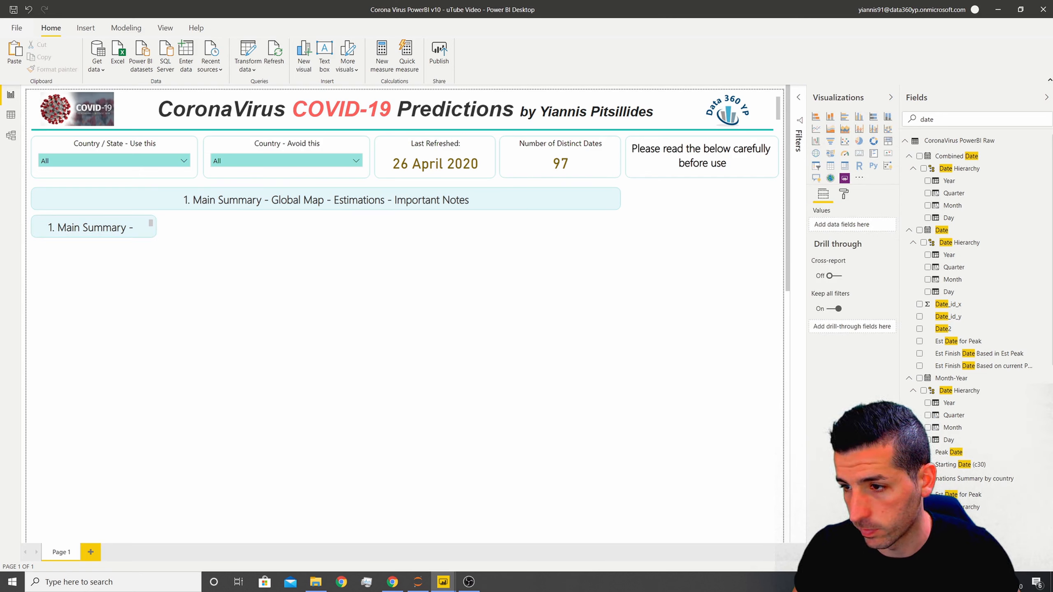
- Change the copied box's text to "Actual Numbers" and restyle it as a slightly wider, taller box without a background
triple_click(116, 231)
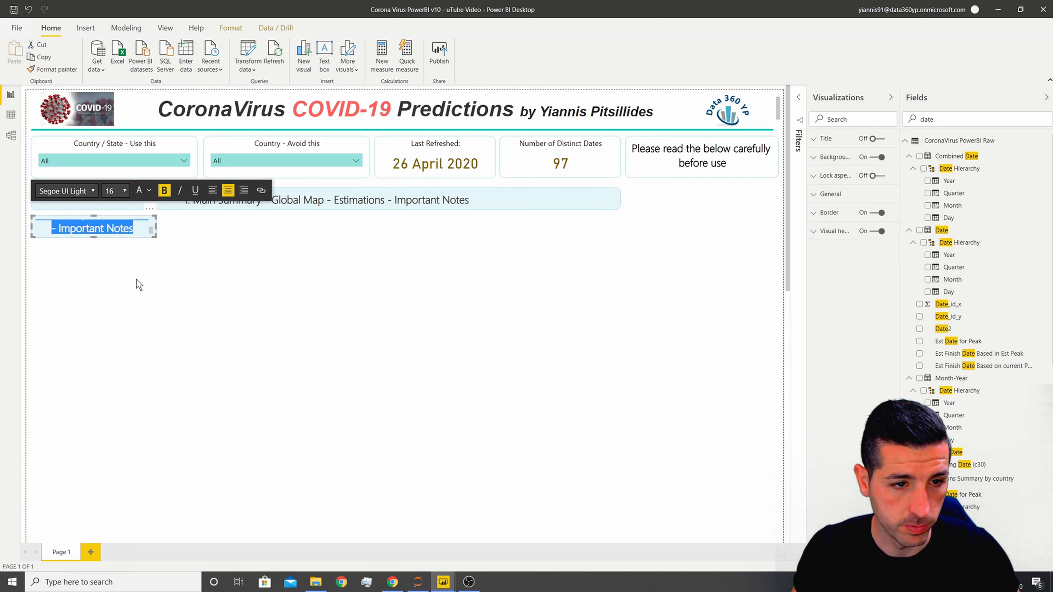
text(Actual Numbers)
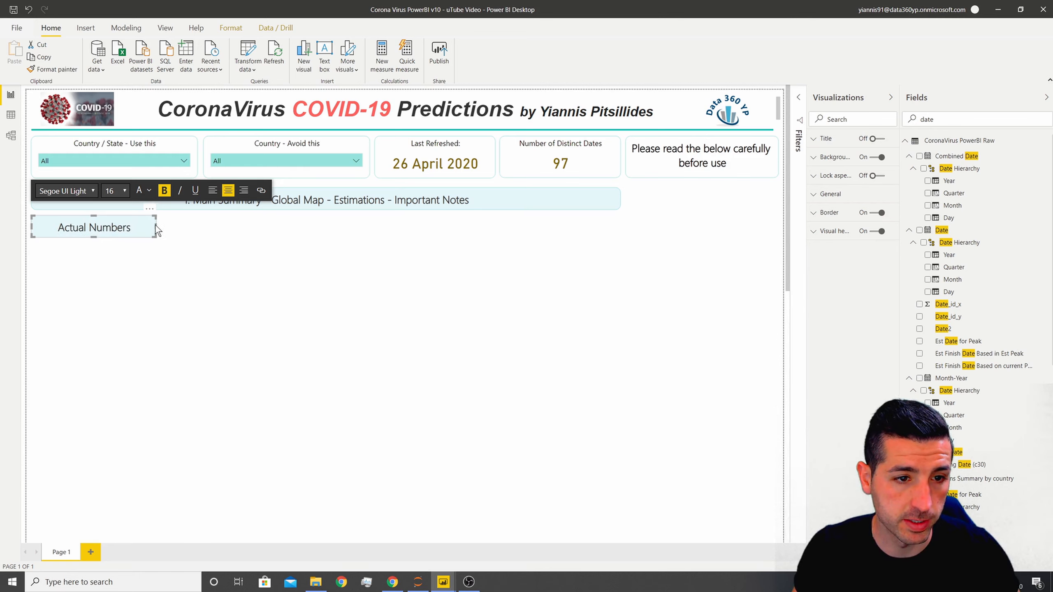
drag(155, 225, 198, 228)
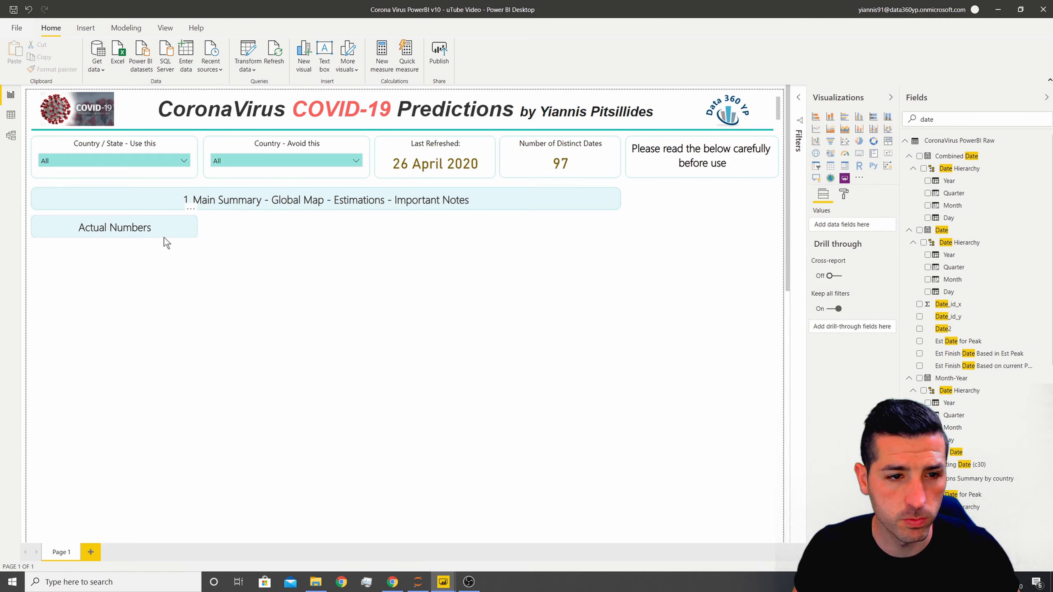
click(878, 157)
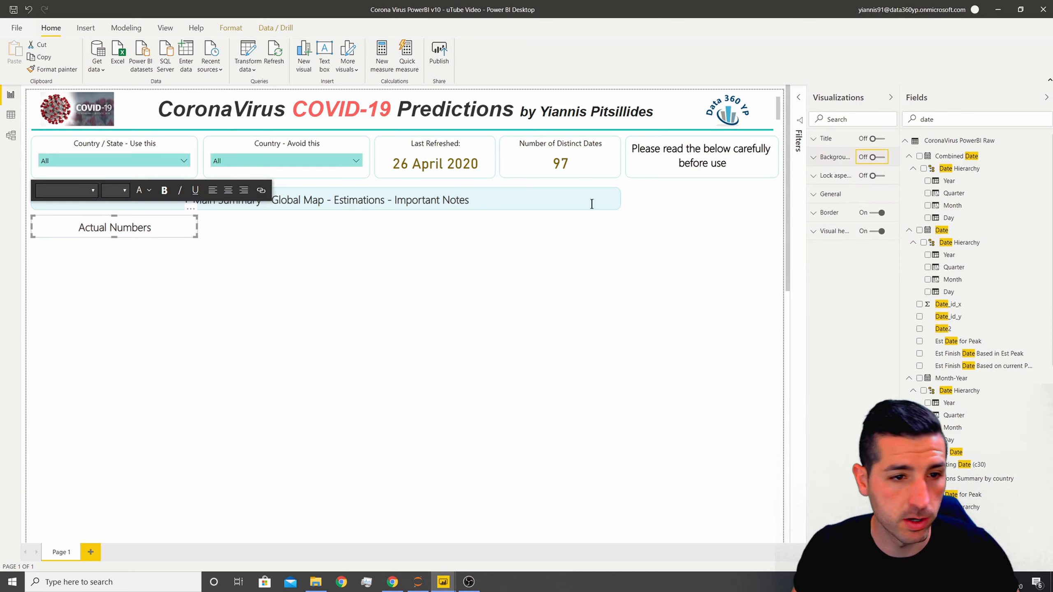
click(170, 266)
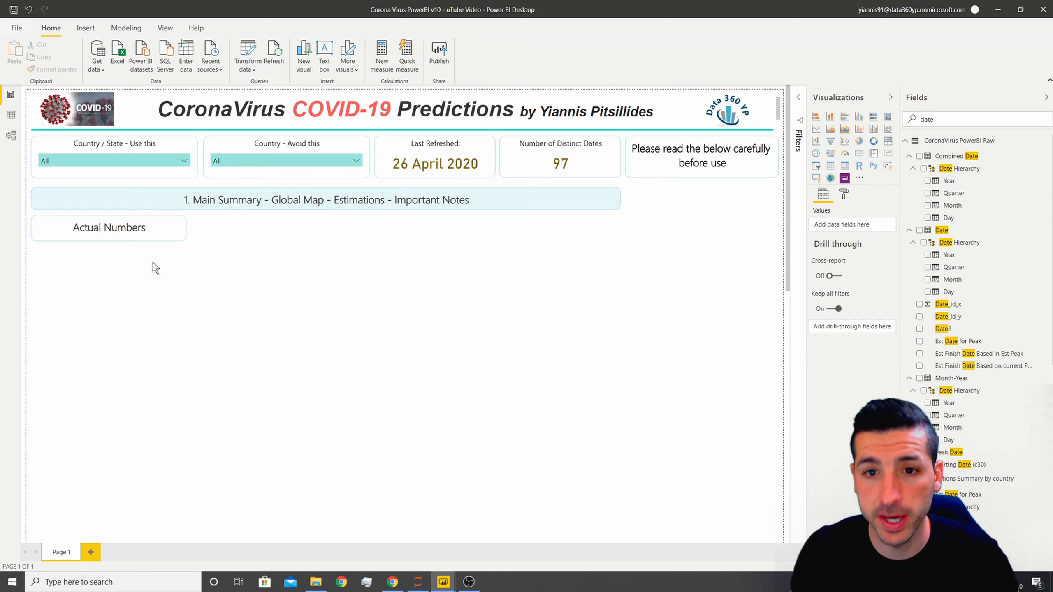
- Duplicate the Number of Distinct Dates card, place the copy below the Actual Numbers box, widen it to match and make it taller
click(548, 148)
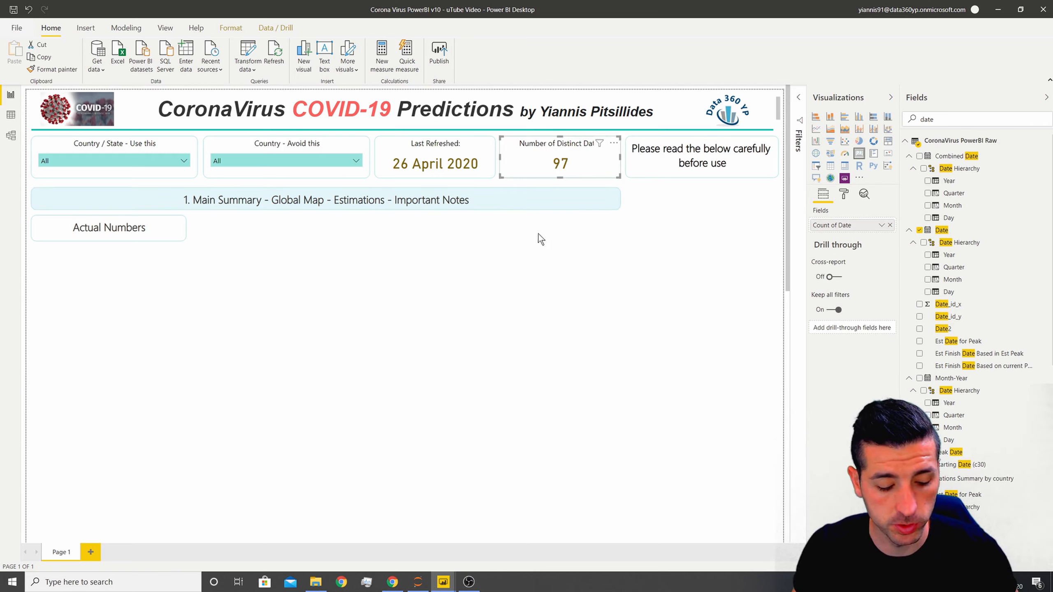
key(ctrl+c)
key(ctrl+v)
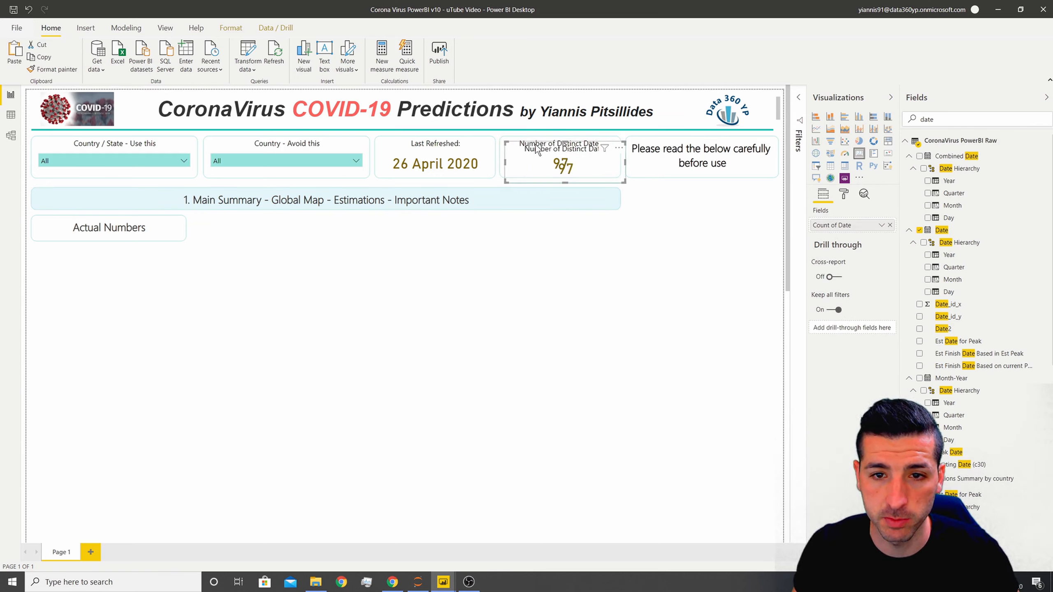
drag(537, 149, 64, 254)
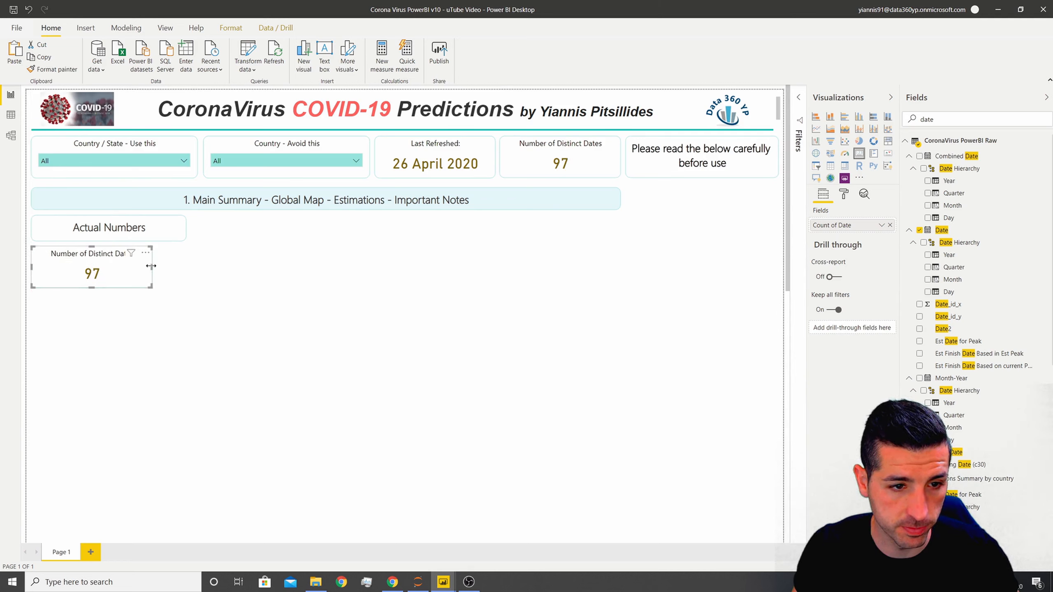
drag(151, 266, 185, 261)
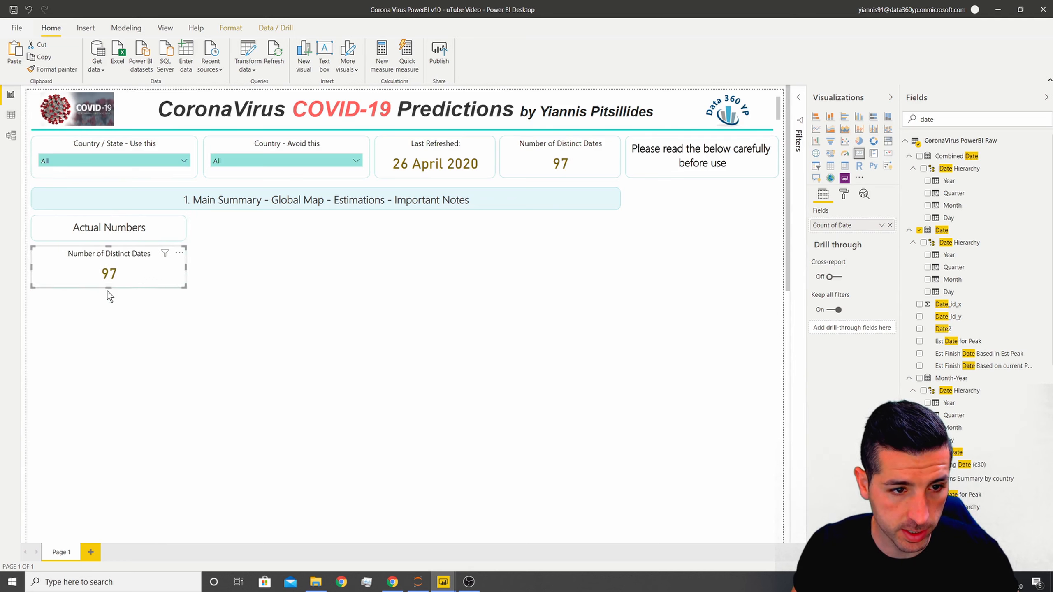
drag(107, 291, 108, 301)
click(761, 268)
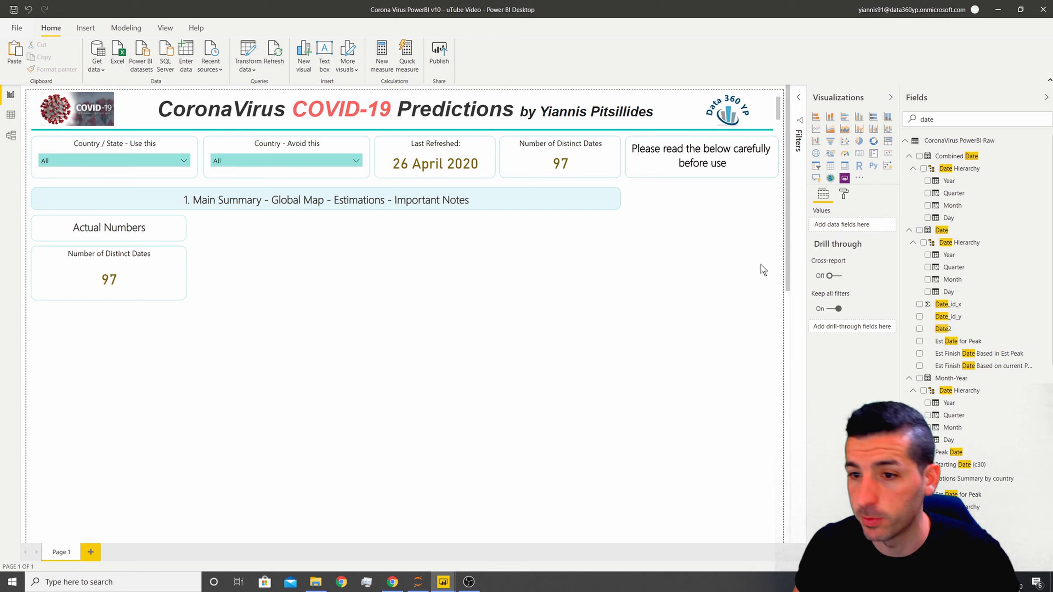
- Search the fields for "conf" and replace the copied card's field with Confirmed Daily
click(129, 293)
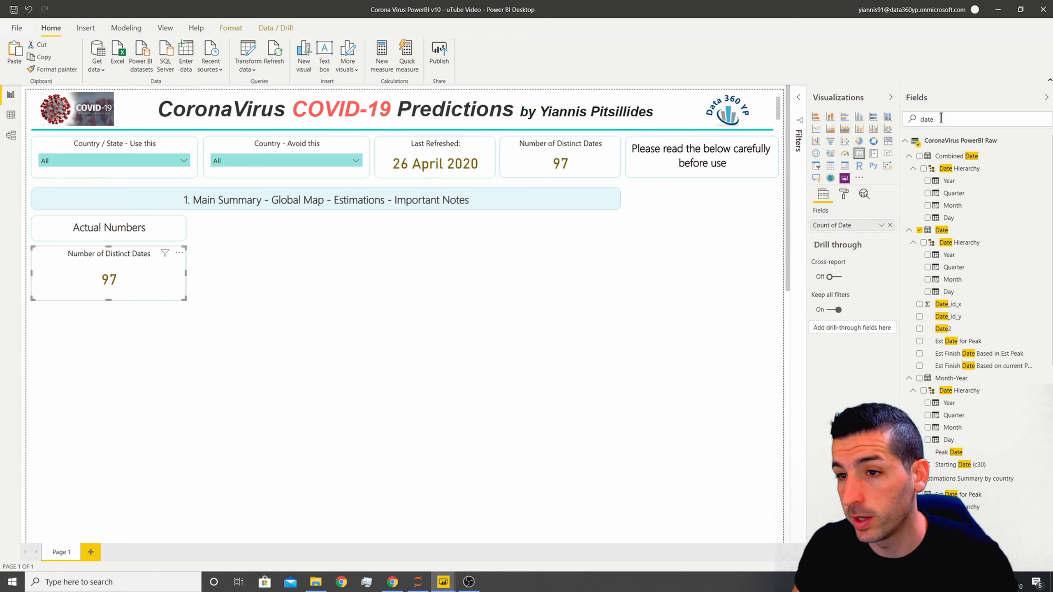
text(conf)
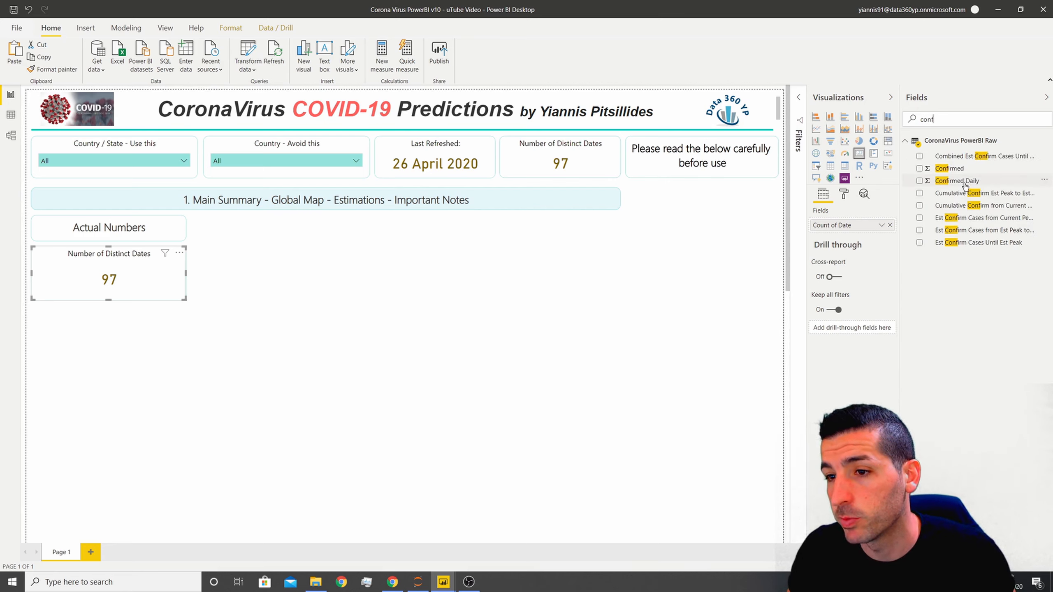
drag(965, 185, 860, 229)
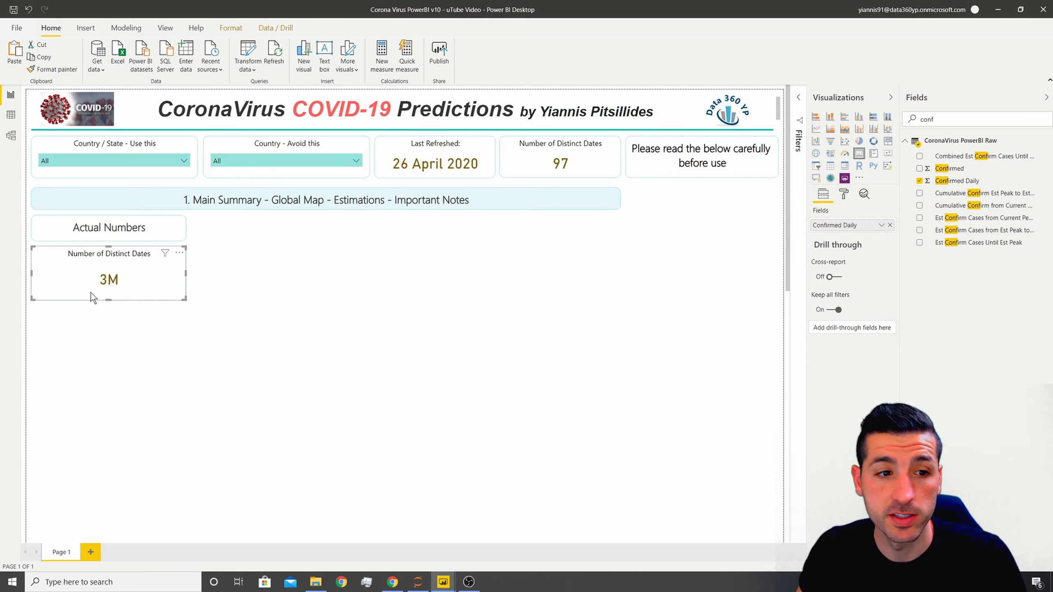
- Set the card's display units to None and format the Confirmed Daily column with a thousands separator
click(844, 194)
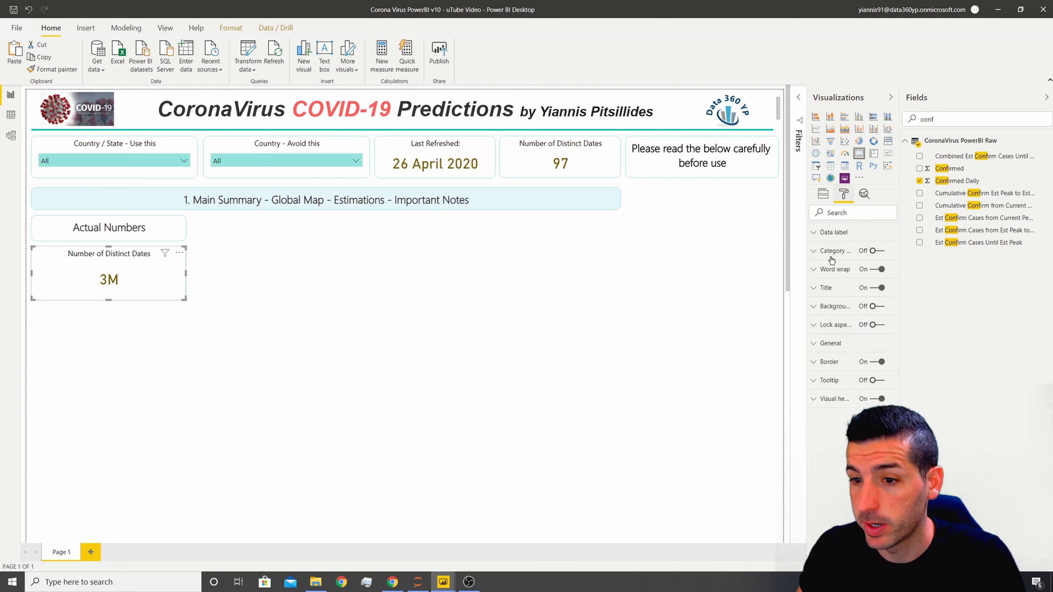
click(840, 234)
click(861, 301)
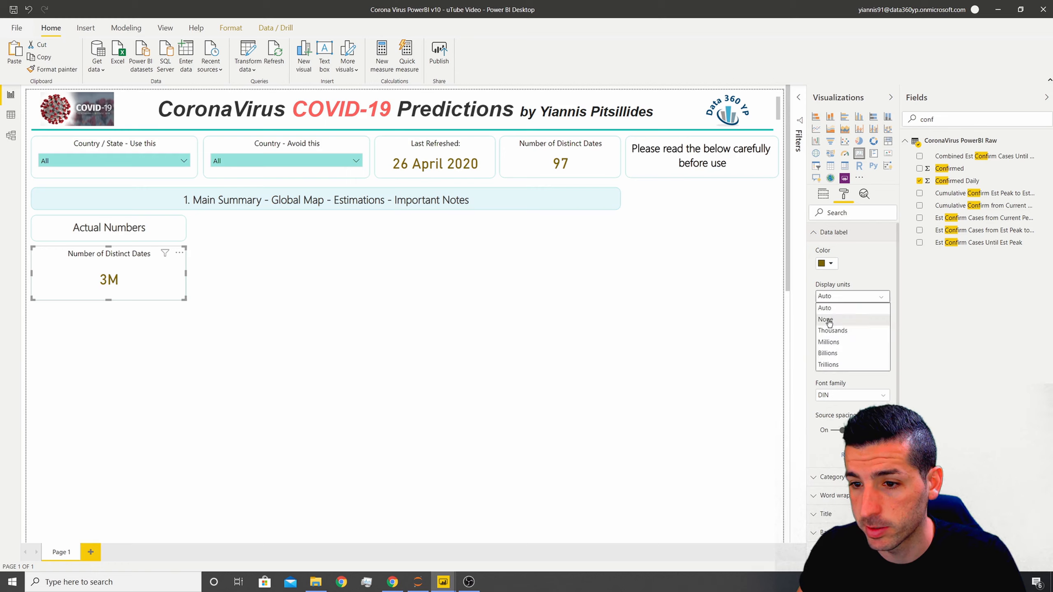
click(826, 319)
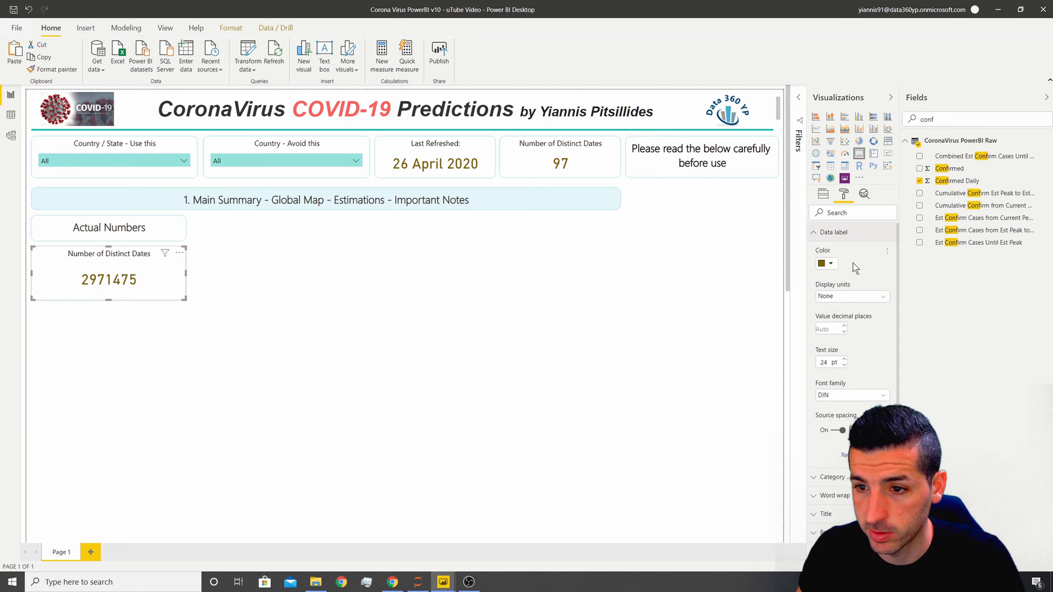
click(970, 183)
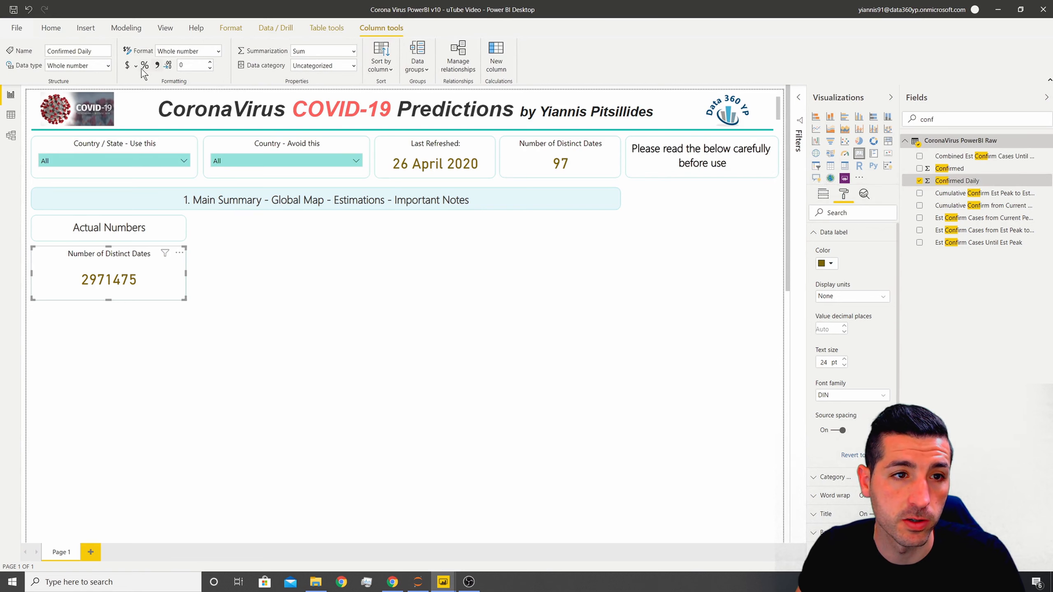
click(157, 65)
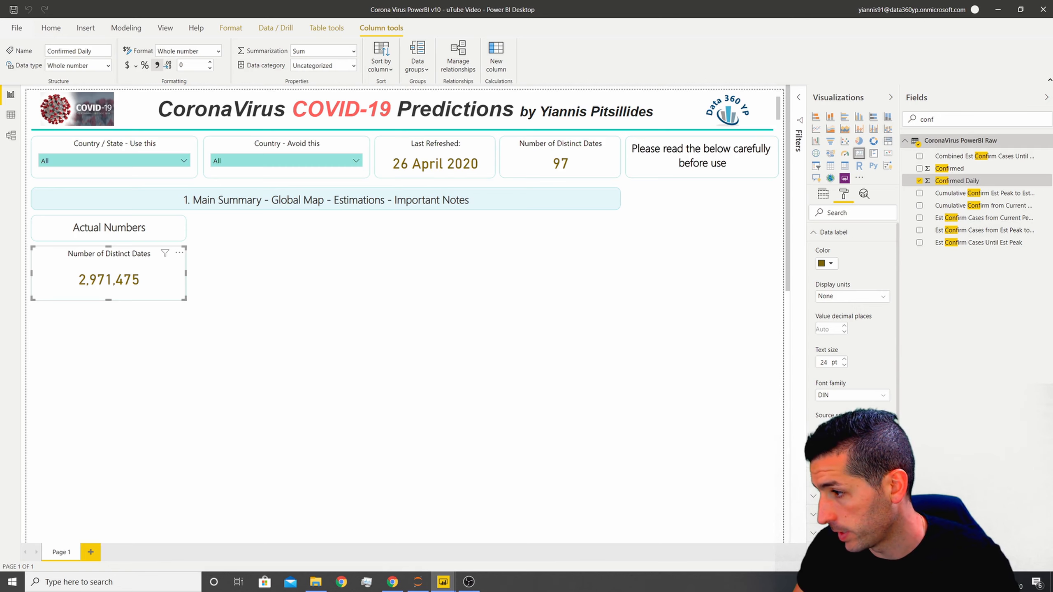
- Change the title of the card below Actual Numbers to "Confirmed Cases"
click(823, 194)
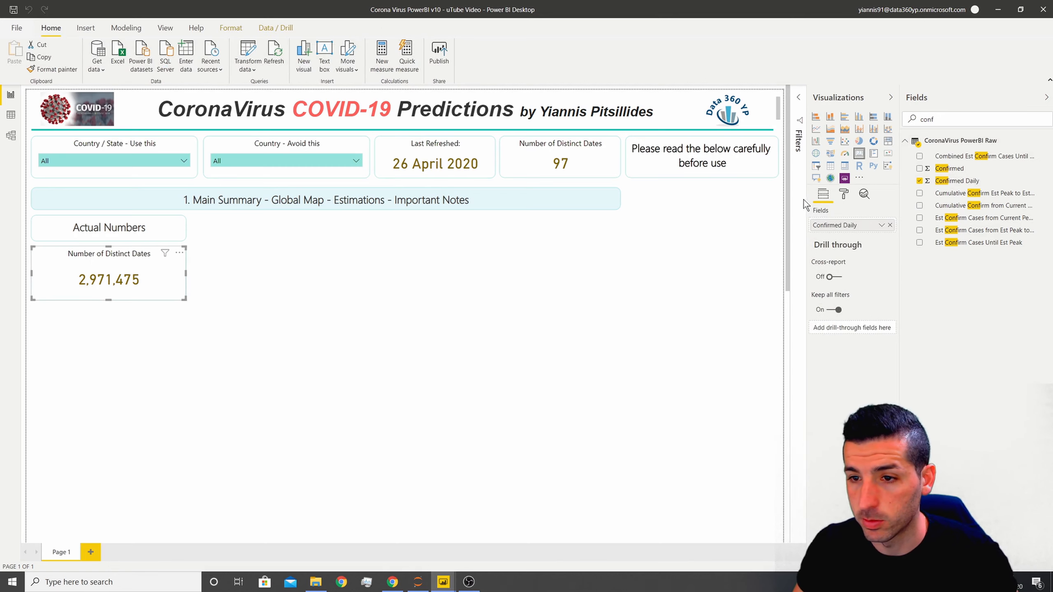
click(844, 194)
click(826, 287)
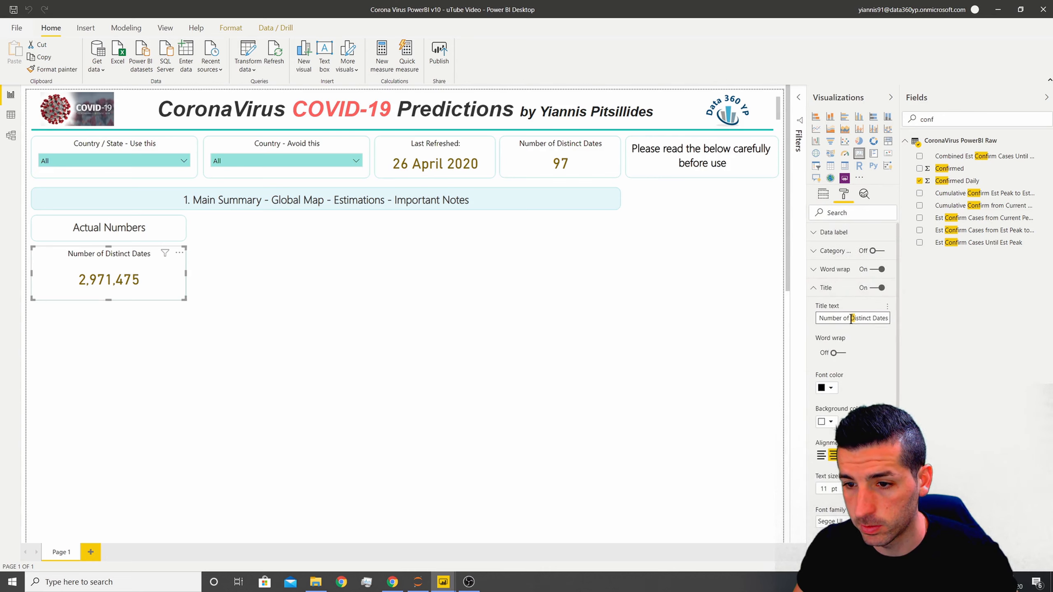
click(847, 318)
text(Confirmed Cases)
click(186, 311)
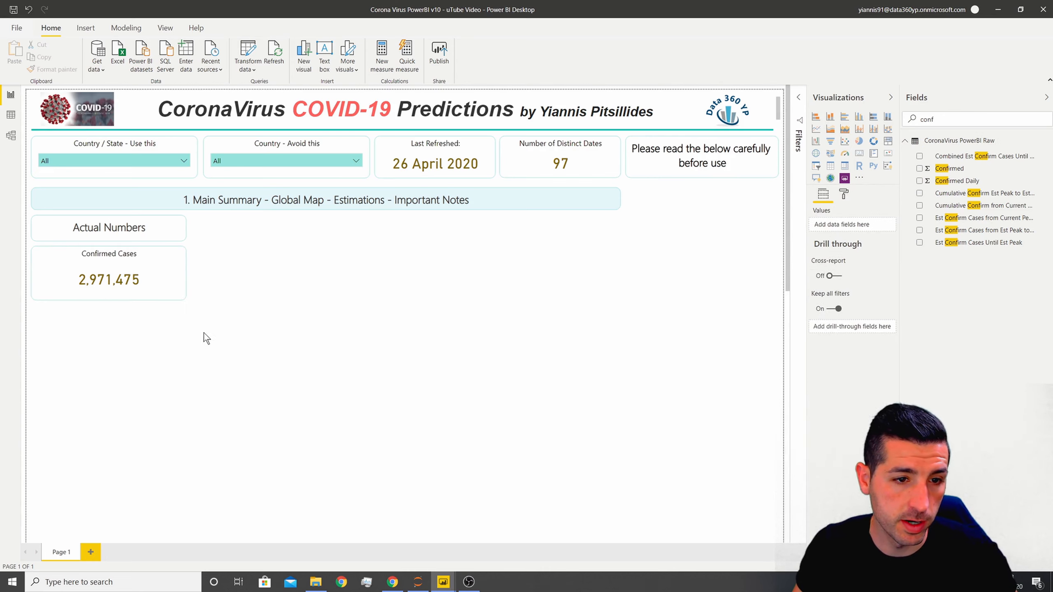
- Give the Confirmed Cases card's title a light blue background using the recent colour
click(138, 256)
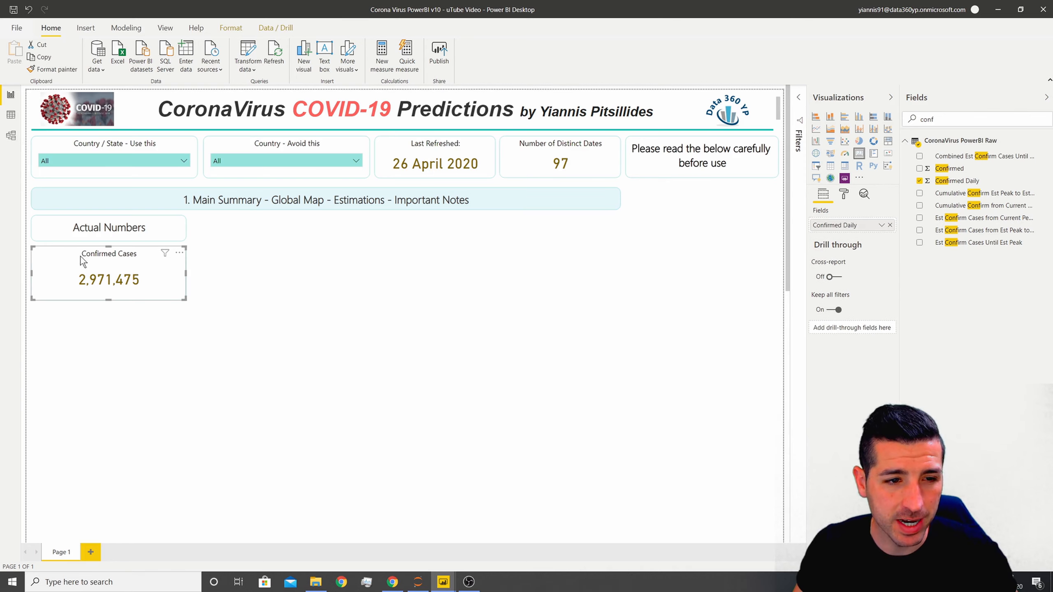
click(844, 193)
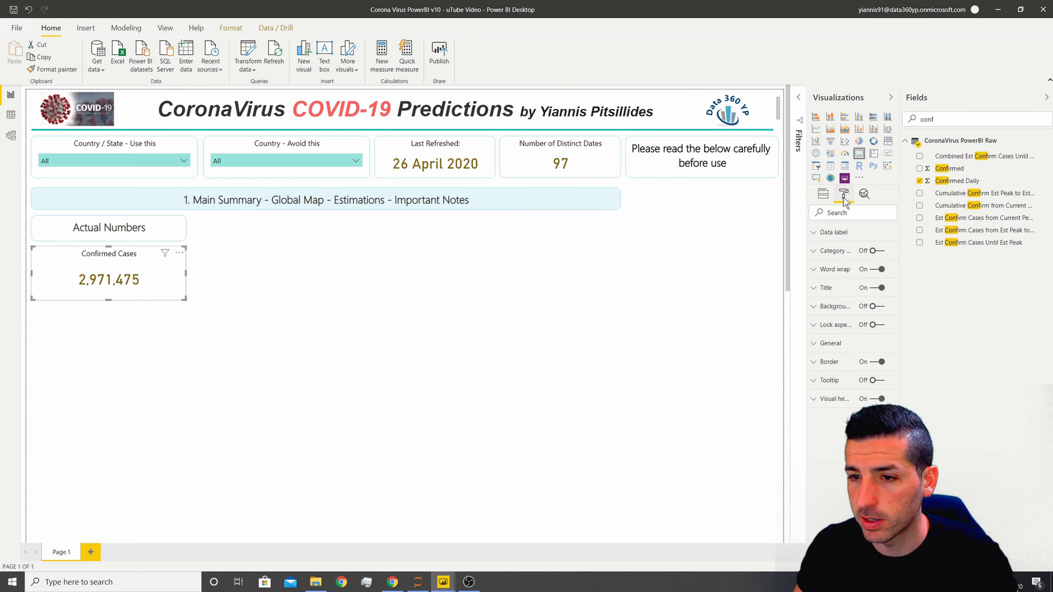
click(834, 293)
click(827, 422)
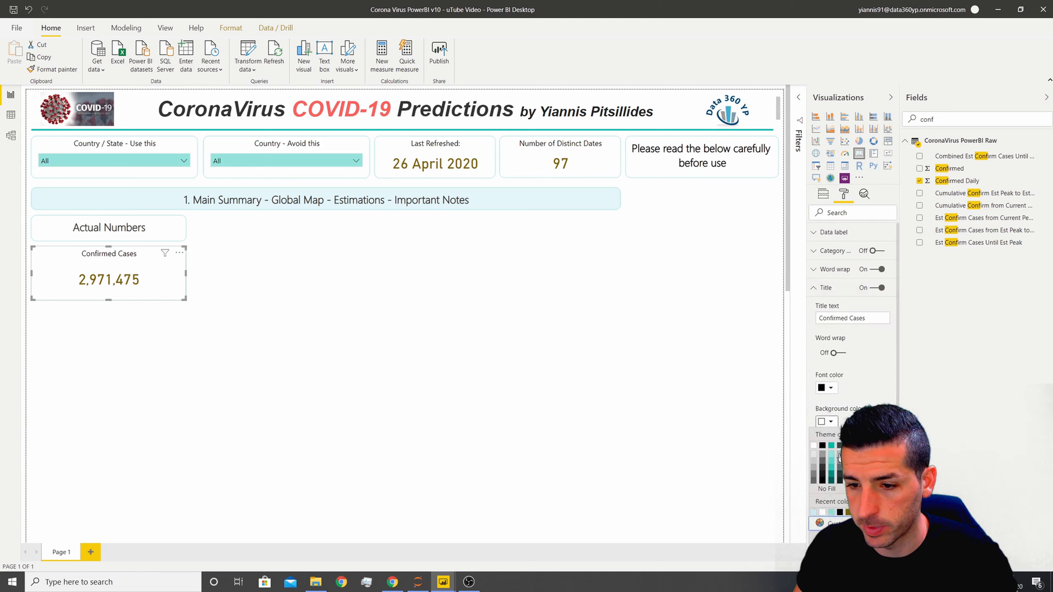
click(814, 512)
click(328, 324)
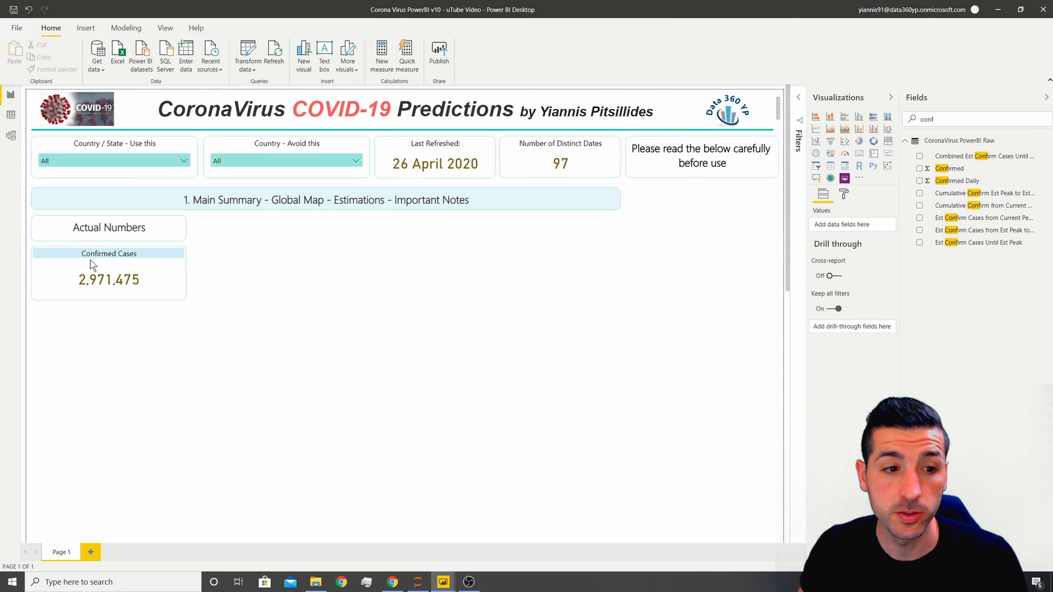
- Increase the Confirmed Cases card's data label text size to 30 pt
click(103, 259)
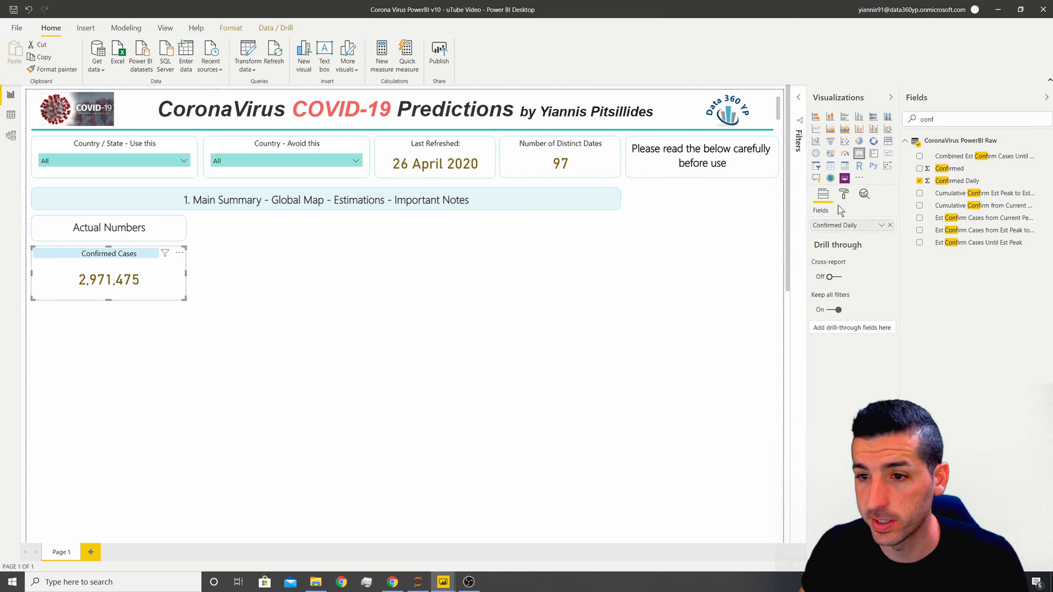
click(845, 193)
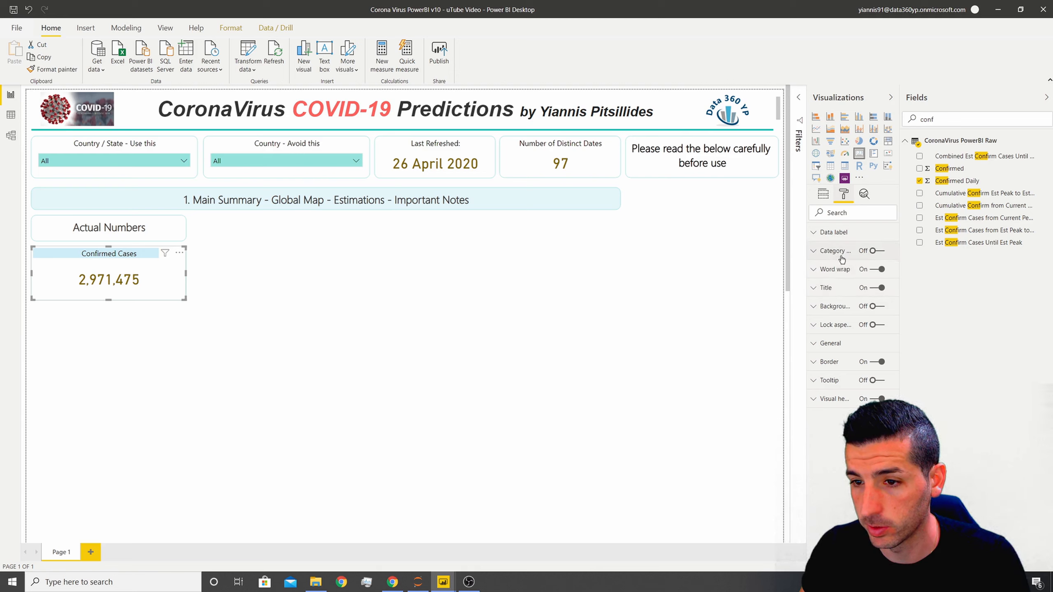
click(839, 235)
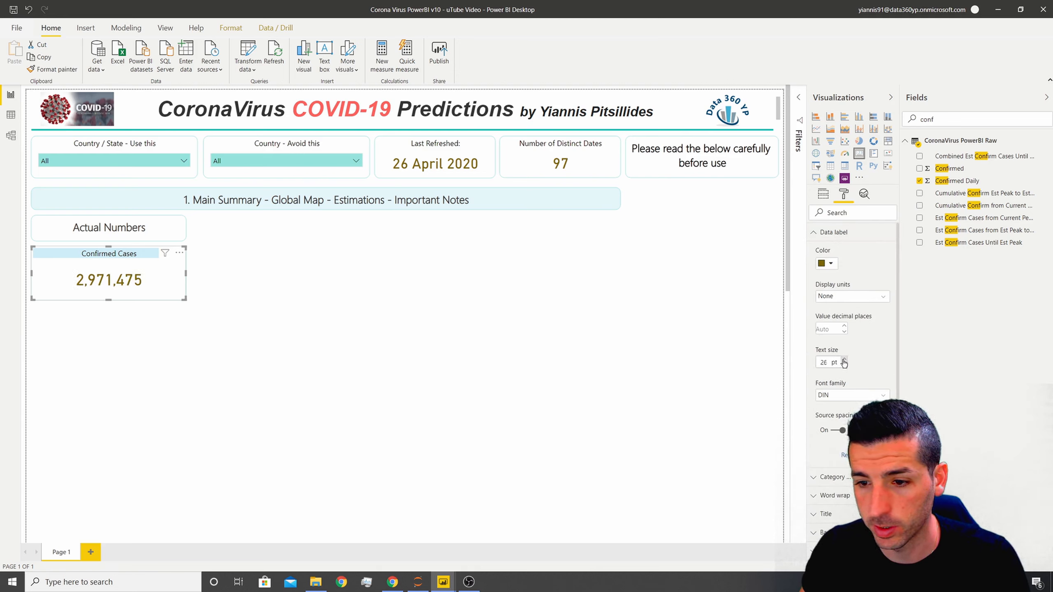
click(844, 360)
click(843, 360)
click(844, 359)
click(844, 360)
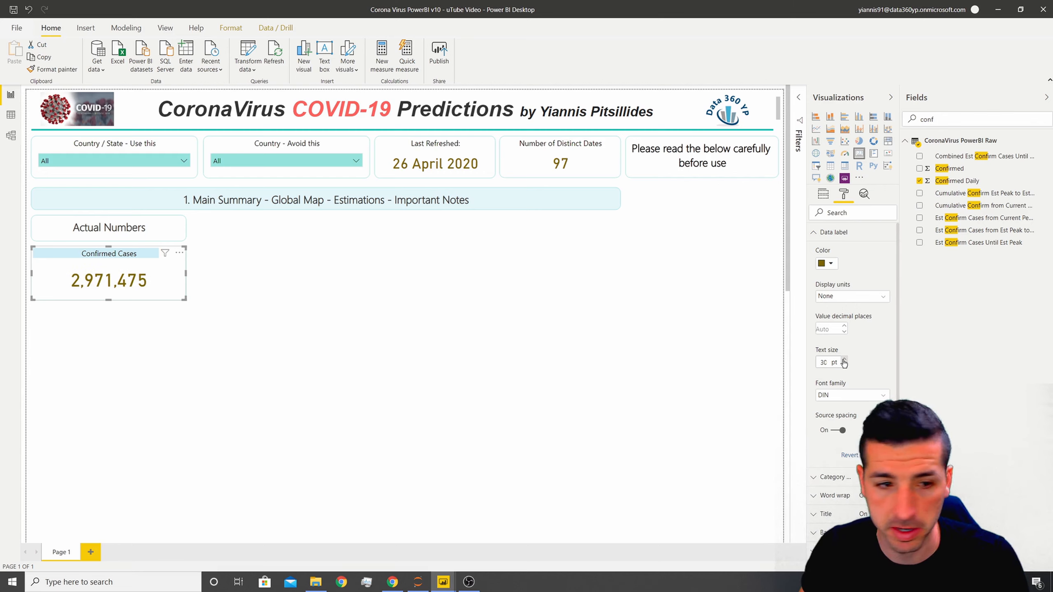
click(313, 349)
- Duplicate the Confirmed Cases card into two copies of about half its width, placed side by side directly beneath it
click(128, 249)
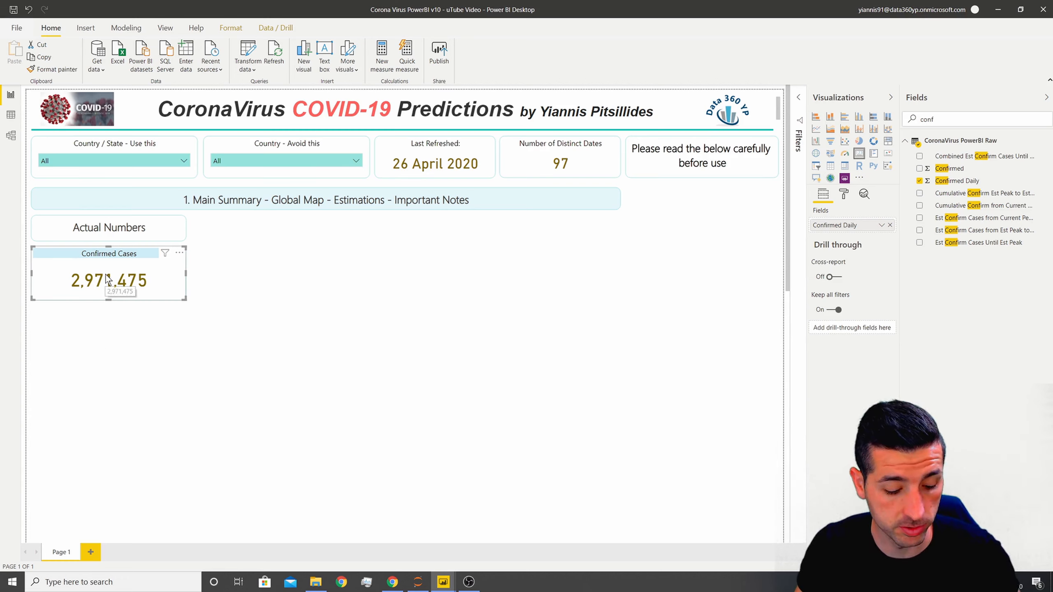
click(235, 330)
drag(113, 249, 108, 315)
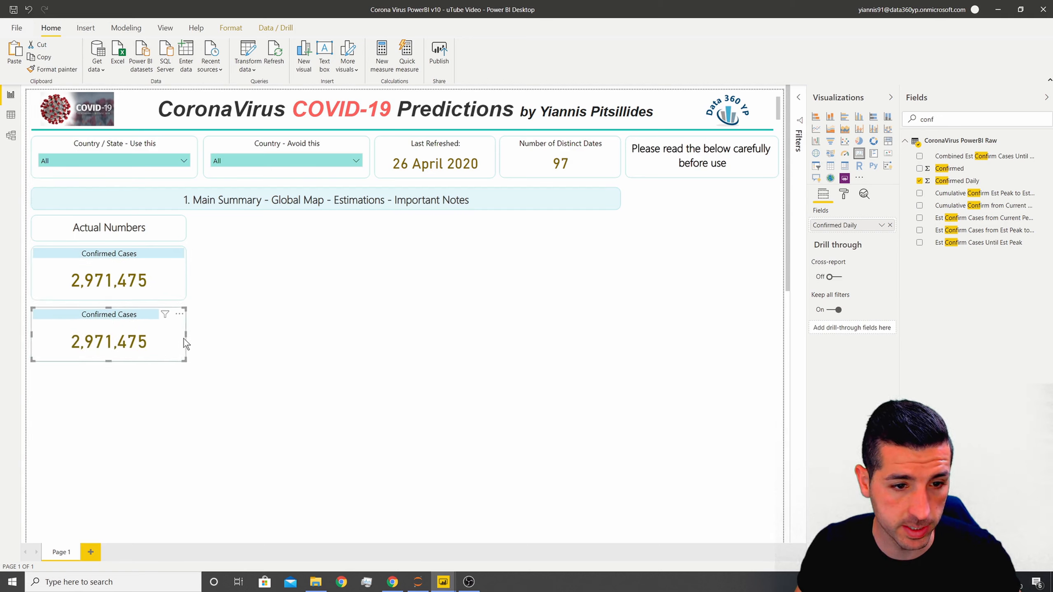
drag(184, 339, 108, 334)
click(62, 314)
click(118, 326)
key(ctrl+v)
click(64, 314)
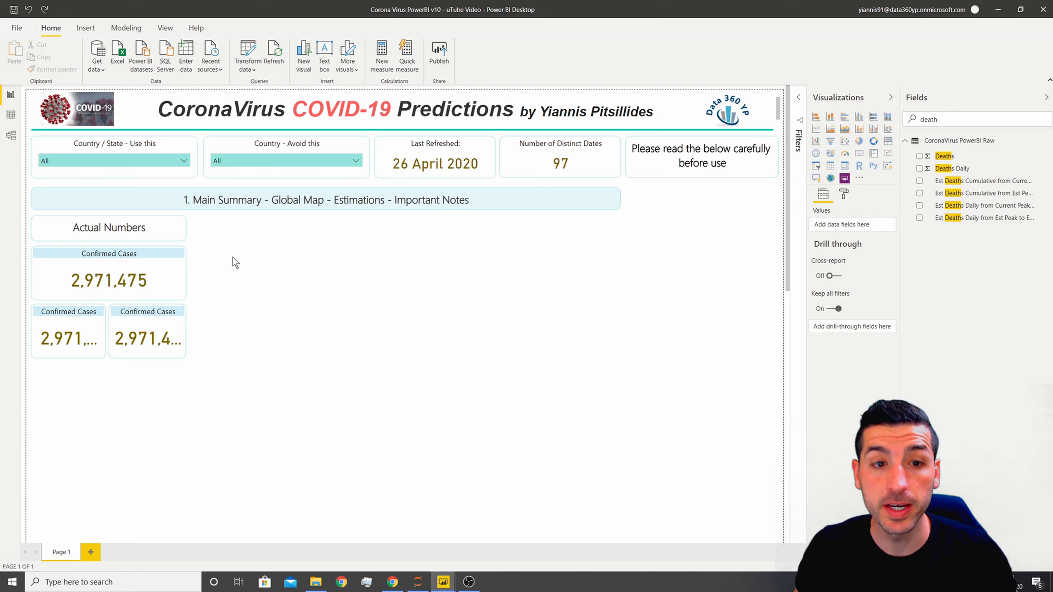
- Retitle the left half-width card "Total Deaths" and replace its field with Deaths Daily
click(57, 316)
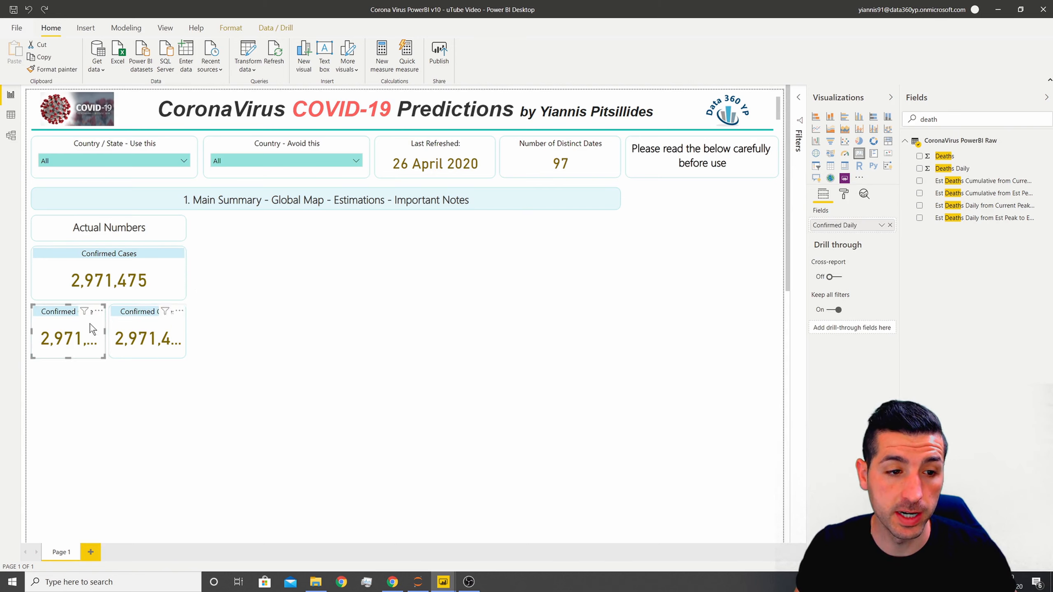
click(843, 193)
click(834, 288)
drag(880, 317, 806, 317)
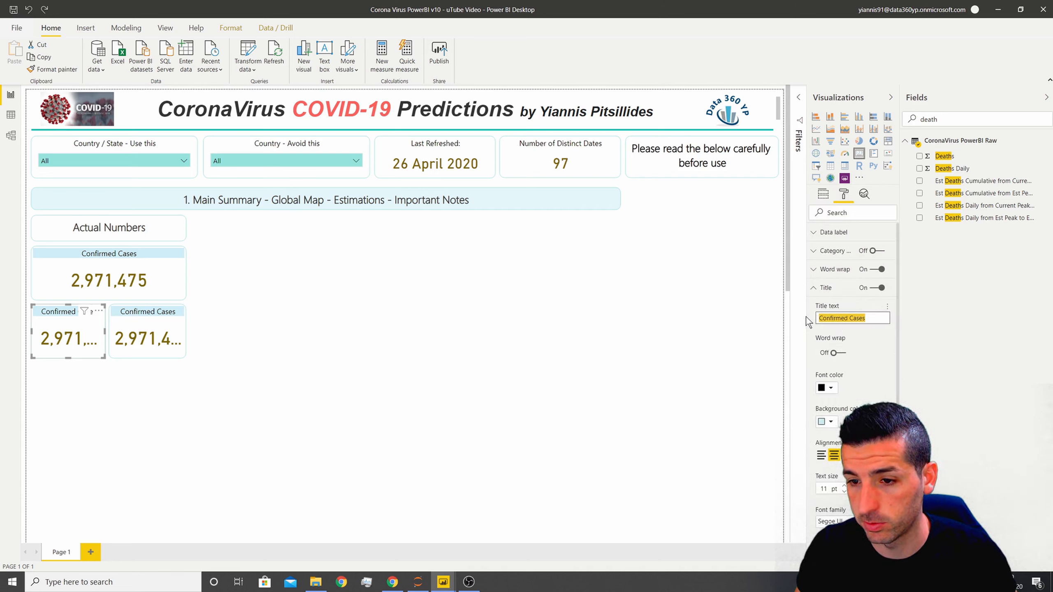
text(Total Deaths)
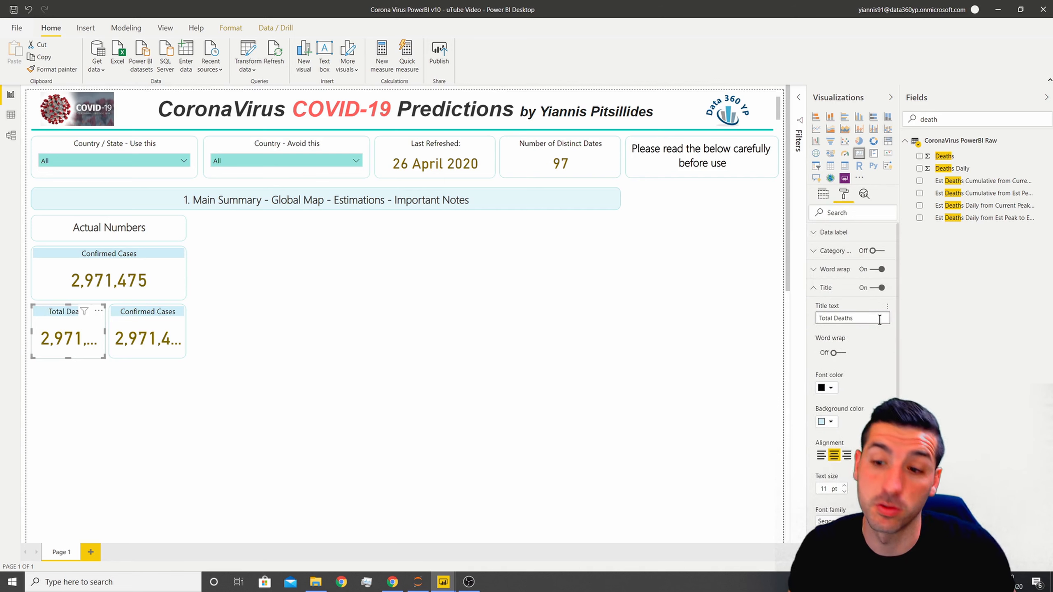
click(827, 288)
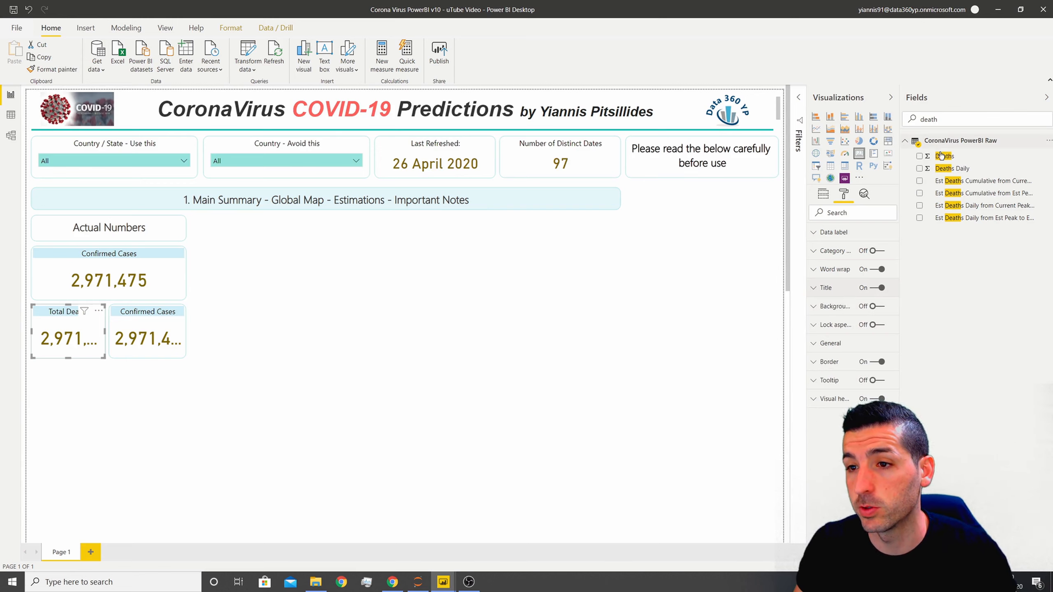
click(824, 195)
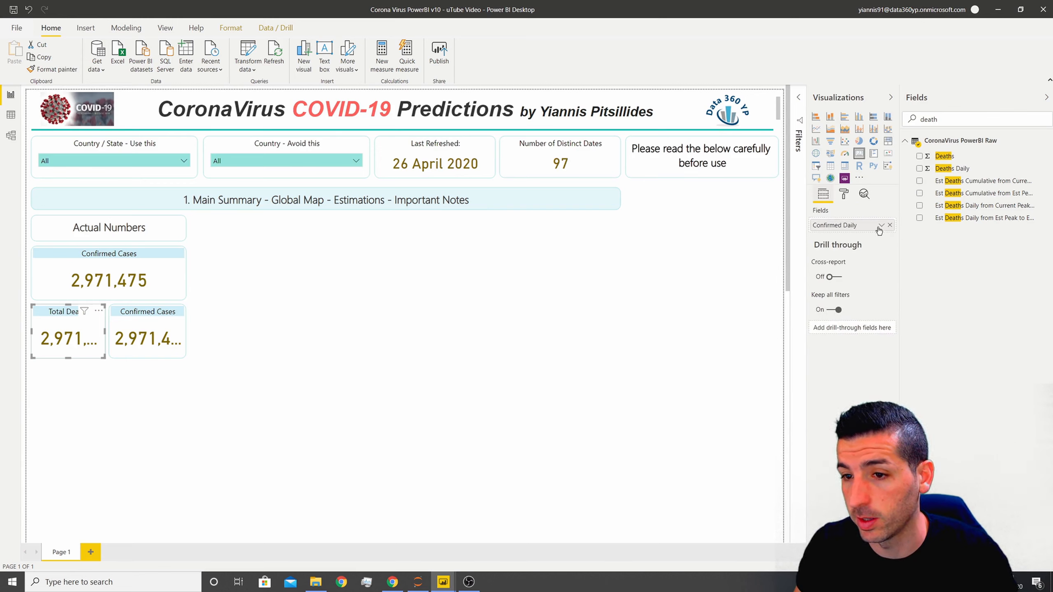
drag(952, 168, 847, 229)
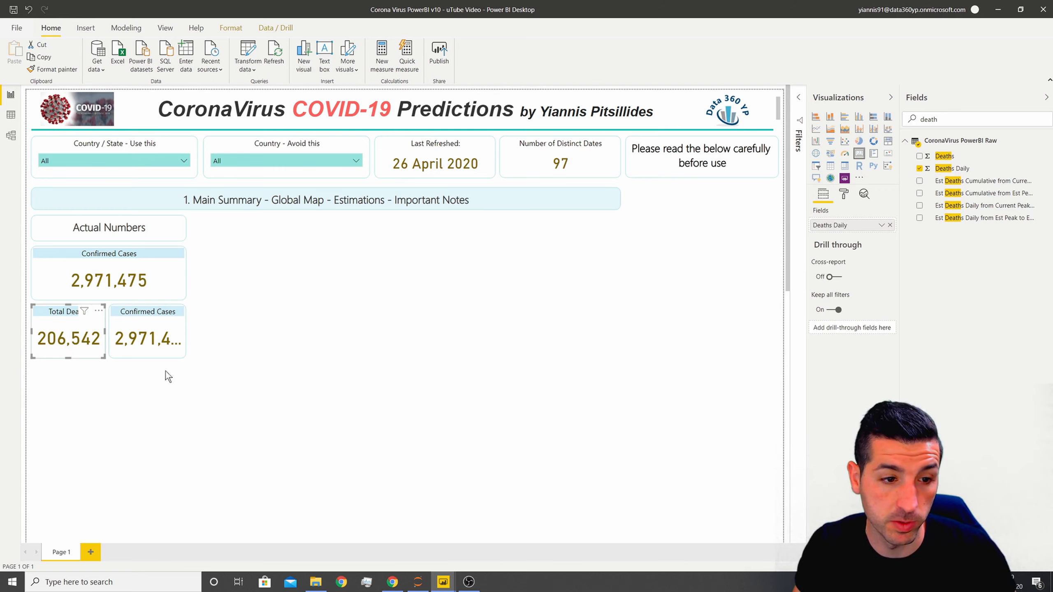
- Change the Total Deaths card's data label colour to the recent red
click(844, 195)
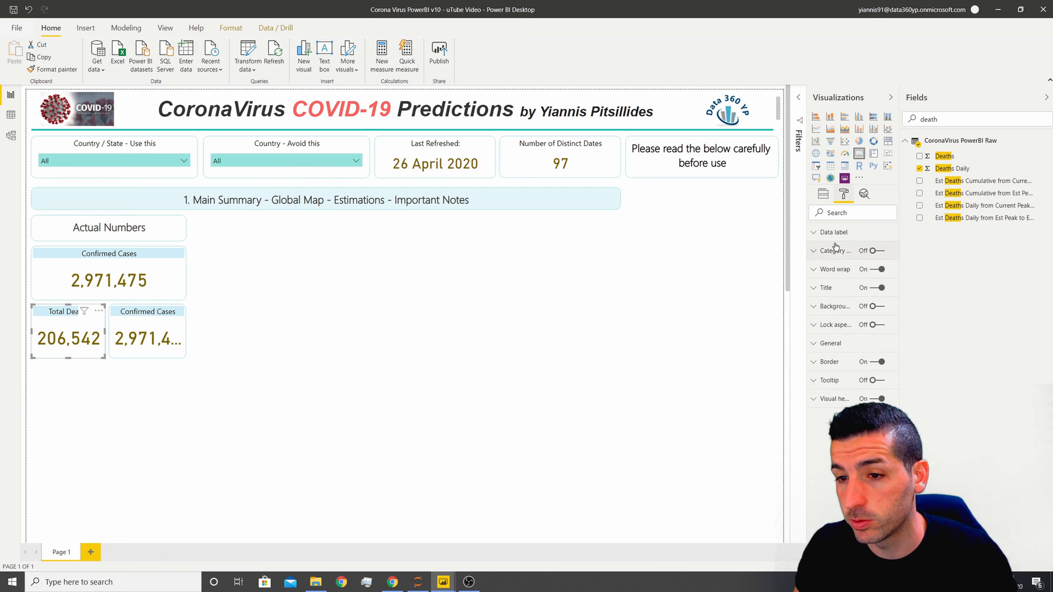
click(824, 233)
click(826, 262)
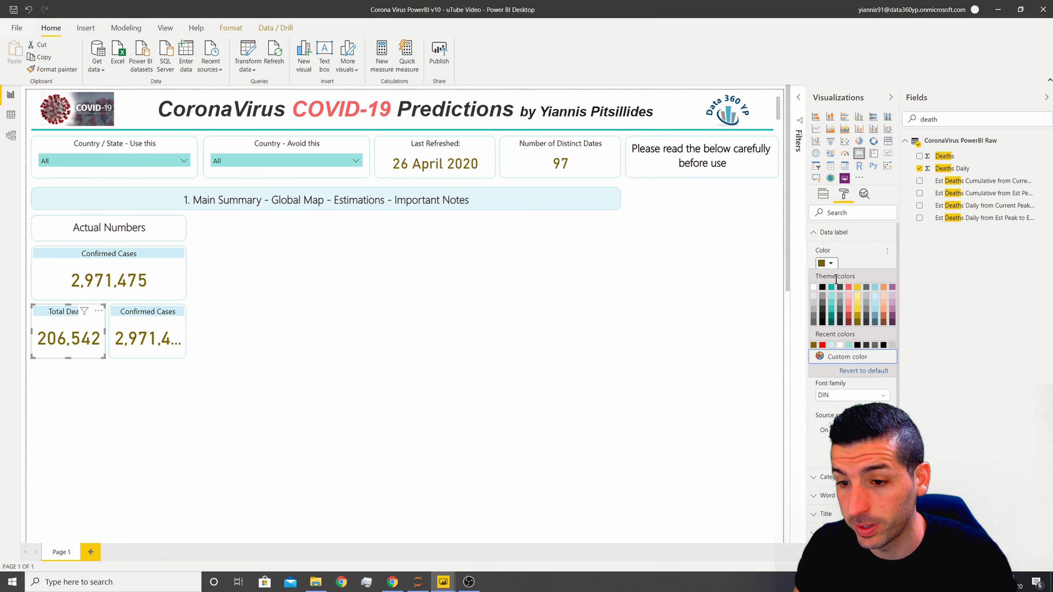
click(822, 345)
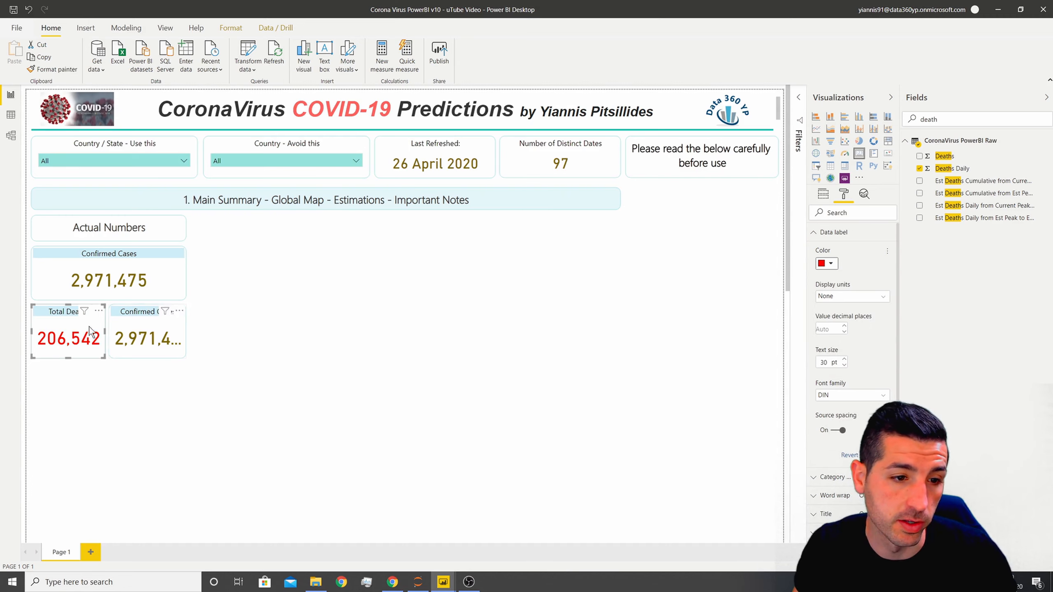
- Recolour the data label of the half-width Confirmed Cases card, trying a bright green and settling on the teal theme colour
click(144, 319)
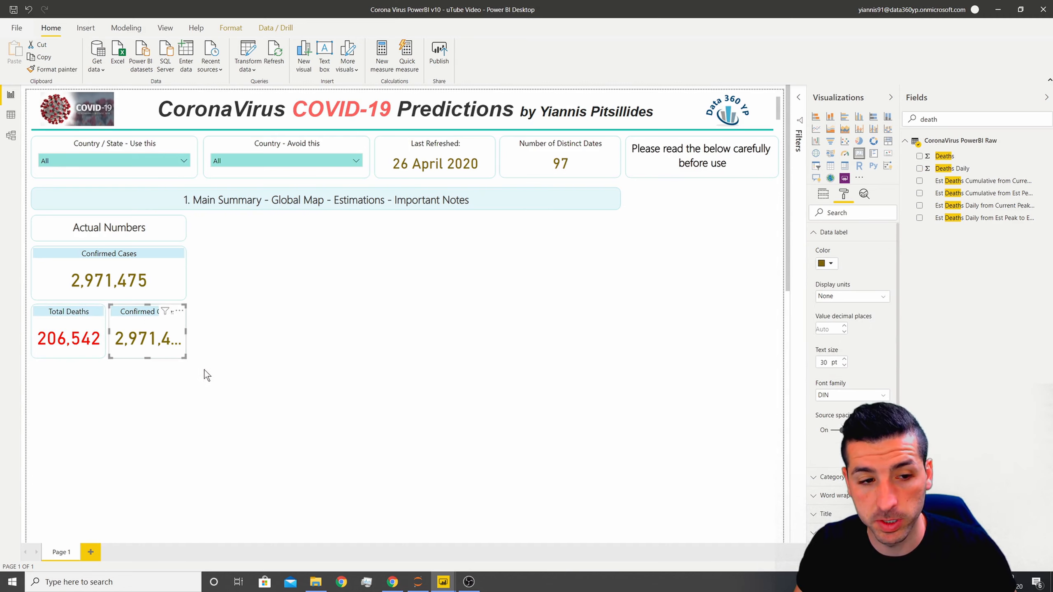
click(830, 263)
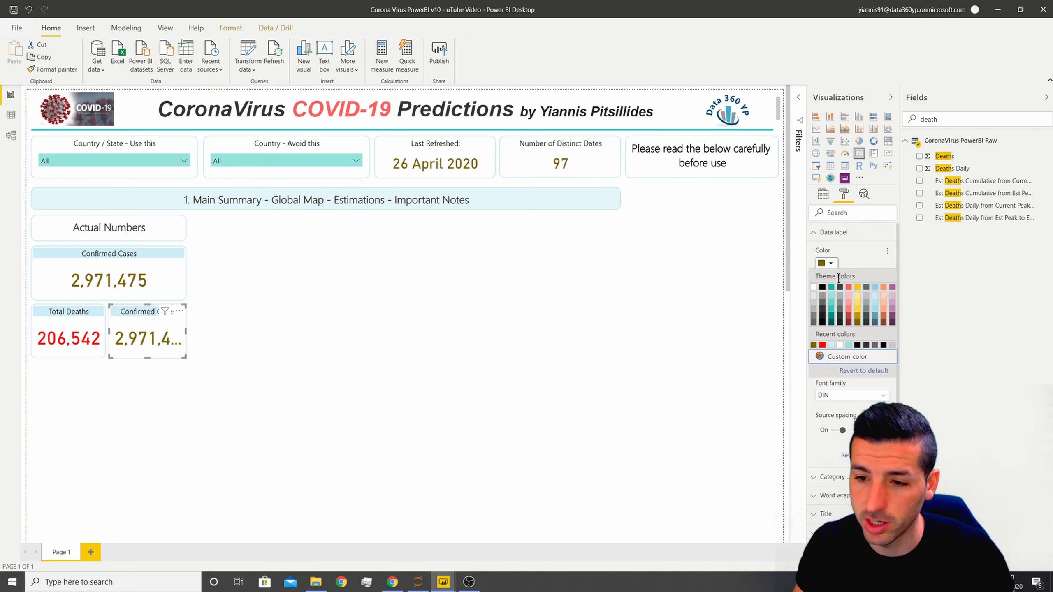
click(845, 356)
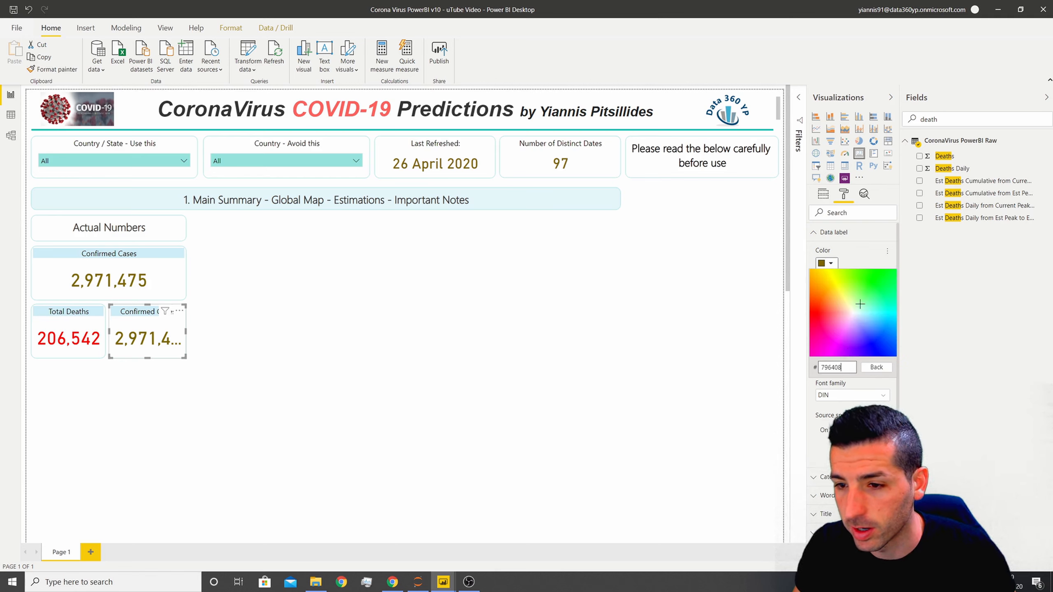
click(874, 280)
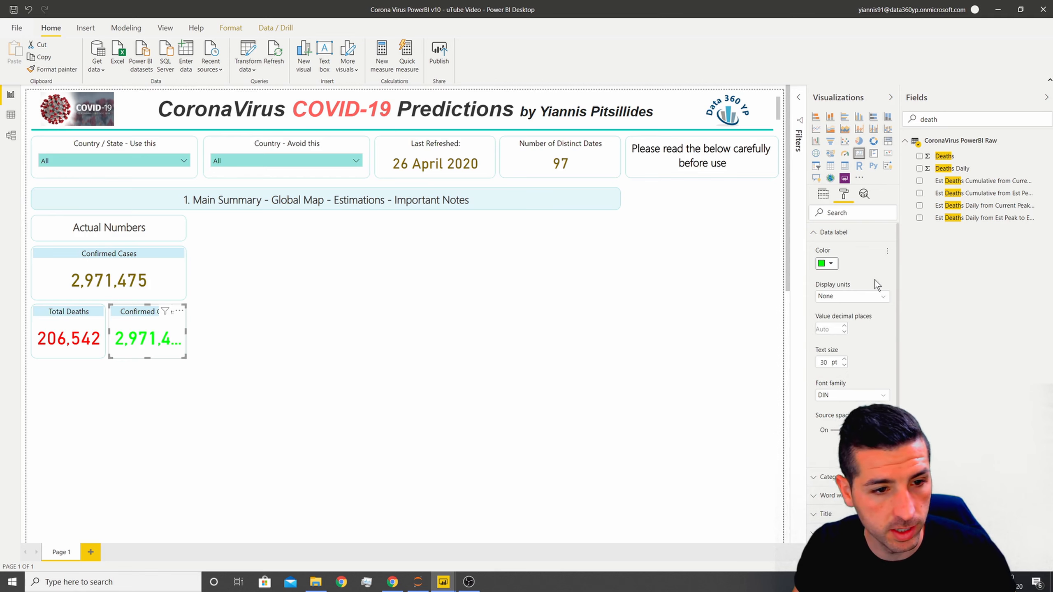
click(830, 263)
click(831, 287)
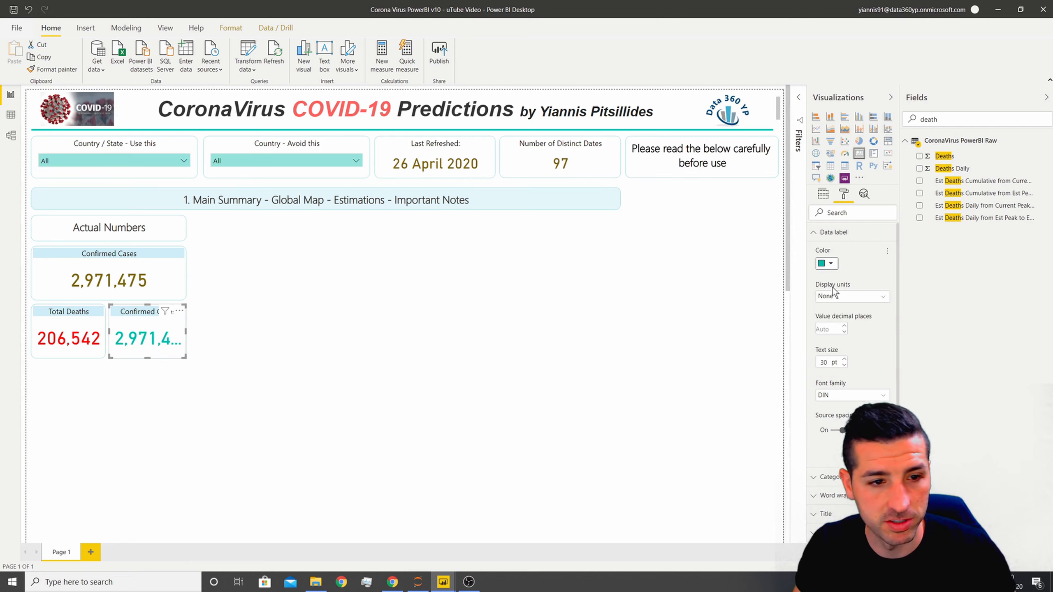
- Retitle the half-width Confirmed Cases card "Total Recoveries"
click(829, 232)
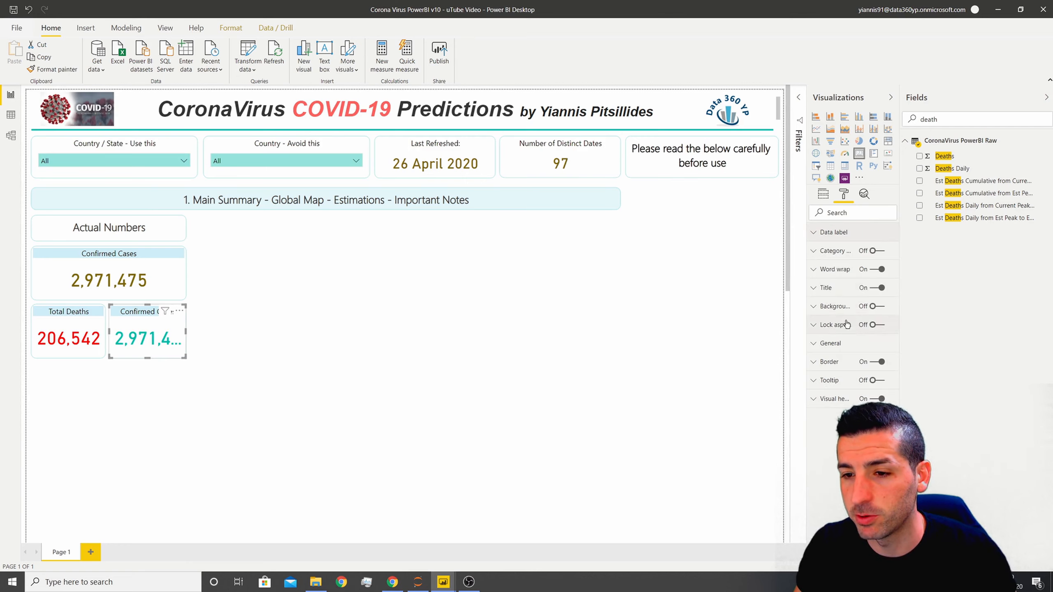
click(825, 288)
drag(860, 318, 786, 315)
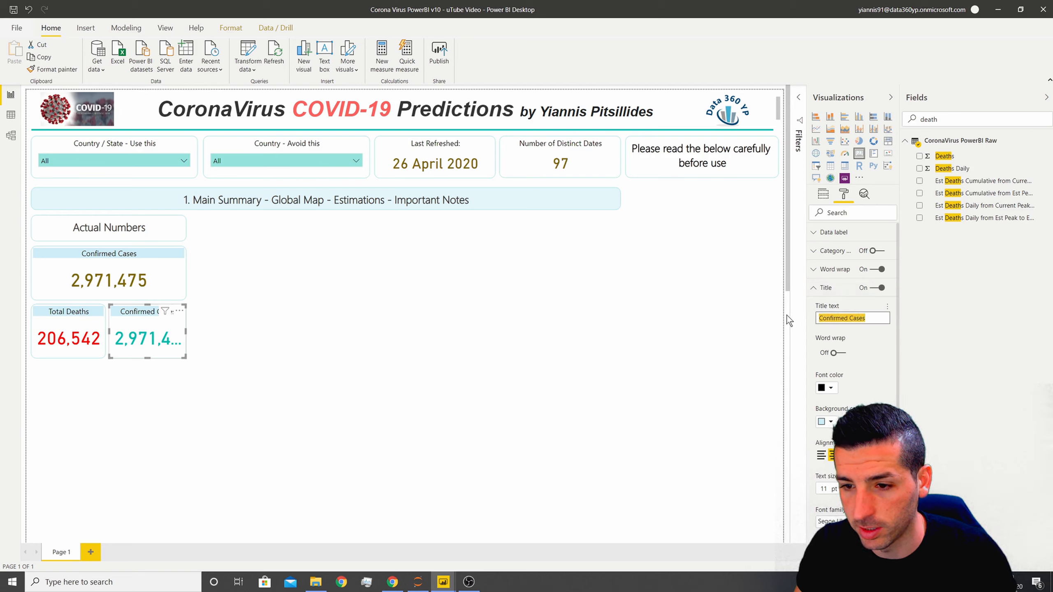
text(Total Re)
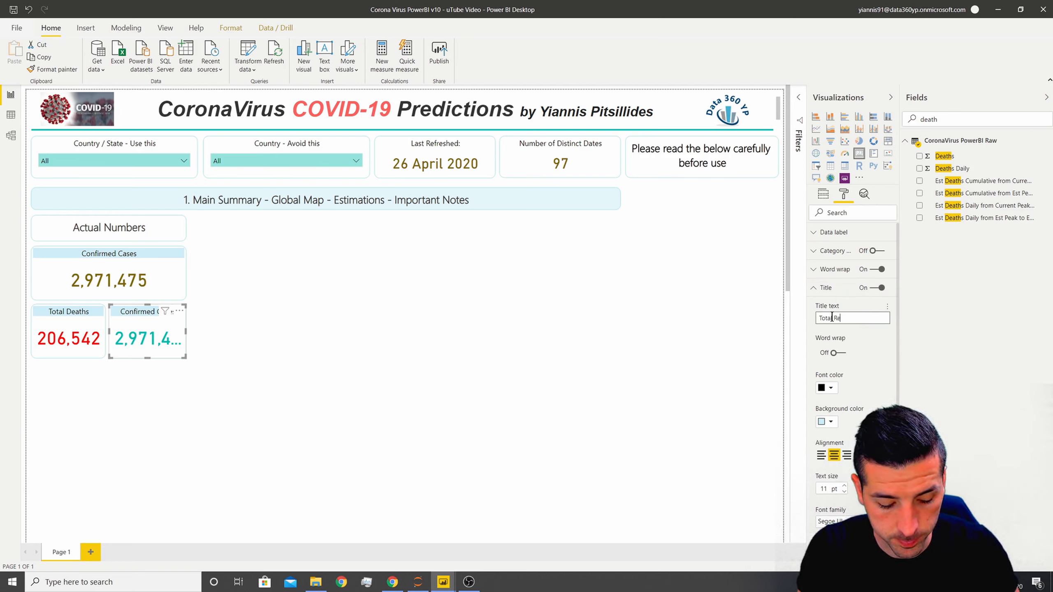
text(coveries)
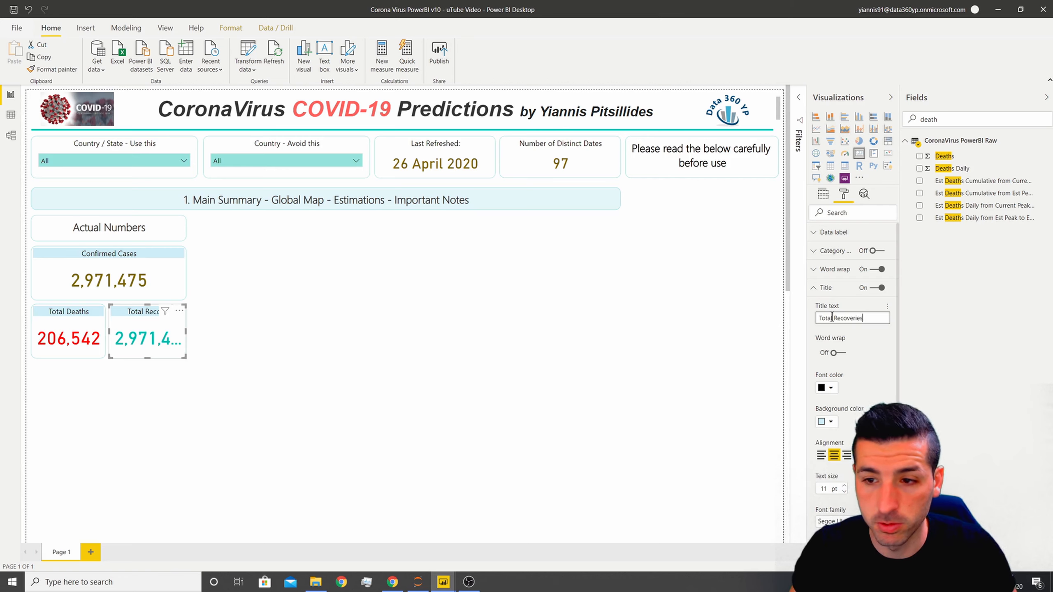
- Replace the Total Recoveries card's field with Recovered Daily and format that column with a thousands separator
click(823, 193)
double_click(926, 119)
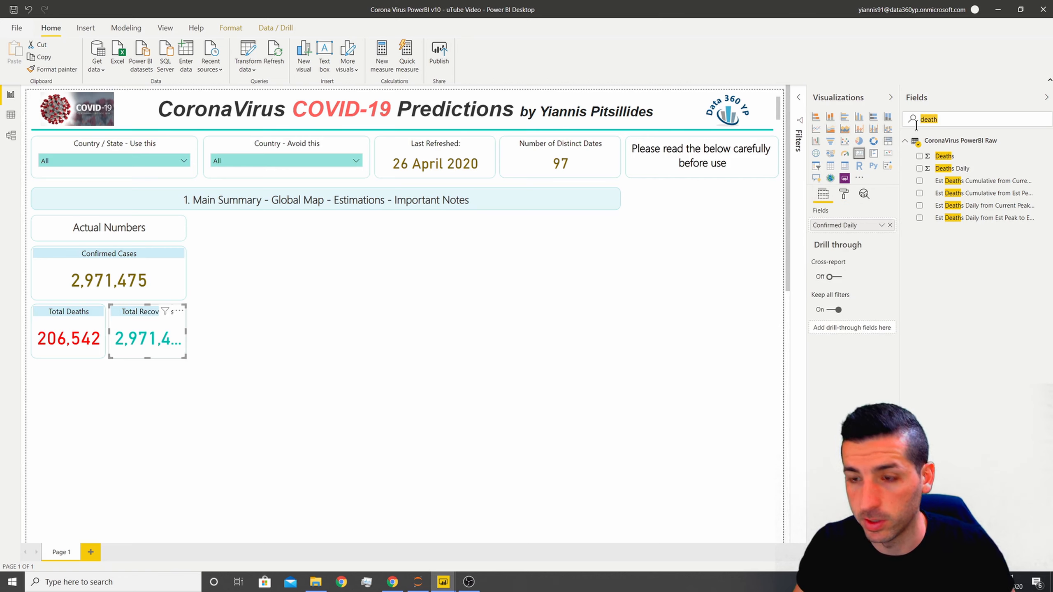
text(reco)
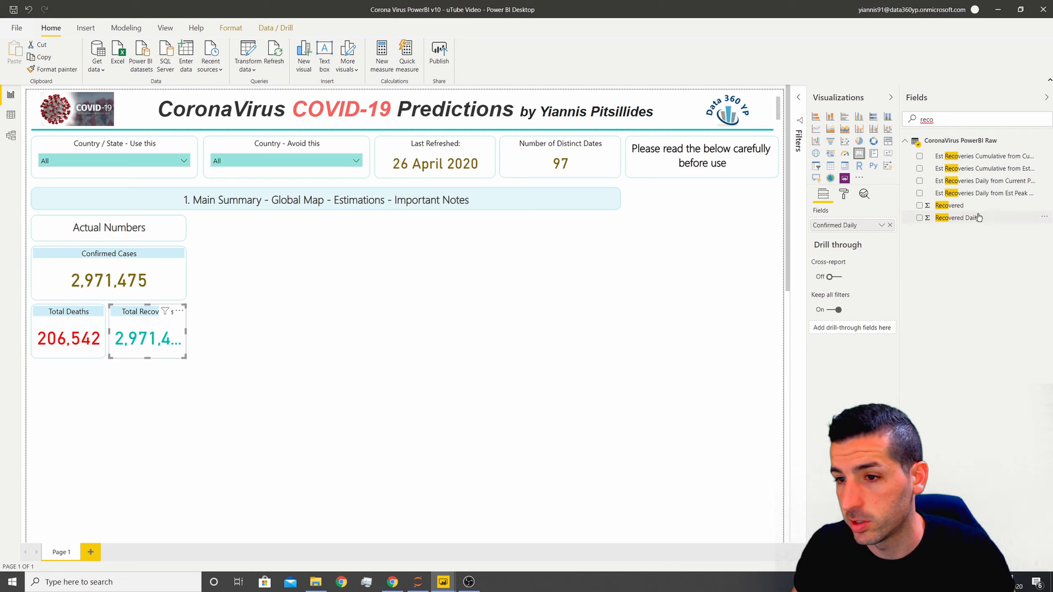
drag(969, 218, 859, 225)
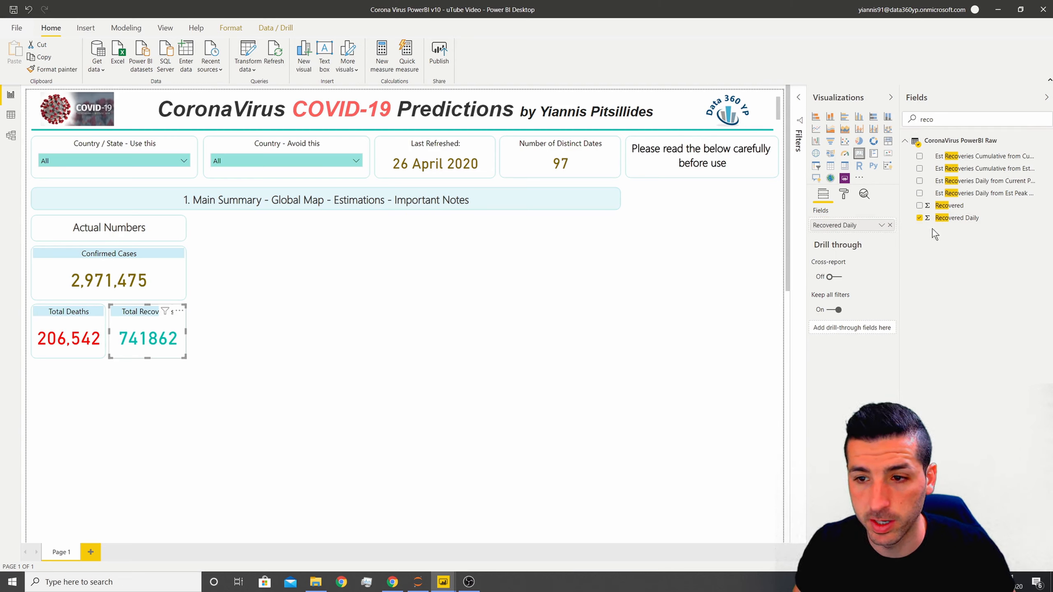
click(951, 222)
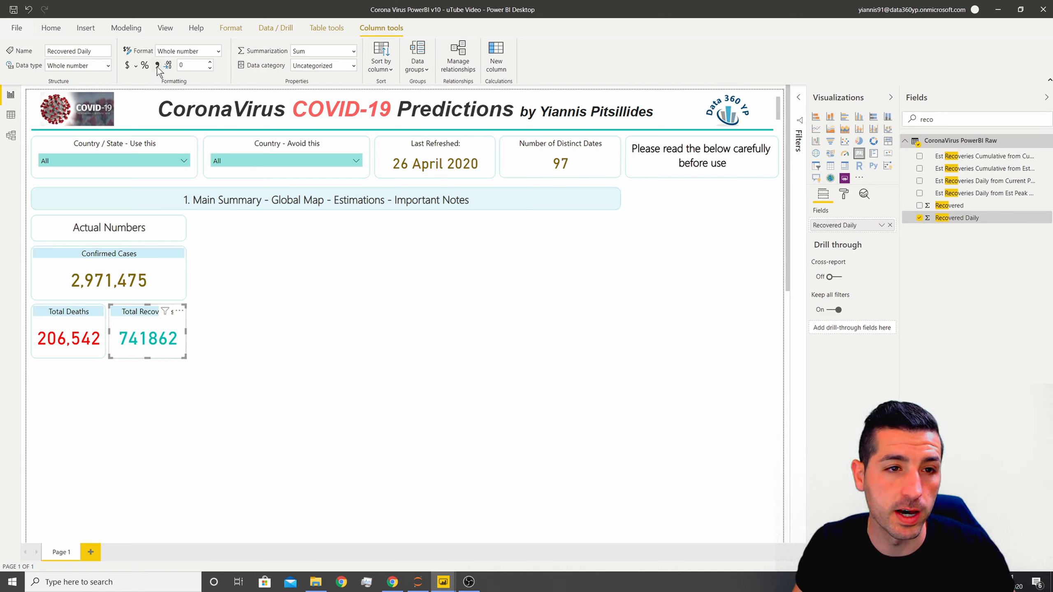
click(231, 332)
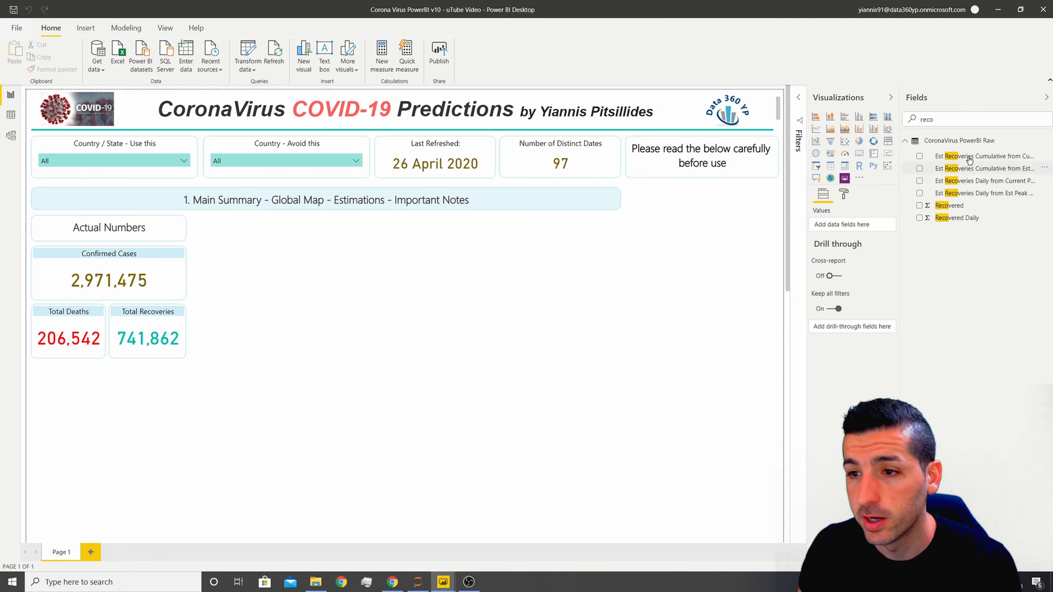
- Create the measure Mortality Rate = sum('CoronaVirus PowerBI Raw'[Deaths Daily]) / sum('CoronaVirus PowerBI Raw'[Confirmed Daily]) in the CoronaVirus PowerBI Raw table
click(923, 144)
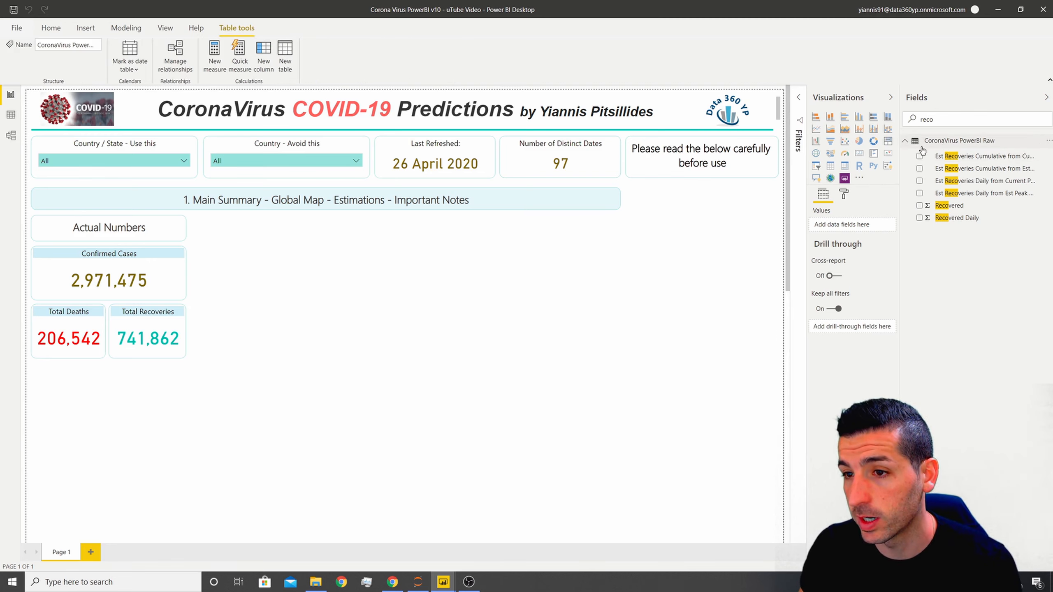
double_click(944, 120)
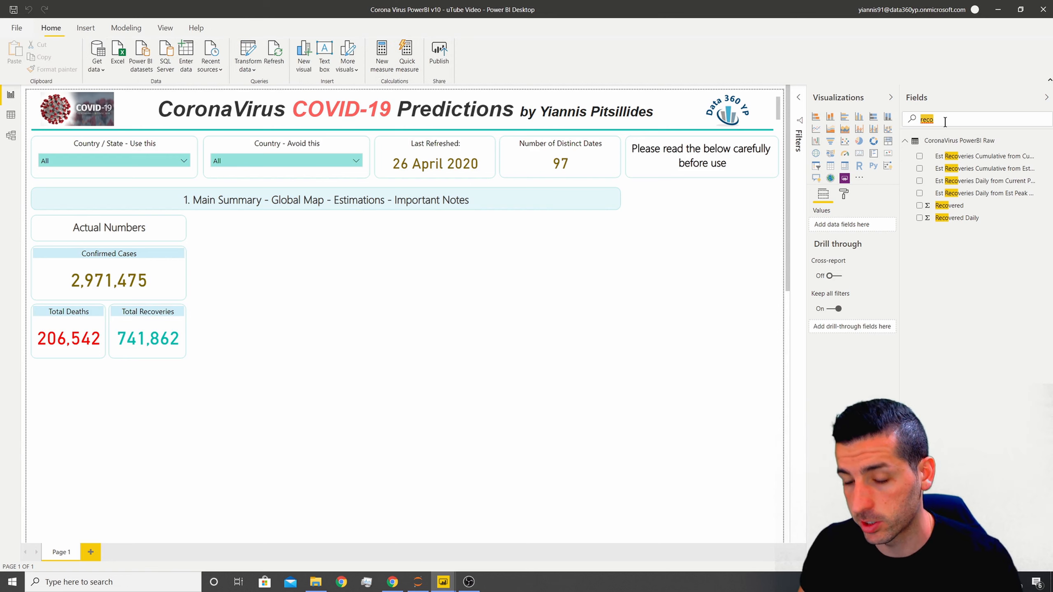
right_click(961, 142)
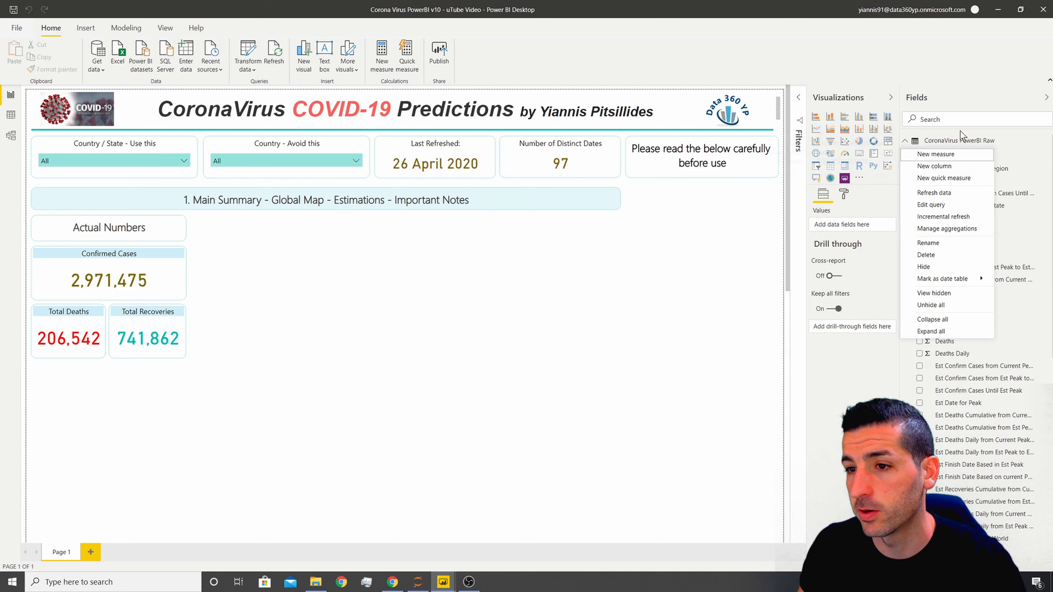
click(936, 154)
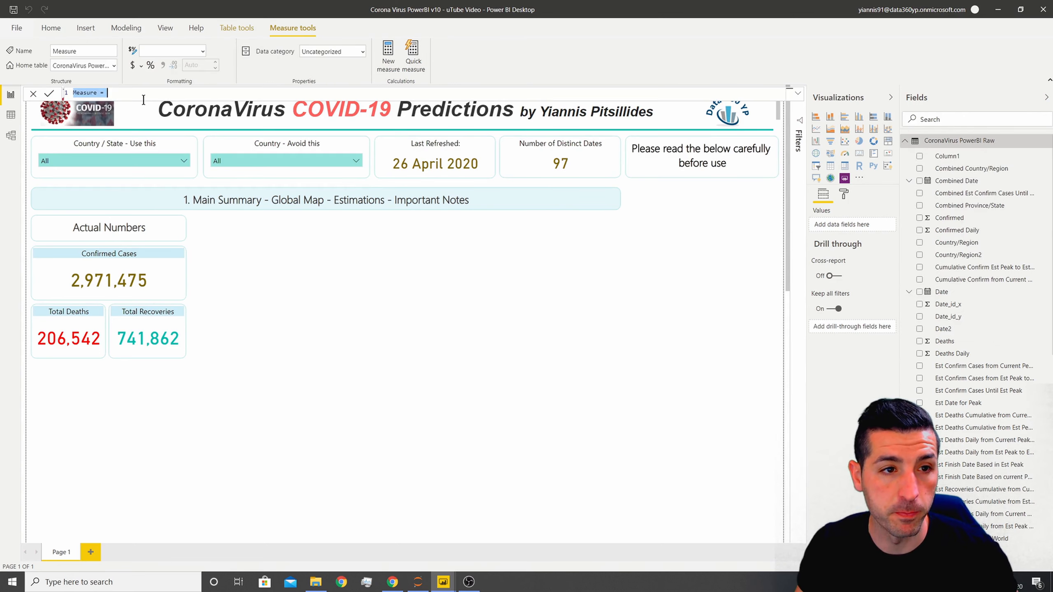
key(ctrl+v)
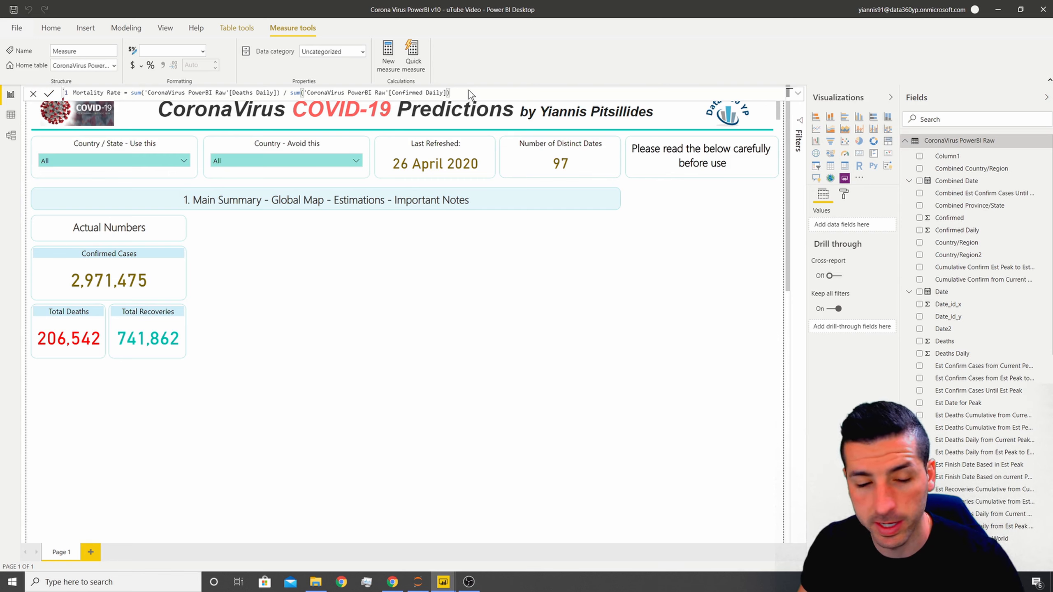
key(Return)
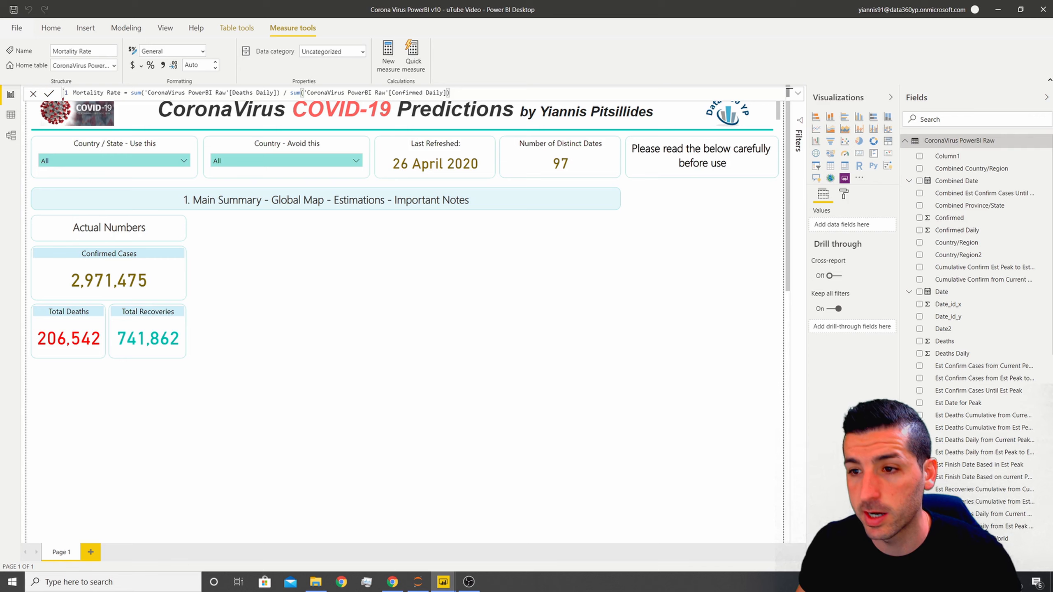
- Create the measure Recovery Rate = sum('CoronaVirus PowerBI Raw'[Recovered Daily]) / sum('CoronaVirus PowerBI Raw'[Confirmed Daily]) in the same table
right_click(943, 143)
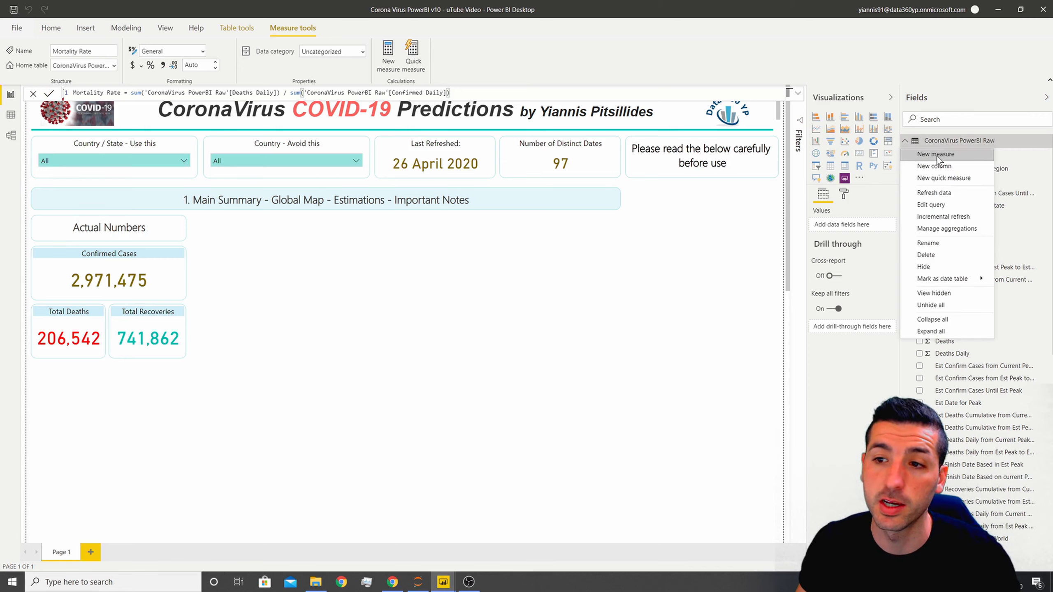
click(936, 156)
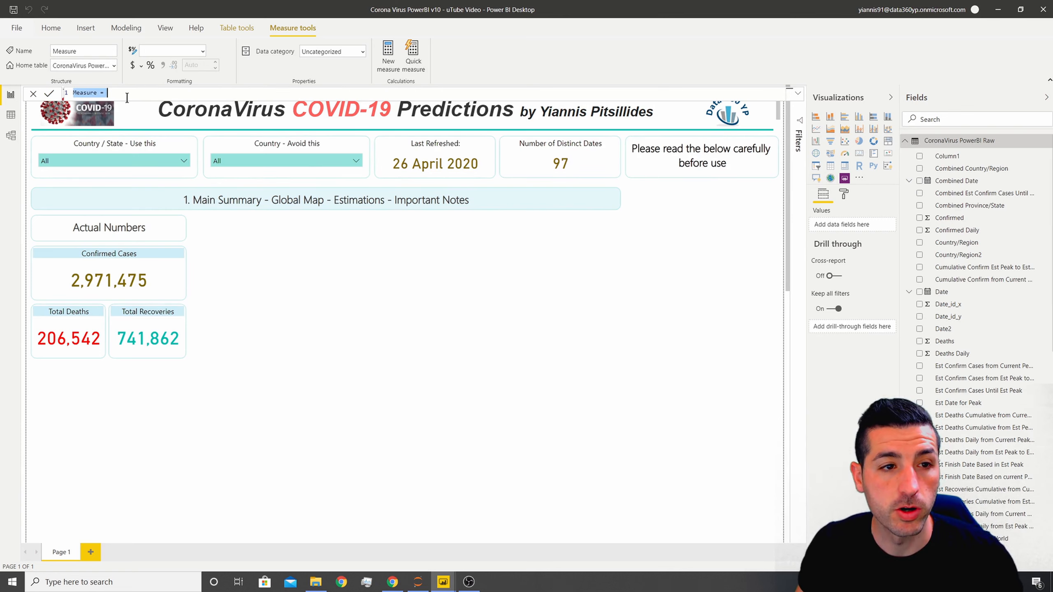
key(ctrl+v)
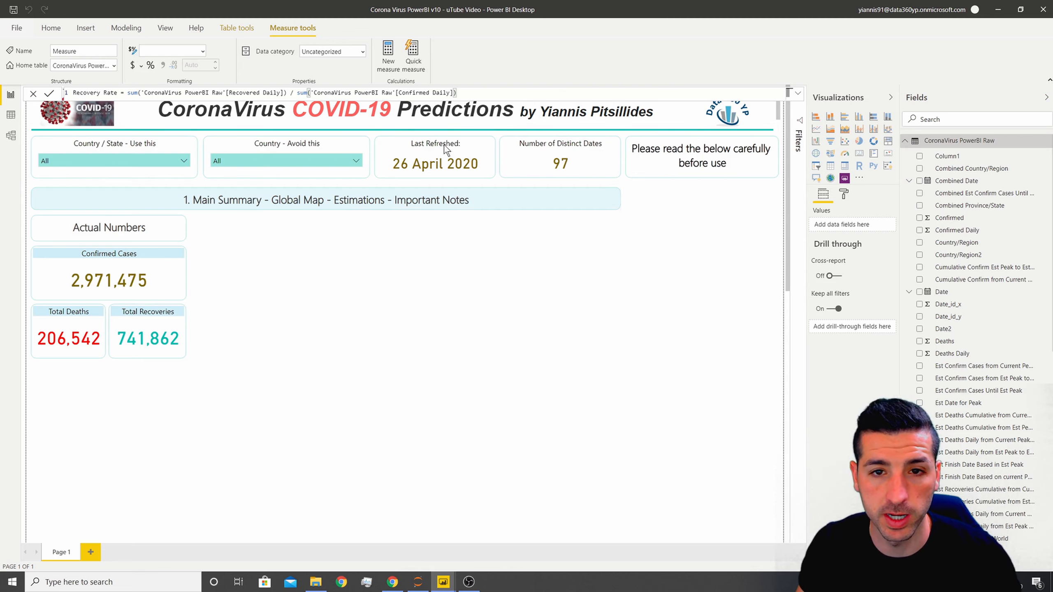
key(Return)
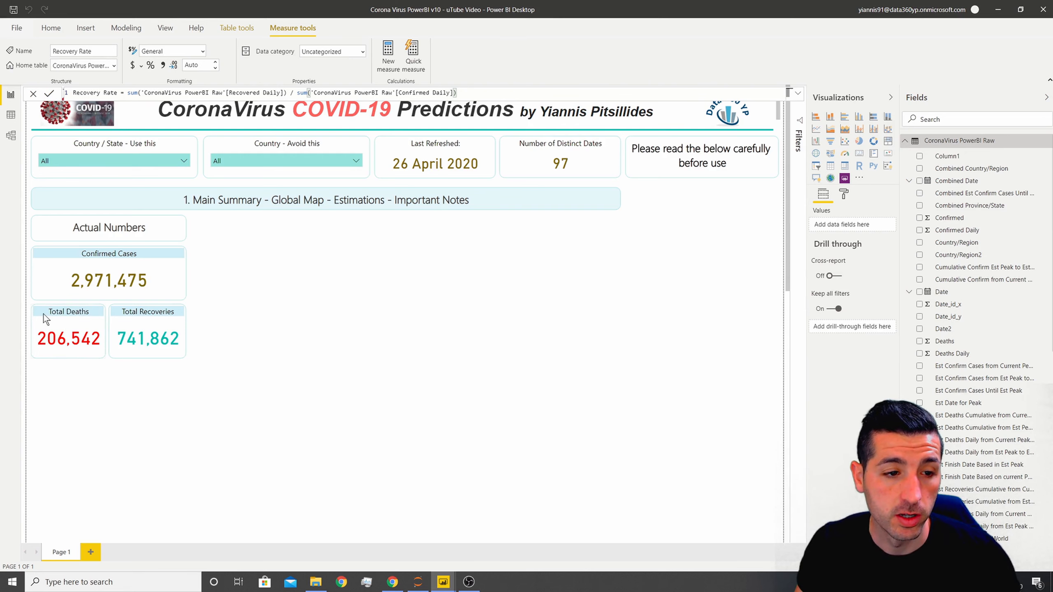
- Duplicate the Total Deaths and Total Recoveries cards together and place the copies directly beneath the originals
click(66, 315)
ctrl+click(124, 316)
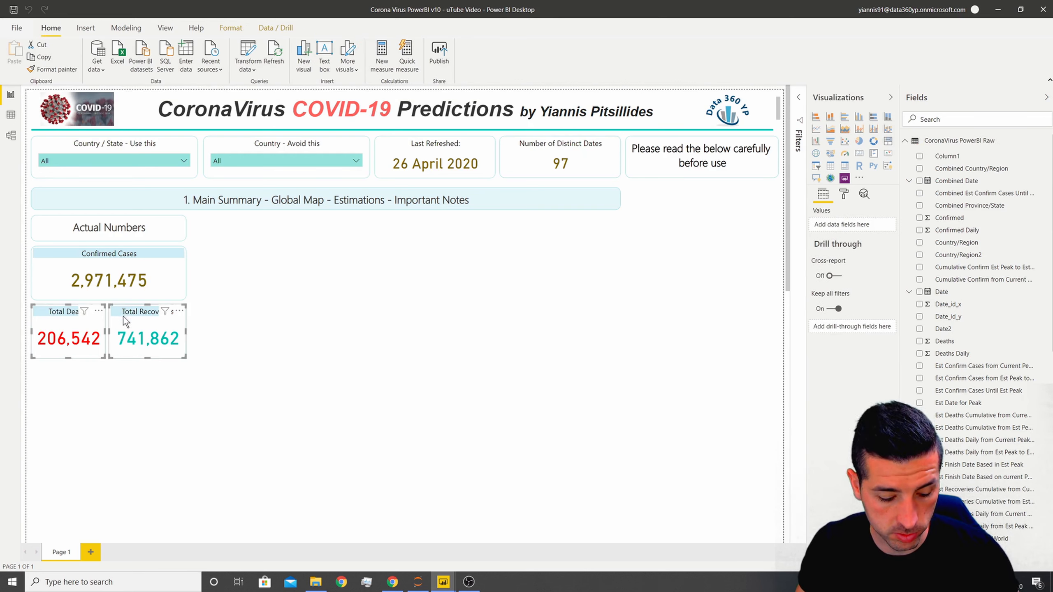
key(ctrl+c)
click(142, 429)
key(ctrl+v)
drag(55, 319, 52, 371)
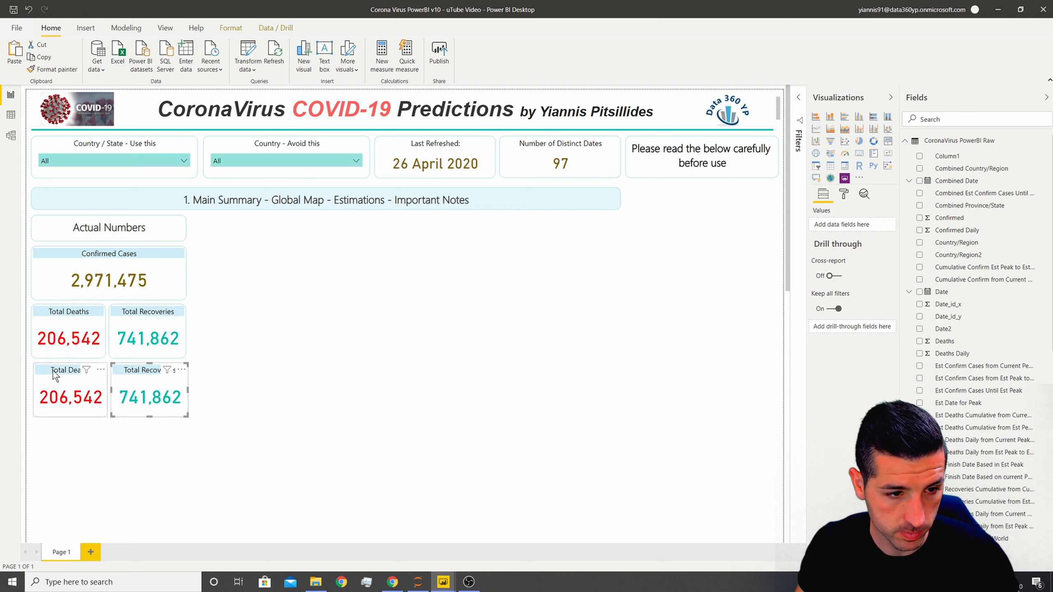
- Replace Deaths Daily with the Mortality Rate measure in the copied Total Deaths card
click(50, 368)
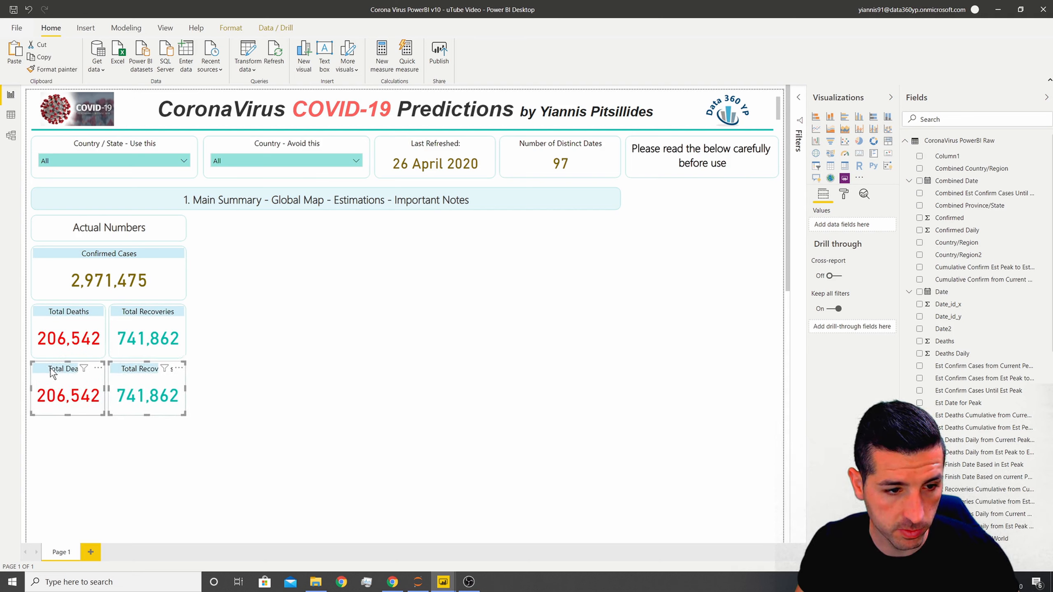
scroll(974, 362, down, 1)
scroll(974, 362, down, 4)
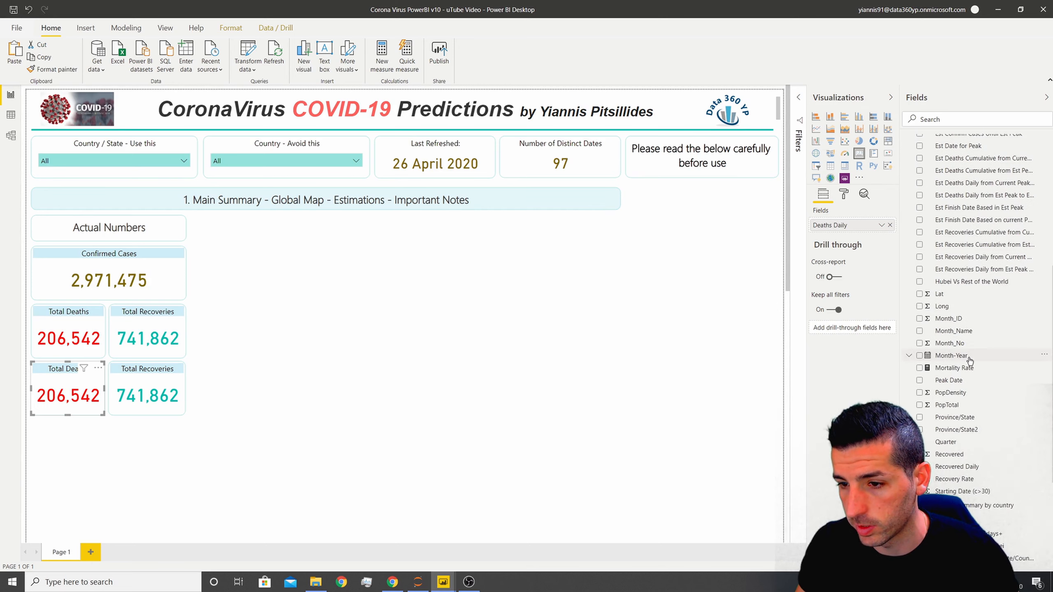
click(939, 368)
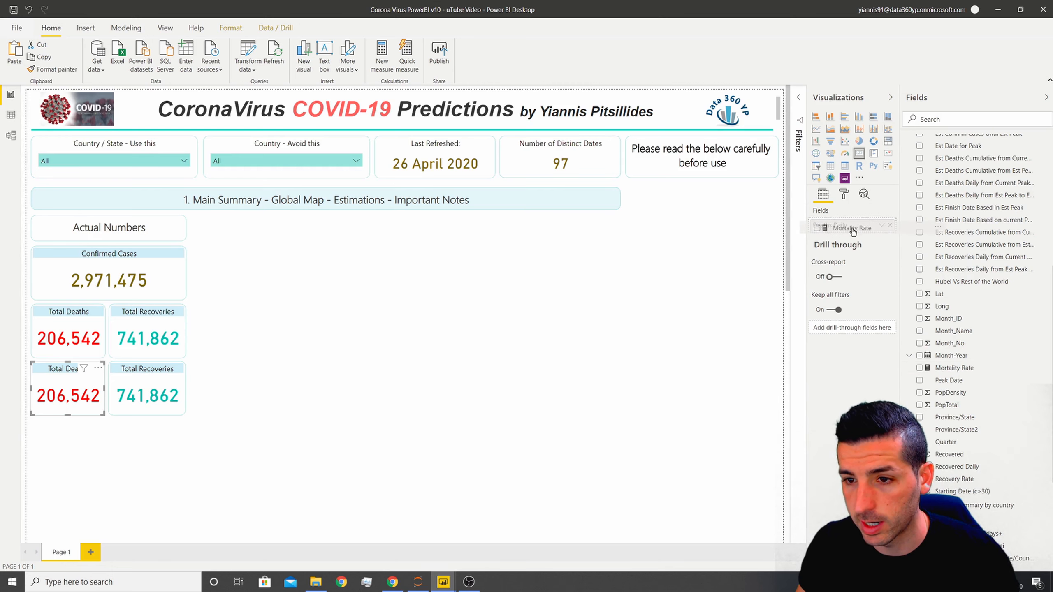
- Retitle the copied Total Deaths card Case Fatality Rate (CFR) and format the Mortality Rate measure as a percentage
click(843, 194)
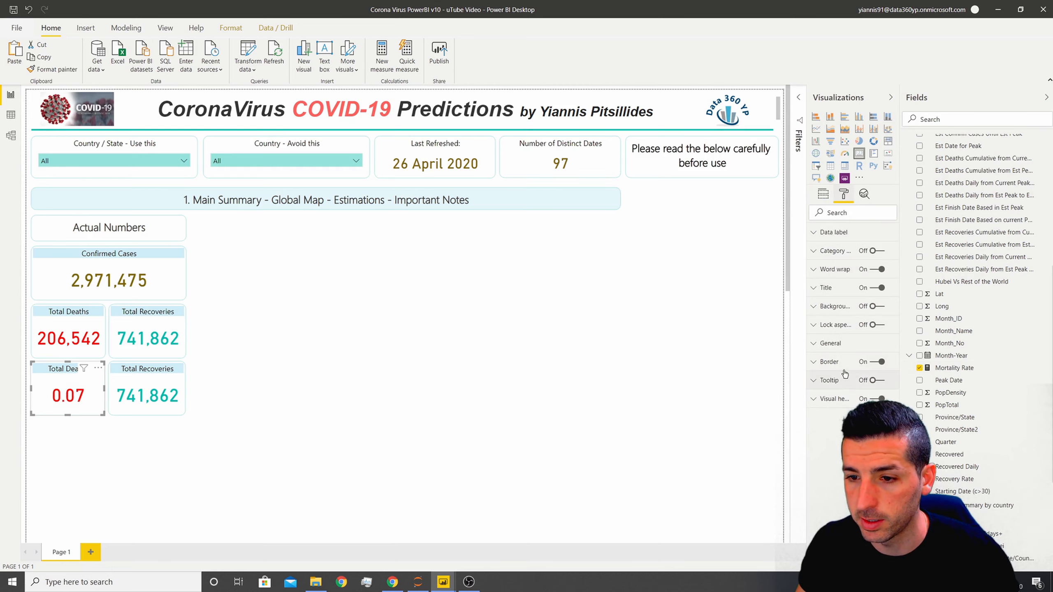
click(825, 287)
triple_click(848, 318)
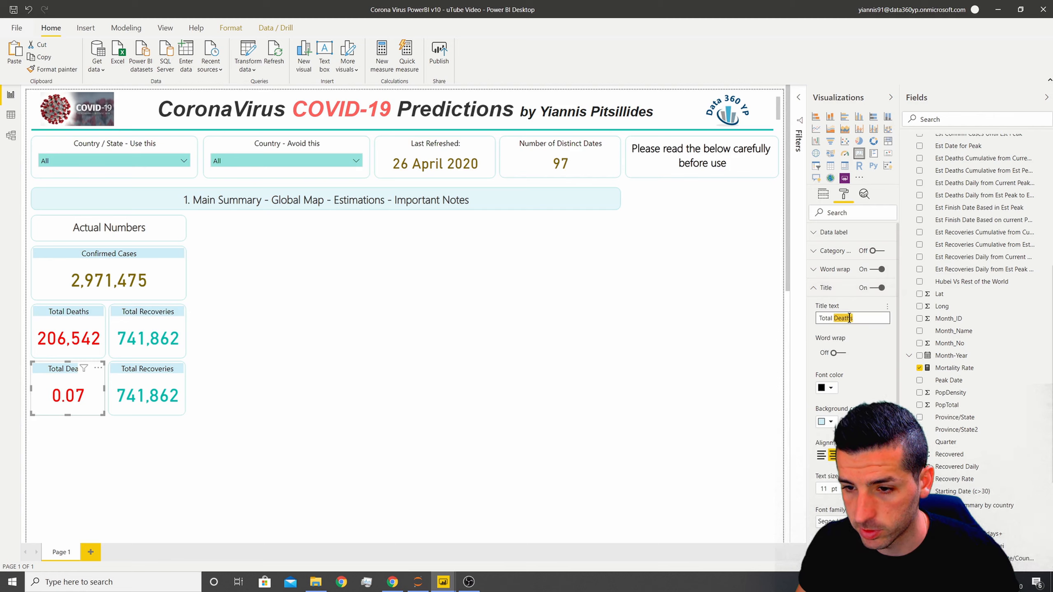
text(Case)
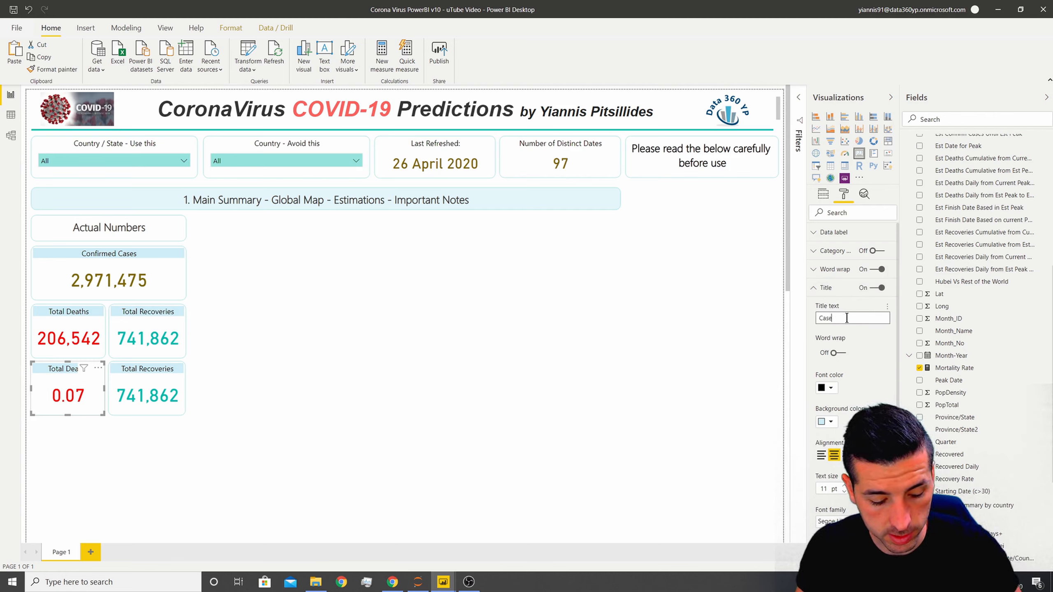
text( Fatality)
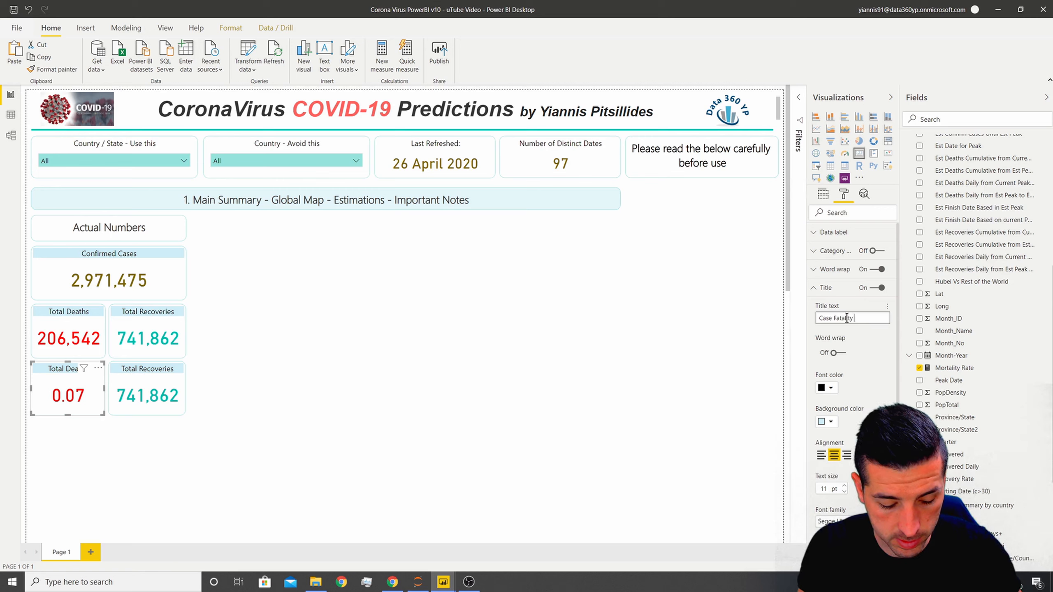
text( Rate (CFR)
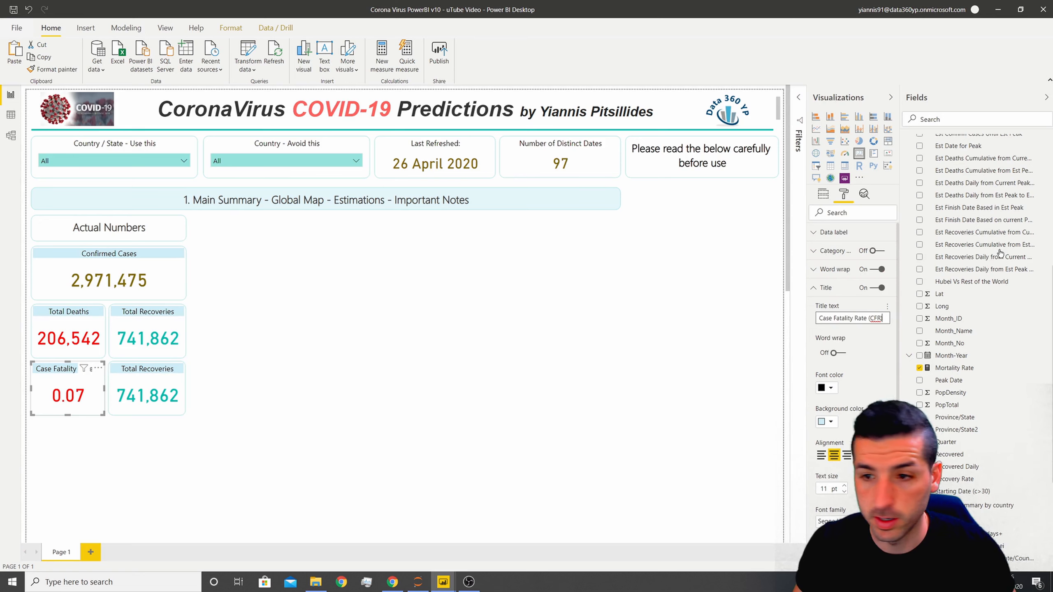
click(953, 368)
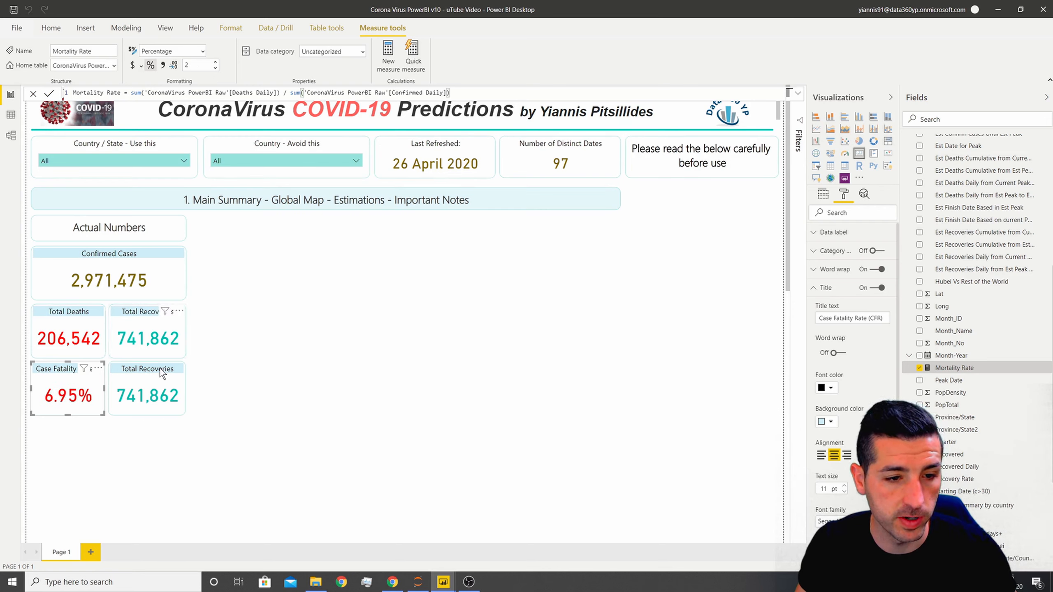
- Retitle the copied Total Recoveries card beside the Case Fatality Rate card as Recovery Rate
click(135, 375)
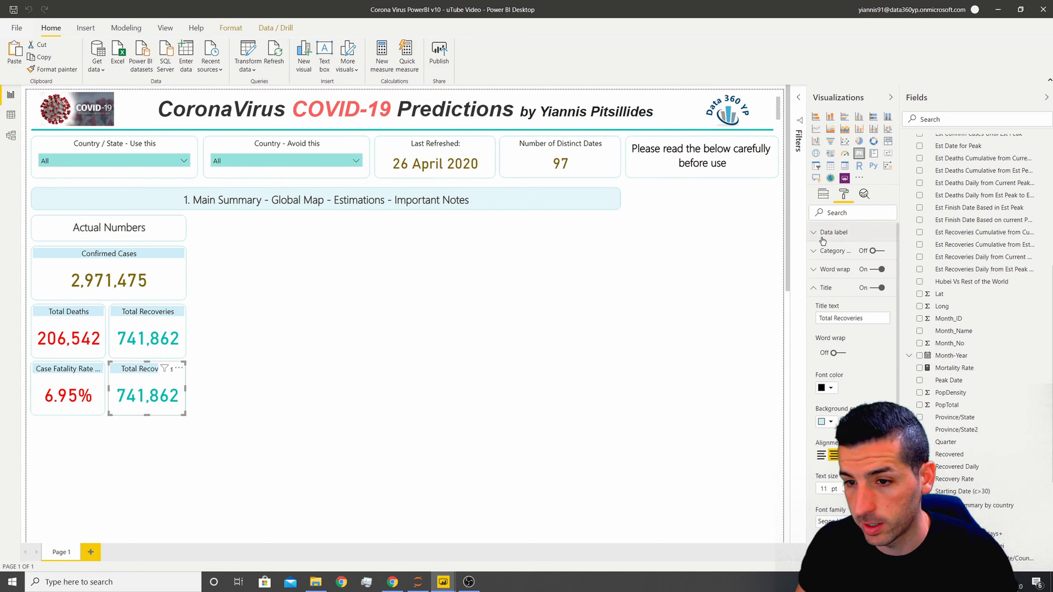
drag(873, 317, 818, 318)
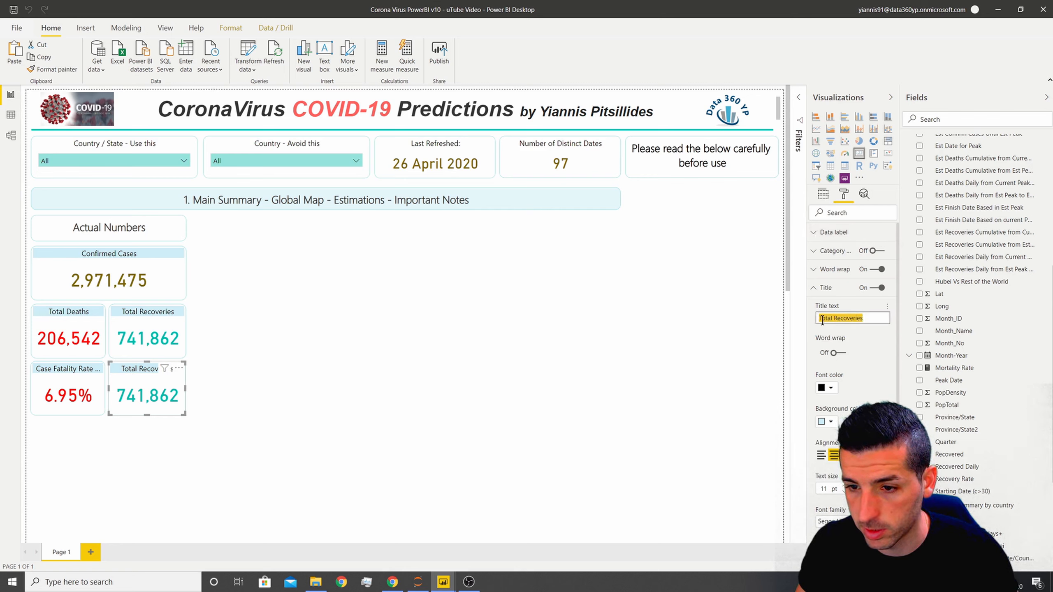
text(Re)
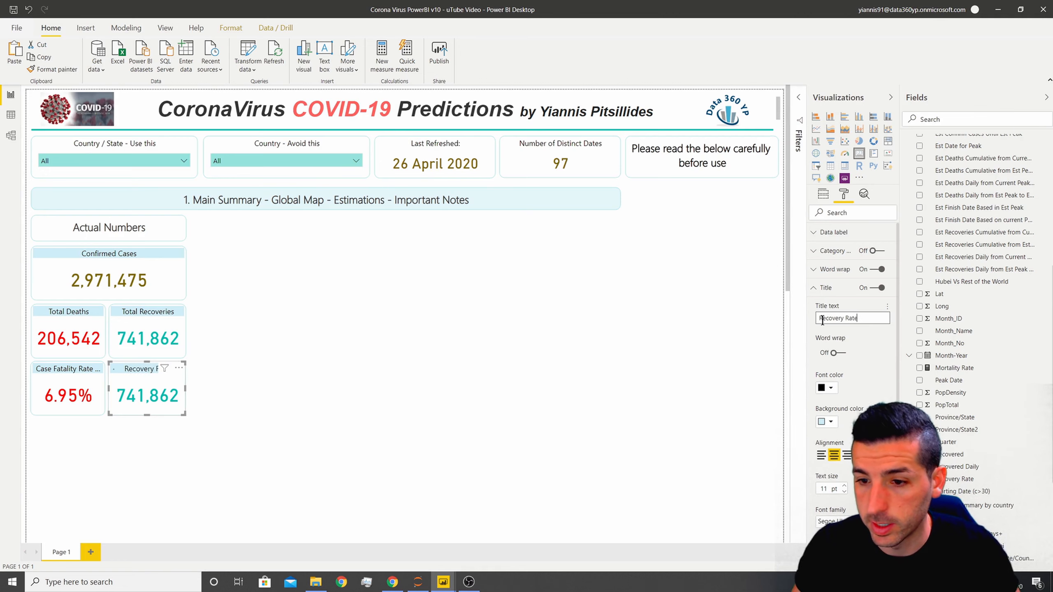
- Replace Recovered Daily with the Recovery Rate measure in the Recovery Rate card and format that measure as a percentage
click(826, 194)
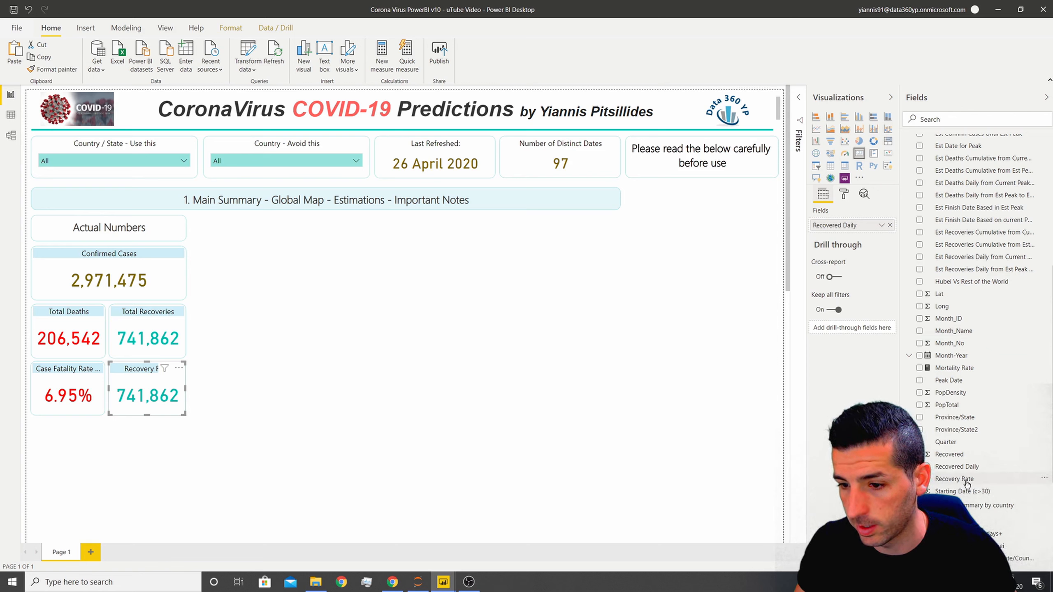
drag(958, 466, 867, 226)
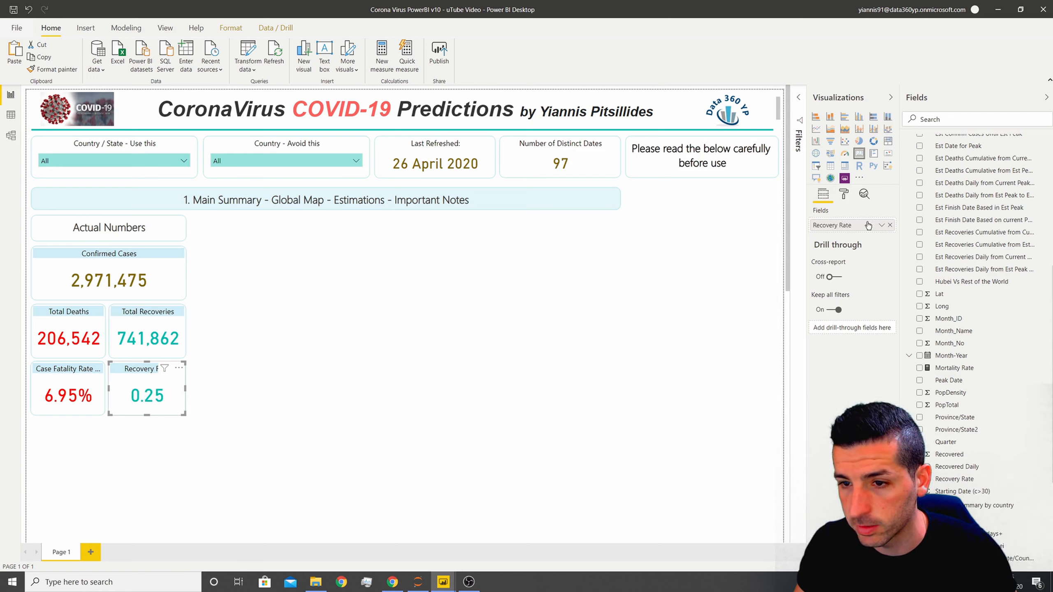
click(970, 480)
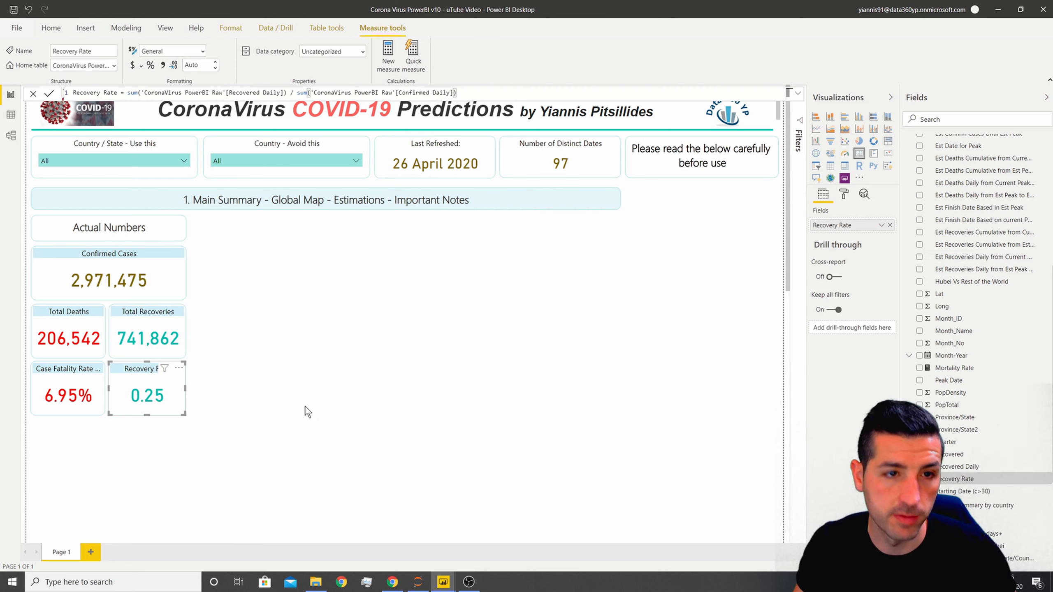
click(151, 65)
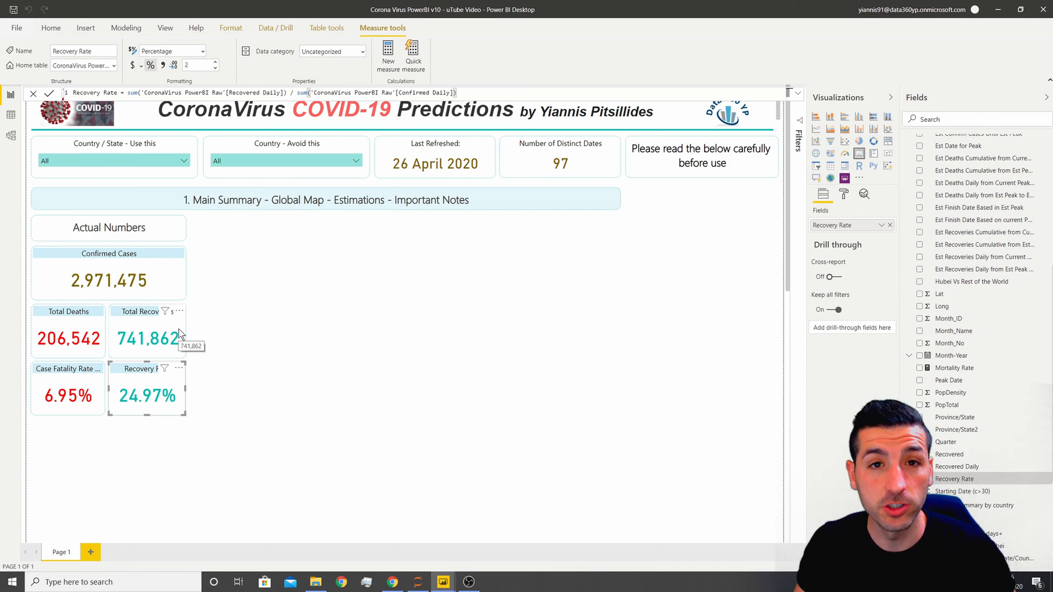
- Set the data label text size of the Total Deaths card to 25 pt
click(49, 312)
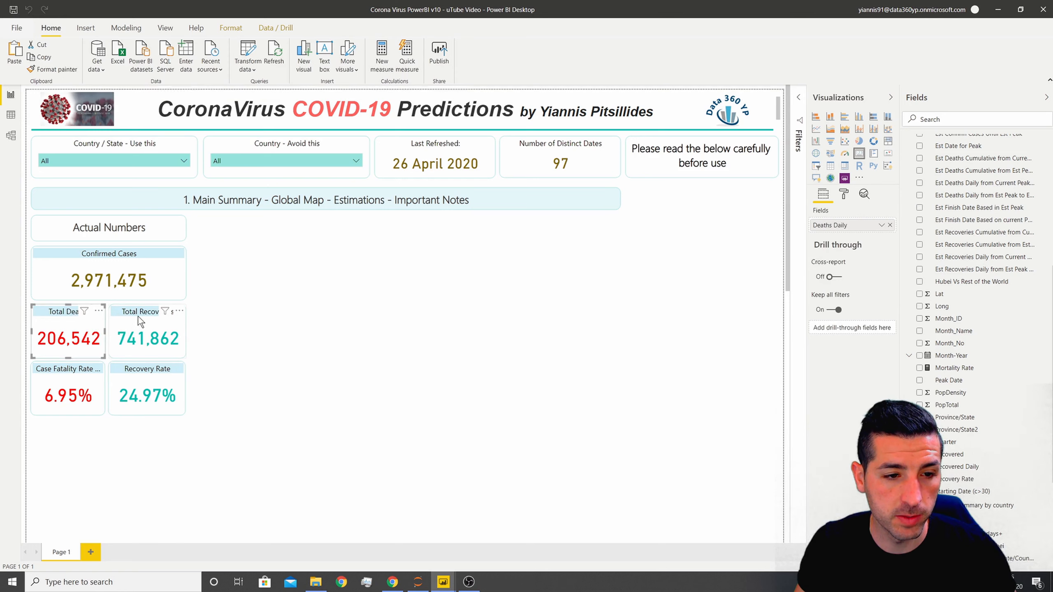
click(843, 194)
click(833, 232)
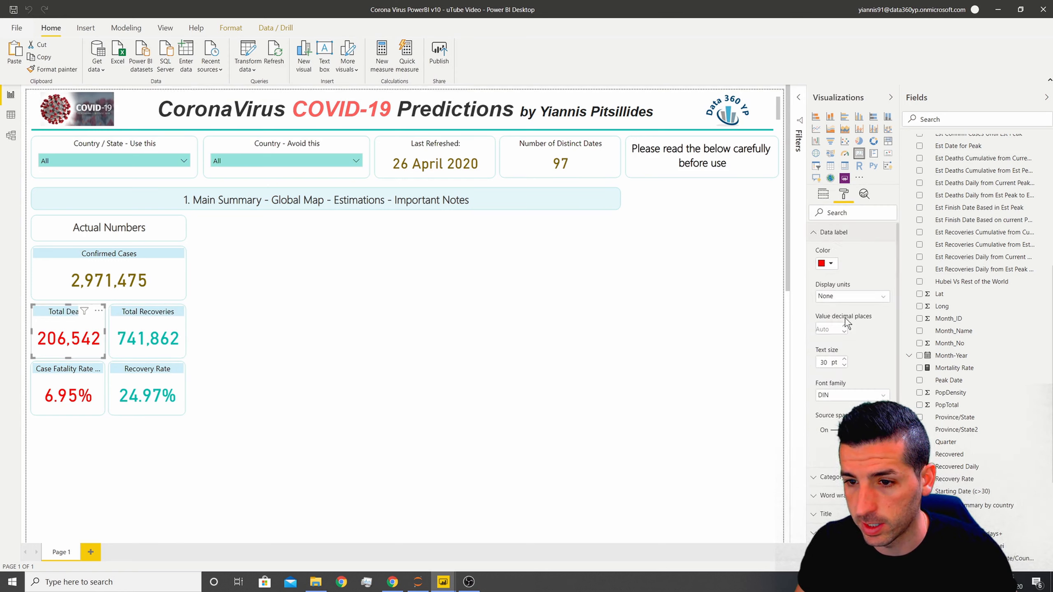
click(844, 365)
click(844, 364)
click(844, 365)
click(844, 365)
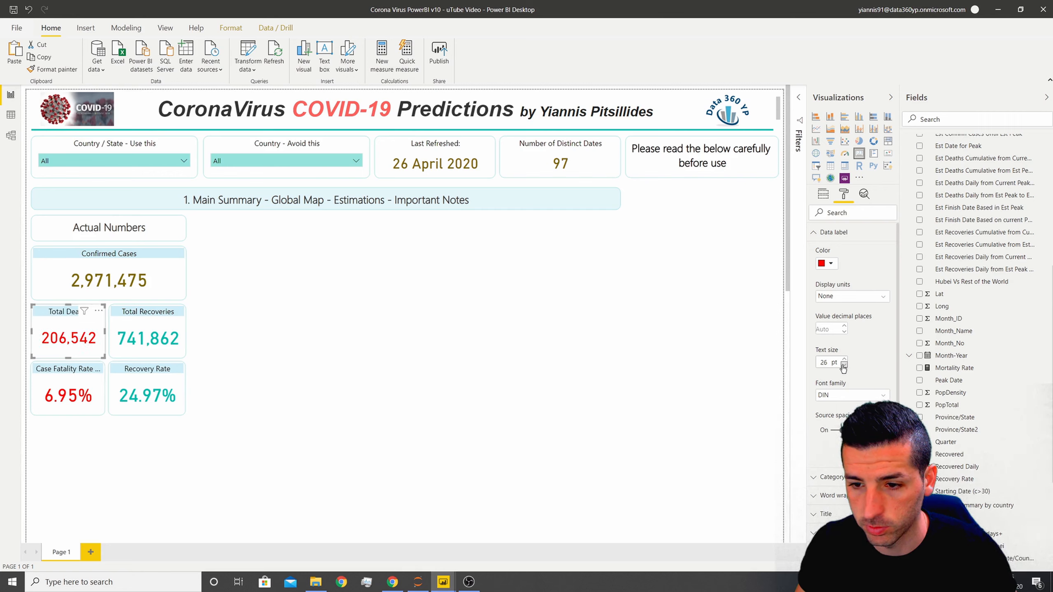
click(844, 365)
- Set the data label text size of the Total Recoveries card to 25 pt
click(124, 318)
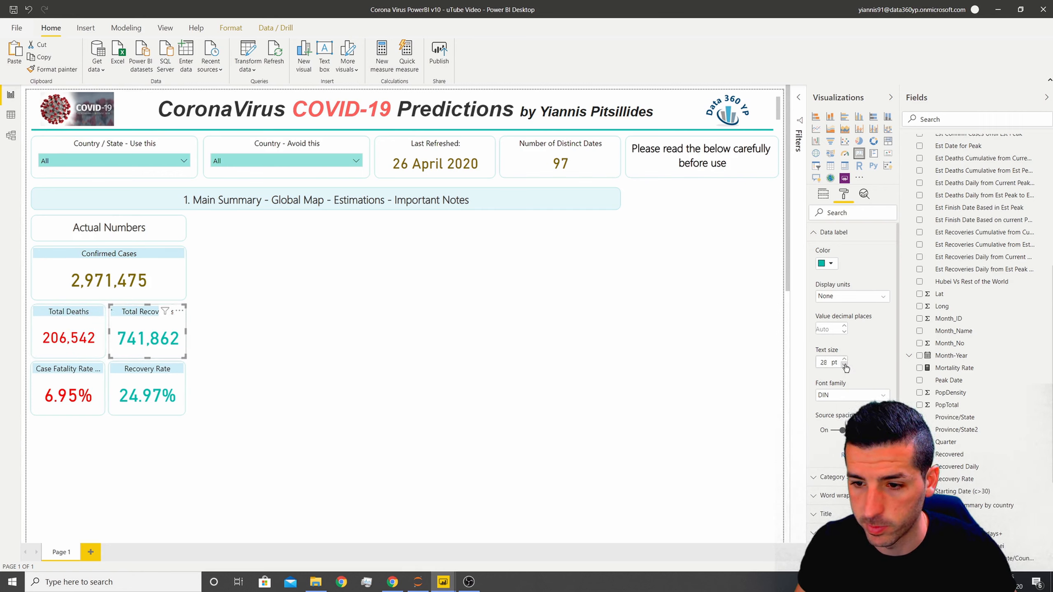
click(843, 365)
click(844, 365)
click(844, 365)
click(844, 364)
click(844, 365)
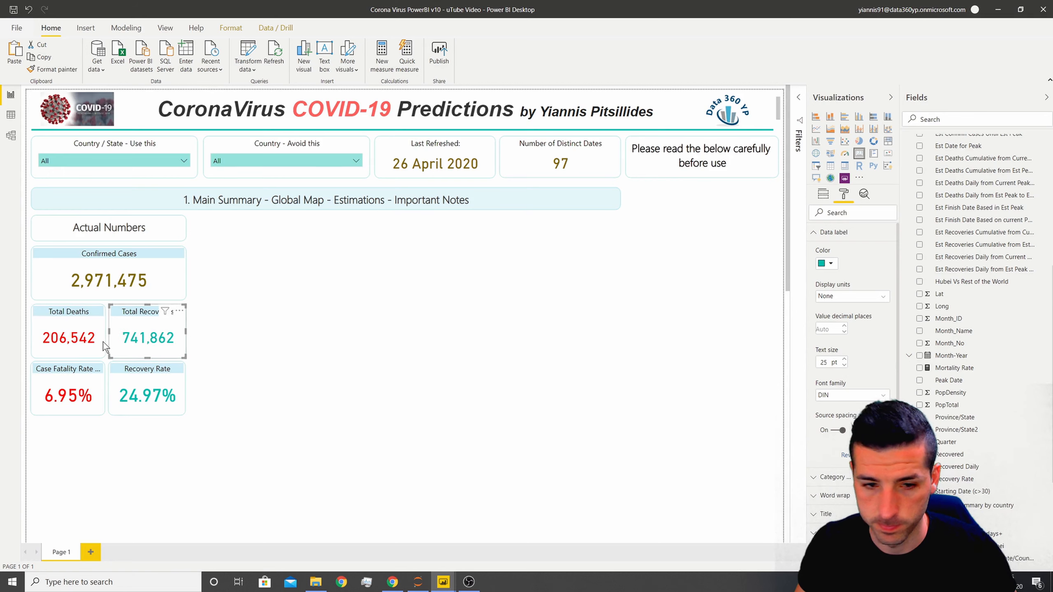
- Reduce the data label text size of the Recovery Rate and Case Fatality Rate cards to match the cards above them
click(137, 367)
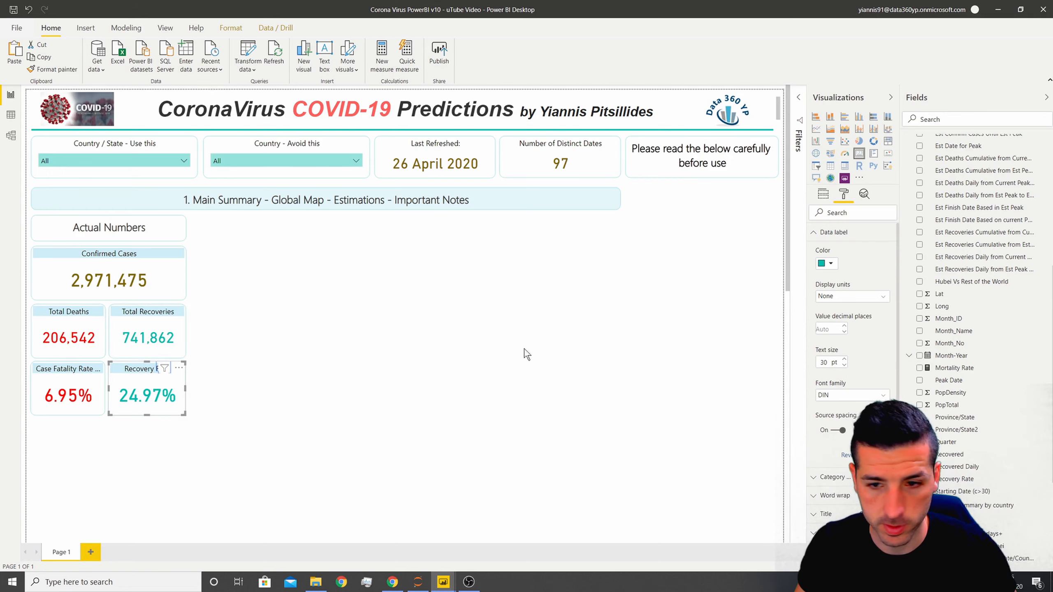
click(844, 365)
click(844, 364)
click(844, 365)
click(844, 365)
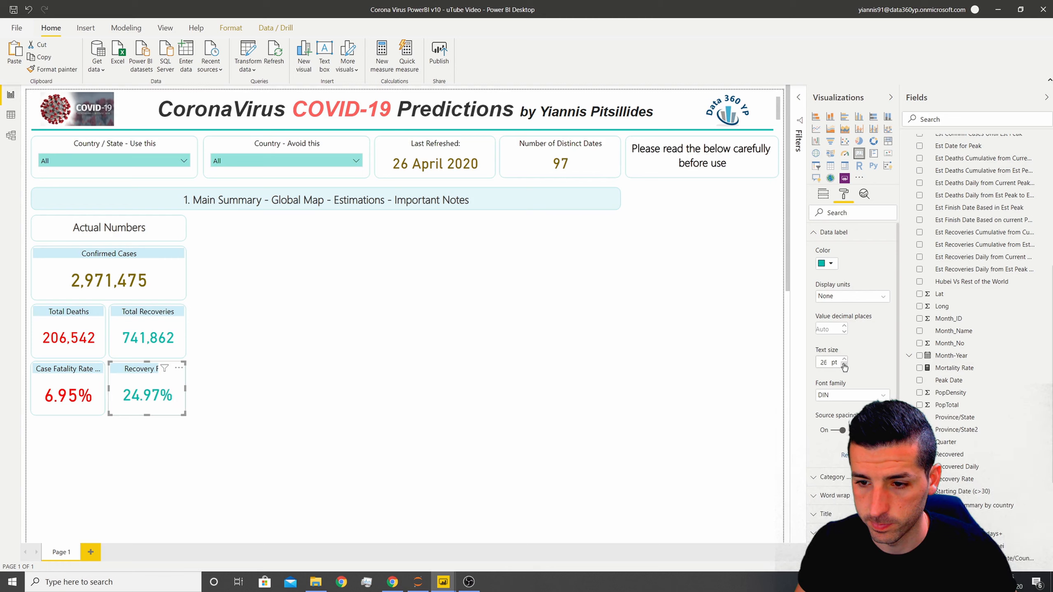
click(62, 372)
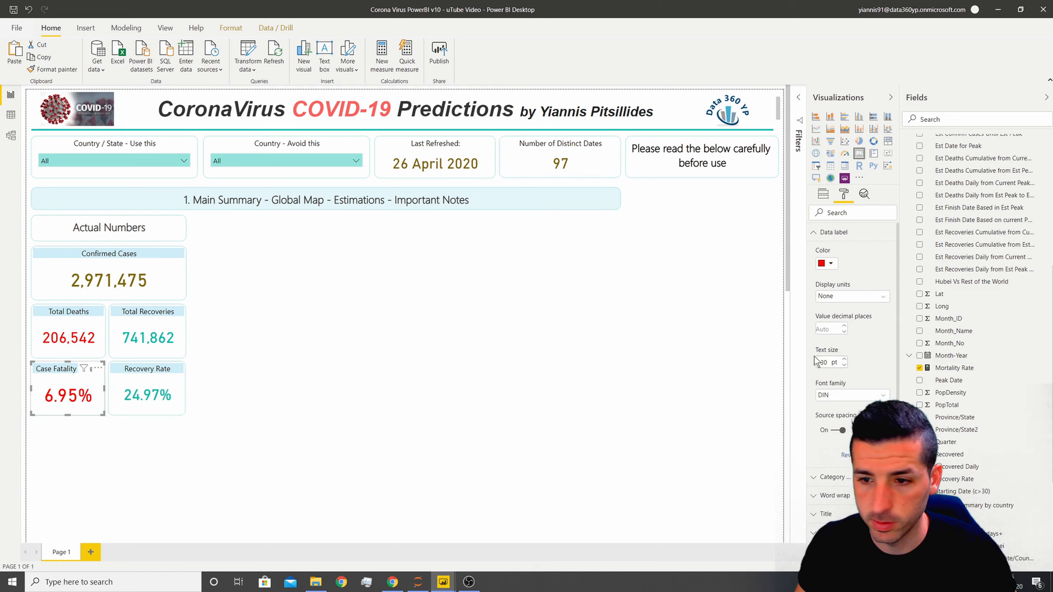
click(843, 365)
click(843, 365)
click(843, 365)
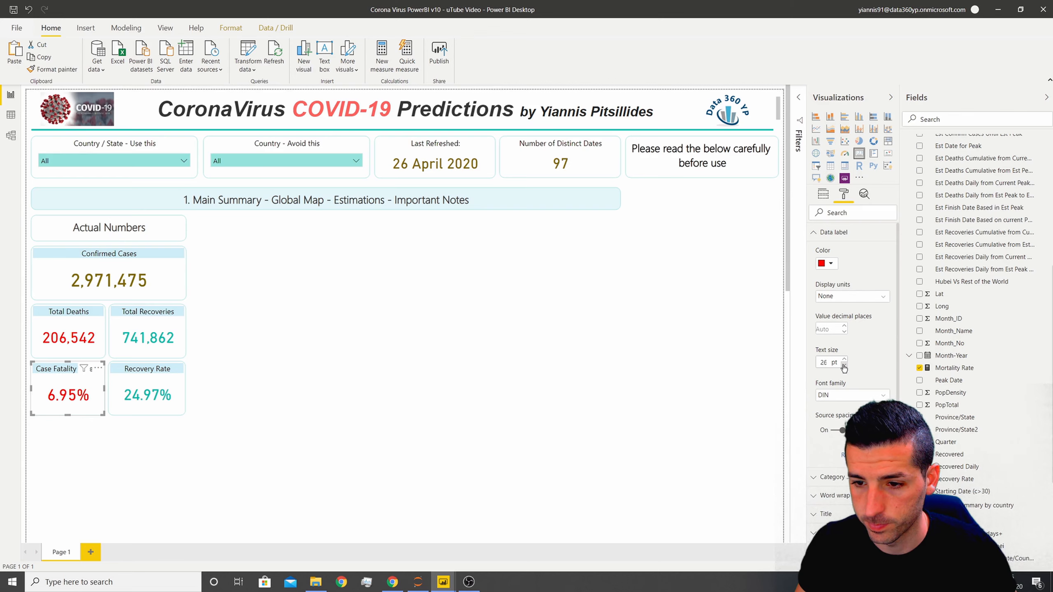
- Add a map visual beside the Actual Numbers cards and enlarge it to span the full height of the card block
click(350, 278)
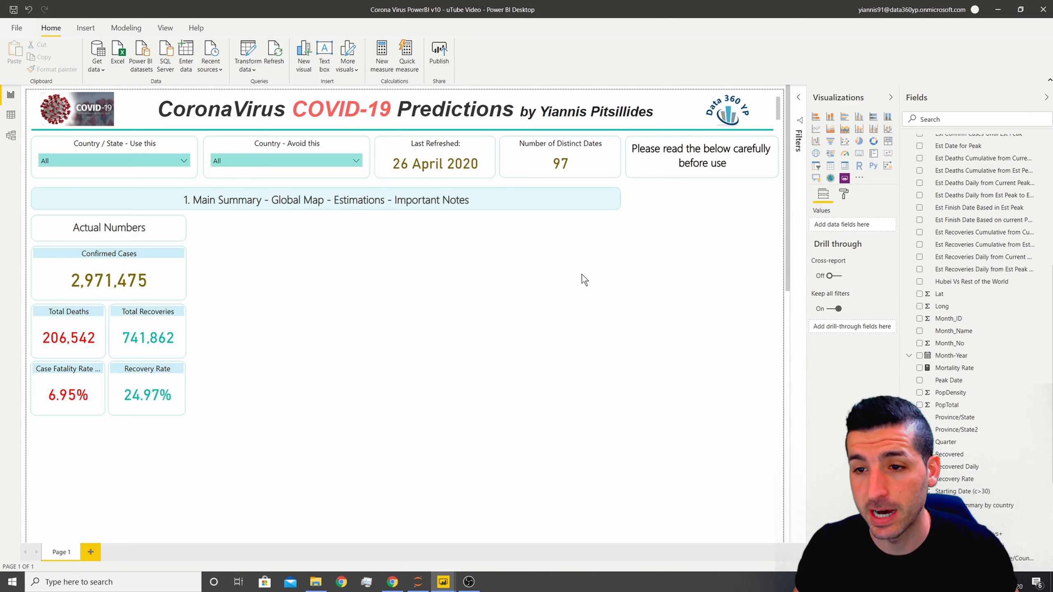
click(815, 153)
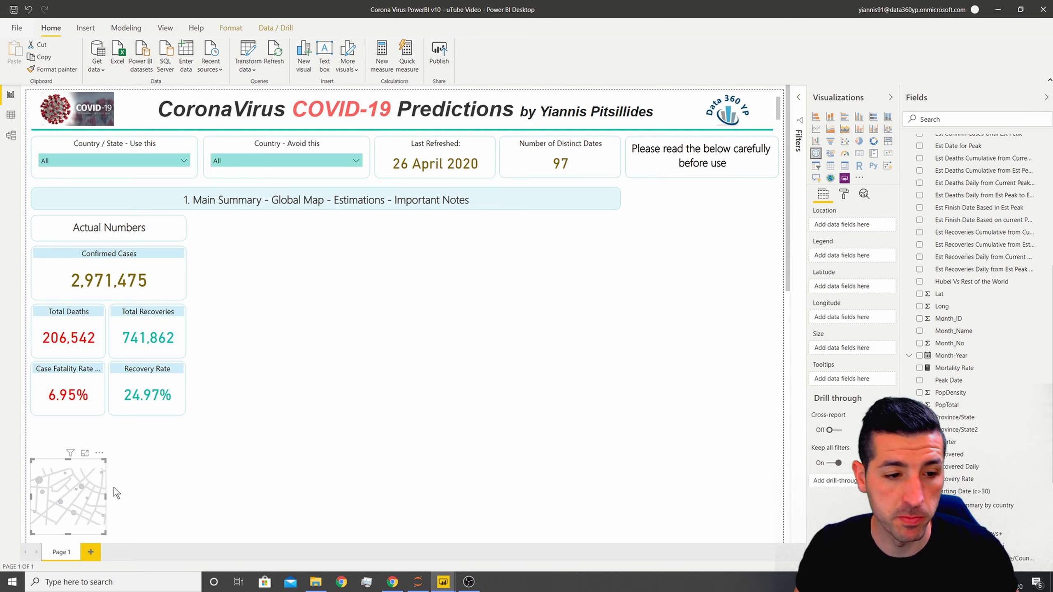
drag(113, 487, 241, 245)
drag(260, 289, 405, 418)
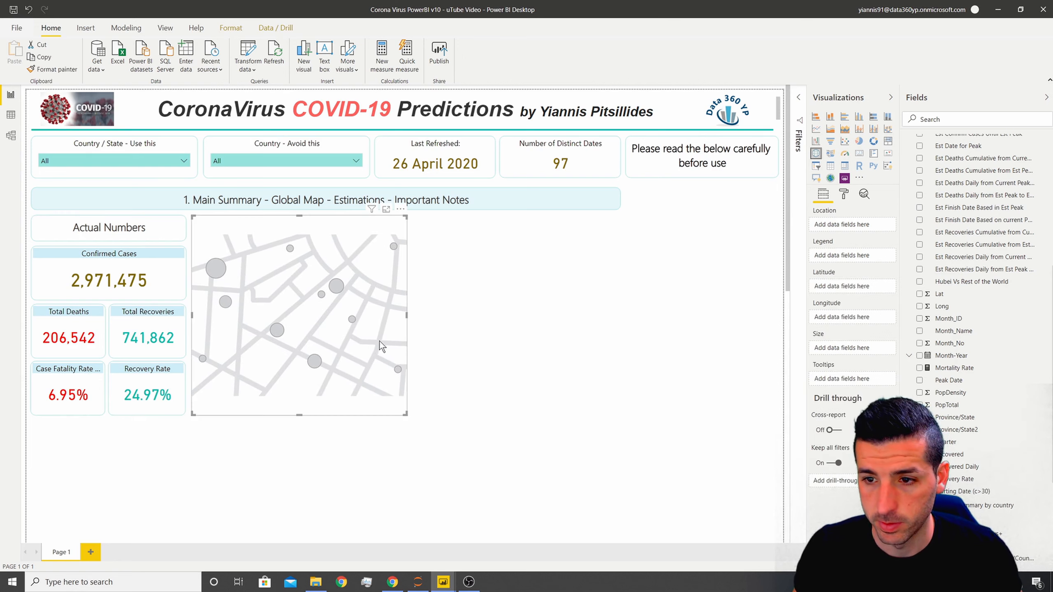
- Assign the Province/State field from the CoronaVirus PowerBI Raw table as the map's location
click(945, 121)
text(prov)
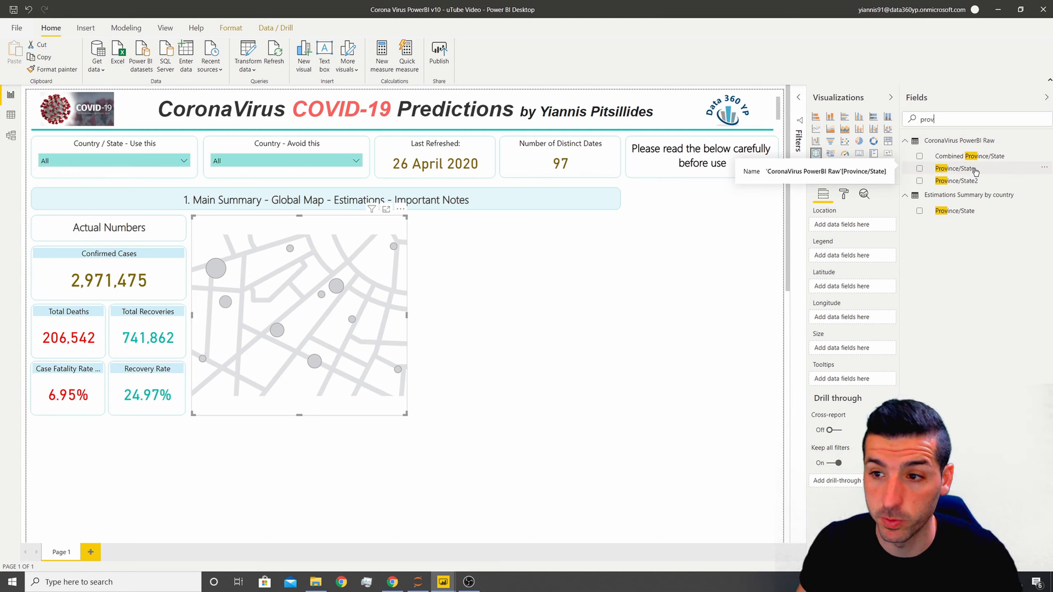
drag(975, 172, 854, 227)
- Assign the Lat field from the CoronaVirus PowerBI Raw table as the map's latitude
drag(937, 118, 913, 125)
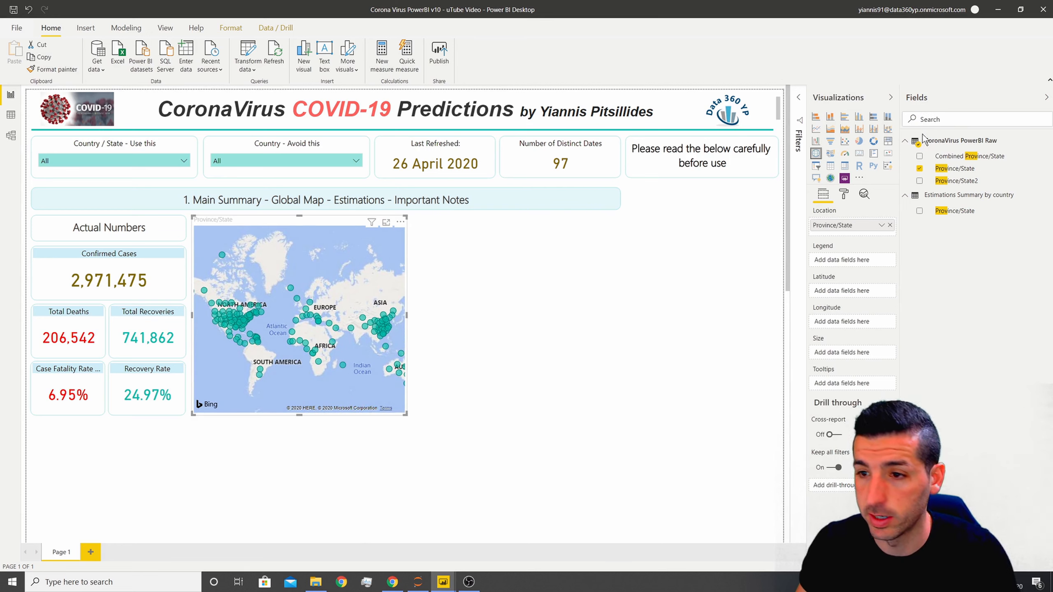
key(BackSpace)
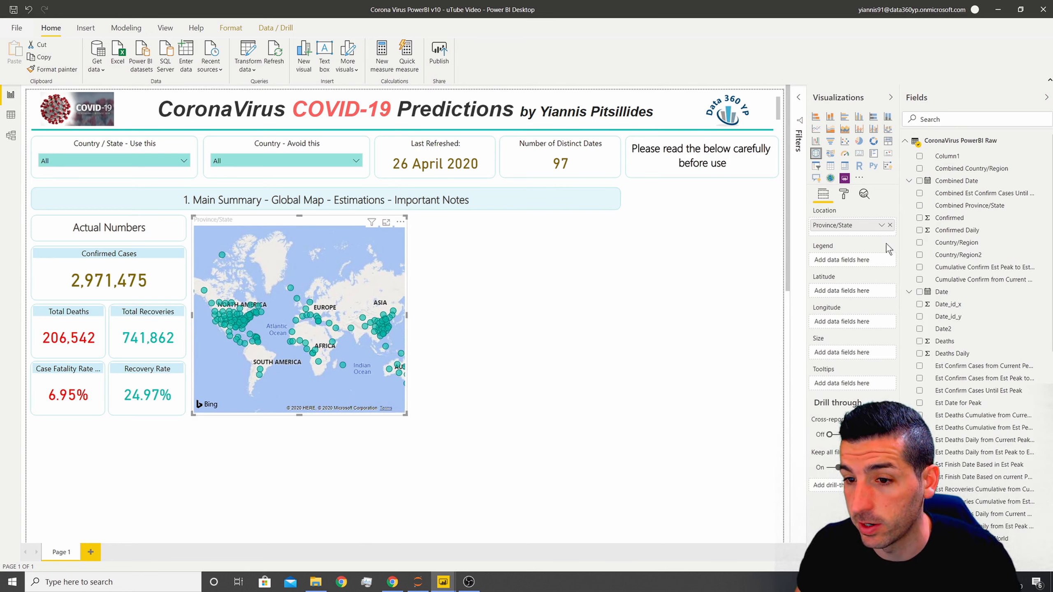
click(940, 119)
text(lat)
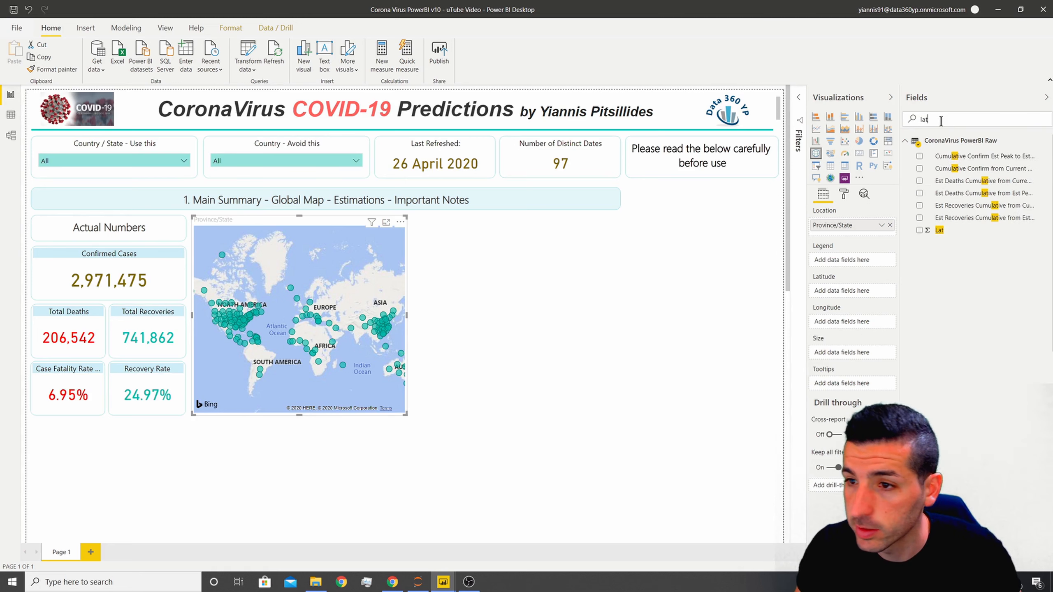
drag(939, 230, 880, 293)
click(879, 293)
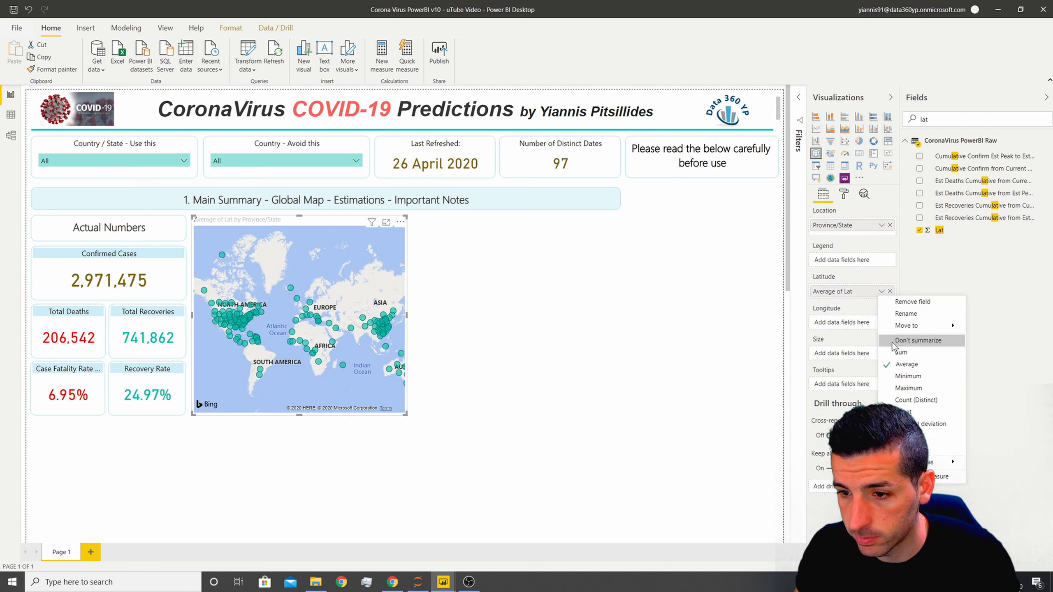
- Assign the Long field from the CoronaVirus PowerBI Raw table as the map's longitude
drag(904, 120, 887, 120)
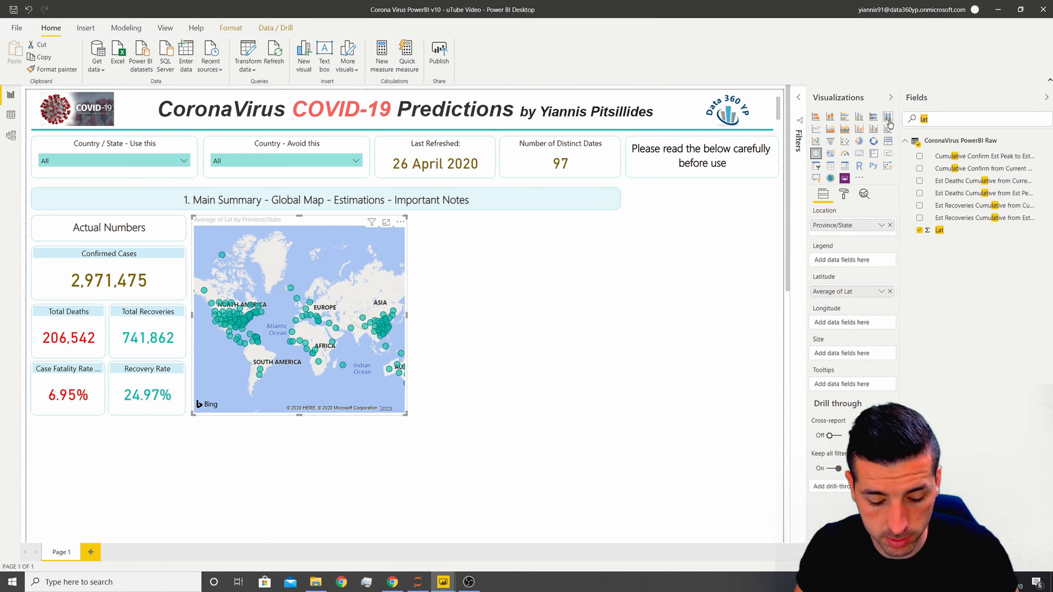
text(lon)
drag(941, 156, 850, 323)
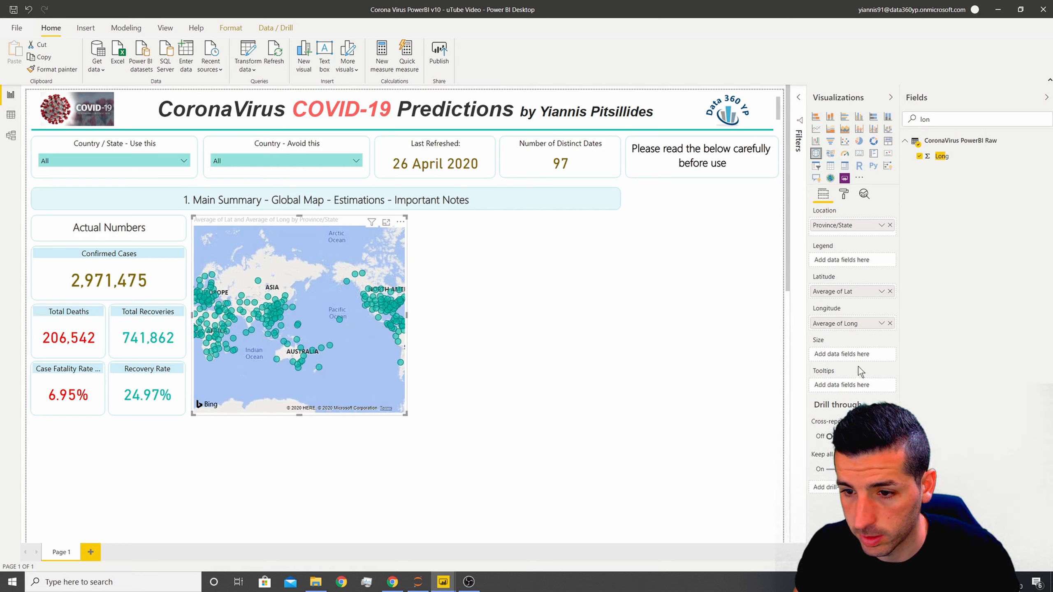
- Size the map bubbles by the Confirmed Daily field
drag(930, 119, 912, 119)
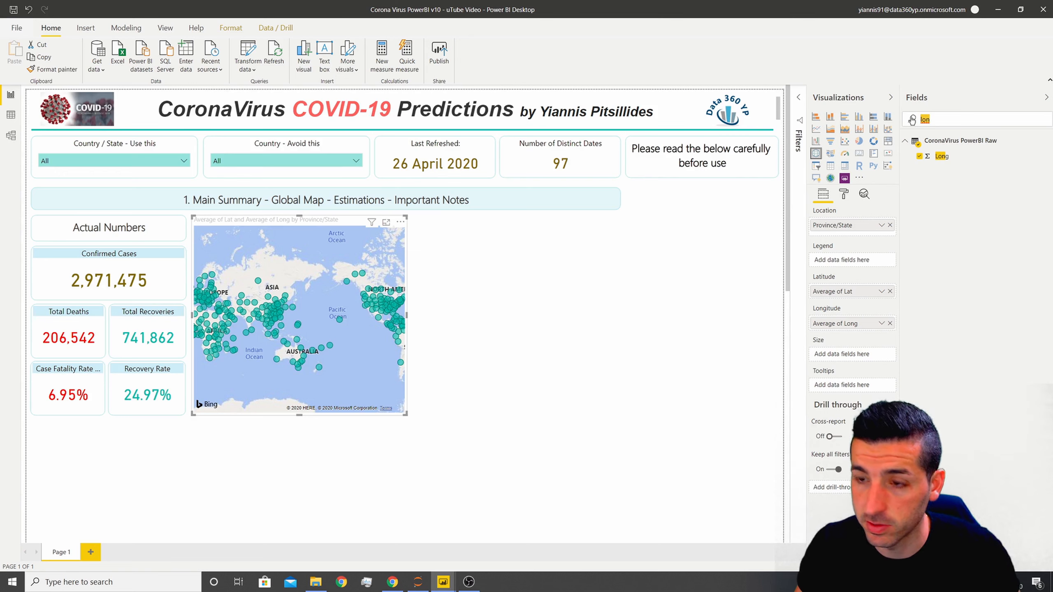
text(conf)
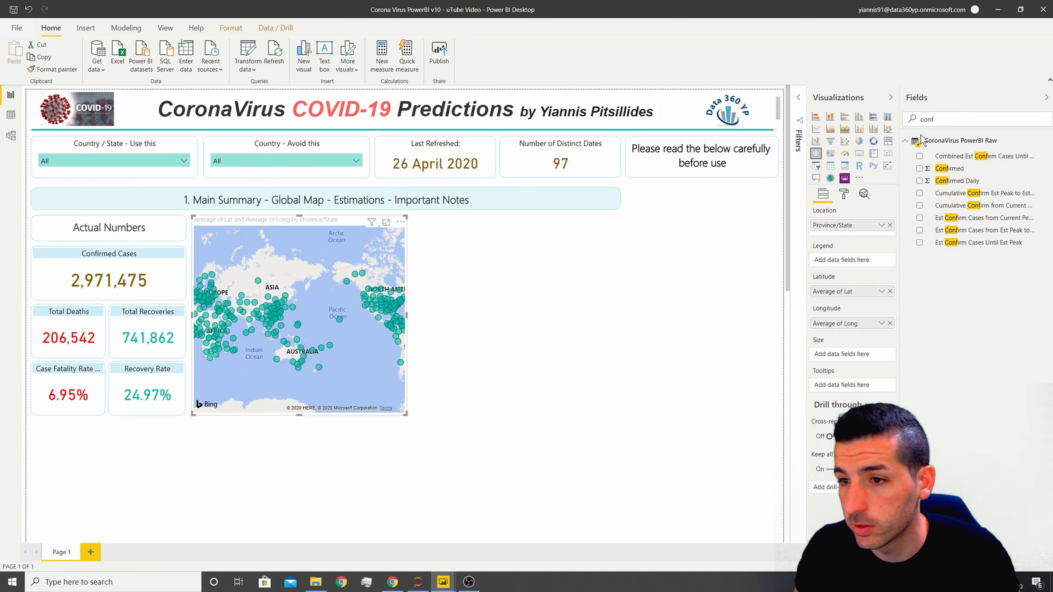
drag(953, 181, 849, 354)
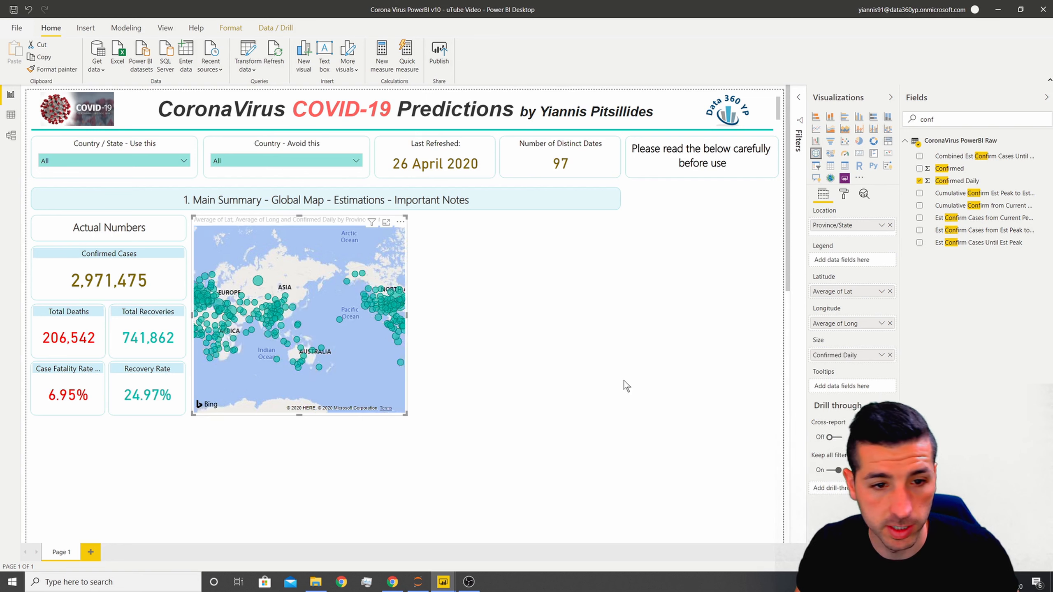
- Set the map's title text to "COVID-19 Confirm Cases Map"
click(848, 201)
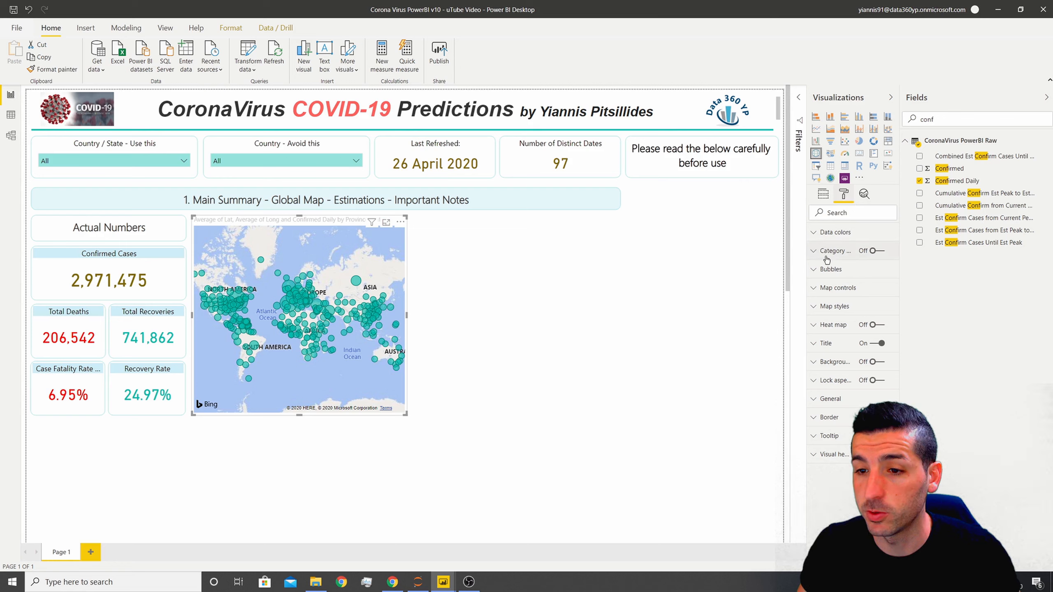
click(826, 343)
key(ctrl+a)
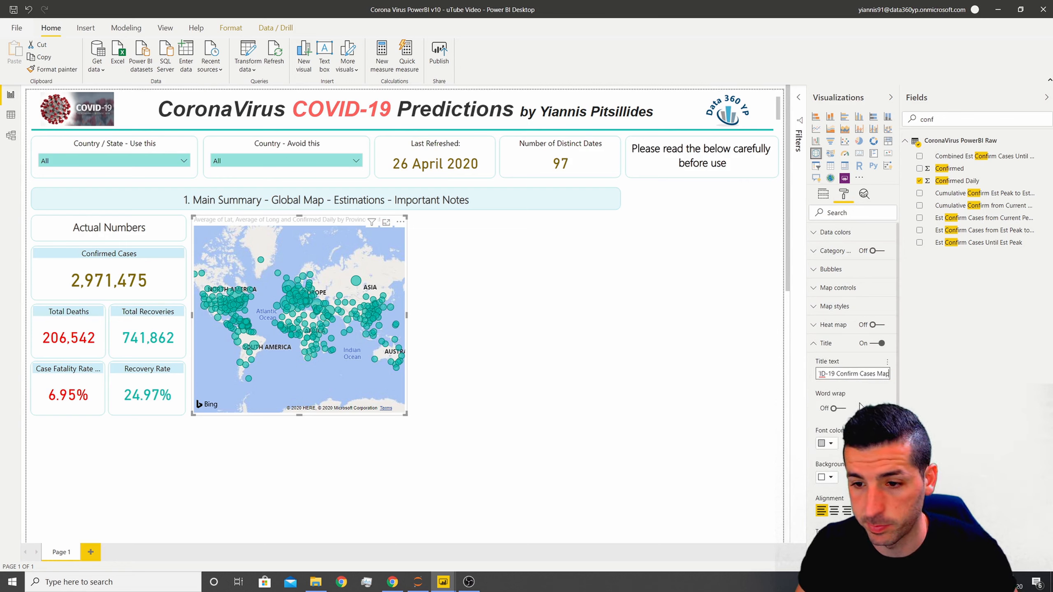
key(Return)
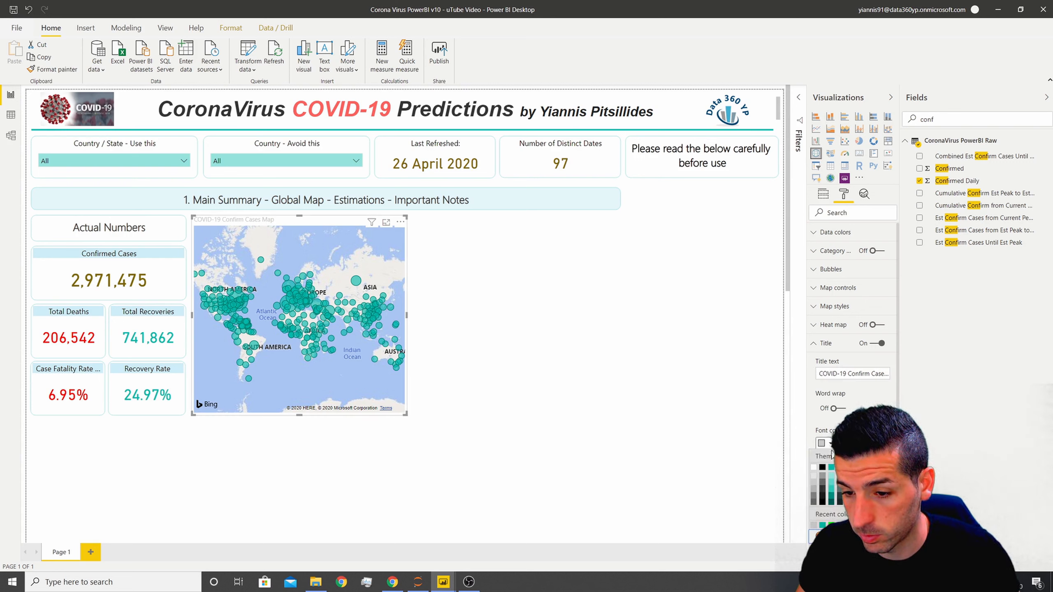
- Format the map title with black font, centre alignment, 13 pt text size and a light blue background
click(823, 467)
click(834, 508)
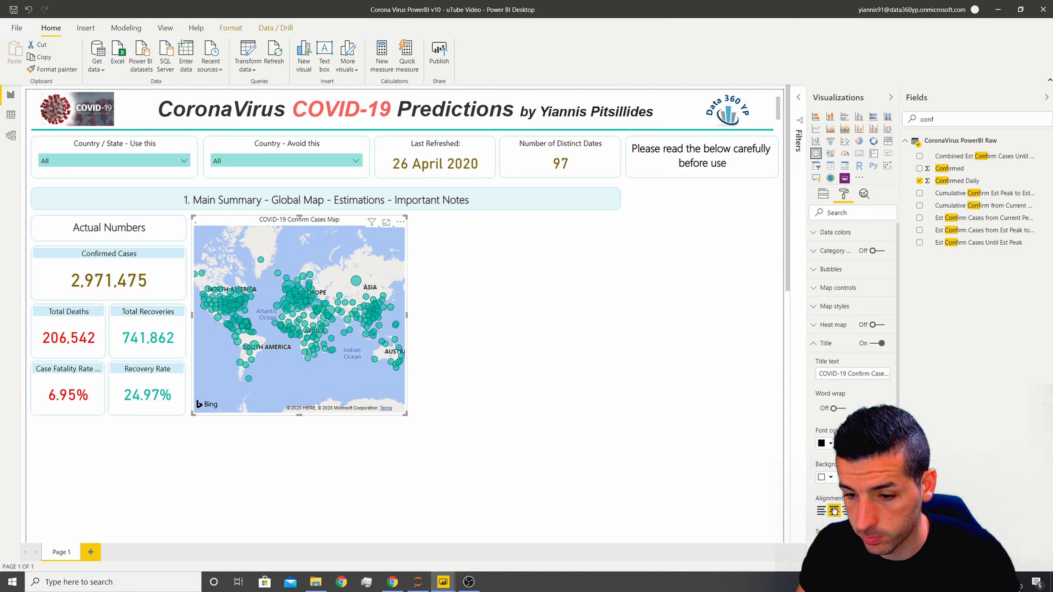
scroll(837, 499, down, 2)
click(844, 492)
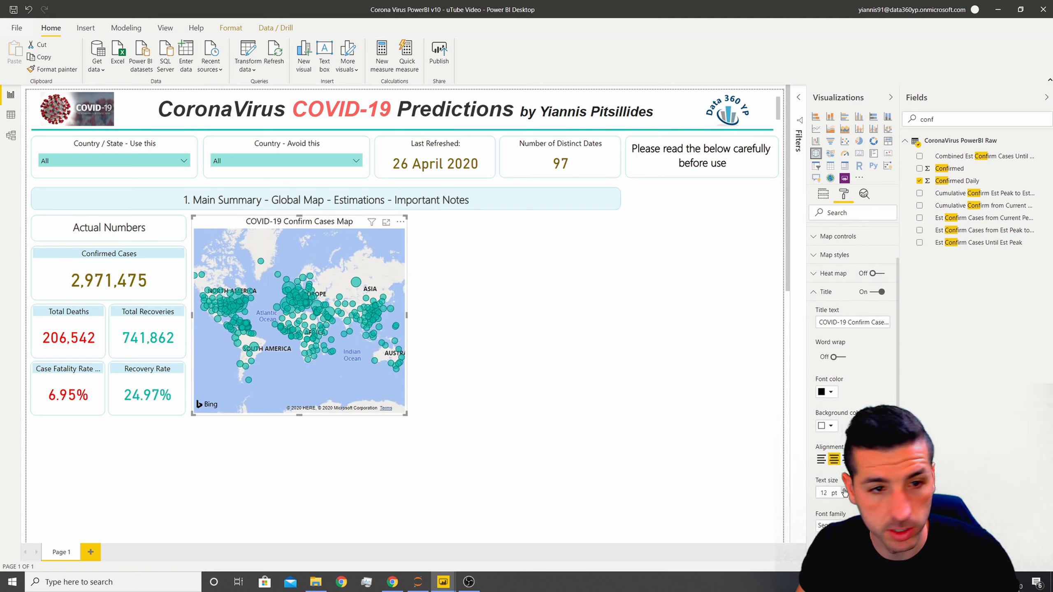
click(844, 491)
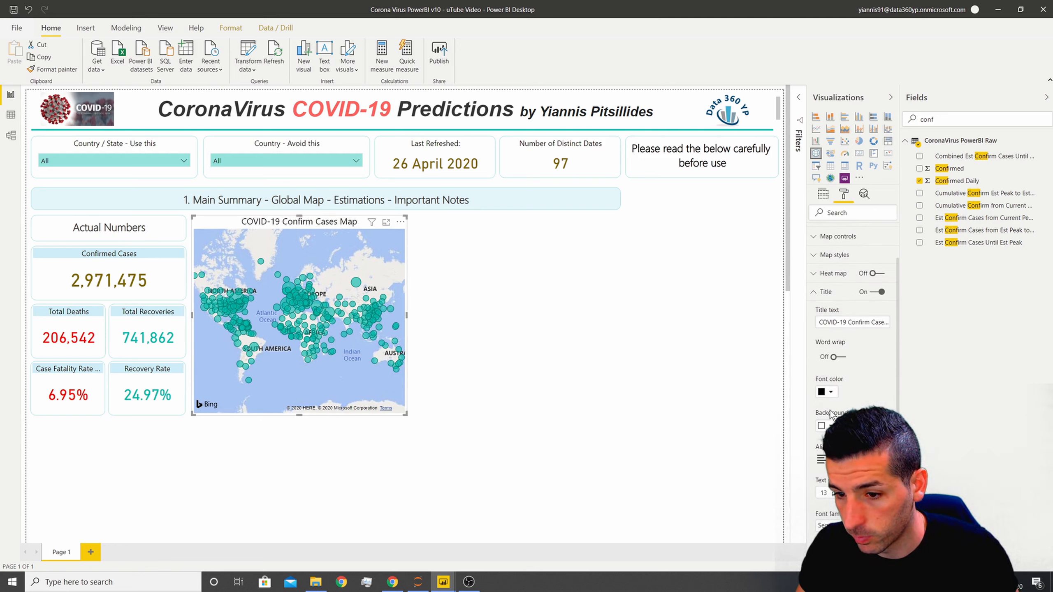
click(826, 425)
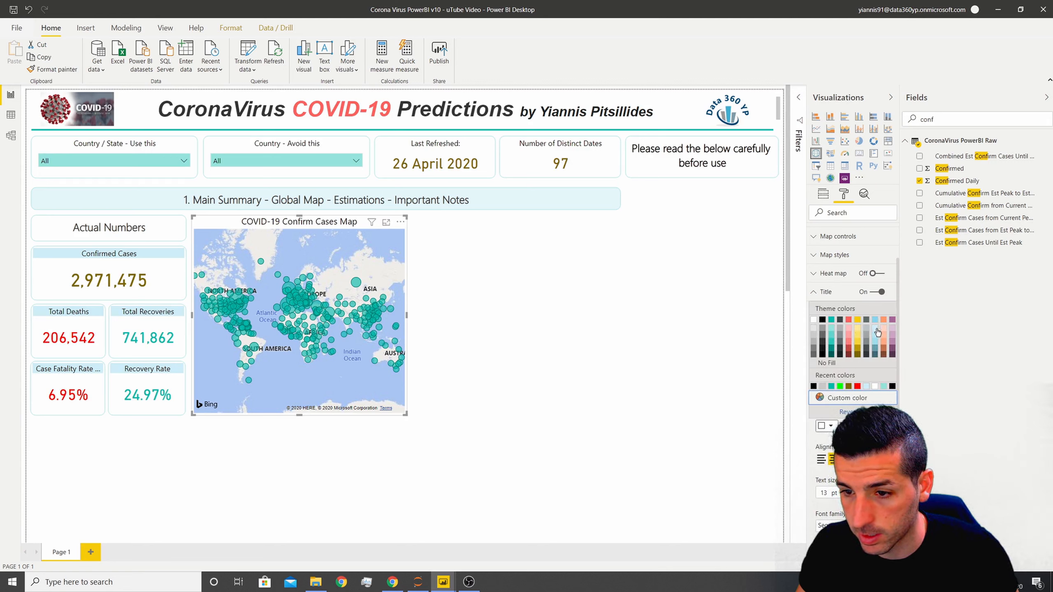
click(877, 332)
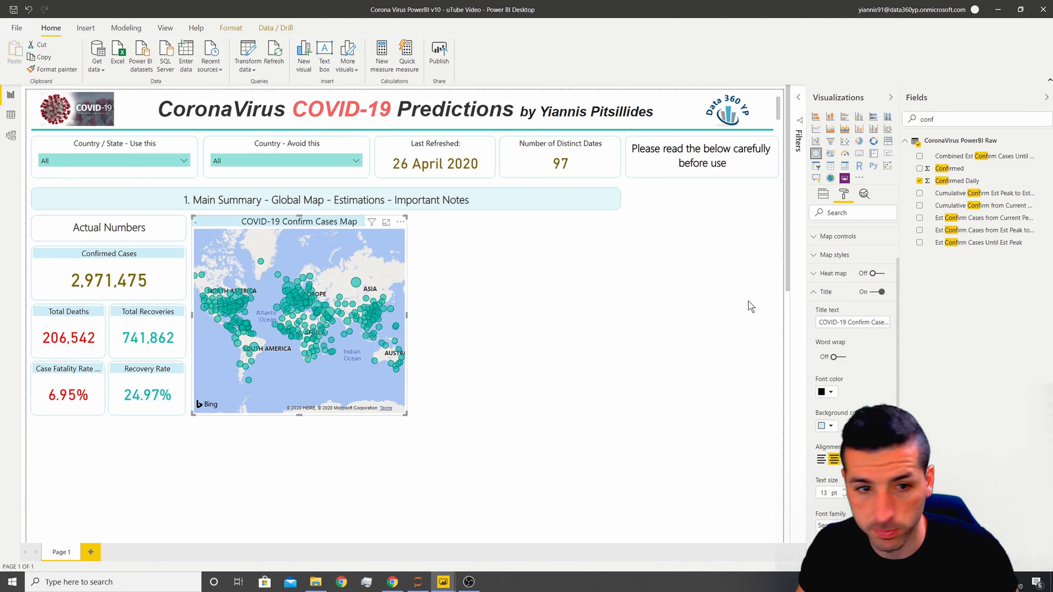
- Copy the Confirmed Cases card's formatting onto the COVID-19 Confirm Cases Map with Format Painter
click(491, 319)
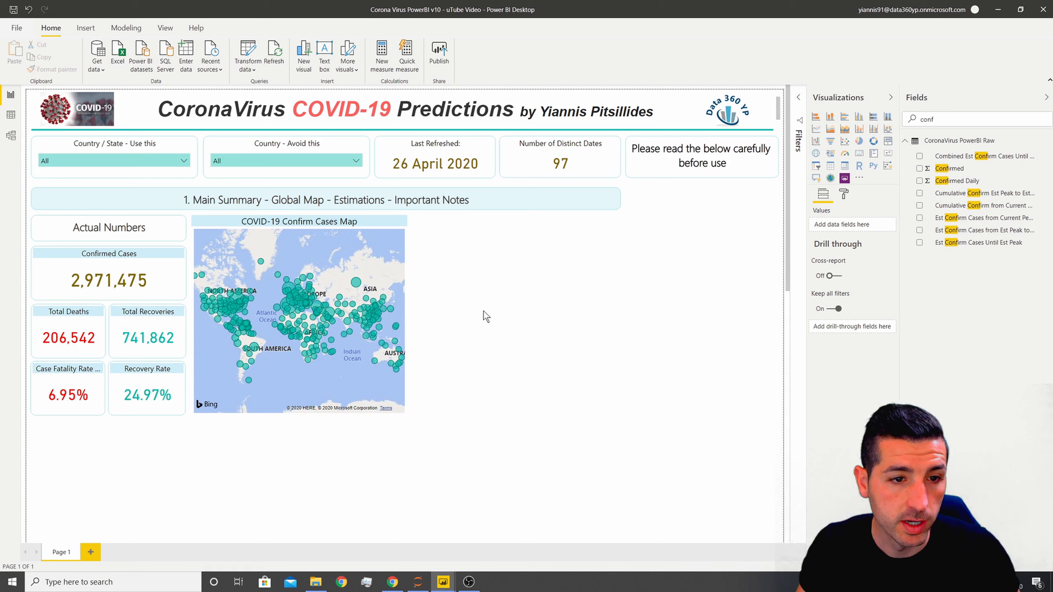
click(133, 258)
click(56, 69)
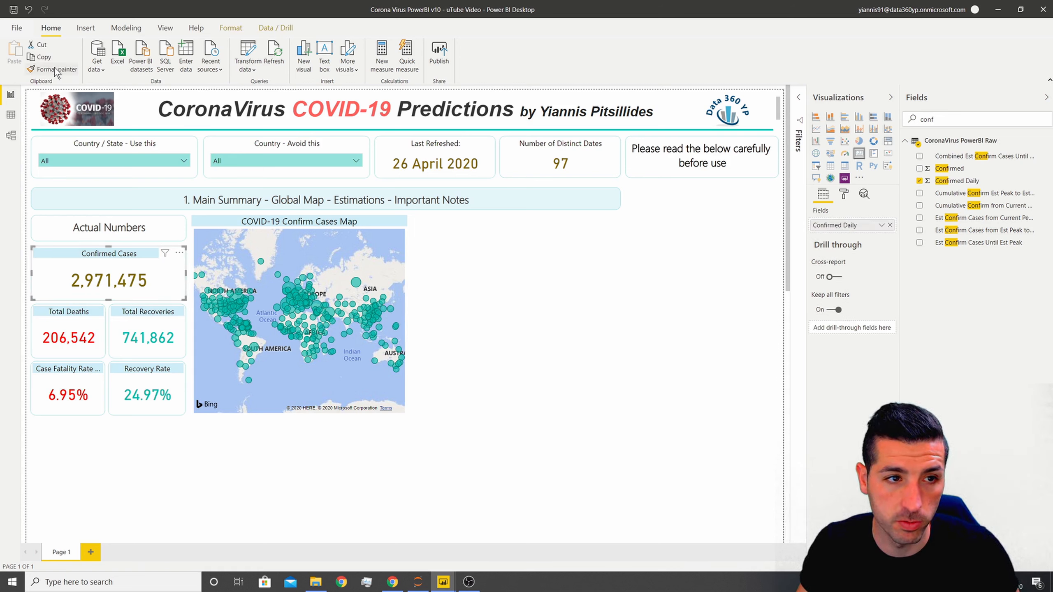
click(240, 224)
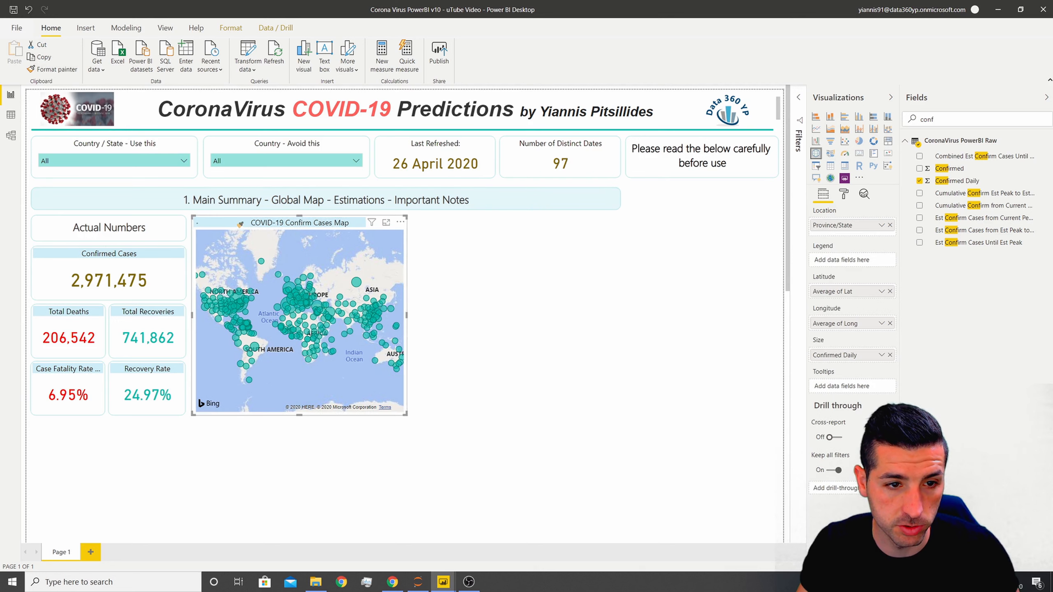
click(500, 327)
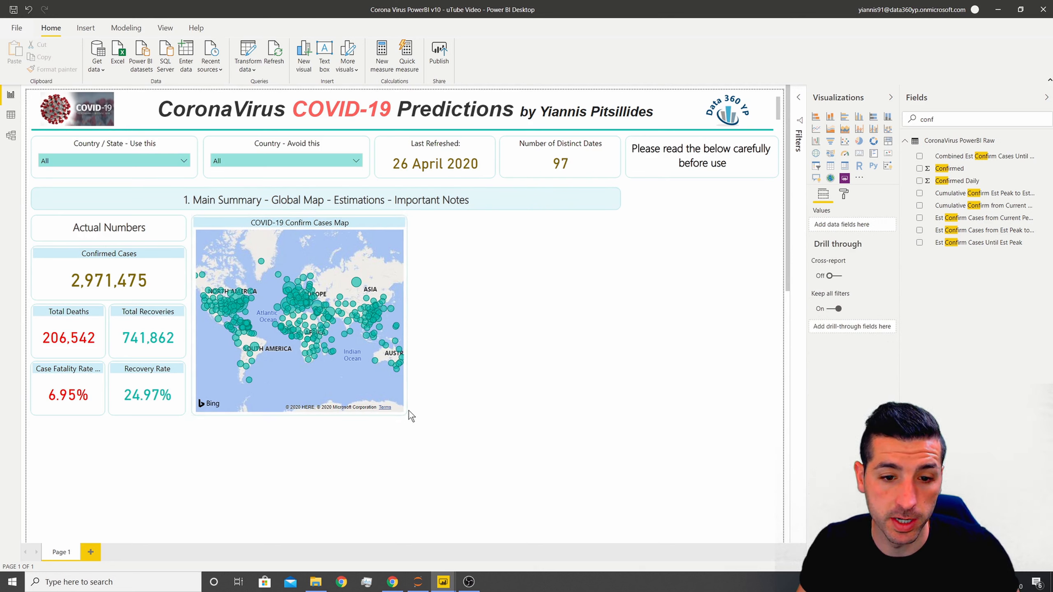
- Reduce the bubble size on the COVID-19 Confirm Cases Map
click(305, 229)
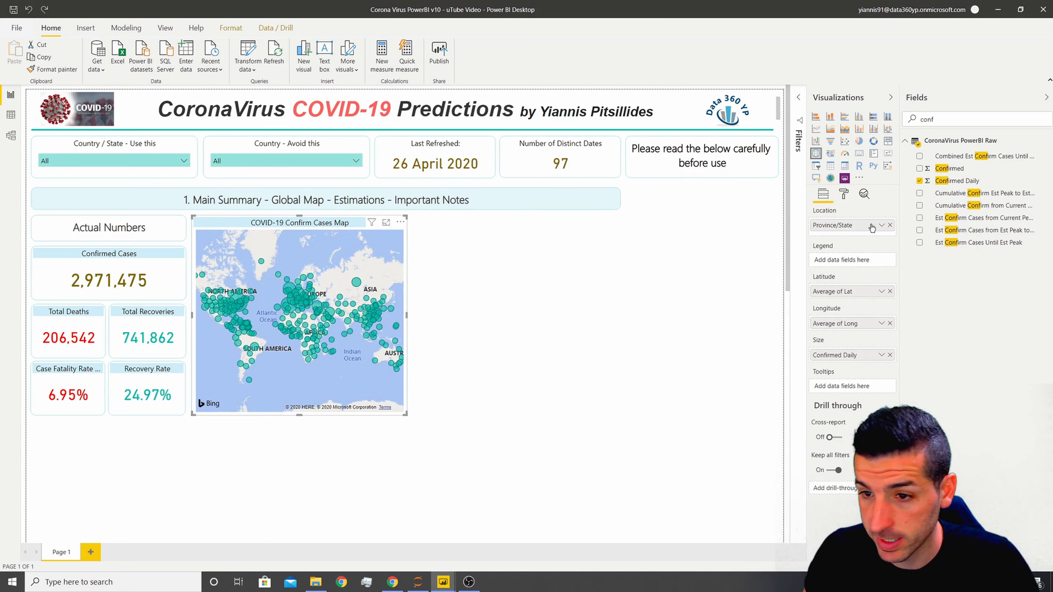
click(844, 194)
click(830, 268)
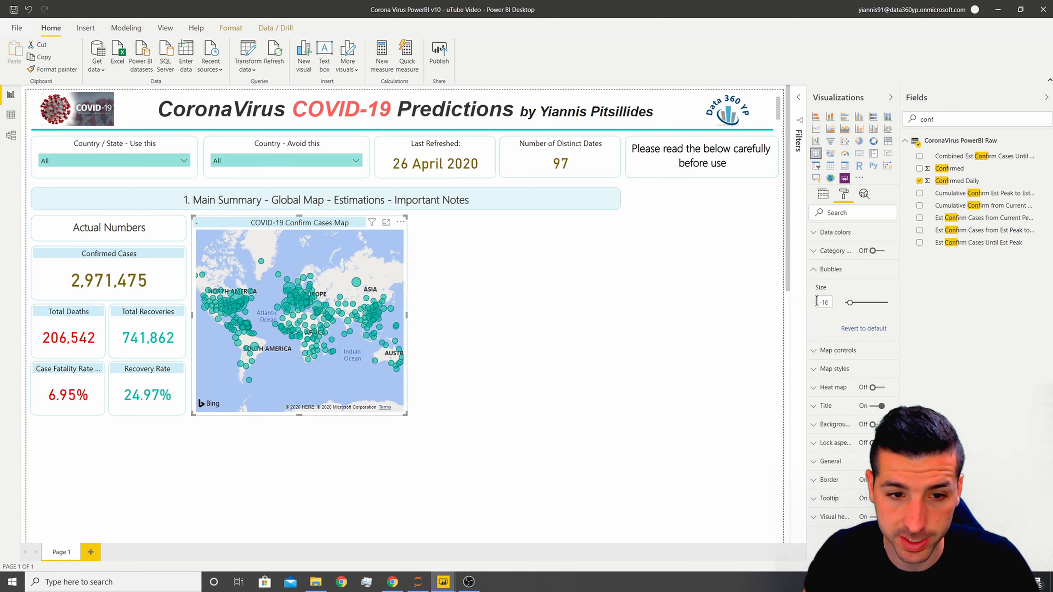
click(830, 270)
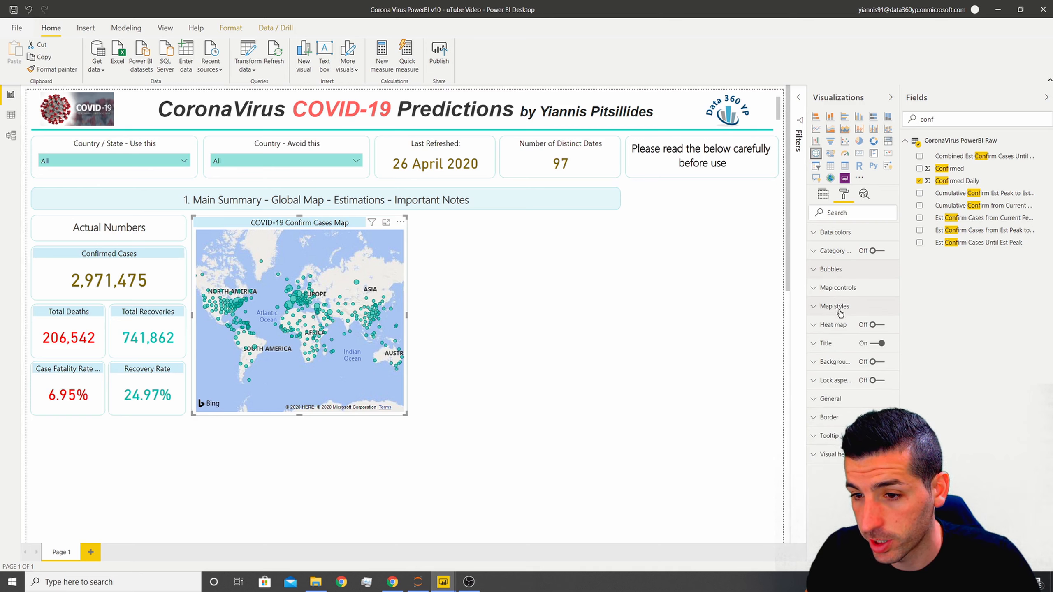
- Set the theme of the confirmed cases map to Light
click(839, 310)
click(846, 336)
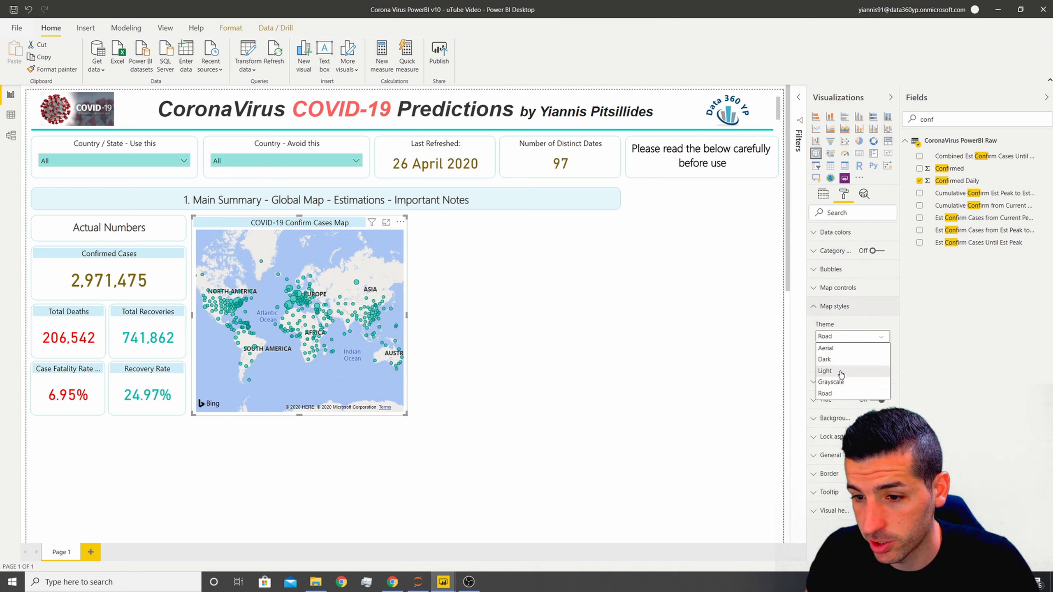
click(840, 371)
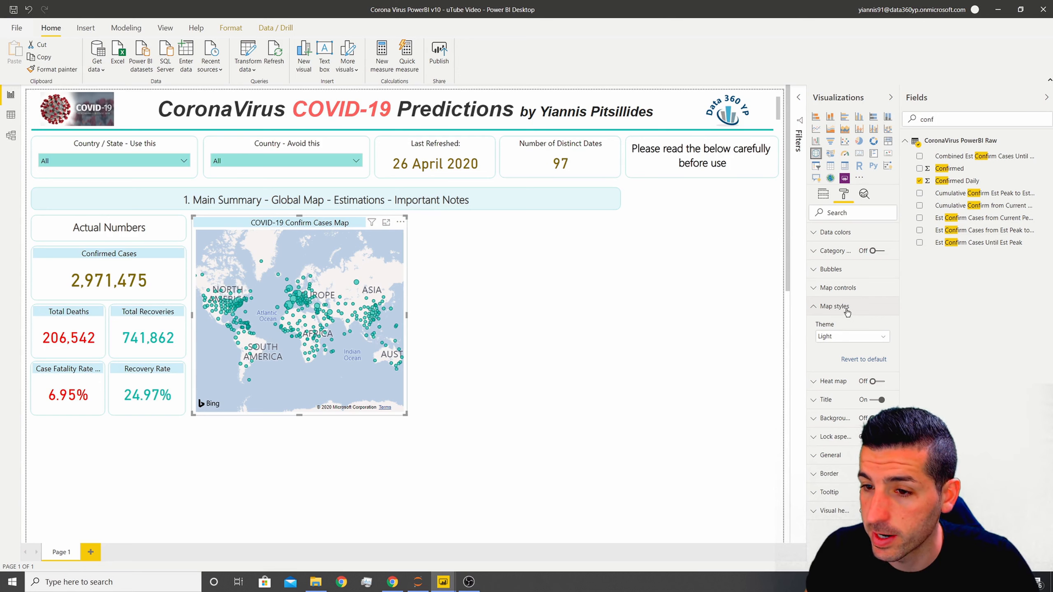
click(846, 309)
- Set the map's default data color to light yellow and turn on Show all for individual location colors
click(833, 234)
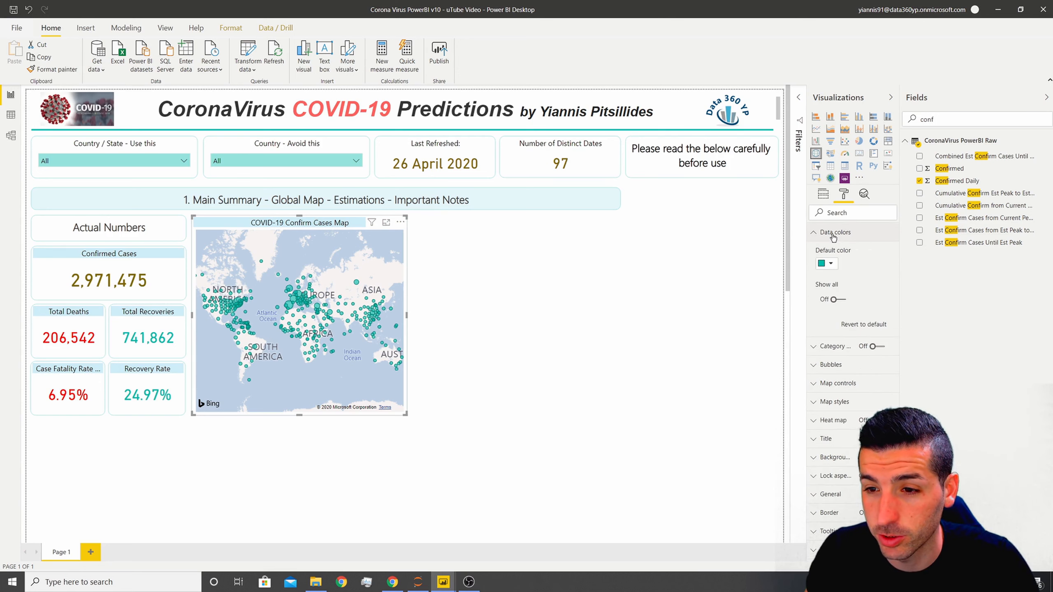
click(831, 263)
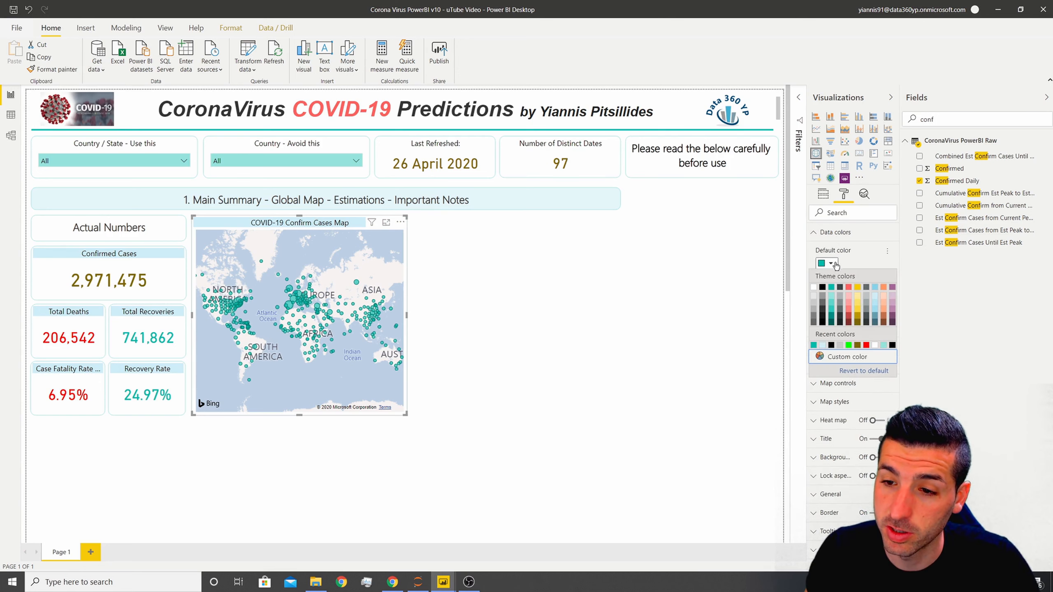
click(859, 303)
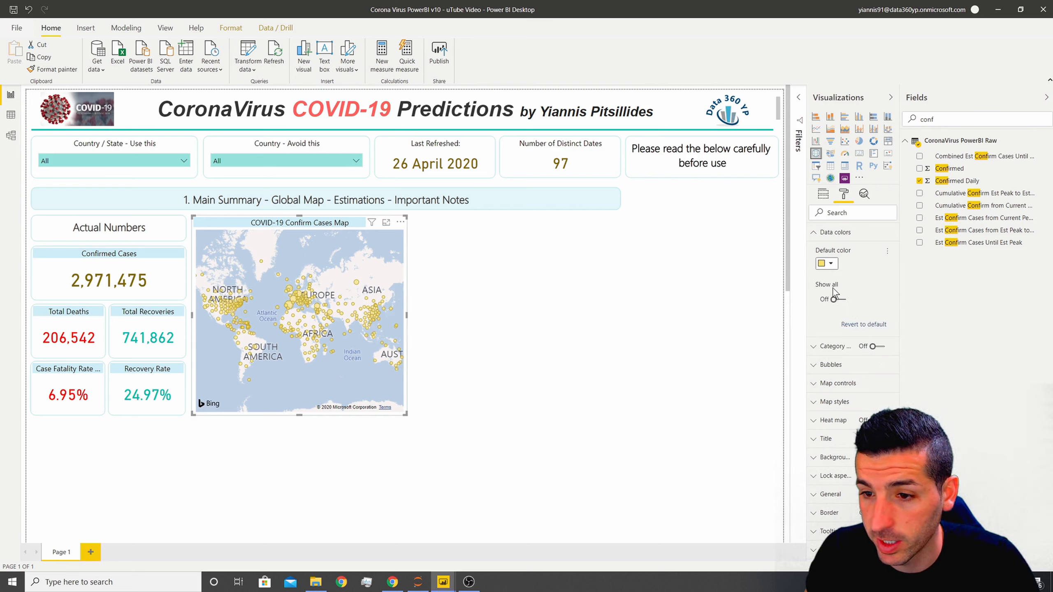
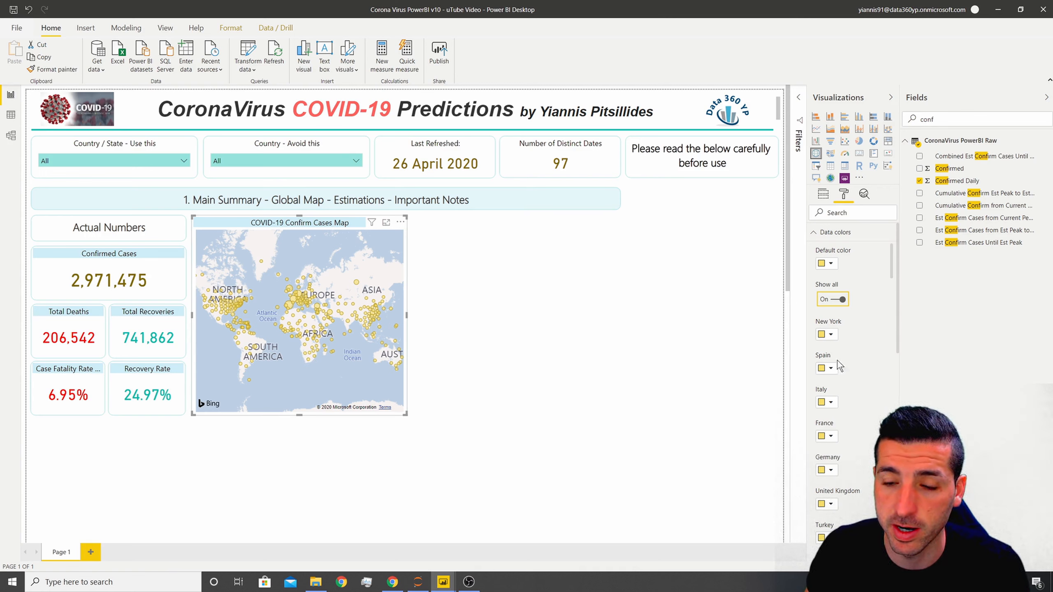
- Color the New York bubble dark blue from the theme colors and the Spain bubble a custom bright yellow
click(828, 337)
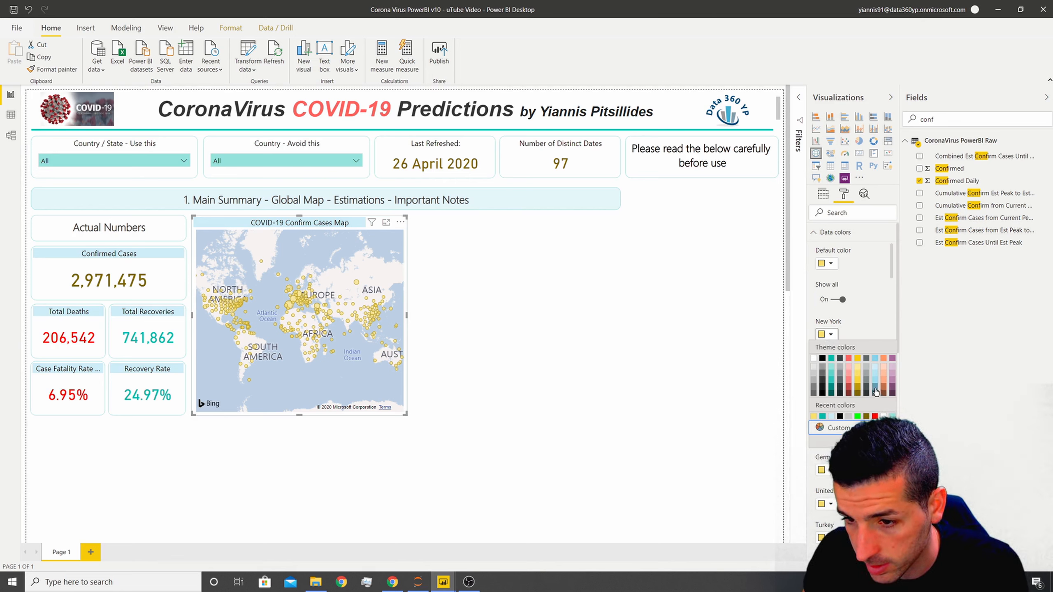
click(875, 392)
click(828, 368)
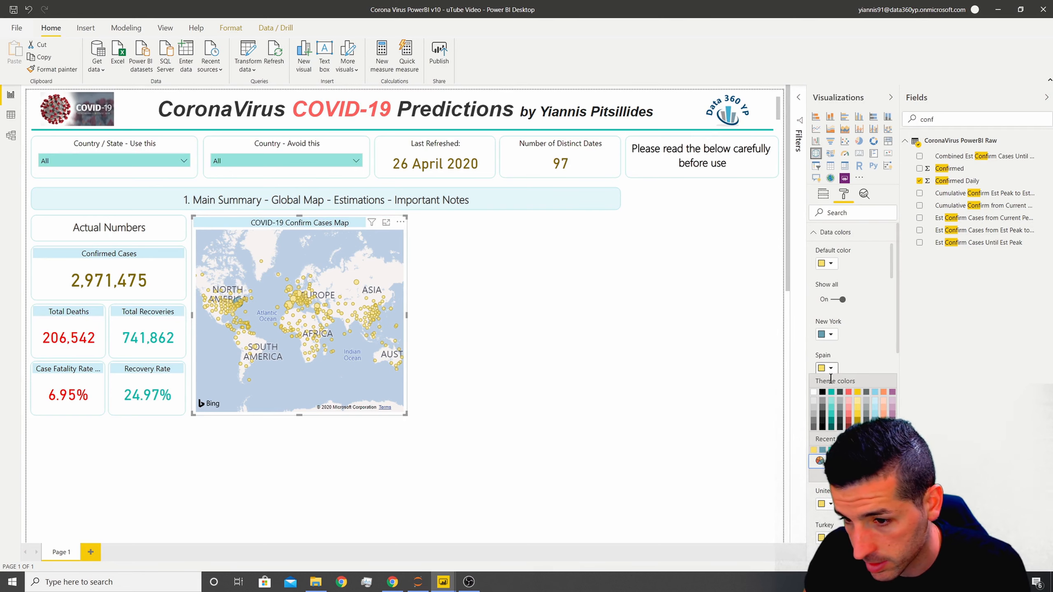
click(824, 461)
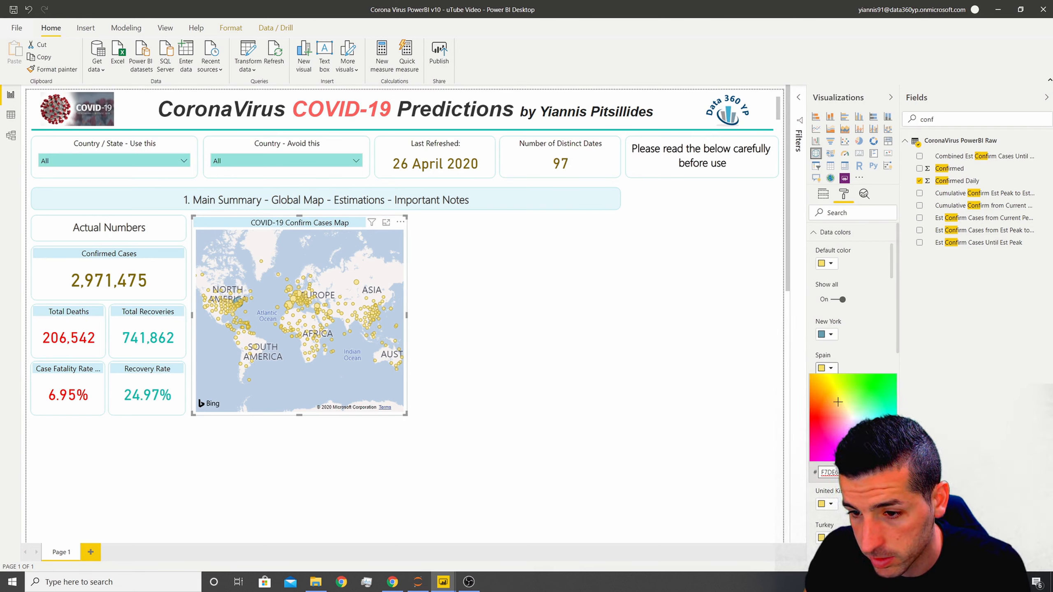
click(835, 390)
- Give the country bubbles custom colors: blue for Italy, magenta for France and violet for Germany
click(831, 402)
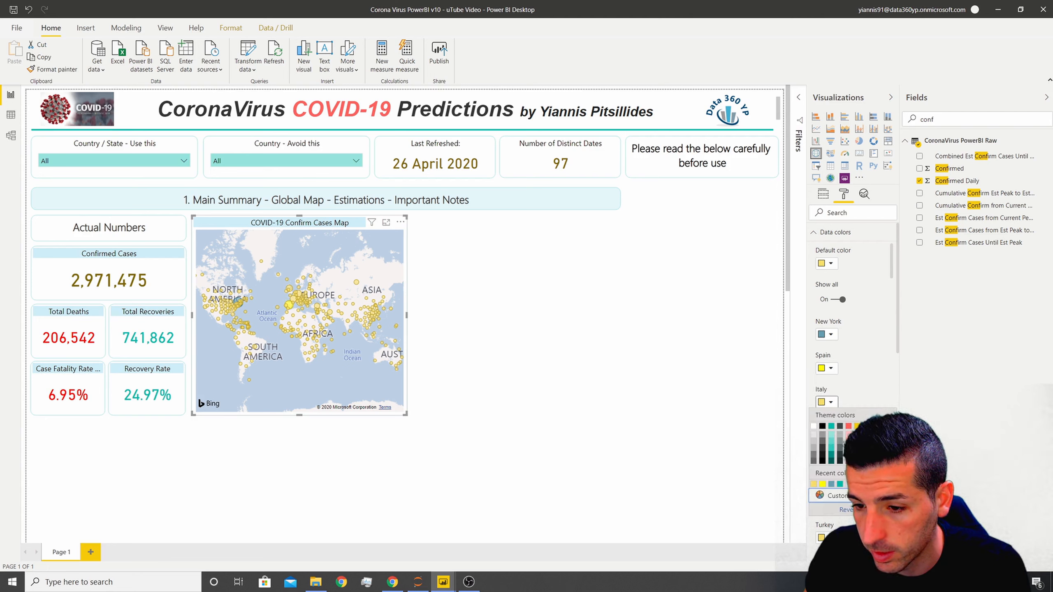
click(828, 495)
click(865, 422)
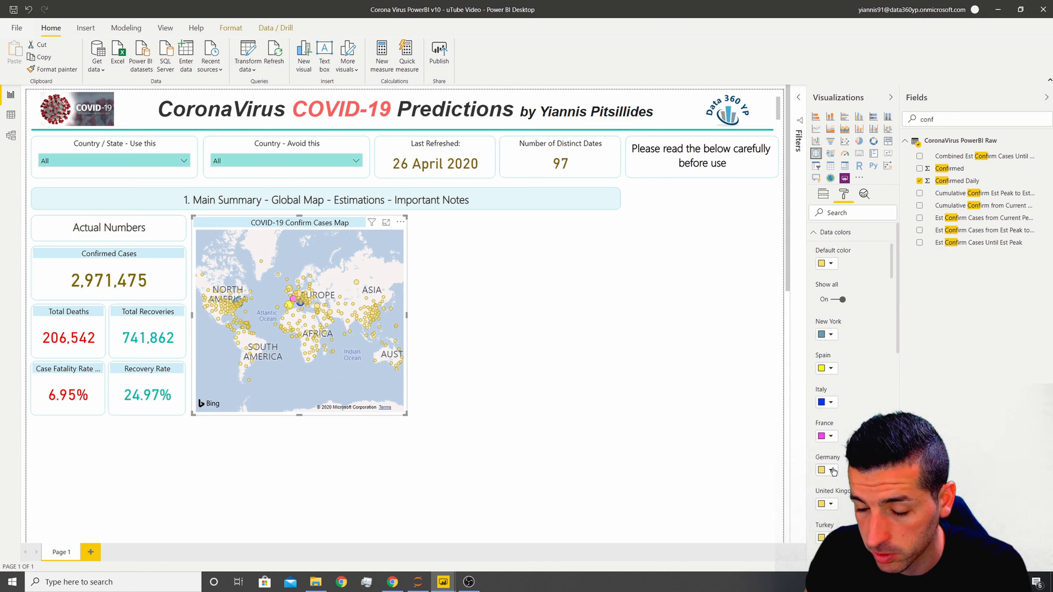
click(832, 471)
click(829, 446)
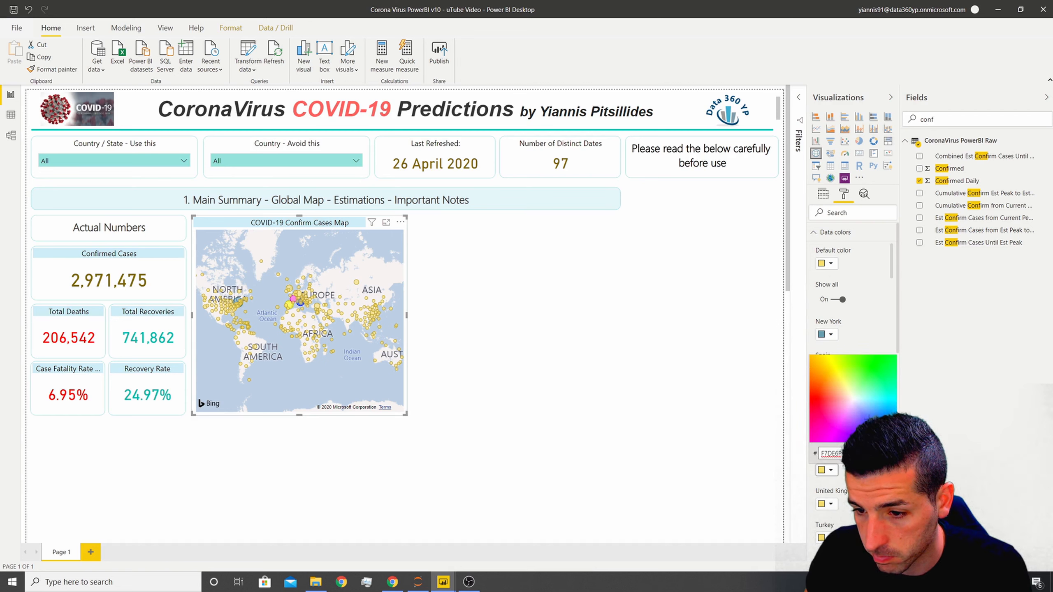
click(861, 437)
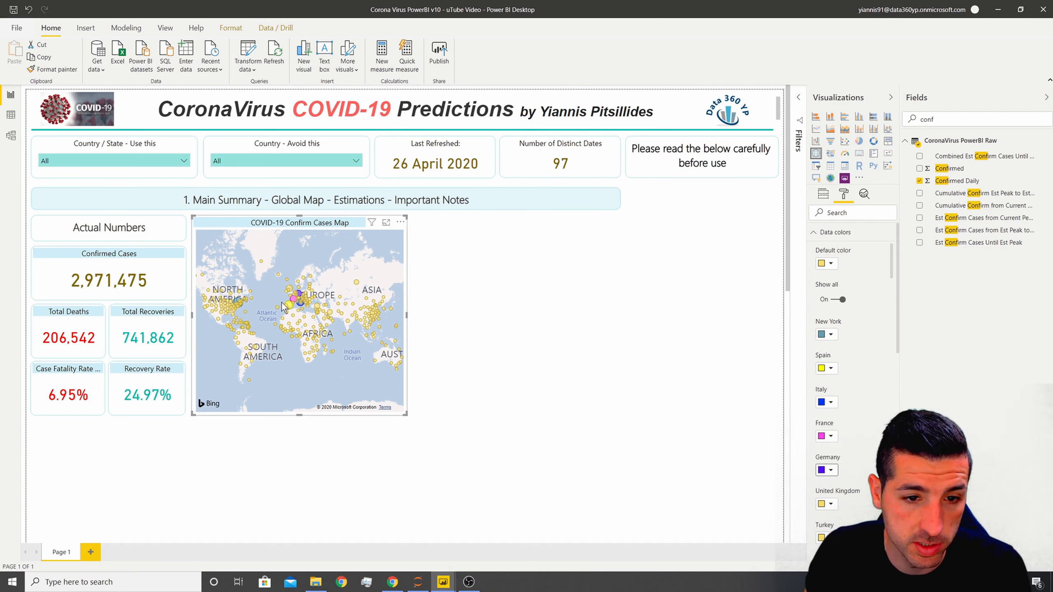
- Give the United Kingdom bubble on the map a custom crimson red color
scroll(833, 435, down, 2)
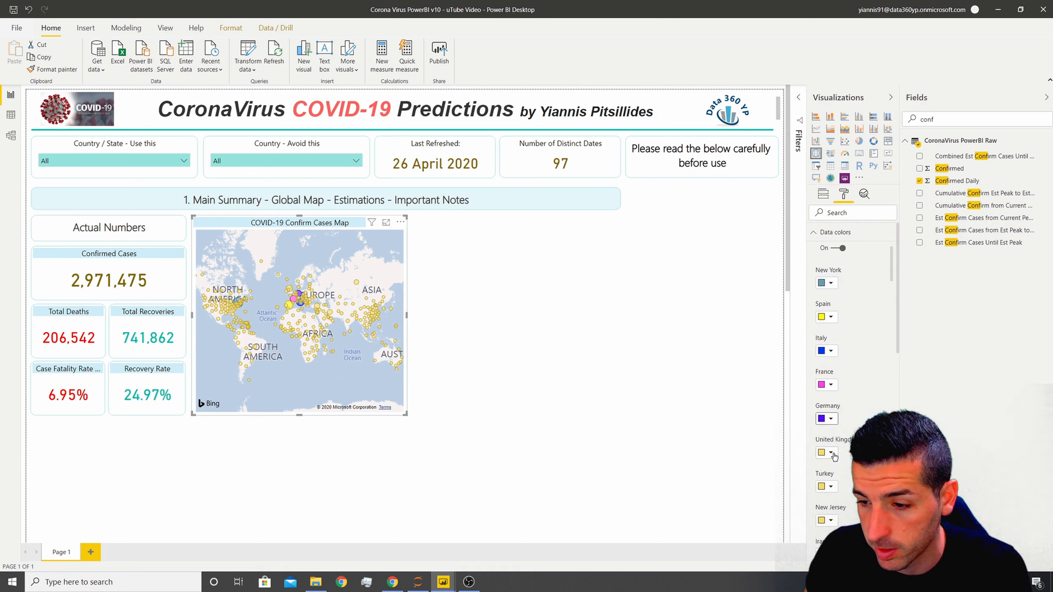
click(832, 453)
click(860, 424)
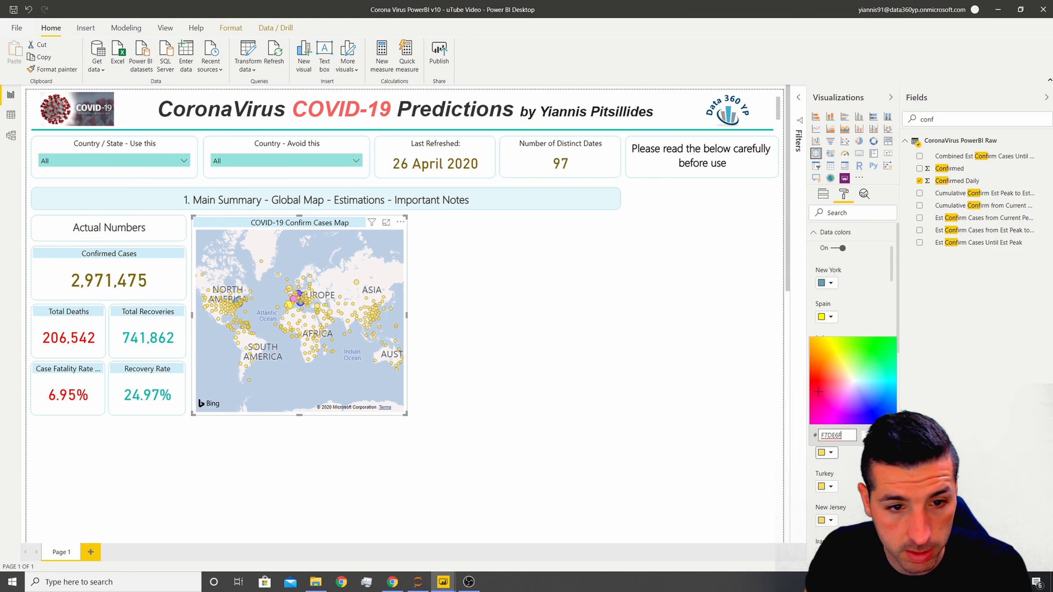
click(818, 392)
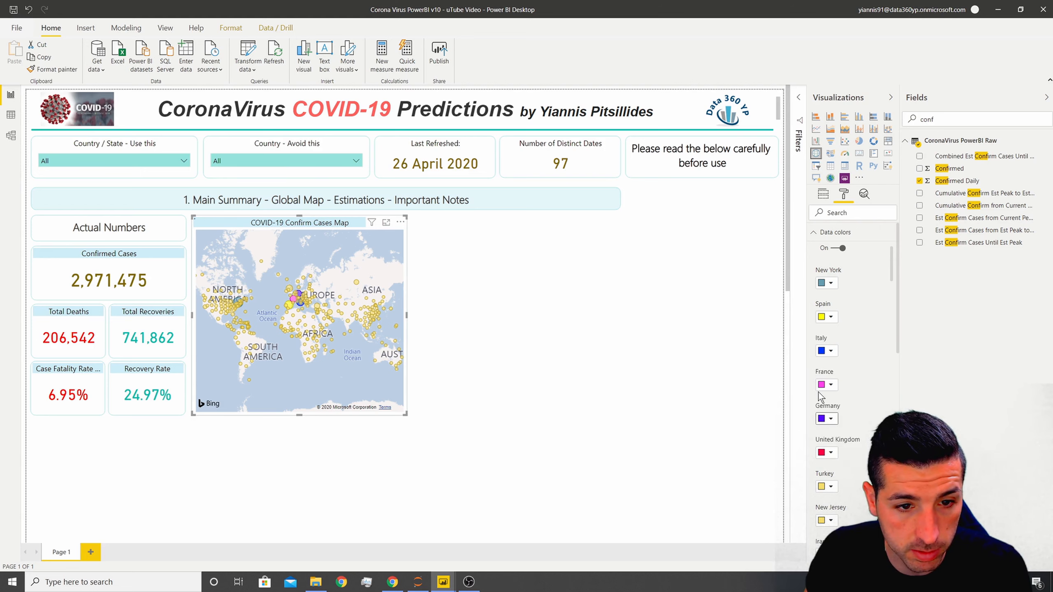
click(624, 356)
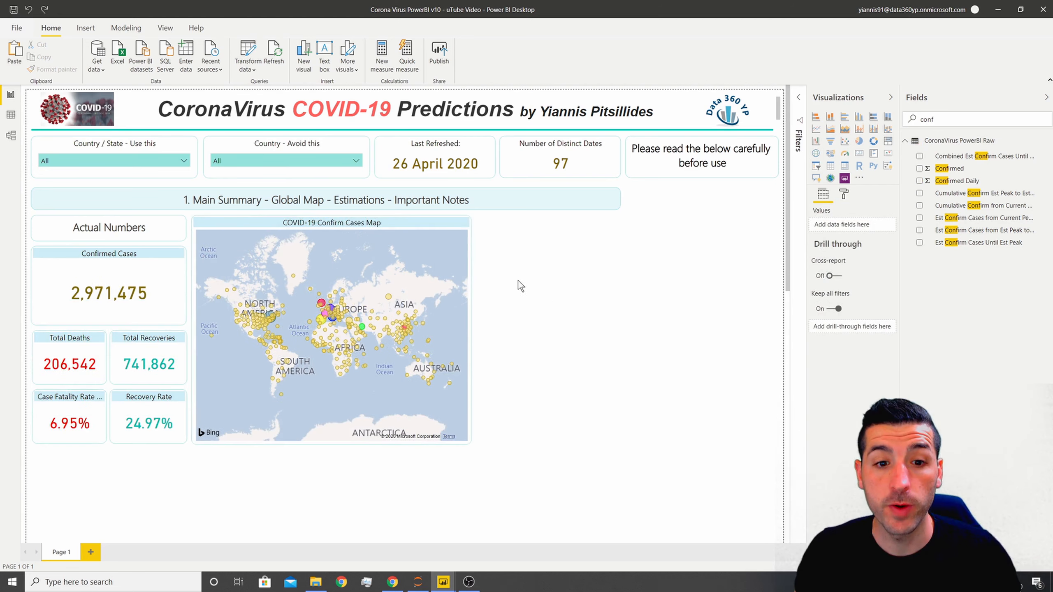
- Duplicate the Actual Numbers heading with its five cards and place the copies on the other side of the map
click(74, 238)
ctrl+click(72, 257)
ctrl+click(59, 340)
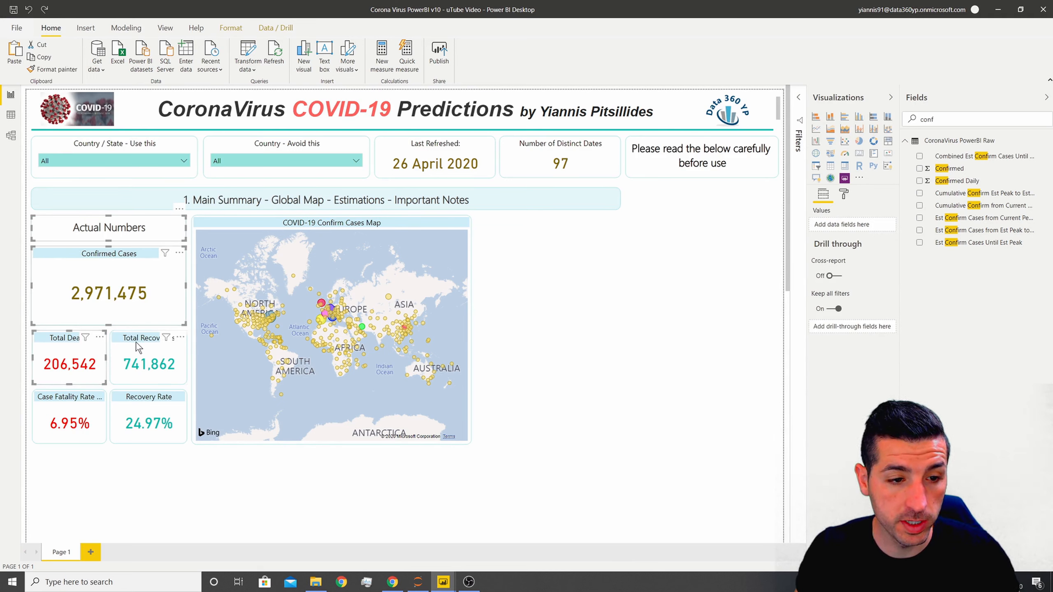
ctrl+click(124, 350)
ctrl+click(97, 409)
ctrl+click(122, 402)
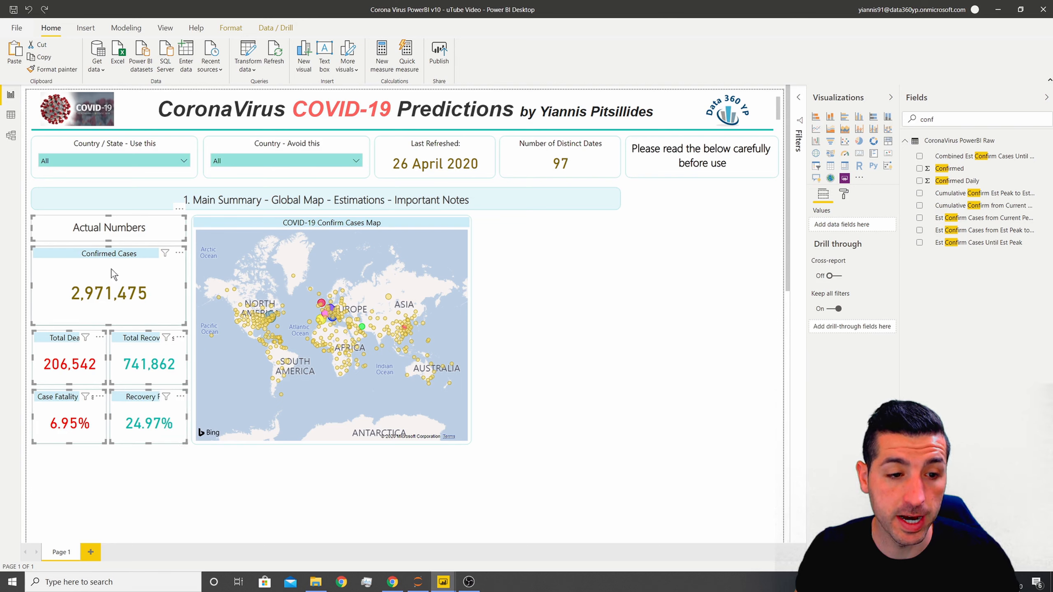
click(571, 311)
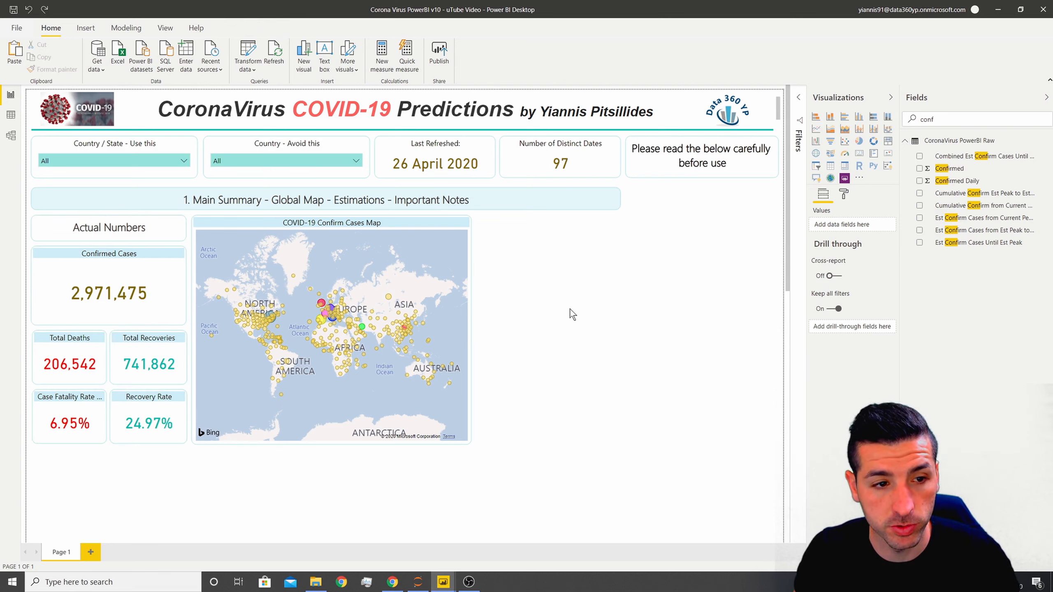
key(ctrl+v)
drag(117, 261, 558, 253)
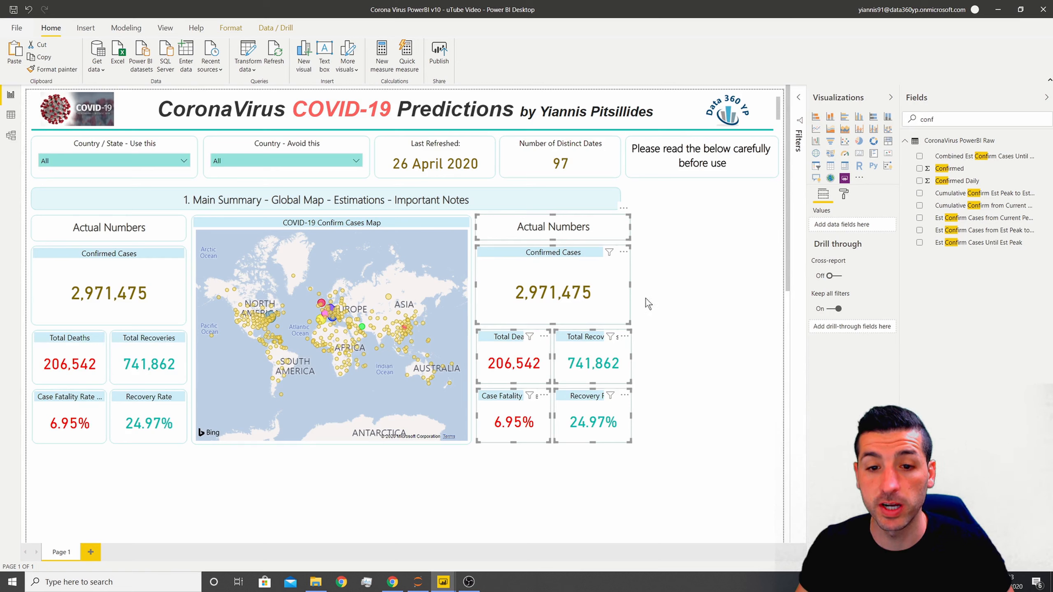
- Replace the duplicated heading's text with "Actual + Estimations (End of)"
click(667, 286)
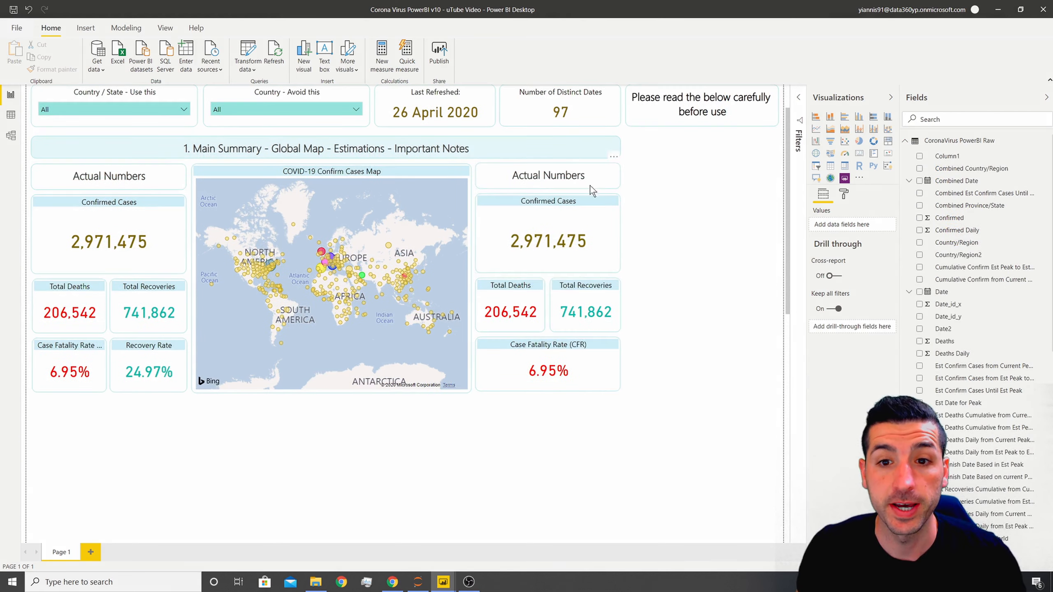
triple_click(551, 179)
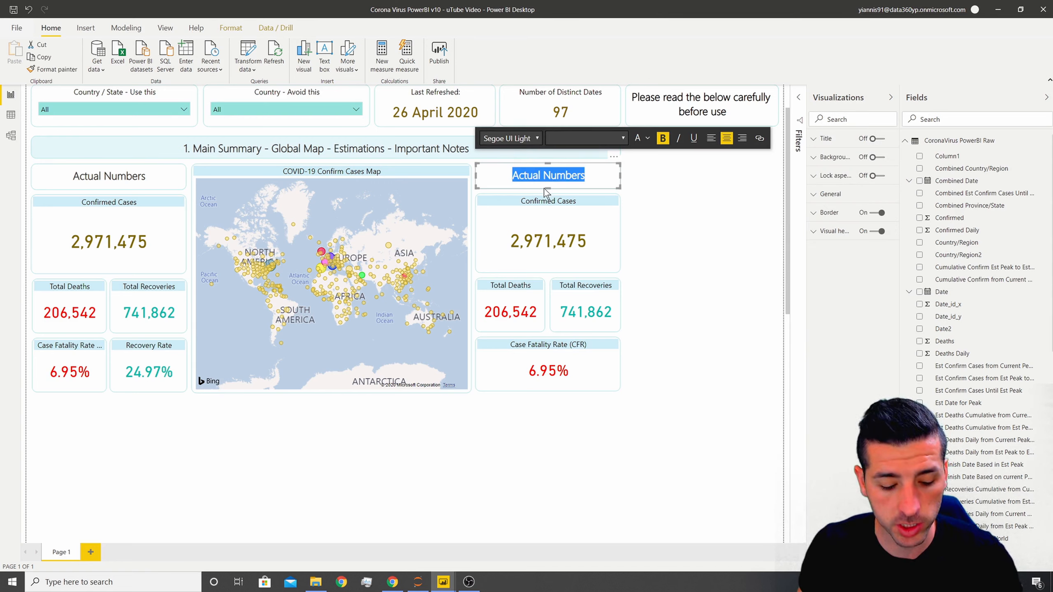
text(Actual + Estimations (End of))
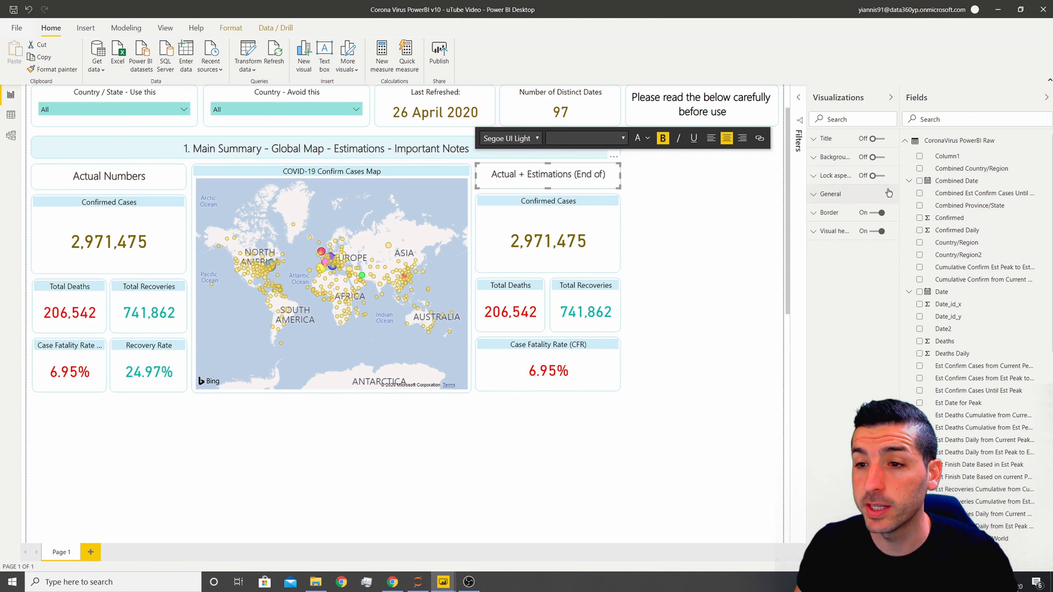
- Create measure "Totals - Actal + Est Confirm (Red/Green)" adding the sums of Confirmed Daily and combined estimated confirmed cases until peak and peak to end
right_click(959, 146)
click(982, 156)
text(Totals - Actal + Est Confirm (Red/Green) = sum('CoronaVirus PowerBI Raw'[Confirmed Daily]) + sum('CoronaVirus PowerBI Raw'[Combined Est Confirm Cases Until Est Peak & Est Confirm Cases from Est Peak to Est End]))
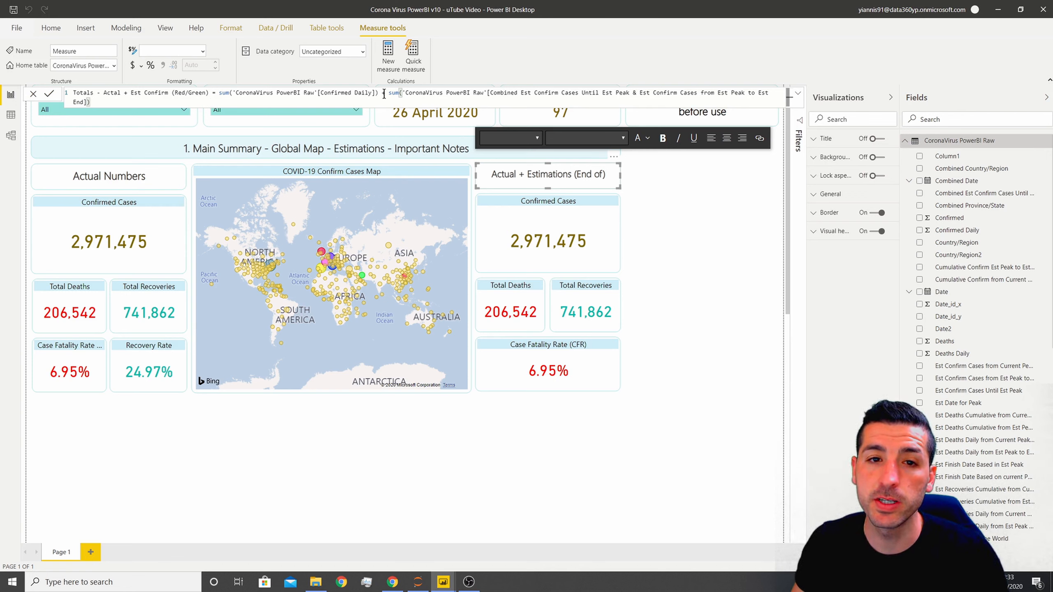
drag(388, 93, 763, 99)
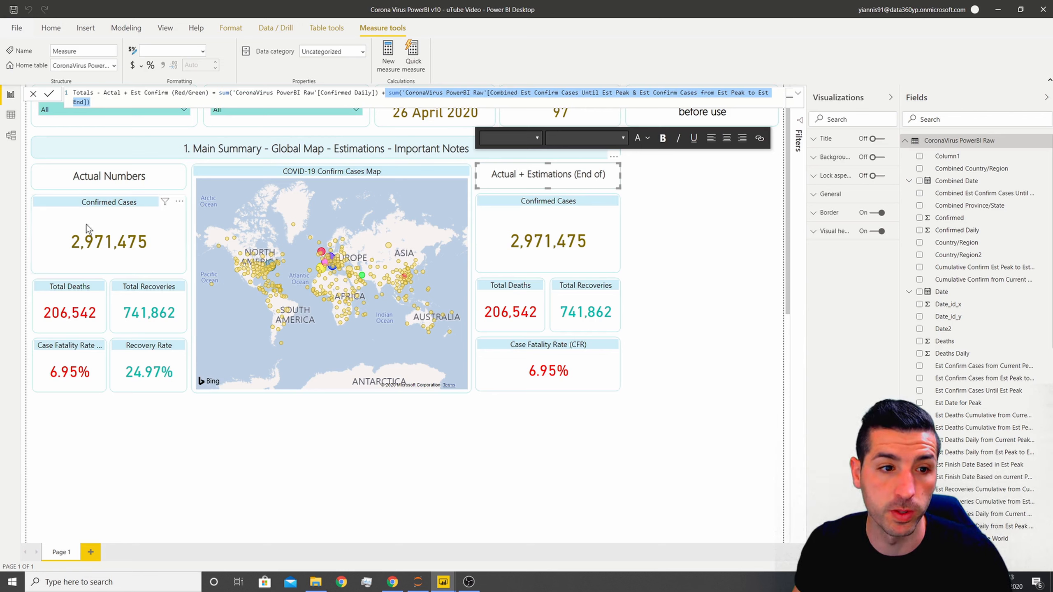
click(142, 102)
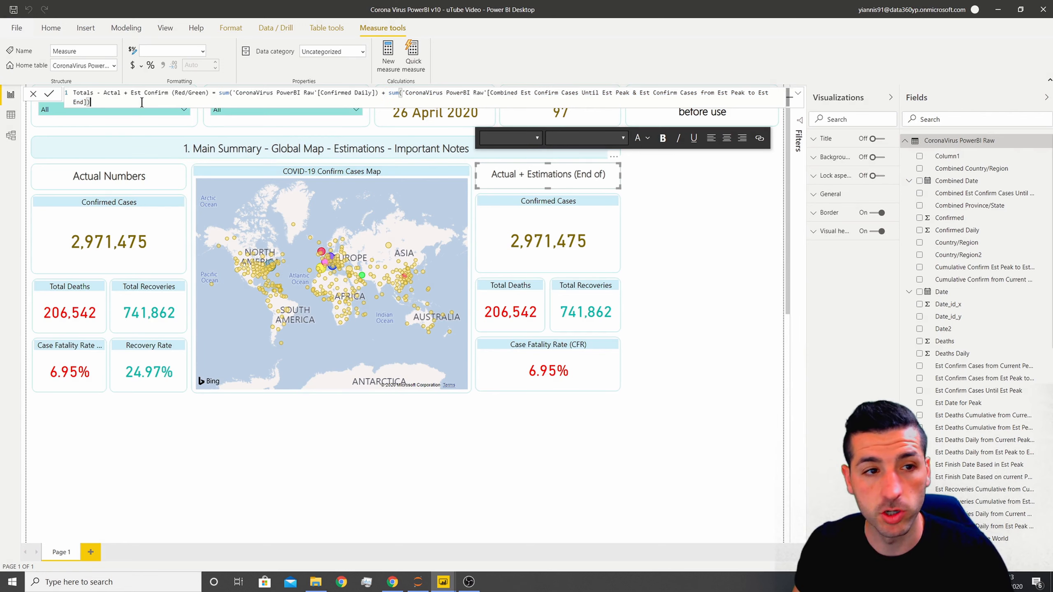
key(Return)
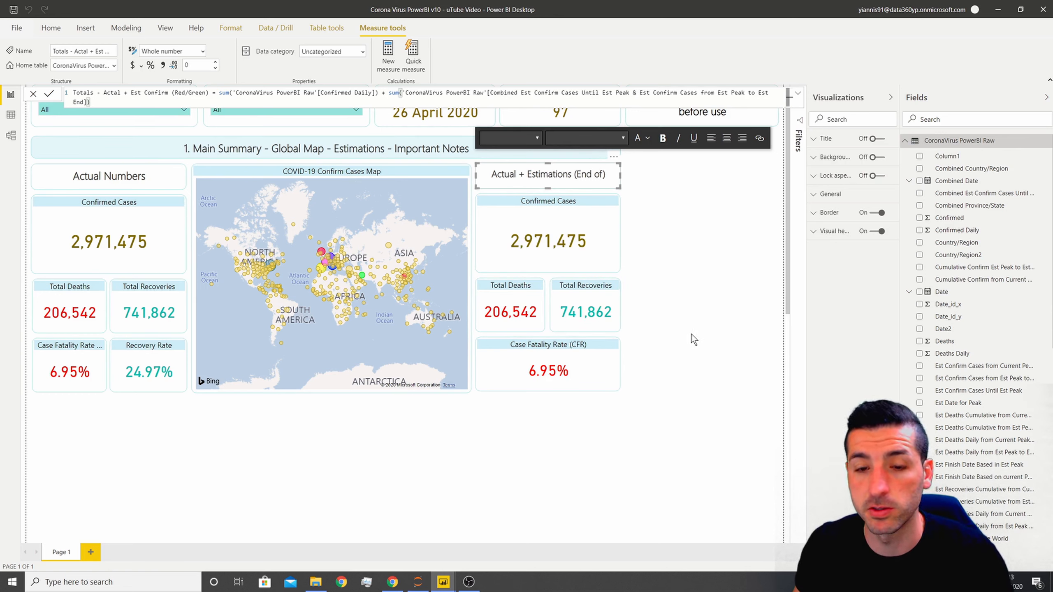
- Create measure "Totals - Actual + Est Deaths" adding the sums of Deaths Daily and Est Deaths Daily from Est Peak to Est End
right_click(955, 145)
click(943, 155)
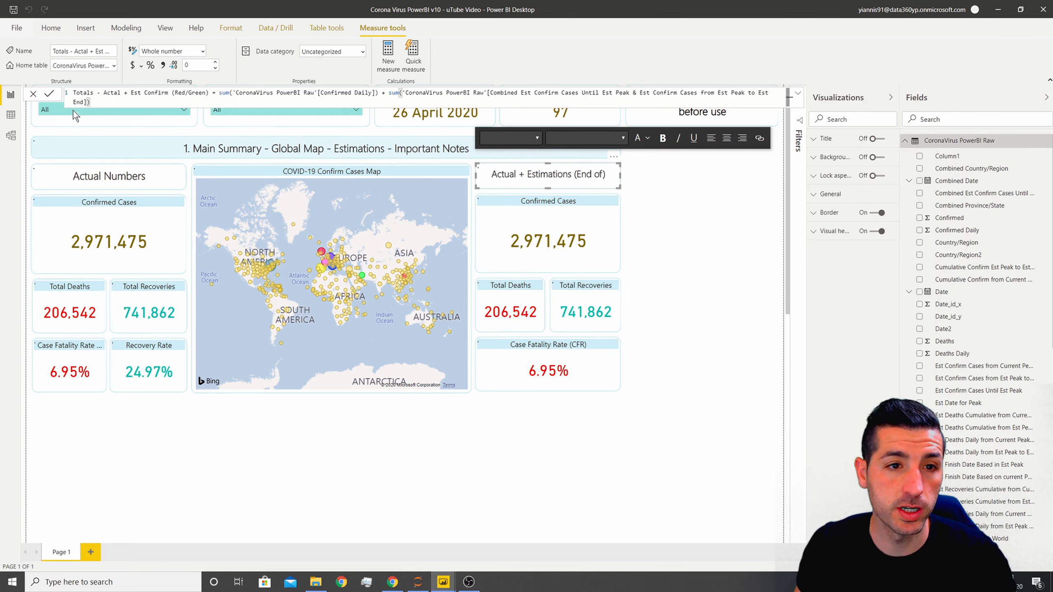
text(Totals - Actual + Est Deaths = sum('CoronaVirus PowerBI Raw'[Deaths Daily]) + sum('CoronaVirus PowerBI Raw'[Est Deaths Daily from Est Peak to Est End]))
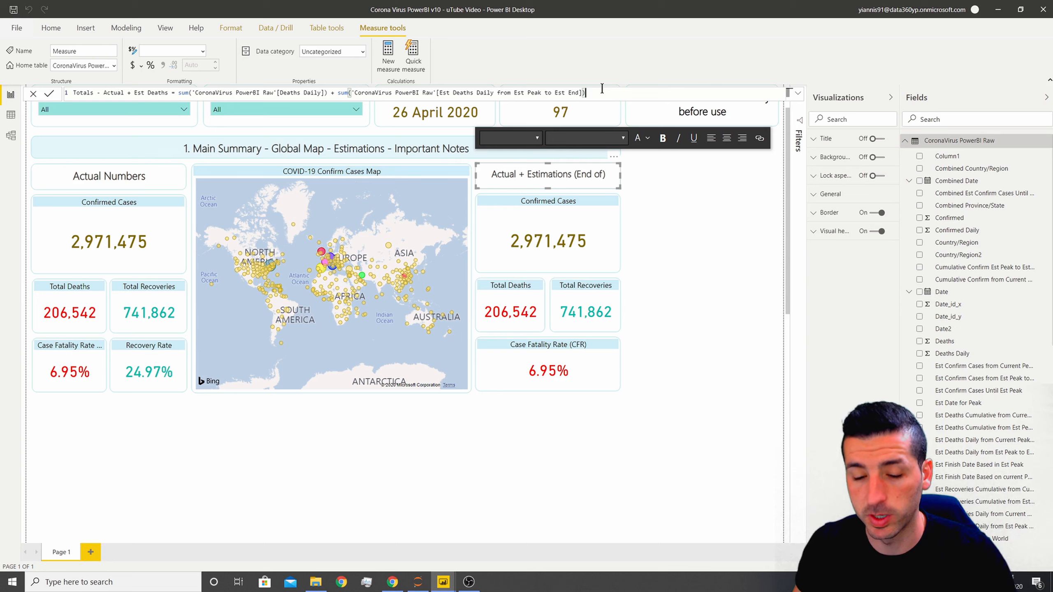
key(Return)
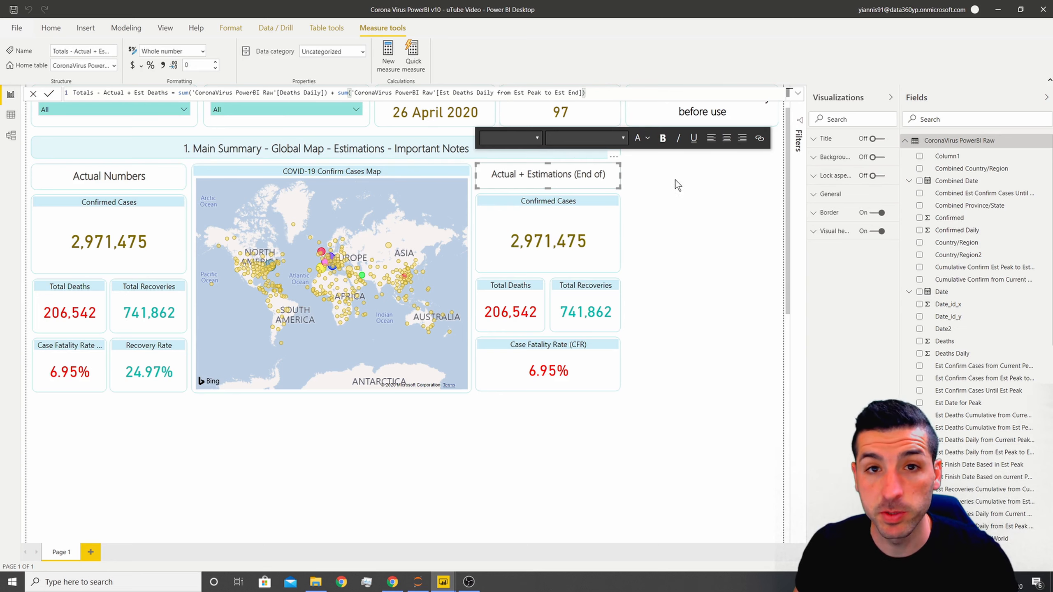
- Create measure "Totals: Actual + Est Recoveries" in CoronaVirus PowerBI Raw, adding the sum of Recovered Daily and the sum of daily estimated recoveries
right_click(956, 142)
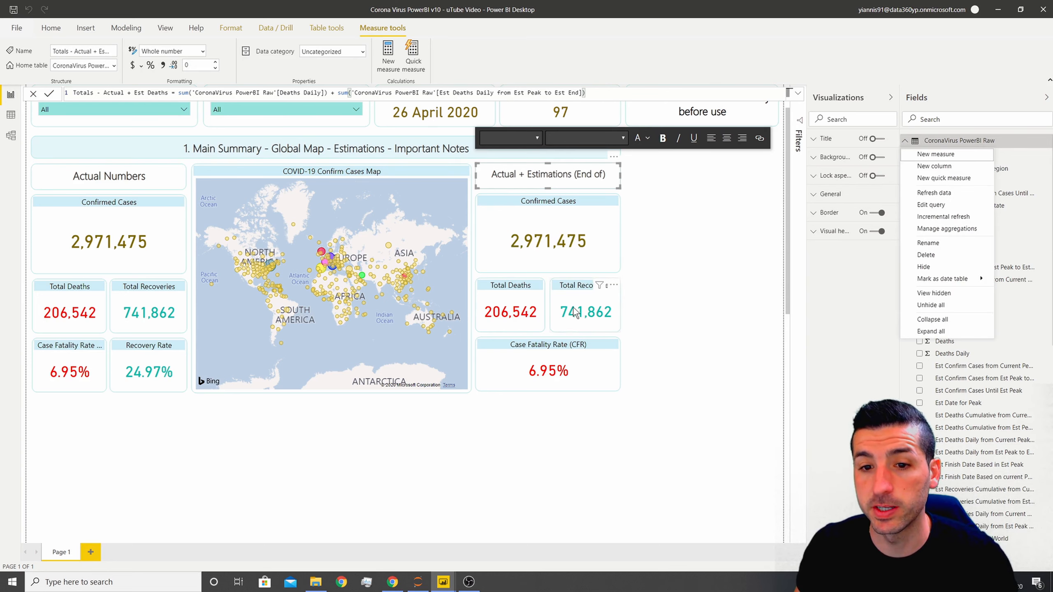
click(933, 155)
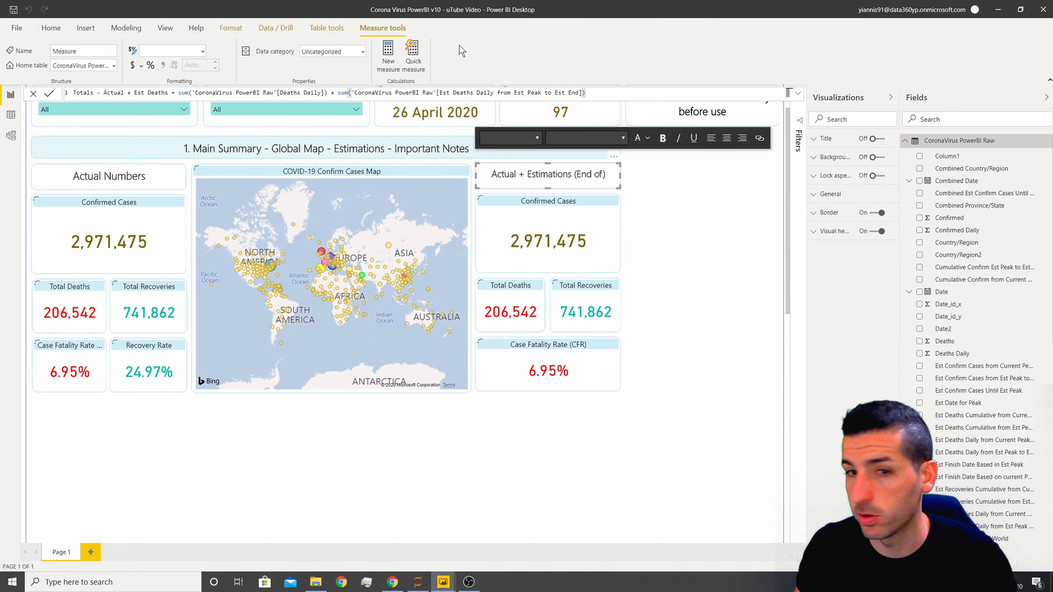
drag(122, 93, 70, 93)
text(Totals: Actual + Est Recoveries = sum('CoronaVirus PowerBI Raw'[Recovered Daily]) + sum('CoronaVirus PowerBI Raw'[Est Recoveries Daily from Est Peak to Est End]))
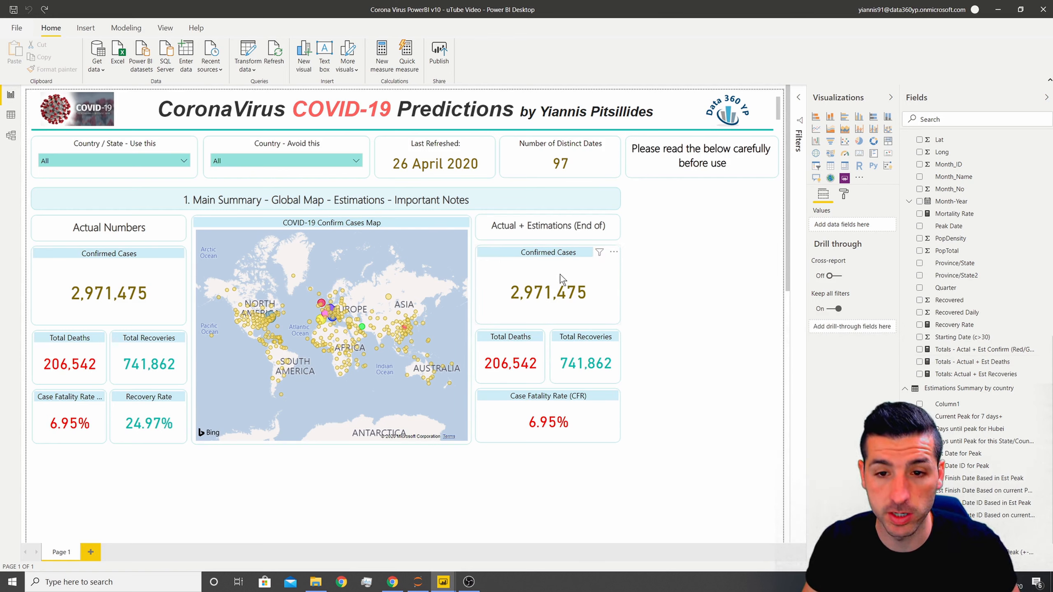
- Retitle the Confirmed Cases card under Actual + Estimations (End of) as "Estimated Total Confirmed Cases"
click(547, 255)
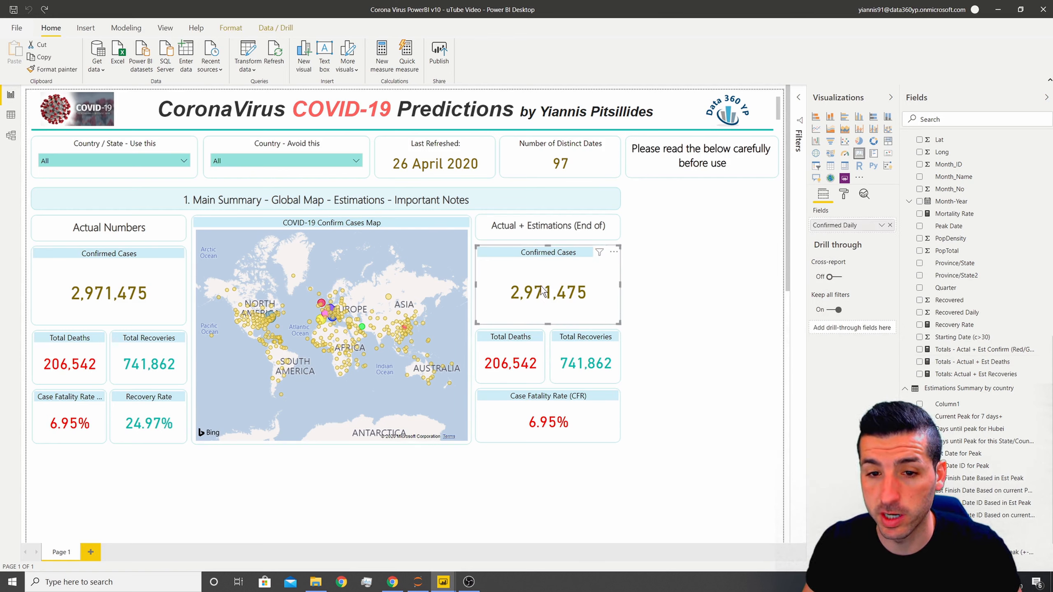
click(843, 194)
click(825, 287)
drag(840, 317, 817, 318)
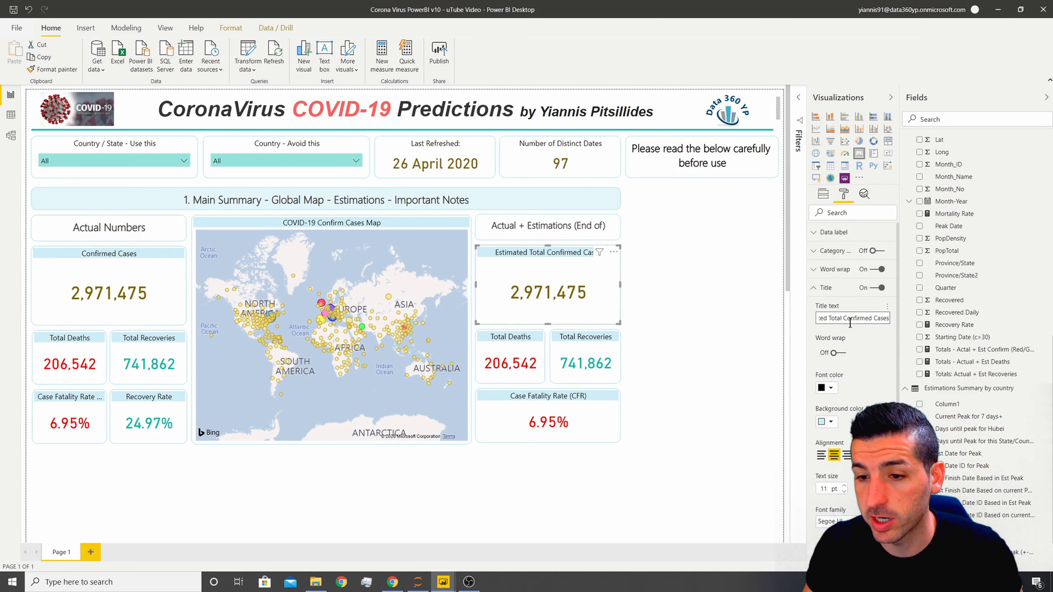
drag(844, 320, 871, 321)
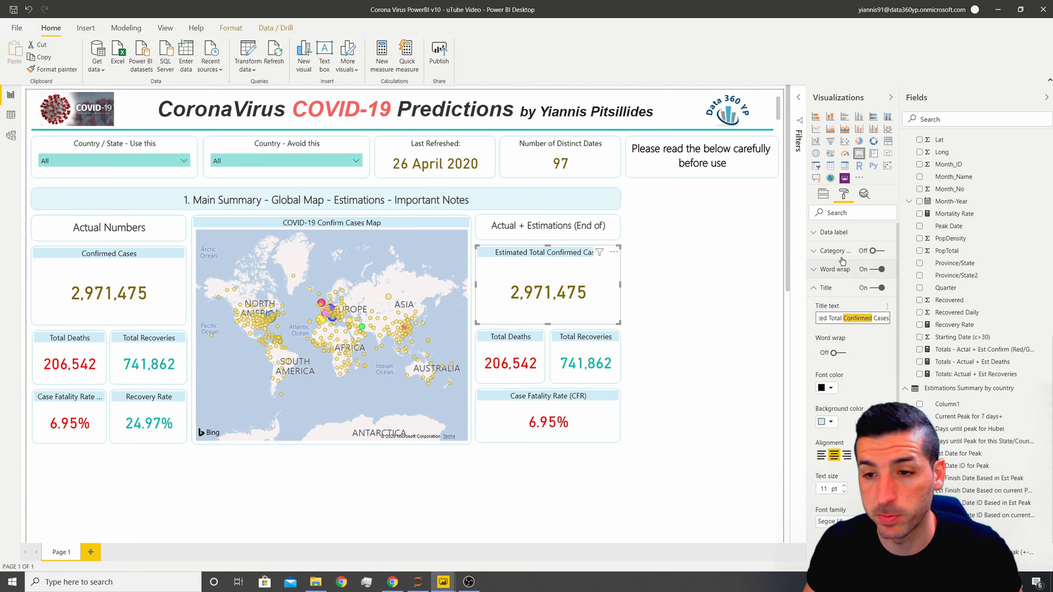
- Replace that card's field with the Totals - Actal + Est Confirm (Red/Green) measure and check the visual's error details
click(823, 194)
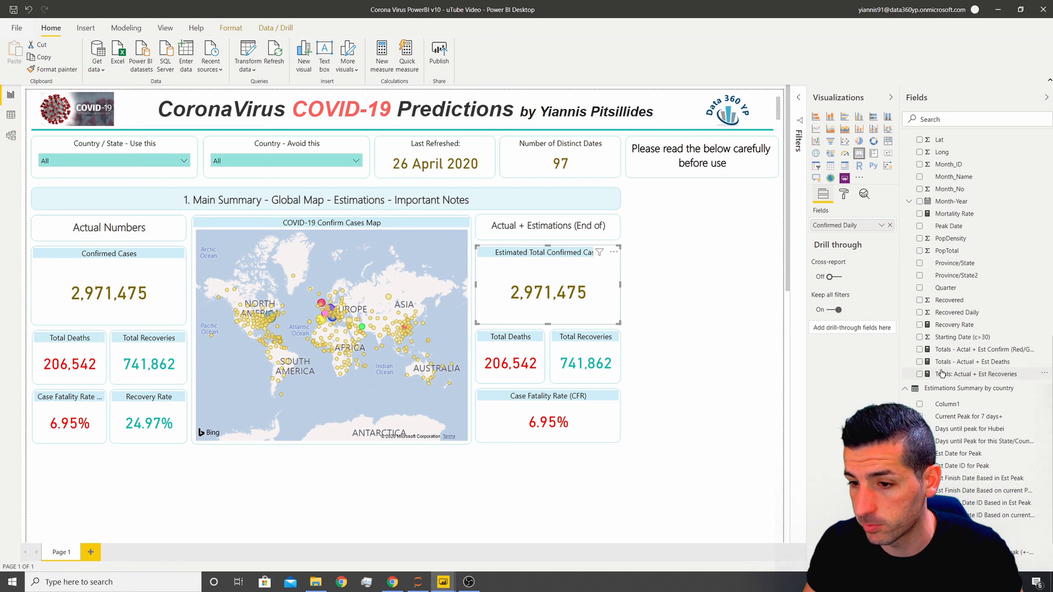
drag(989, 349, 871, 227)
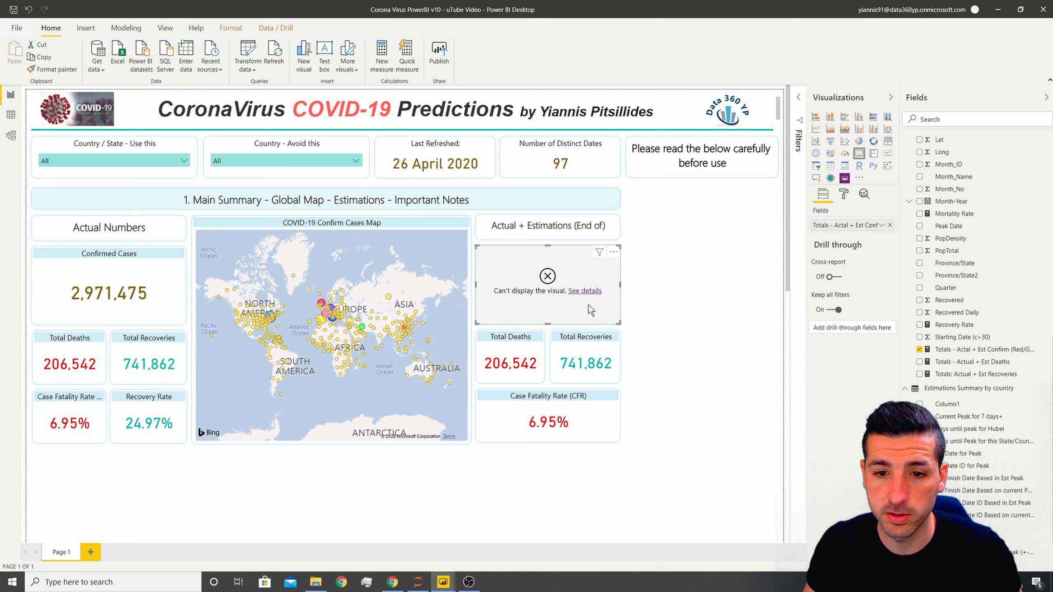
click(578, 291)
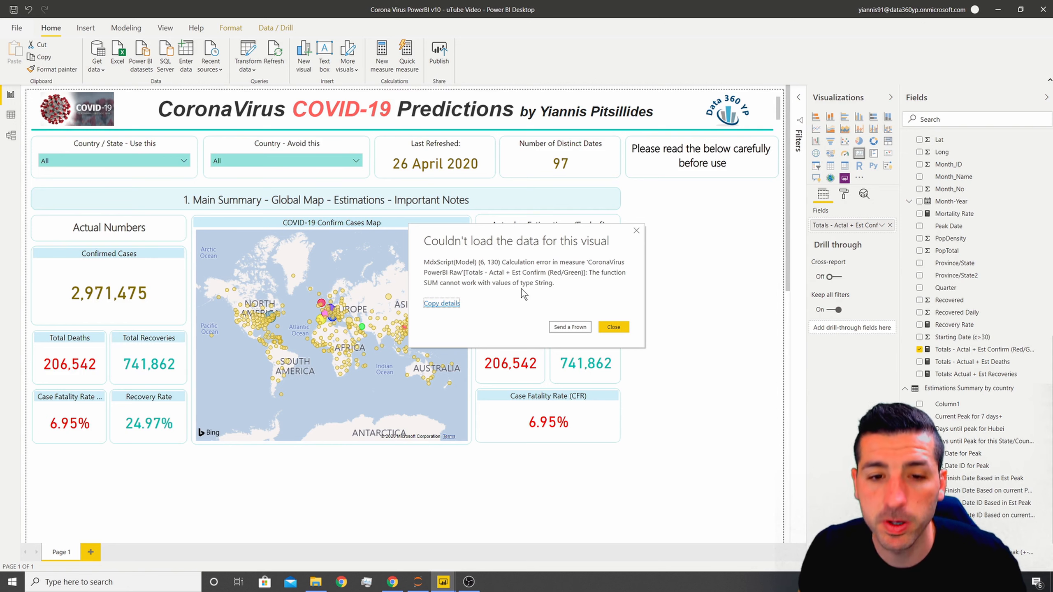
click(616, 329)
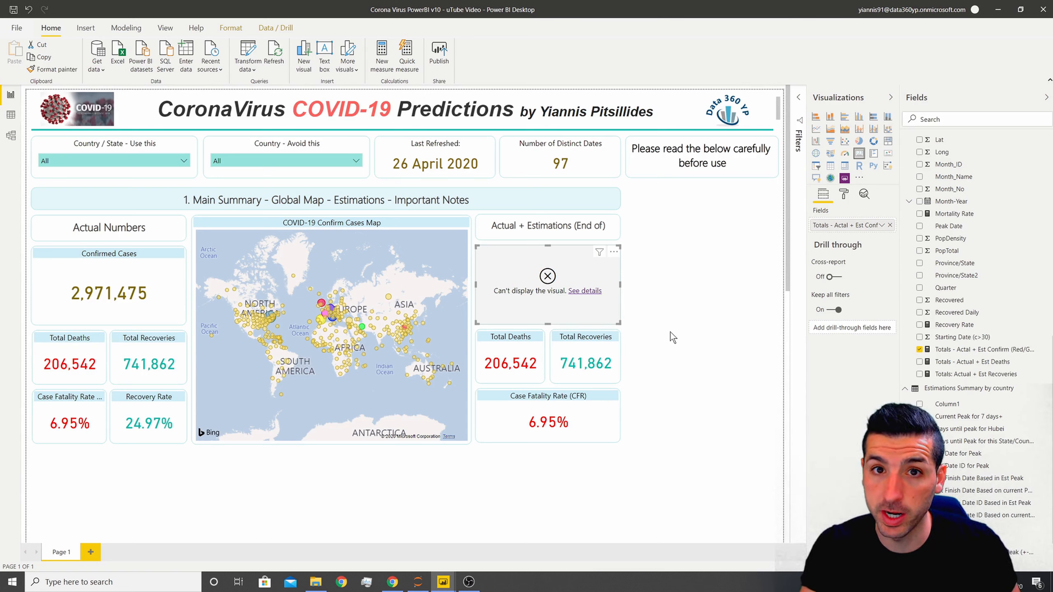
- In the CoronaVirus PowerBI Raw query, change the combined estimated confirmed cases column's data type to Decimal Number, replacing the current conversion
click(995, 350)
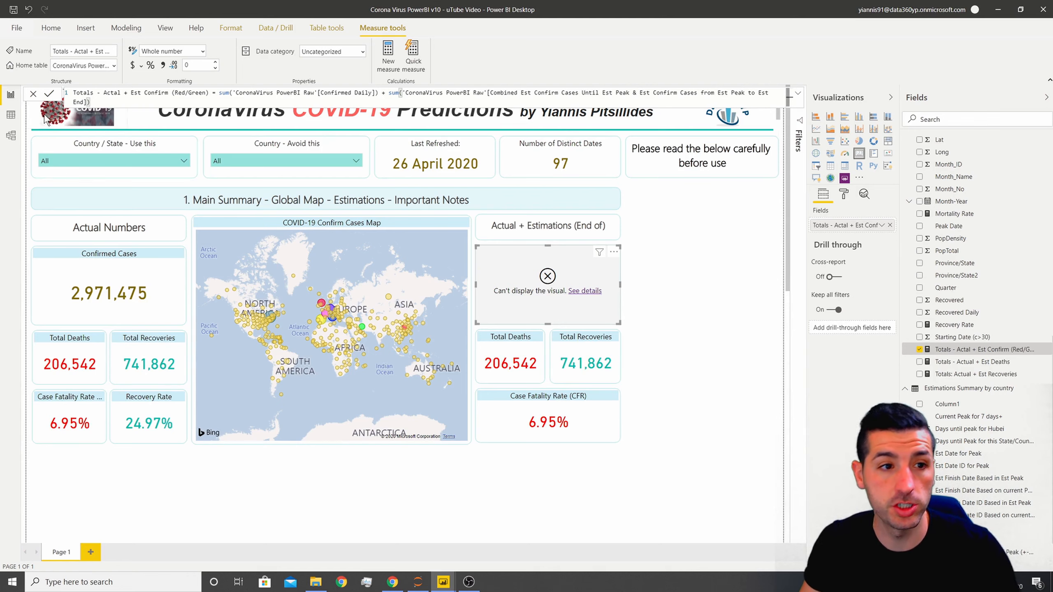
click(10, 115)
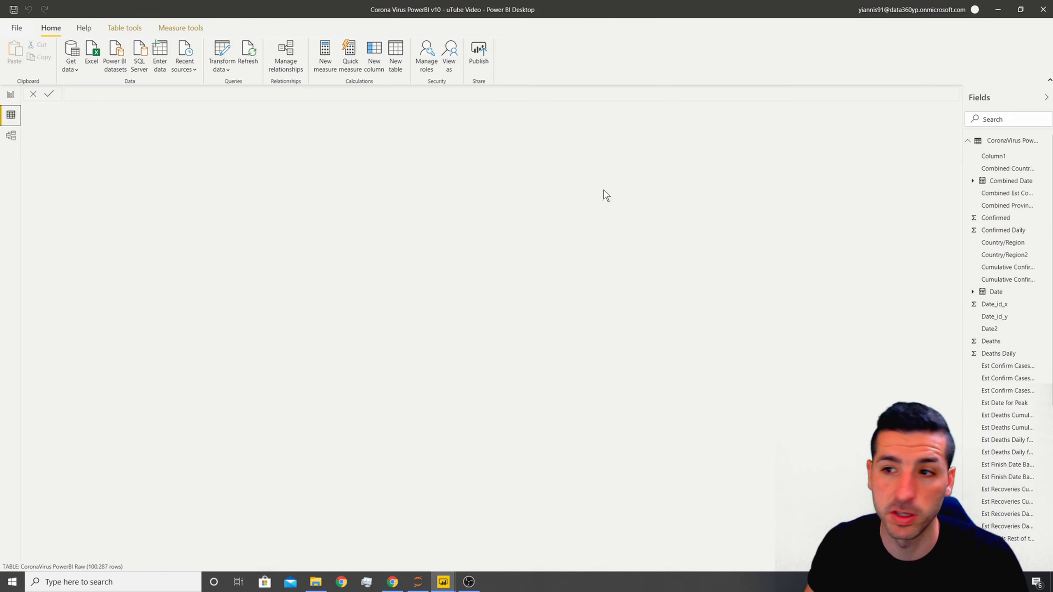
right_click(990, 144)
click(1005, 207)
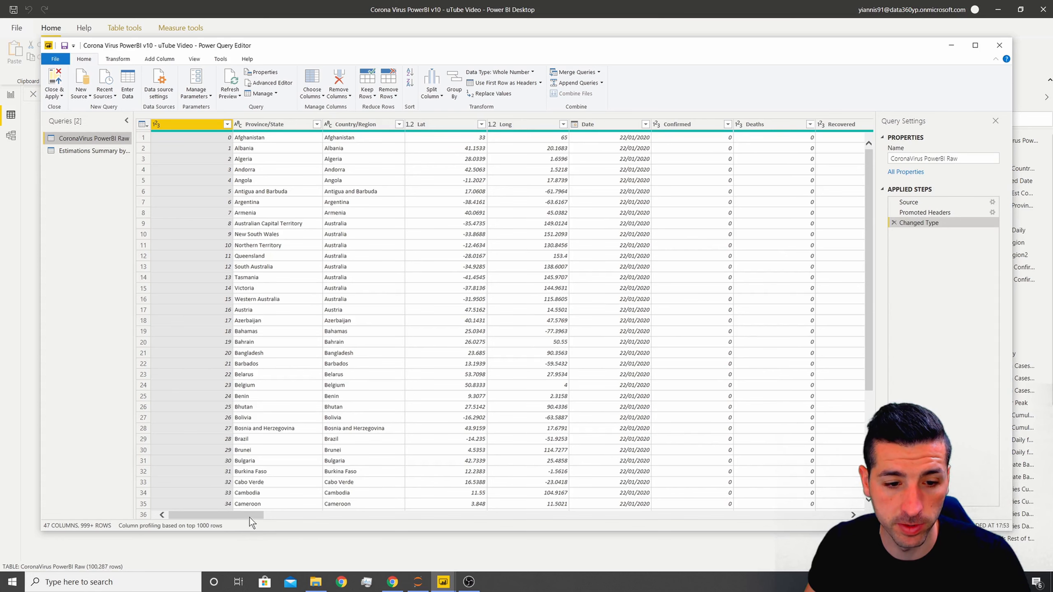
drag(250, 518, 539, 519)
click(616, 124)
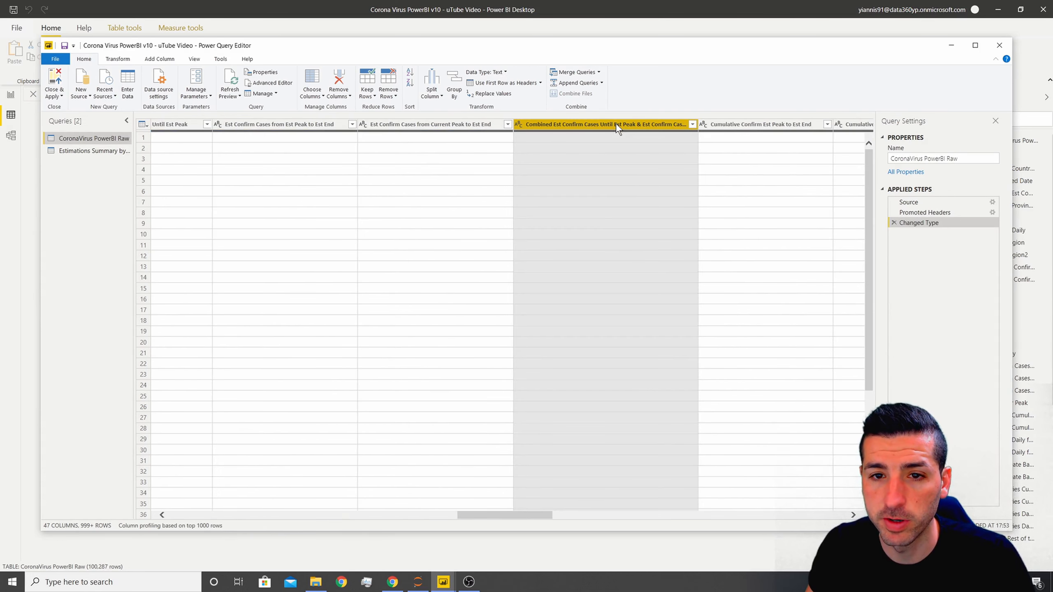
click(123, 60)
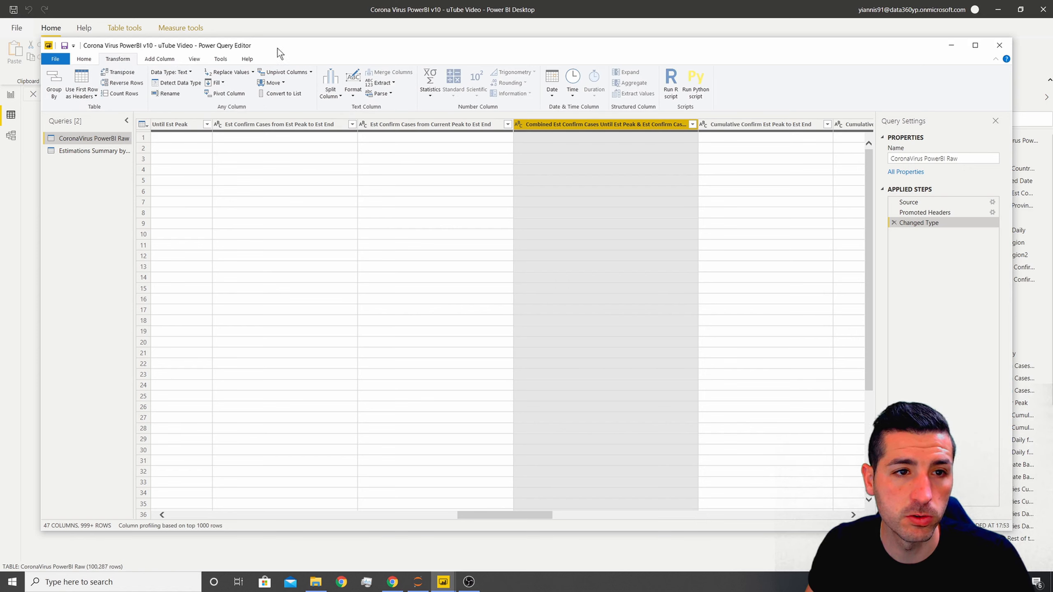
click(186, 73)
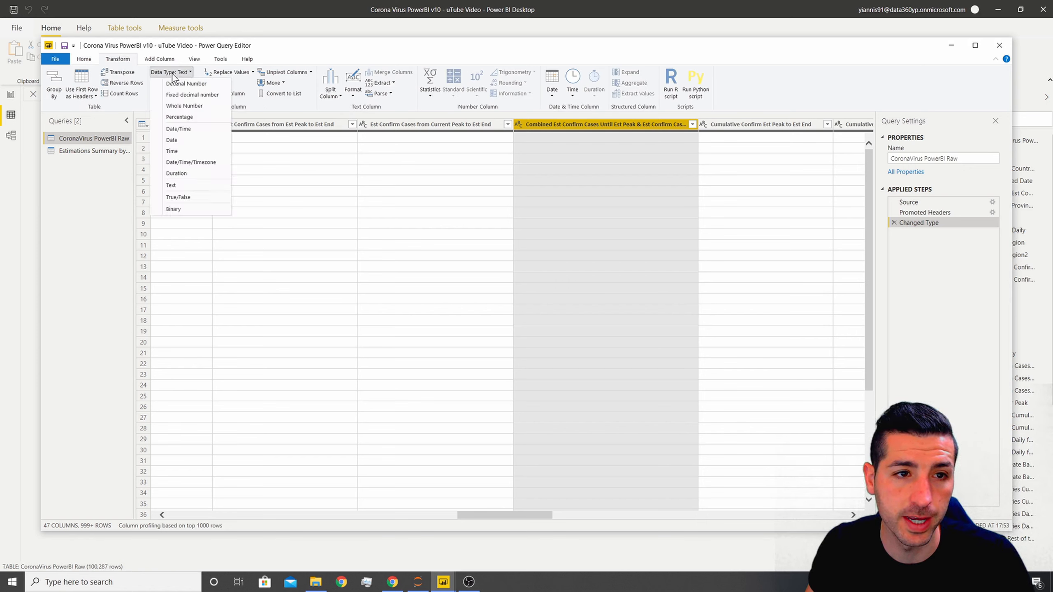
click(203, 85)
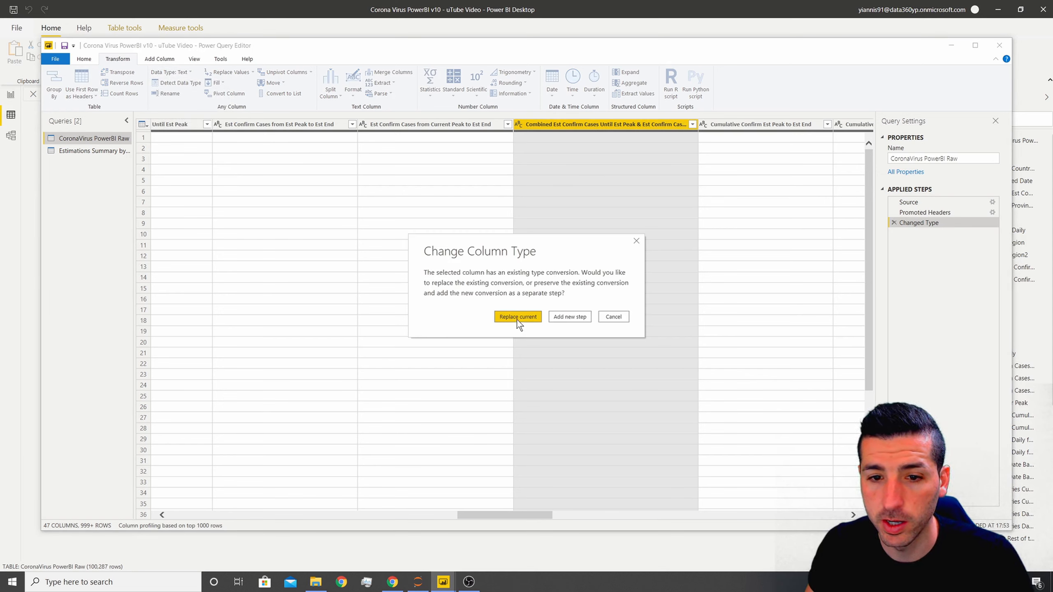
click(522, 318)
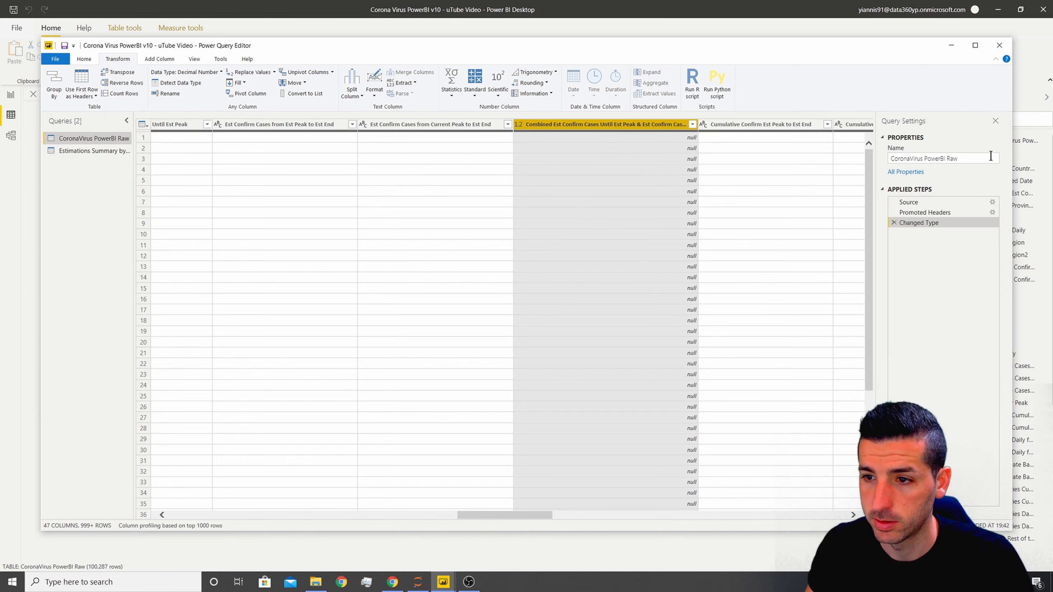
- Close the query editor with its changes applied and return to the report page
click(84, 59)
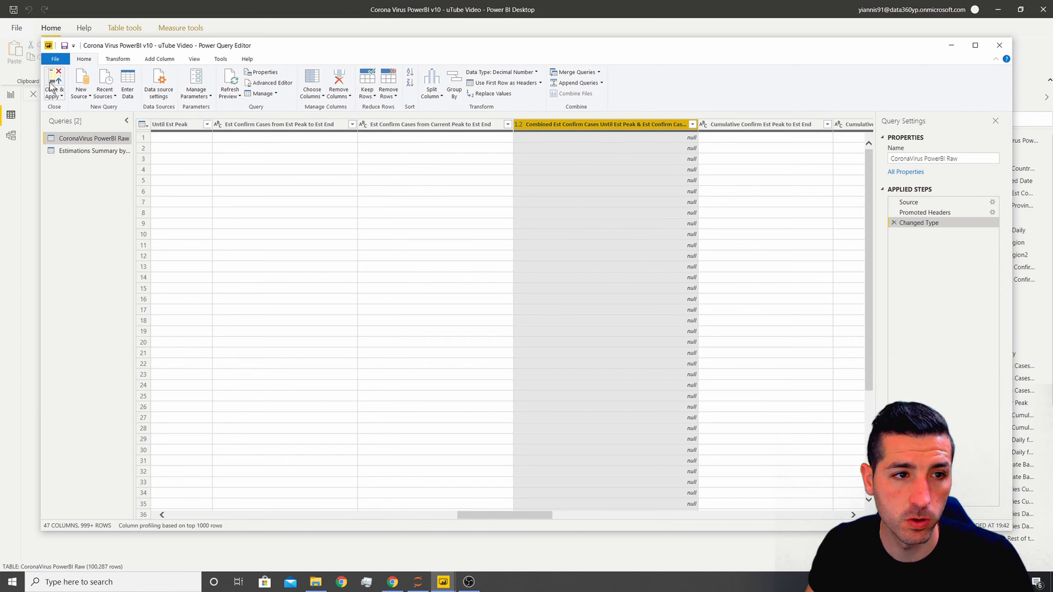
click(51, 87)
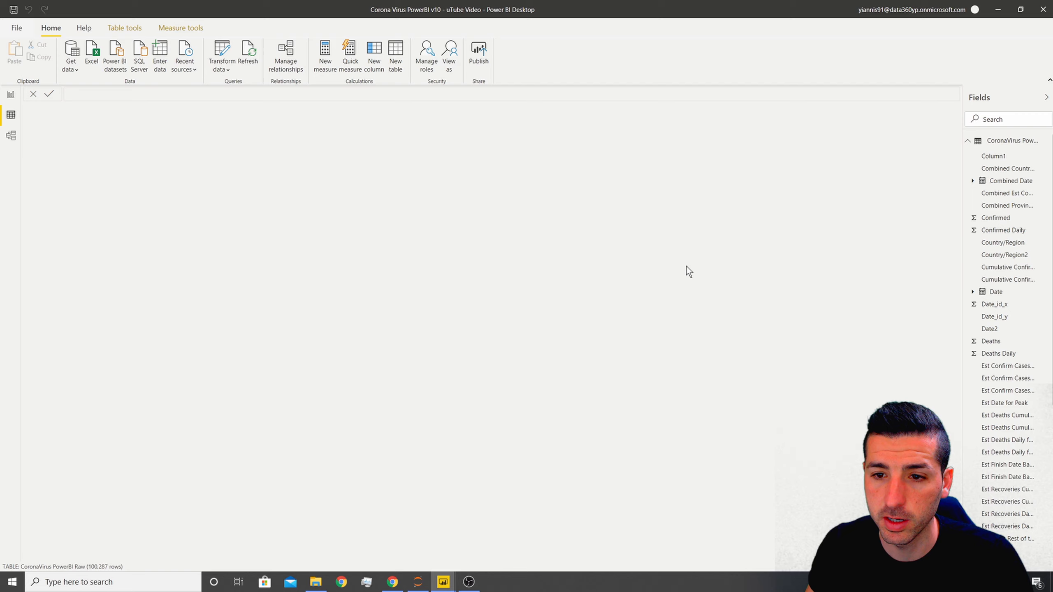
click(11, 96)
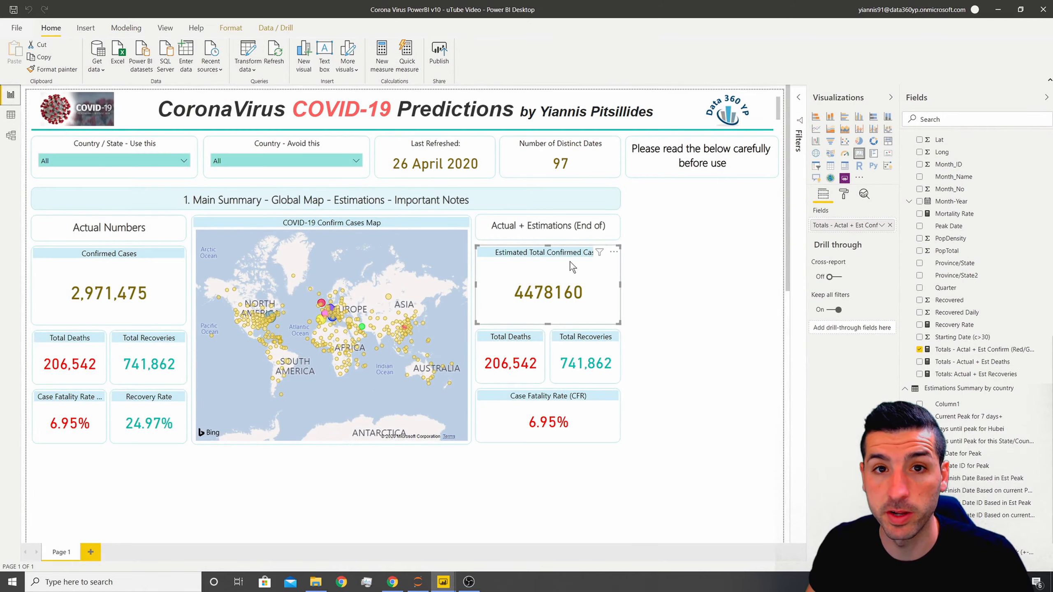
- Format the Totals - Actal + Est Confirm (Red/Green) measure with a thousands separator
click(975, 354)
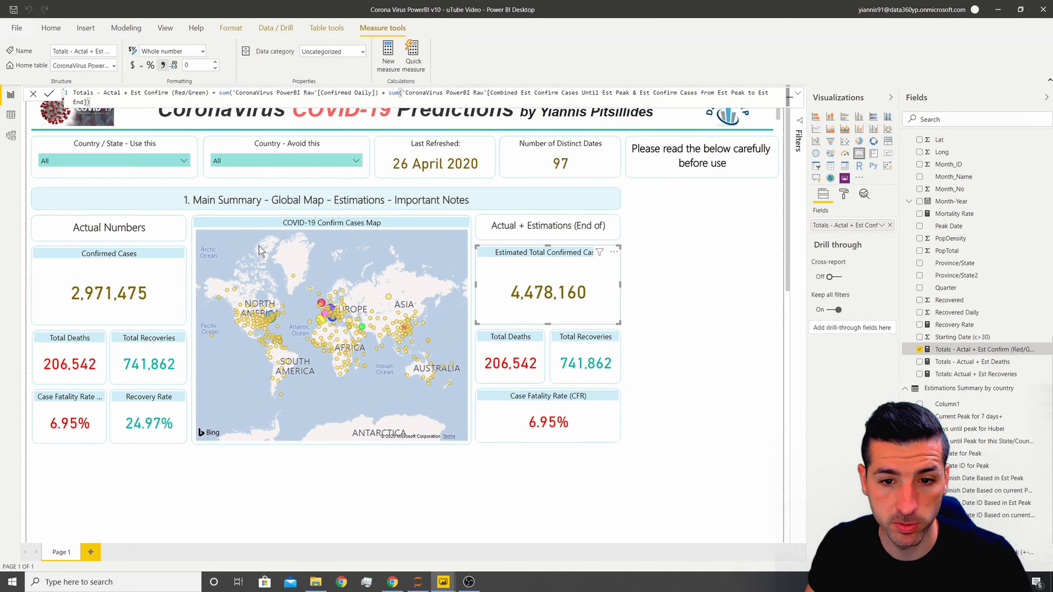
click(645, 293)
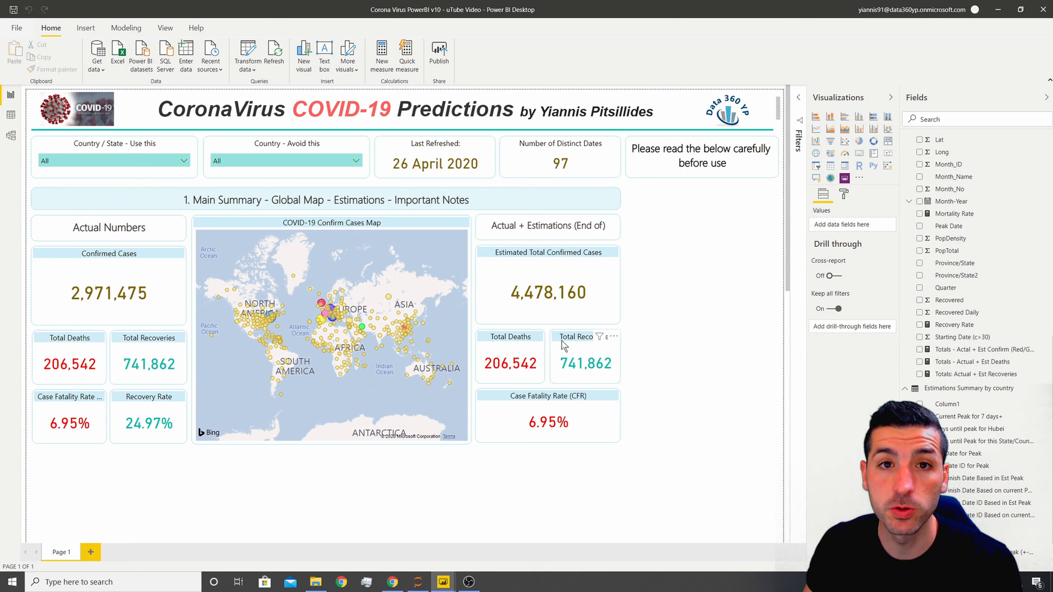
- Replace the estimations Total Deaths card's field with the Totals - Actual + Est Deaths measure and check the visual's error details
click(504, 341)
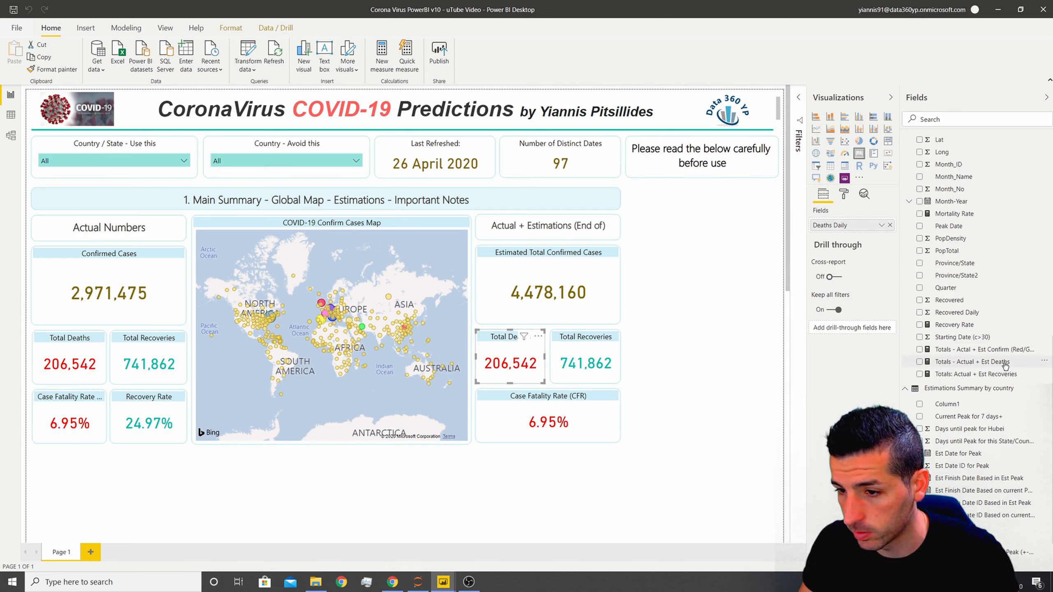
drag(1005, 365, 851, 229)
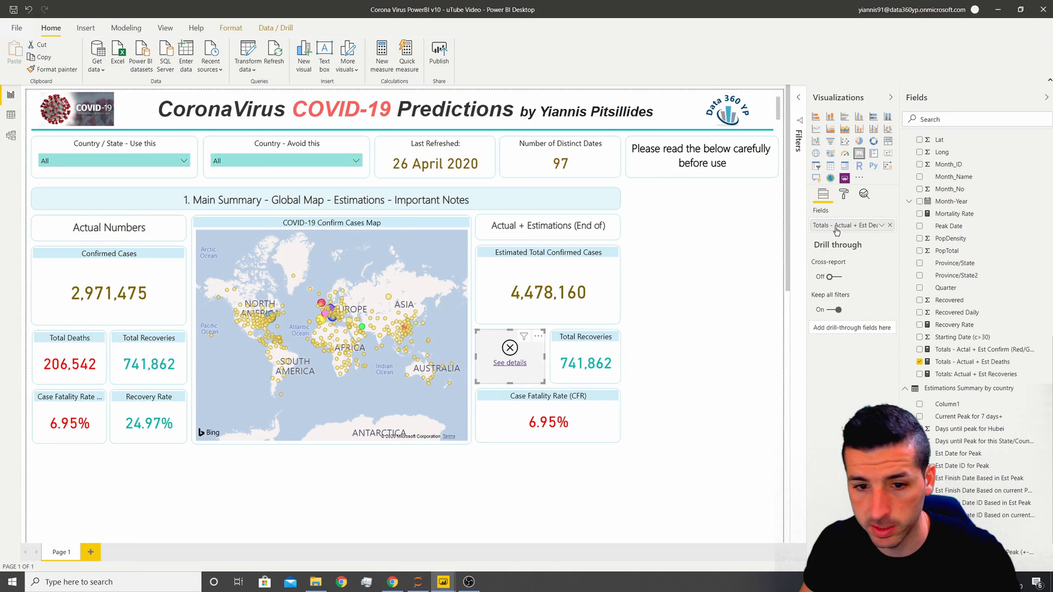
click(509, 363)
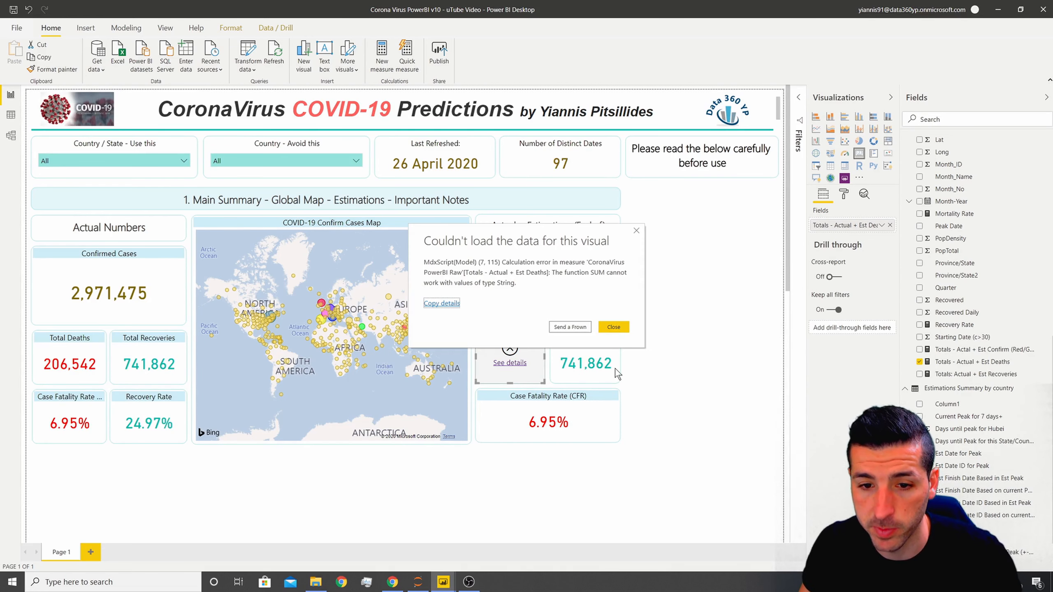
click(615, 327)
click(843, 194)
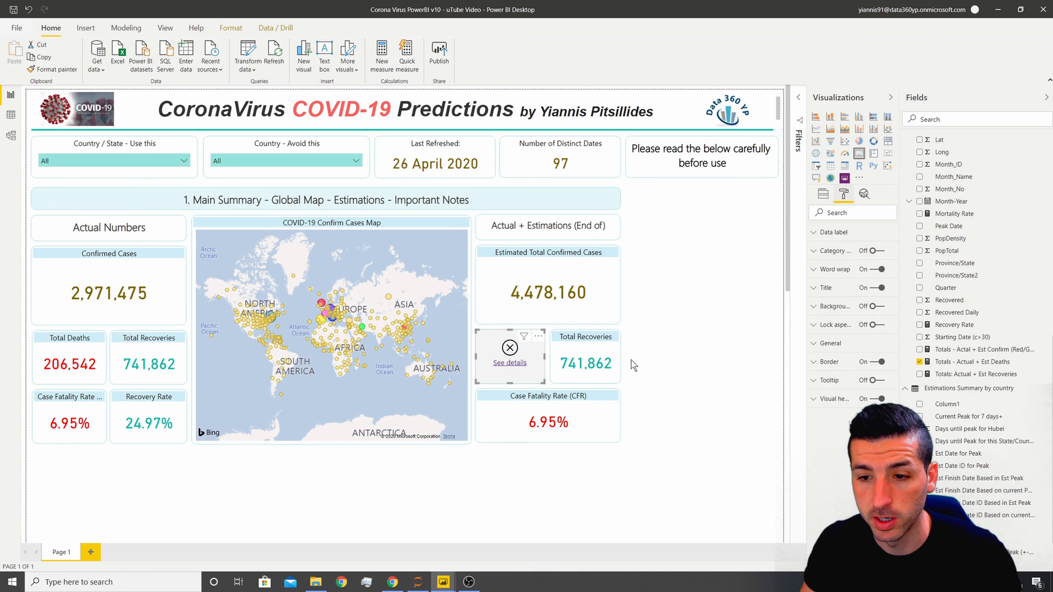
- Check the Totals - Actual + Est Deaths measure's formula and open the CoronaVirus PowerBI Raw table's query for editing
click(987, 365)
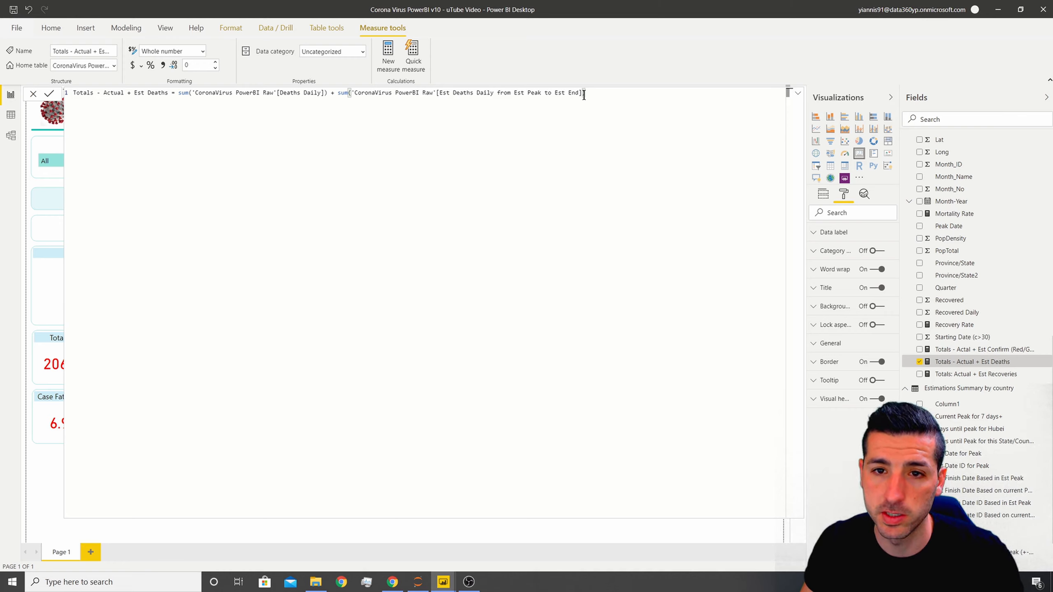
click(5, 120)
right_click(1000, 141)
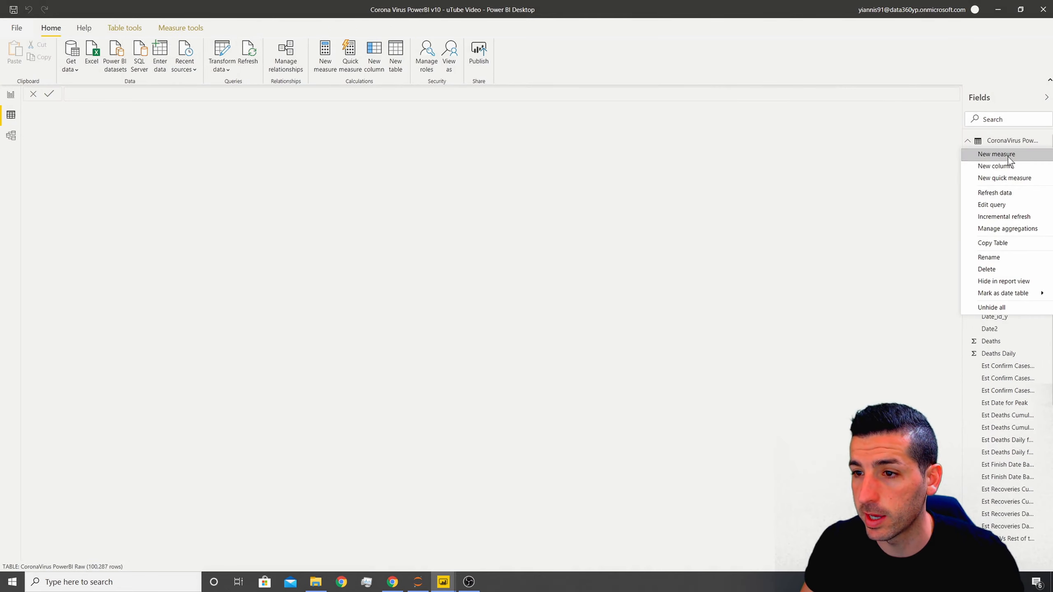
click(1006, 205)
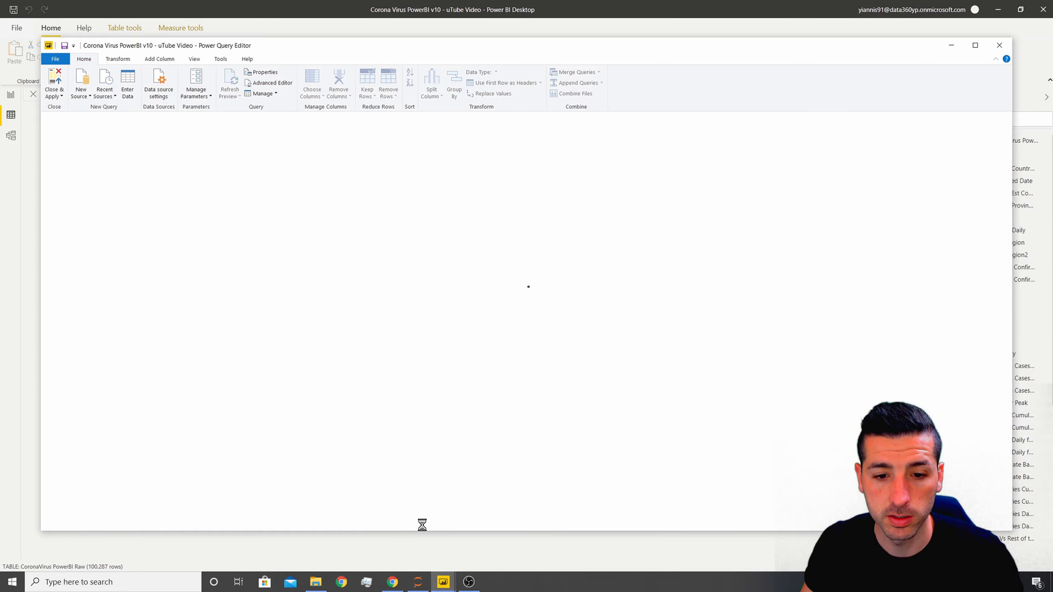
- Change the four Est Deaths Daily and Est Recoveries Daily columns (Est Peak and Current Peak to Est End) to Decimal Number, replacing the current conversion
drag(245, 514, 619, 517)
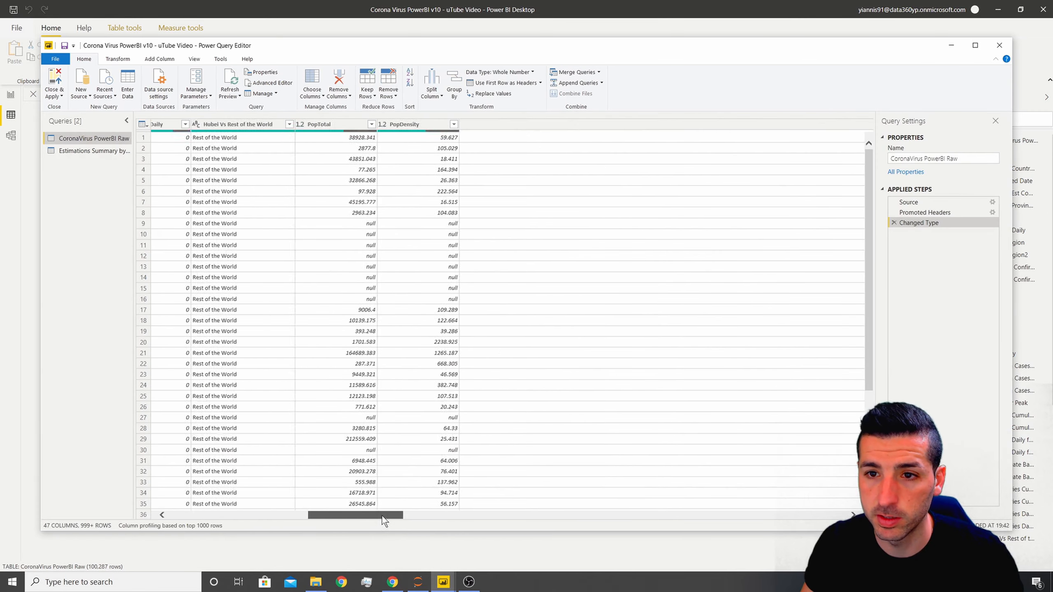
click(441, 125)
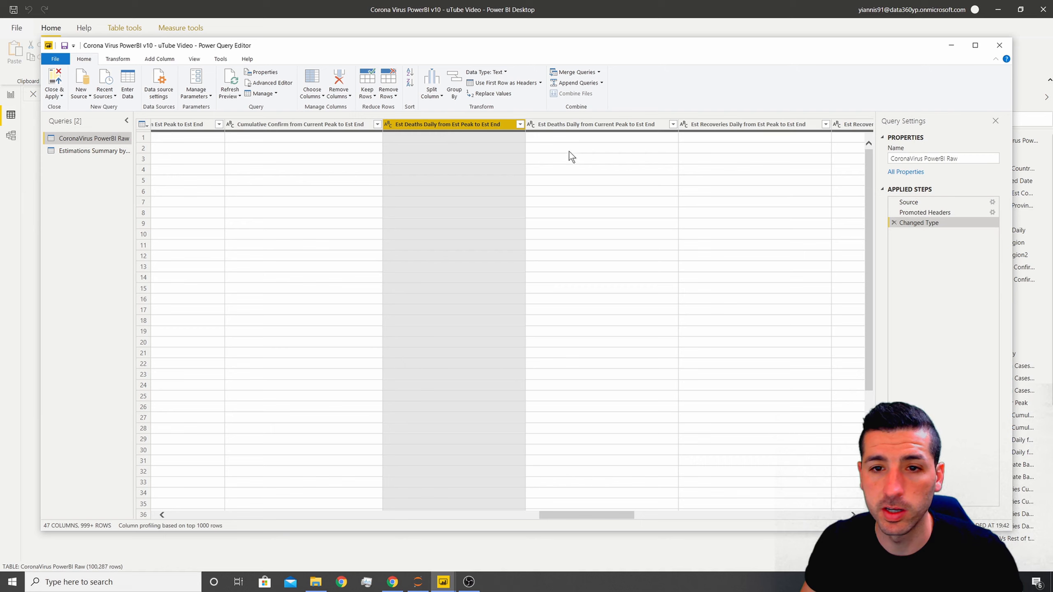
ctrl+click(603, 122)
ctrl+click(733, 125)
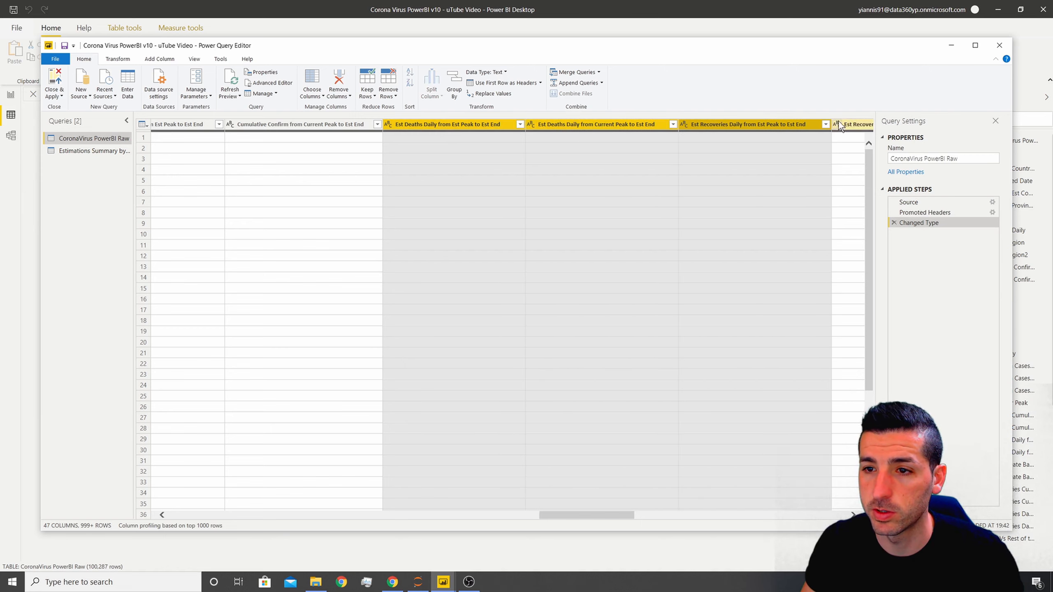
ctrl+click(838, 123)
click(117, 59)
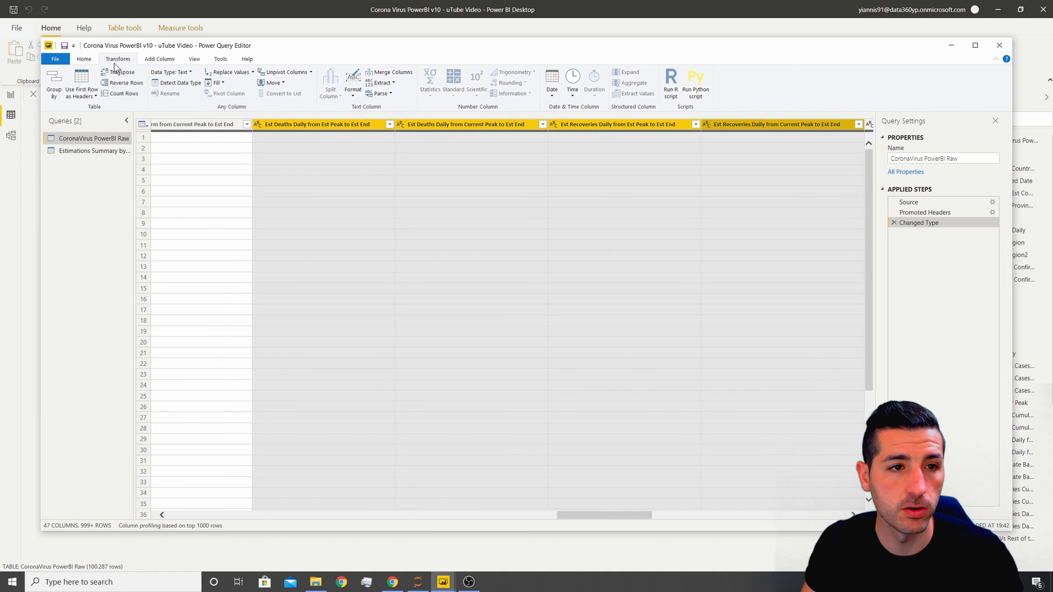
click(178, 72)
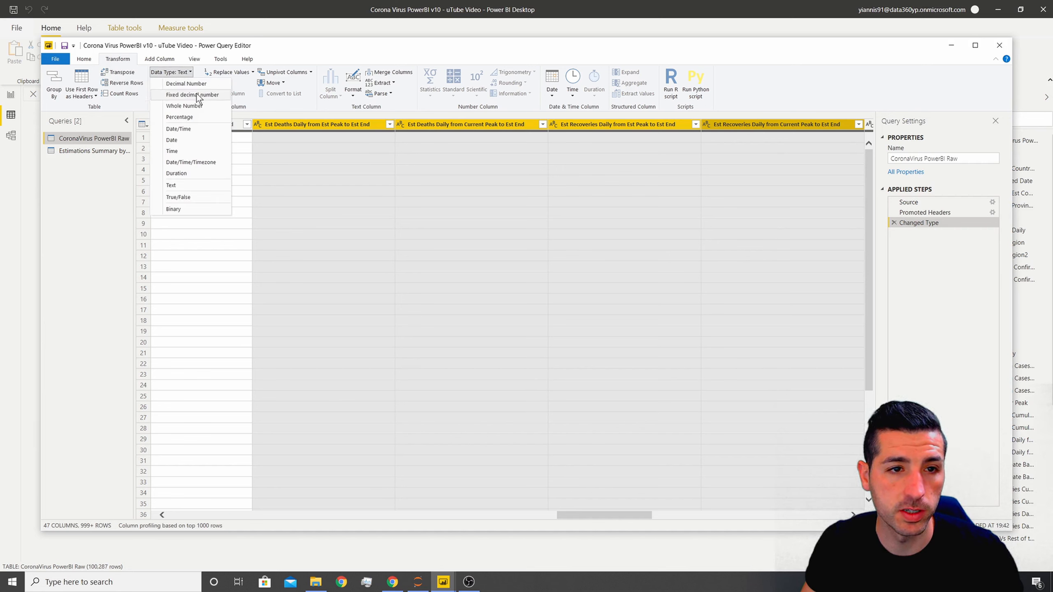
click(205, 94)
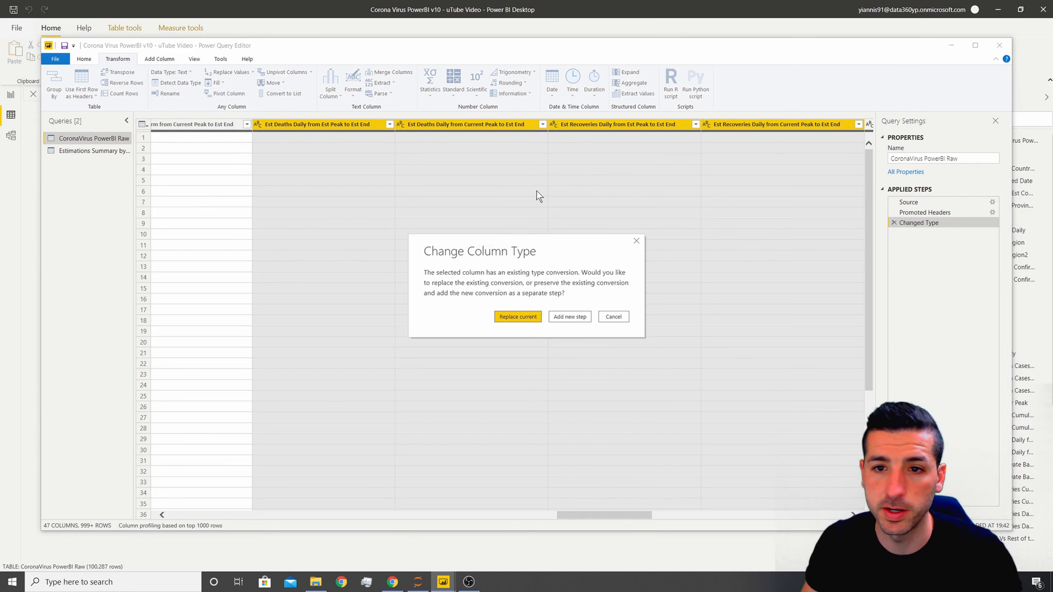
click(513, 317)
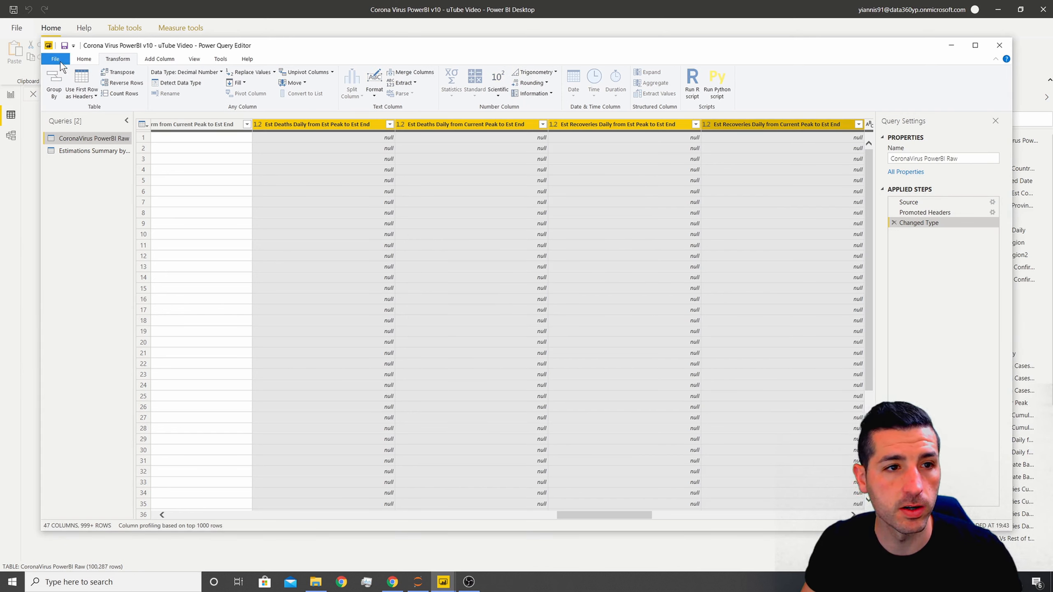
- Close the query editor, apply the pending query changes and return to the report page
scroll(61, 61, up, 1)
click(59, 97)
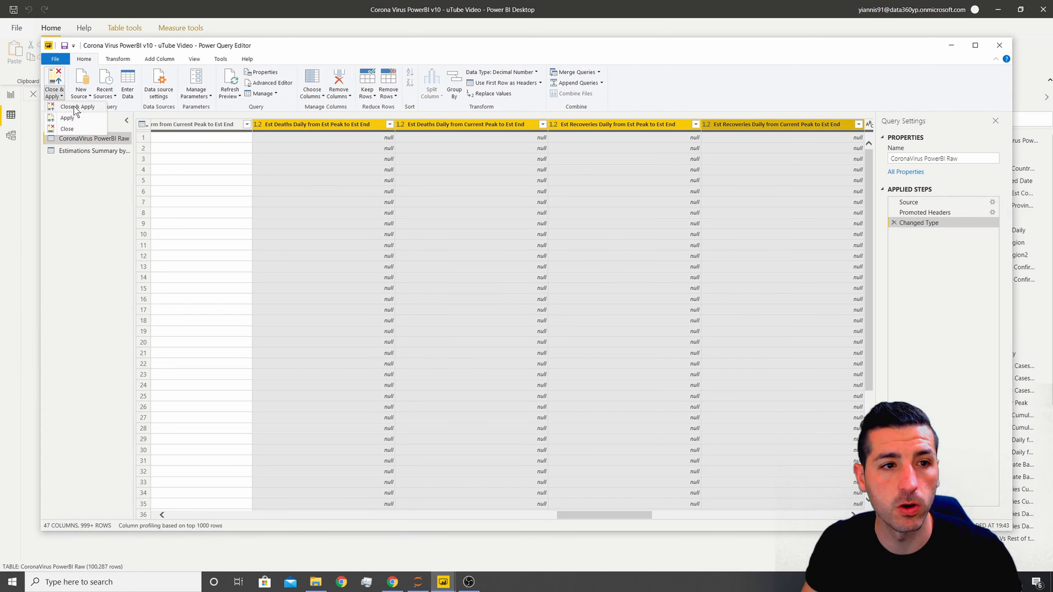
click(66, 129)
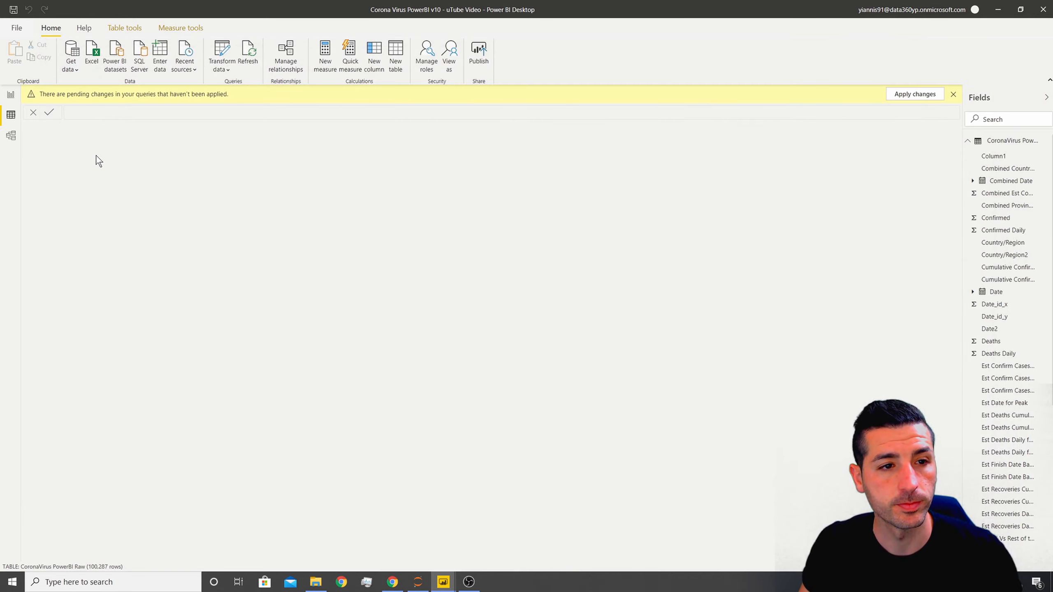
click(625, 345)
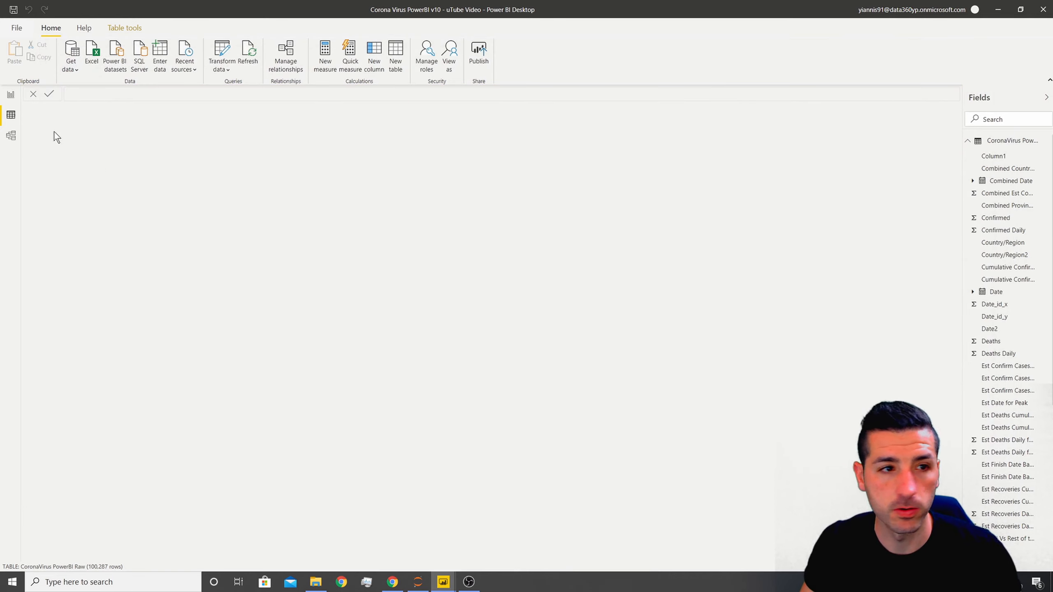
click(11, 95)
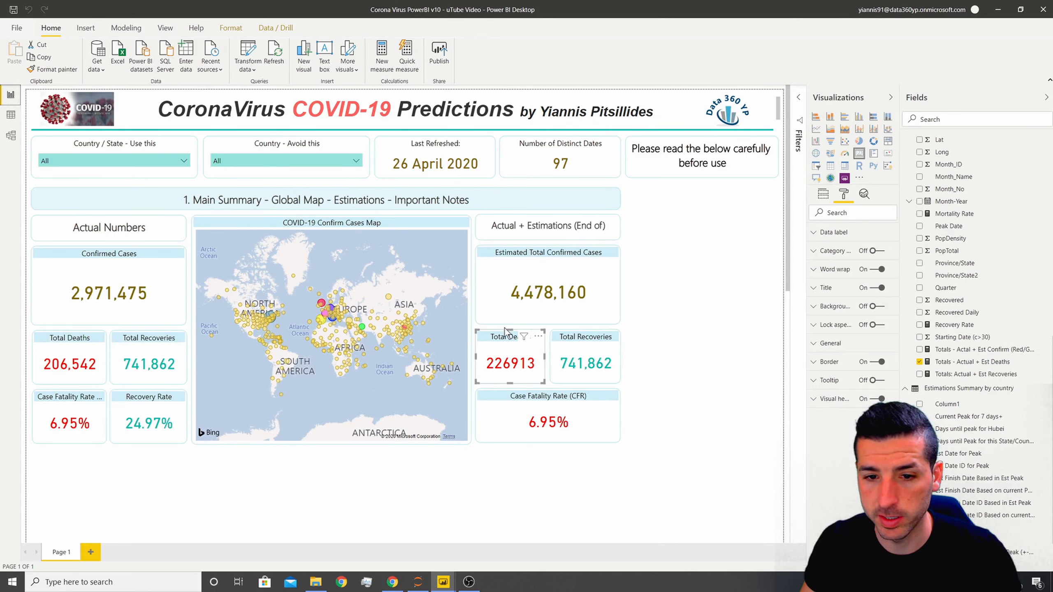
- Format the Totals - Actual + Est Deaths measure with a thousands separator and collapse its expanded formula
click(991, 366)
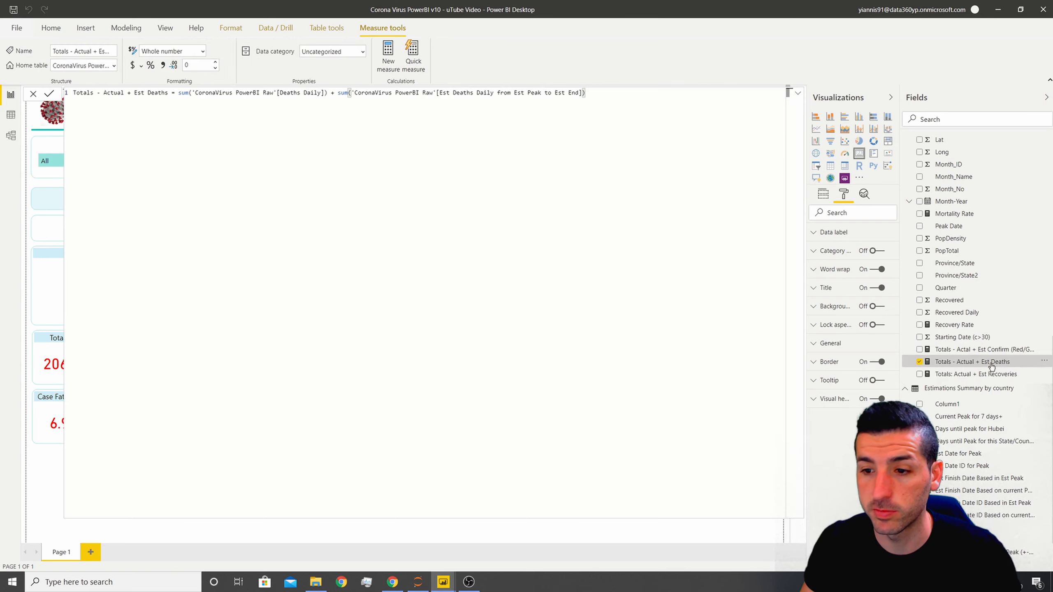
click(162, 66)
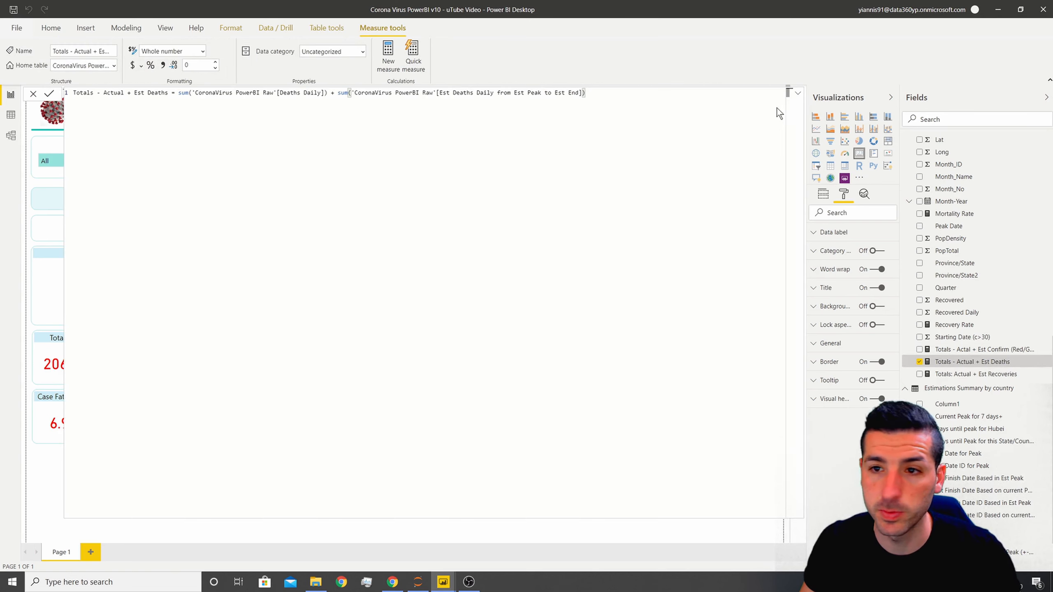
click(798, 94)
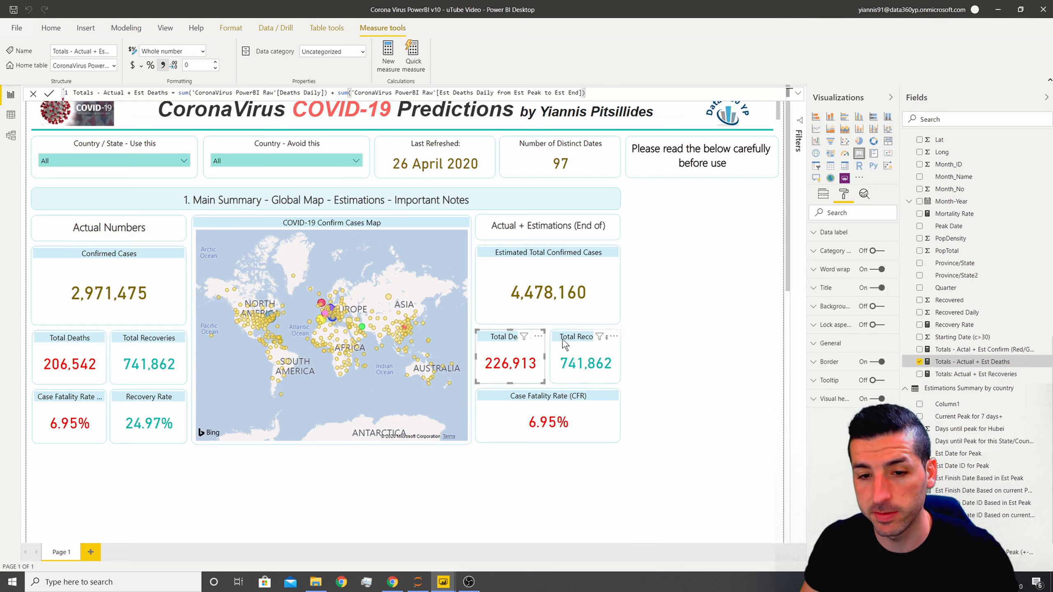
- Retitle the Total Deaths card in the Actual + Estimations group as "Est. Total Deaths"
click(514, 346)
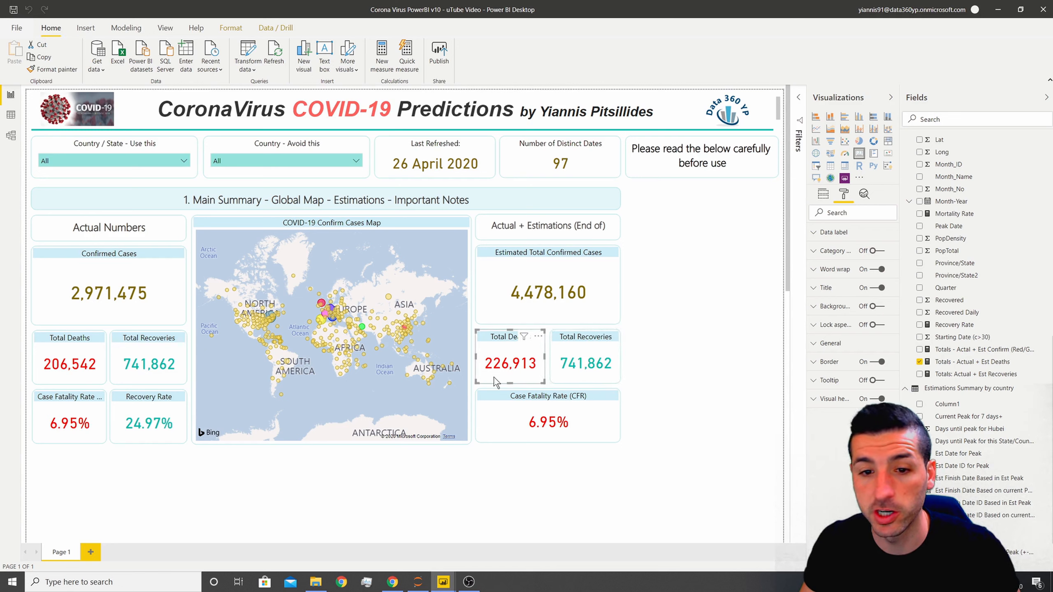
click(837, 292)
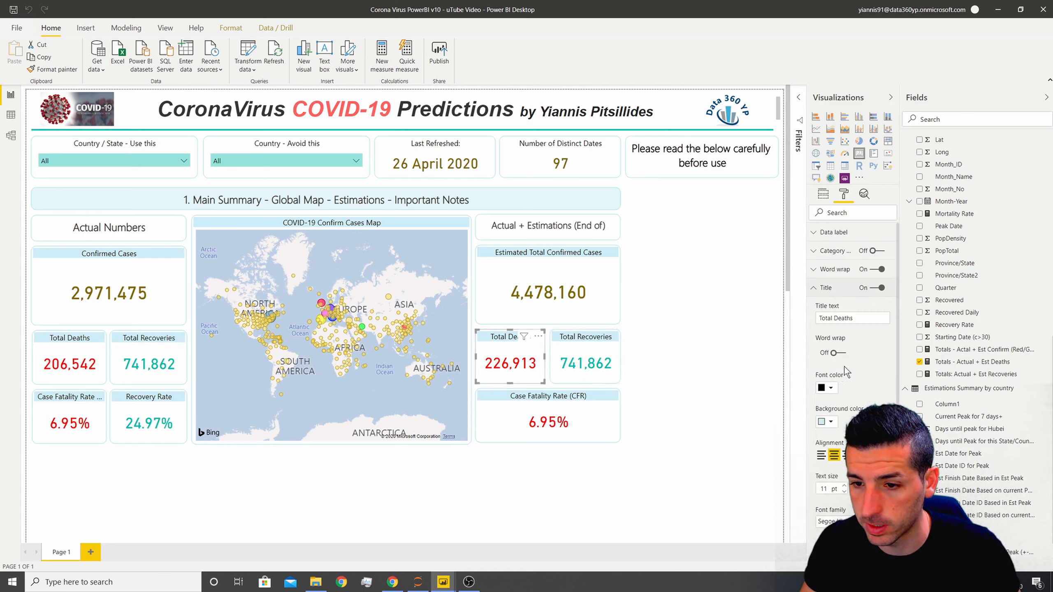
double_click(831, 319)
text(Est)
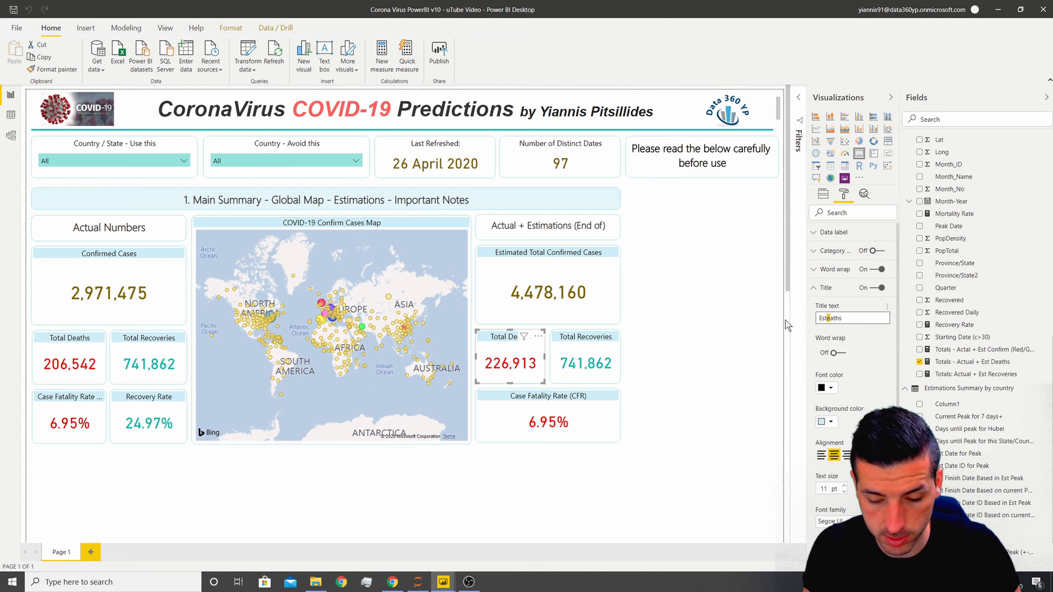
text(. Total)
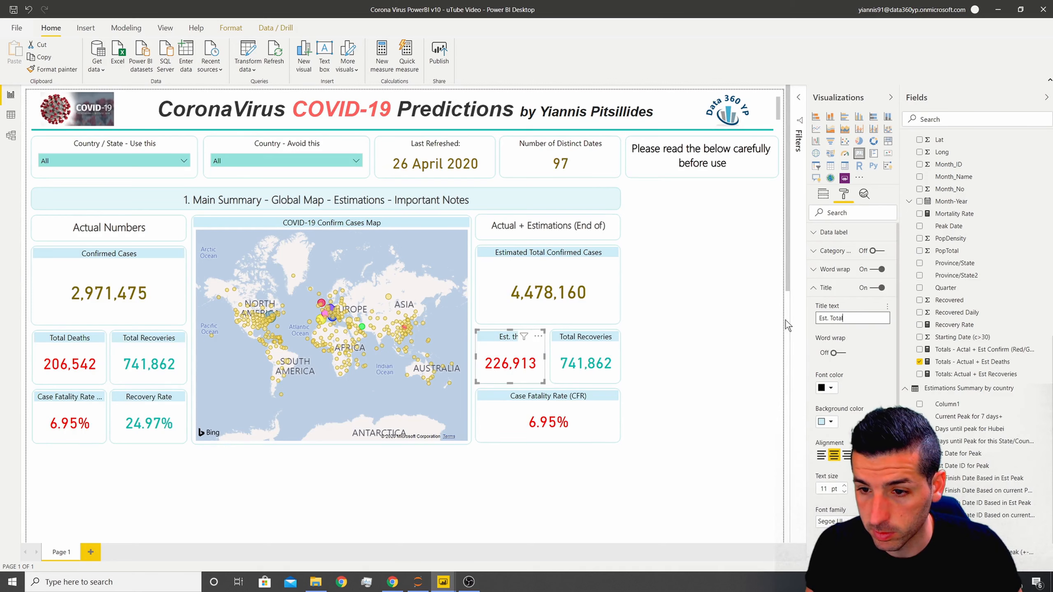
text( Dea)
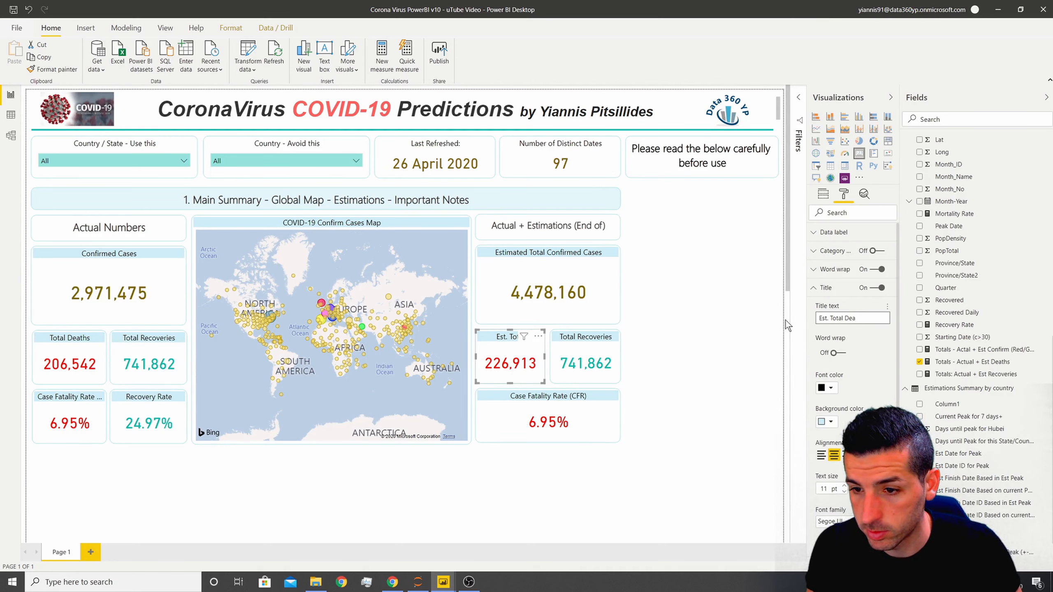
text(ths)
click(659, 348)
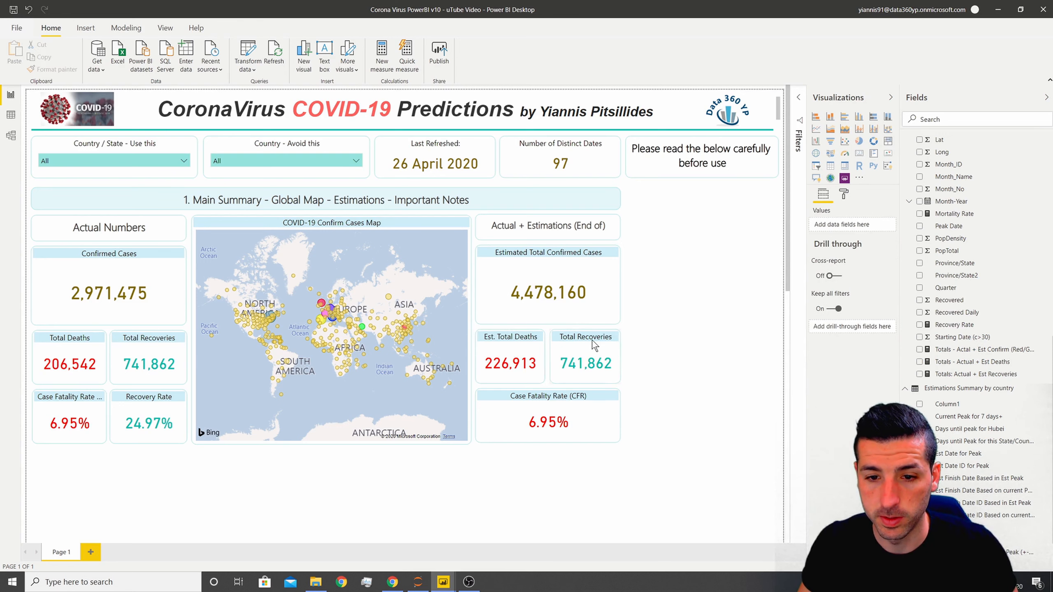
- Retitle the Total Recoveries card in the Actual + Estimations group as "Est Total Recoveries"
click(592, 341)
click(843, 193)
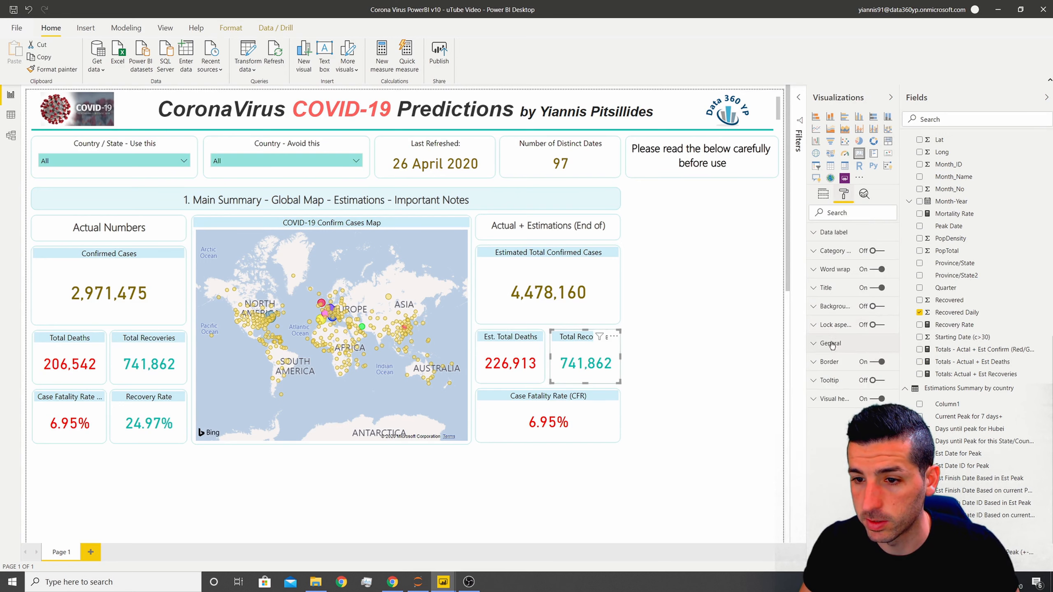
click(829, 288)
click(818, 318)
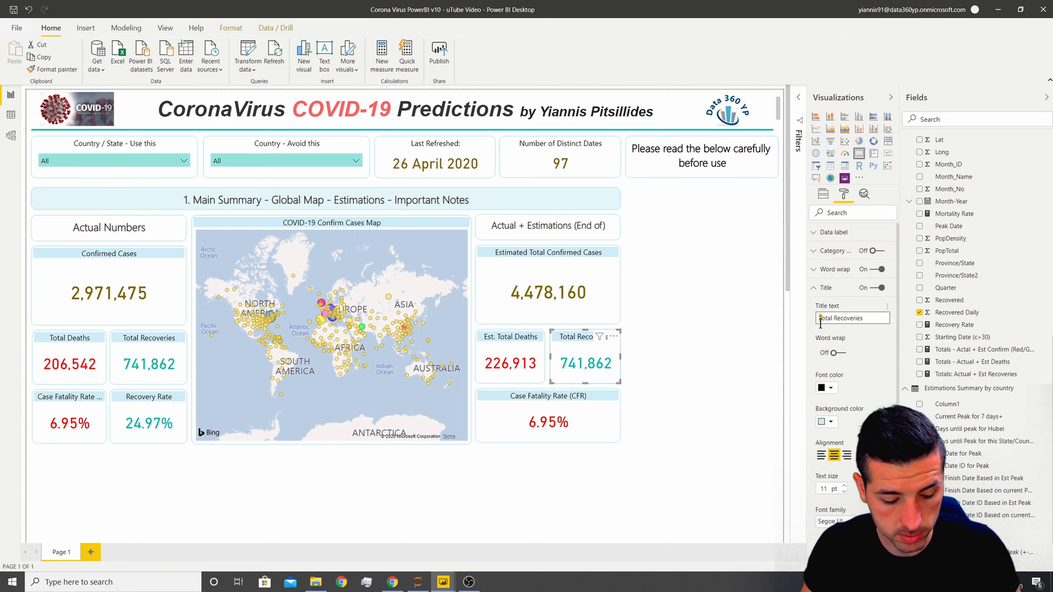
text(Est Total )
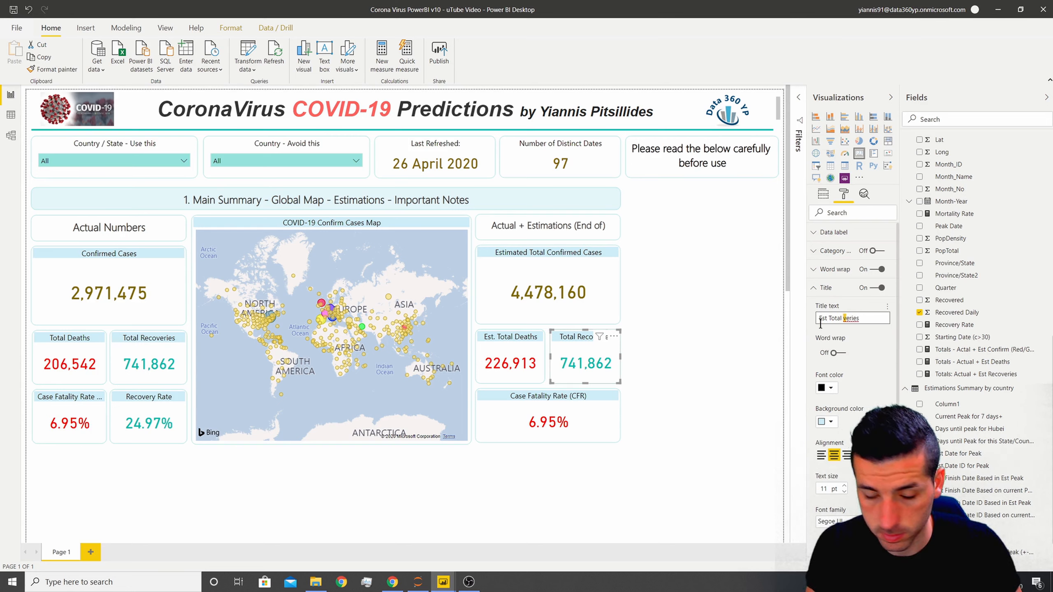
text(Recoveries)
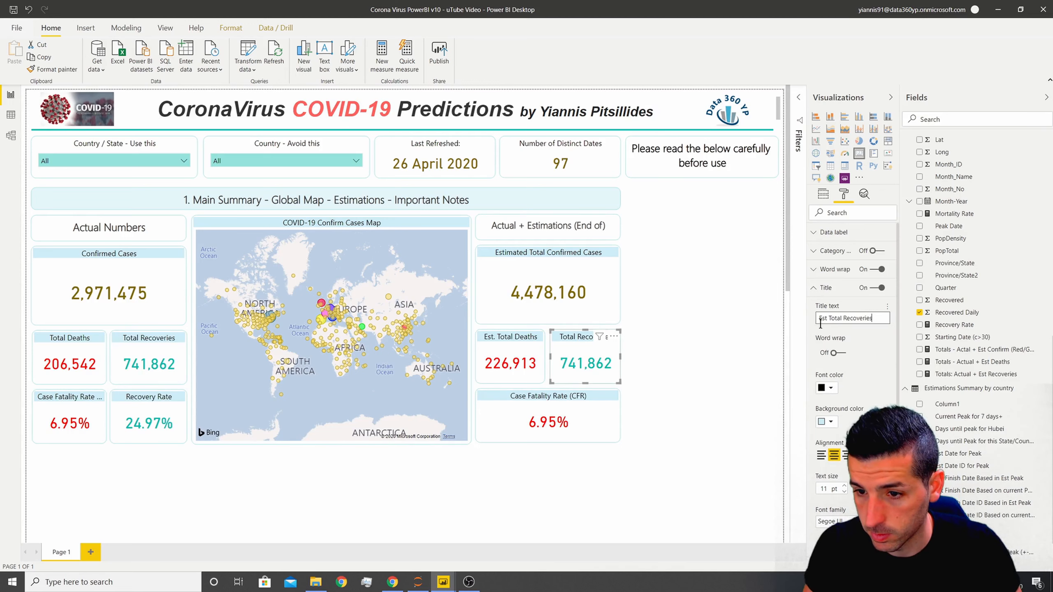
- Replace the Est Total Recoveries card's field with the Totals: Actual + Est Recoveries measure and format that measure with a thousands separator
click(823, 193)
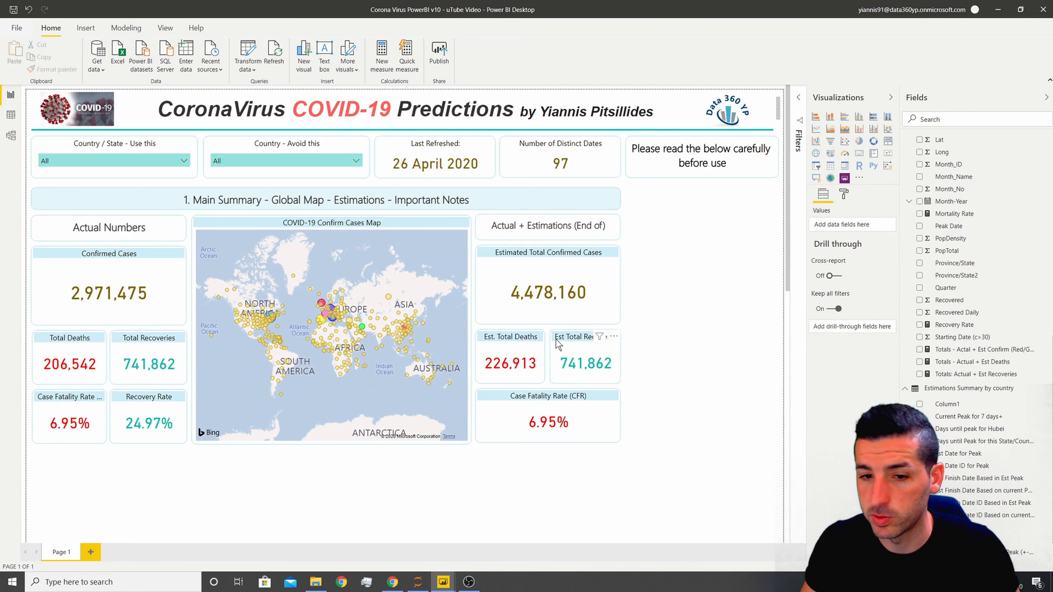
drag(998, 379, 849, 226)
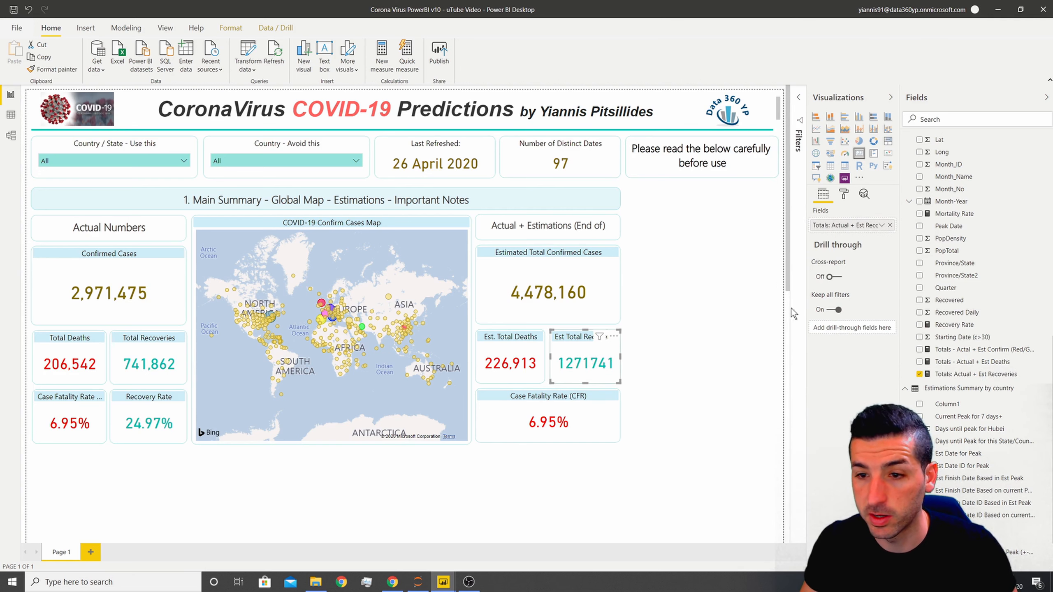
click(986, 374)
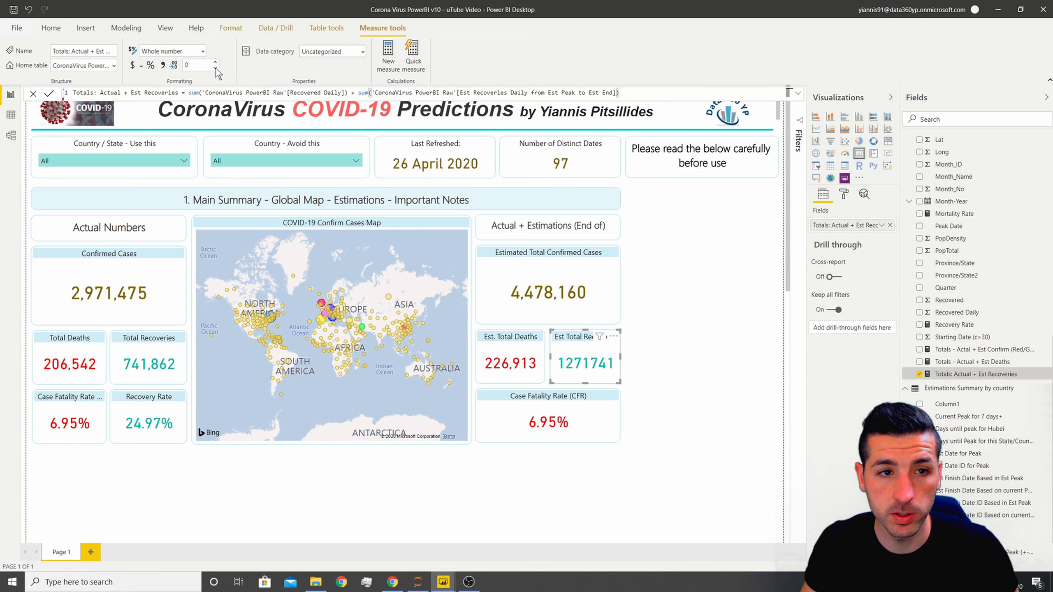
click(162, 64)
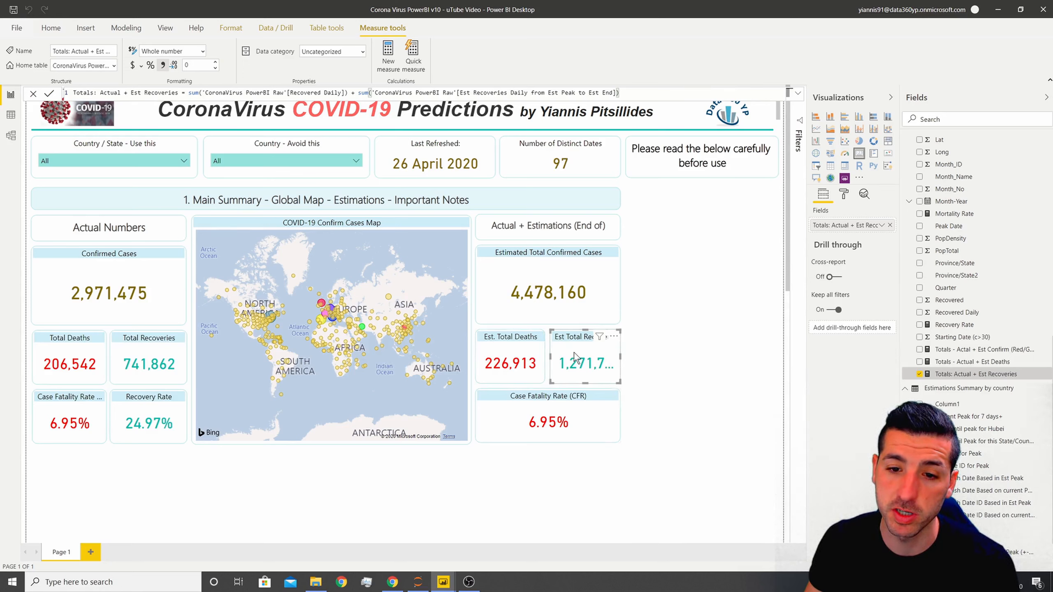
- Set the data label text size to 22 pt on both the Est Total Recoveries and Est. Total Deaths cards
click(843, 195)
click(833, 232)
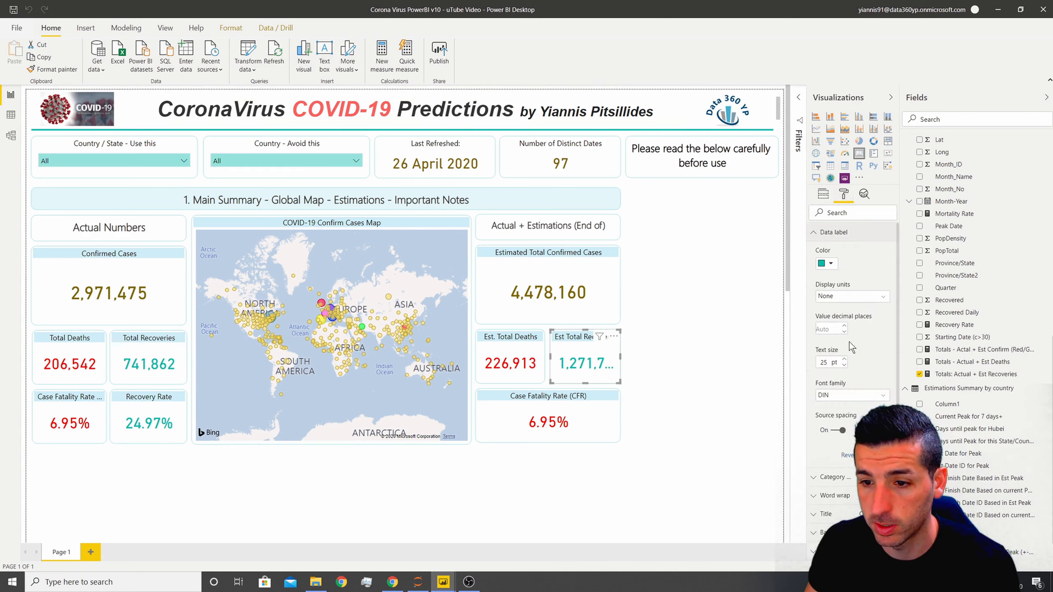
click(844, 364)
click(843, 364)
click(844, 365)
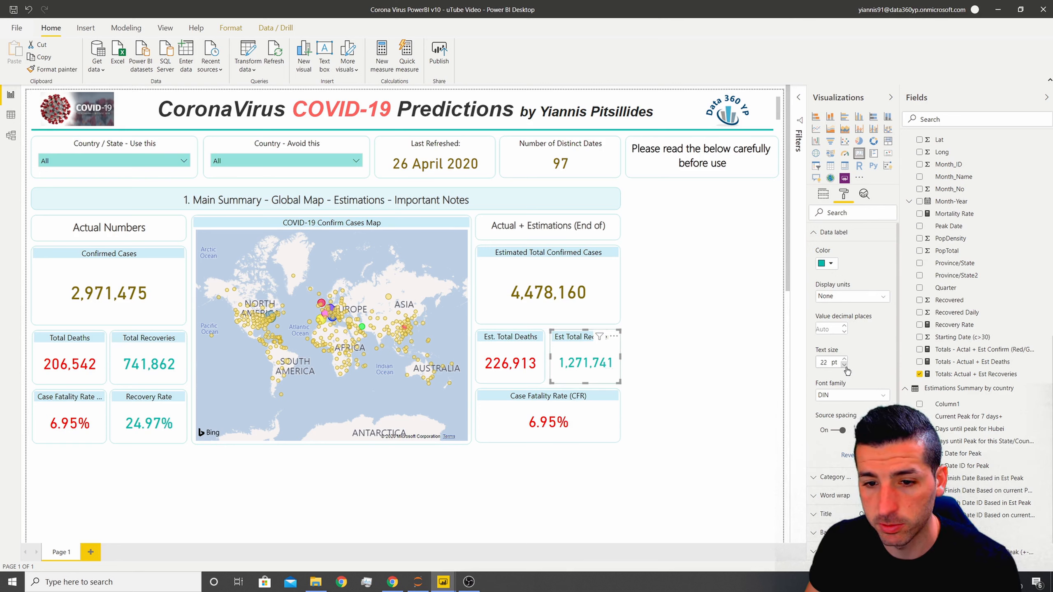
click(530, 352)
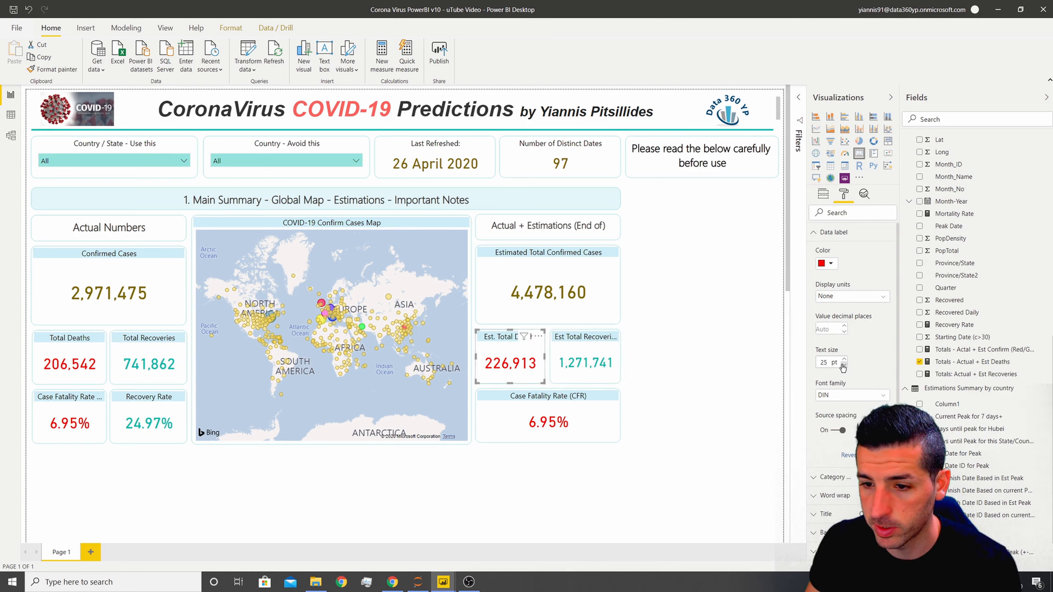
click(843, 365)
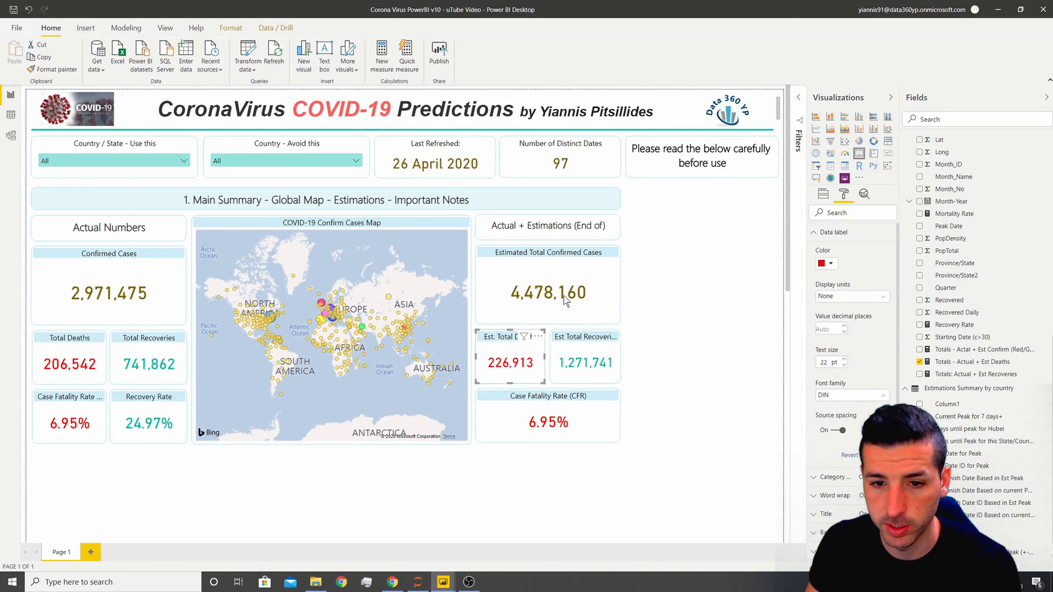
- Change the Estimated Total Confirmed Cases card's data label color to a lighter dark-yellow theme shade
click(542, 258)
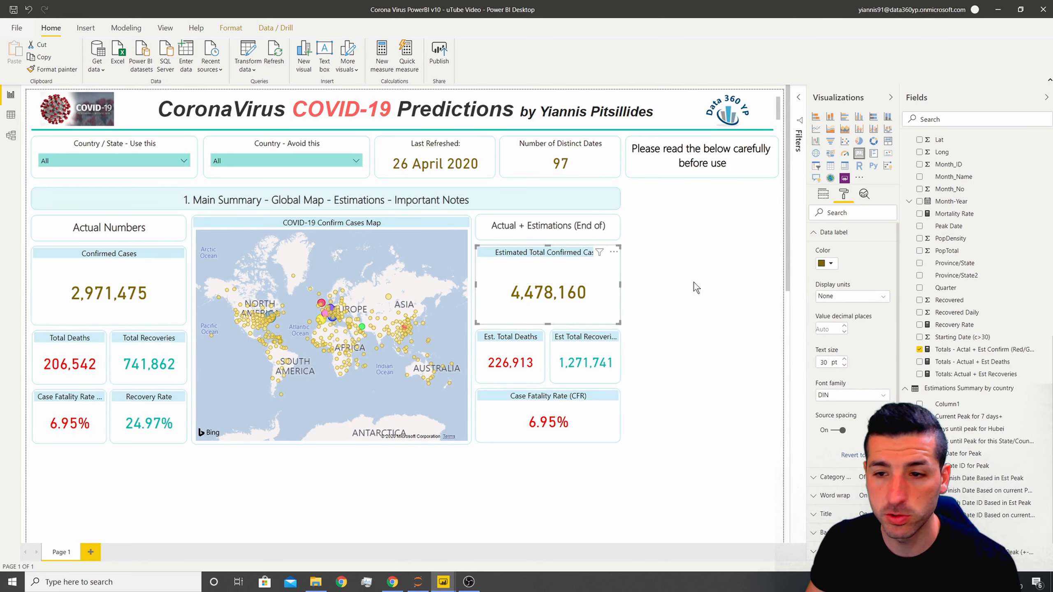
click(830, 263)
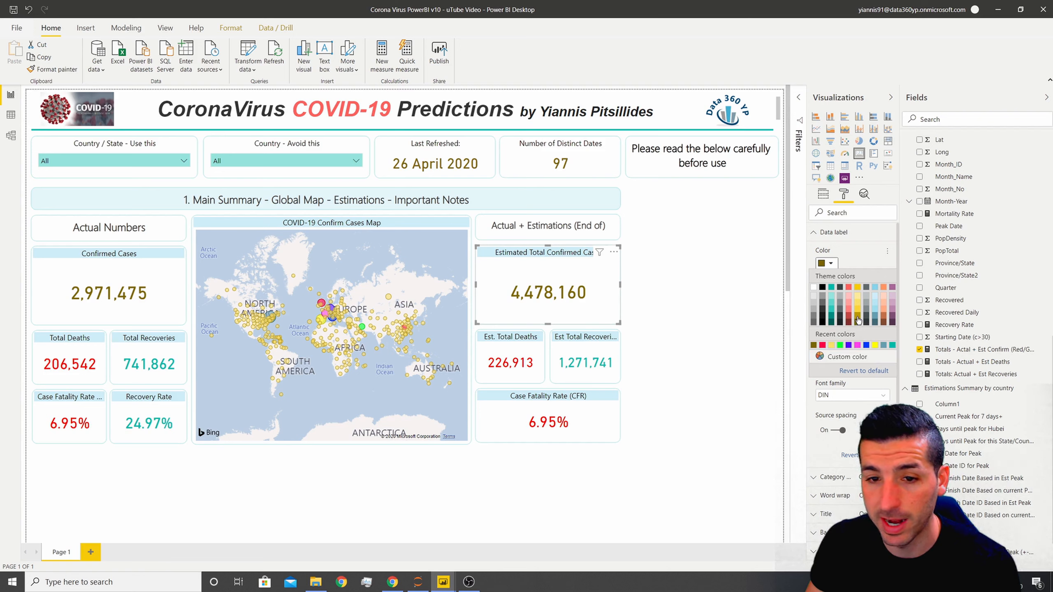
click(858, 324)
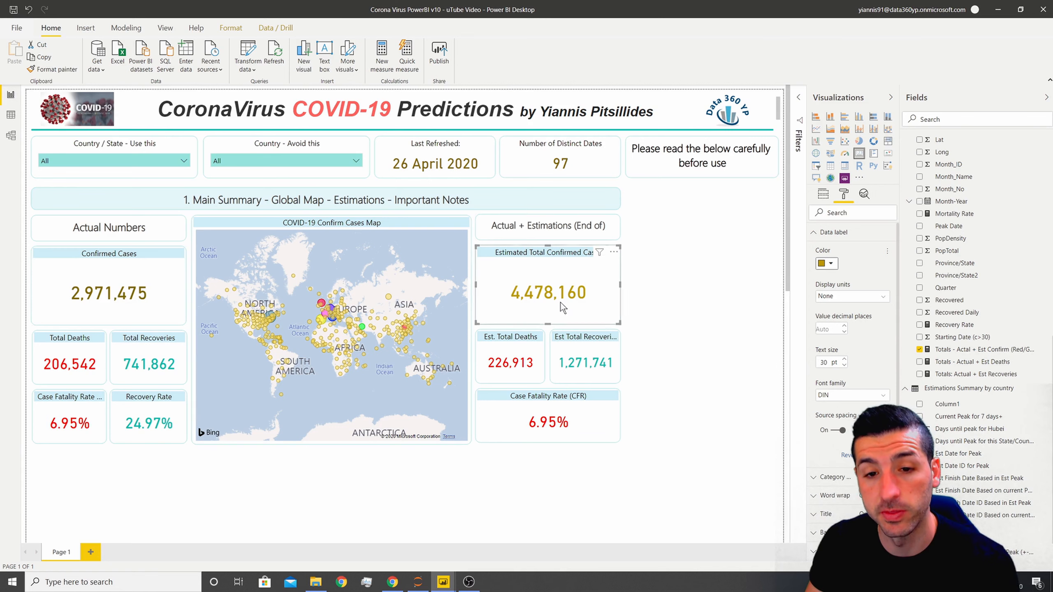
- Give the Est. Total Deaths card's data label a lighter, softer red custom color
click(512, 352)
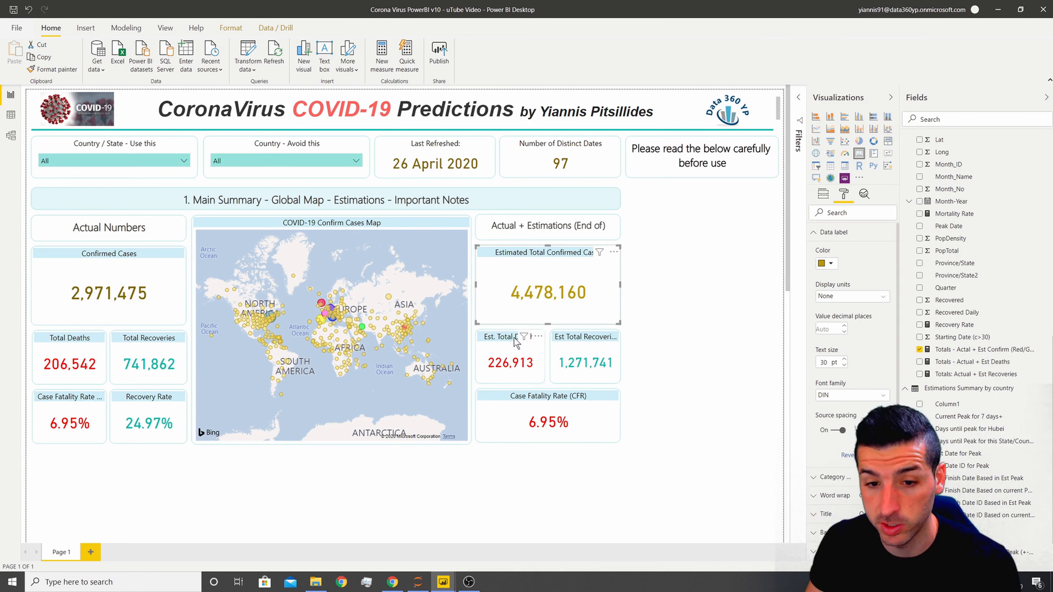
click(831, 263)
click(838, 357)
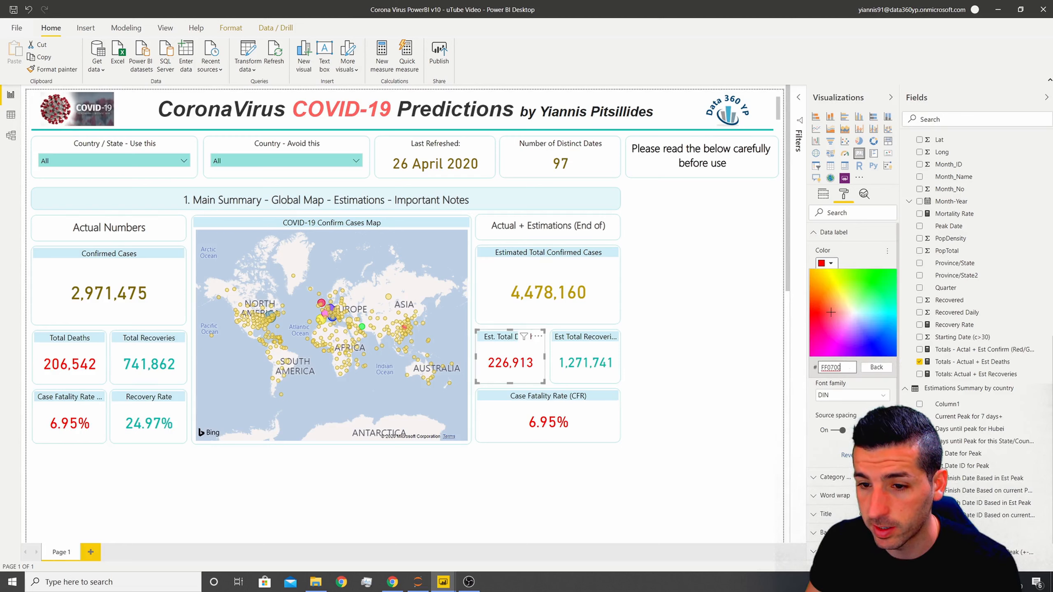
click(830, 312)
- Change the Est Total Recoveries card's data label color to a lighter teal theme shade
click(562, 337)
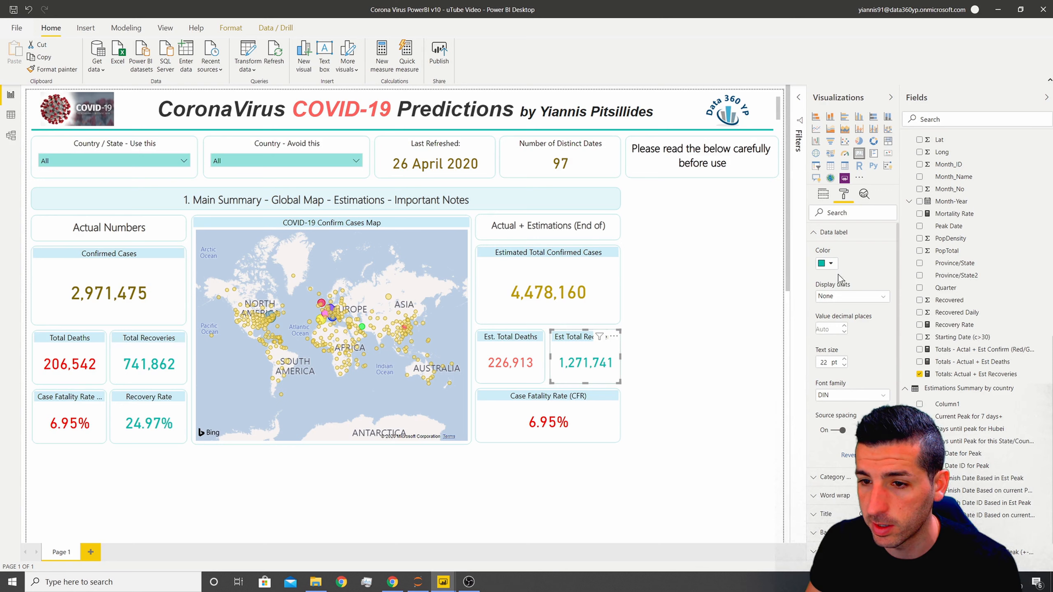
click(830, 263)
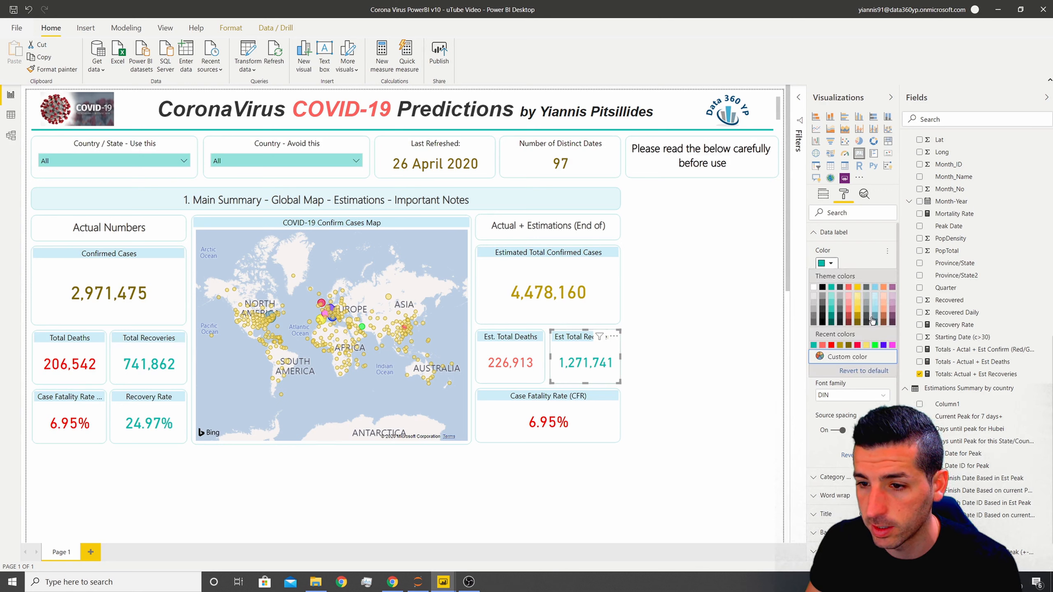
click(832, 307)
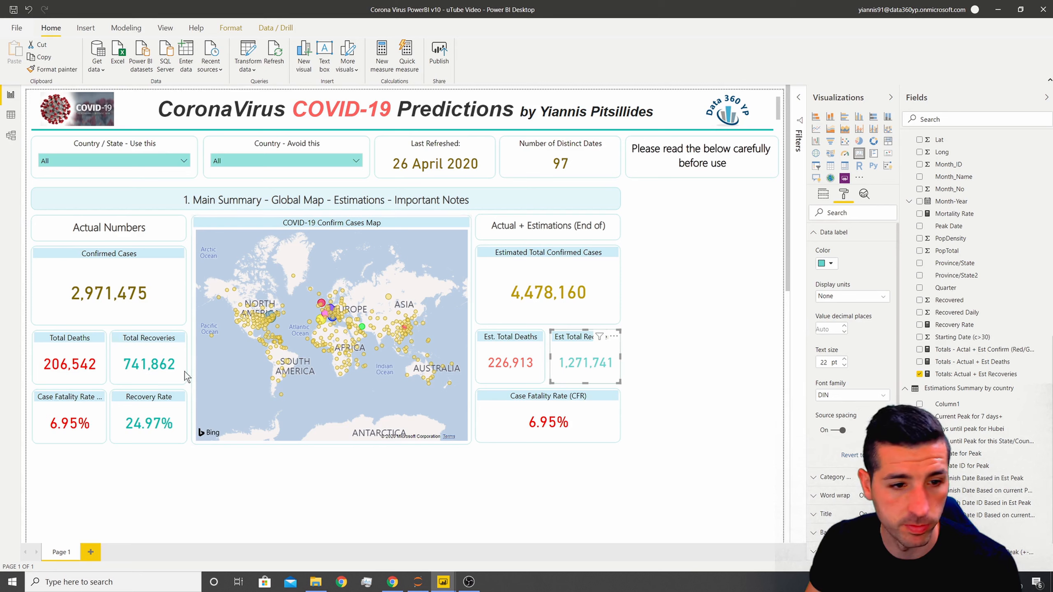
click(625, 322)
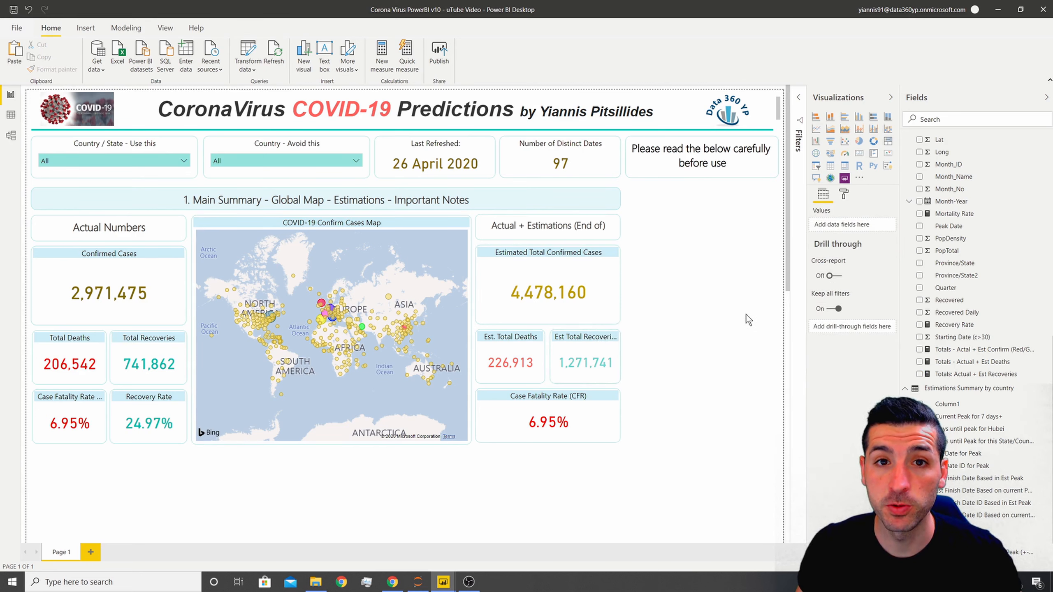
- Add the text box with the model aim, assumptions and other notes beside the estimation cards, aligning its lower edge with theirs
click(674, 265)
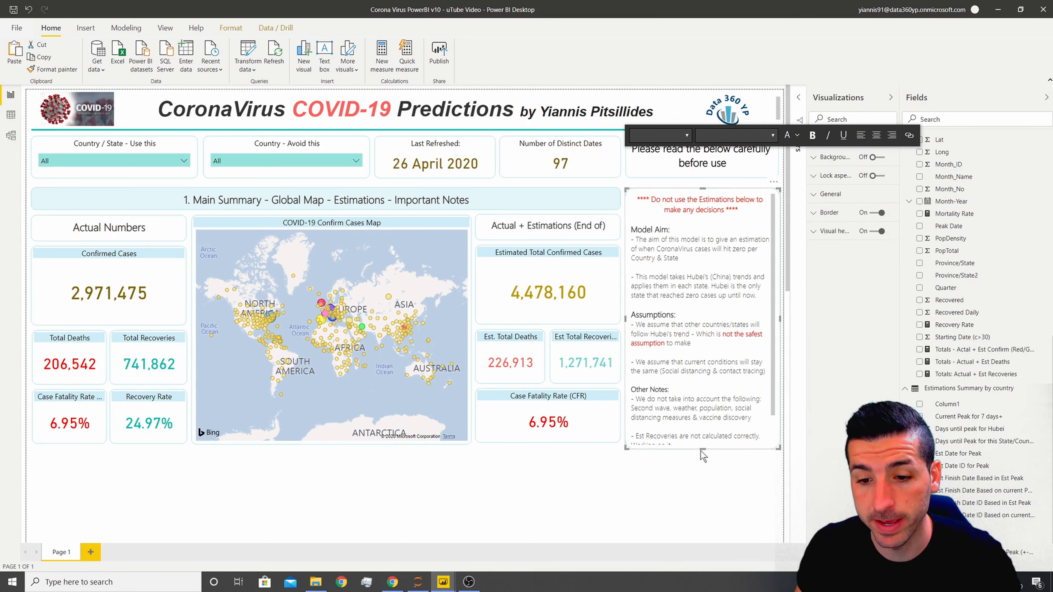
drag(703, 449, 706, 448)
click(563, 400)
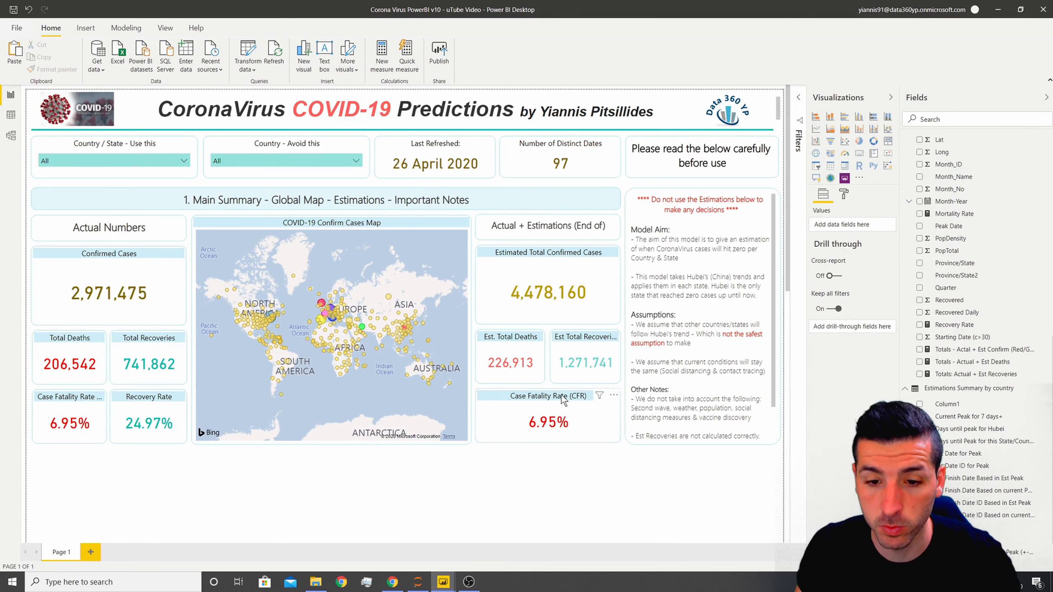
click(553, 445)
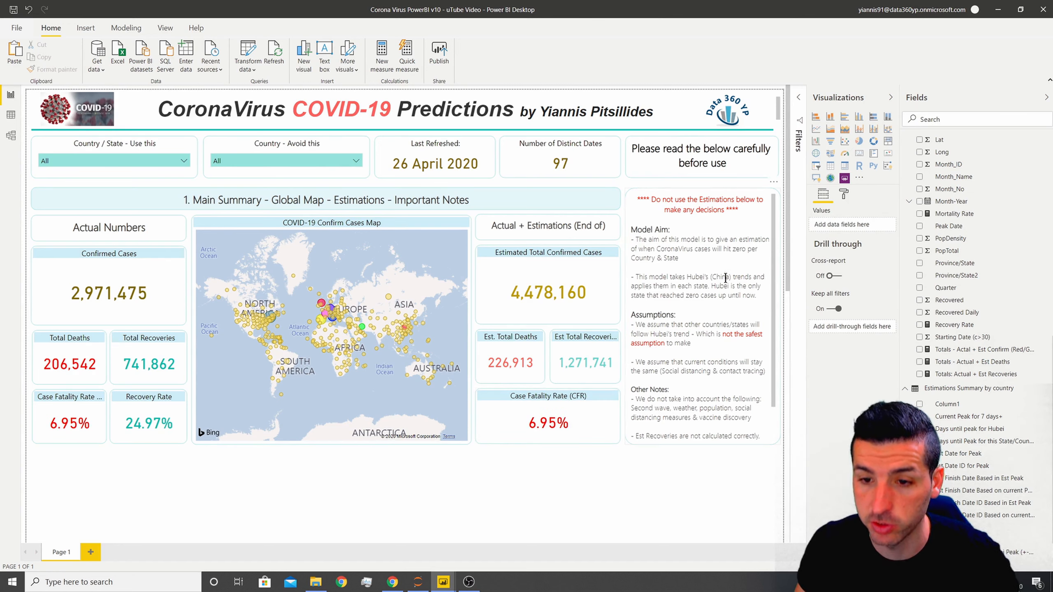
scroll(721, 285, down, 1)
scroll(729, 308, up, 1)
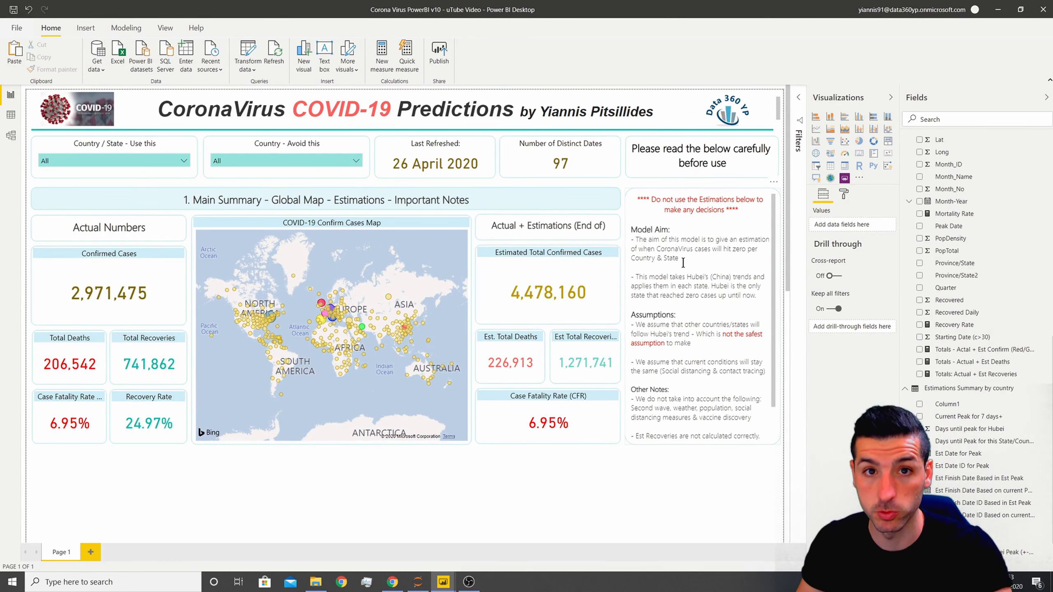
- Retitle the Case Fatality Rate (CFR) card in the Actual + Estimations group as "Estimated Finish Date"
click(538, 400)
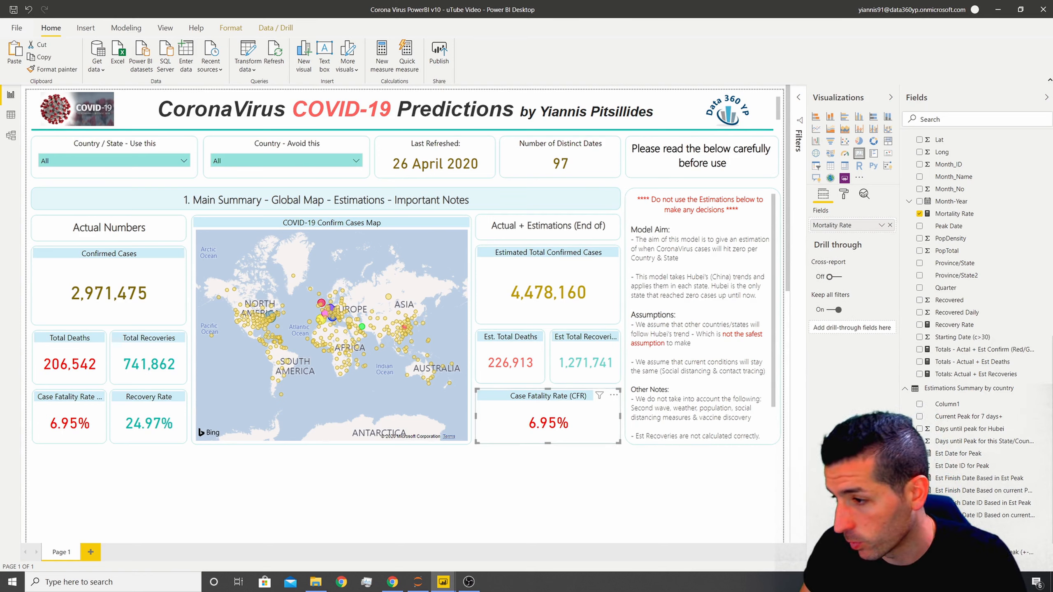
click(844, 195)
click(826, 287)
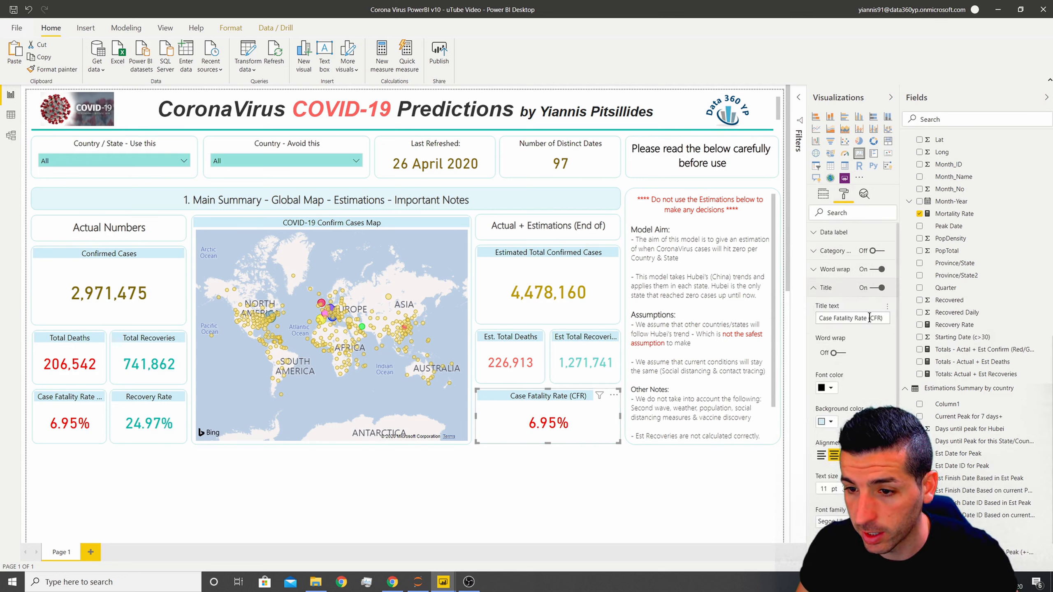
triple_click(873, 318)
text(Esti)
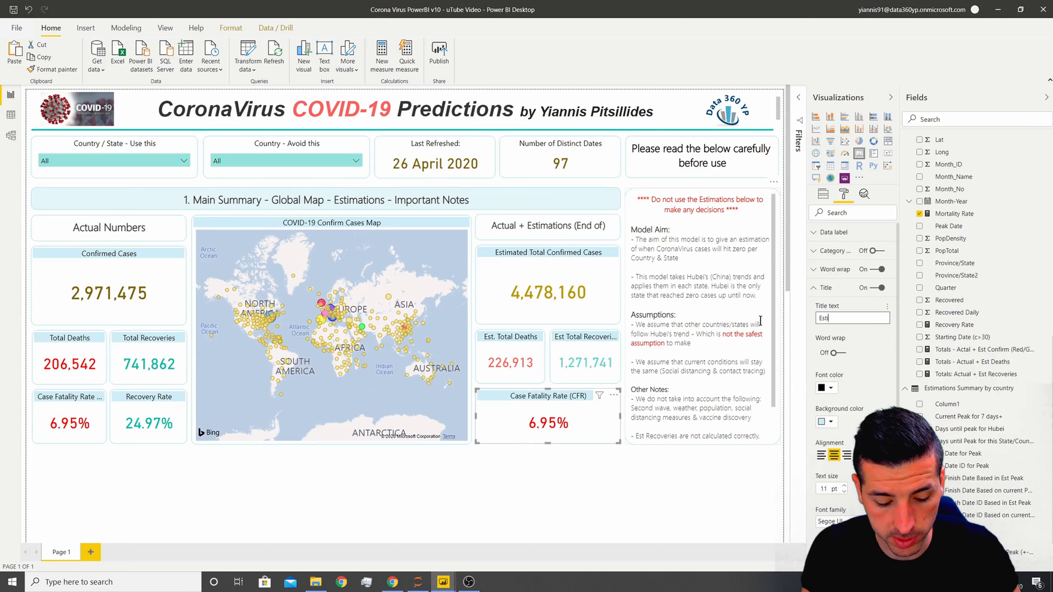
text(mated Finish)
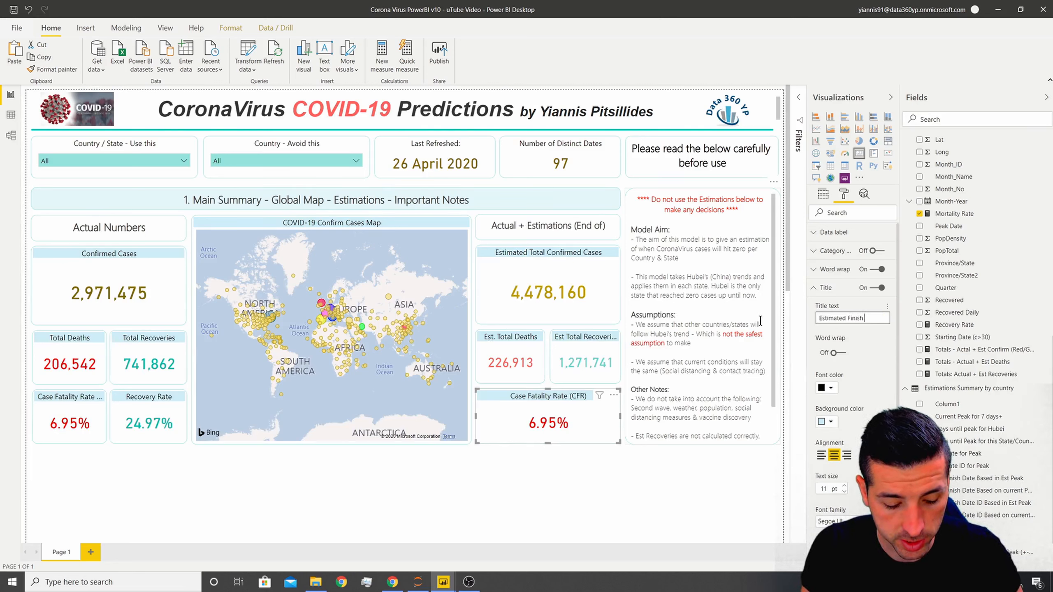
text( Date)
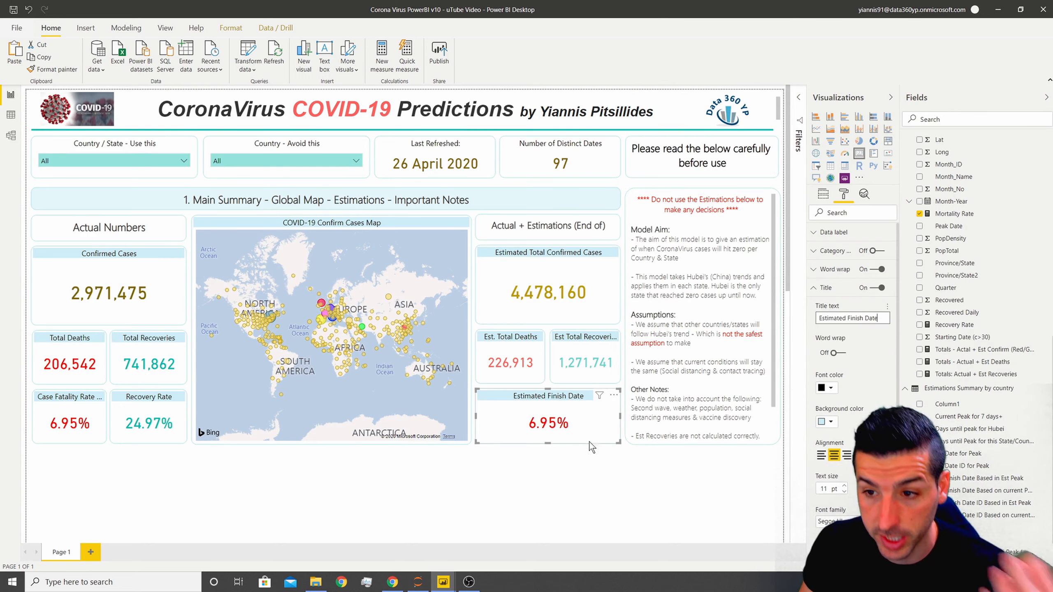
- Replace the Estimated Finish Date card's field with Est Finish Date Based in Est Peak from Estimations Summary by country, summarized as Latest
scroll(953, 207, up, 10)
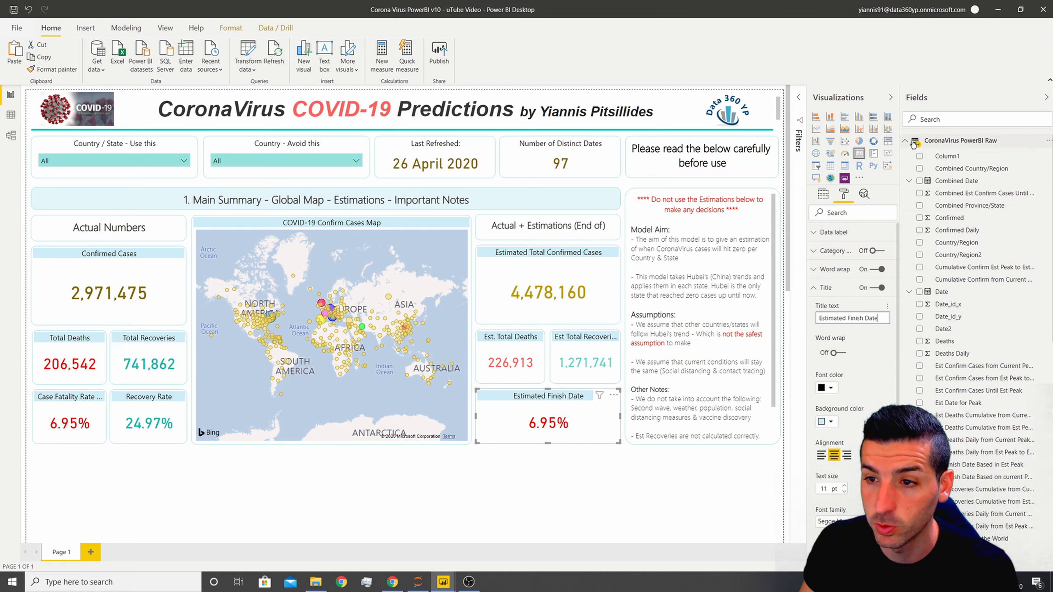
click(913, 143)
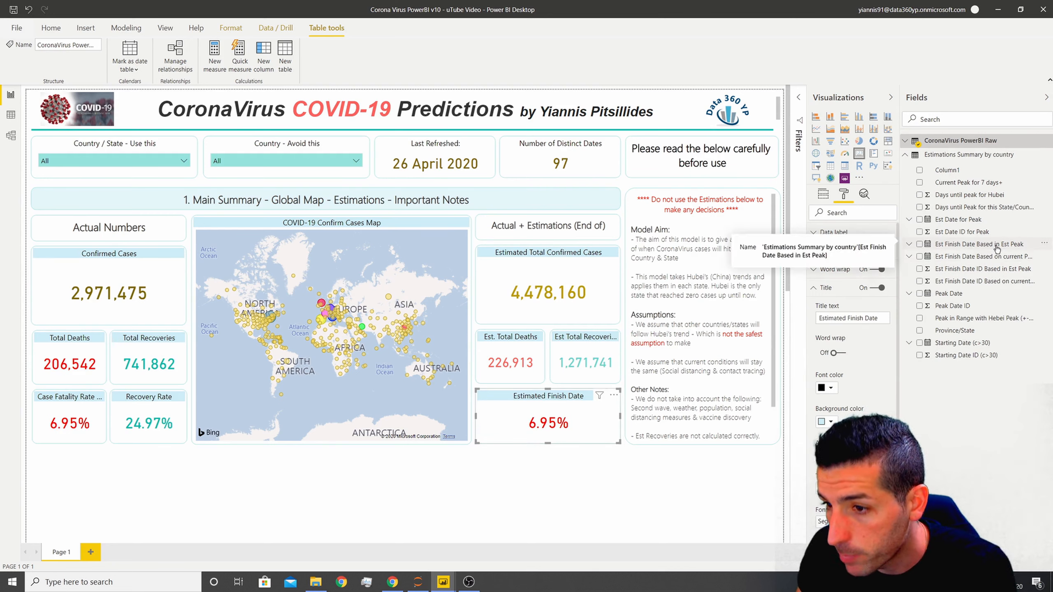
drag(1000, 248, 856, 196)
click(823, 194)
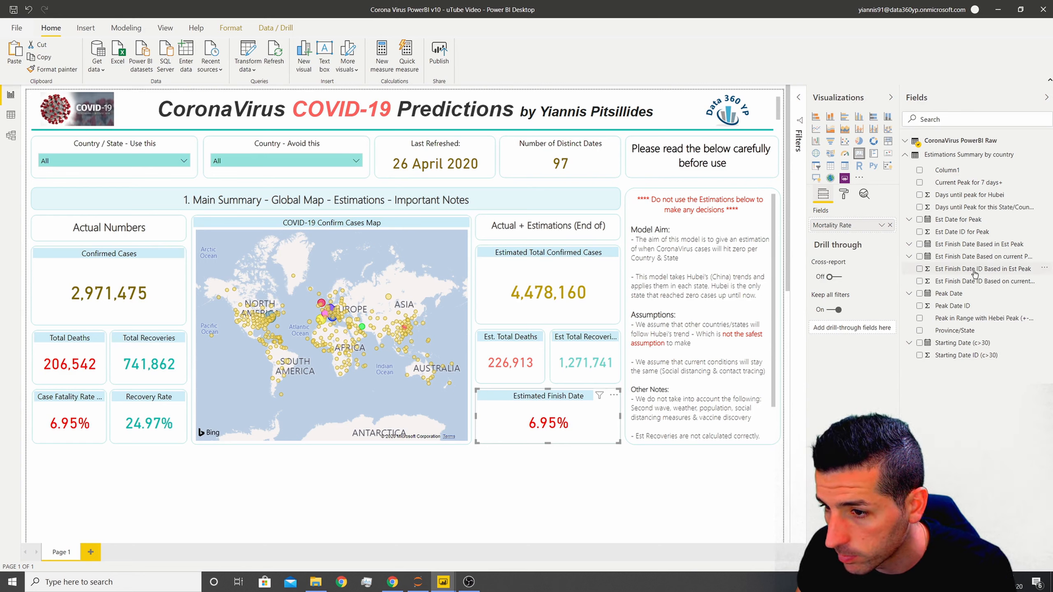
drag(966, 244, 879, 229)
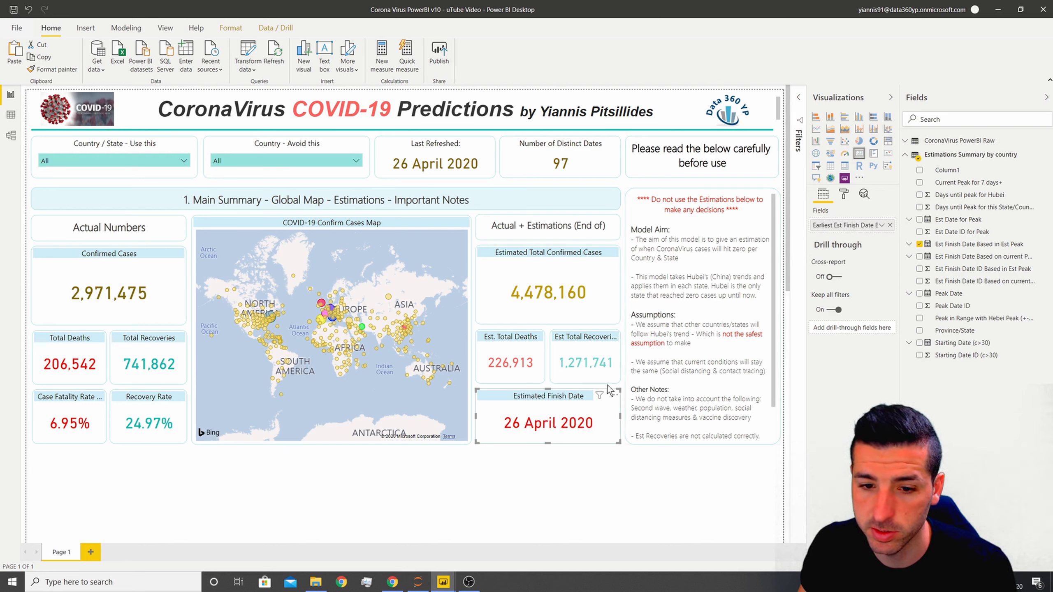
click(884, 229)
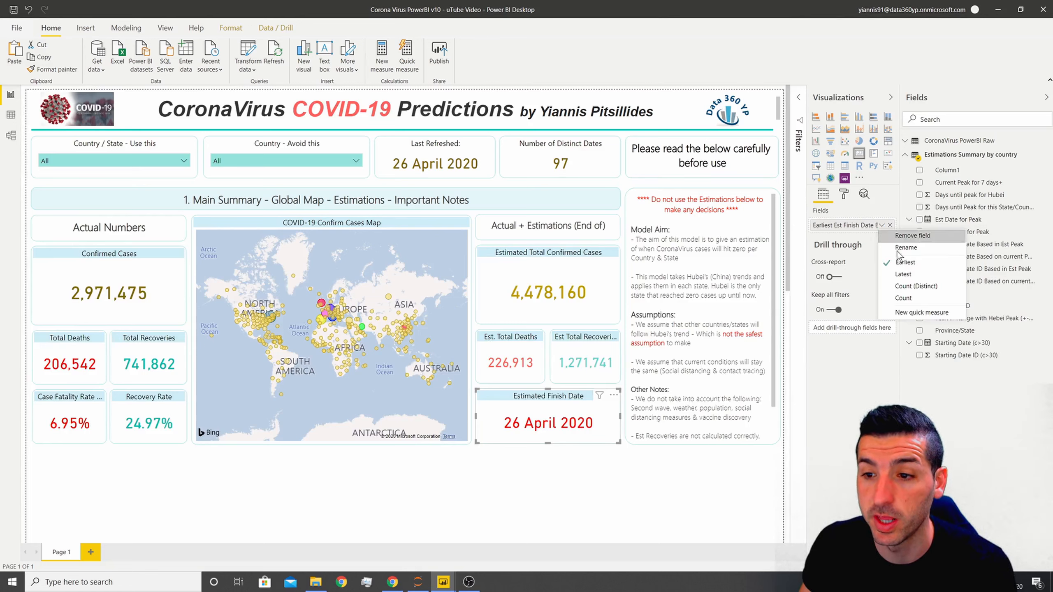
click(916, 280)
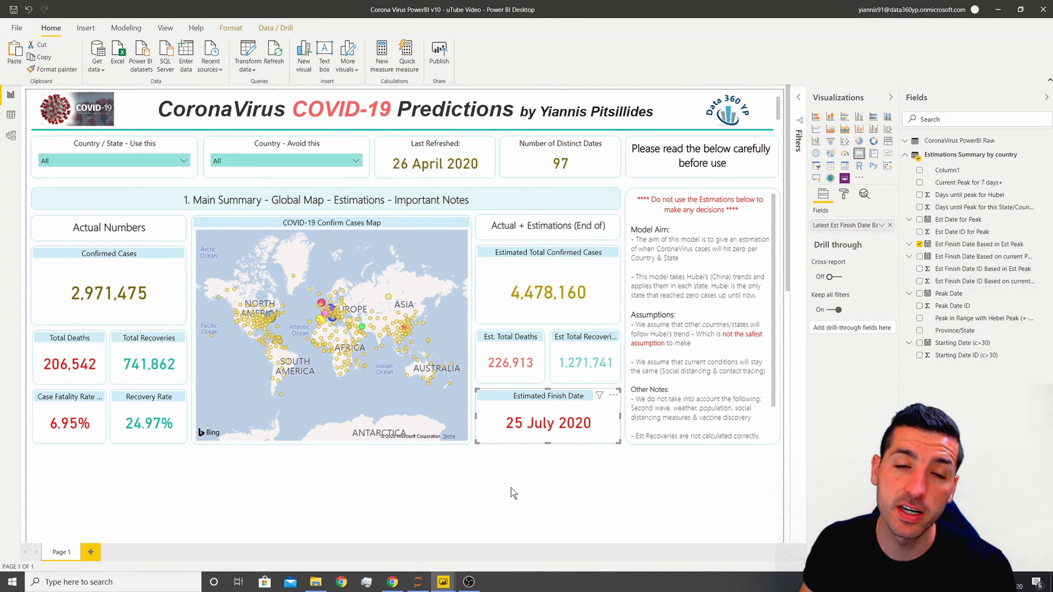
- Set the Estimated Finish Date card's data label color to dark teal and collapse the Estimations Summary by country field list
click(843, 198)
click(833, 233)
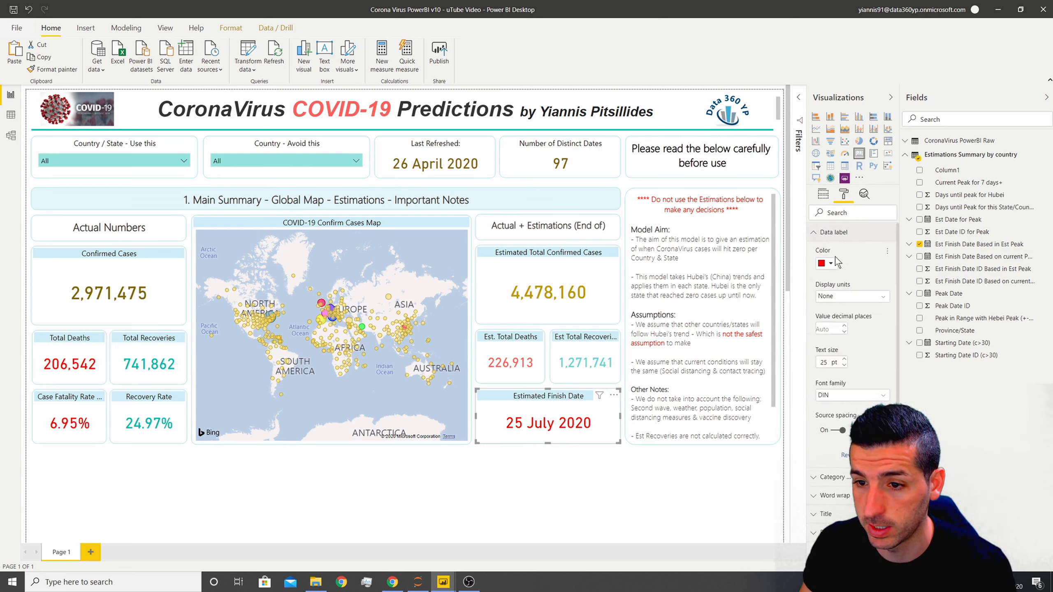
click(825, 263)
click(831, 319)
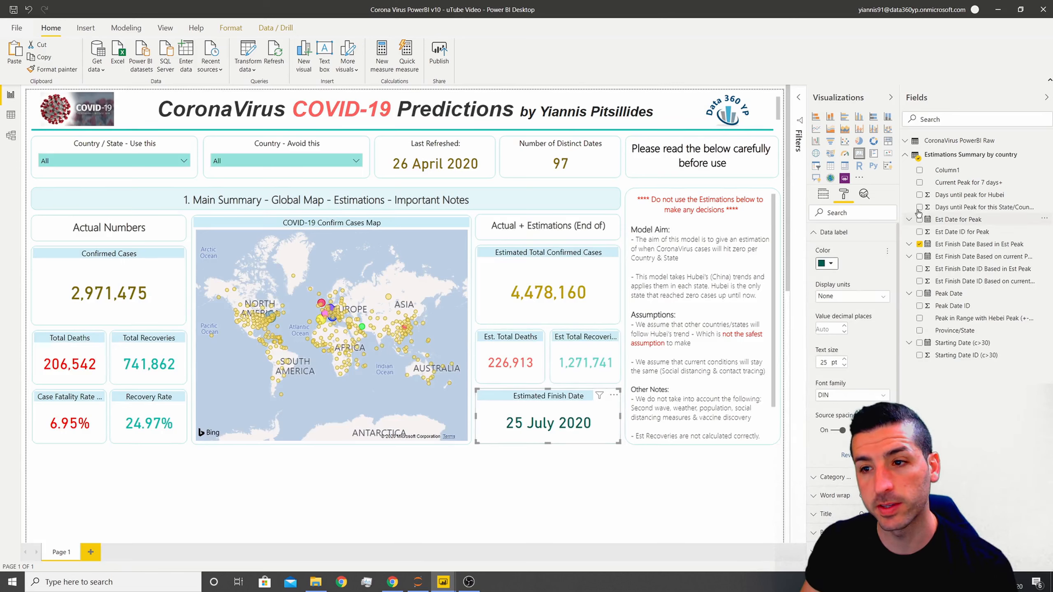
click(908, 156)
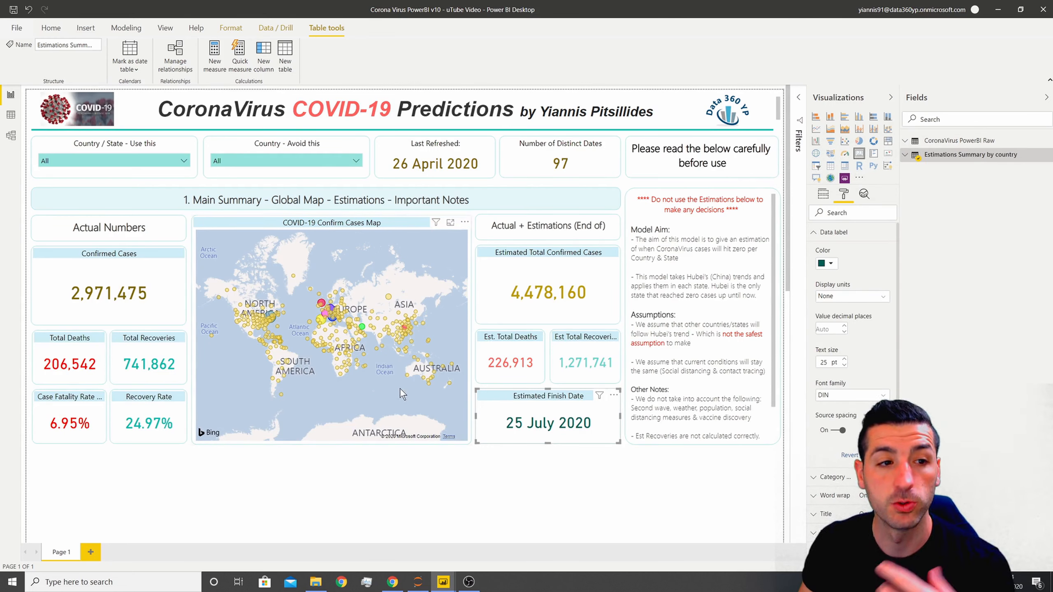
- Delete the existing relationship between the two tables and link Combined Province/State in the raw table to Province/State in the estimations summary
click(11, 137)
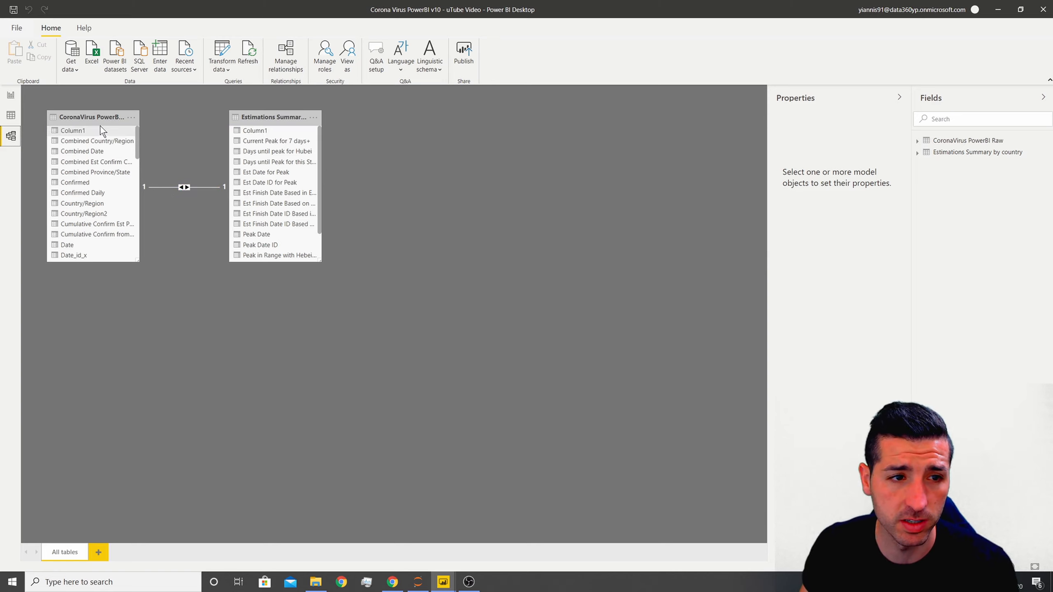
right_click(203, 186)
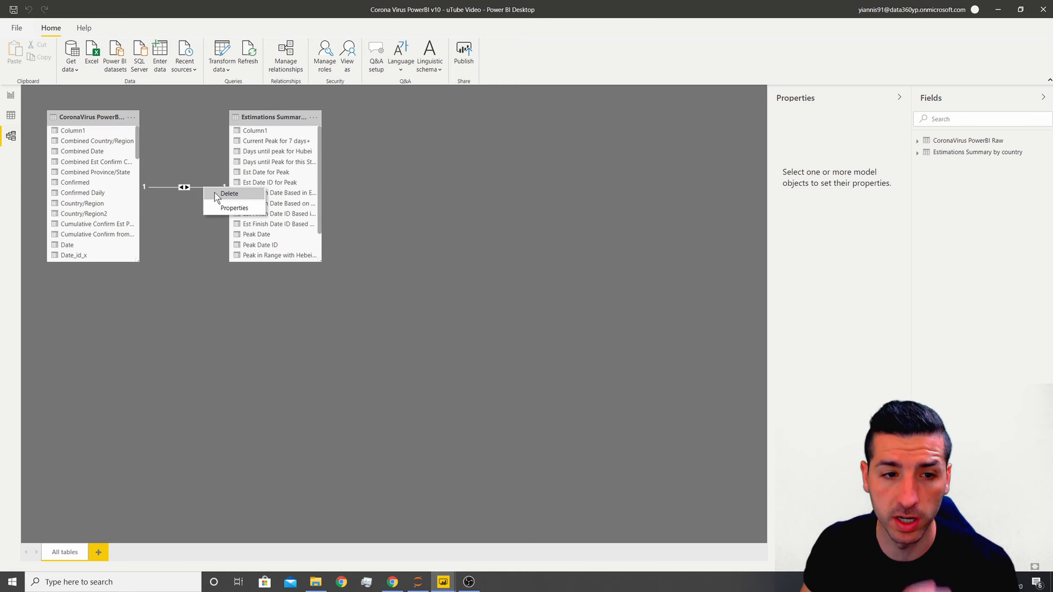
click(217, 194)
click(589, 306)
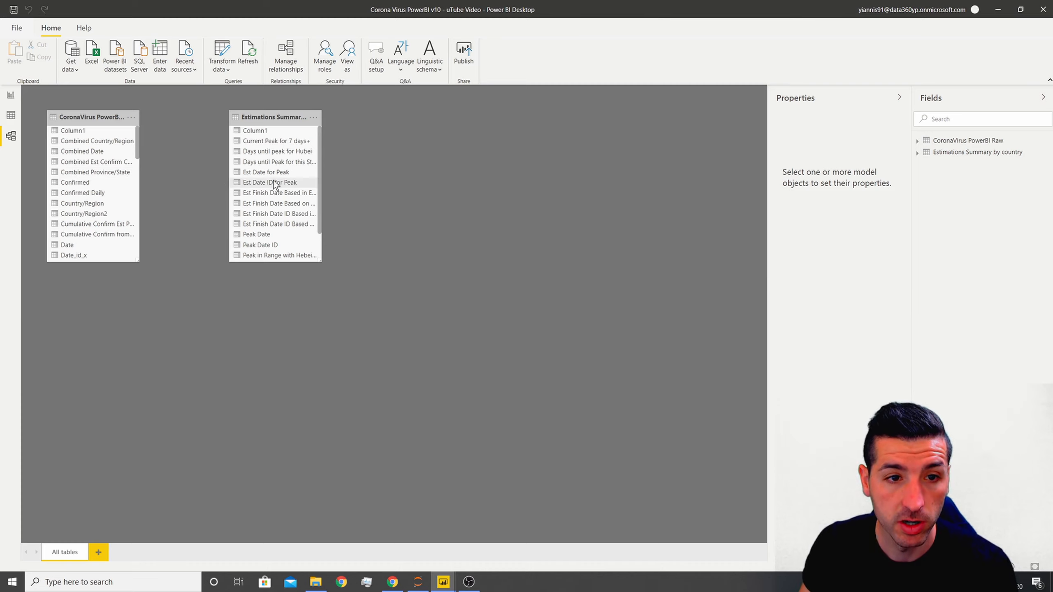
scroll(278, 206, down, 1)
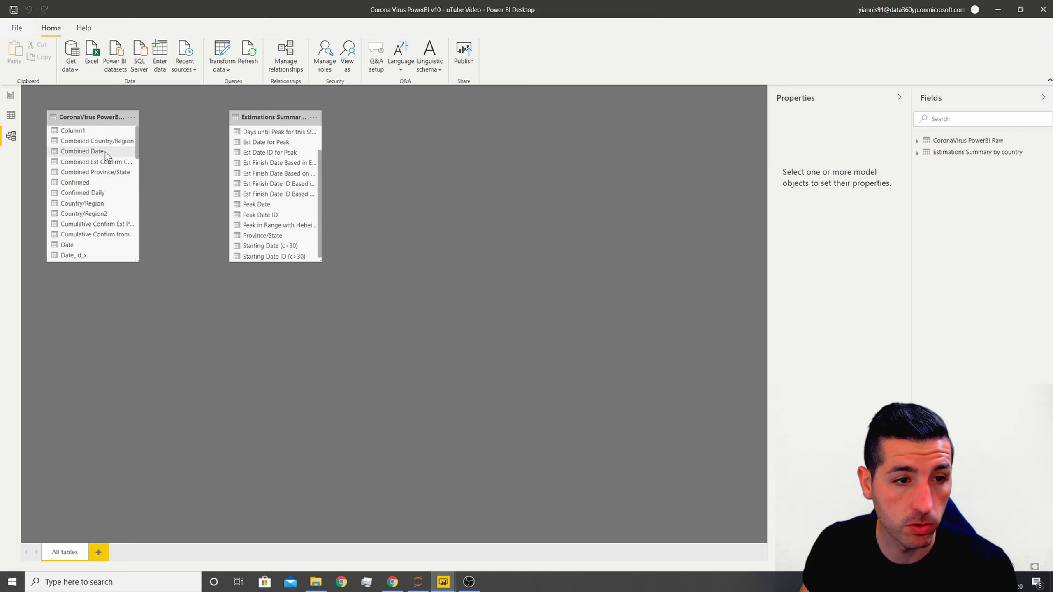
drag(109, 171, 273, 237)
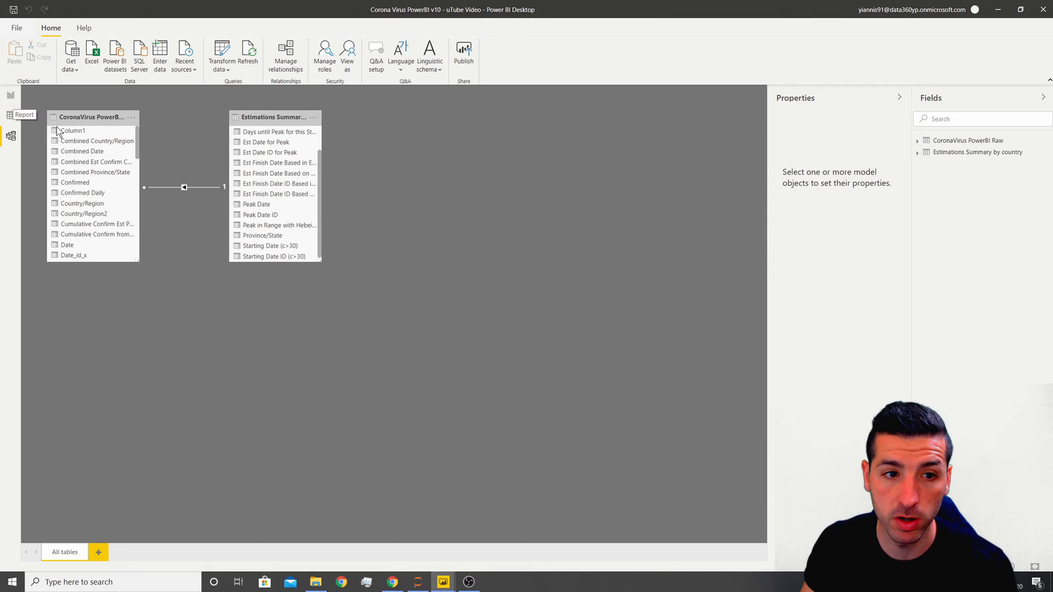
- Return to the report page and filter it to New York with the Country / State slicer
click(11, 95)
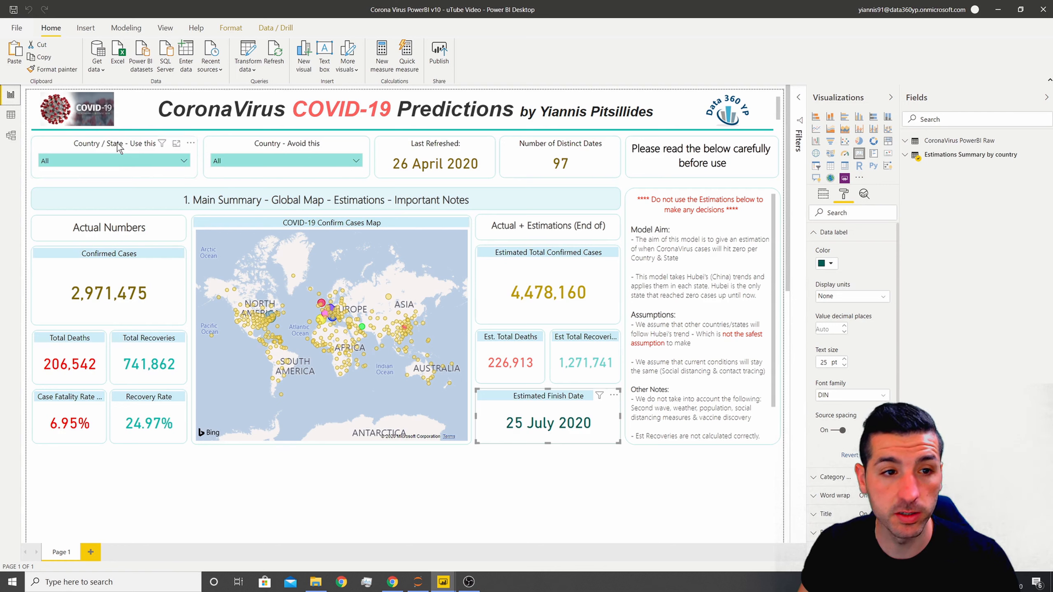
click(108, 161)
text(new york)
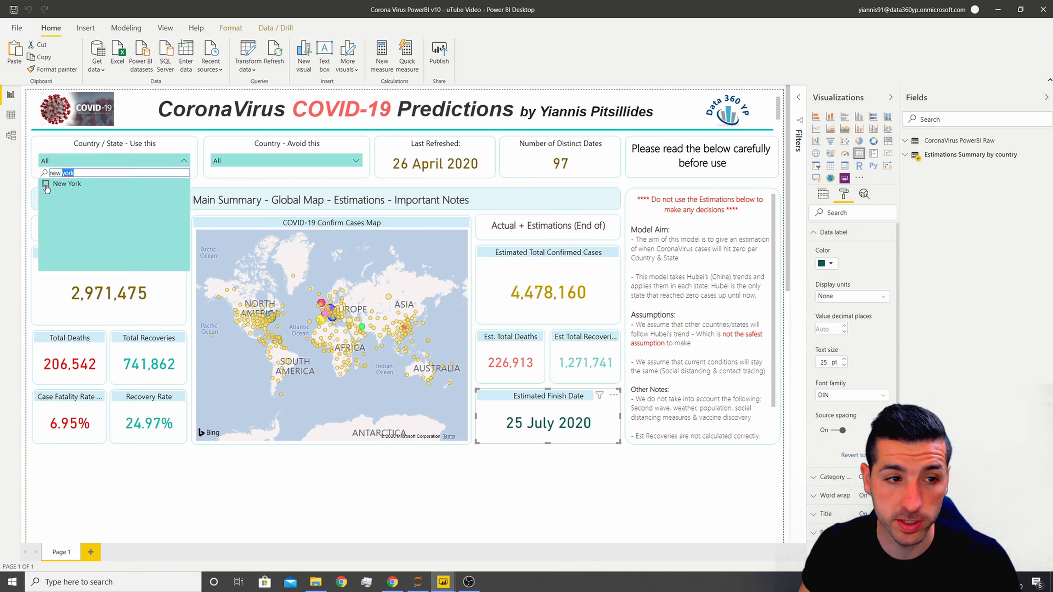
click(45, 184)
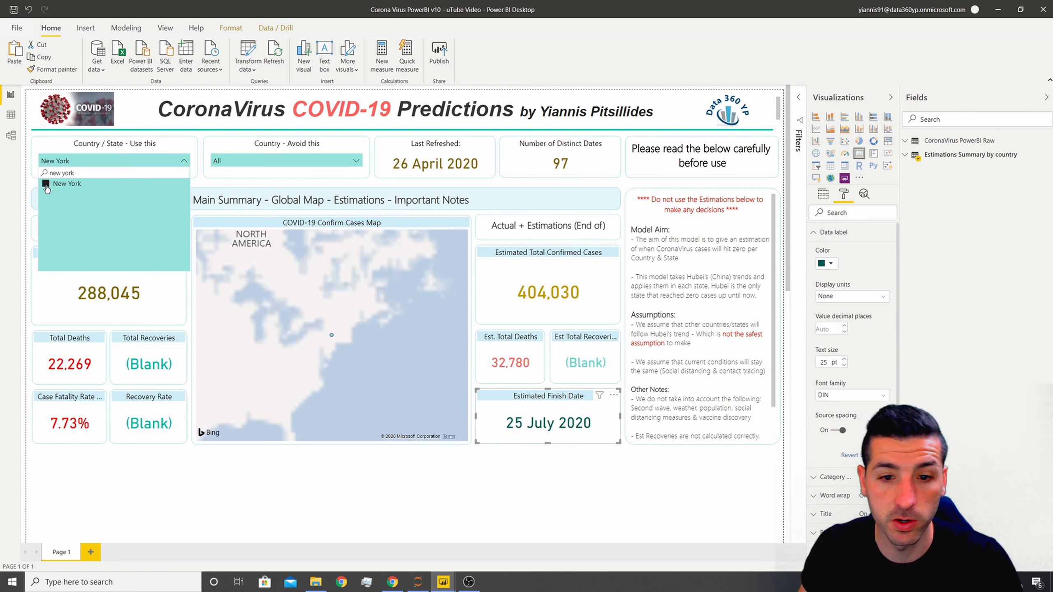
- Set the cross filter direction of the relationship between the two tables to Both and return to the report page
click(567, 439)
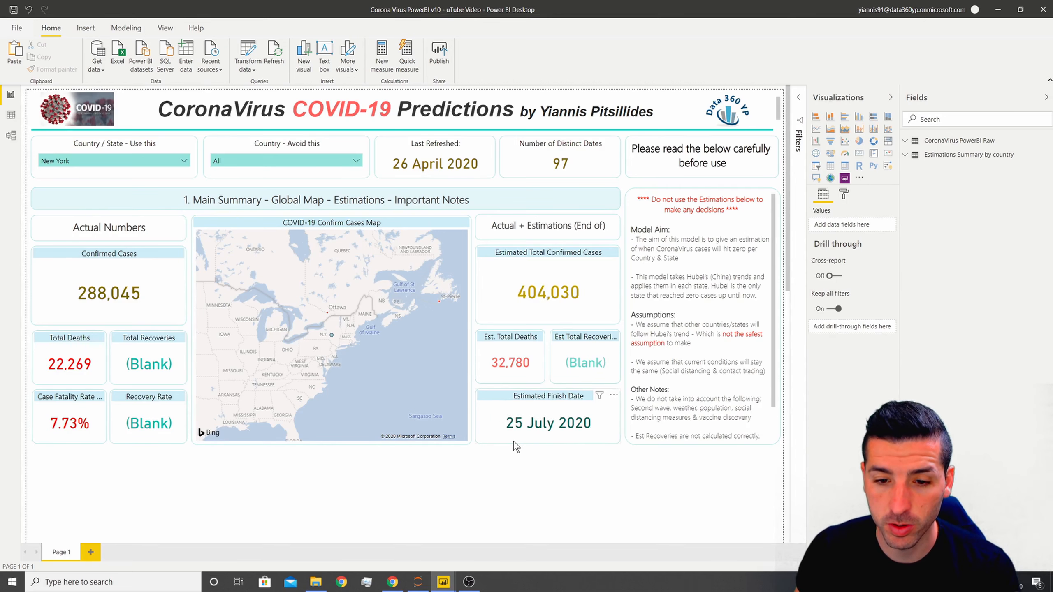
click(9, 139)
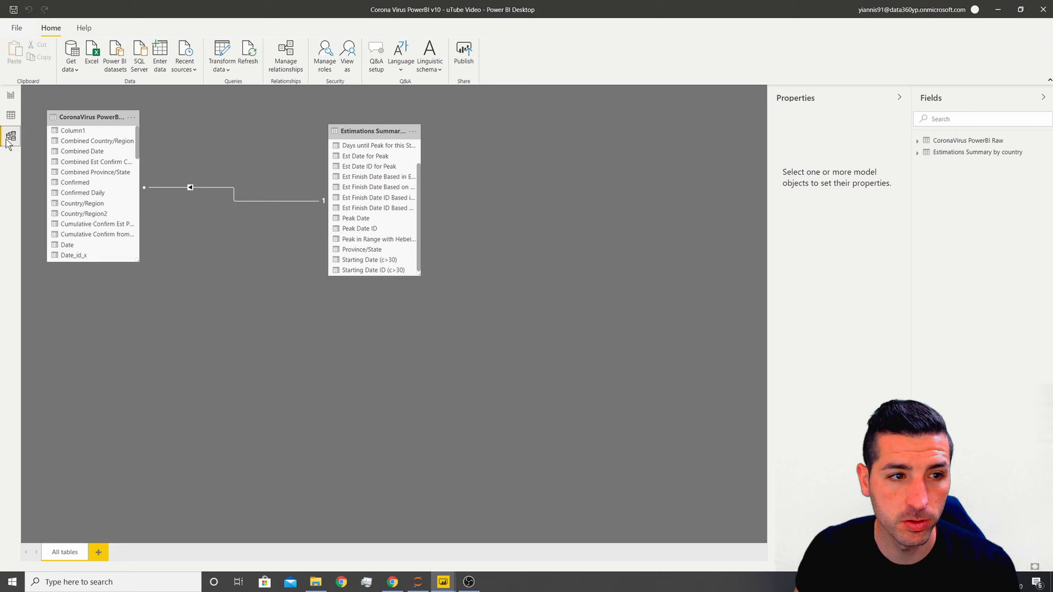
double_click(242, 201)
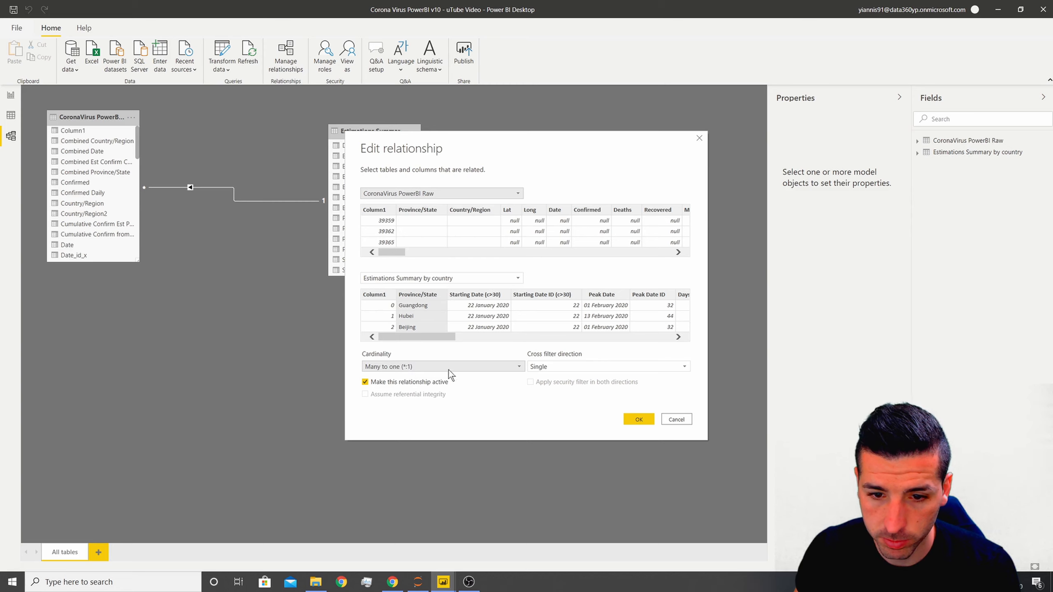
click(560, 366)
click(546, 388)
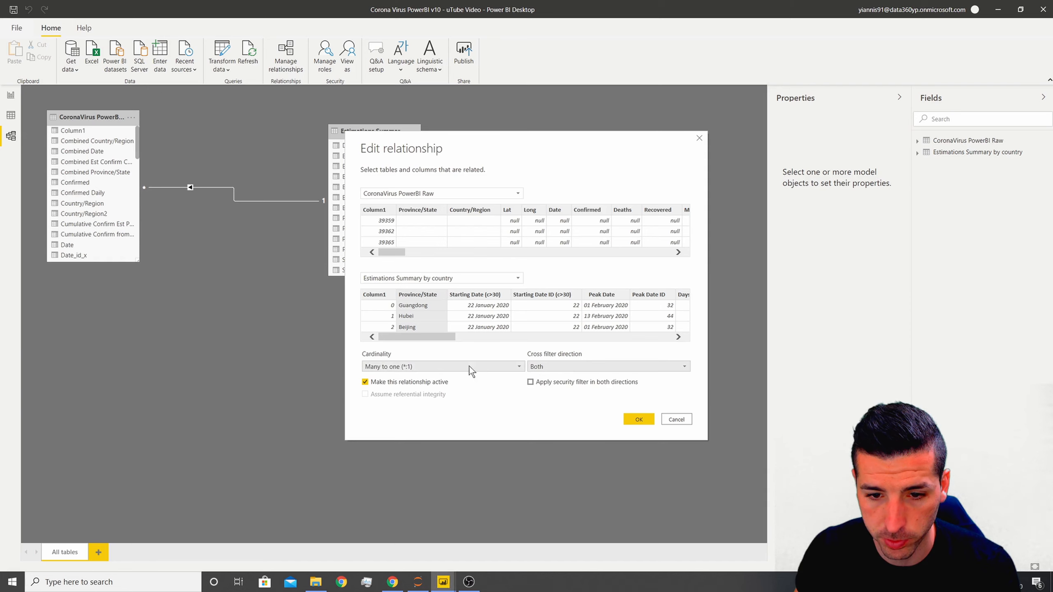
click(625, 419)
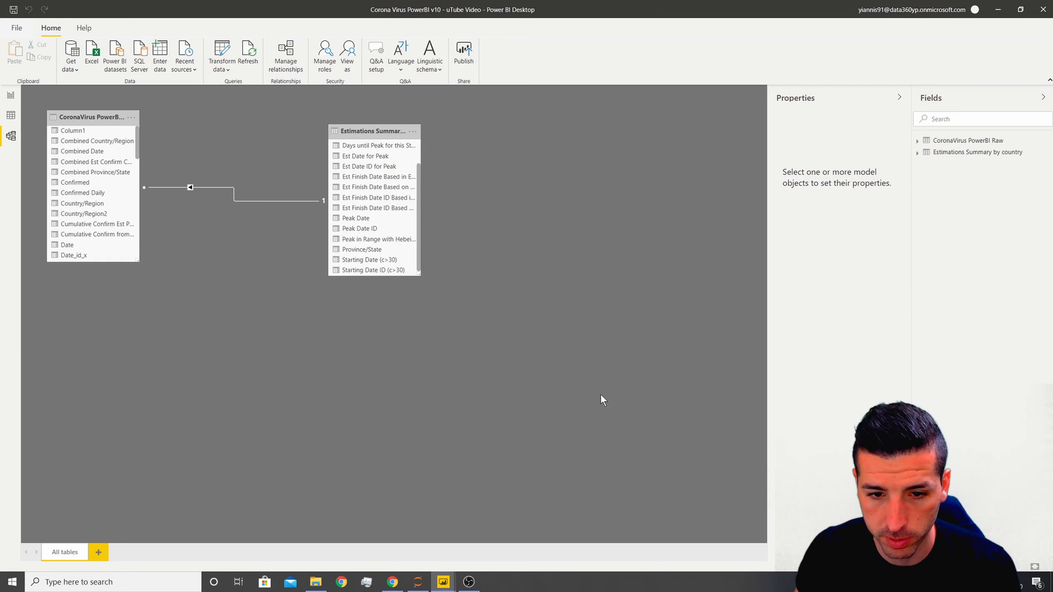
click(11, 95)
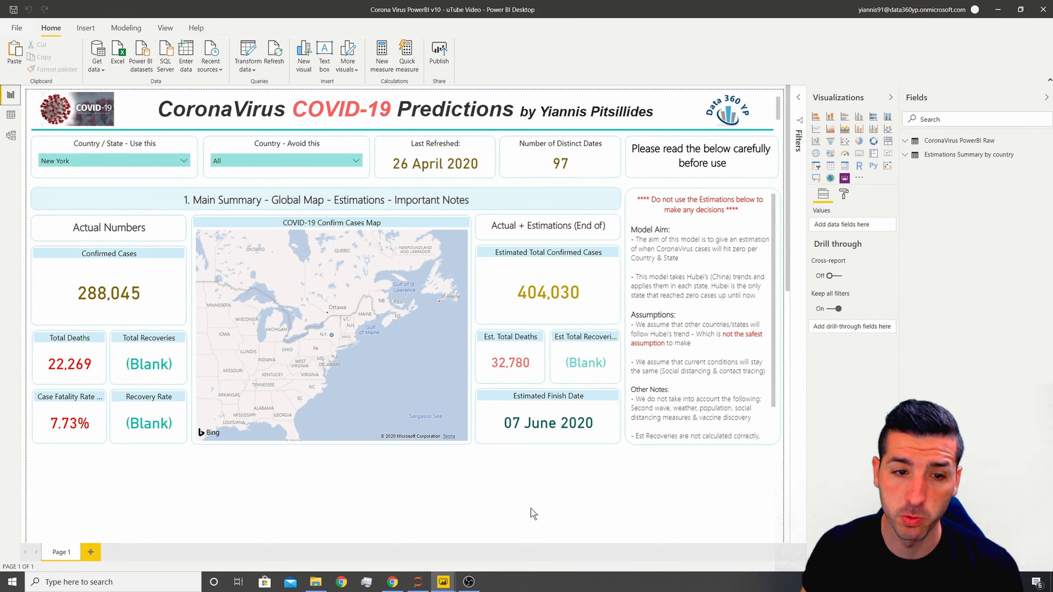
click(151, 156)
click(565, 440)
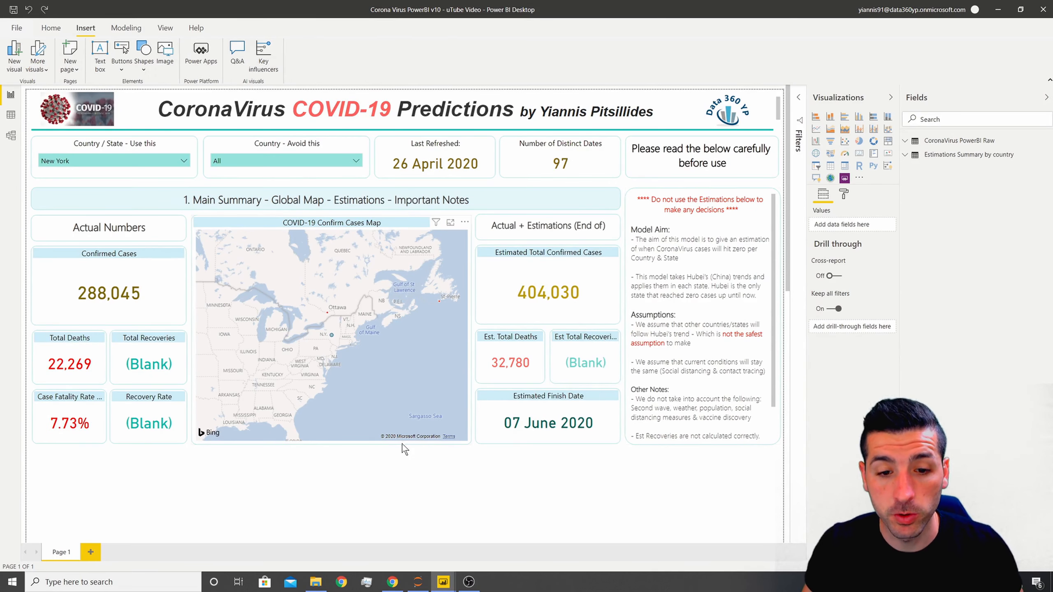
- Add the "2. Trends & Estimations - Filter State / Country before use" heading, Increase Zone and Decrease Zone labels, and grey, red and teal rectangles below the summary
scroll(403, 444, down, 3)
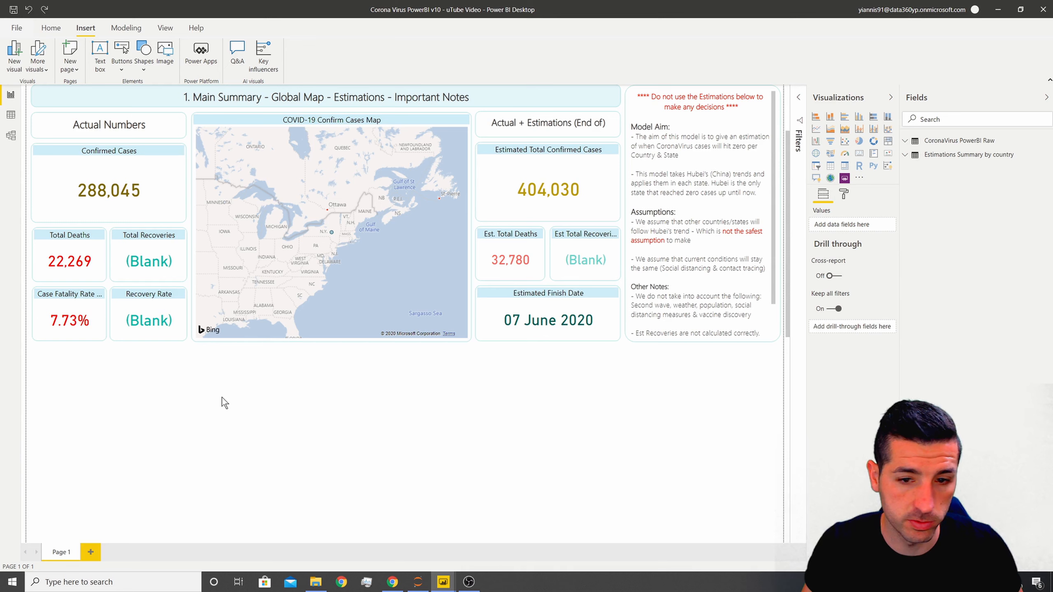
key(ctrl+y)
scroll(202, 439, down, 5)
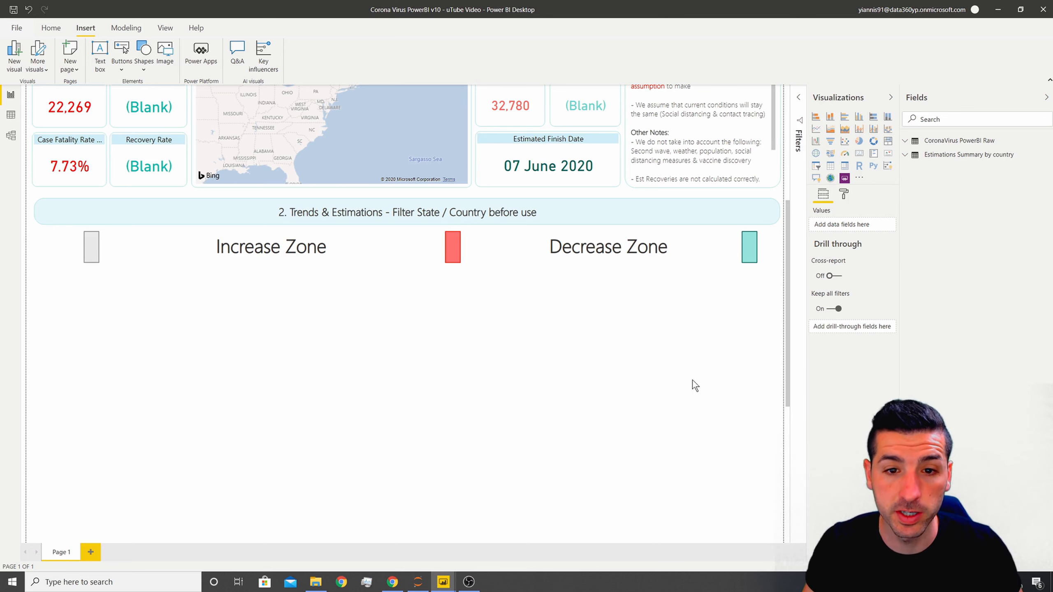
- Examine the section headings and the Increase Zone and Decrease Zone labels on the report page
scroll(520, 362, up, 5)
scroll(431, 361, up, 2)
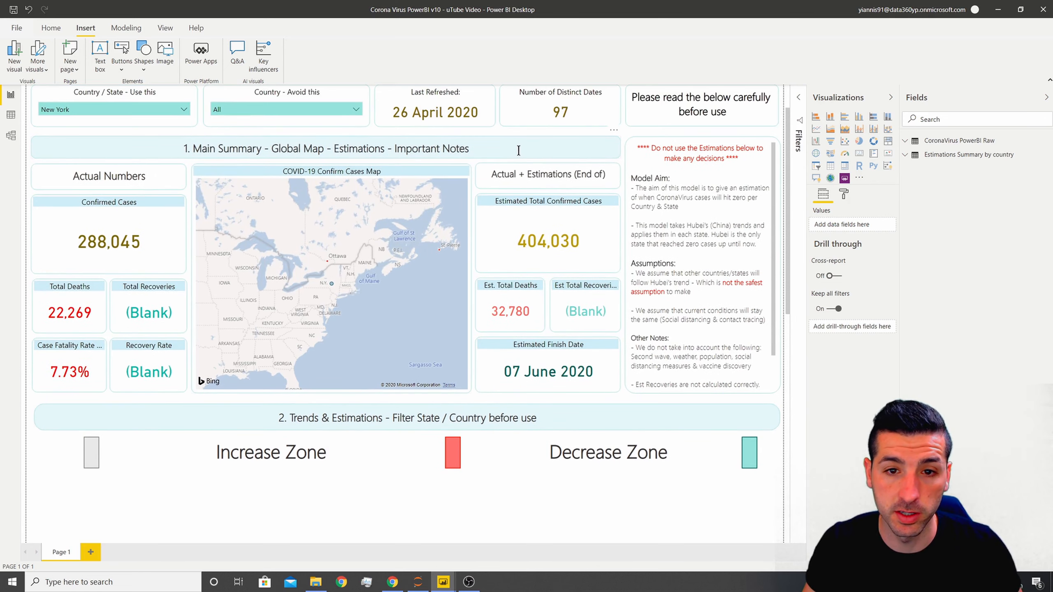
click(509, 157)
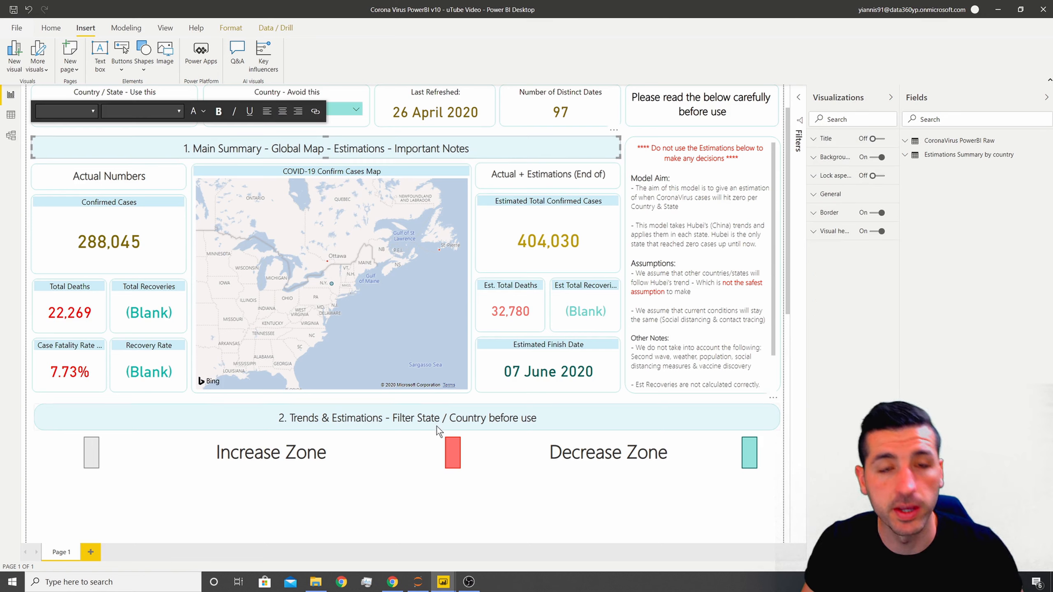
click(264, 454)
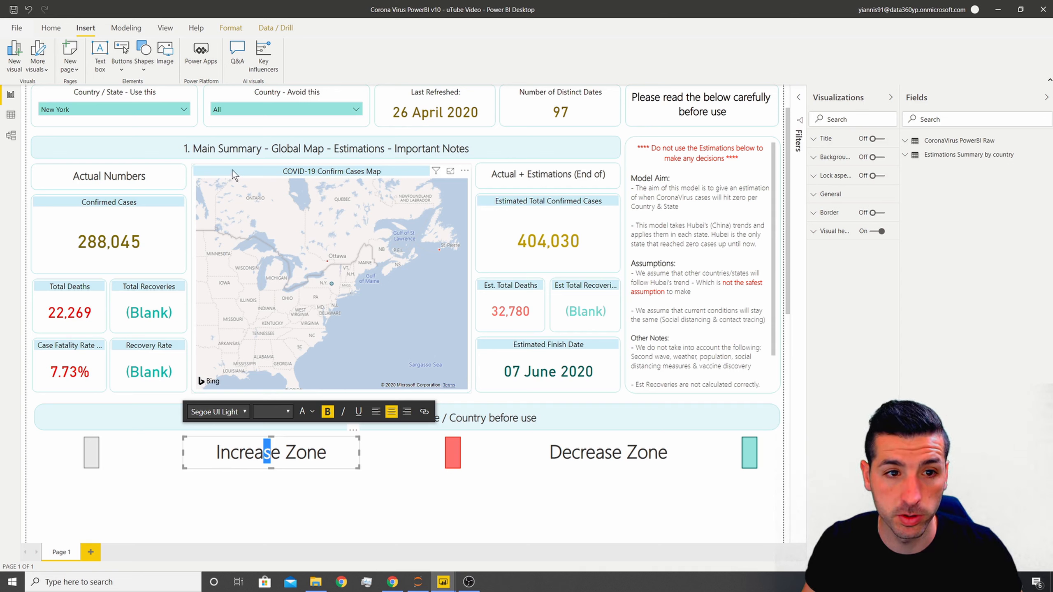
scroll(410, 202, up, 2)
scroll(448, 214, down, 2)
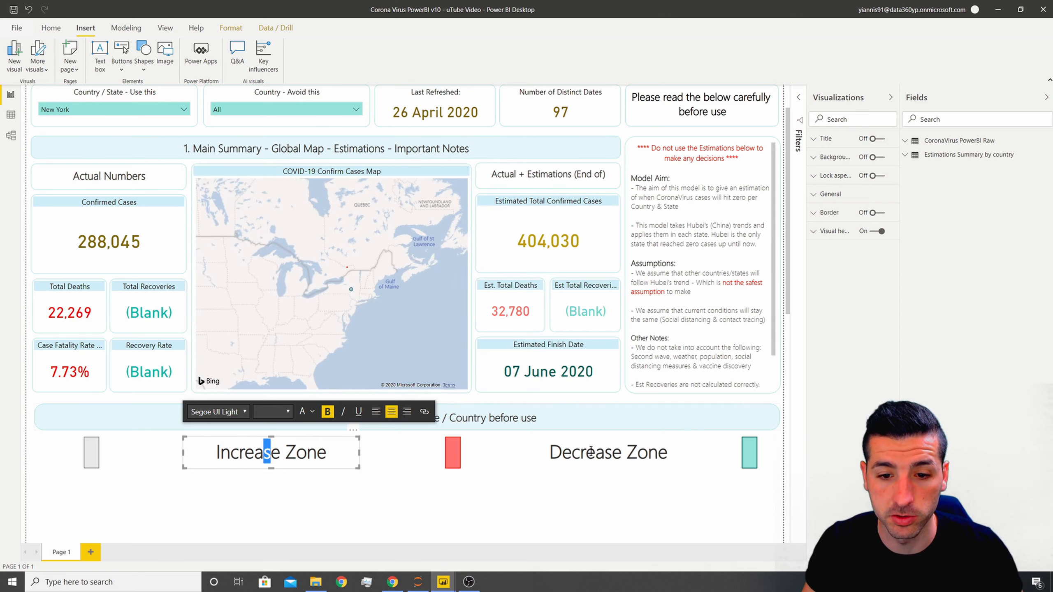
click(530, 461)
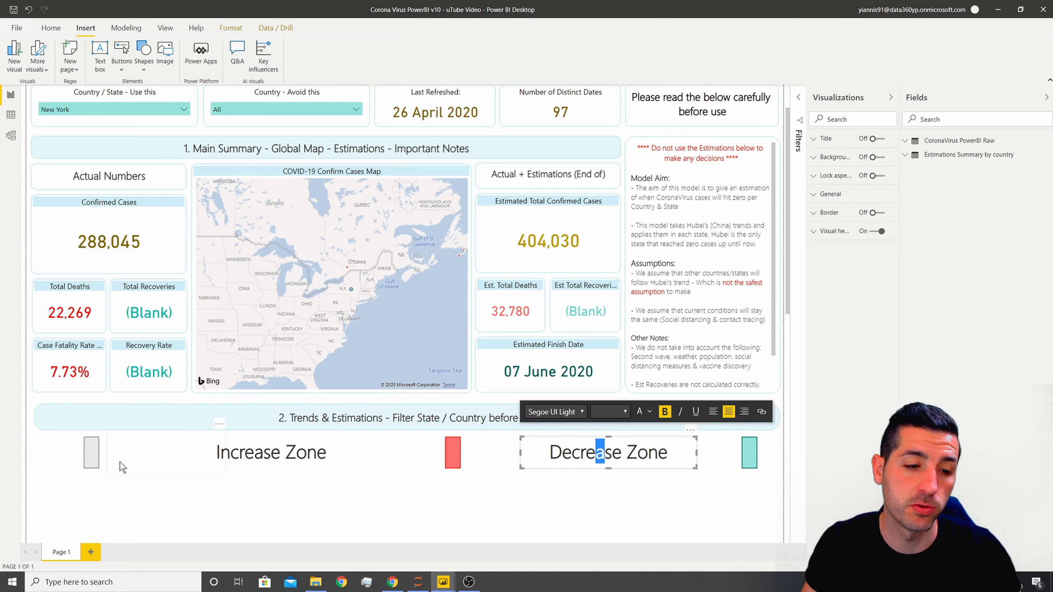
click(486, 502)
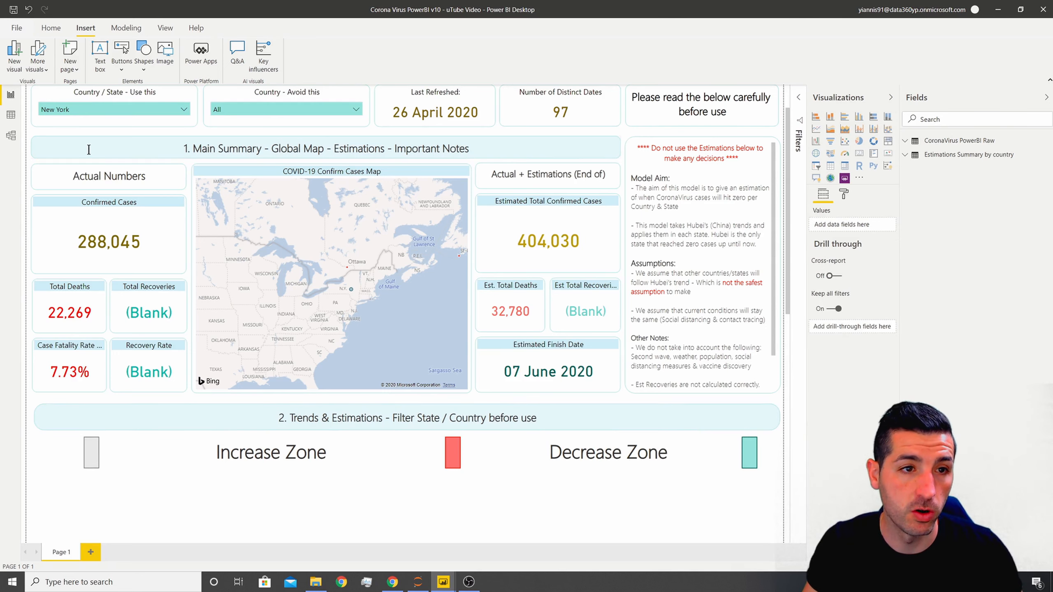
click(143, 66)
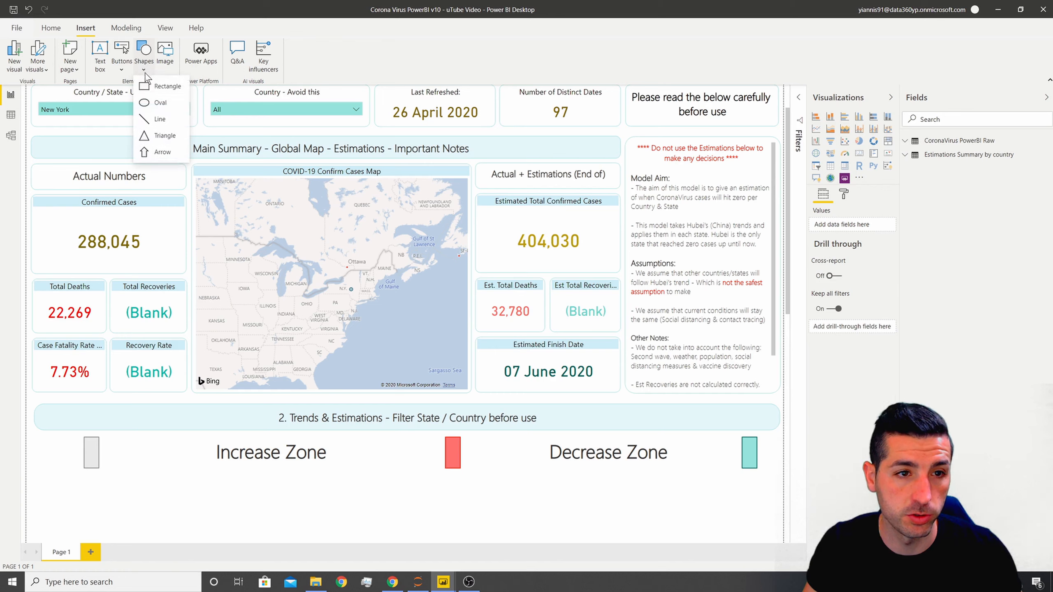
click(163, 90)
scroll(191, 486, down, 1)
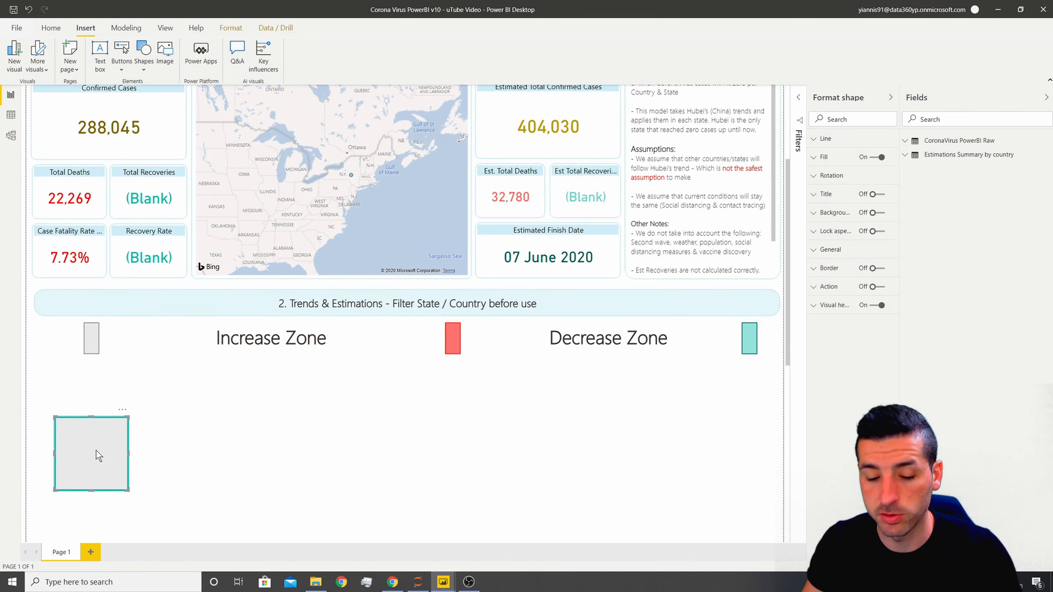
key(Delete)
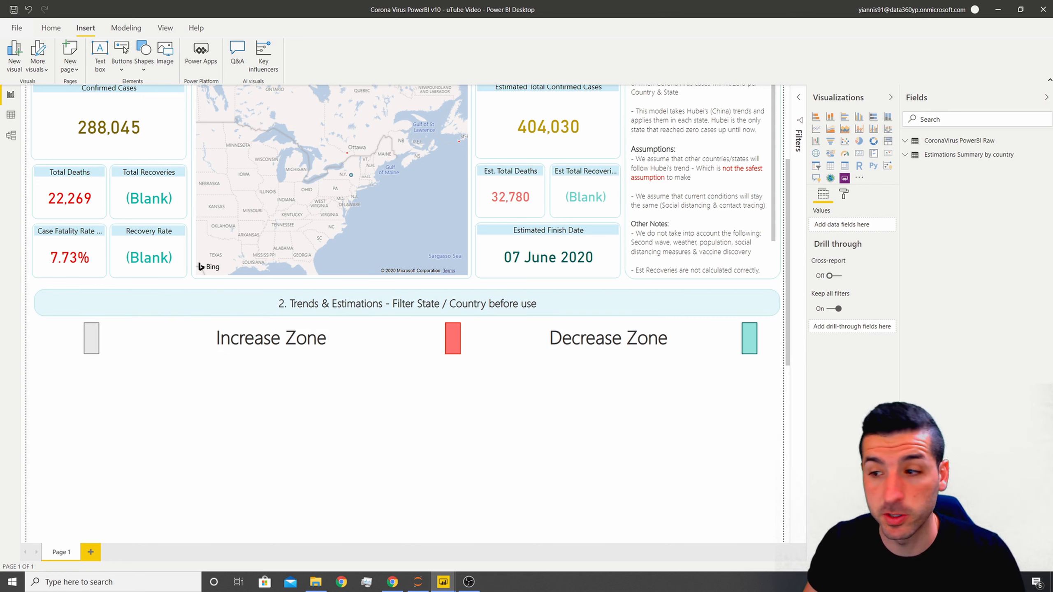
- Insert the kisspng right-arrow image from the CoronaVirus folder and place it, reduced in size, between Increase Zone and the red rectangle
scroll(386, 418, up, 1)
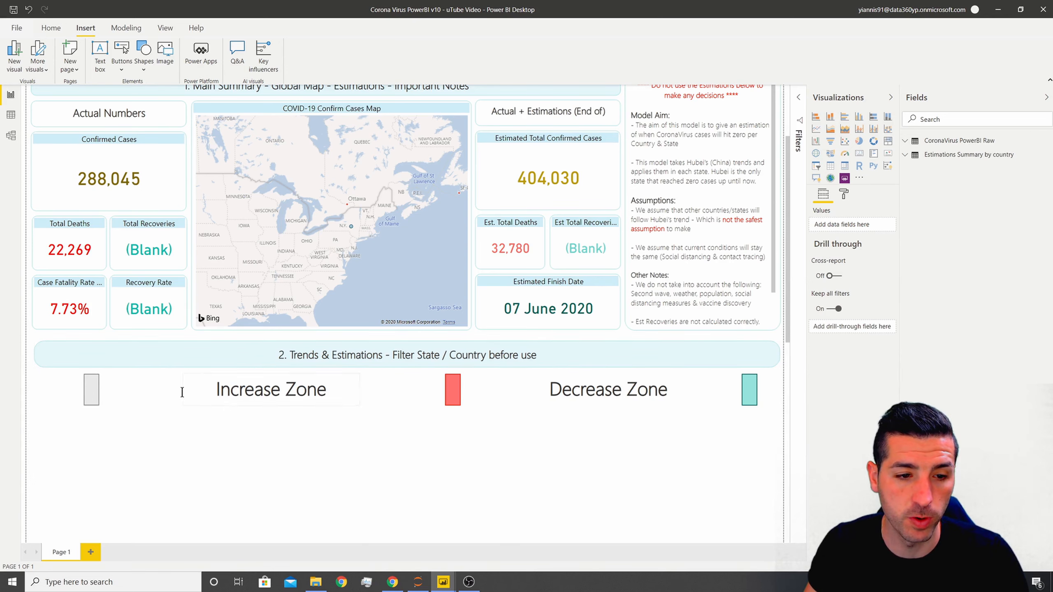
scroll(307, 455, up, 1)
click(173, 56)
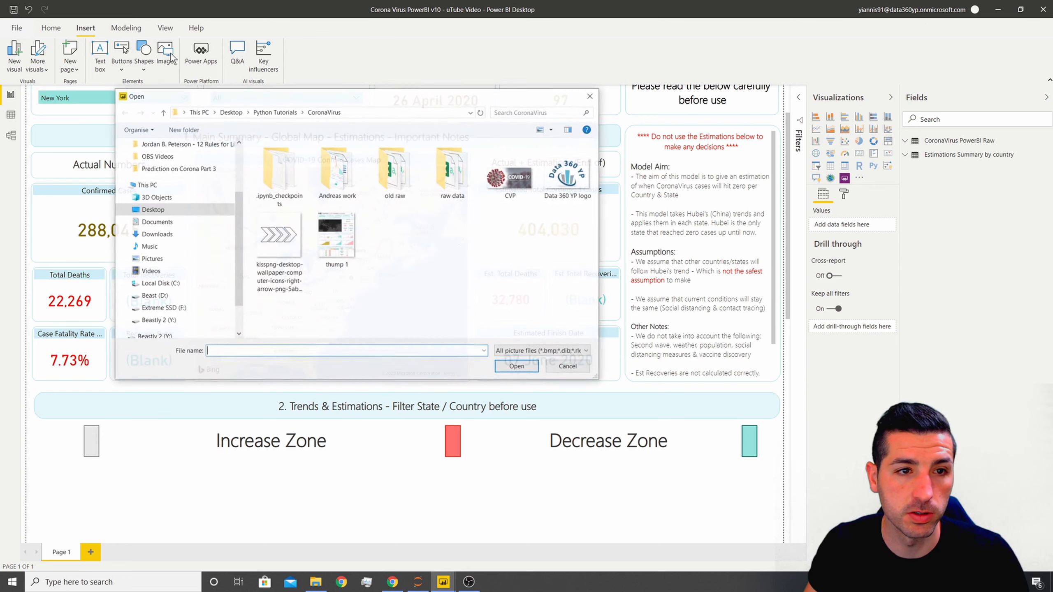
click(257, 216)
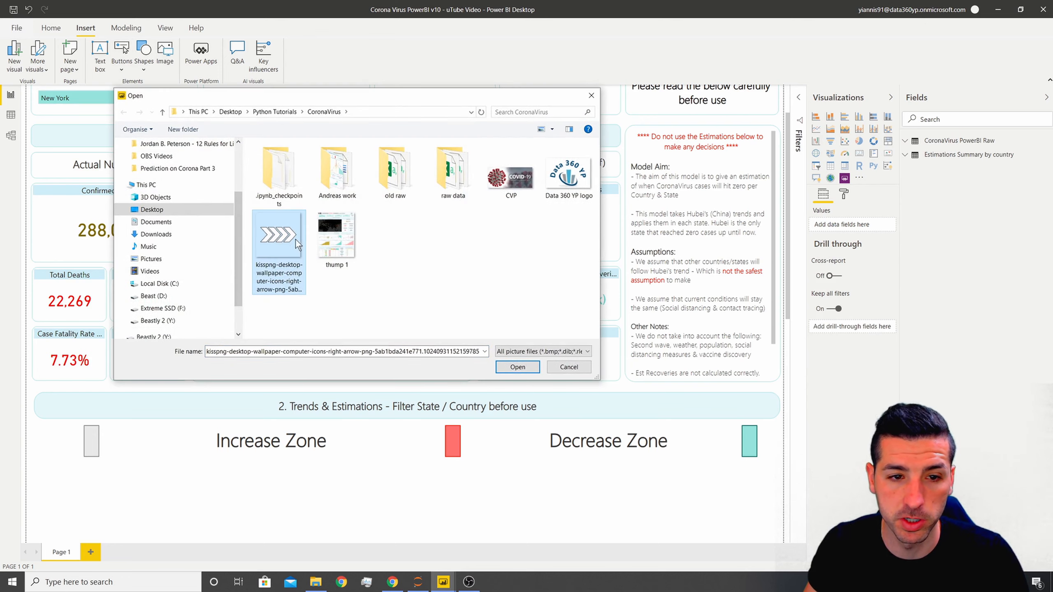
click(517, 367)
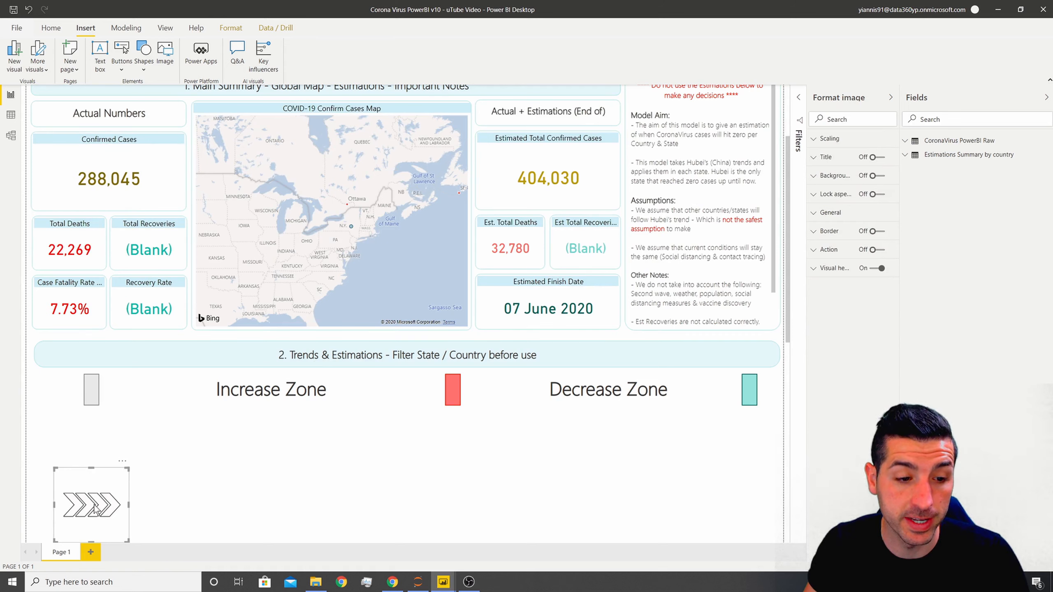
drag(96, 509, 384, 393)
- Duplicate the arrow image and place copies before Increase Zone and on both sides of Decrease Zone, level with the labels
key(ctrl+v)
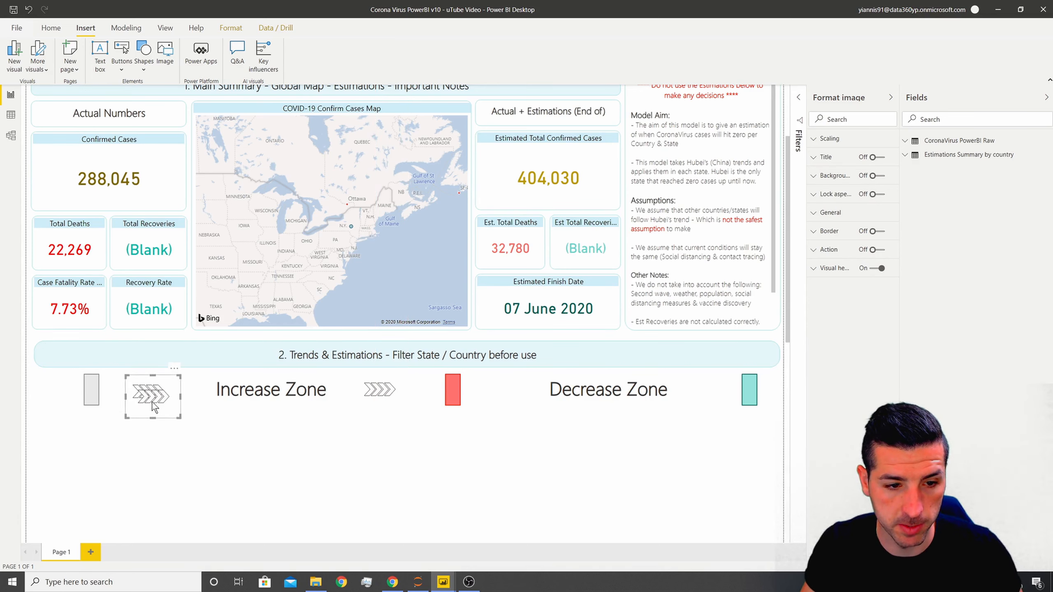
drag(152, 402, 501, 394)
key(ctrl+v)
drag(159, 405, 710, 396)
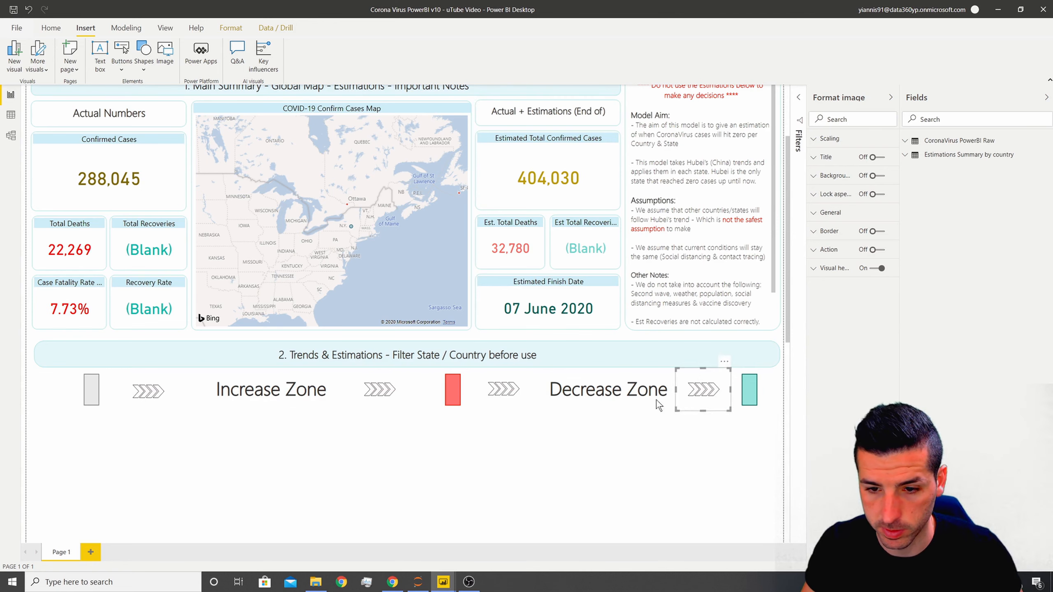
click(386, 401)
click(270, 452)
- Add a line and stacked column chart below the zone labels and stretch it across the full page width
scroll(273, 453, down, 2)
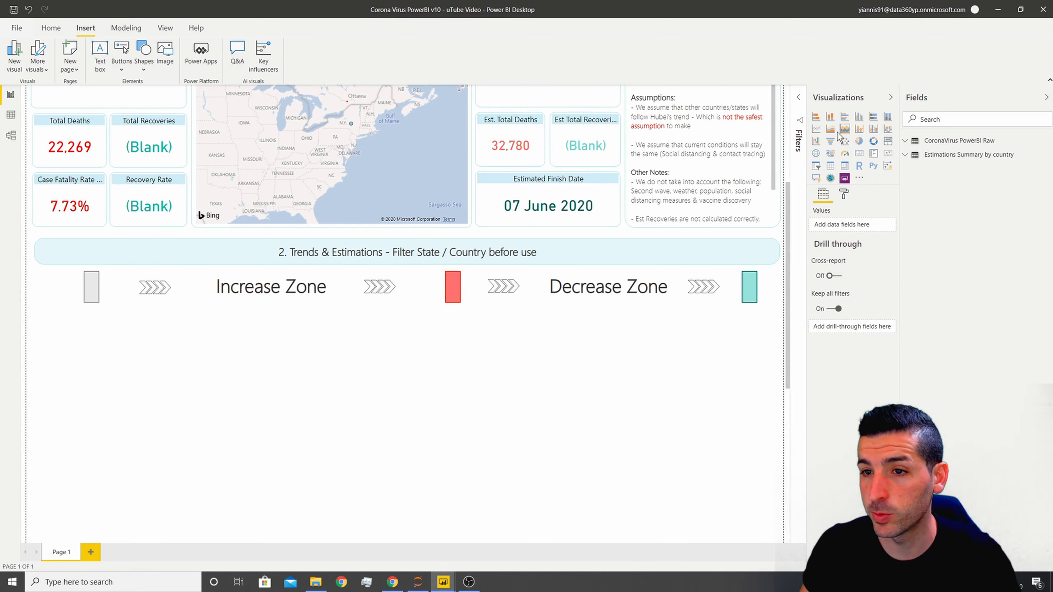
click(860, 129)
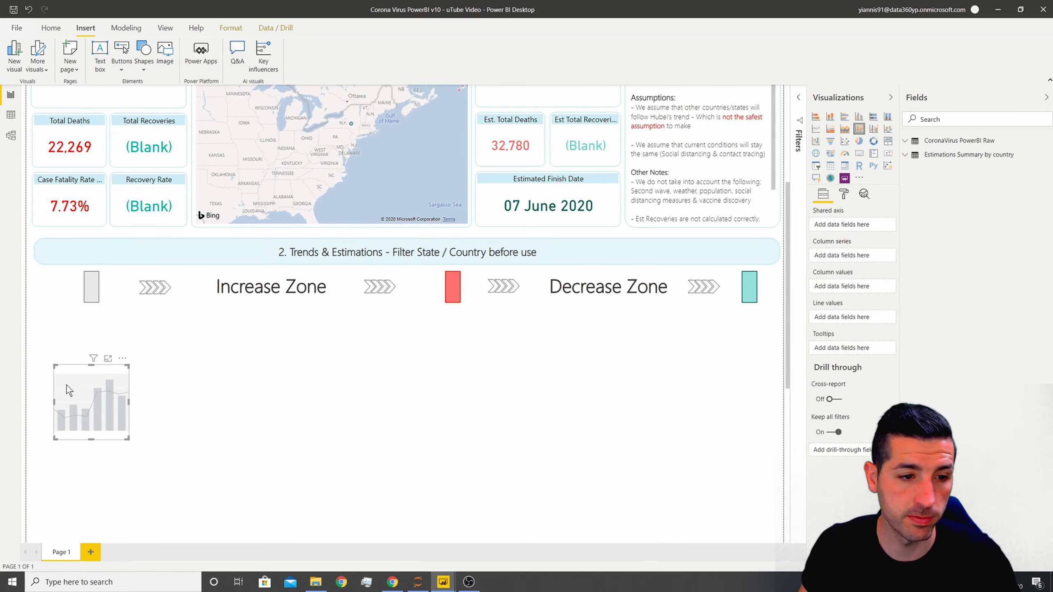
drag(68, 390, 61, 324)
drag(110, 370, 774, 478)
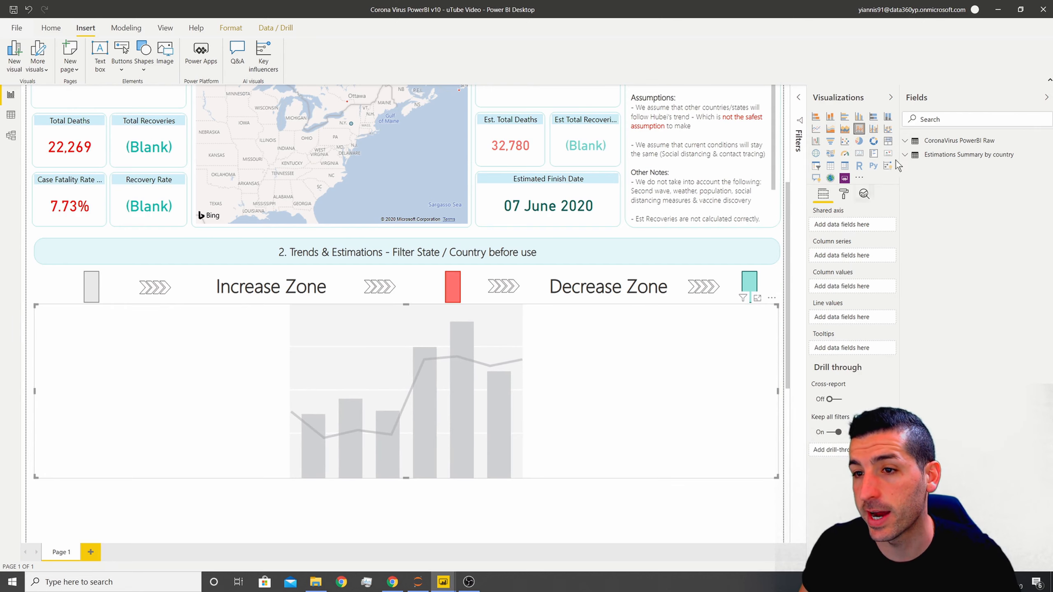
- Use Combined Date from CoronaVirus PowerBI Raw as the chart's shared axis, as plain dates instead of a date hierarchy
click(942, 140)
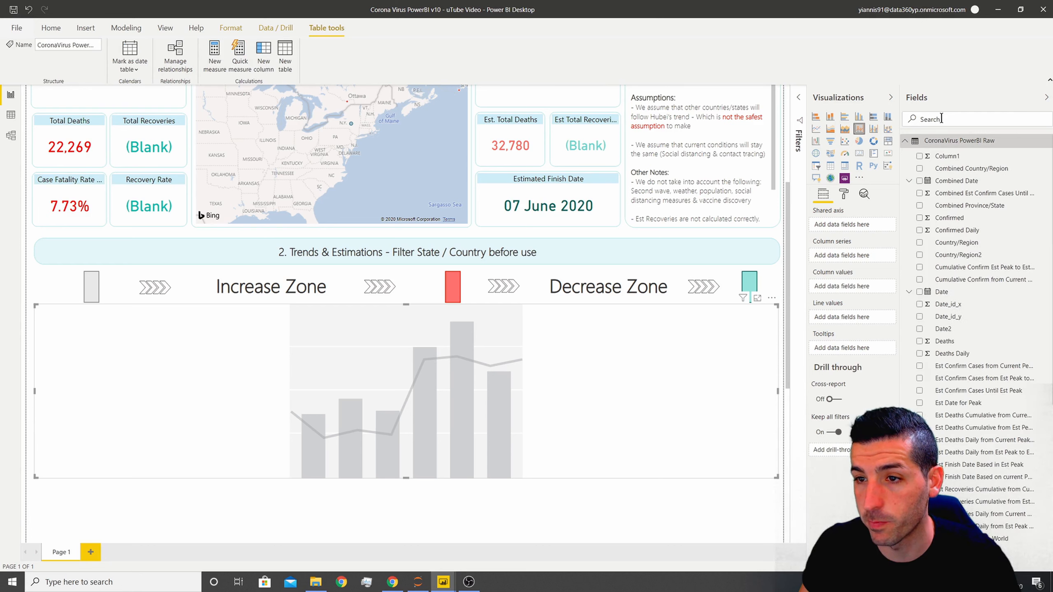
click(940, 119)
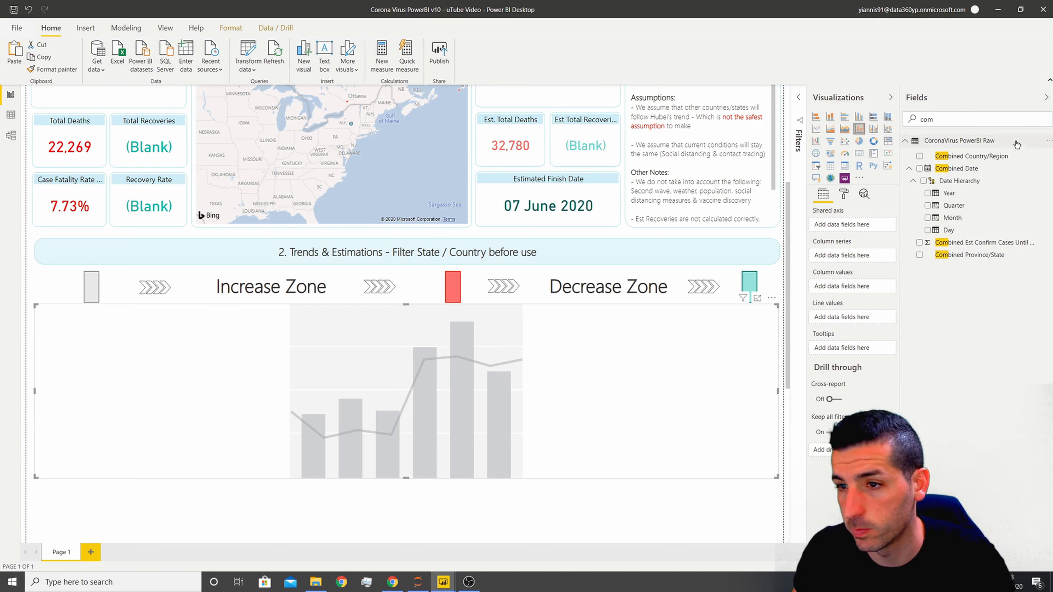
click(956, 168)
drag(955, 168, 849, 231)
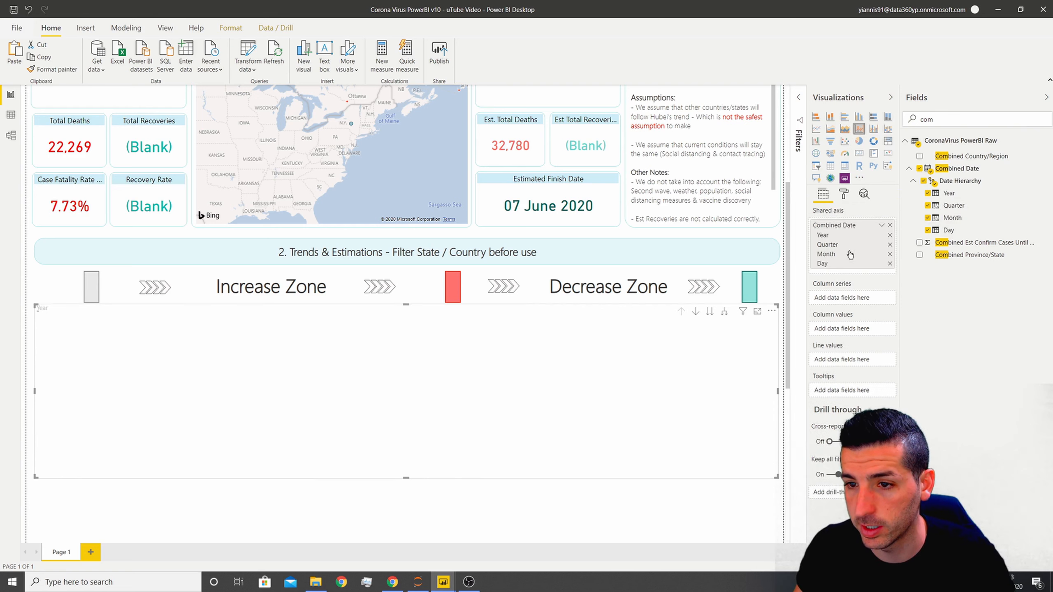
click(881, 226)
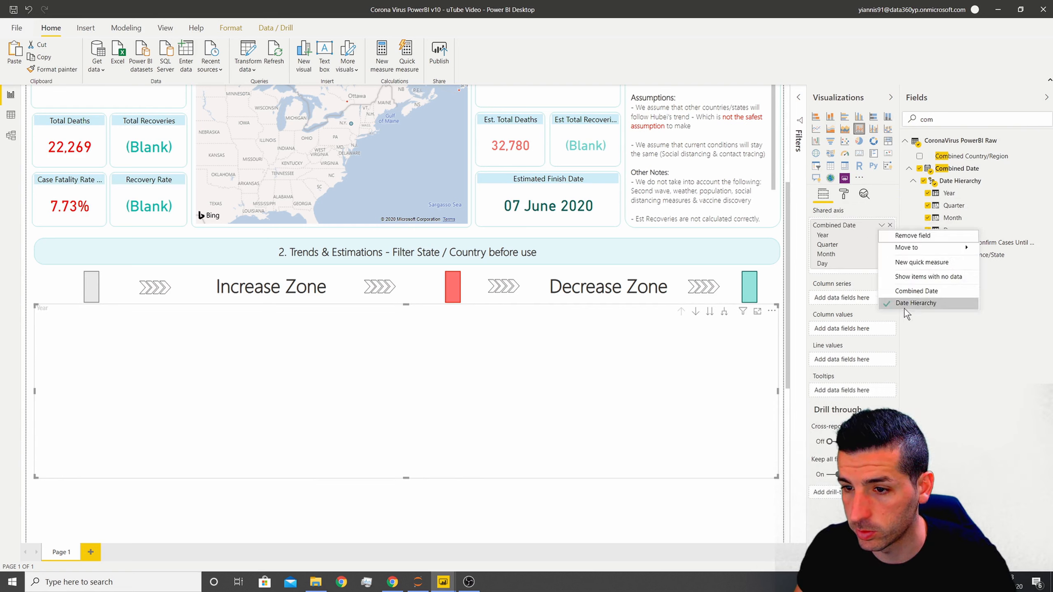
click(923, 290)
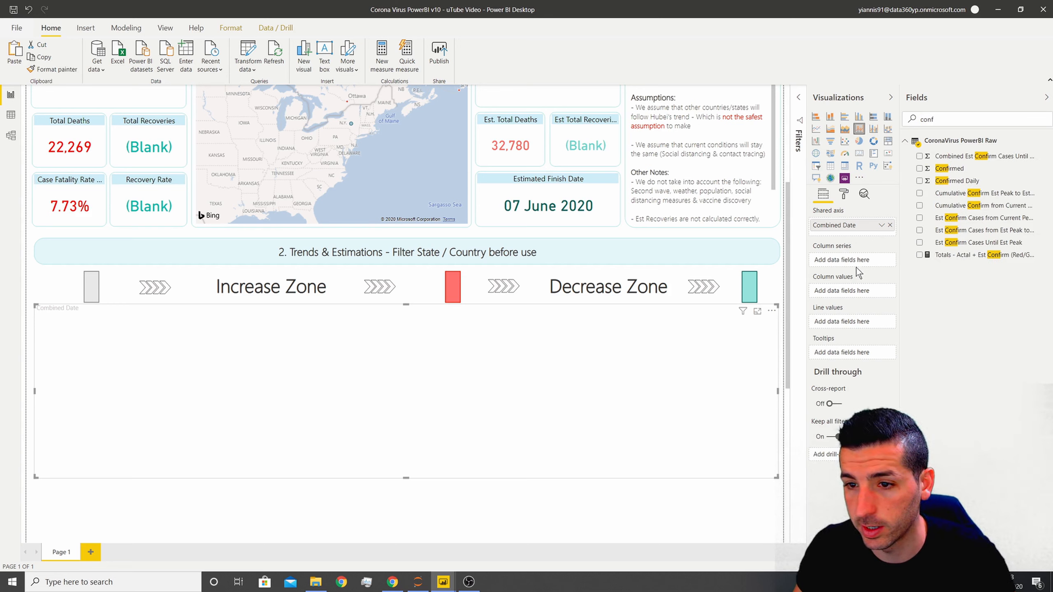
- Add Confirmed Daily to the chart's line values
drag(957, 180, 834, 325)
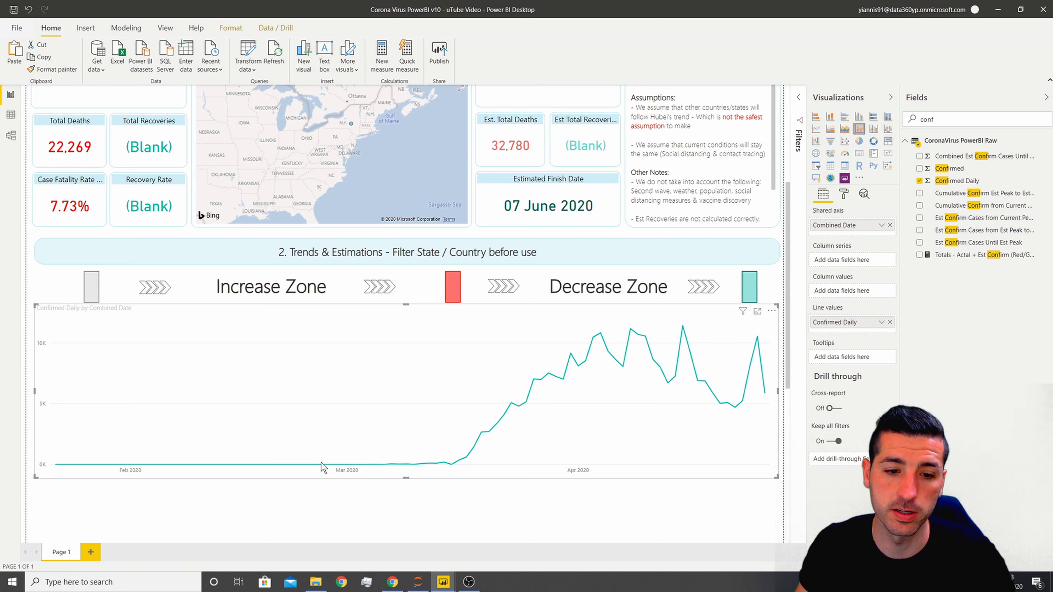
scroll(457, 405, up, 3)
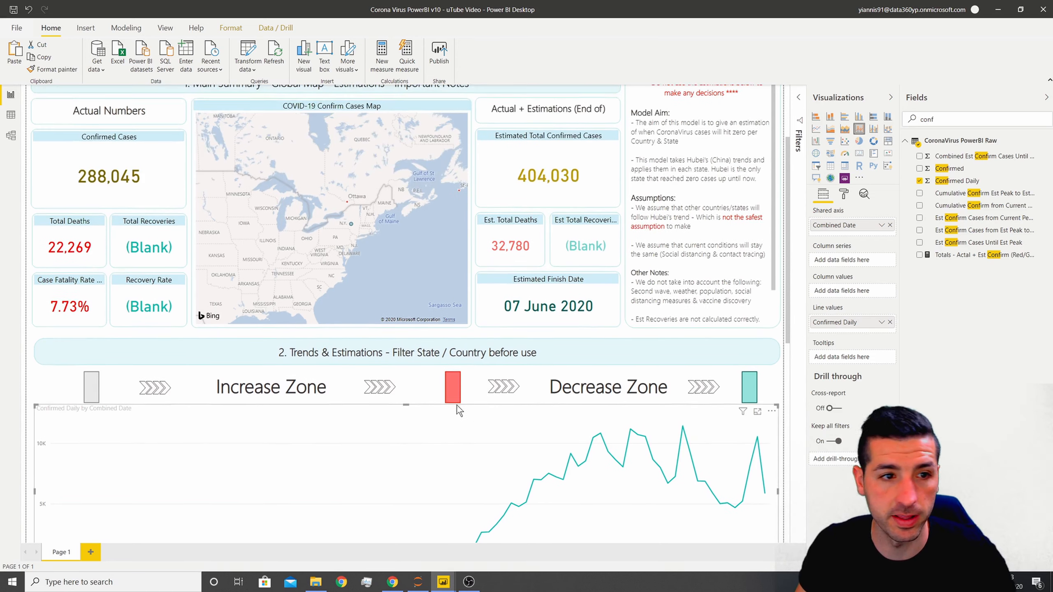
scroll(712, 418, down, 3)
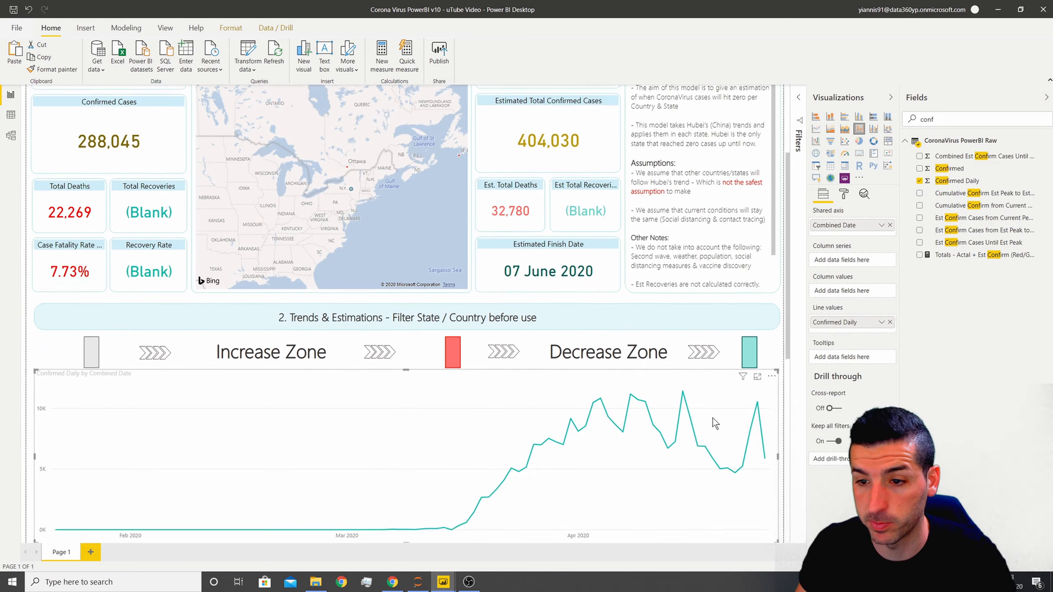
- Set the chart's Confirmed Daily line color to the dark yellow theme shade
click(843, 194)
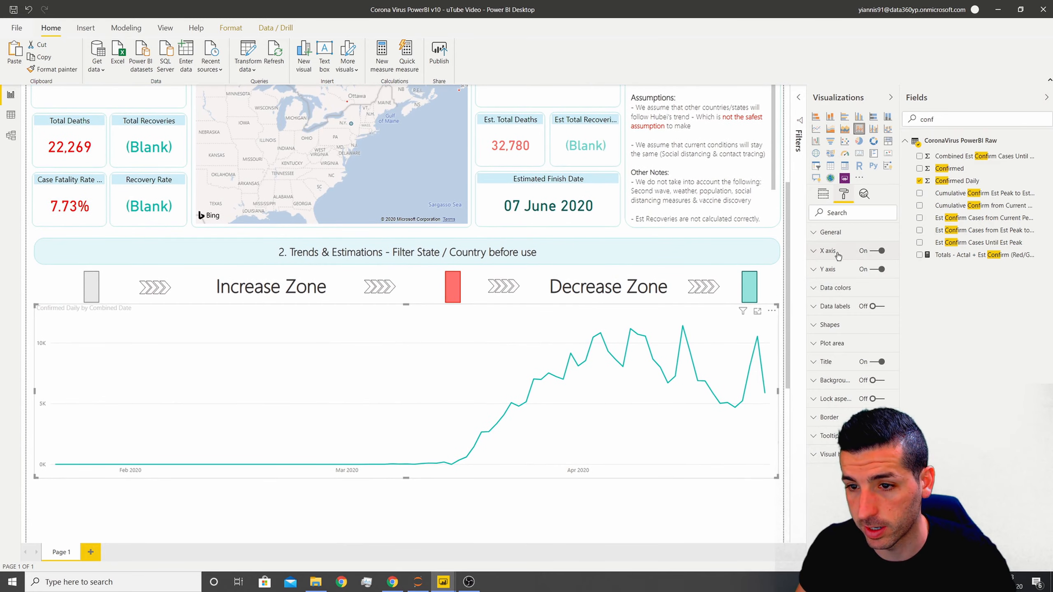
click(839, 292)
click(826, 318)
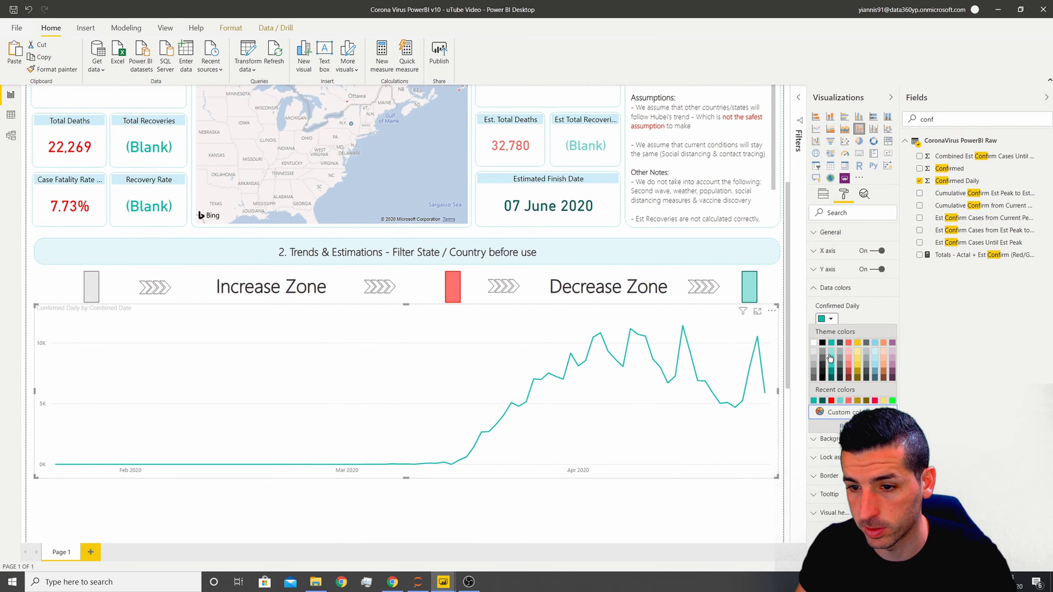
click(857, 374)
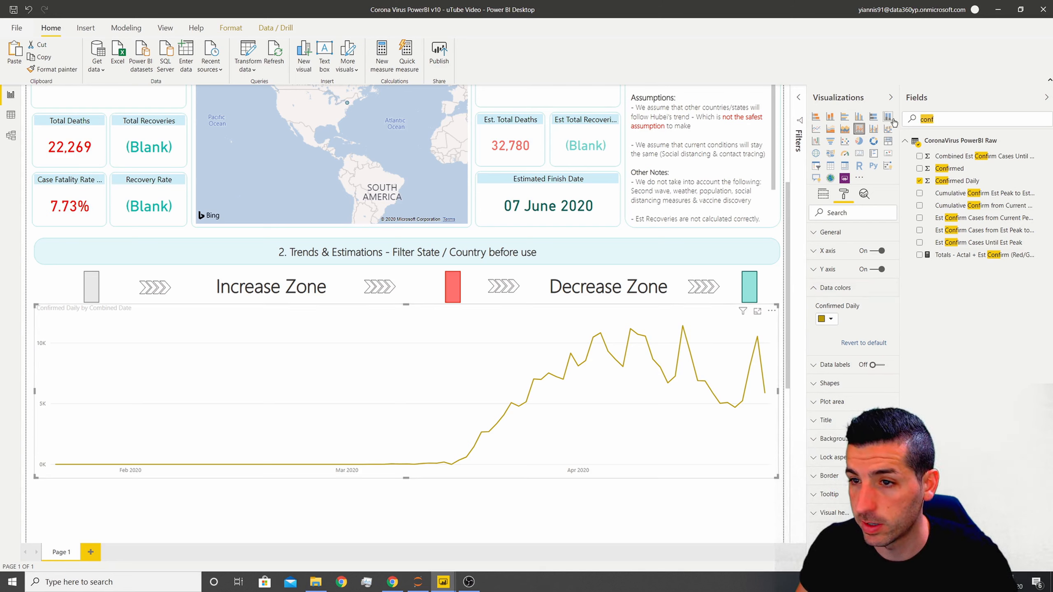
- Search the fields for "est con" and add Est Confirm Cases Until Est Peak once to the chart's line values, removing the duplicate
key(BackSpace)
key(BackSpace)
key(BackSpace)
key(BackSpace)
text(est)
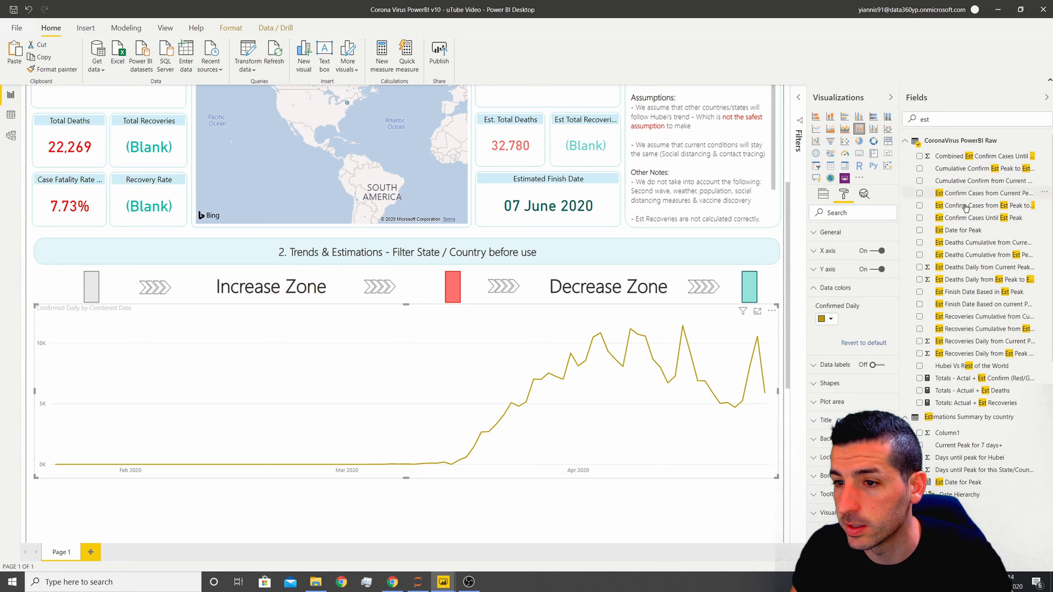
text( con)
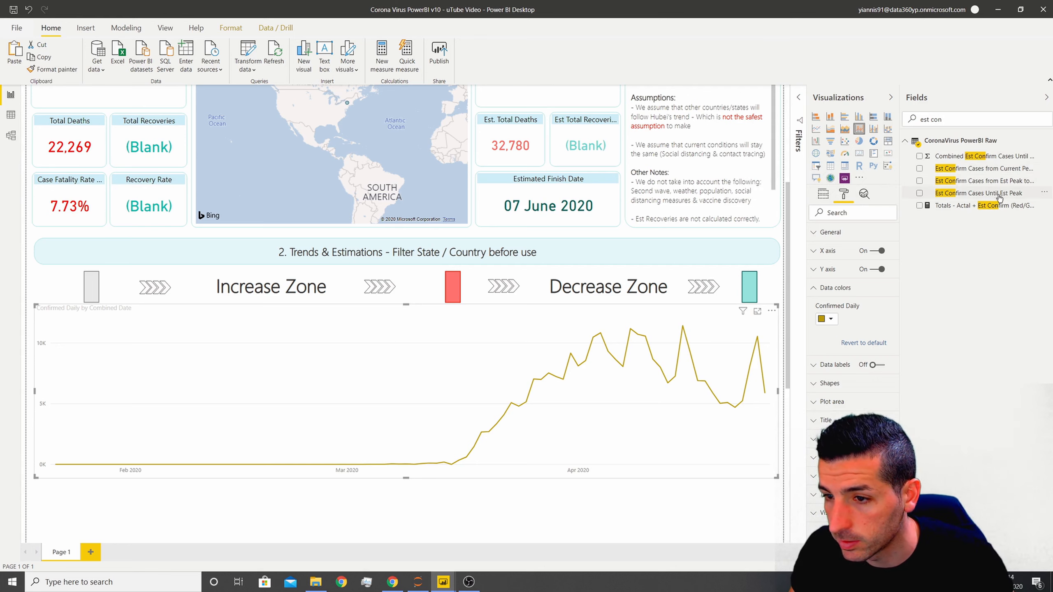
click(823, 195)
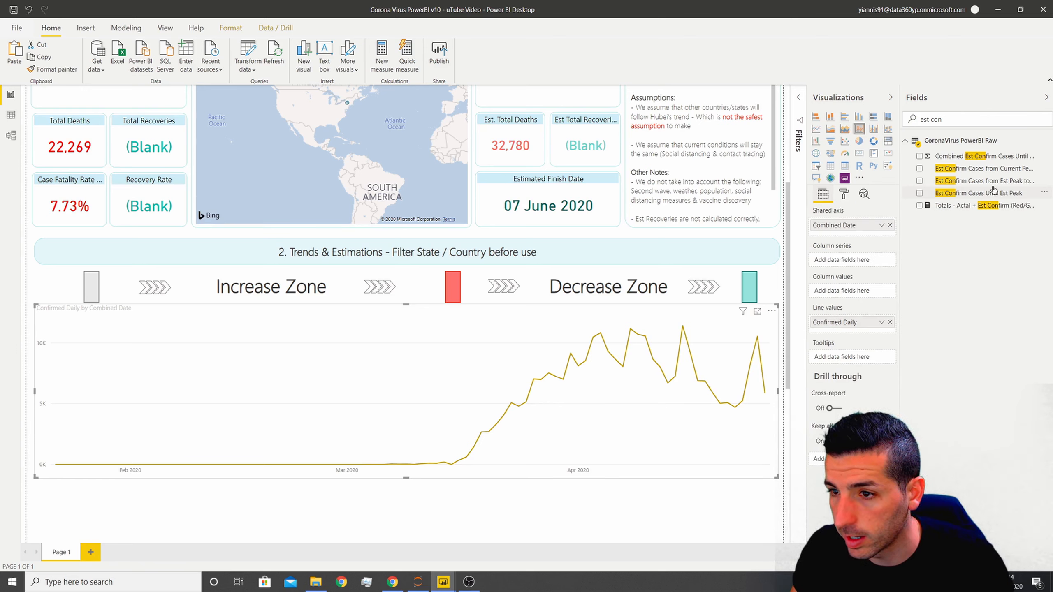
drag(980, 194, 859, 332)
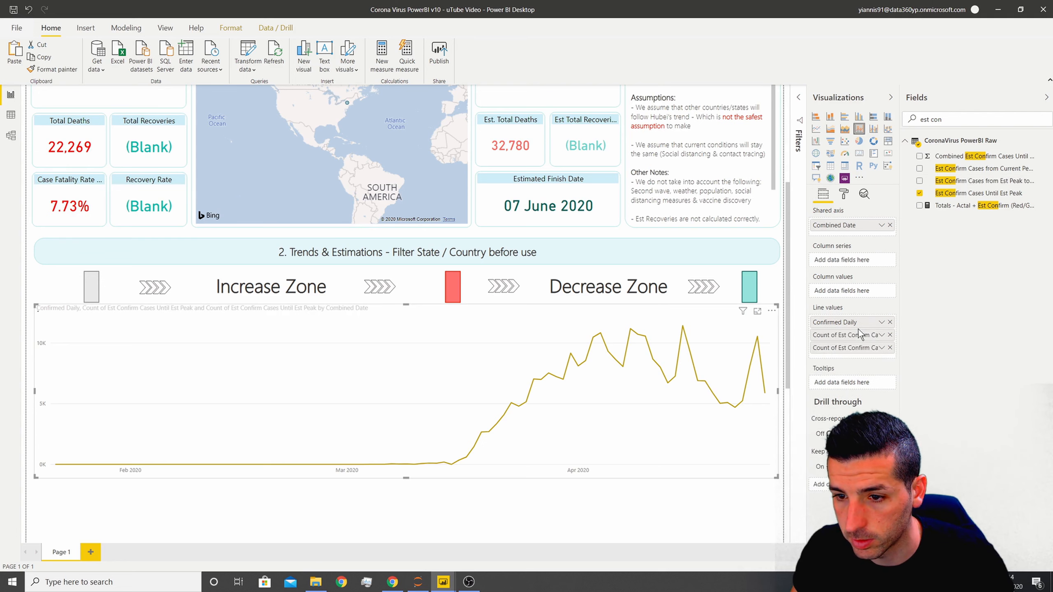
click(890, 335)
click(881, 335)
mouse_move(917, 423)
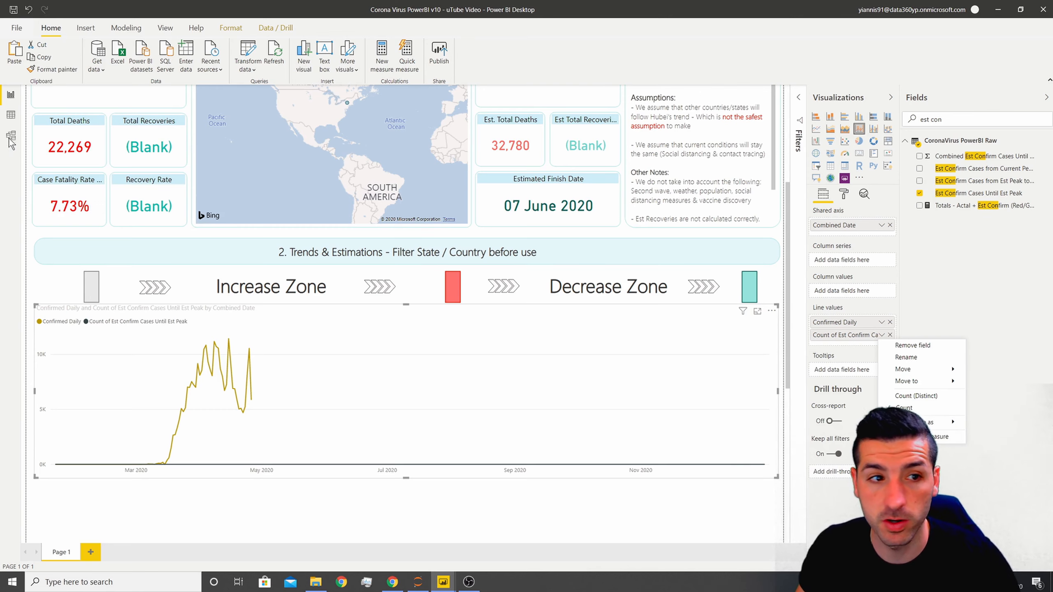
- Open the CoronaVirus PowerBI Raw query for editing from the data view
click(11, 115)
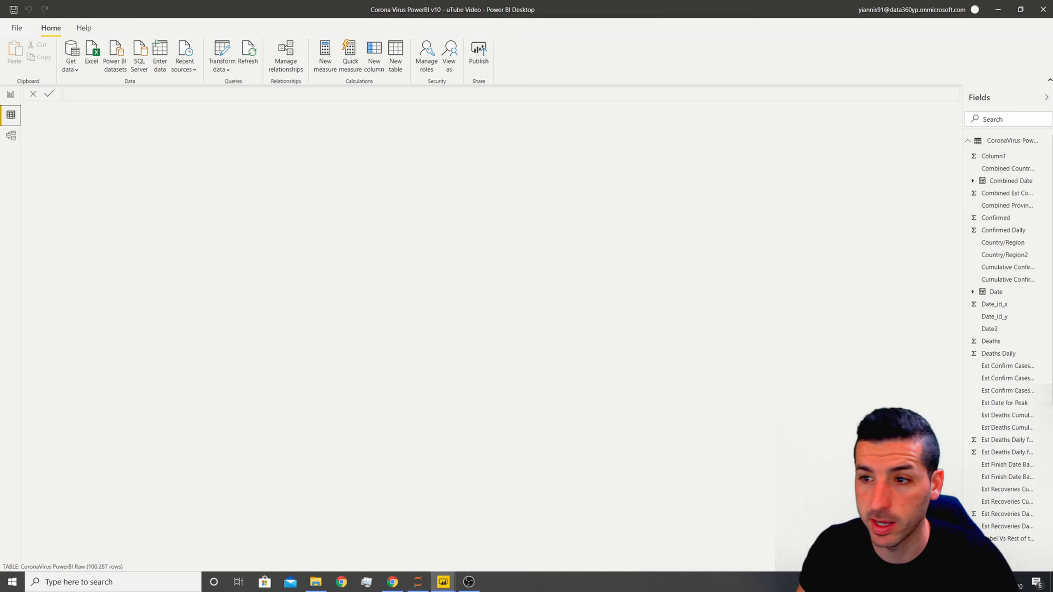
right_click(1020, 141)
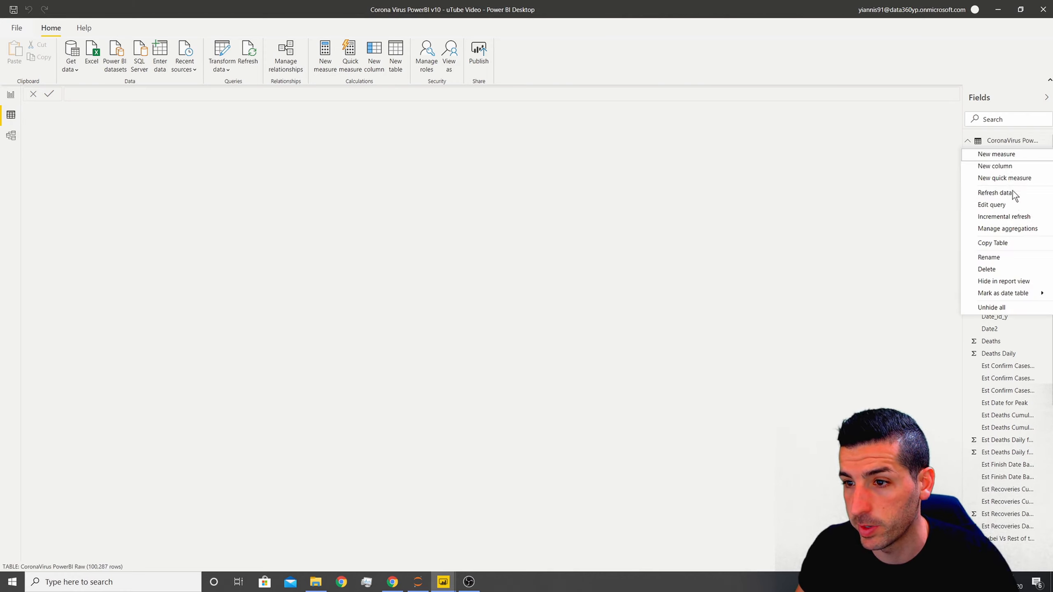
click(1010, 203)
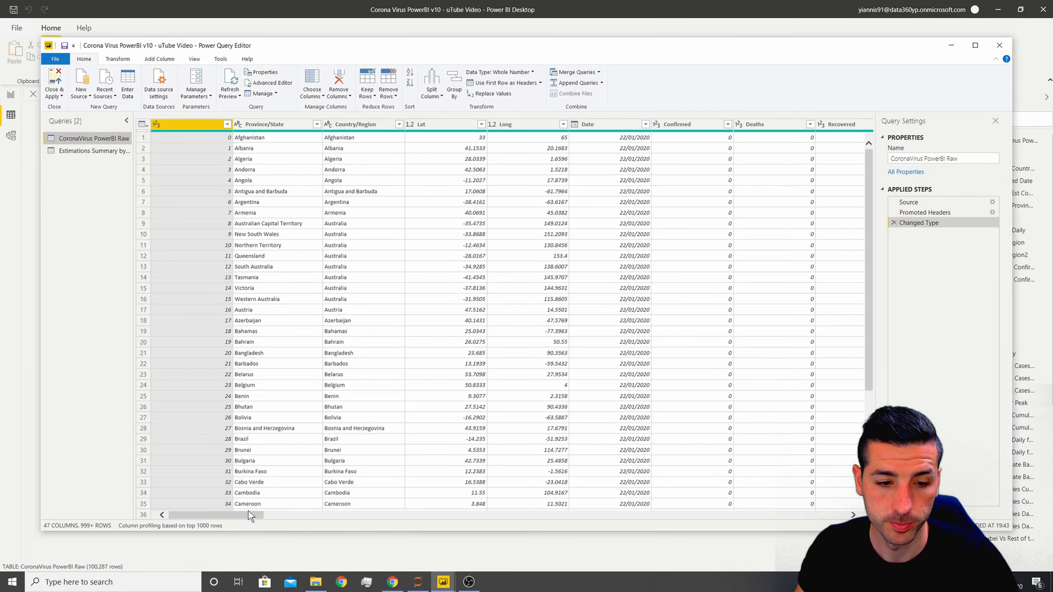
- Convert all columns from Est Confirm Cases Until Est Peak through Est Recoveries Cumulative from Current Peak to Est End to Decimal Number, replacing the current conversion
drag(248, 514, 704, 519)
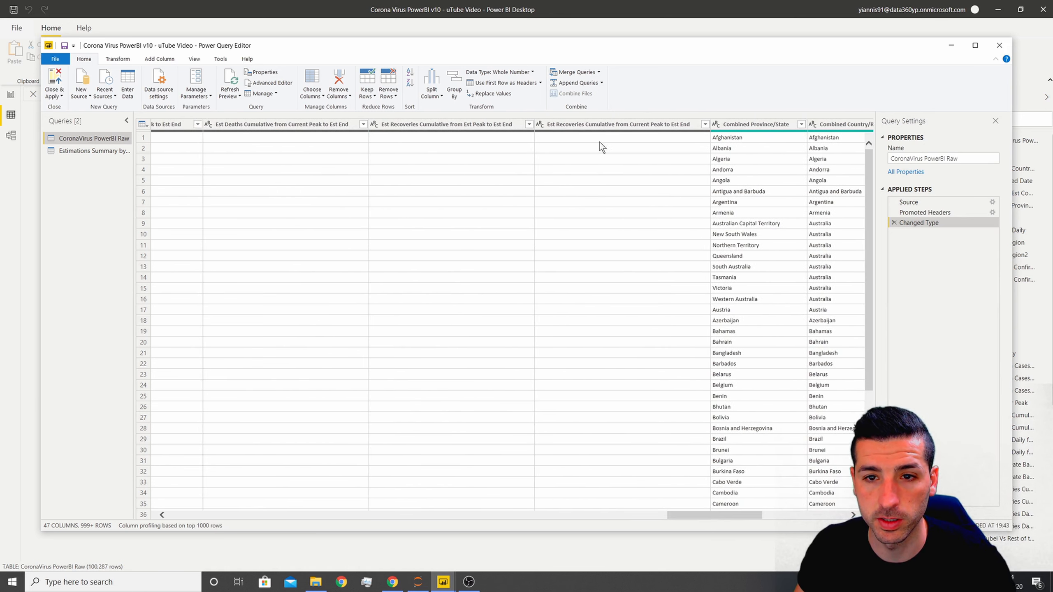
click(553, 125)
ctrl+click(447, 125)
ctrl+click(274, 126)
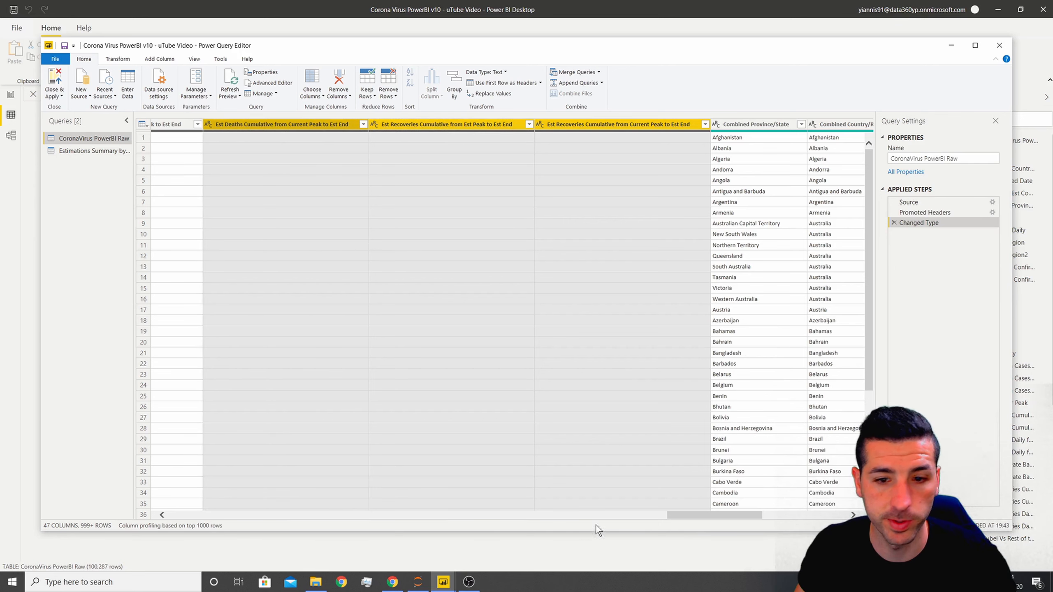
drag(692, 515, 611, 516)
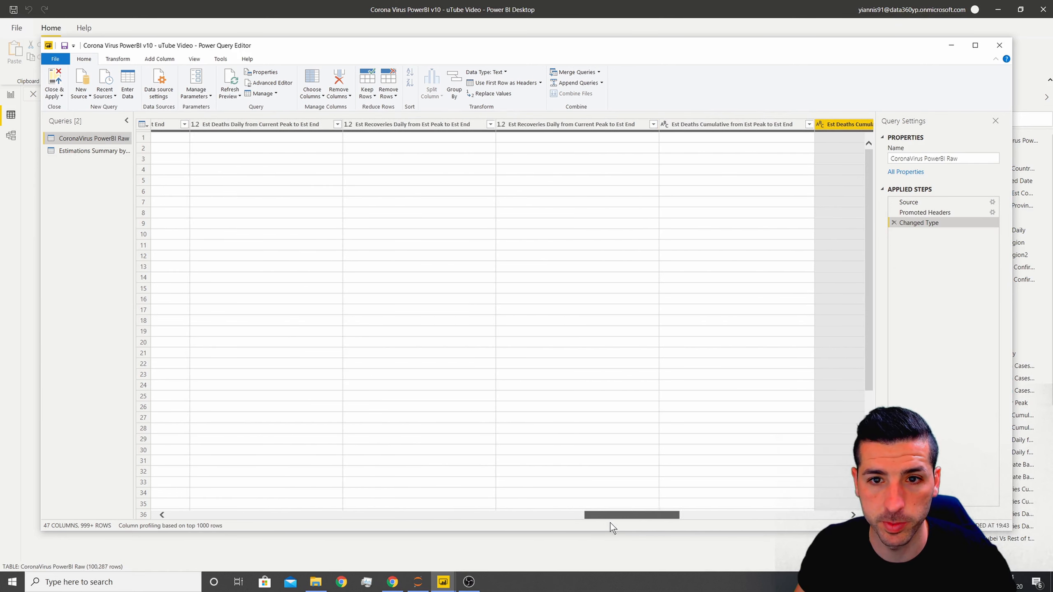
ctrl+click(710, 127)
ctrl+click(541, 125)
ctrl+click(393, 127)
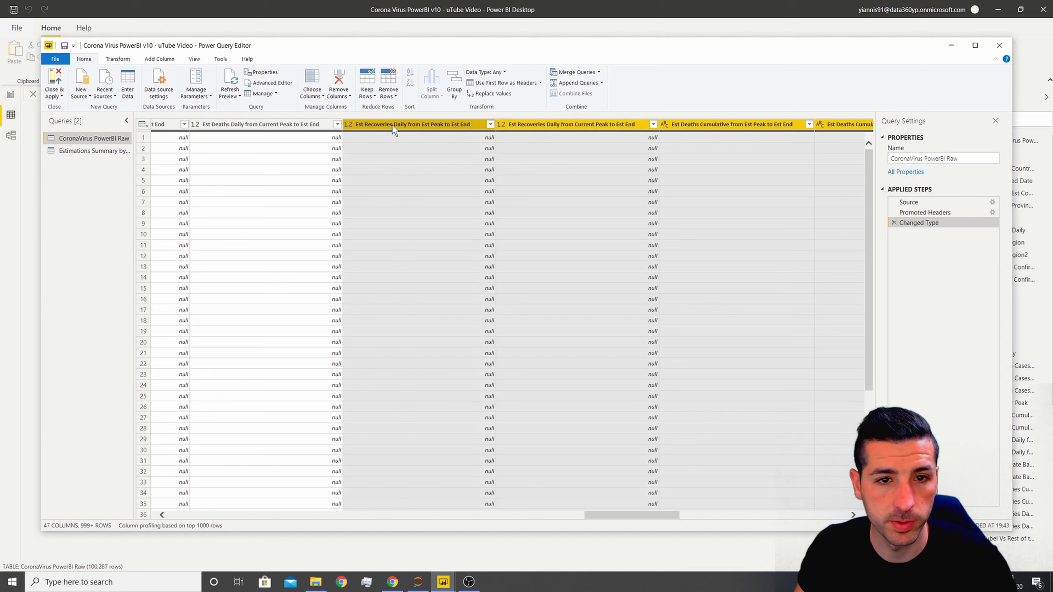
ctrl+click(265, 125)
scroll(576, 493, left, 5)
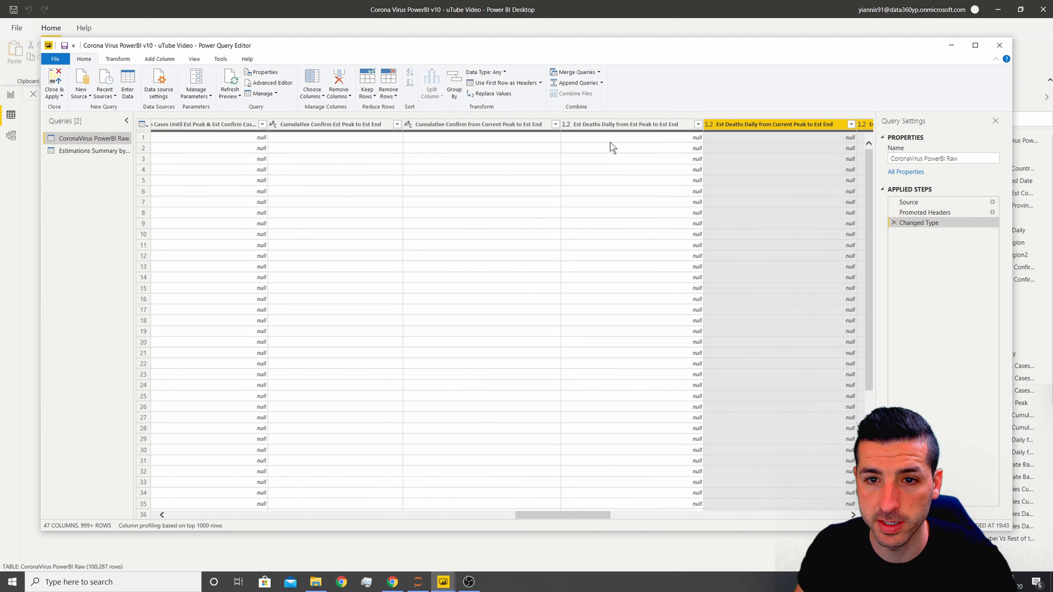
ctrl+click(605, 126)
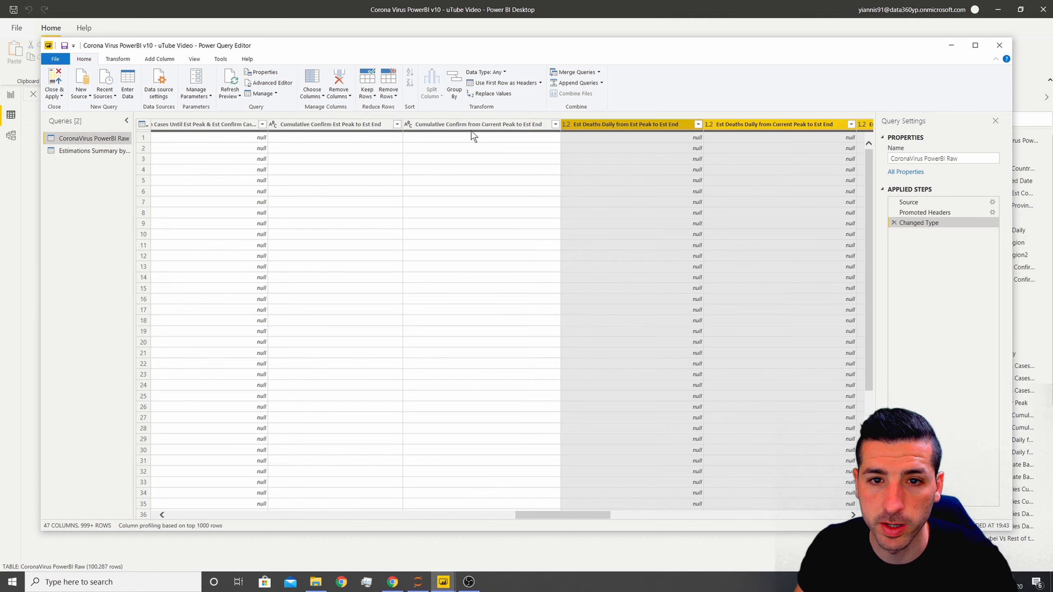
ctrl+click(471, 126)
ctrl+click(332, 127)
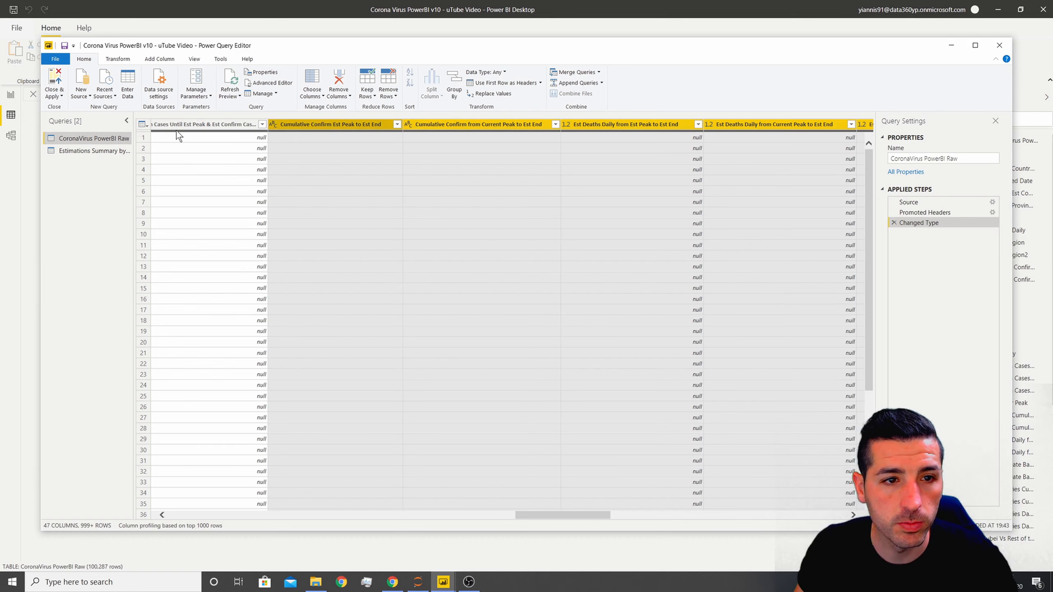
drag(576, 515, 528, 522)
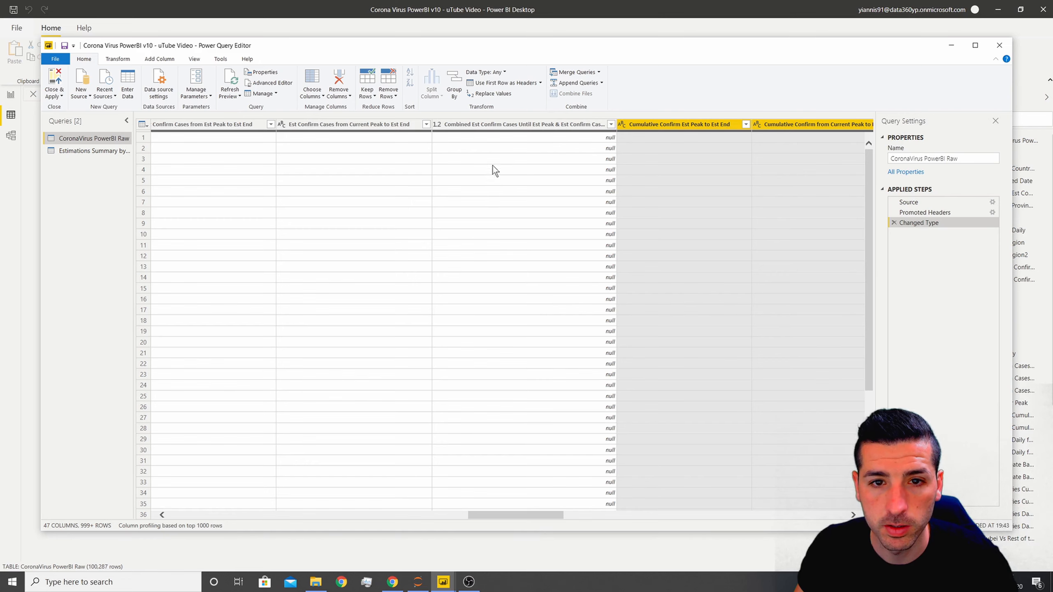
ctrl+click(494, 127)
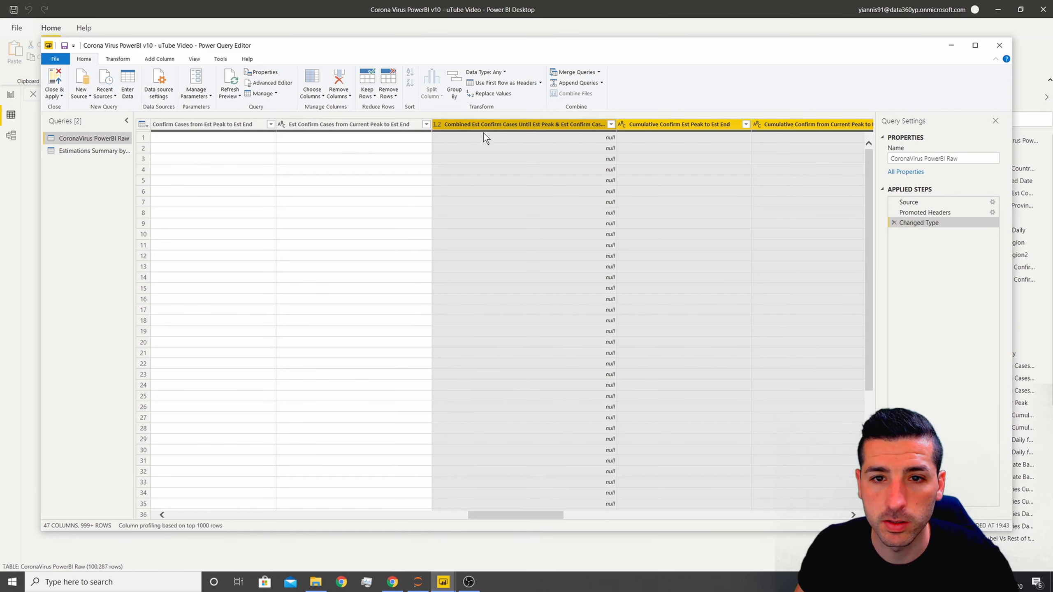
ctrl+click(362, 131)
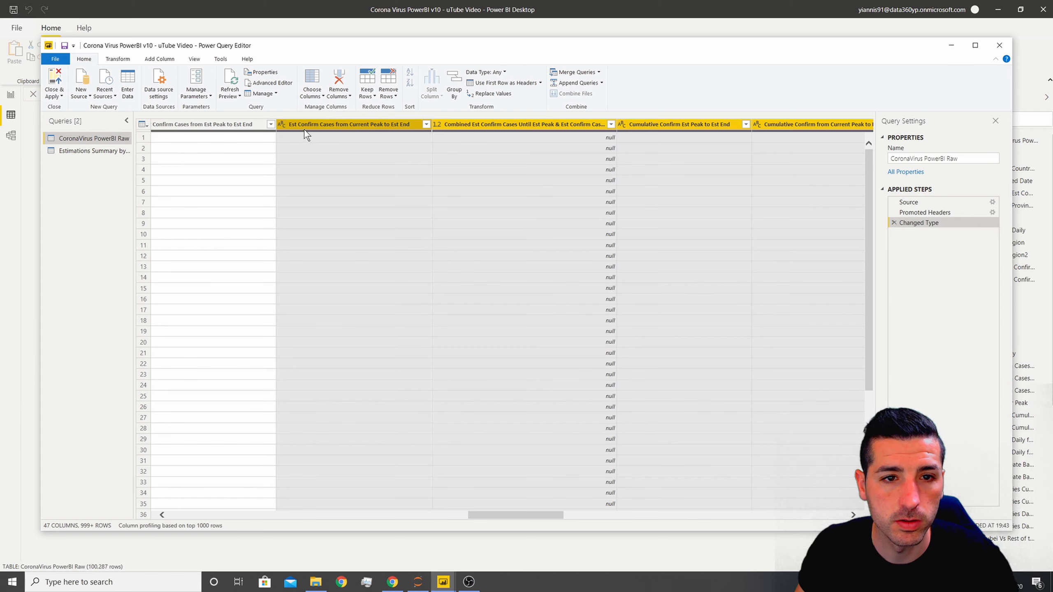
ctrl+click(223, 127)
drag(513, 515, 441, 526)
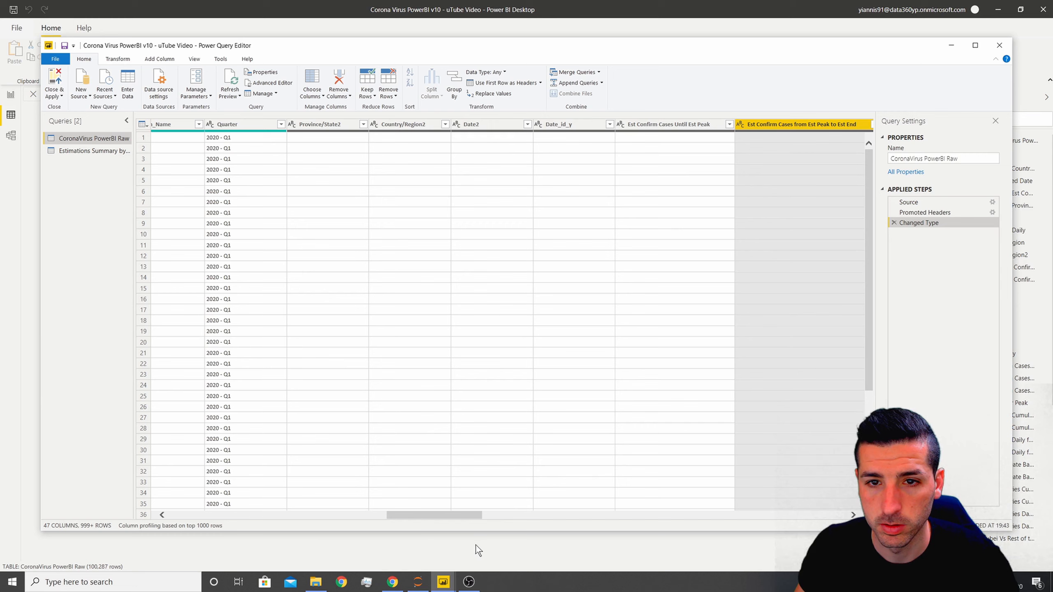
ctrl+click(679, 126)
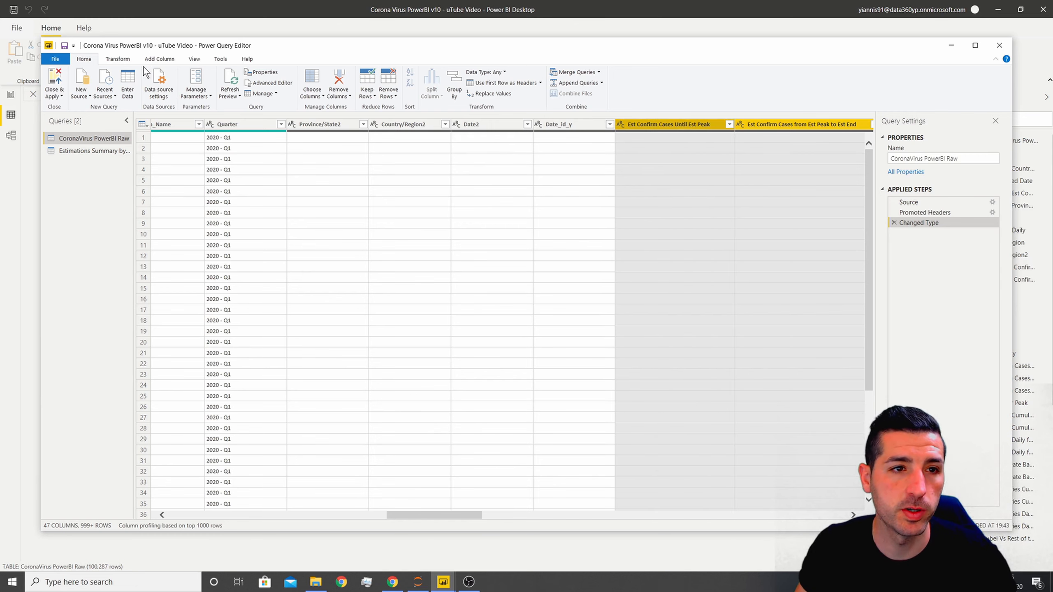
click(129, 58)
click(177, 72)
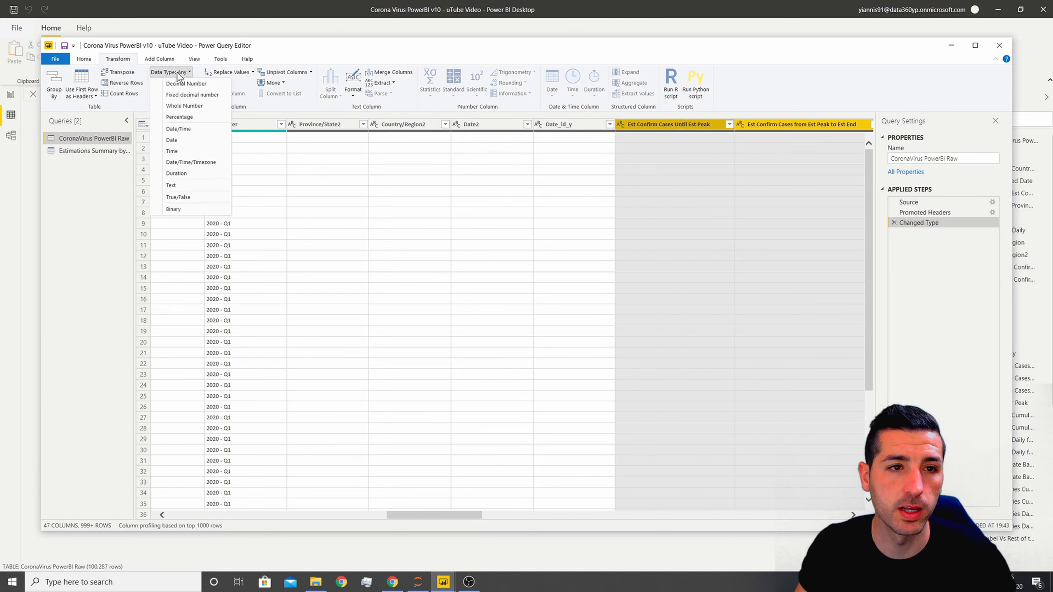
click(189, 86)
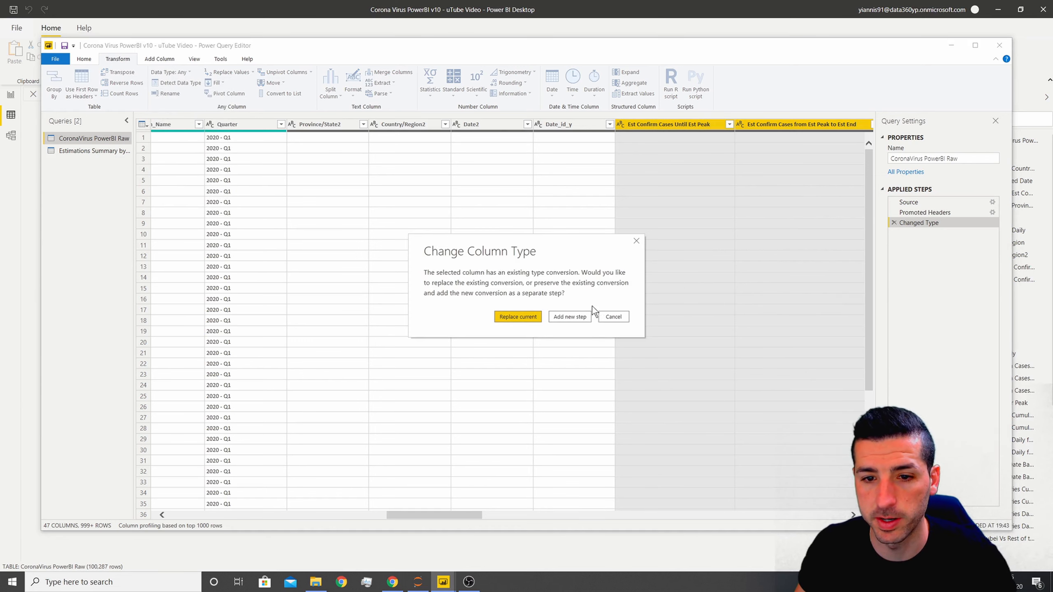
click(506, 317)
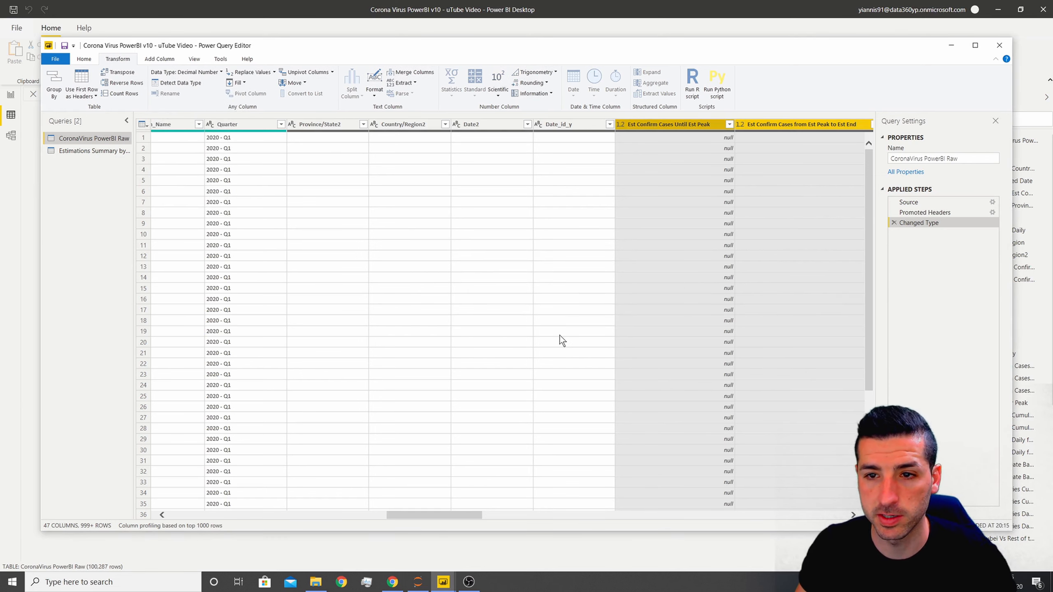
- Apply the query changes and, back in the report, aggregate the chart's Est Confirm Cases Until Est Peak values as Sum
click(84, 59)
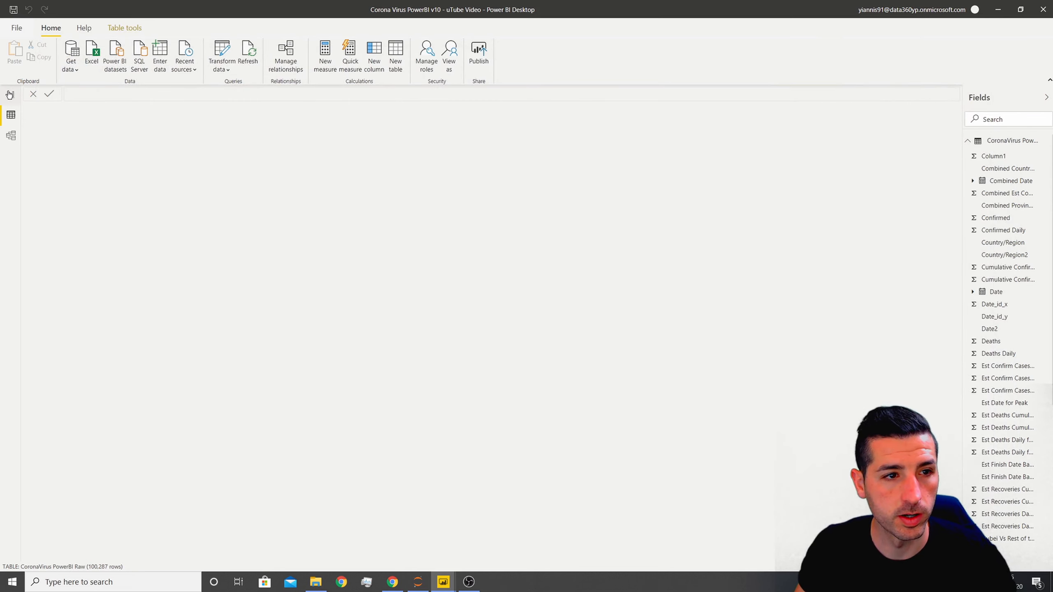
click(10, 95)
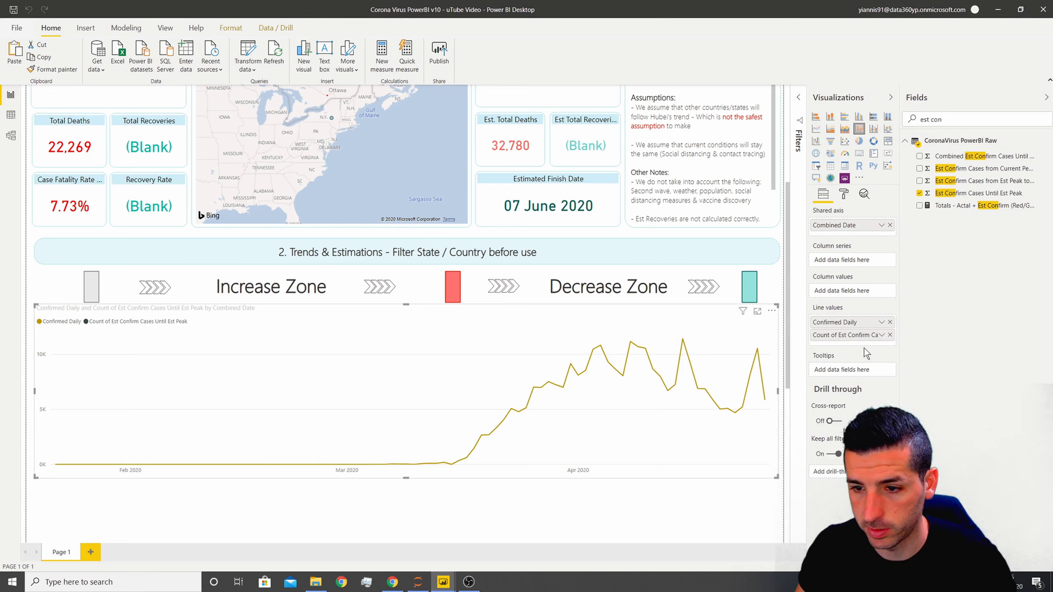
click(882, 336)
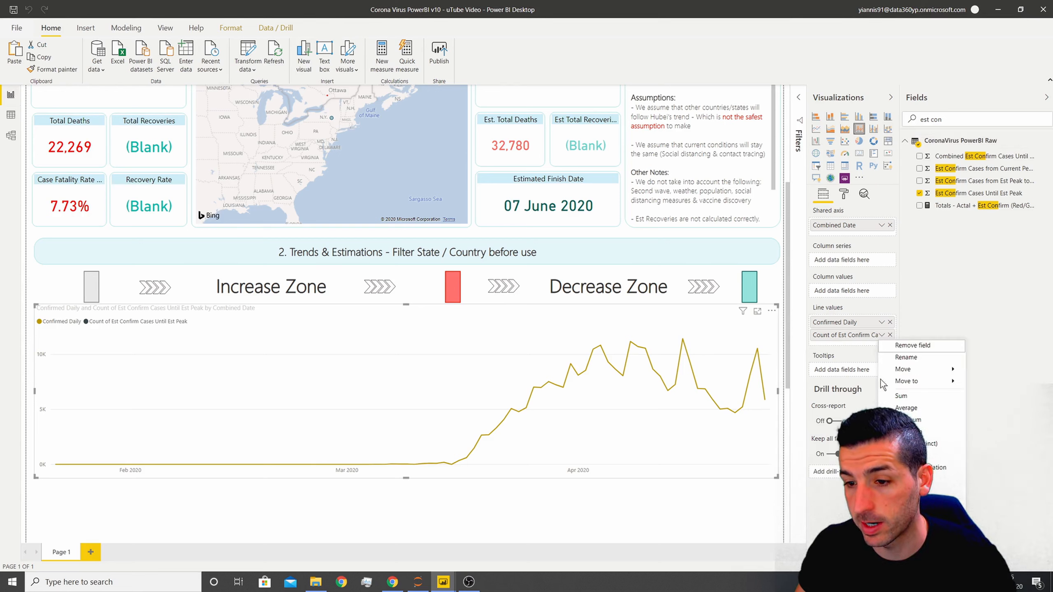
click(919, 400)
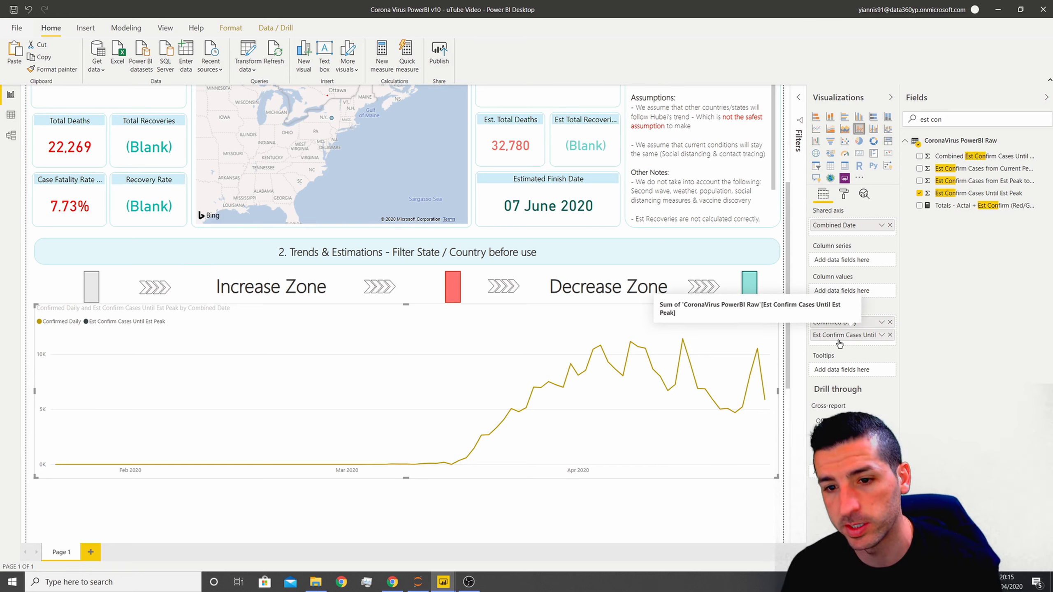
- Filter the report to Alabama with the Country / State slicer and check the estimate line in the trends chart
scroll(595, 417, up, 1)
scroll(602, 336, up, 3)
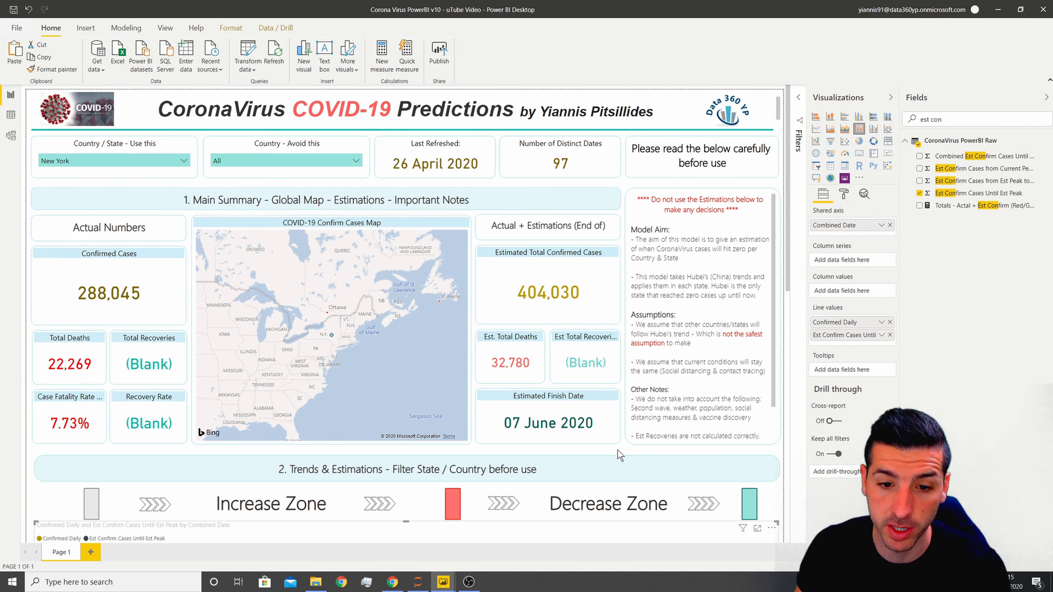
scroll(622, 448, down, 3)
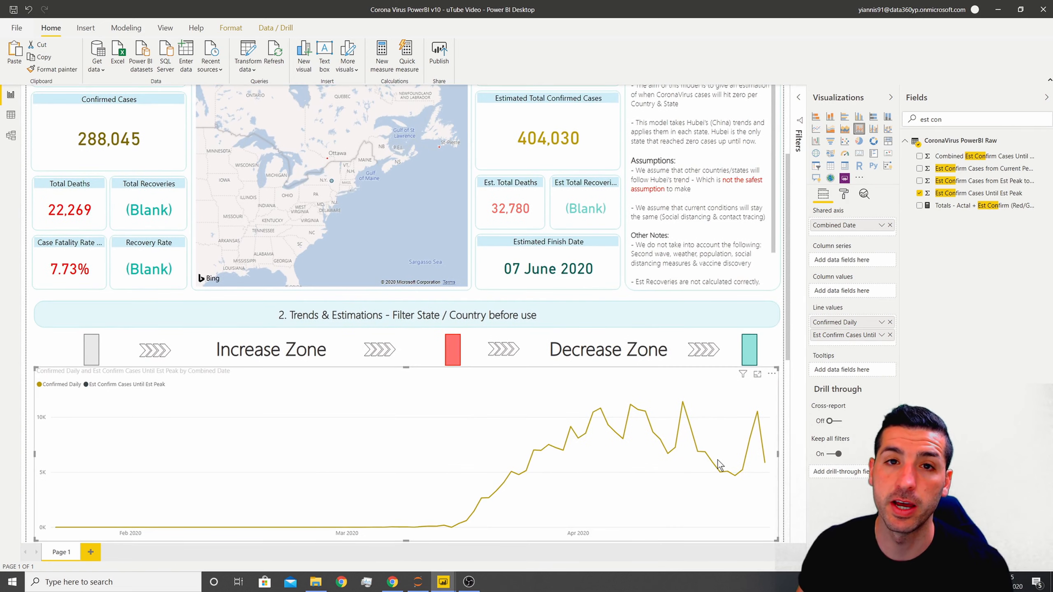
scroll(700, 470, up, 3)
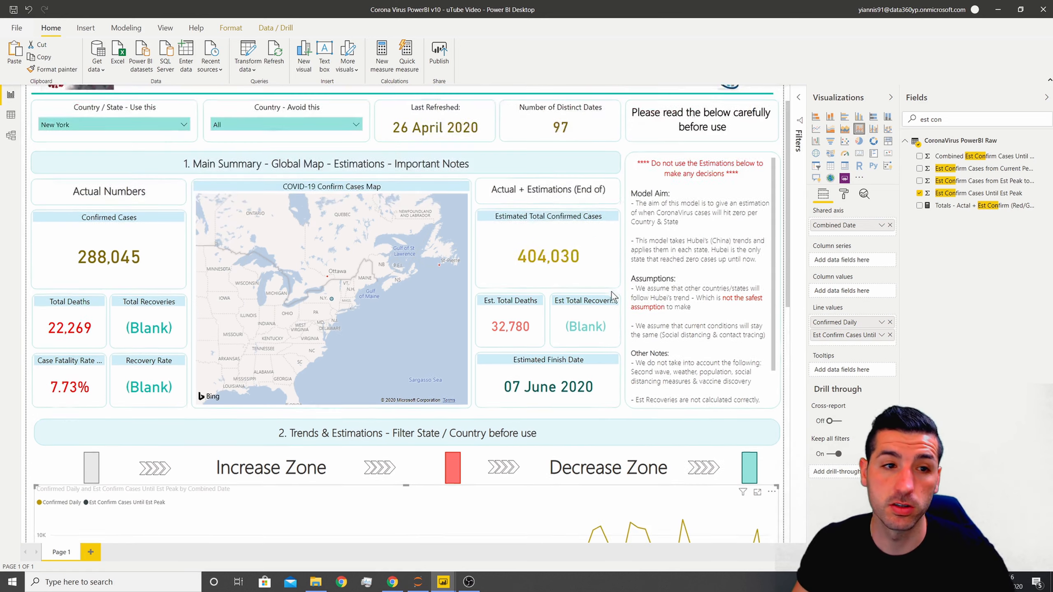
click(184, 160)
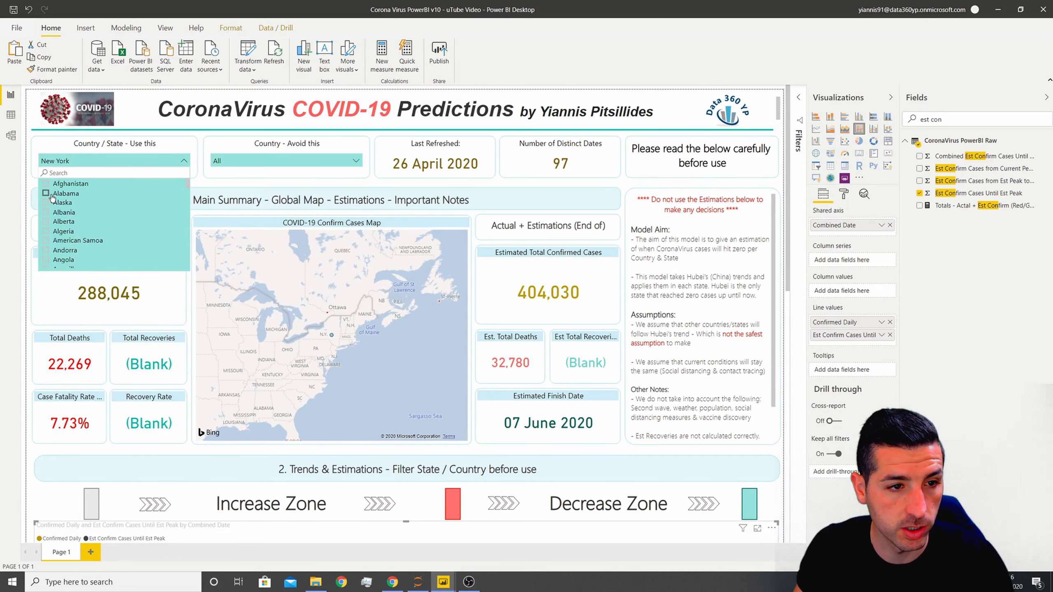
scroll(752, 467, down, 4)
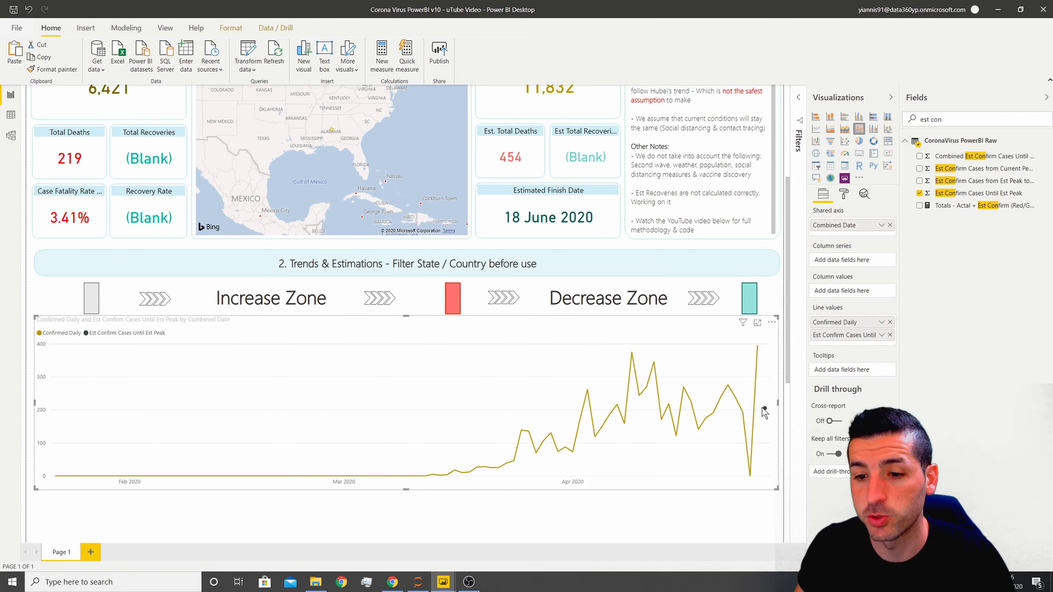
- Switch the Country / State slicer from Alabama to Alaska and check the trends chart
scroll(721, 275, up, 5)
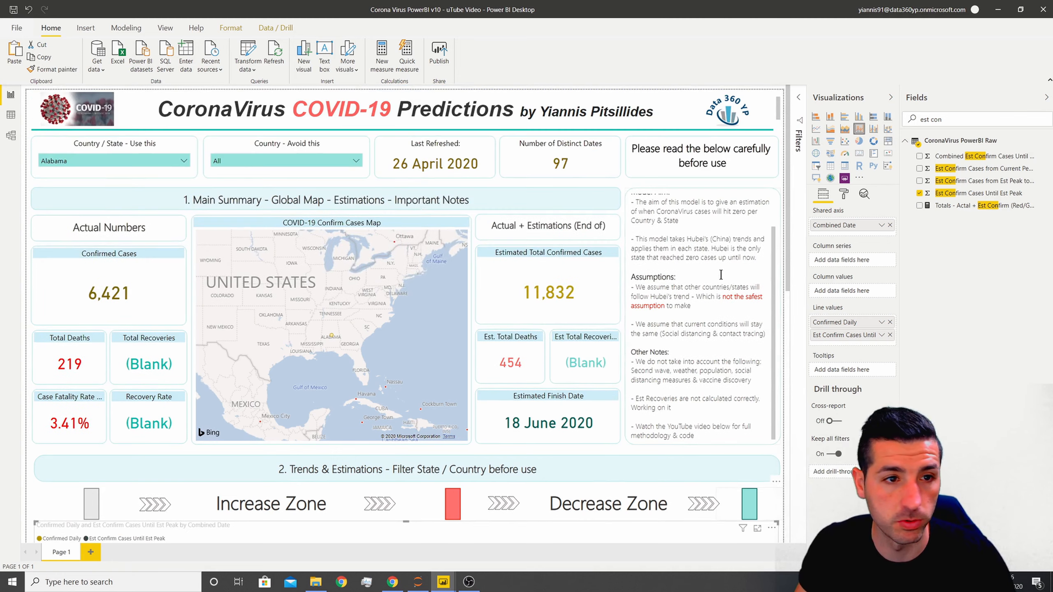
click(147, 164)
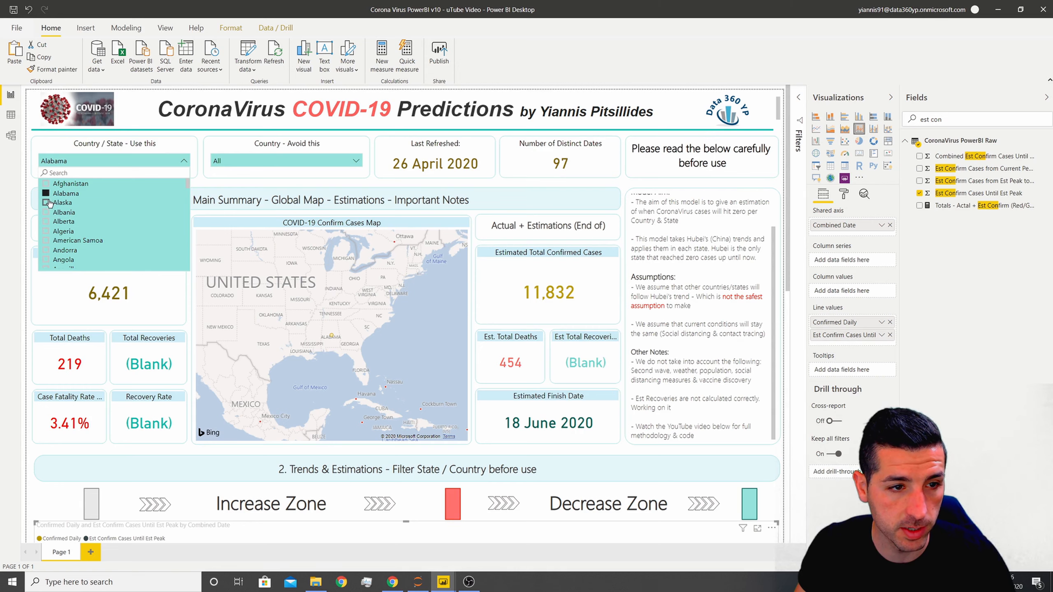
click(783, 366)
scroll(785, 367, down, 6)
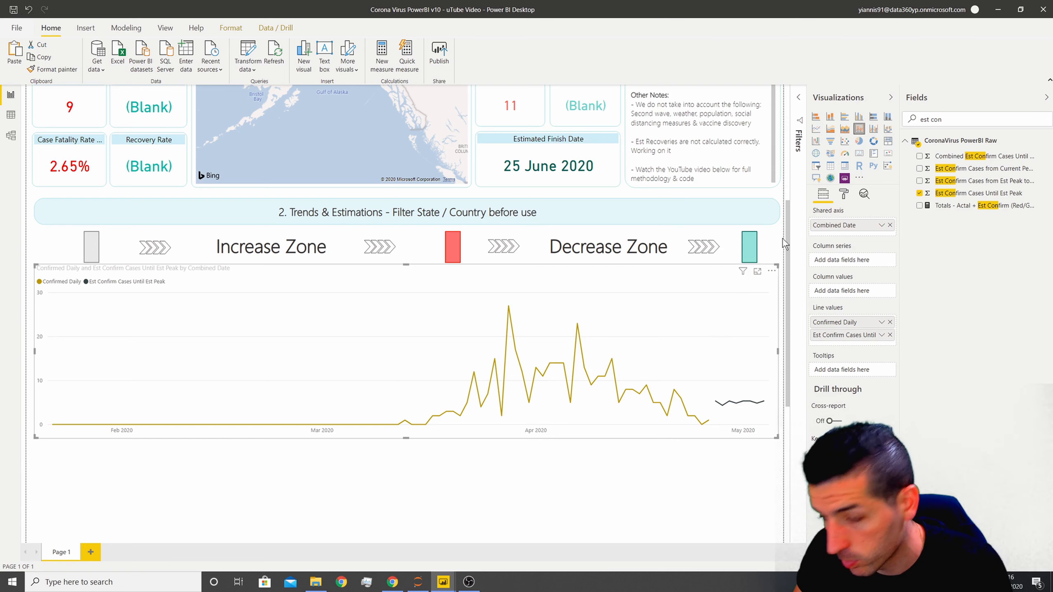
- Set the Est Confirm Cases Until Est Peak line's color to red in the trends chart
click(843, 193)
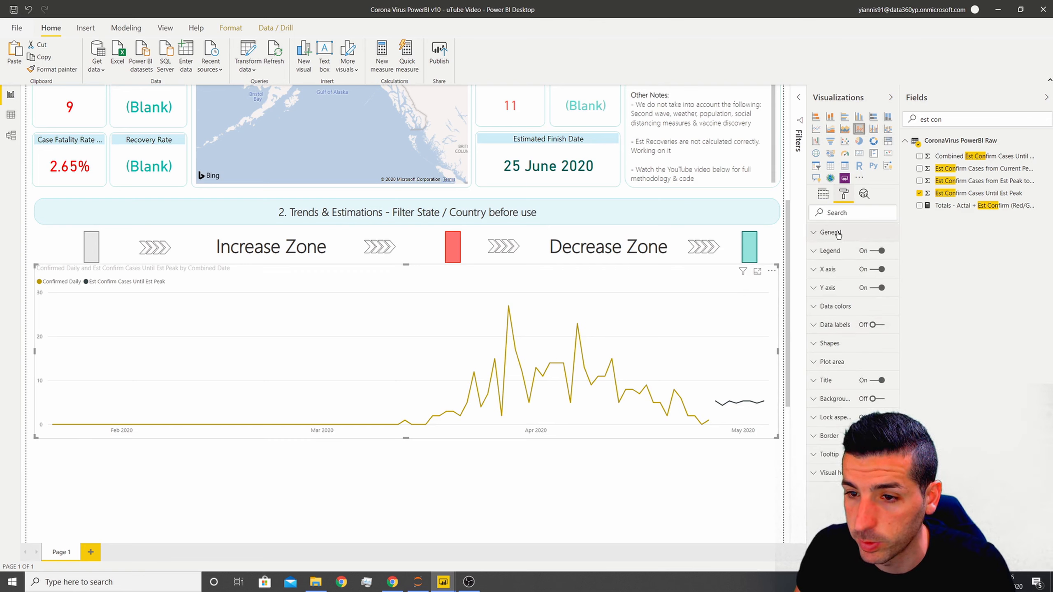
click(834, 307)
click(830, 371)
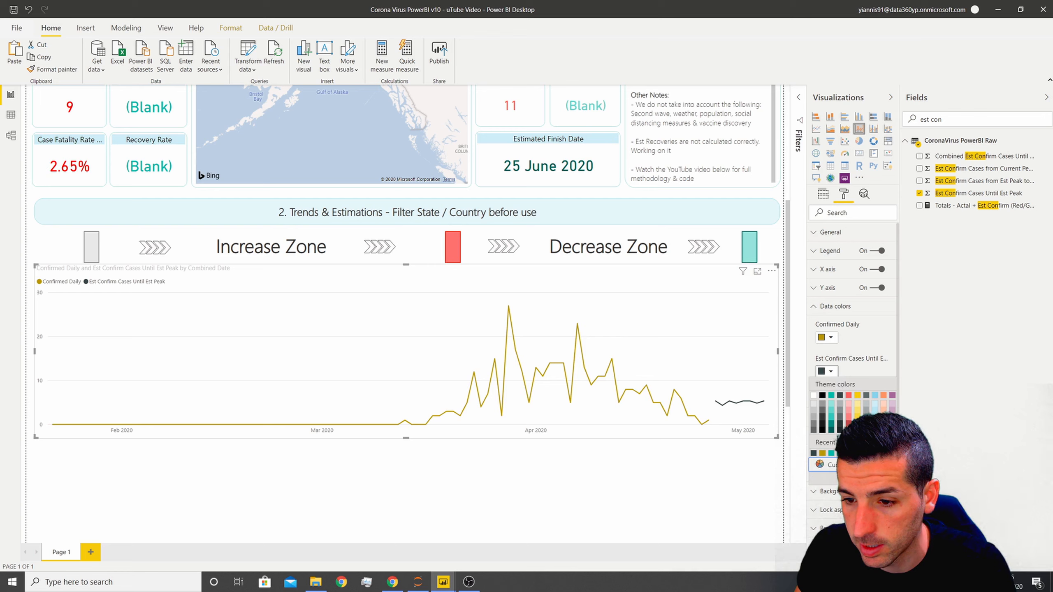
click(821, 481)
click(825, 306)
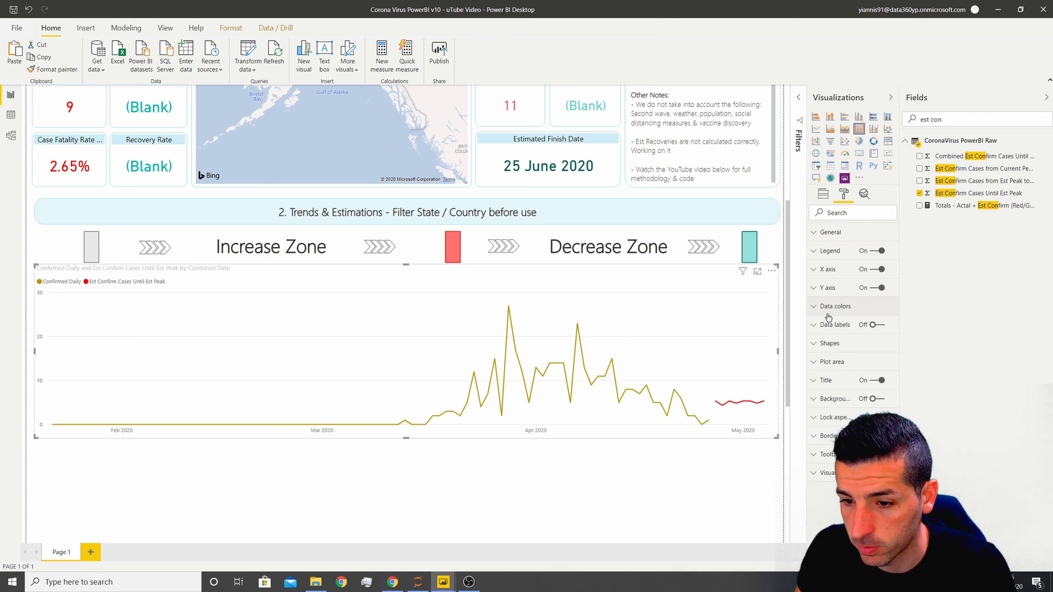
- Try the dotted line style on all of the chart's lines and return them to solid
click(837, 344)
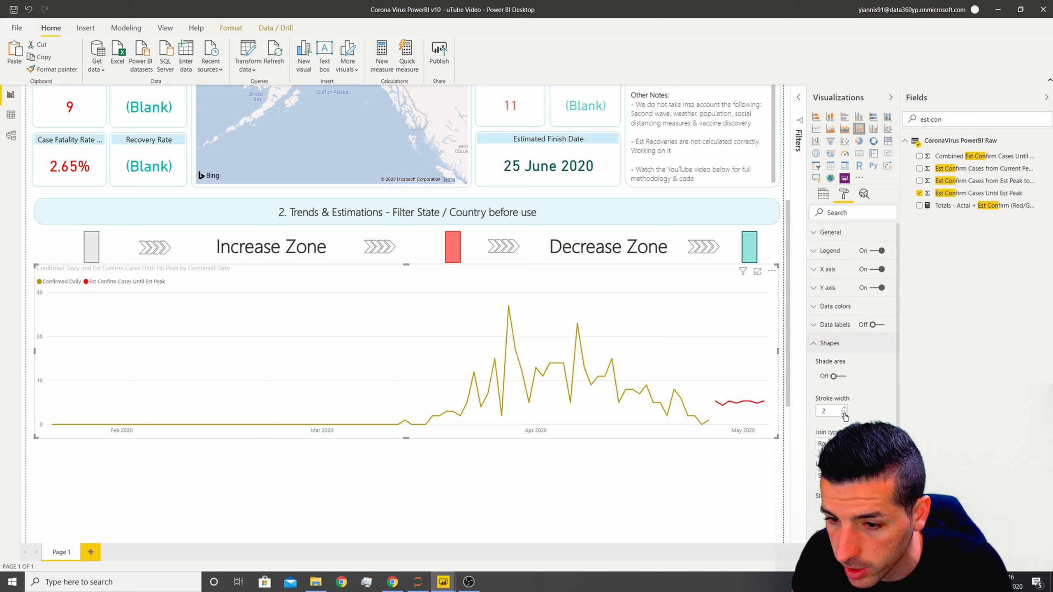
scroll(845, 413, down, 1)
click(844, 424)
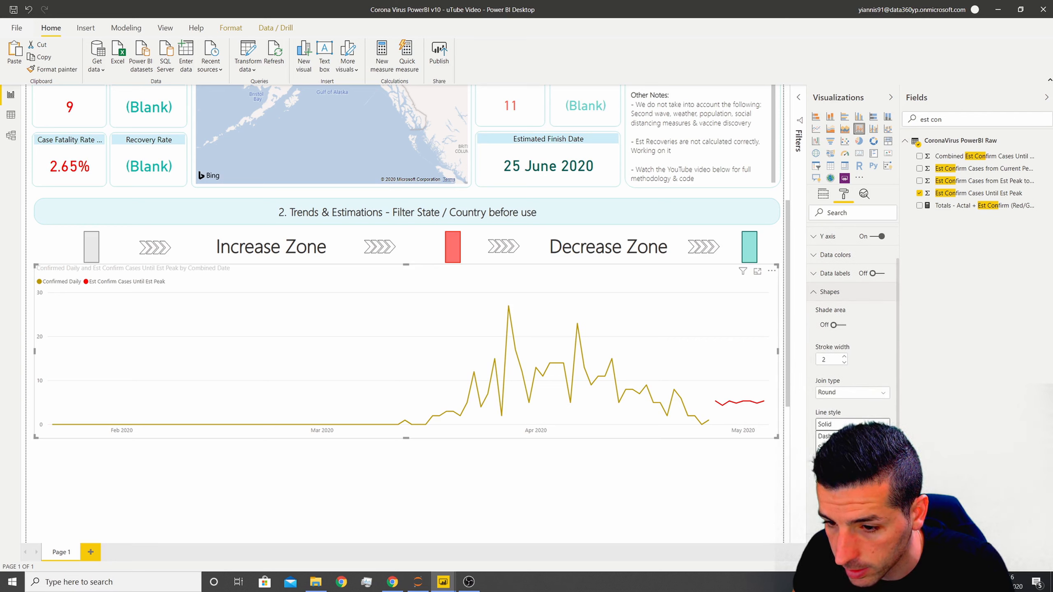
click(825, 447)
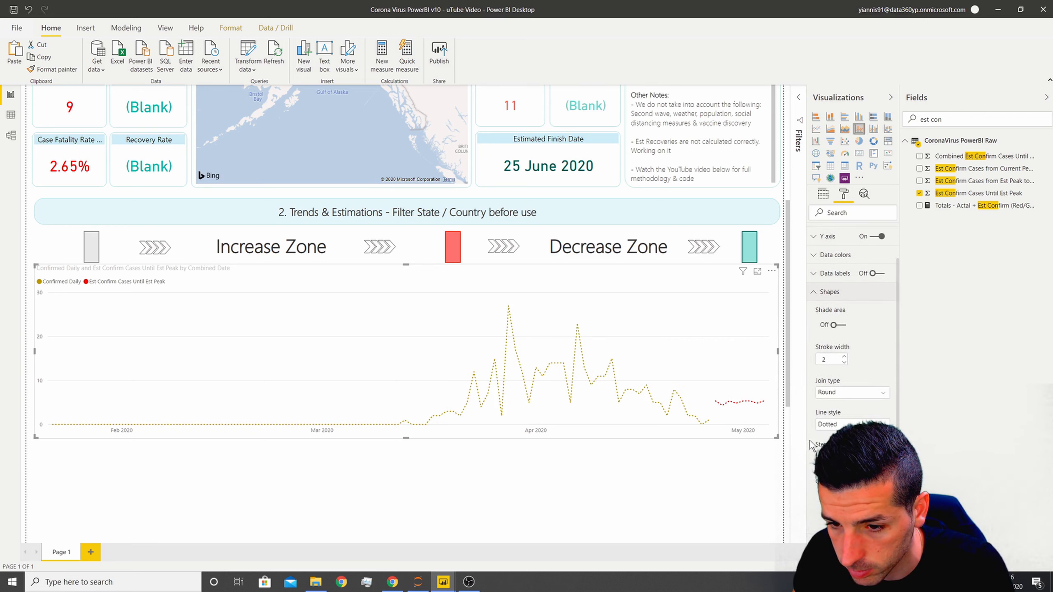
click(843, 426)
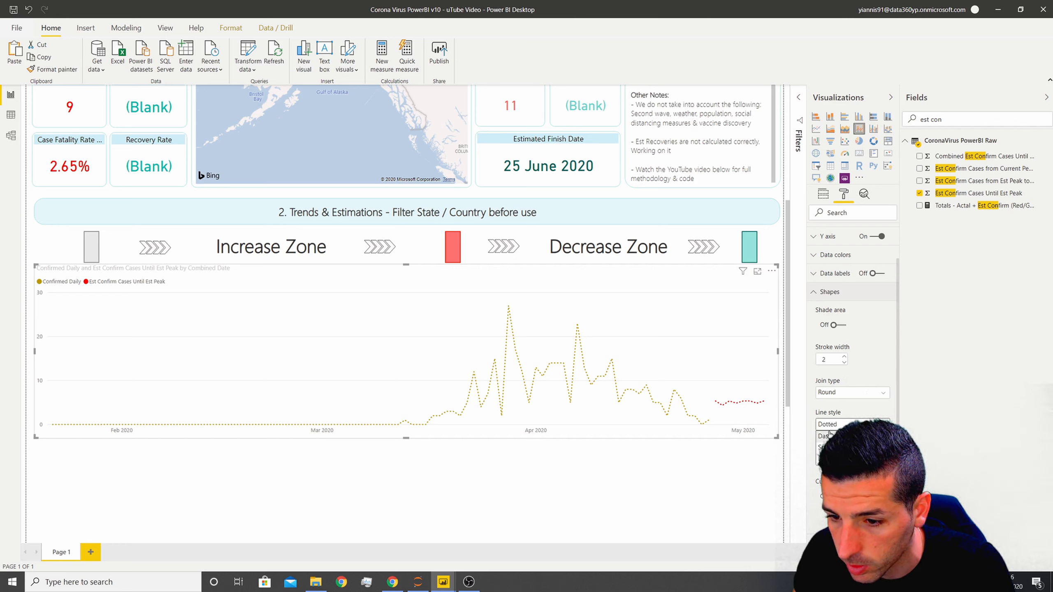
click(825, 433)
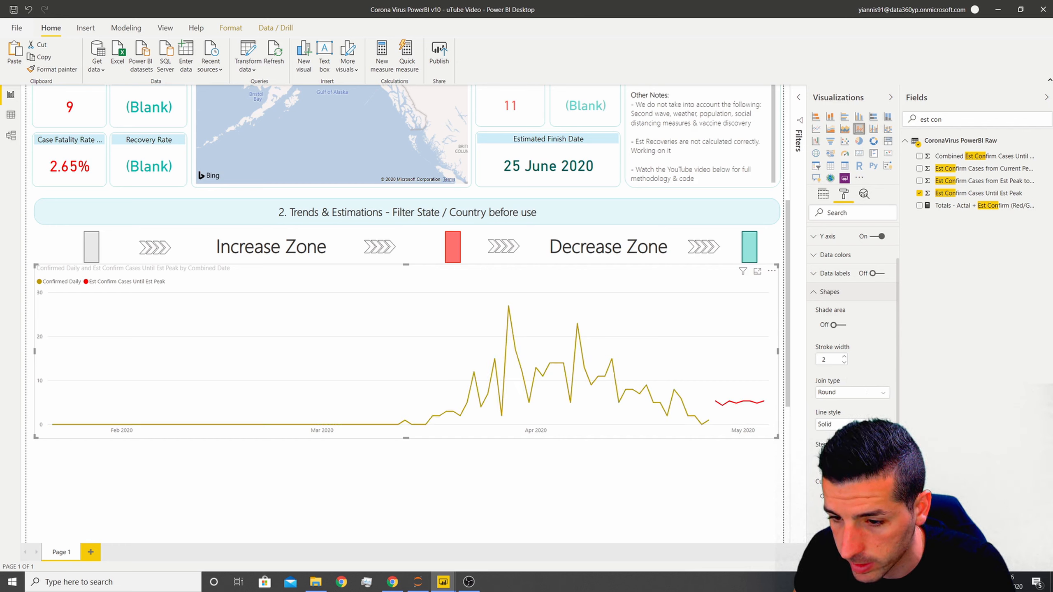
- Enable series customization for the line shapes and give only Est Confirm Cases Until Est Peak a dotted line
scroll(851, 332, down, 1)
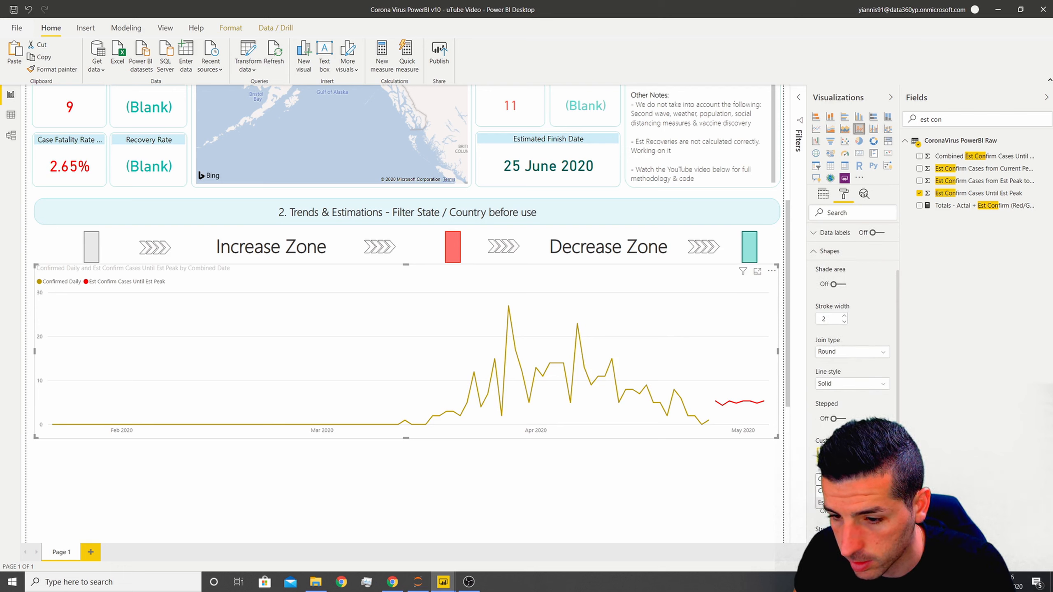
scroll(836, 408, down, 2)
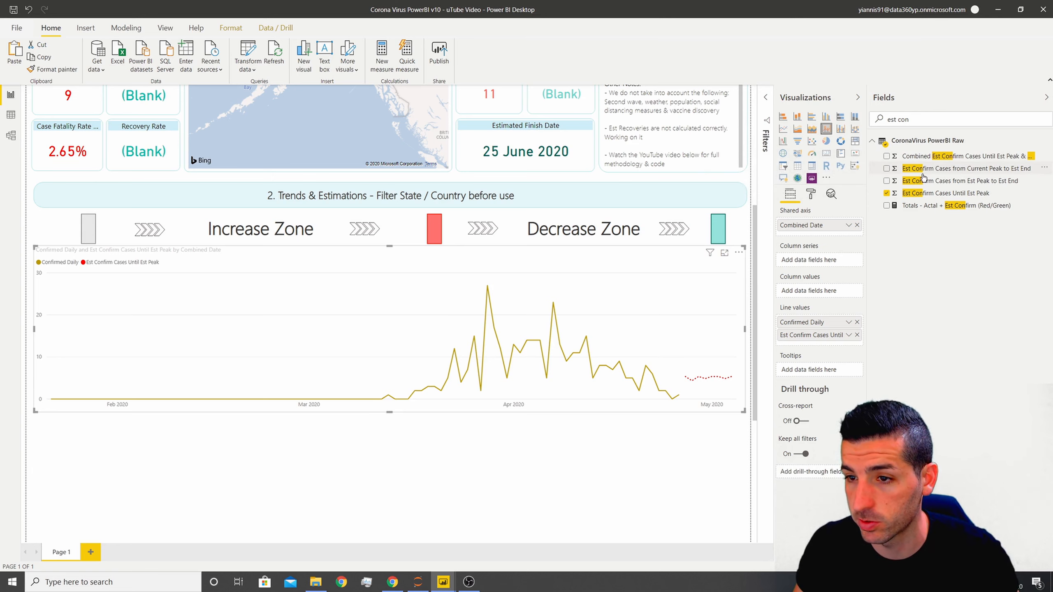
- Add Est Confirm Cases from Current Peak to Est End and Est Confirm Cases from Est Peak to Est End to the chart's line values
drag(924, 177, 812, 347)
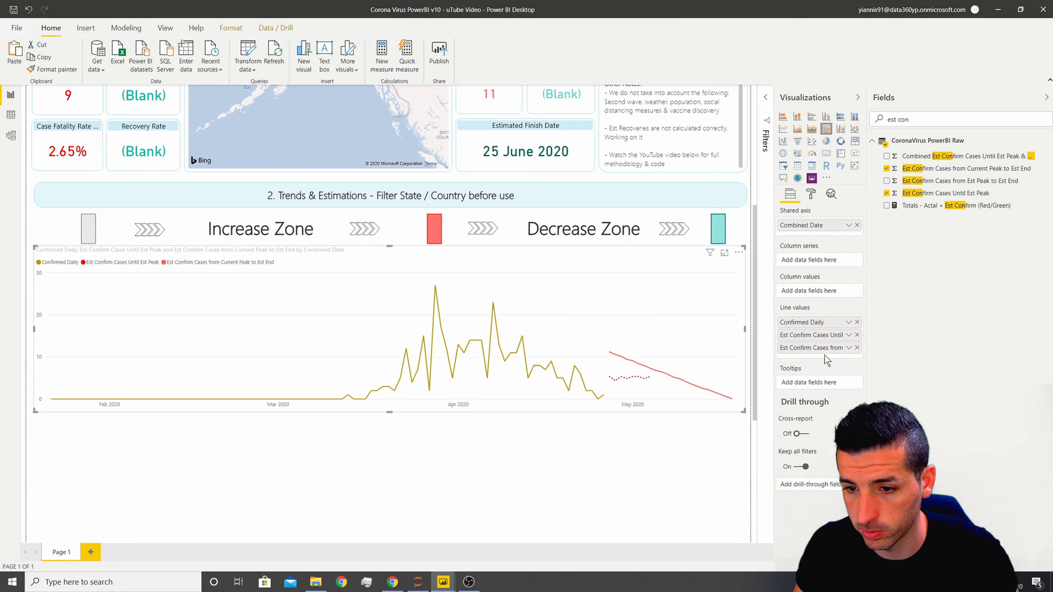
click(848, 348)
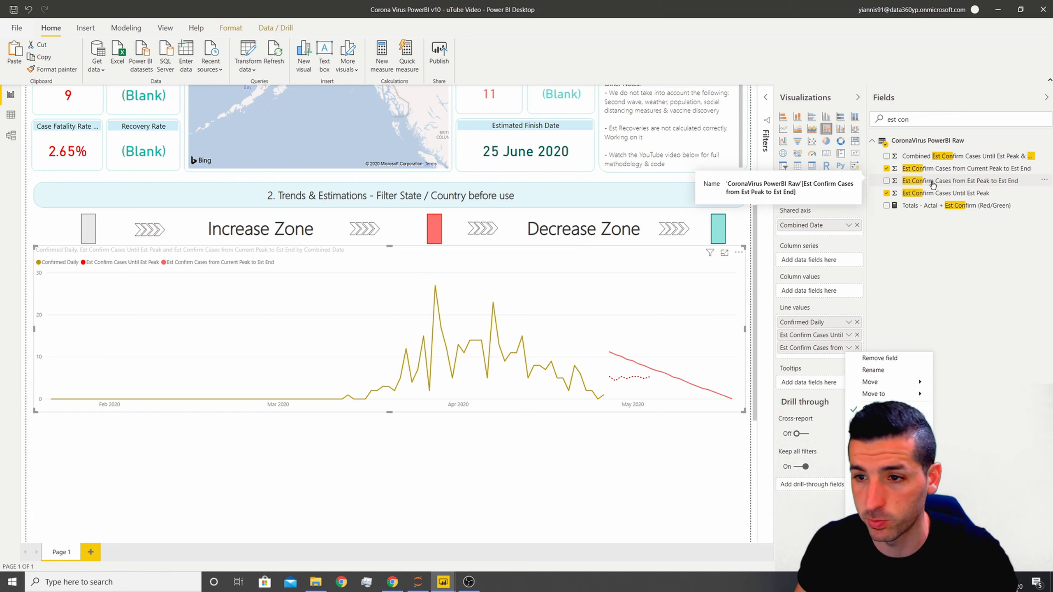
drag(932, 184, 814, 358)
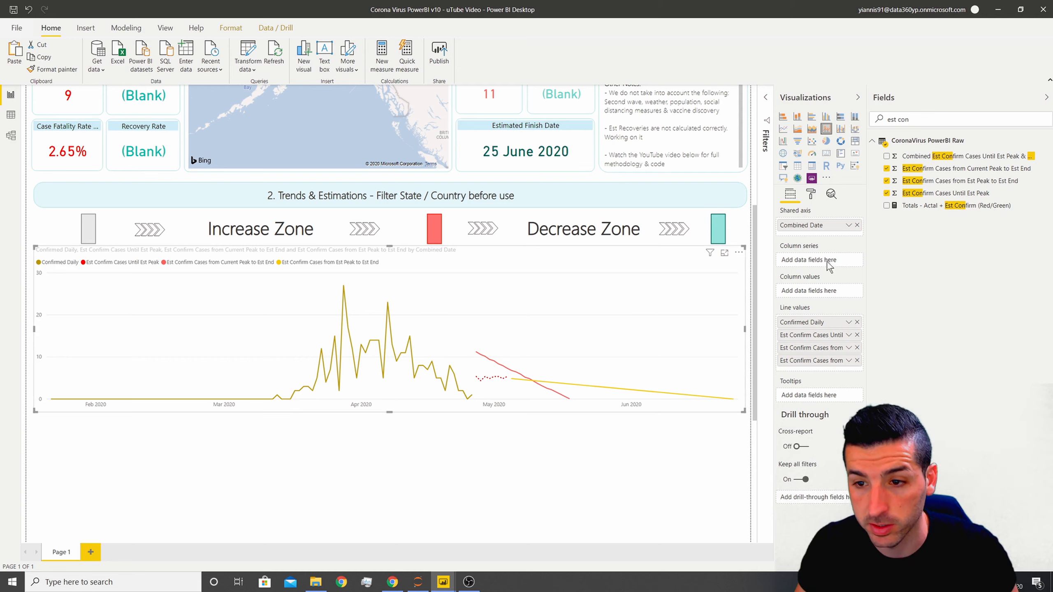
- Color the Est Confirm Cases from Current Peak to Est End line blue and the from Est Peak to Est End line teal
click(810, 195)
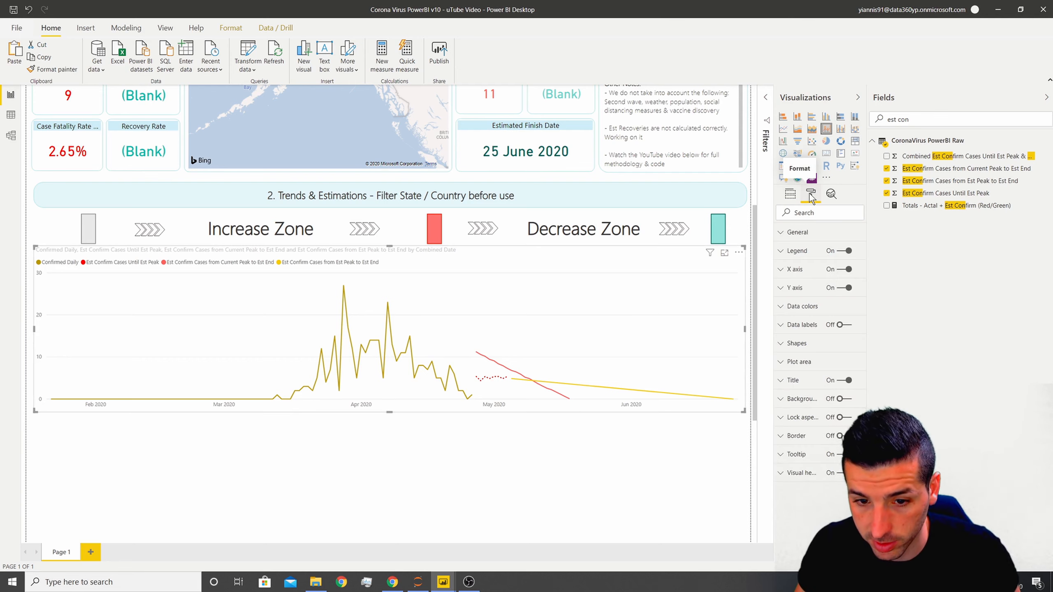
click(799, 310)
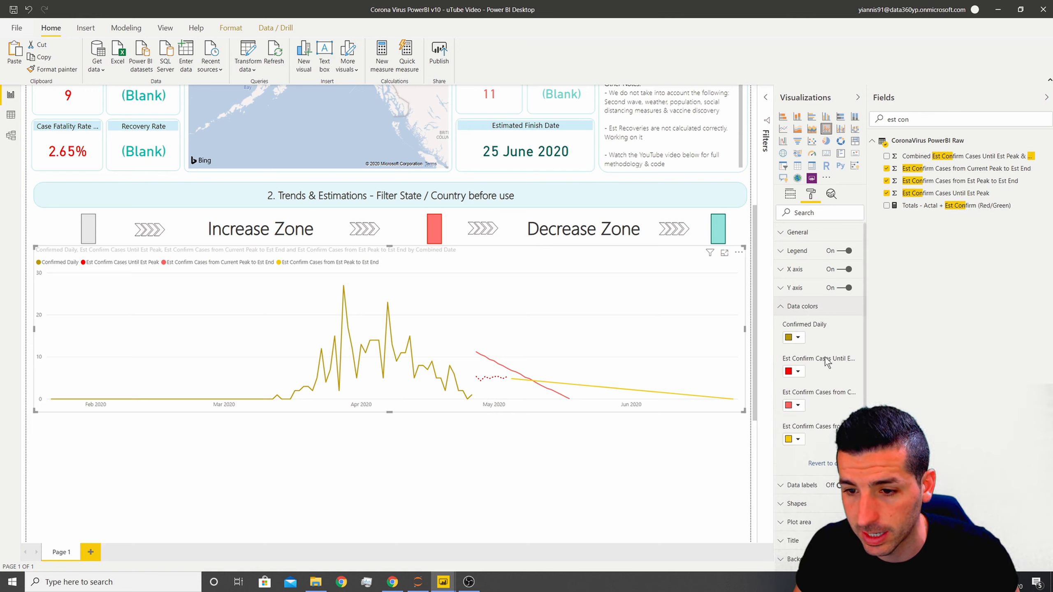
scroll(816, 363, down, 2)
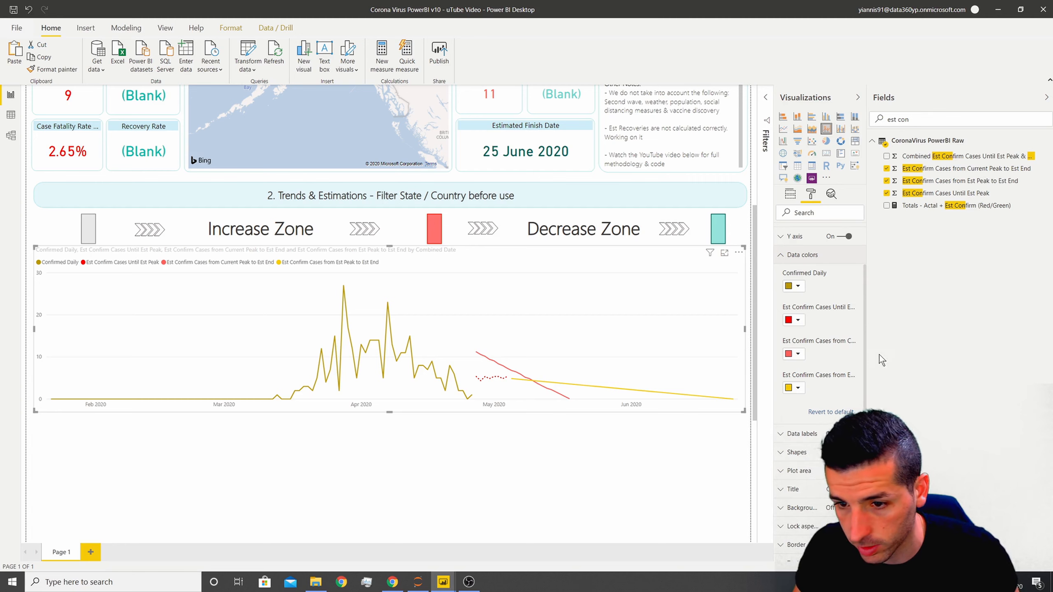
click(798, 354)
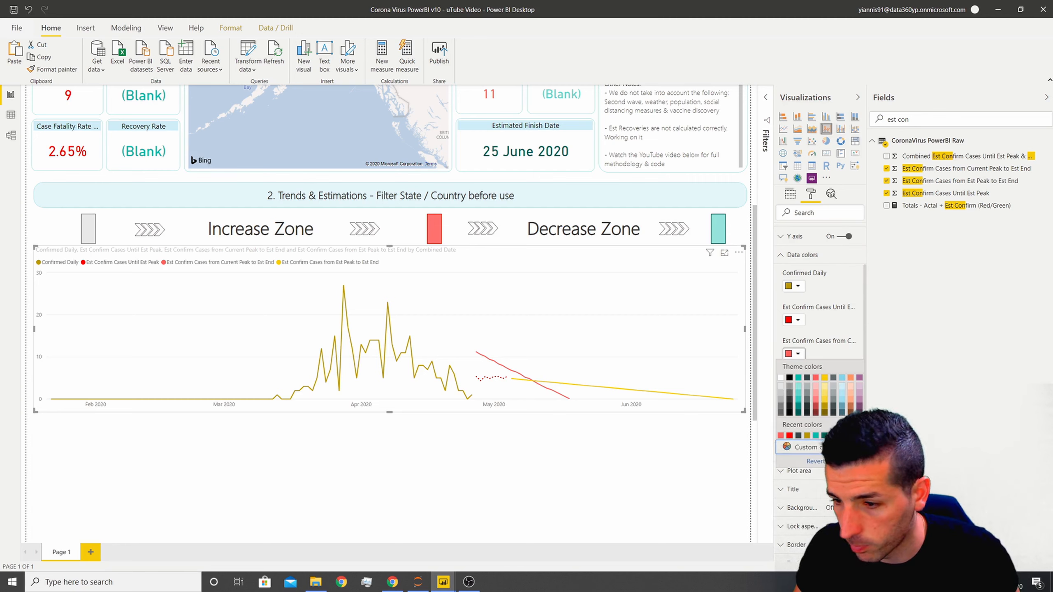
click(812, 446)
click(845, 438)
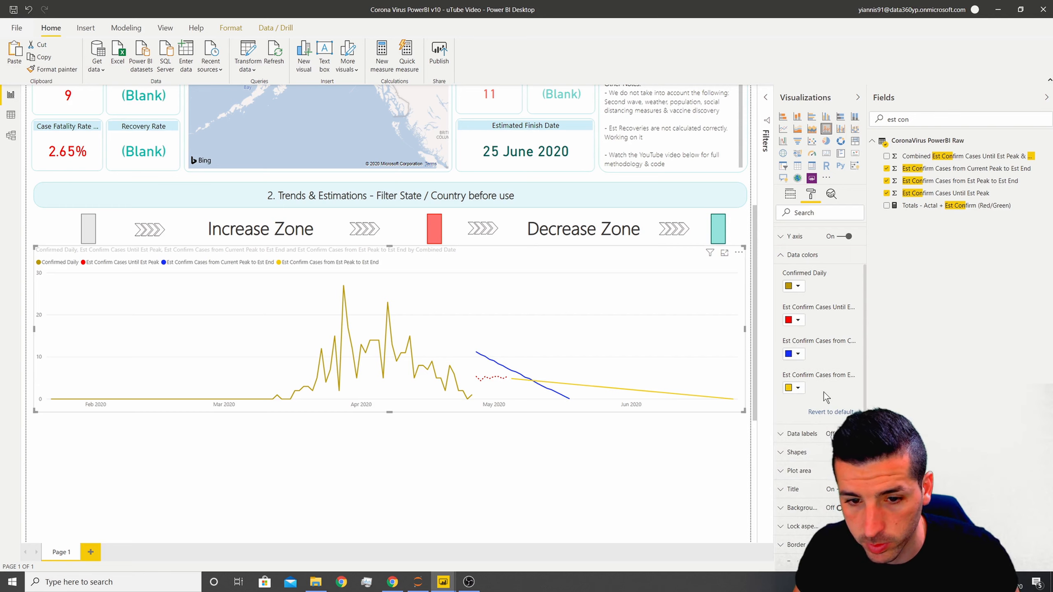
click(798, 388)
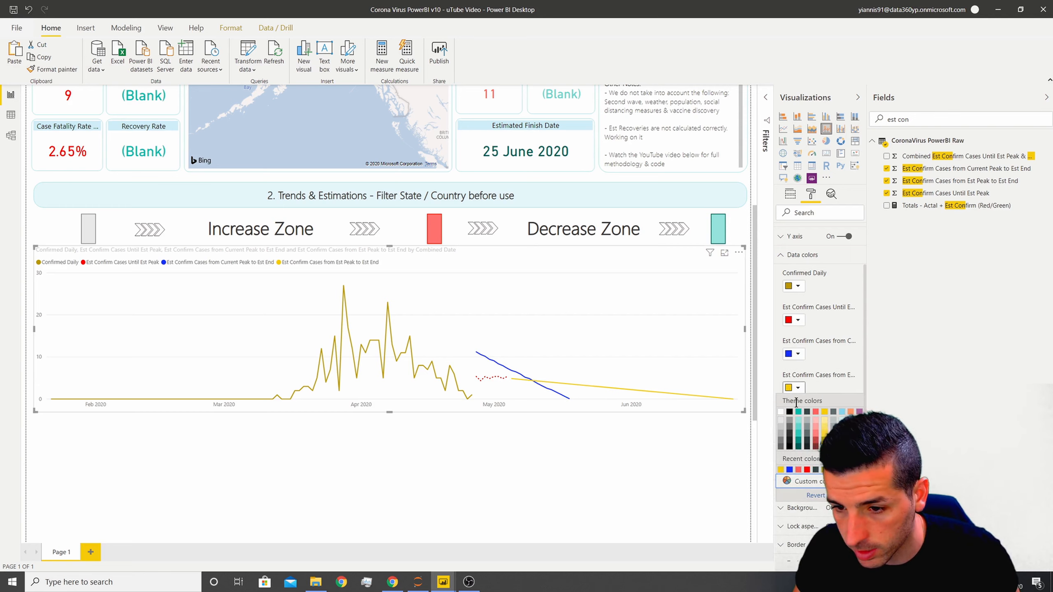
click(799, 442)
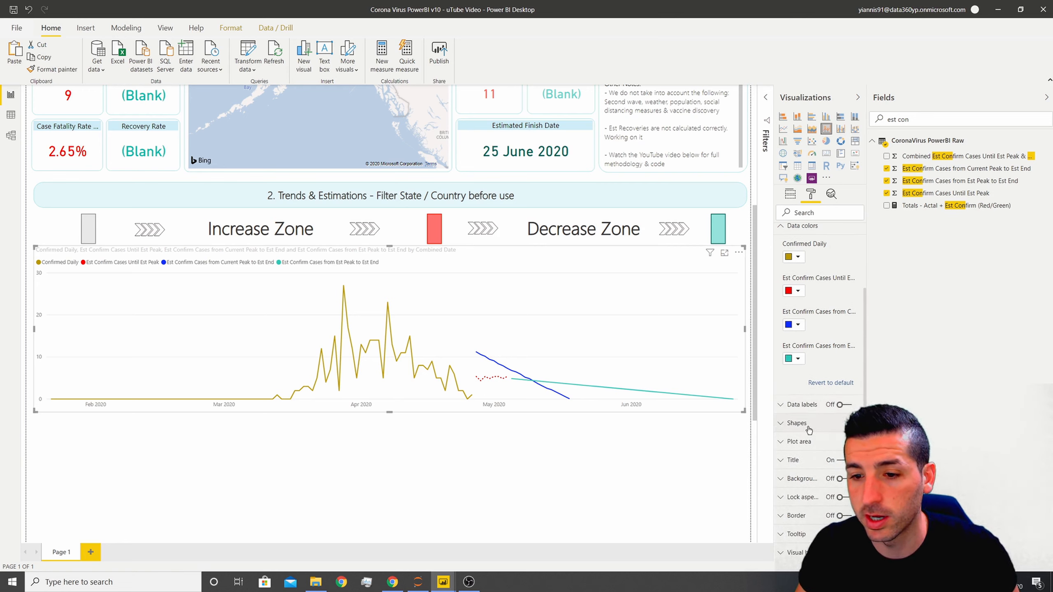
- Turn on the shaded area for the Est Confirm Cases from Est Peak to Est End series
click(798, 452)
scroll(828, 424, down, 2)
scroll(828, 425, down, 5)
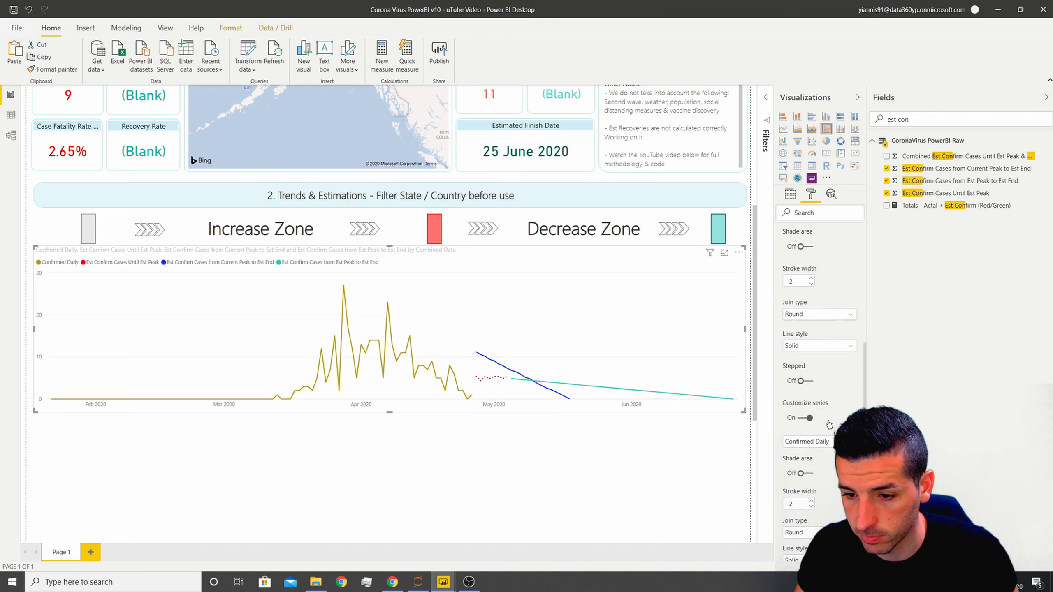
scroll(834, 406, down, 2)
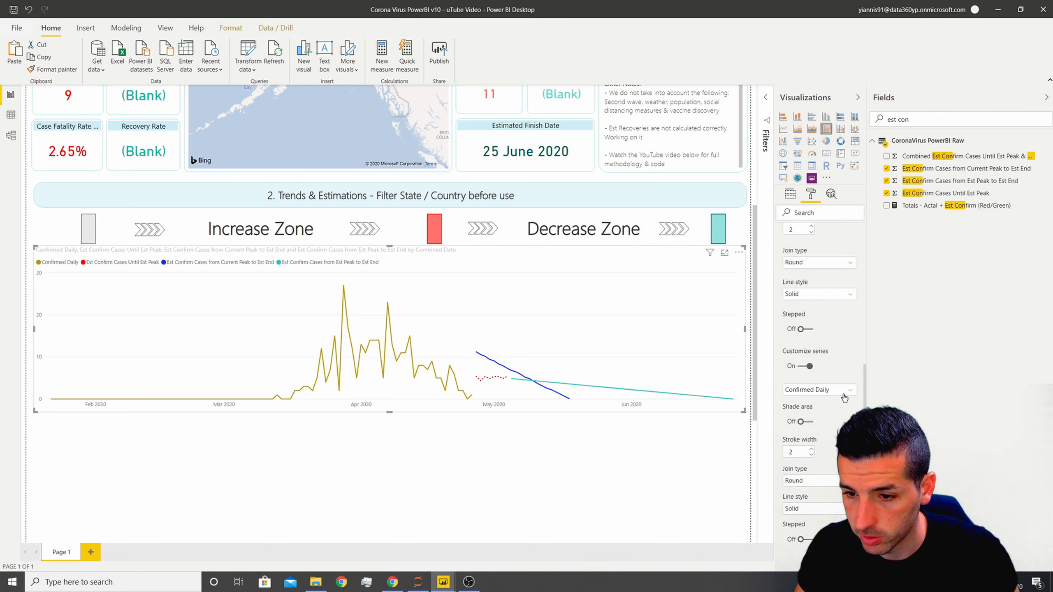
click(845, 391)
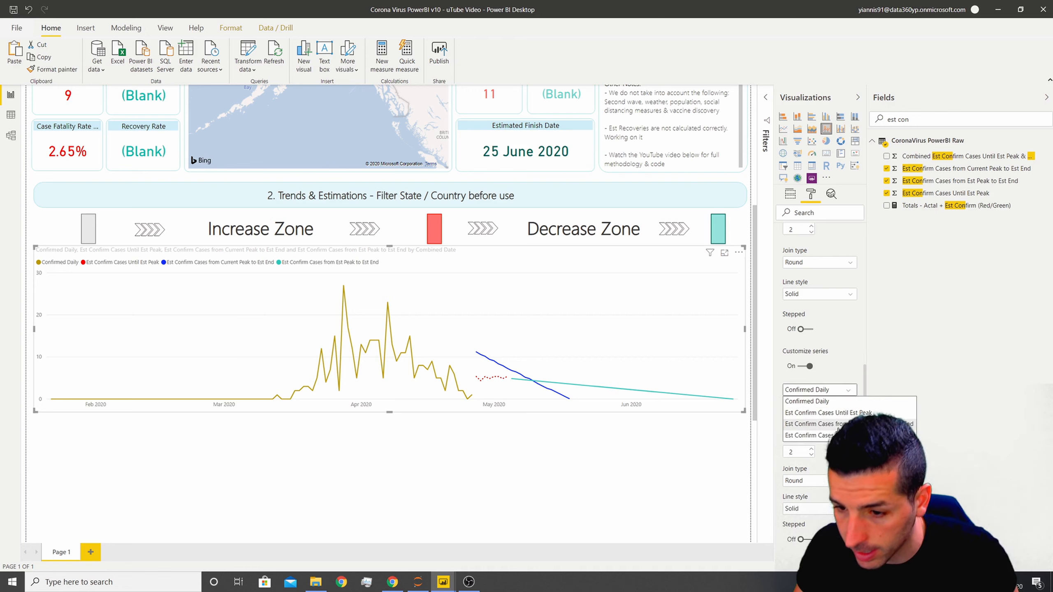
click(886, 435)
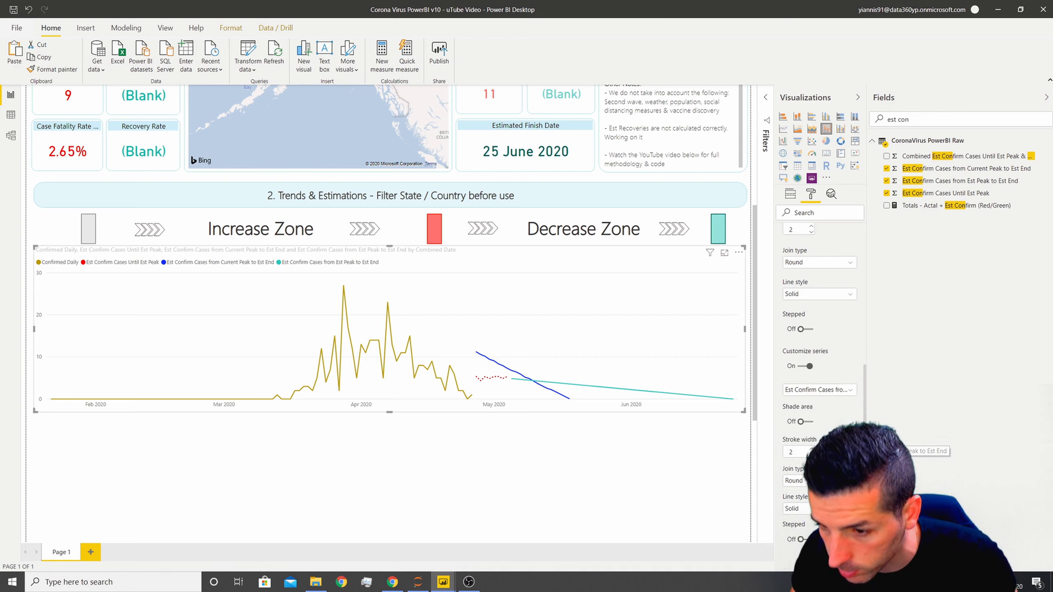
scroll(812, 415, down, 2)
click(804, 370)
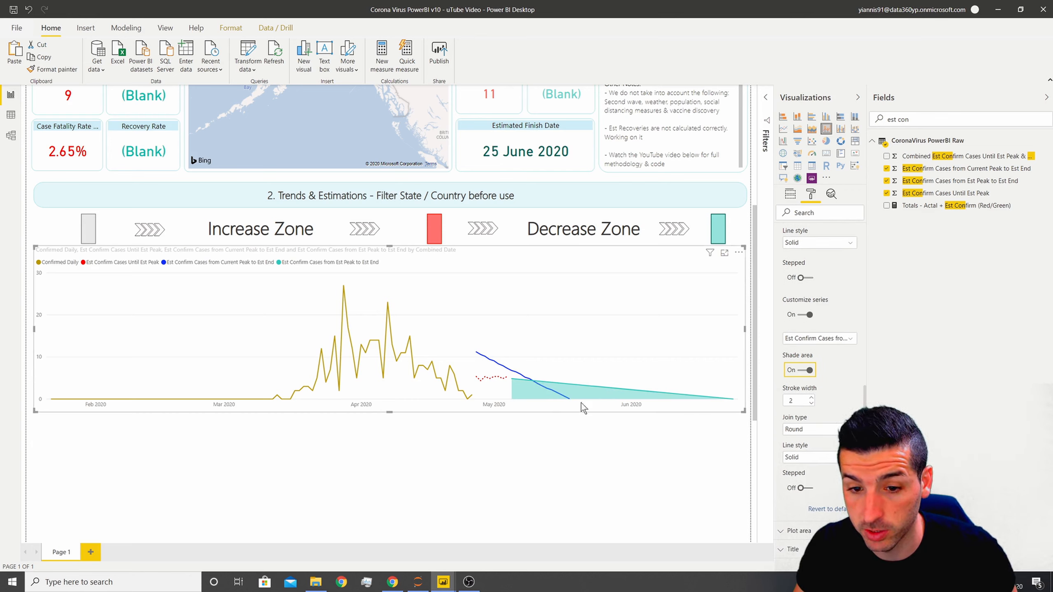
- Turn on Stepped and set a dotted line style for the Est Confirm Cases from Est Peak to Est End series
scroll(813, 417, down, 2)
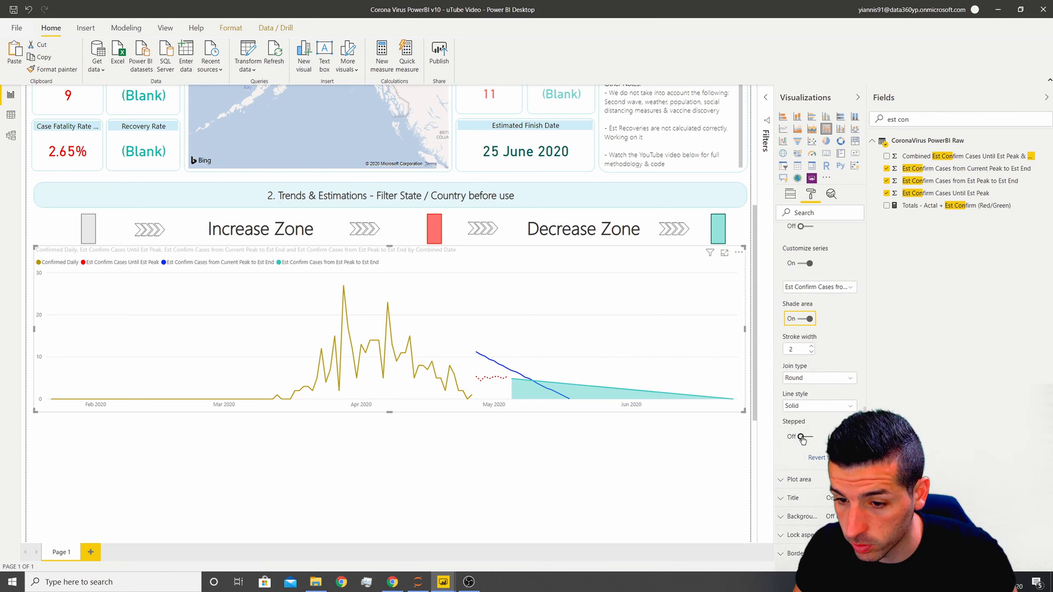
click(804, 436)
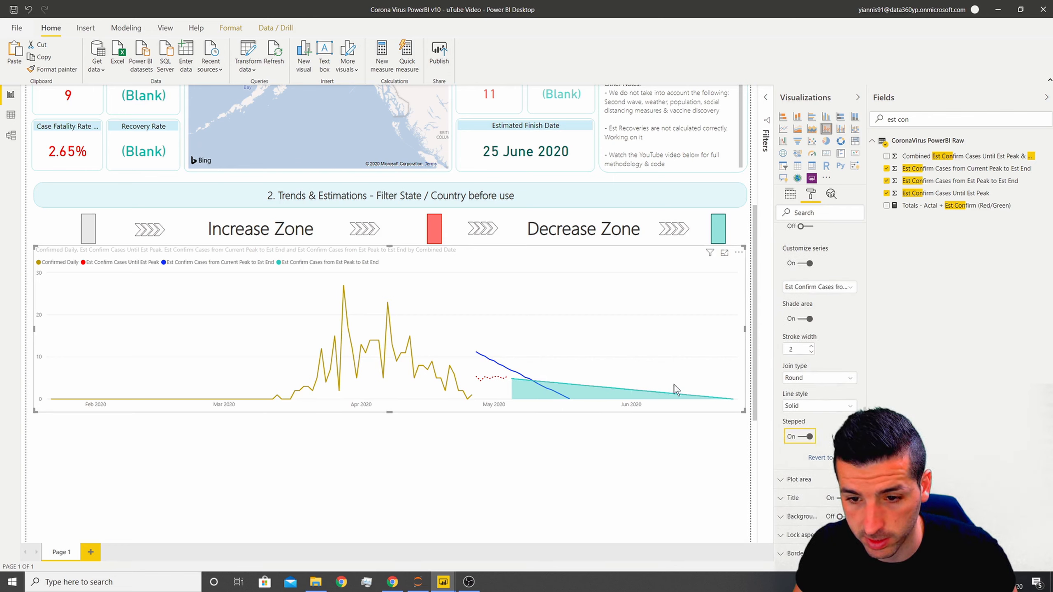
click(802, 409)
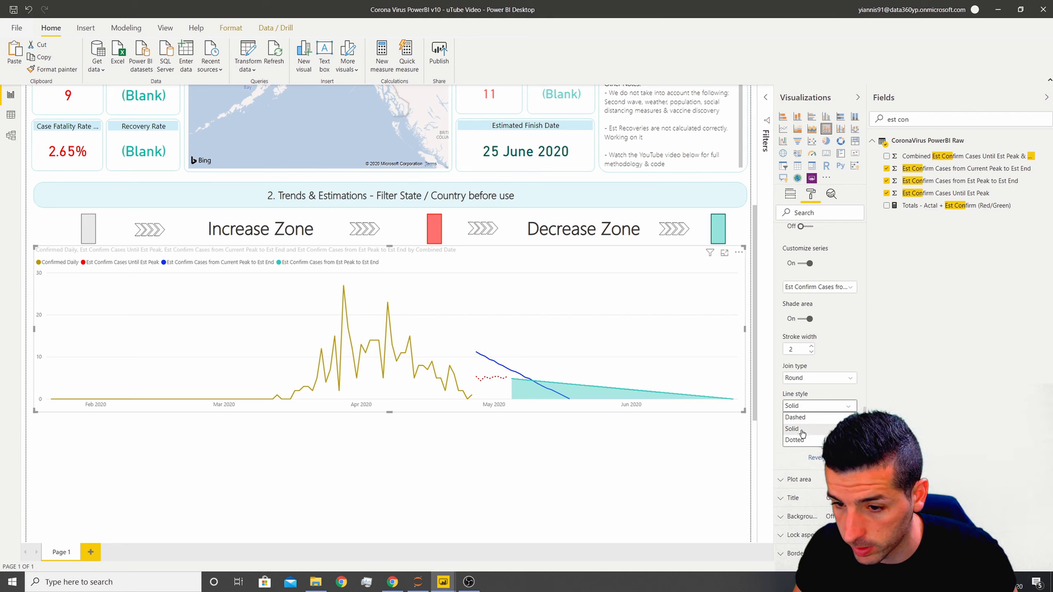
click(803, 440)
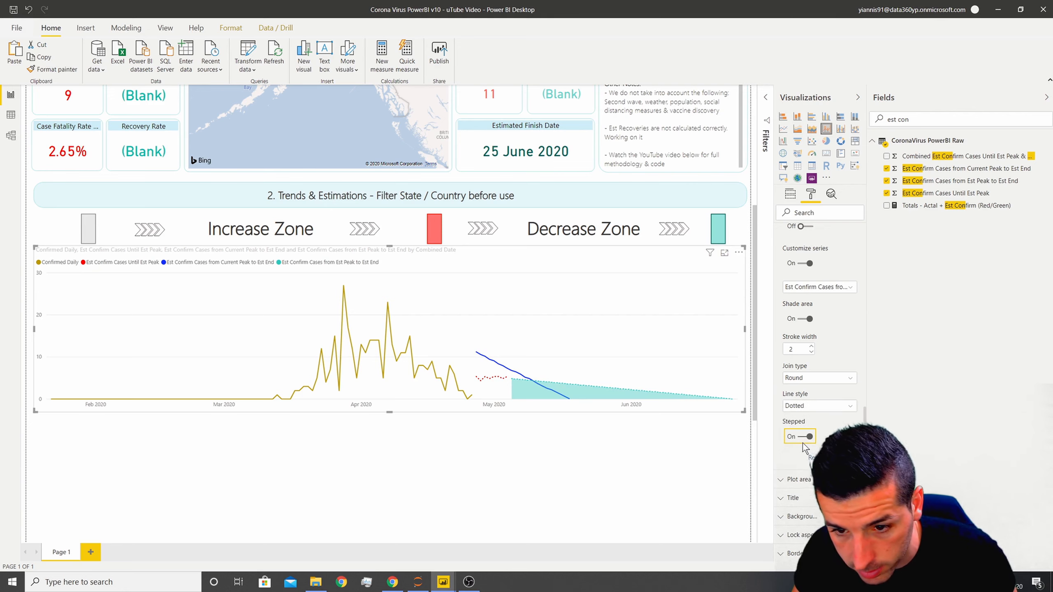
- Try the dashed line style on the Est Confirm Cases from Est Peak to Est End series and return it to dotted
click(802, 405)
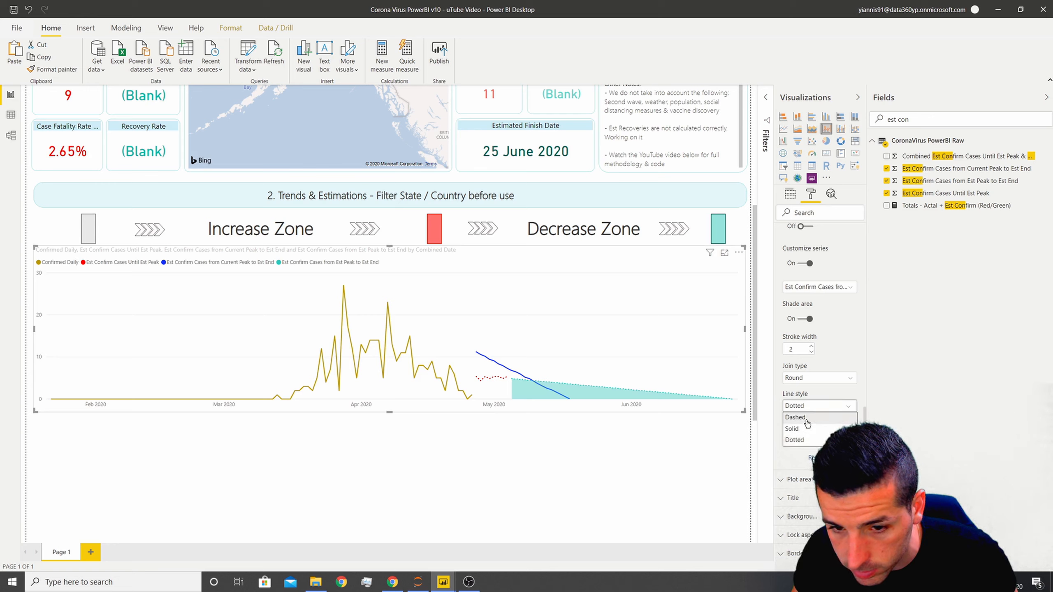
click(806, 419)
click(812, 406)
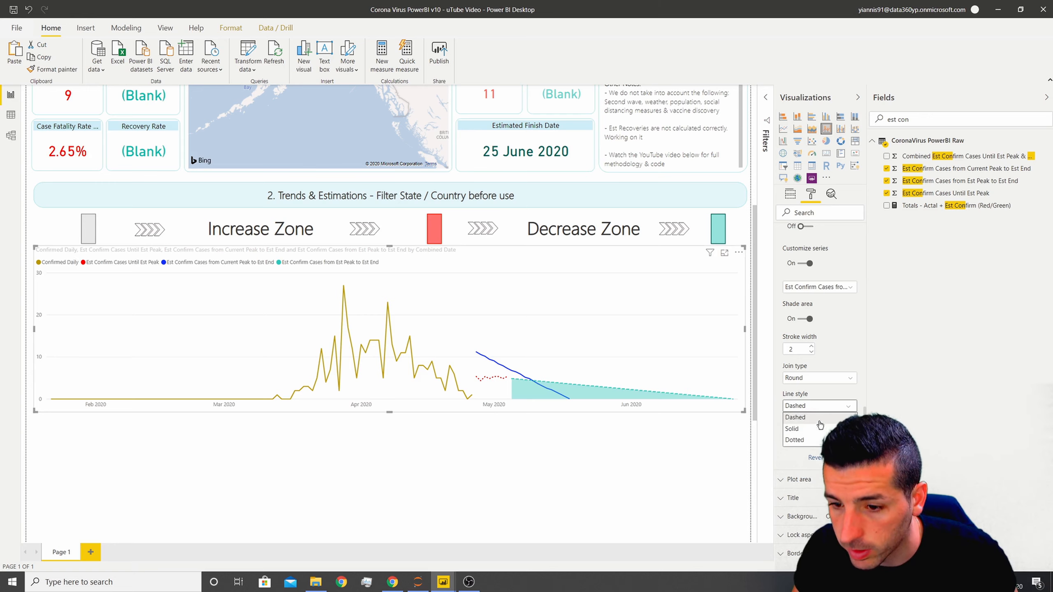
click(803, 440)
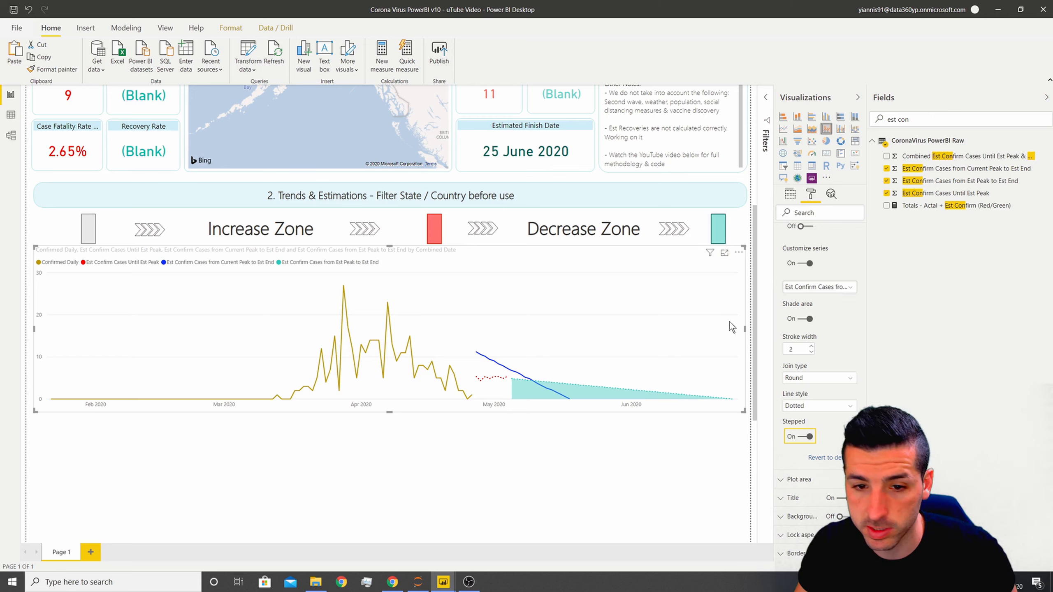
- Turn on Stepped and set a dashed line style for the Est Confirm Cases from Current Peak to Est End series
click(819, 287)
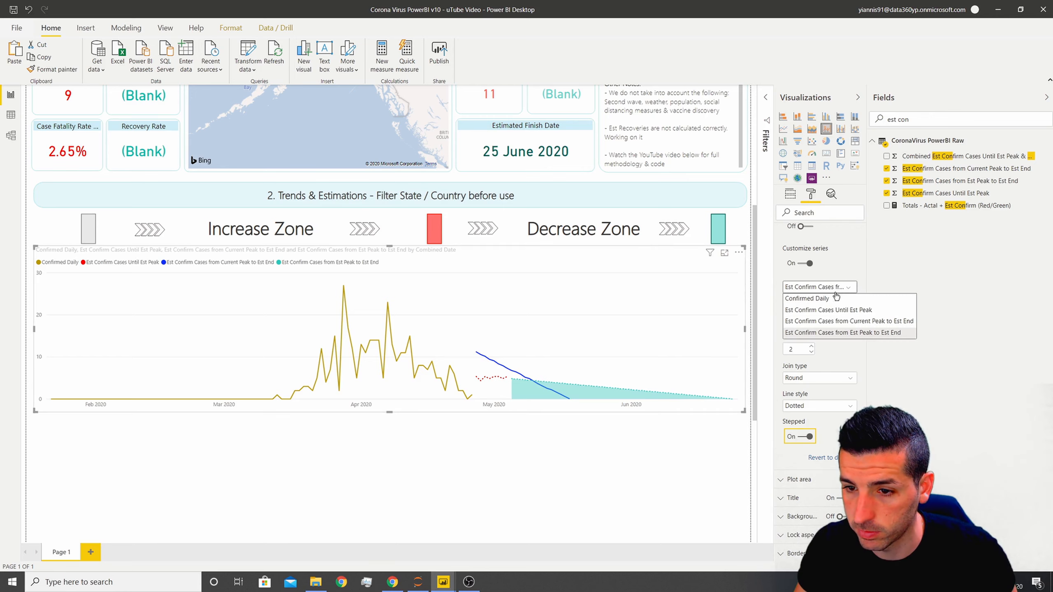
click(820, 321)
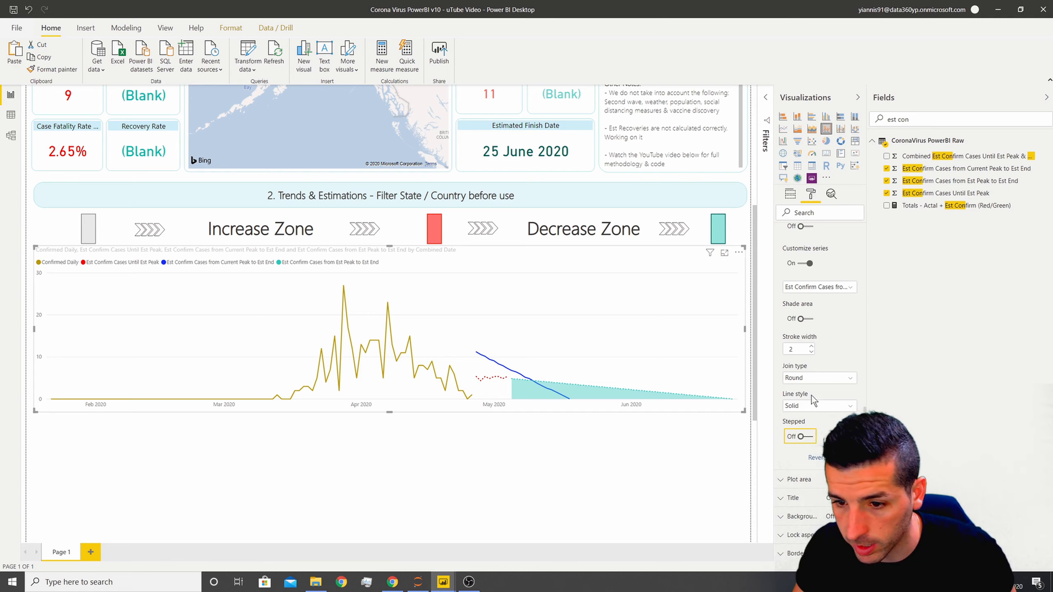
click(804, 436)
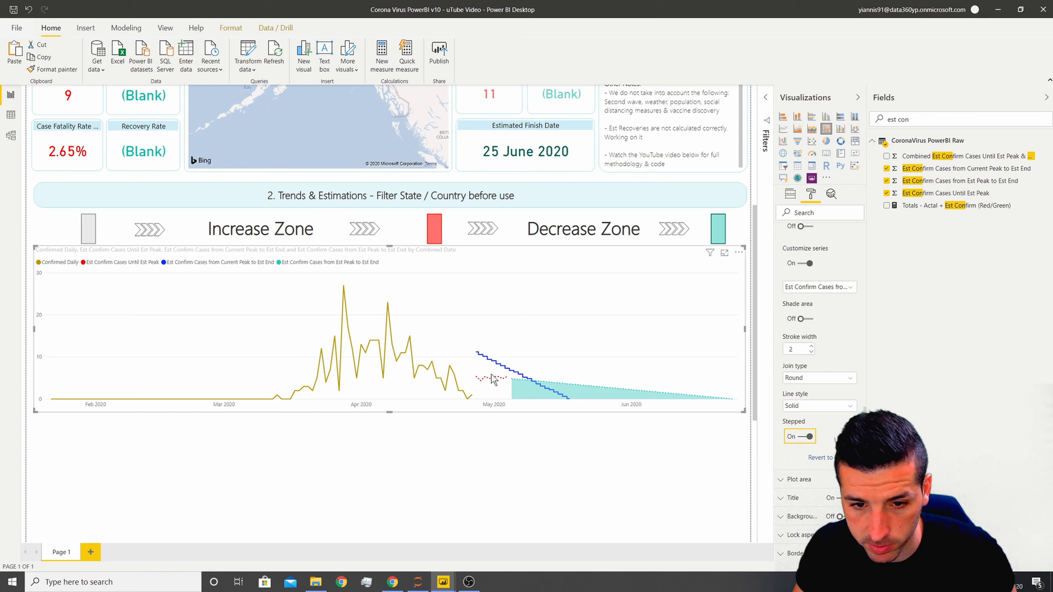
click(823, 406)
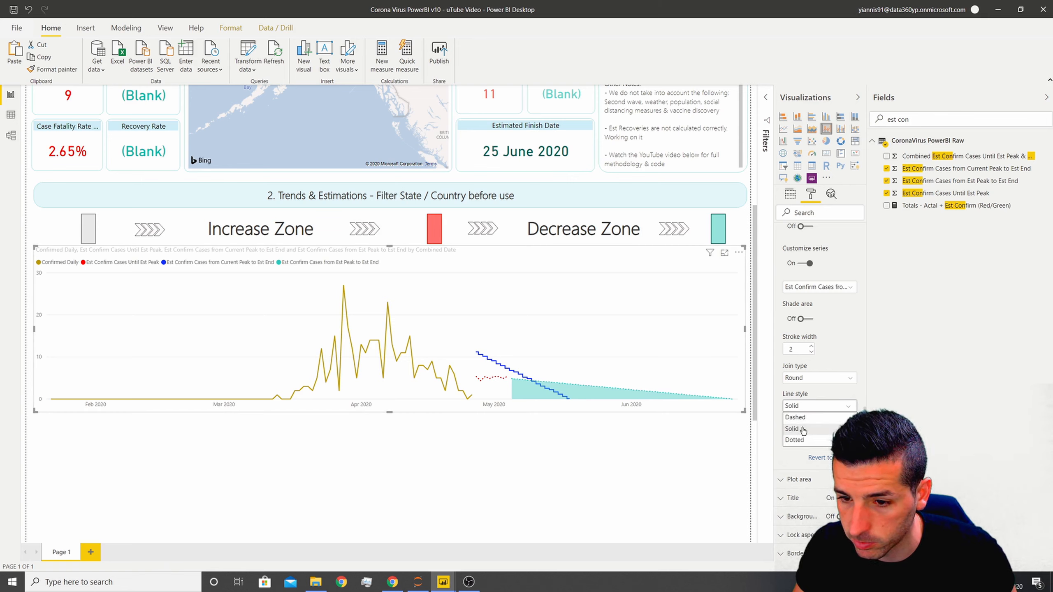
click(794, 440)
click(806, 406)
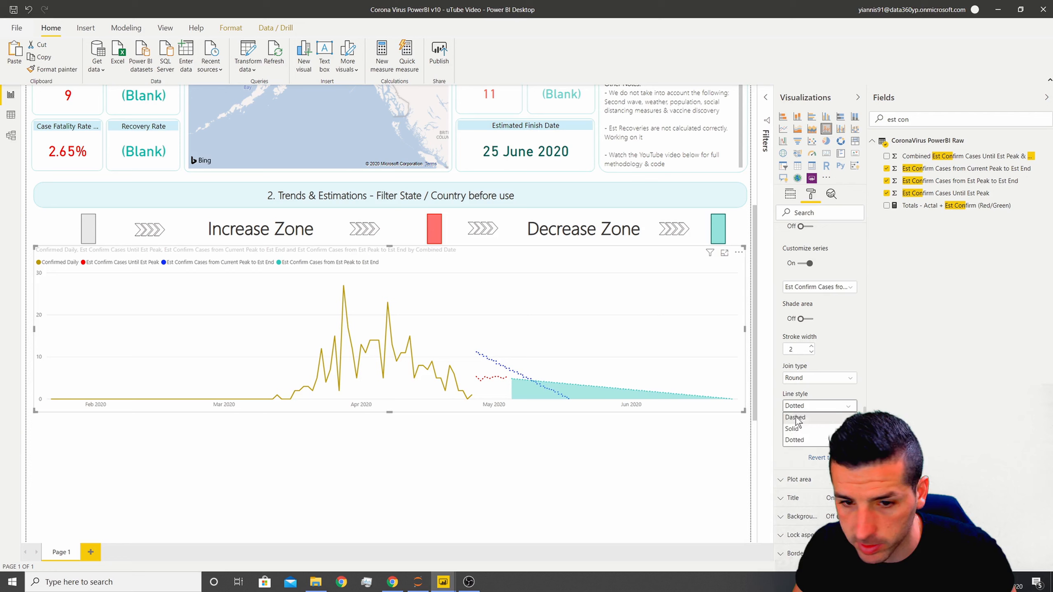
click(796, 417)
- Set the line style of the Est Confirm Cases from Est Peak to Est End series to dashed
click(827, 289)
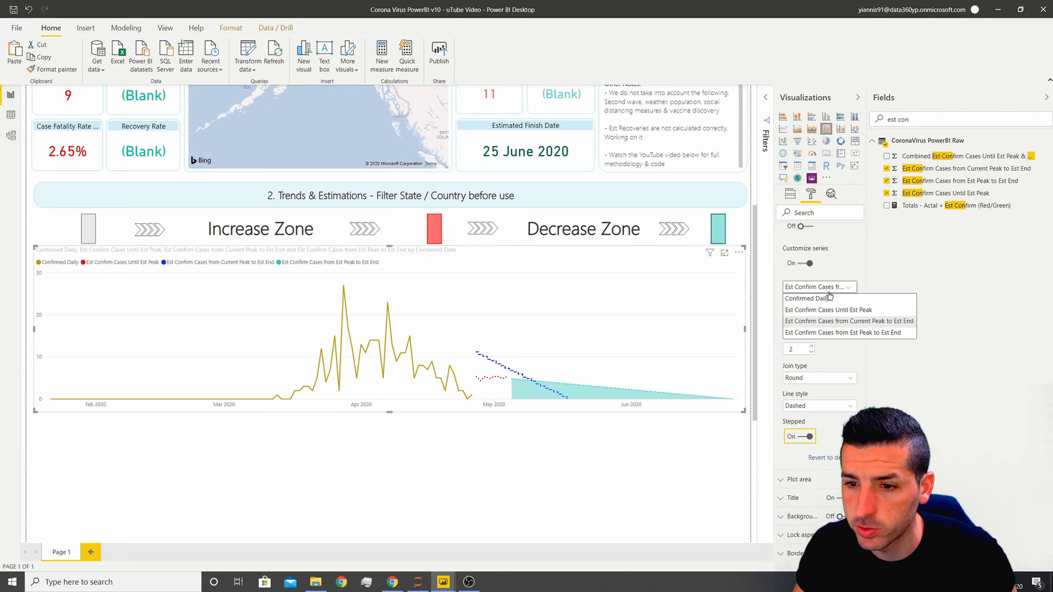
click(821, 333)
click(814, 406)
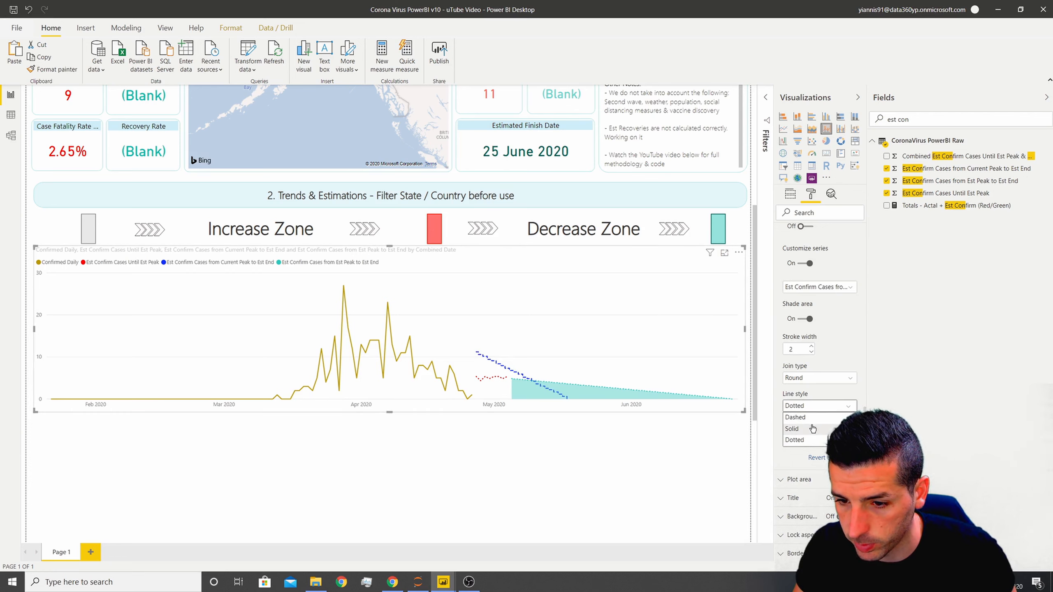
click(795, 417)
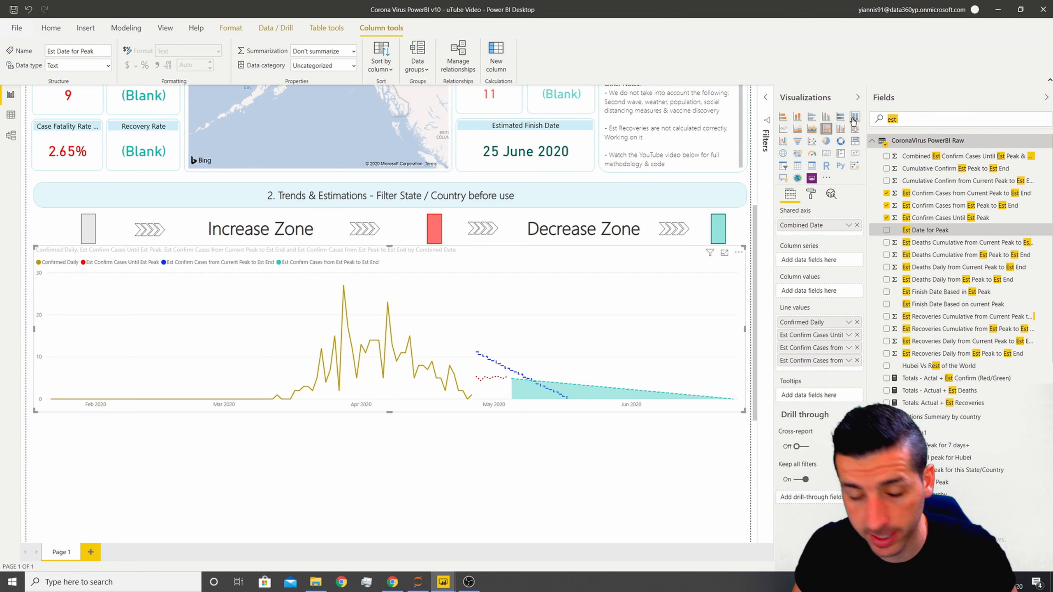
- Find the Starting Date (c>30) field in the CoronaVirus PowerBI Raw table and add it to the chart's column values
text(start)
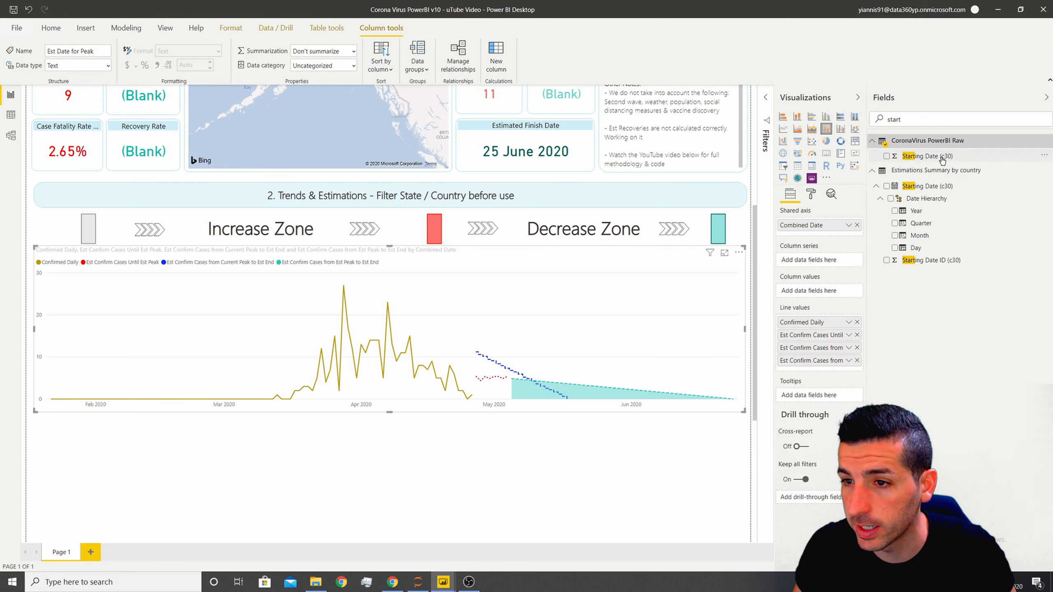
drag(812, 307, 811, 291)
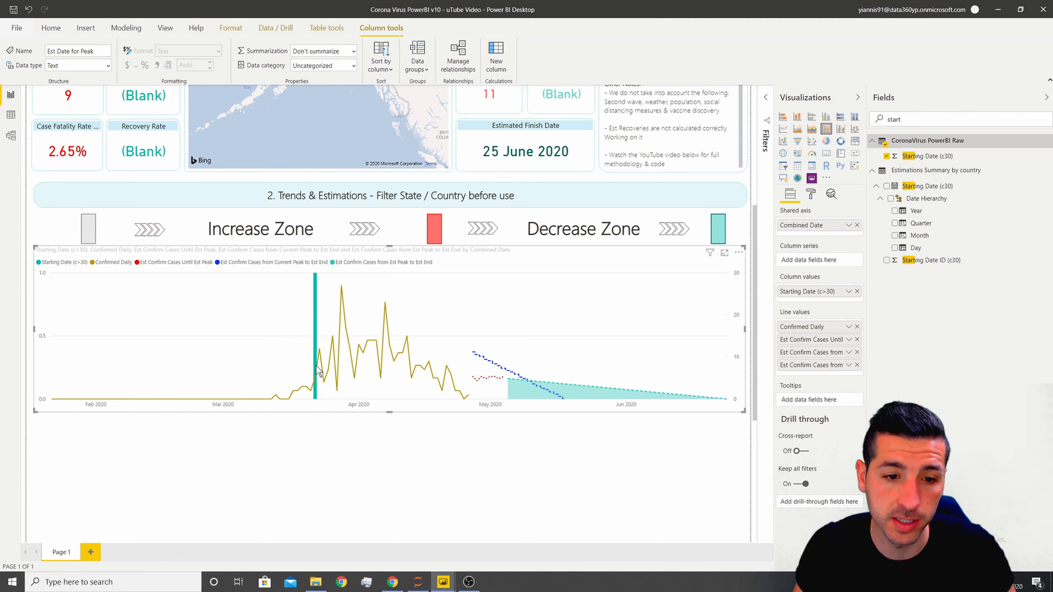
mouse_move(317, 369)
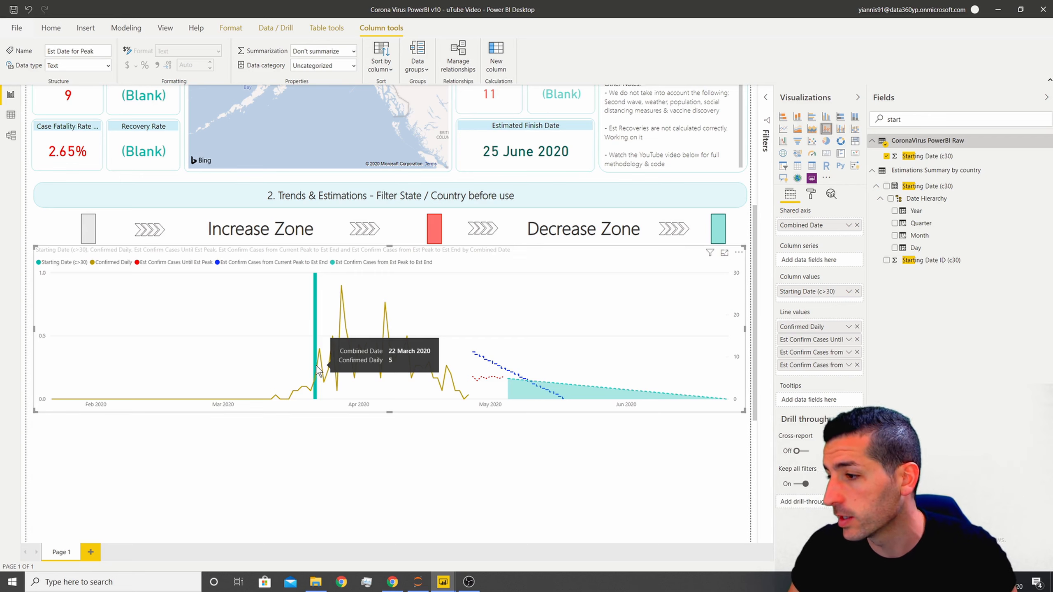
- Search the fields for peak and add Peak Date and Est Date for Peak to the chart's column values
double_click(887, 120)
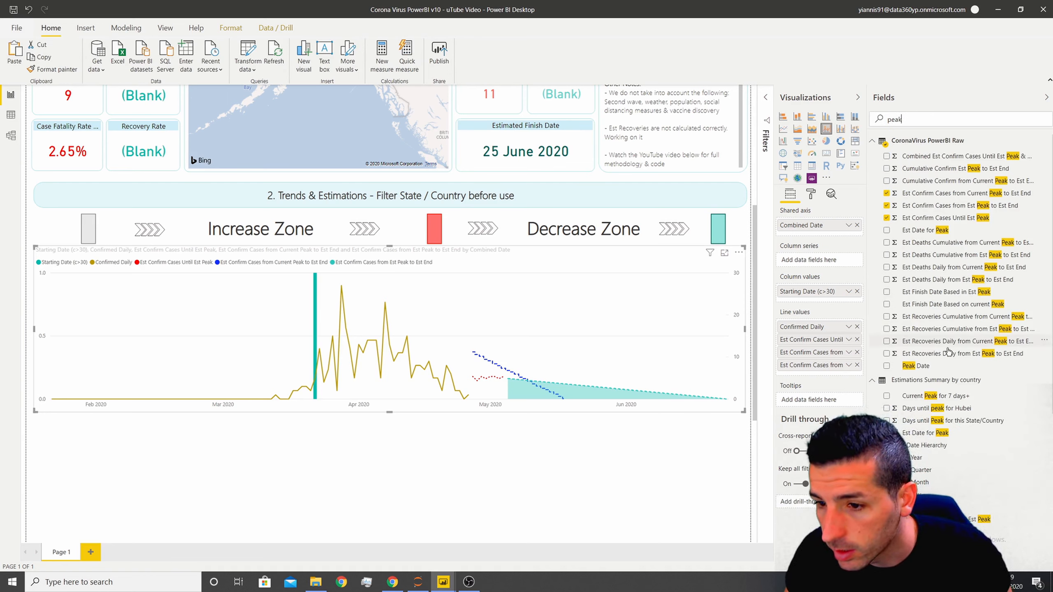
drag(926, 368, 823, 303)
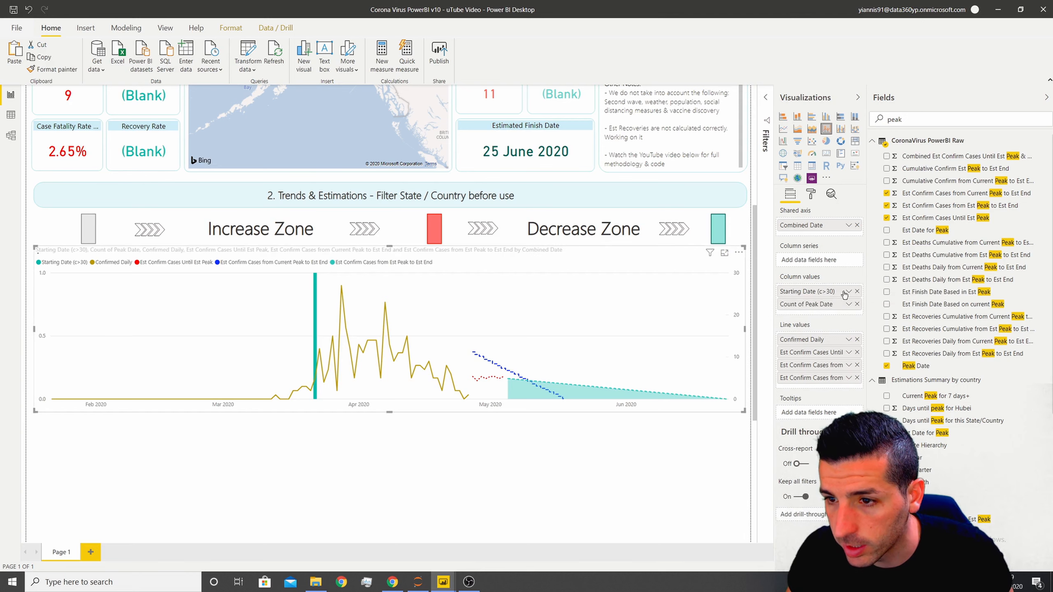
drag(930, 236, 828, 317)
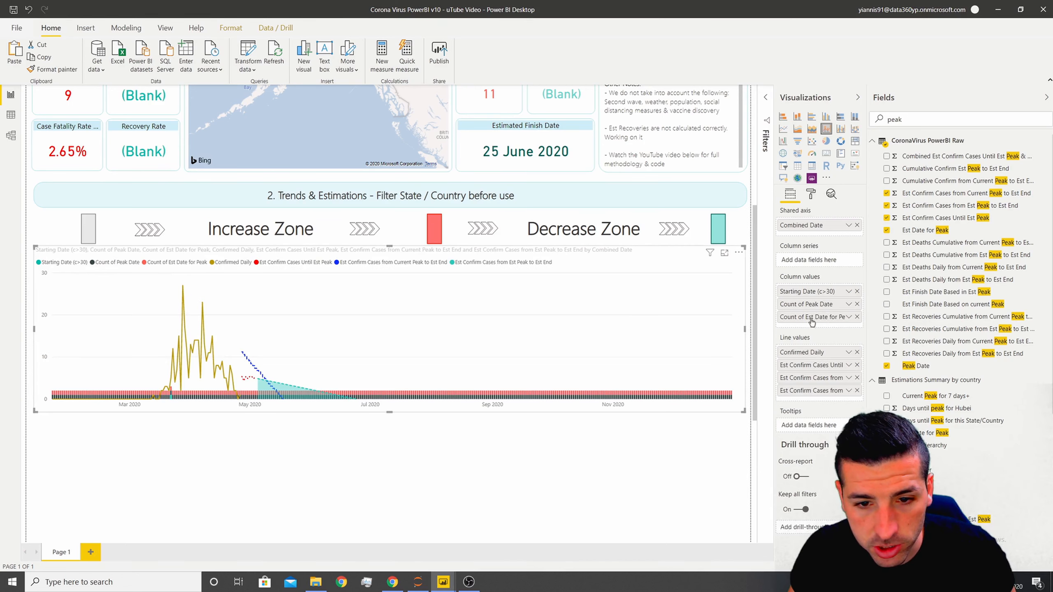
- Add Est Finish Date Based on current Peak and Est Finish Date Based in Est Peak to the chart's column values
click(847, 305)
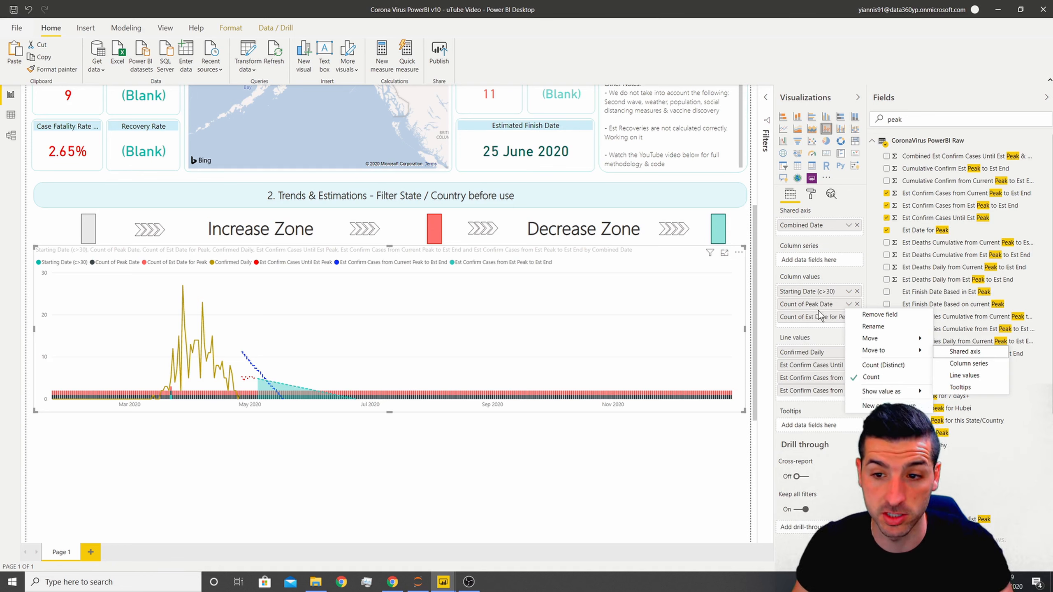
click(825, 326)
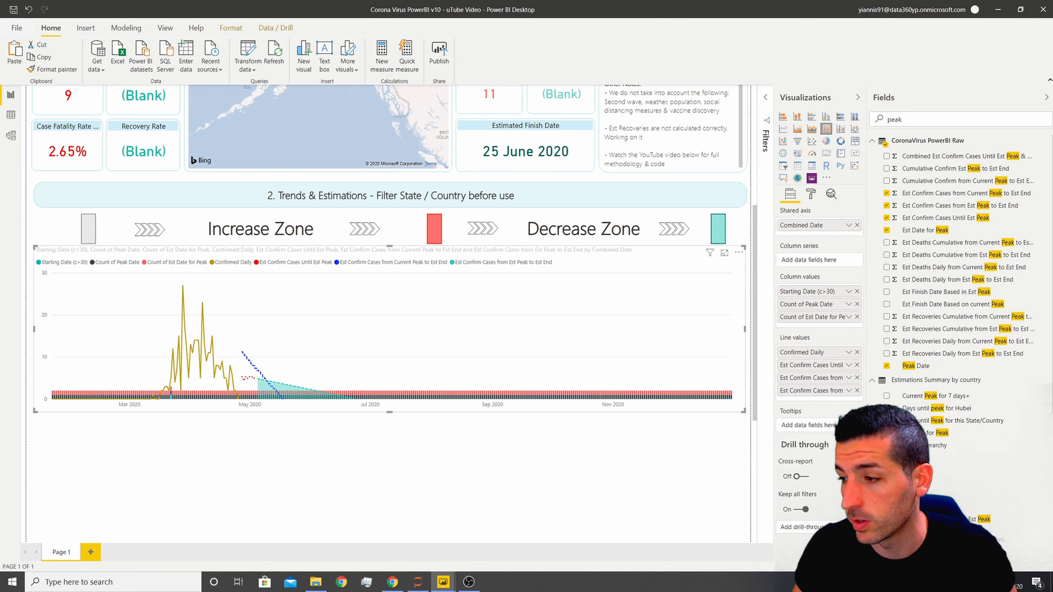
drag(960, 306, 812, 329)
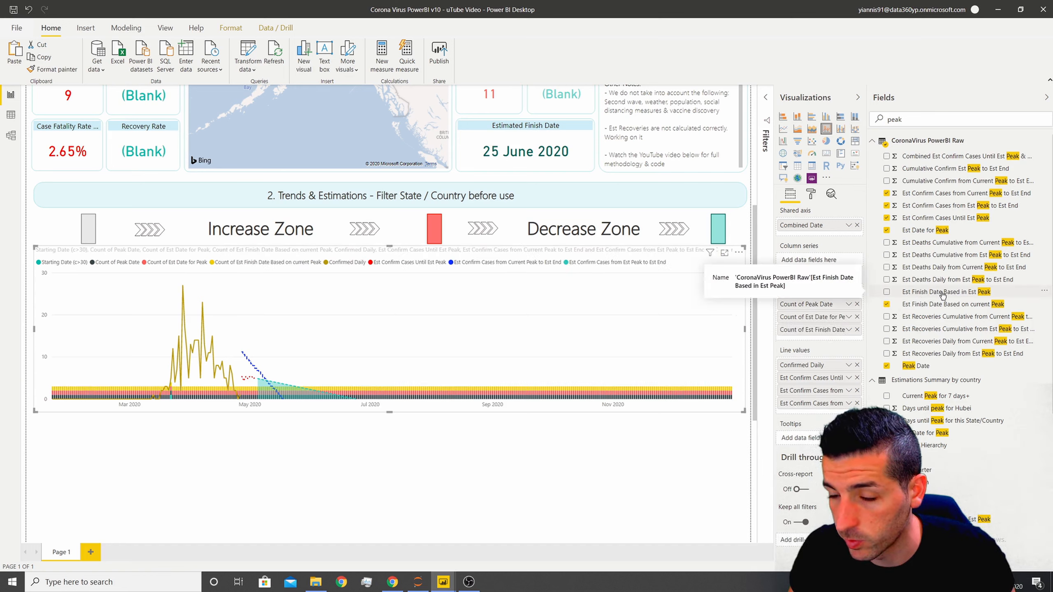
drag(892, 304, 823, 340)
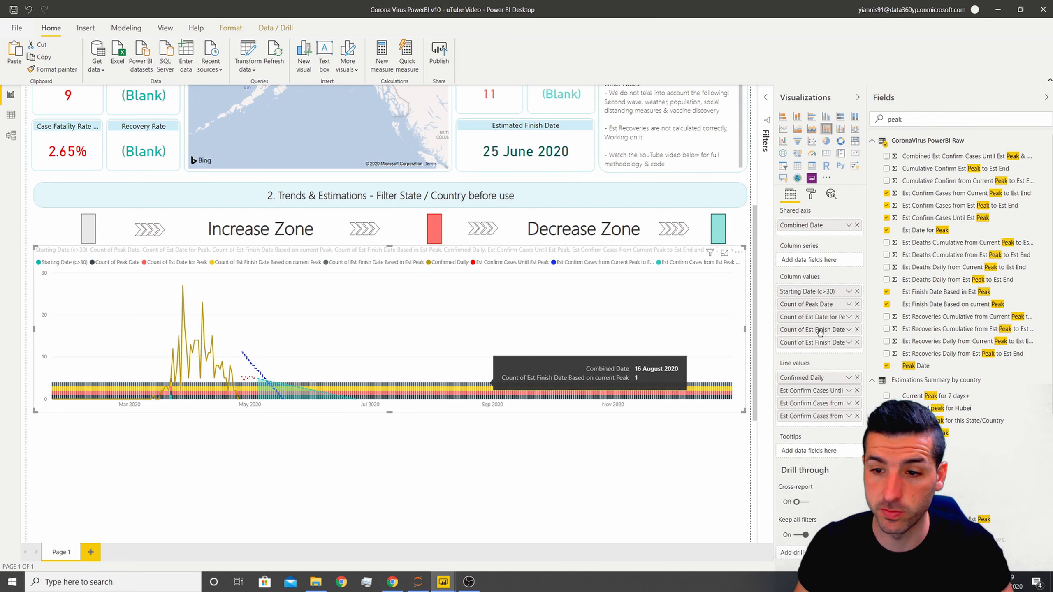
- Open the CoronaVirus PowerBI Raw table's query for editing in the Power Query Editor
click(10, 116)
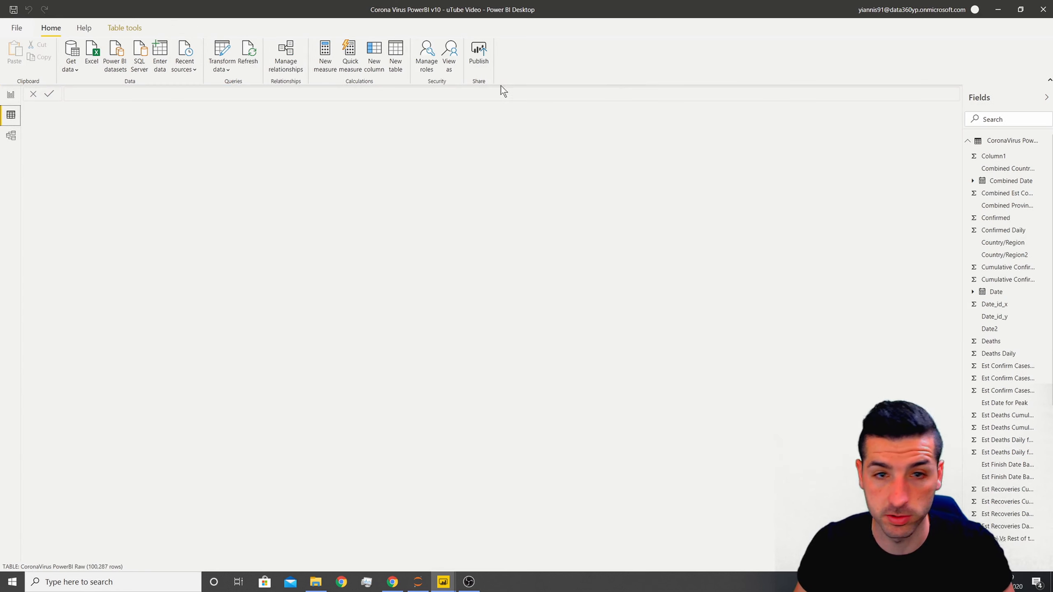
right_click(996, 141)
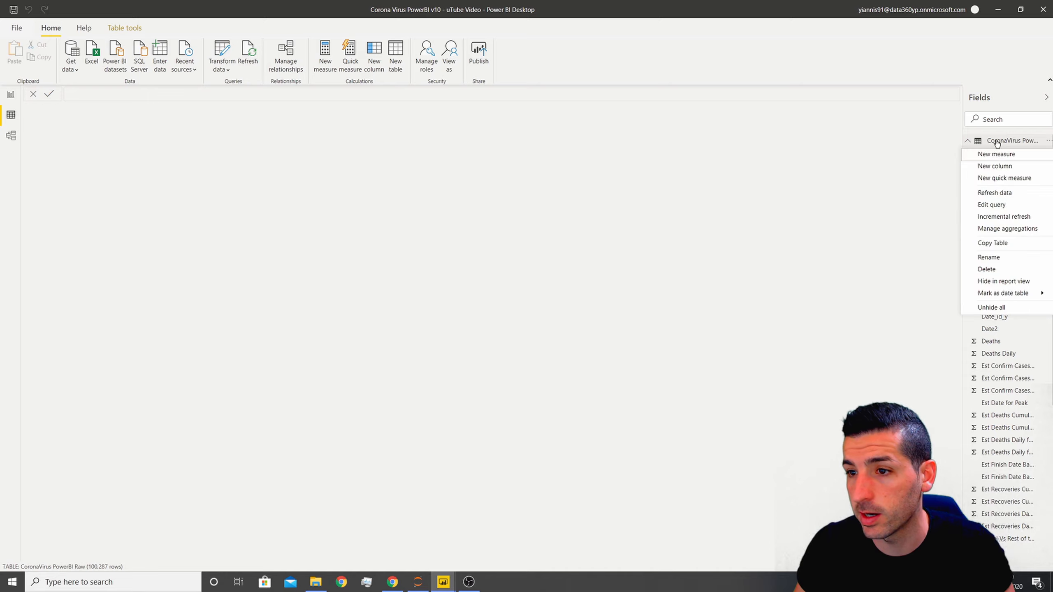
click(1008, 205)
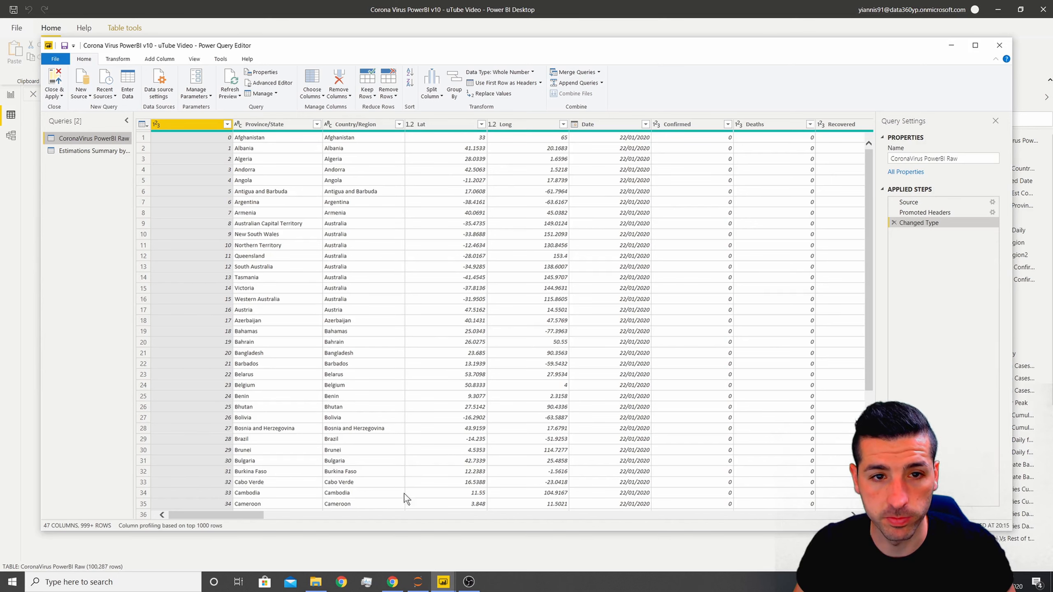
- Change the five columns from Starting Date (c>30) to Est Finish Date Based in Est Peak to Decimal Number and apply the changes to the report
drag(261, 516, 846, 516)
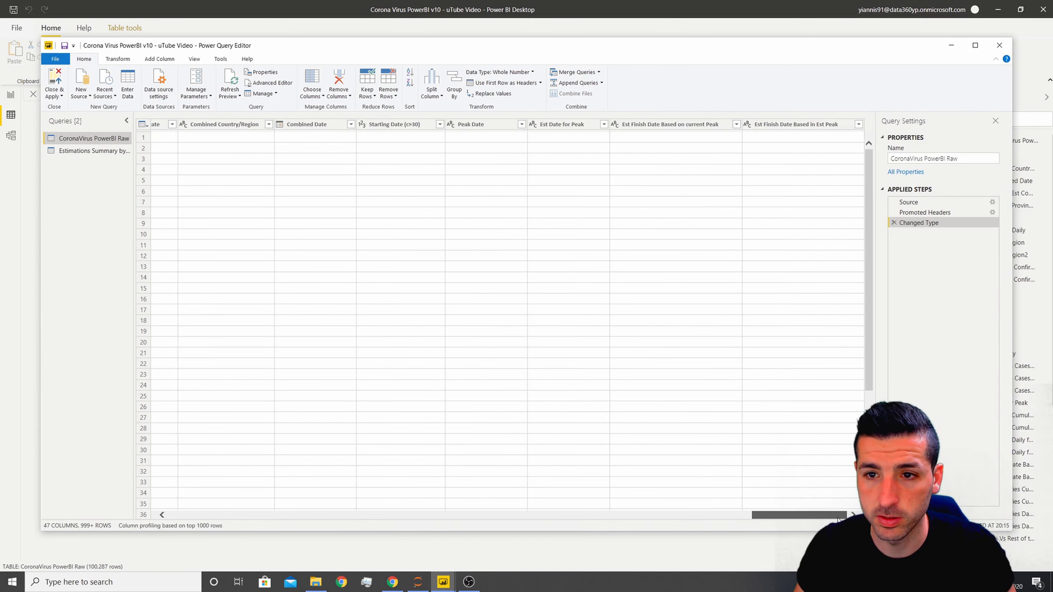
click(670, 124)
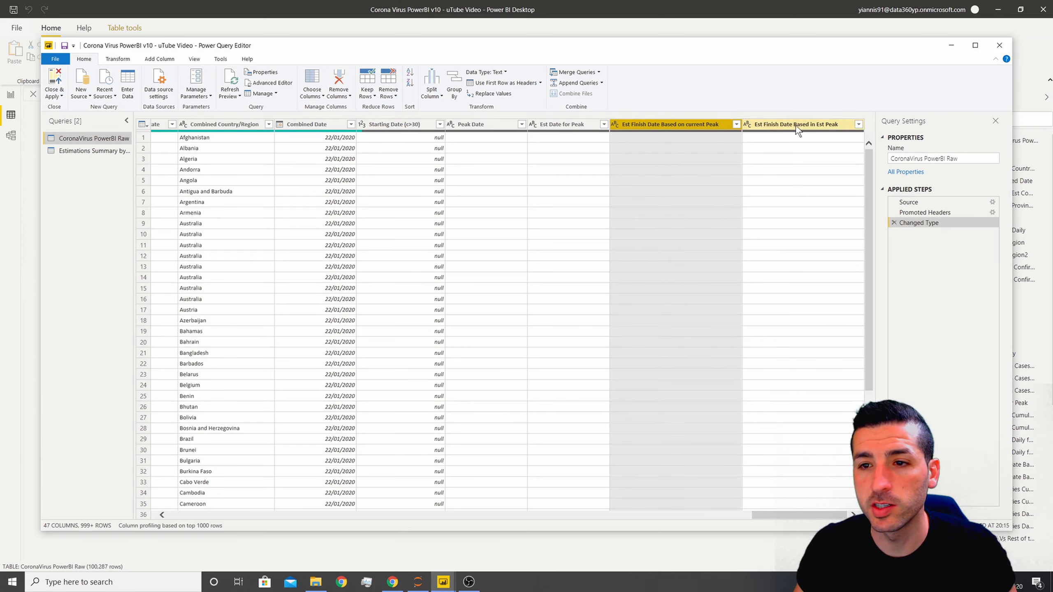
ctrl+click(786, 126)
ctrl+click(552, 122)
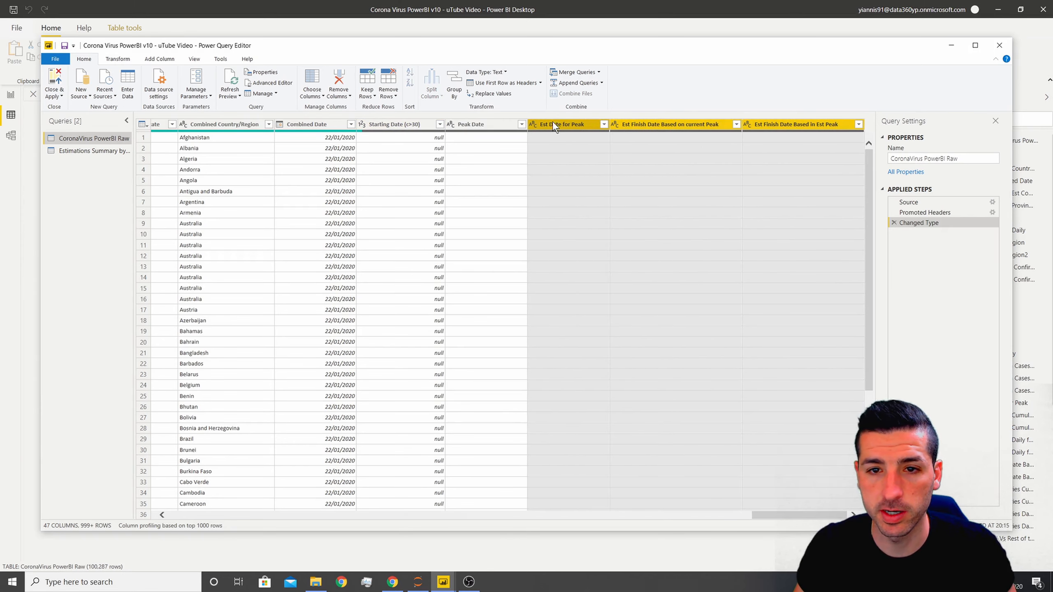
ctrl+click(458, 126)
ctrl+click(409, 127)
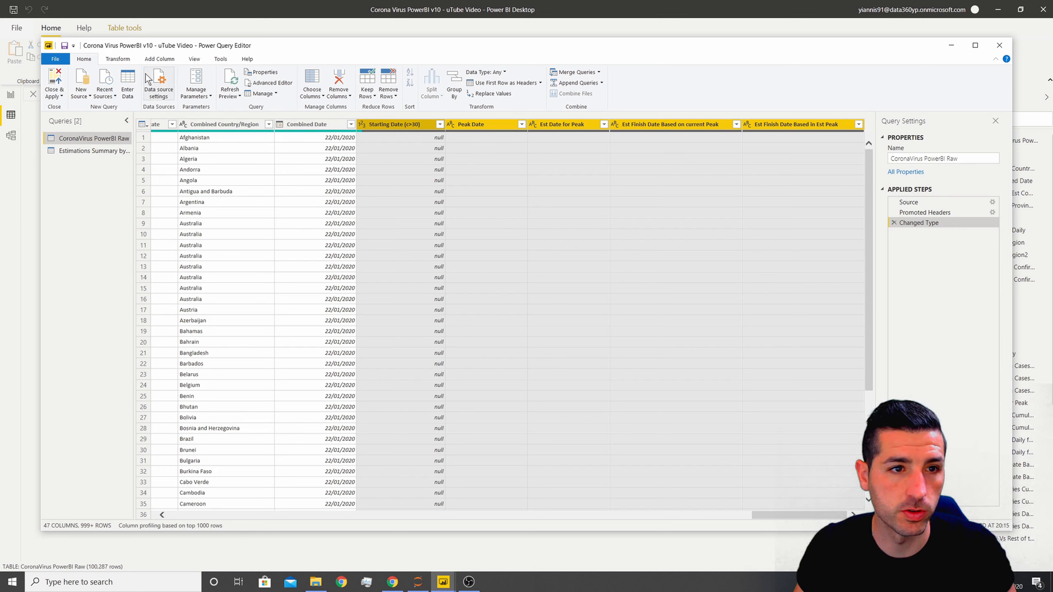
click(116, 60)
click(189, 72)
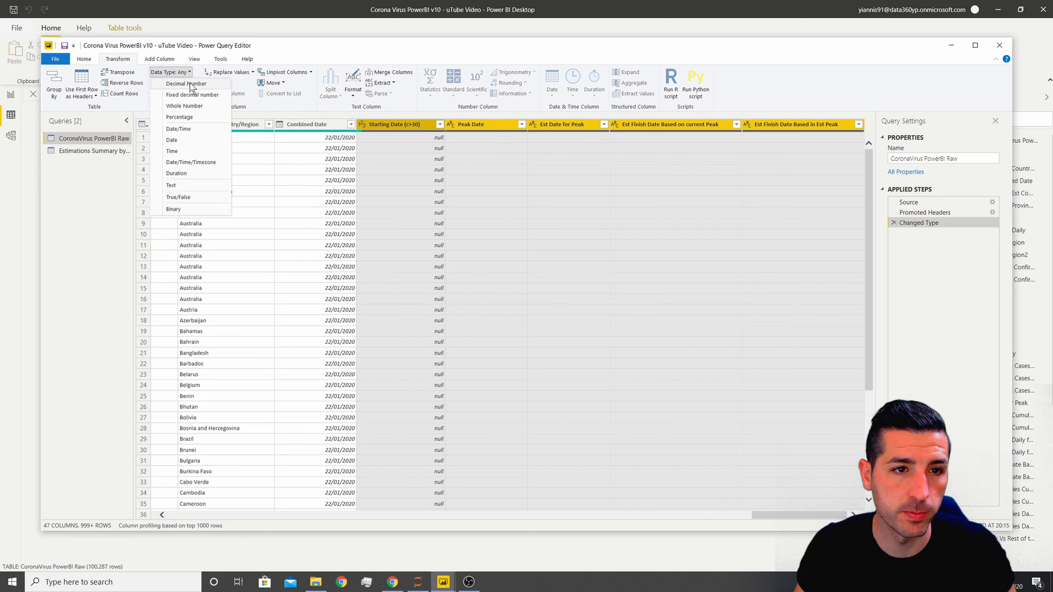
click(192, 84)
click(519, 317)
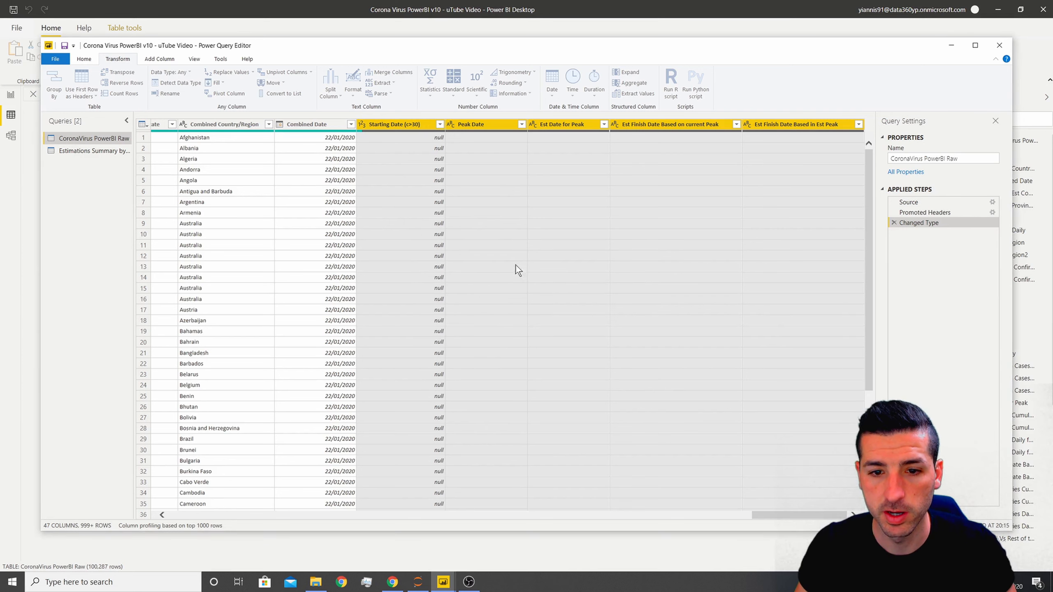
click(84, 60)
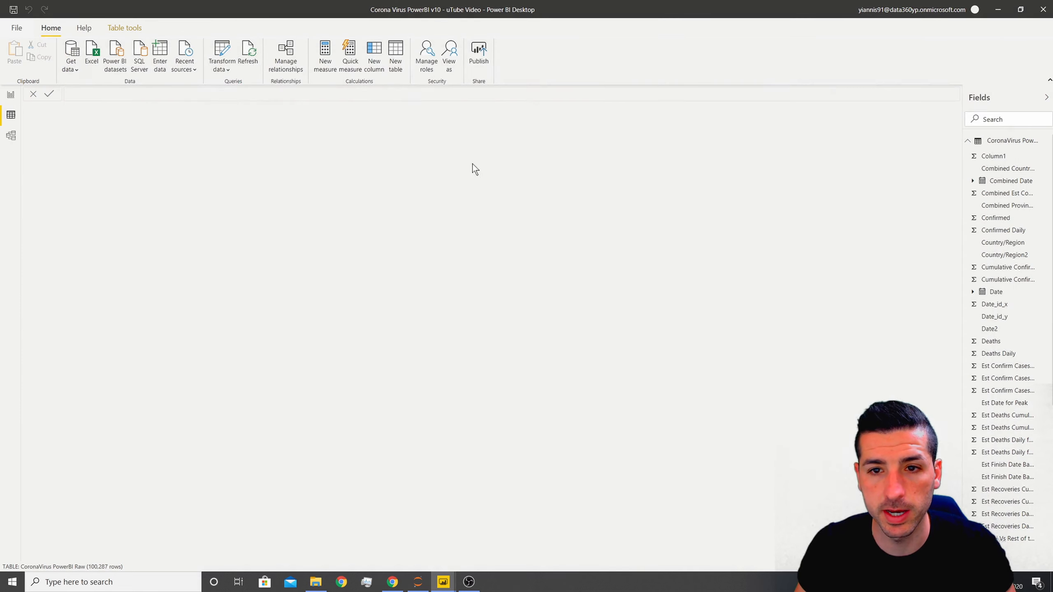
click(11, 96)
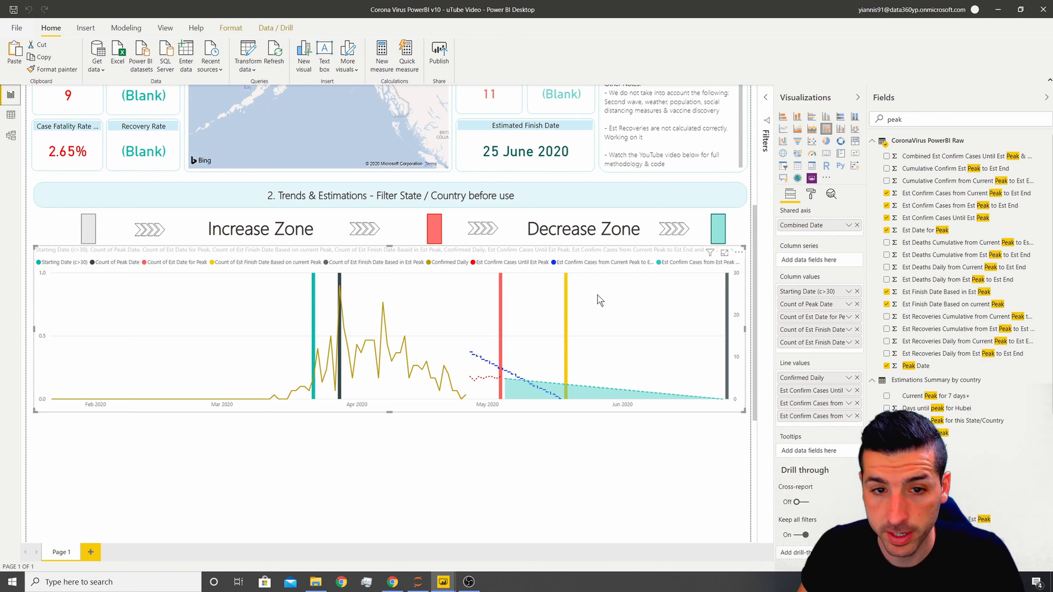
- Copy the Confirmed Cases card's formatting onto the Trends & Estimations chart with Format Painter
scroll(569, 265, up, 3)
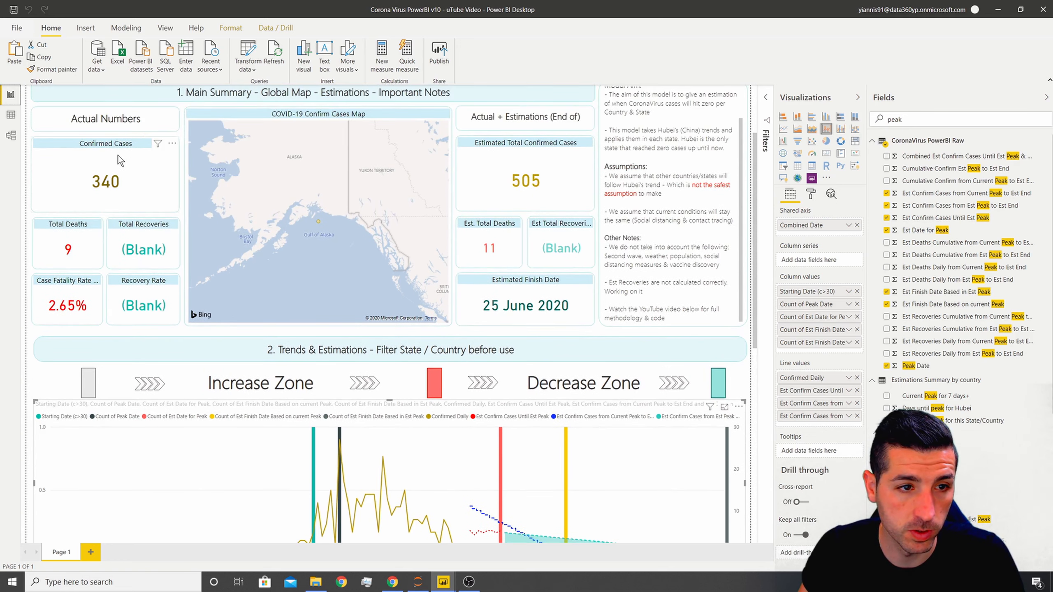
click(119, 151)
click(60, 72)
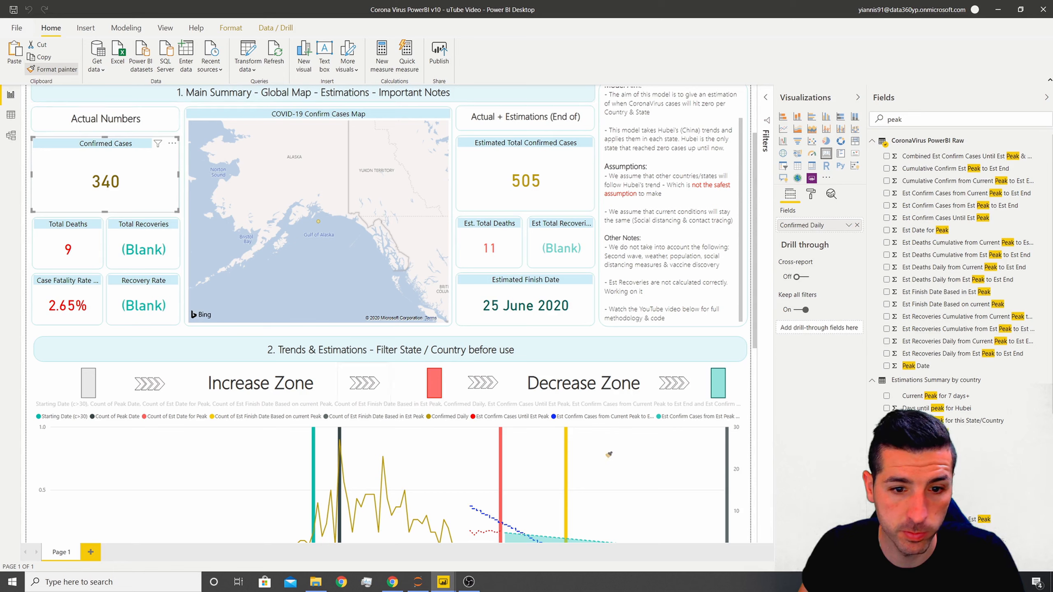
click(643, 405)
scroll(667, 404, down, 2)
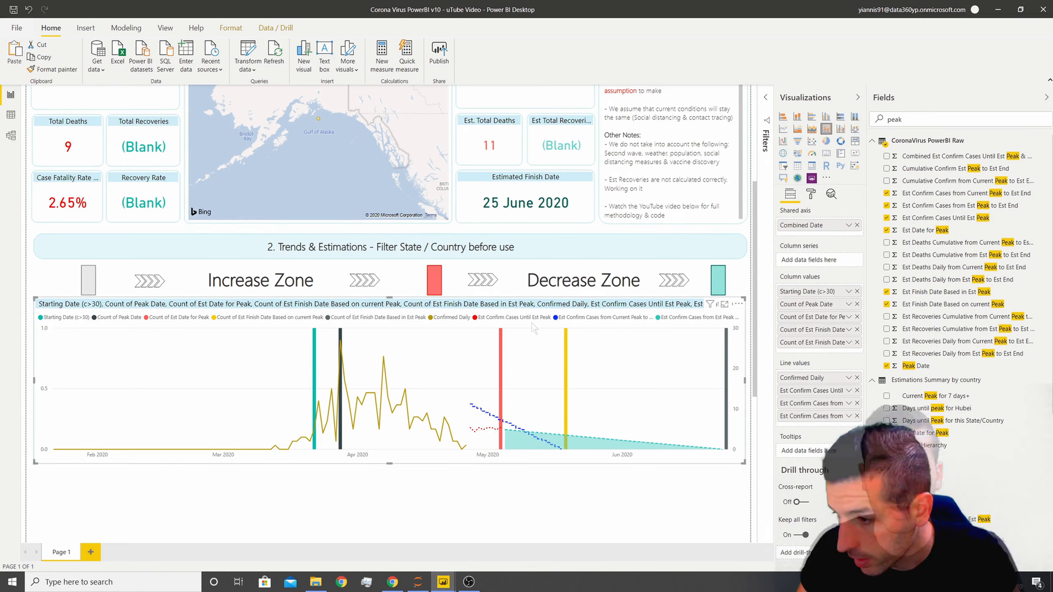
- Set the chart's title text to Confirmed Cases by Date & Forecast and extend the chart downward to make it taller
click(811, 195)
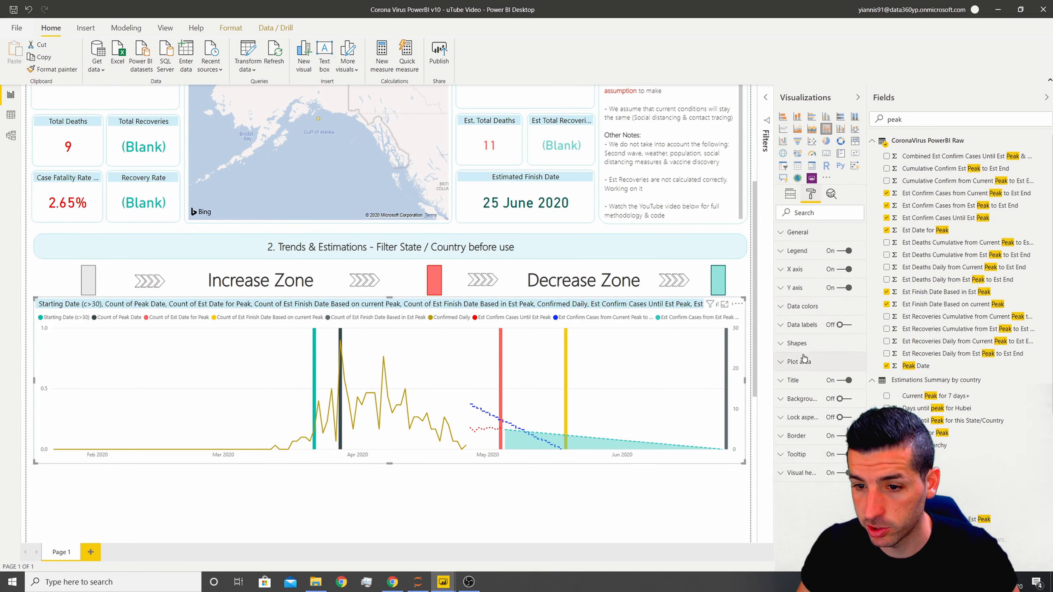
click(801, 389)
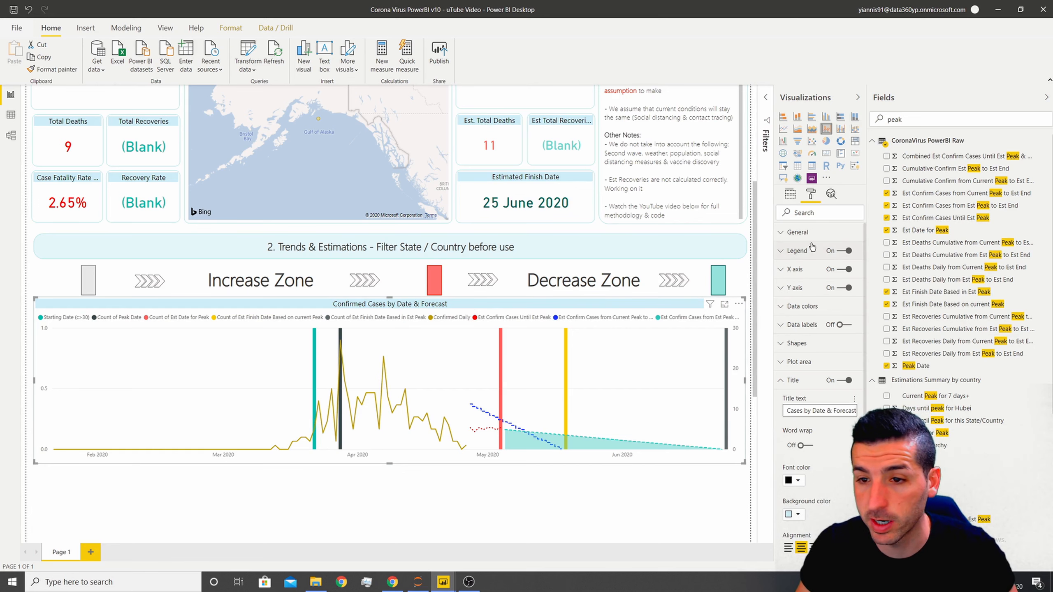
drag(388, 463, 388, 505)
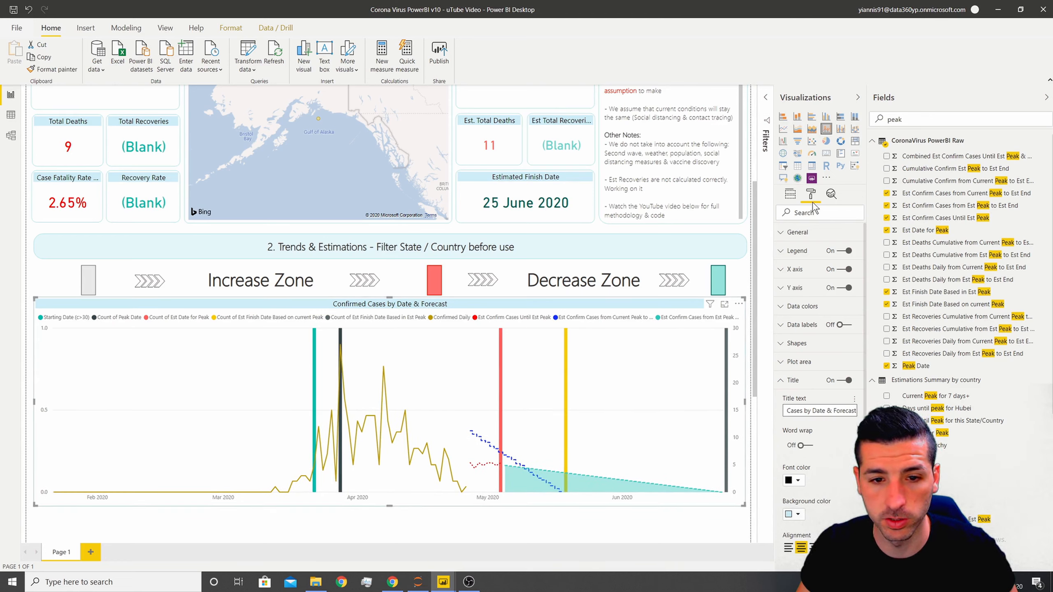
- Set the chart's legend position to Bottom Center
click(796, 251)
click(817, 281)
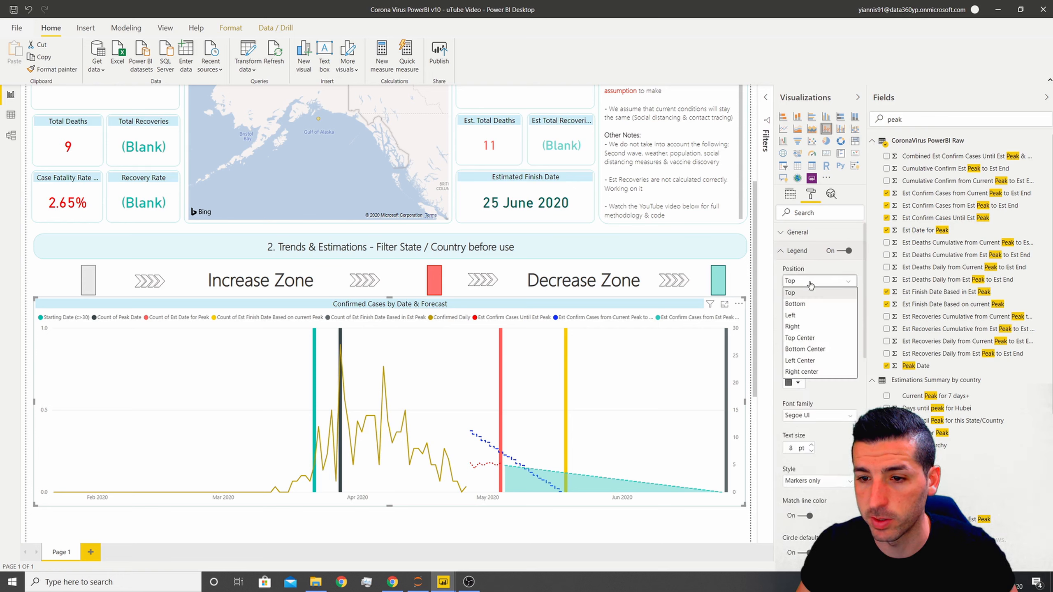
click(818, 351)
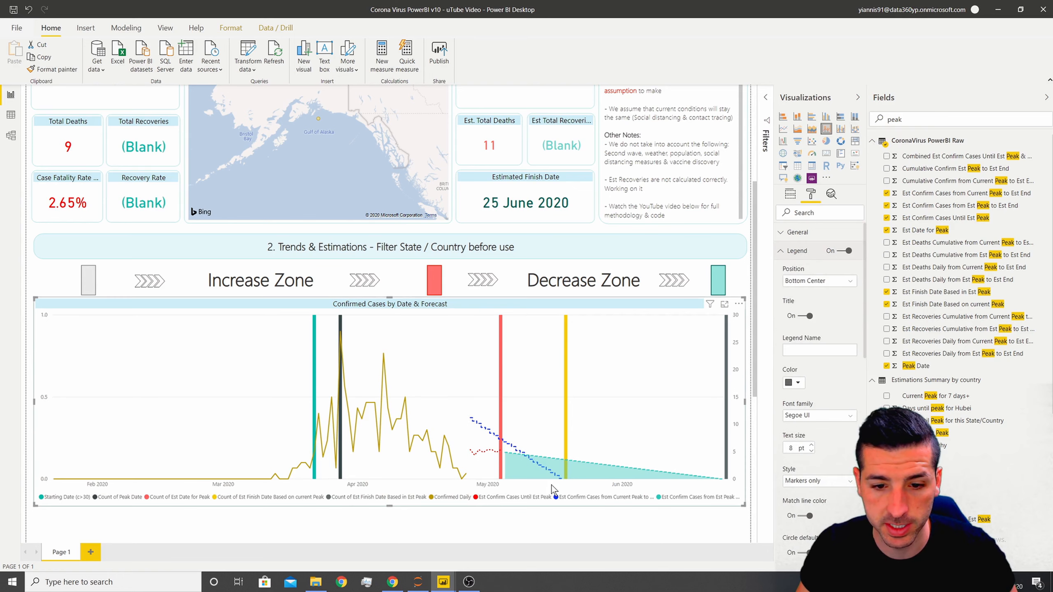
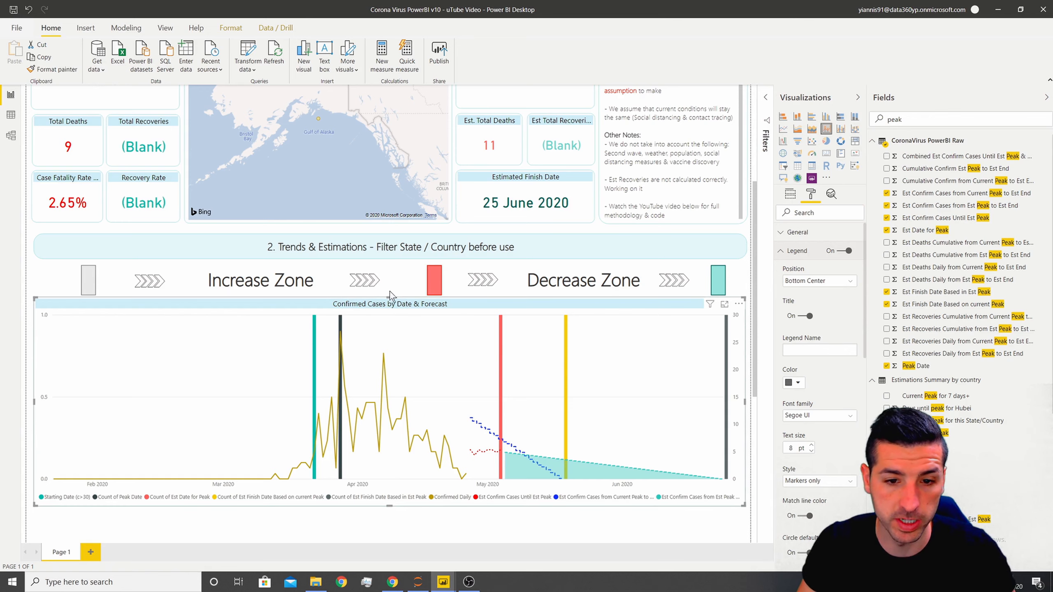
- Filter the report to New York in the Country / State slicer by searching for "new y"
scroll(398, 265, up, 5)
click(103, 159)
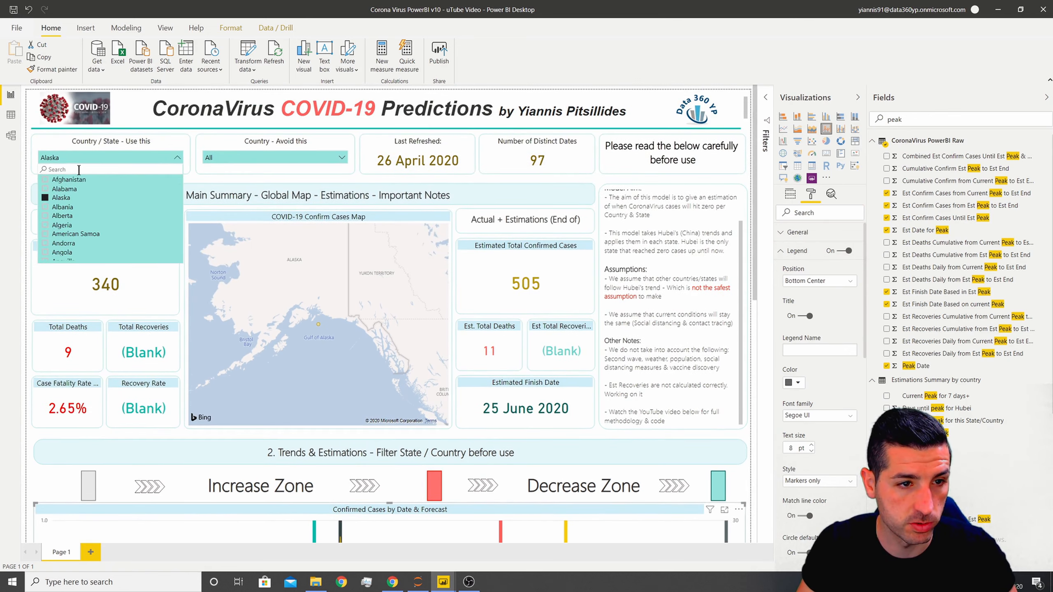
text(new y)
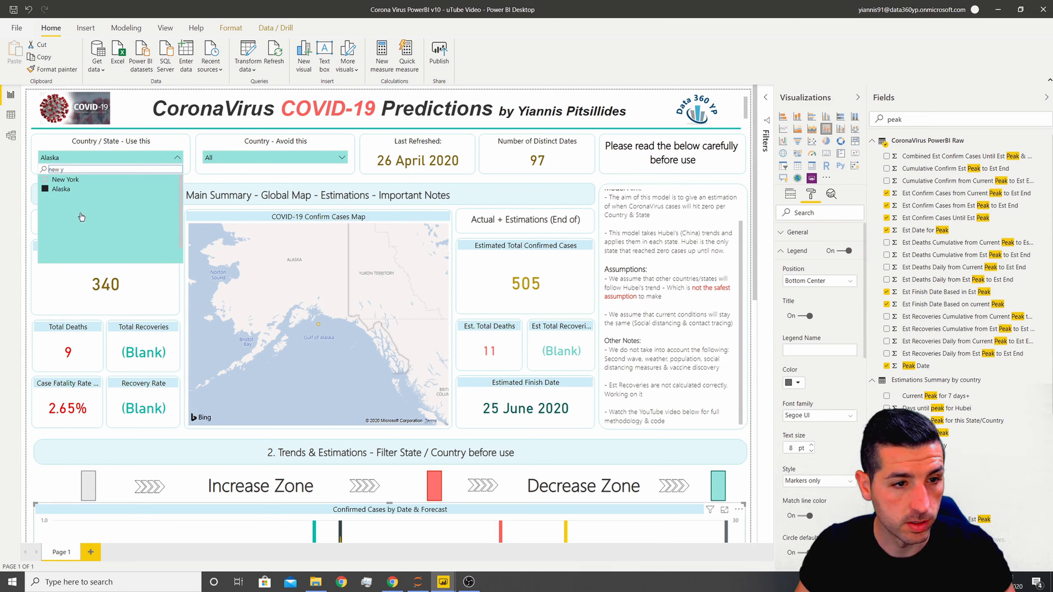
scroll(647, 322, down, 2)
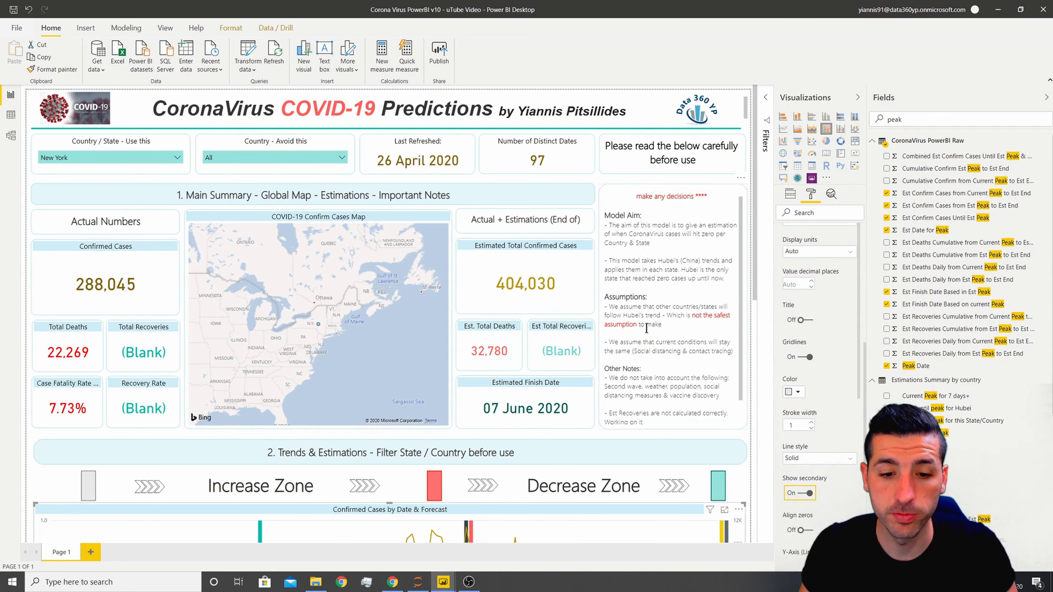
- Set the start value of the line Y axis to 0 on the Confirmed Cases by Date & Forecast chart
scroll(632, 458, down, 6)
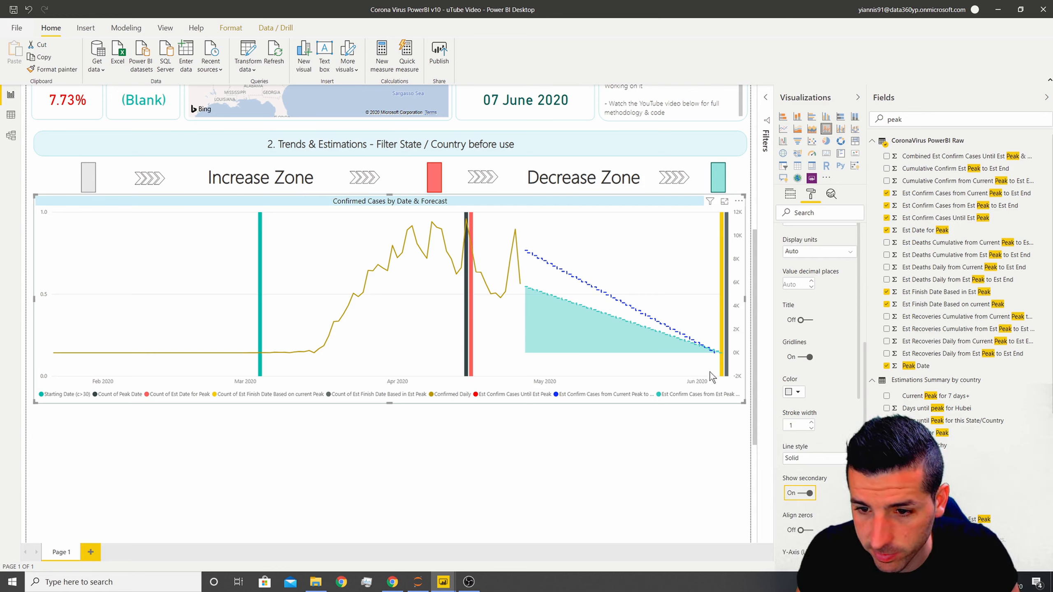
scroll(825, 348, up, 6)
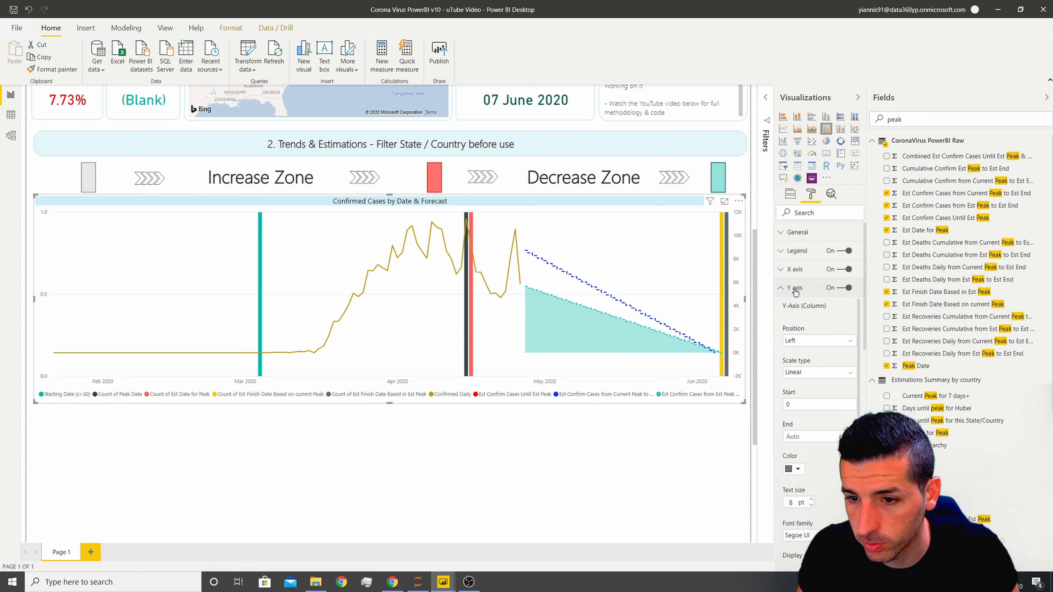
scroll(819, 382, down, 5)
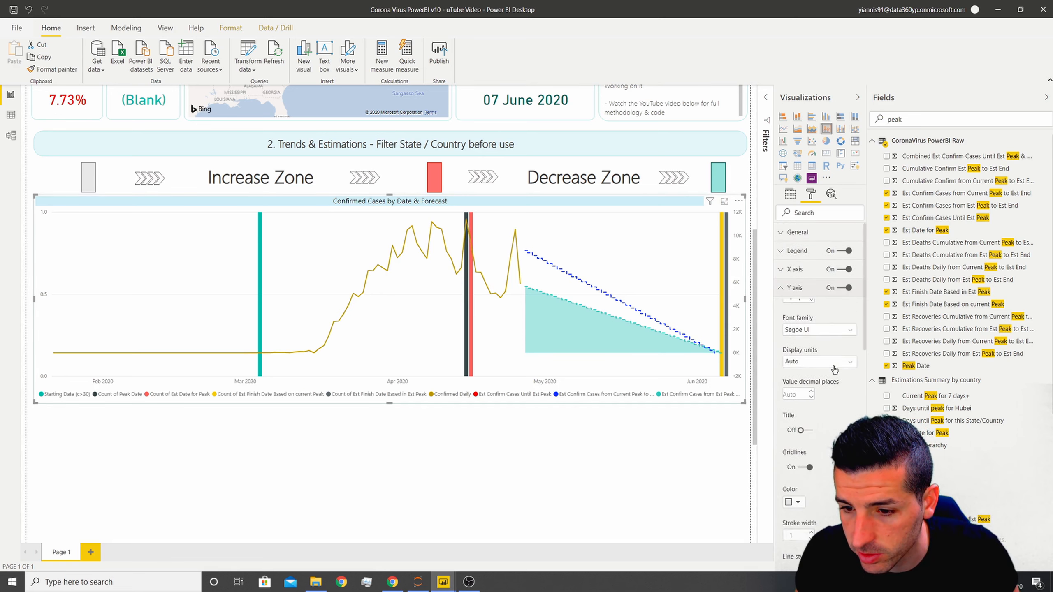
scroll(817, 375, down, 3)
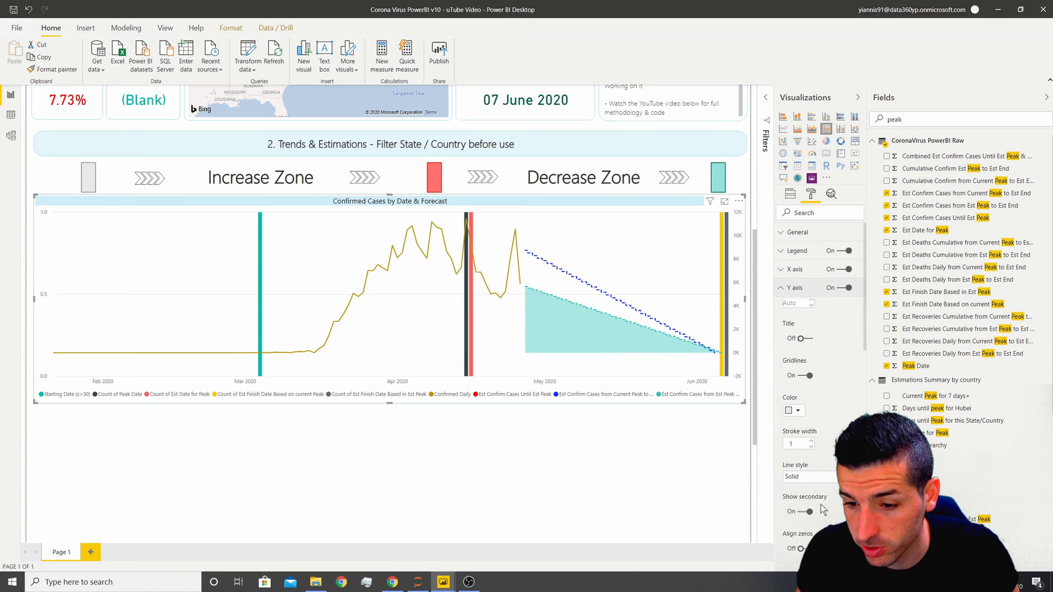
scroll(819, 500, down, 3)
scroll(817, 456, down, 3)
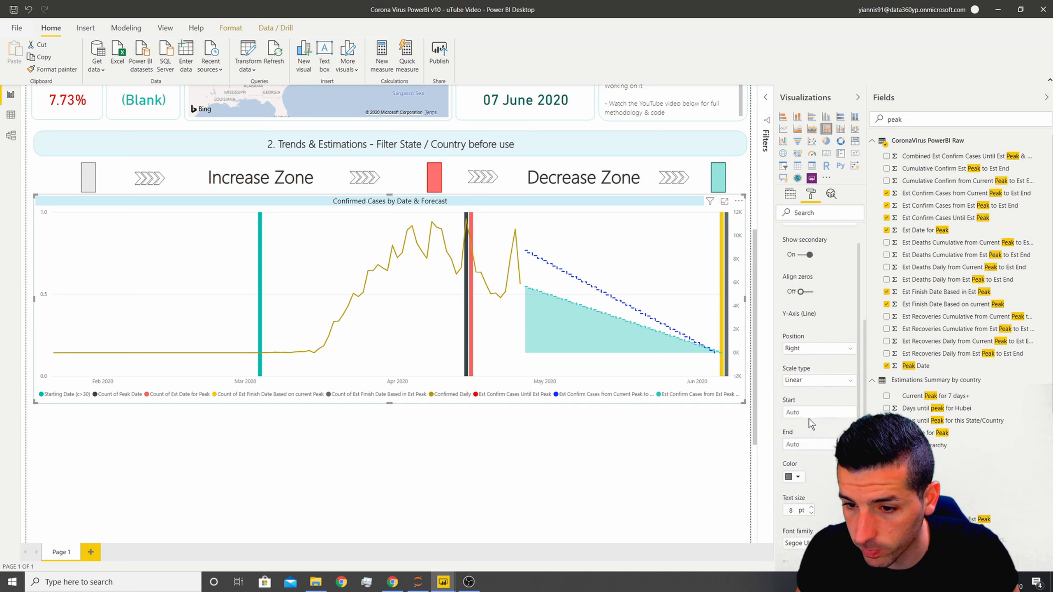
click(804, 412)
text(0)
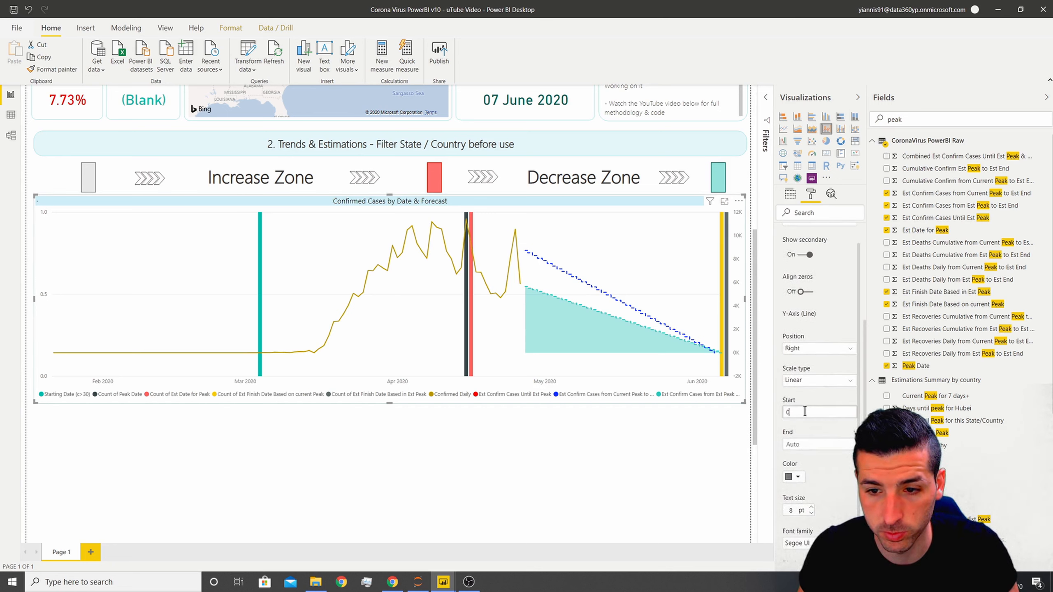
key(Return)
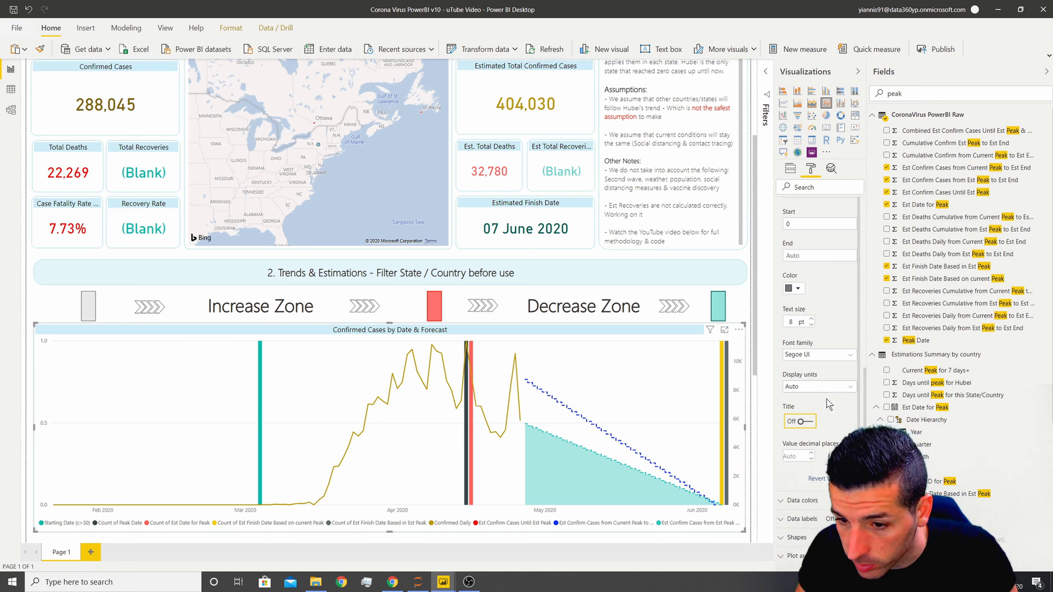
- Set the position of the chart's line Y axis to Left
scroll(830, 394, up, 3)
click(813, 261)
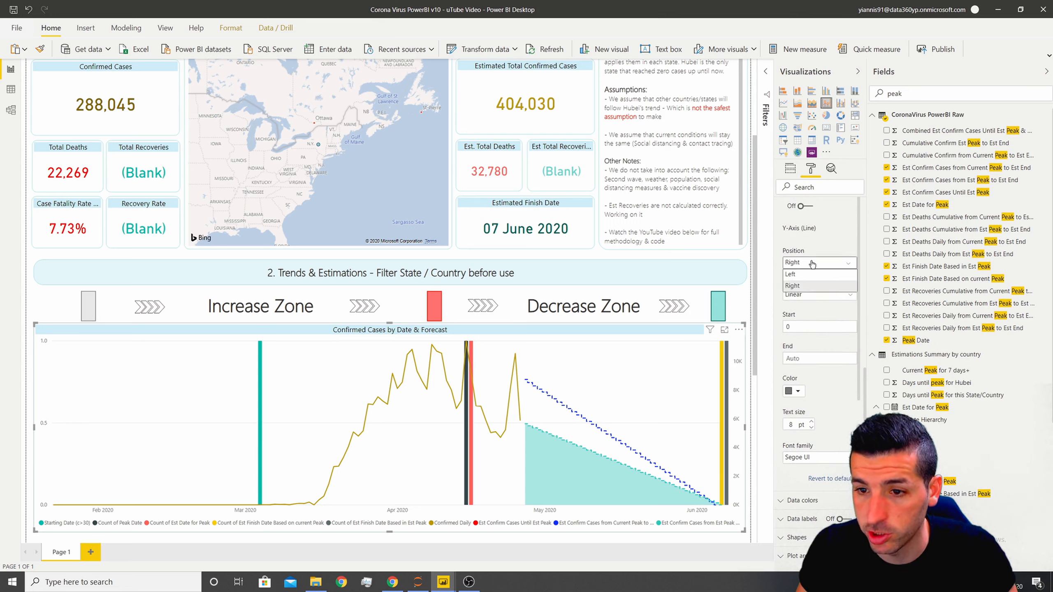
click(795, 274)
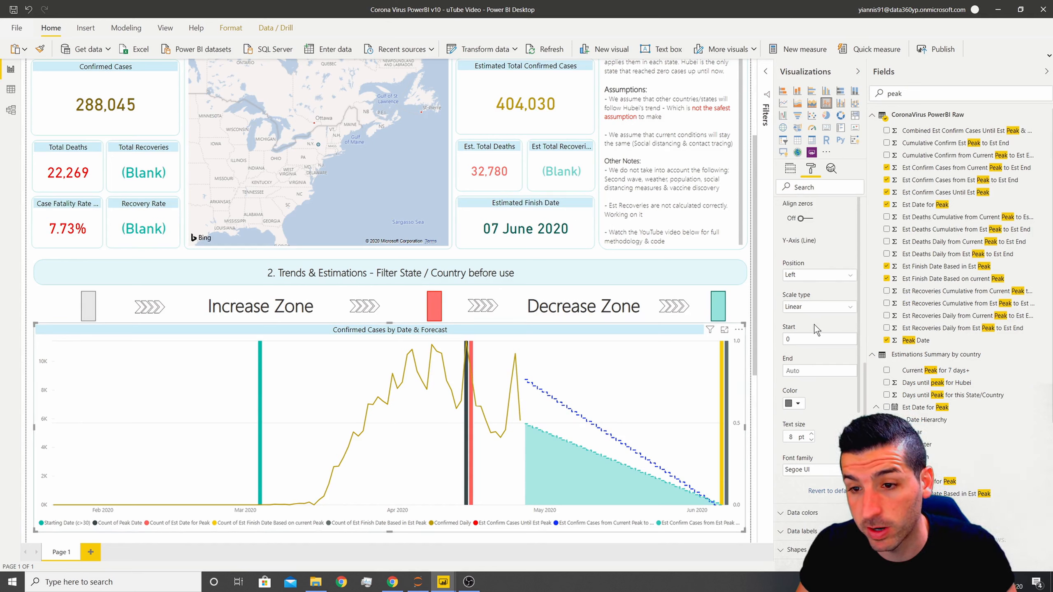
- Turn on the title of the line Y axis and set its text to "Confirm Cases"
scroll(814, 325, down, 5)
click(806, 331)
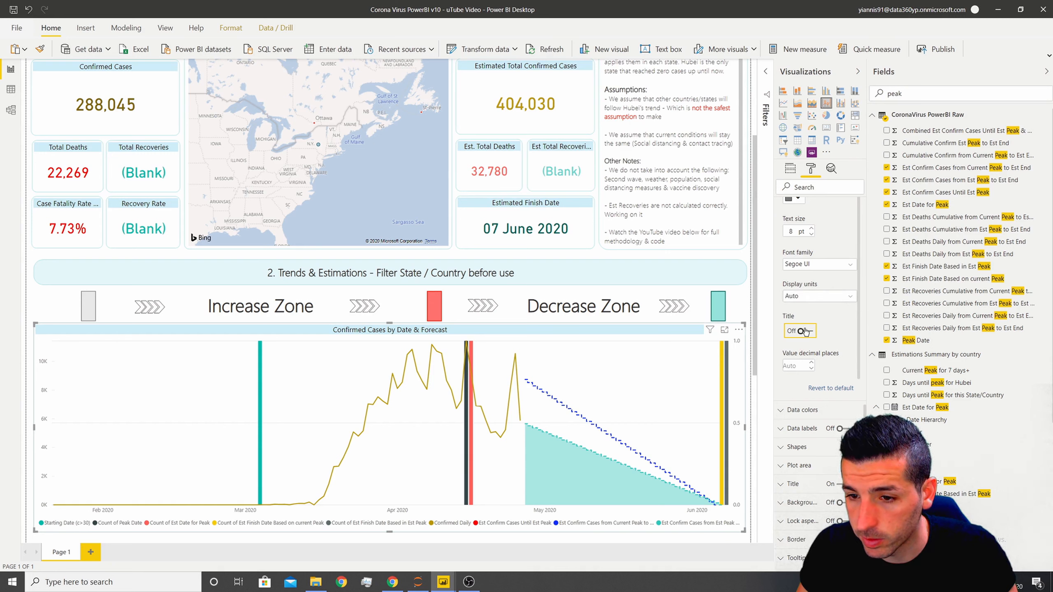
scroll(837, 319, up, 2)
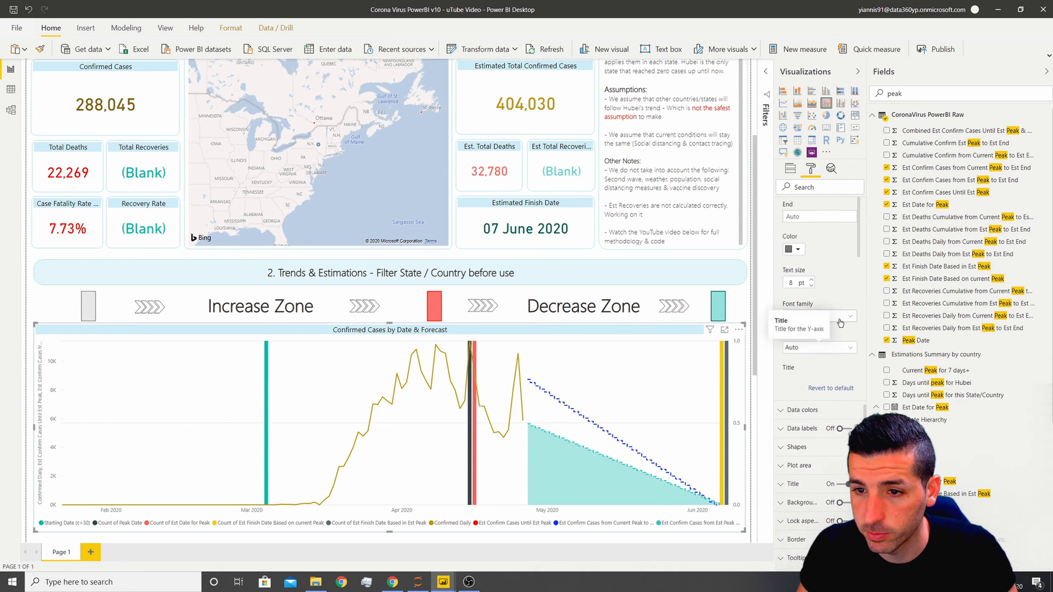
scroll(838, 322, down, 5)
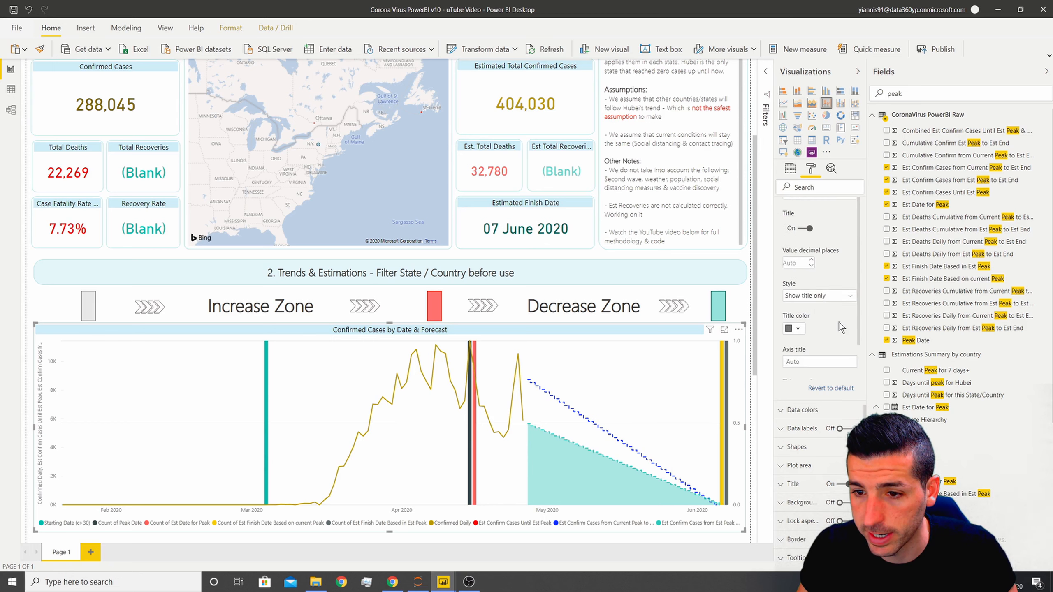
click(812, 310)
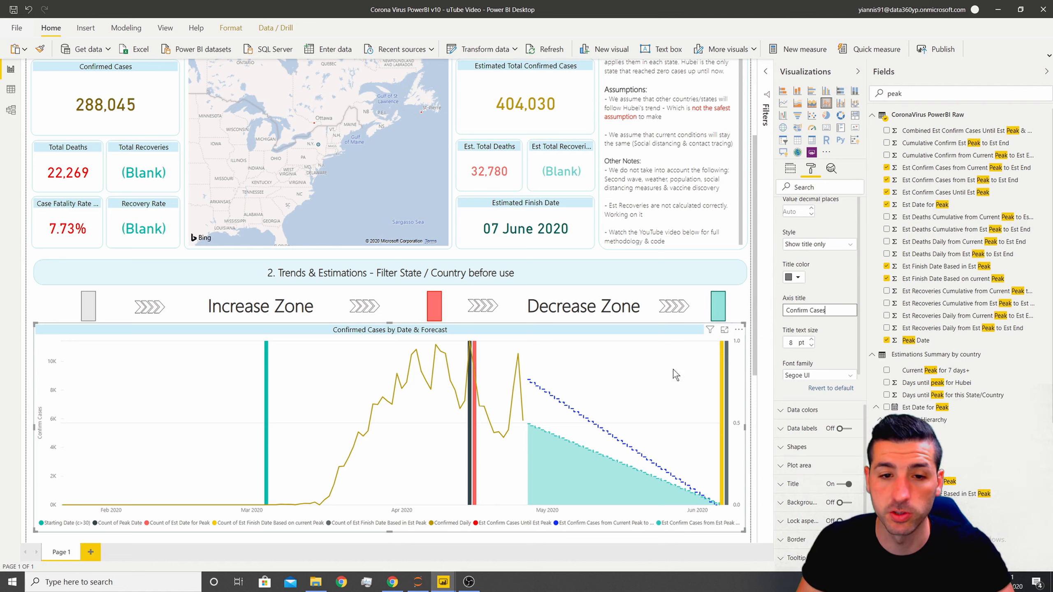
- Set the data color of the Starting Date (c>30) column in the forecast chart to White, 30% darker
scroll(665, 446, down, 3)
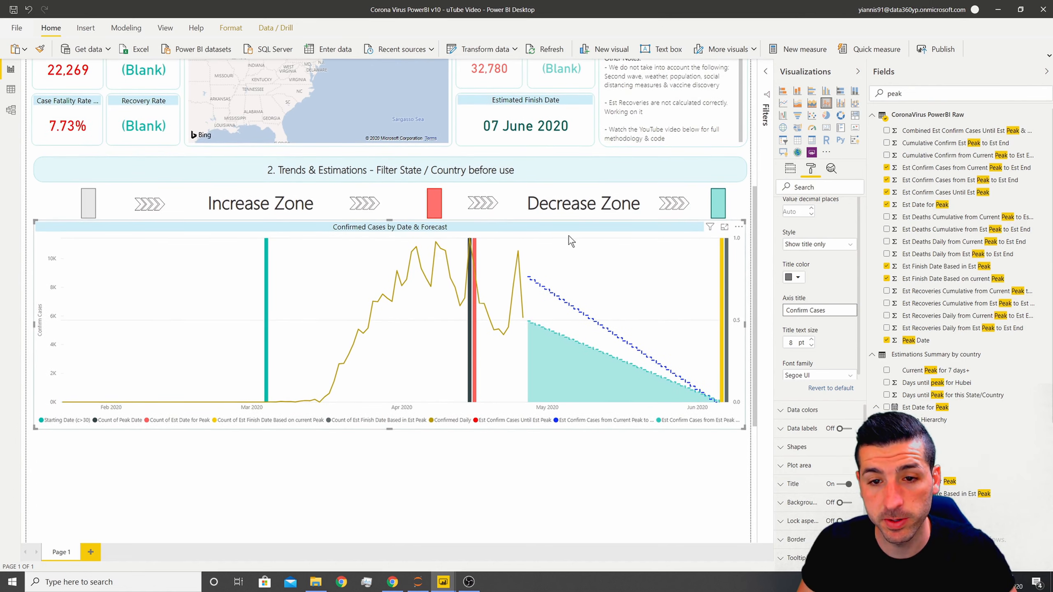
click(572, 226)
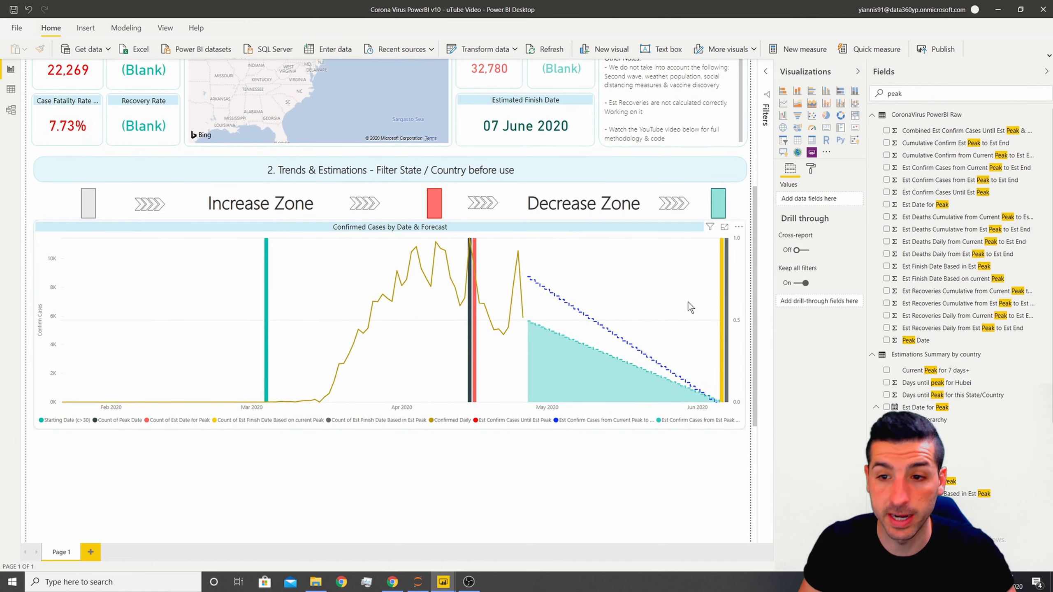
click(810, 169)
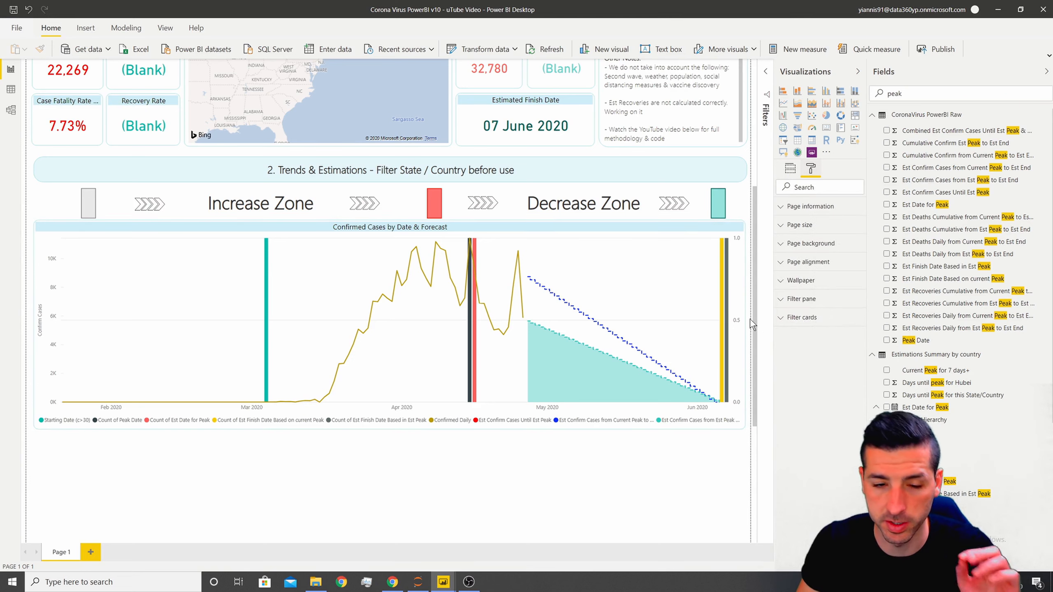
click(655, 232)
click(811, 170)
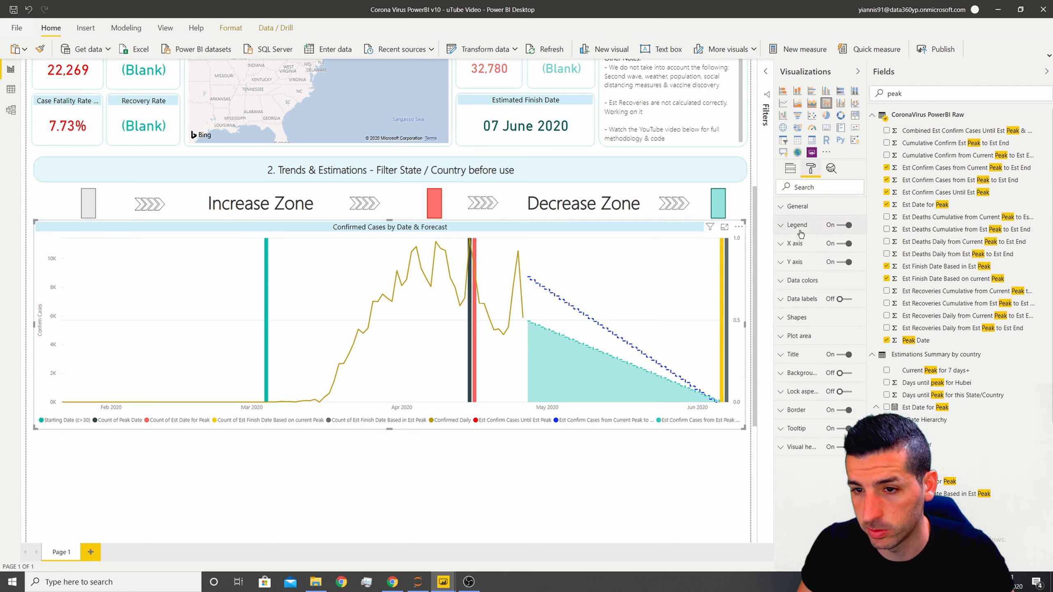
click(815, 280)
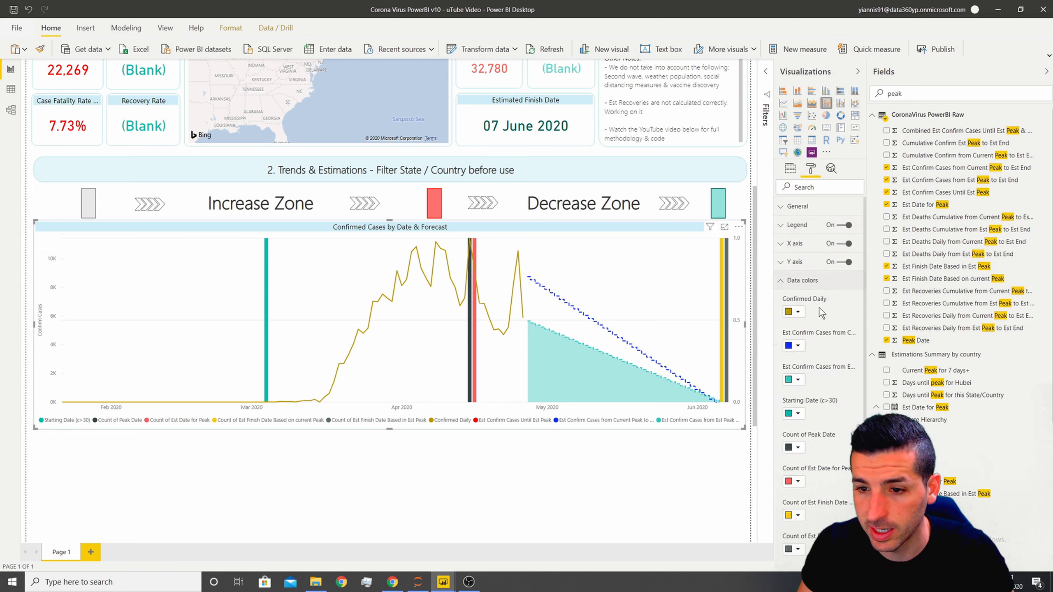
click(793, 412)
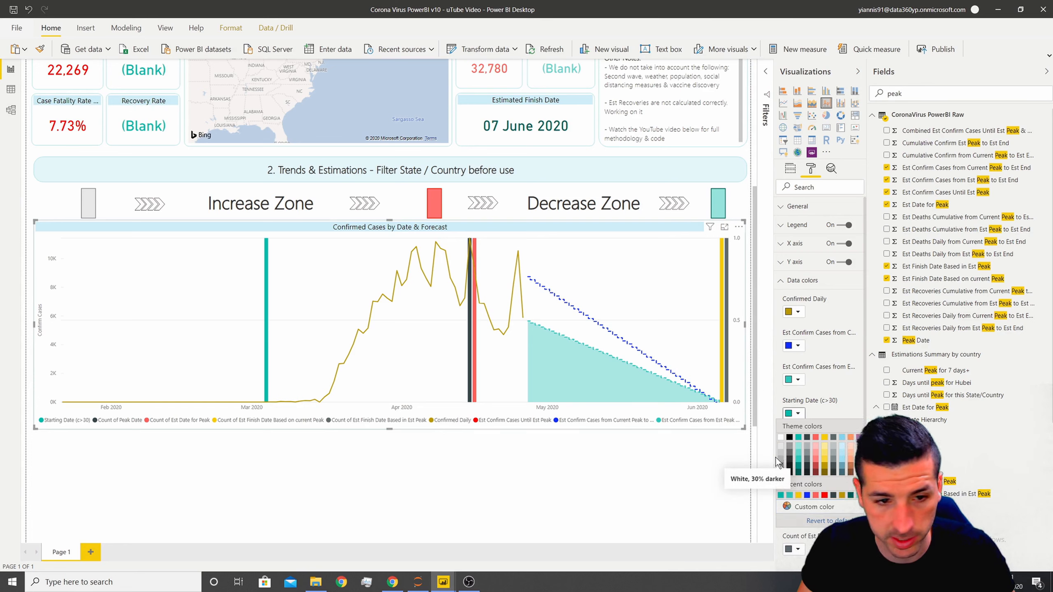
click(783, 459)
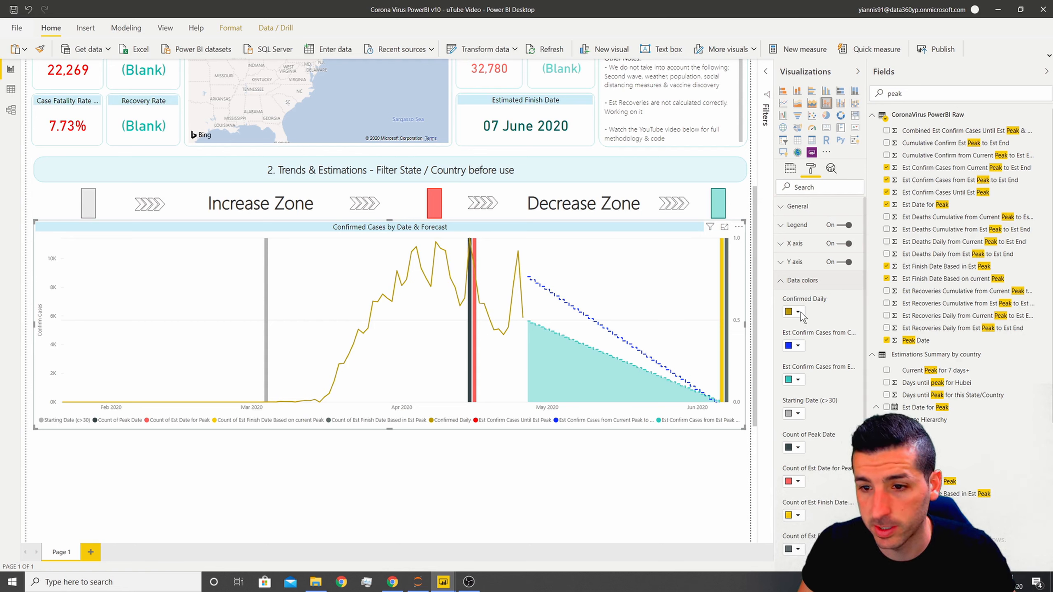
- Apply the recently used coral red to the Count of Est Date for Peak column
scroll(843, 463, down, 2)
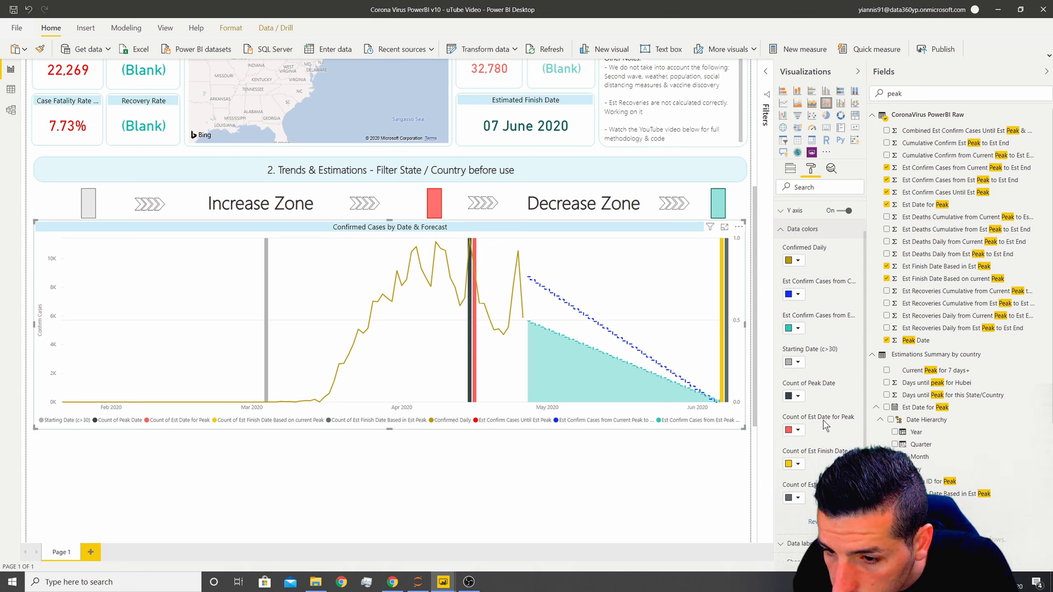
click(793, 429)
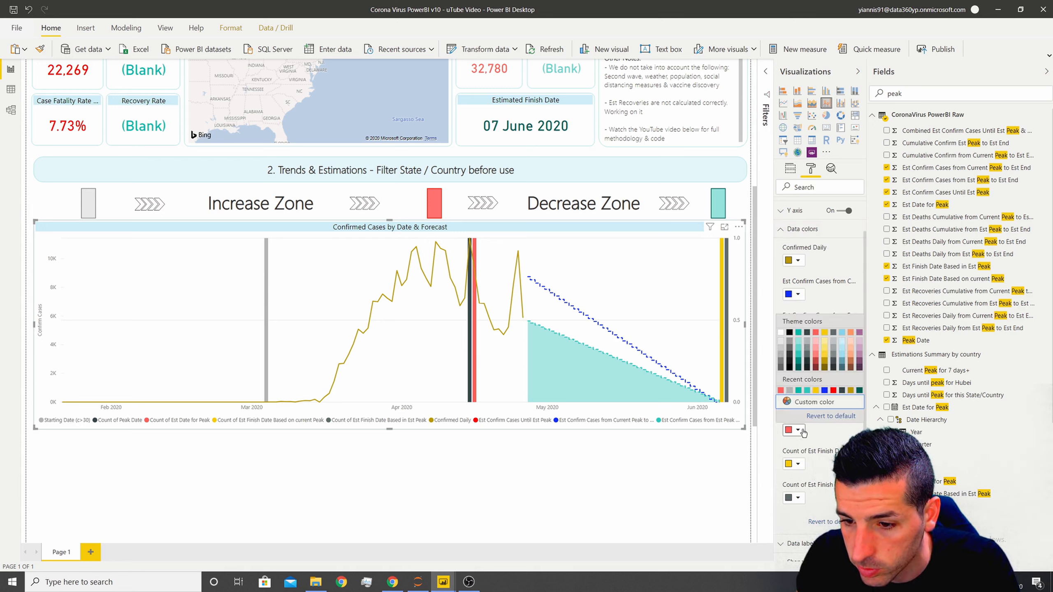
click(780, 390)
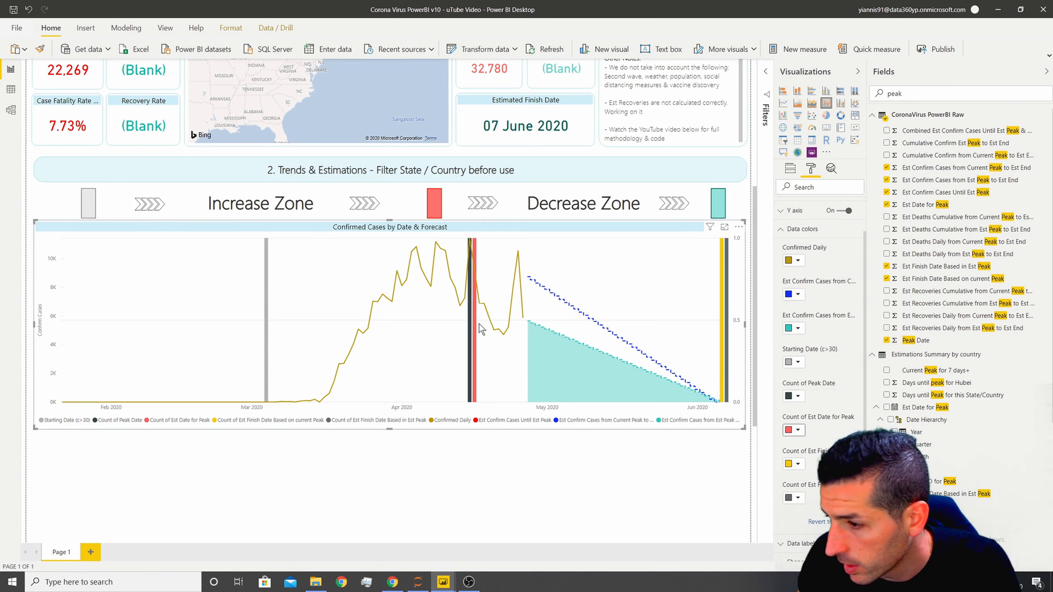
- Set the data color of the Count of Peak Date column to the darkest shade of the yellow theme color
click(793, 395)
click(824, 458)
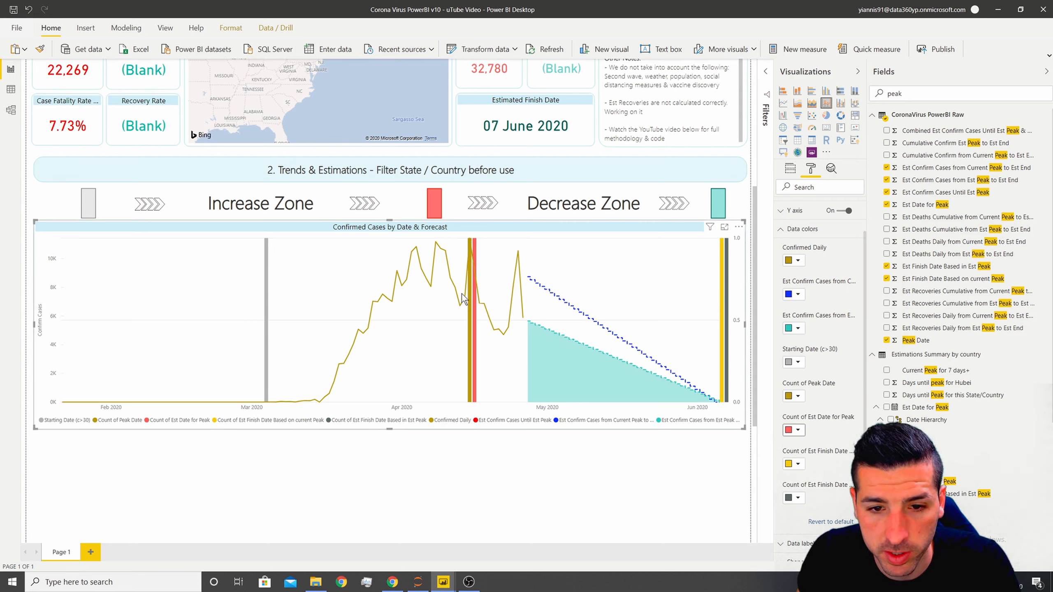
click(798, 395)
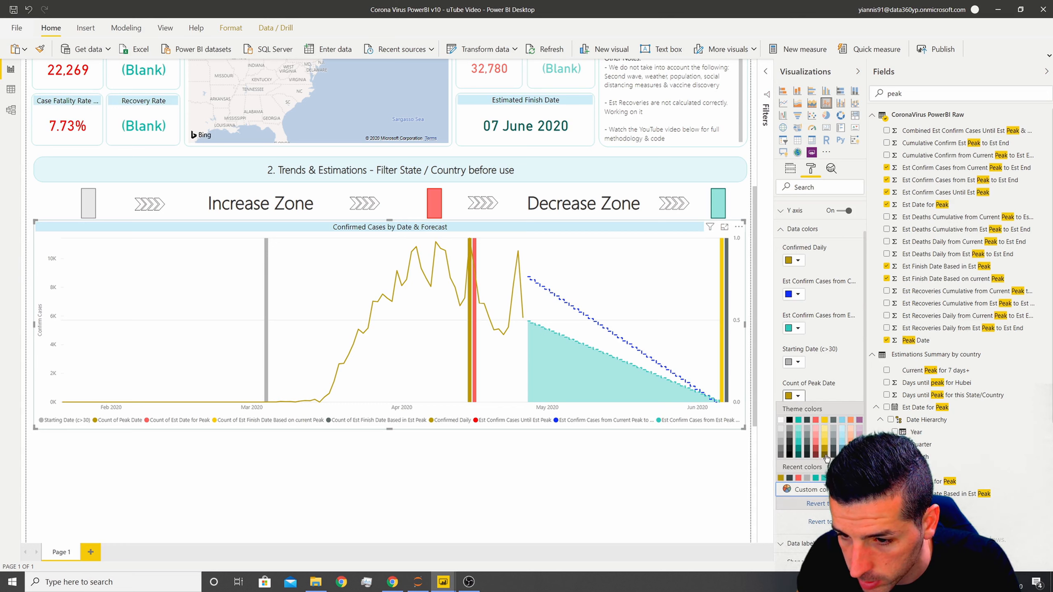
click(824, 470)
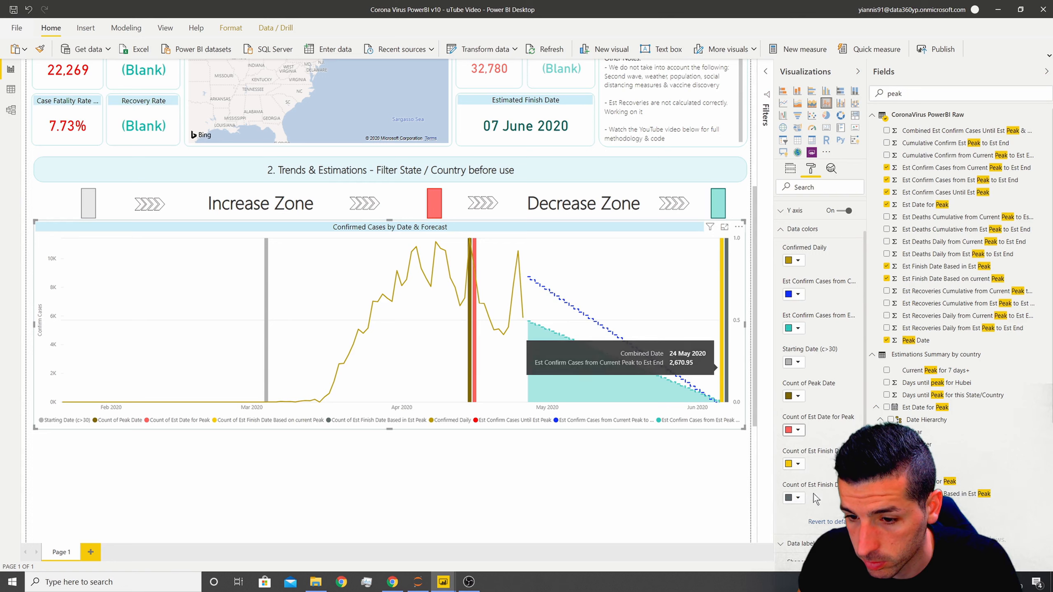
- Give the Count of Est Finish Date Based in Est Peak column a custom light blue data color
click(796, 498)
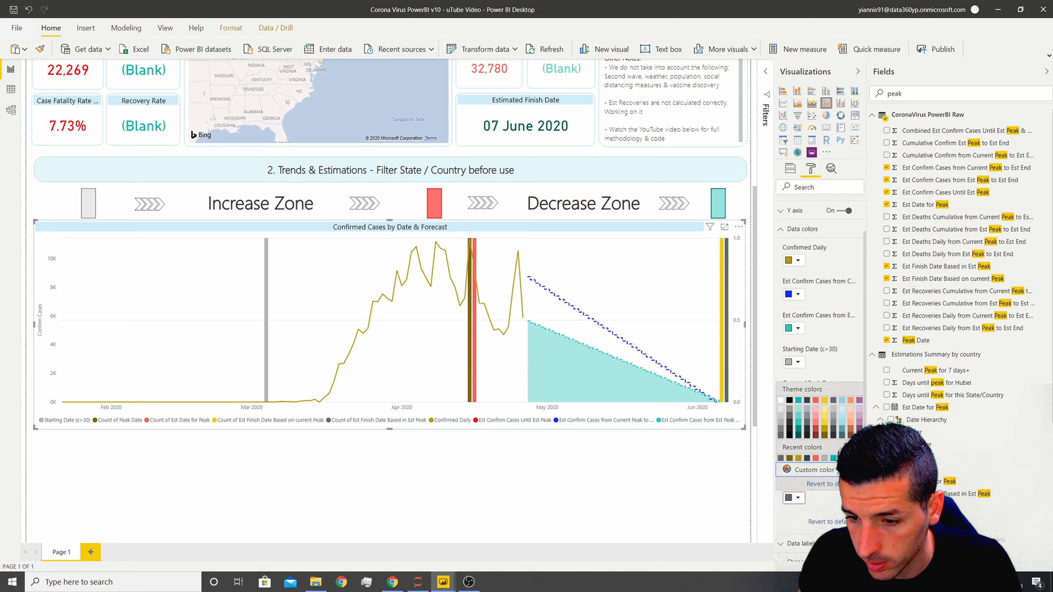
click(810, 469)
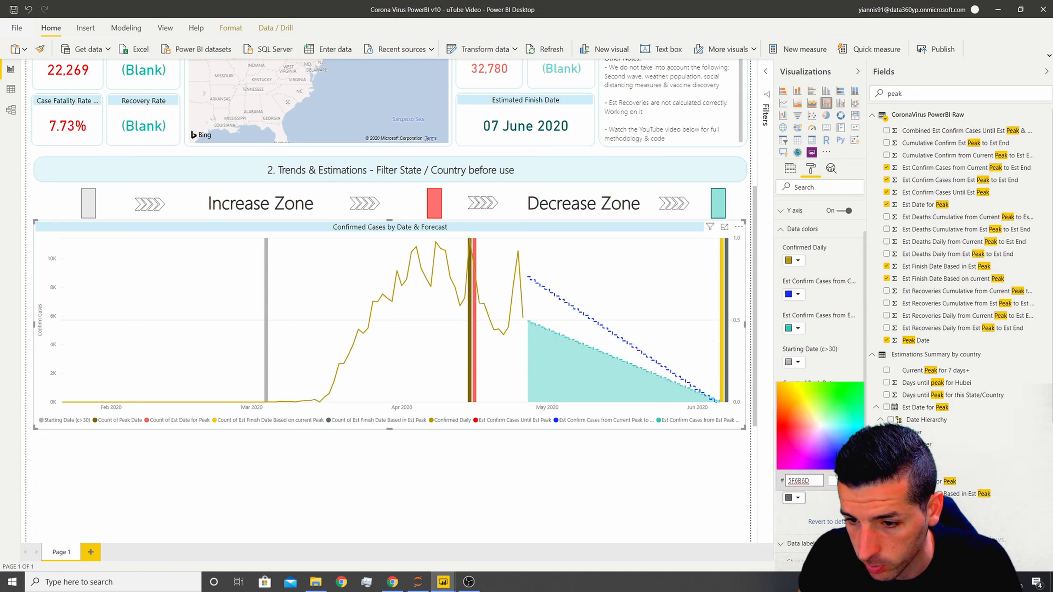
click(857, 443)
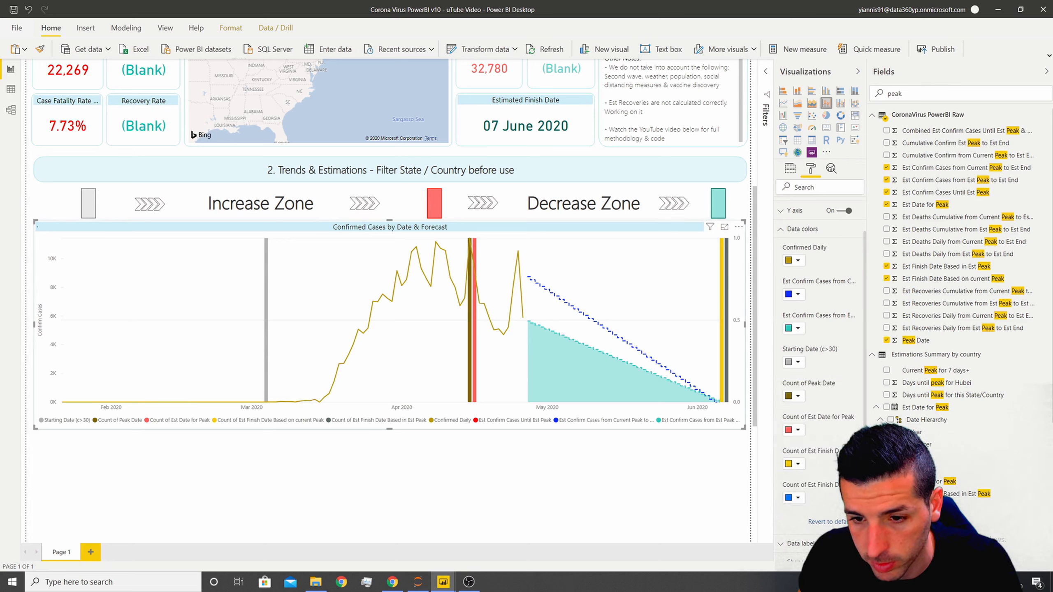
click(796, 498)
click(810, 469)
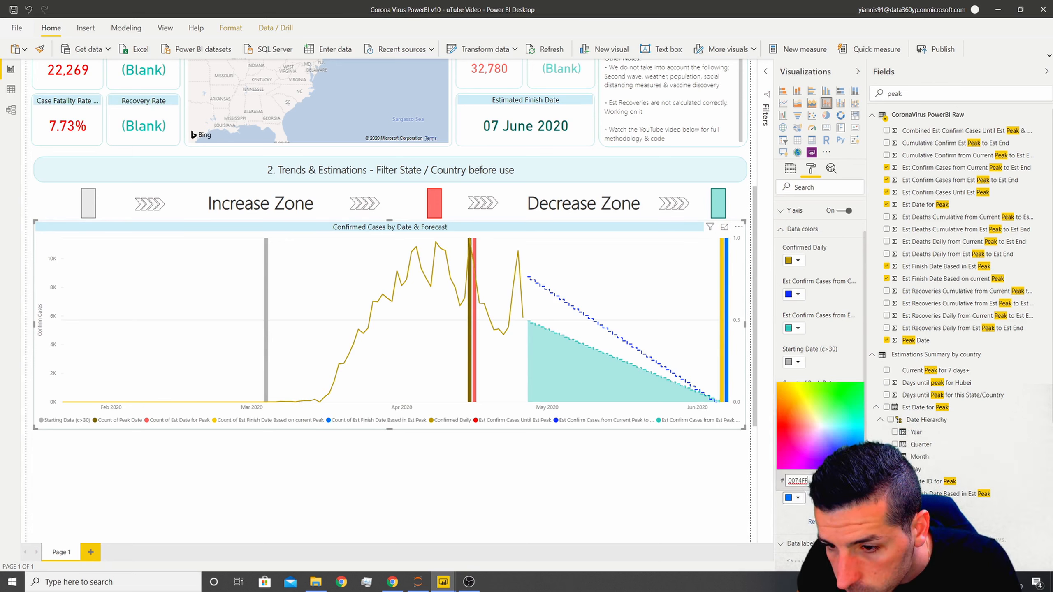
click(828, 439)
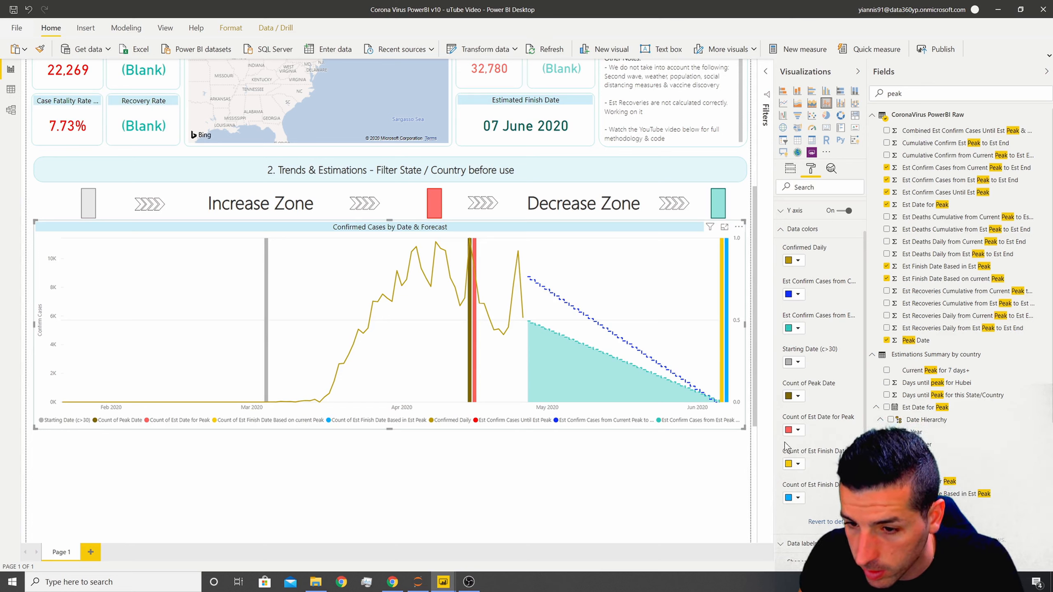
- Set the data color of the Count of Est Finish Date Based on current Peak column to the darkest shade of the teal theme color
click(796, 464)
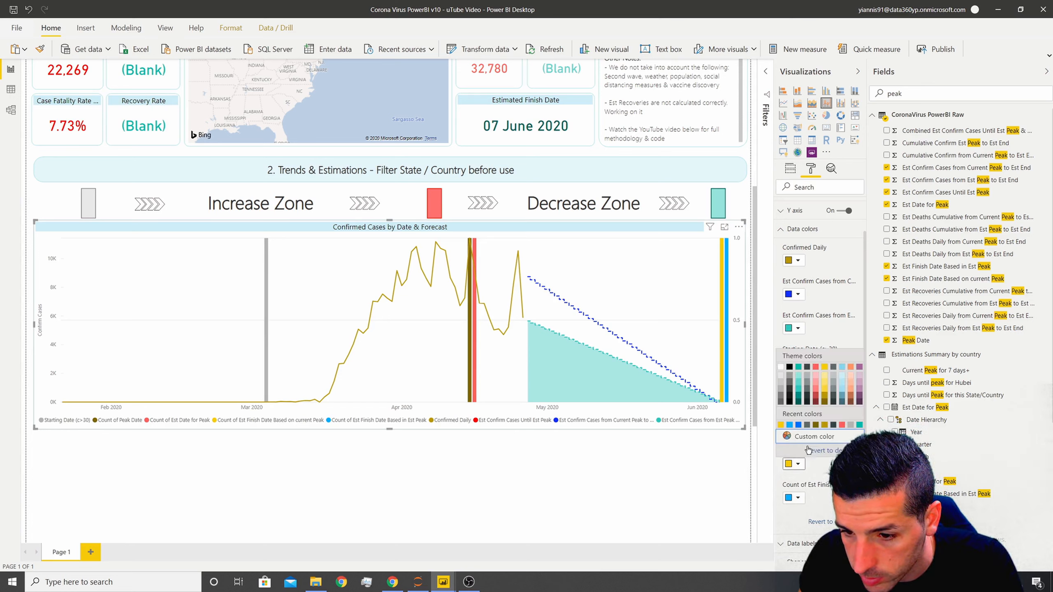
click(800, 400)
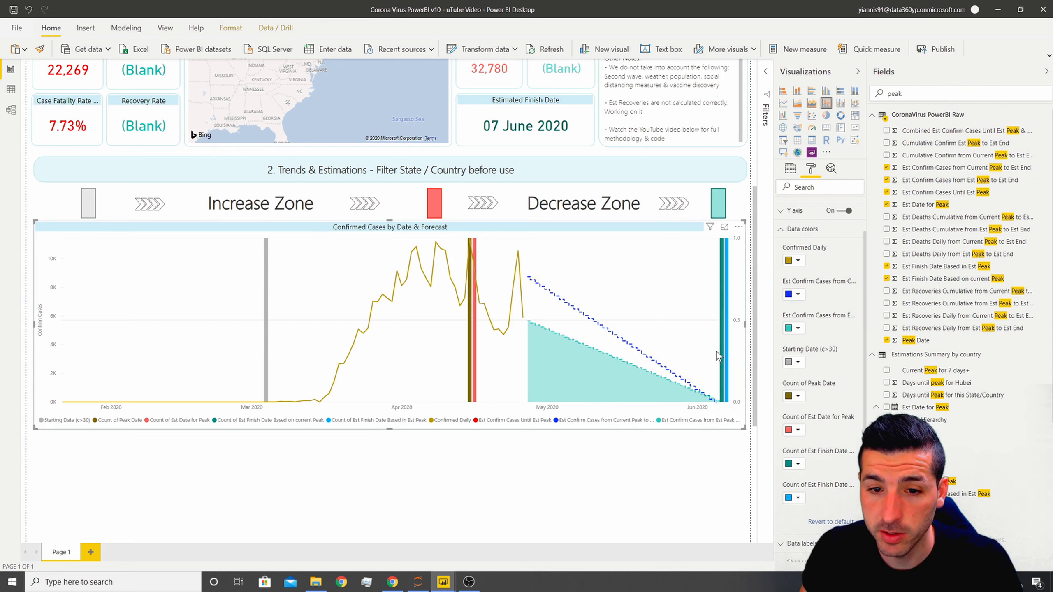
click(807, 230)
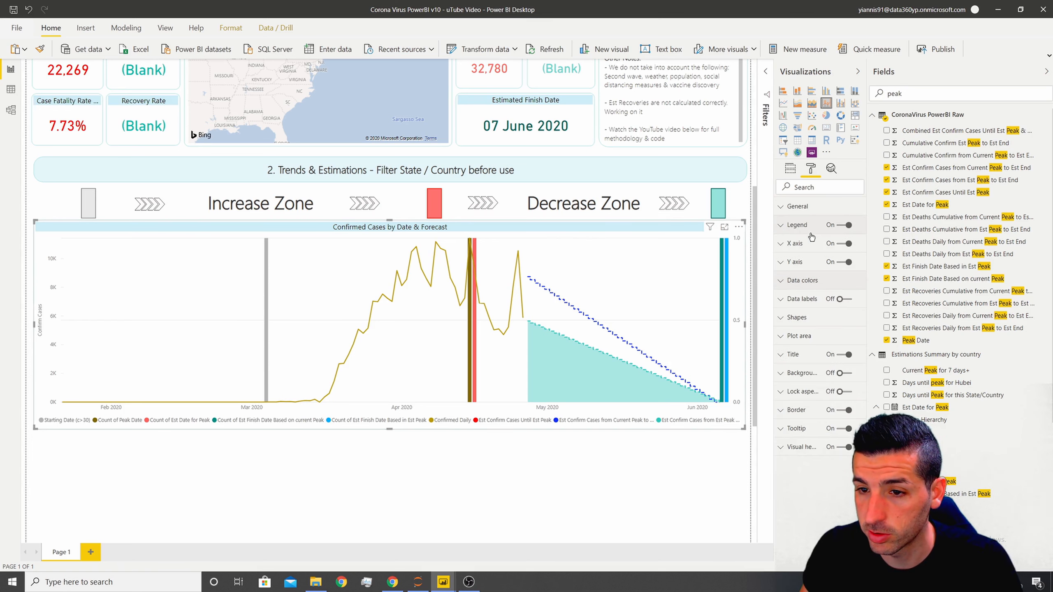
- Turn on data labels for the forecast chart and enable customizing them per series
click(803, 299)
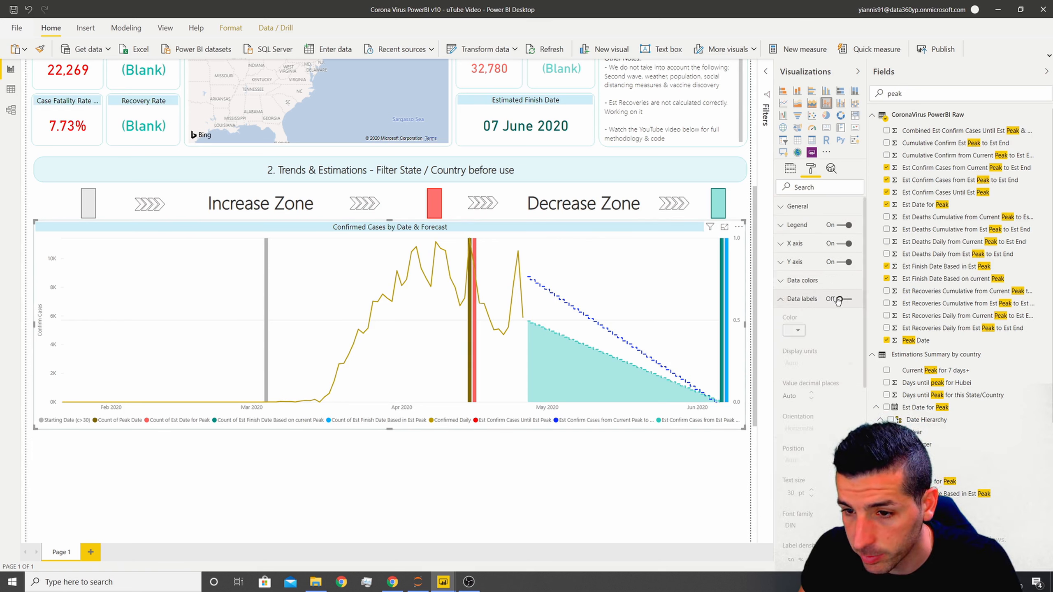
scroll(828, 354, down, 4)
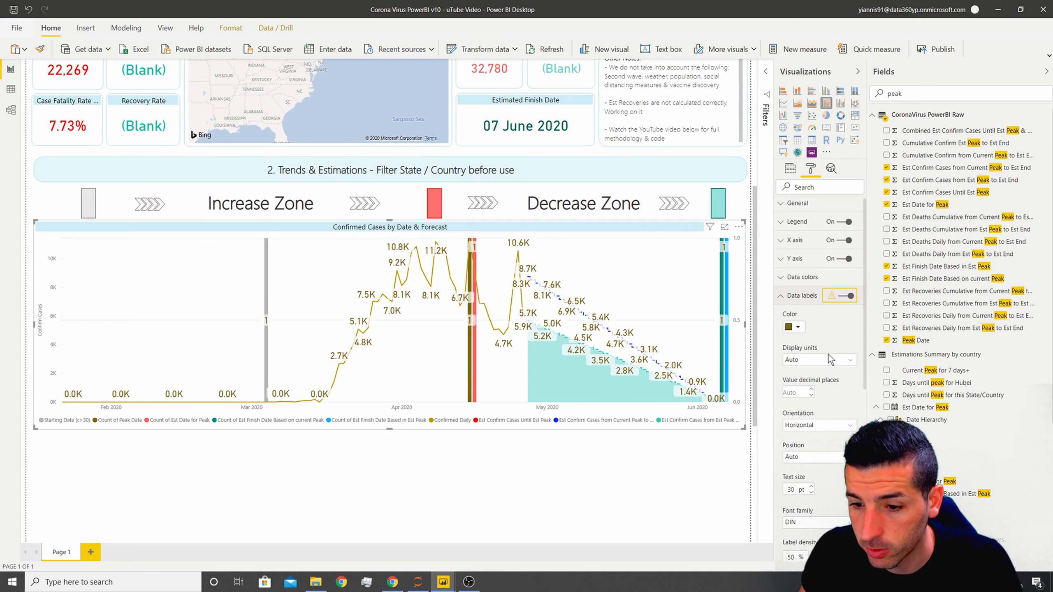
scroll(828, 355, down, 1)
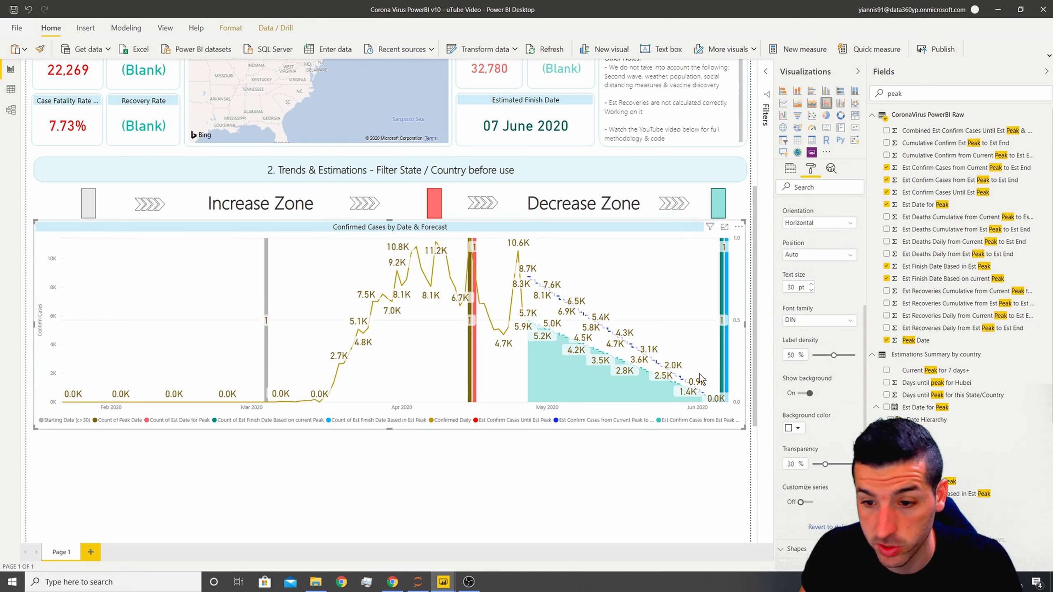
scroll(802, 452, down, 1)
click(802, 452)
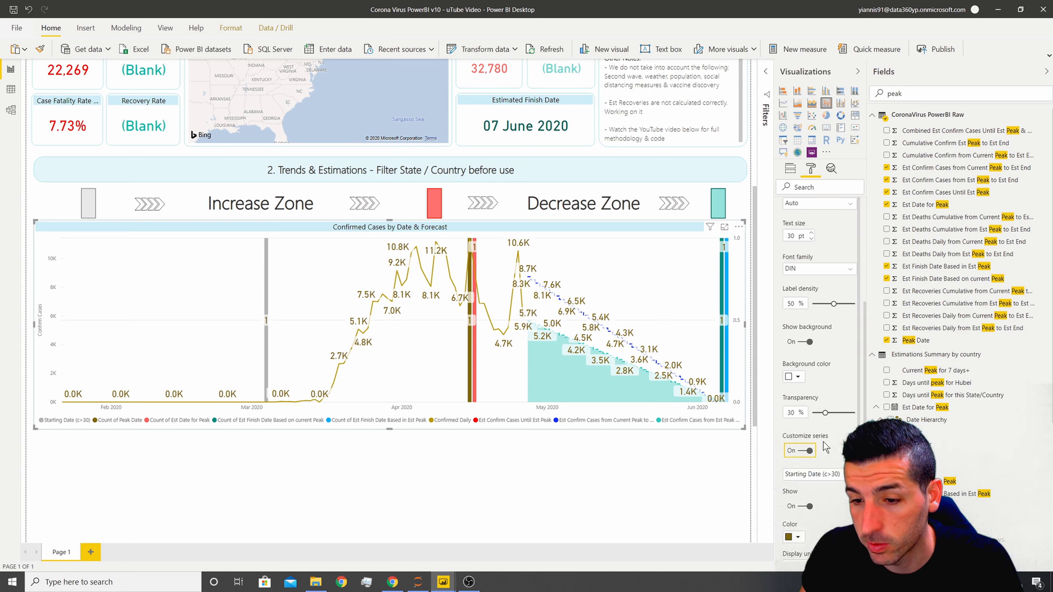
- Set the Starting Date (c>30) series' label density to 14% and hide its data labels
scroll(835, 432, down, 2)
scroll(825, 436, down, 2)
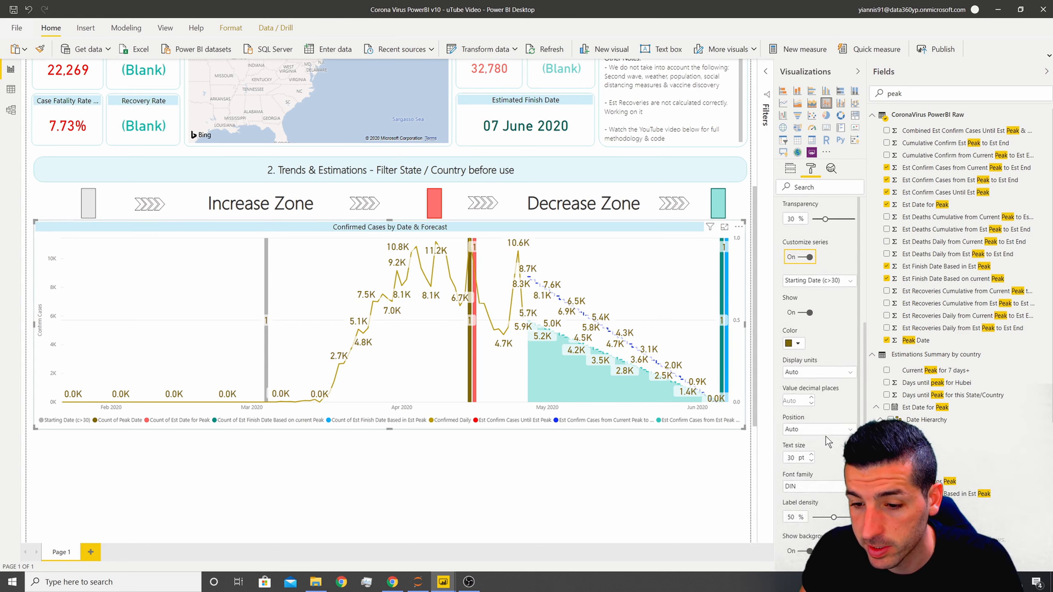
drag(833, 509, 818, 511)
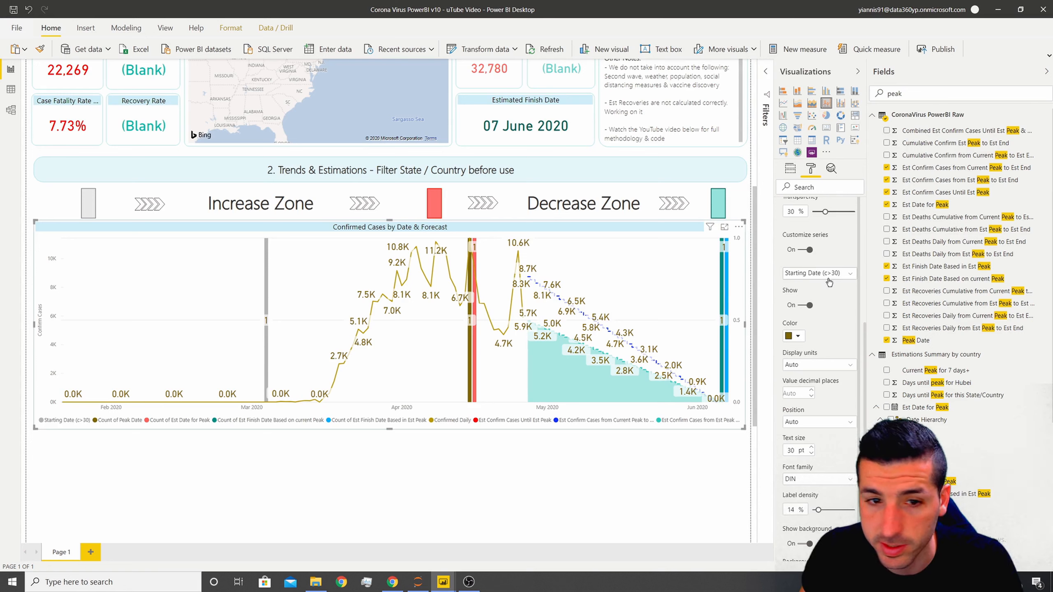
click(807, 304)
- Hide the data labels of Count of Peak Date, Count of Est Date for Peak and both Count of Est Finish Date series
click(807, 275)
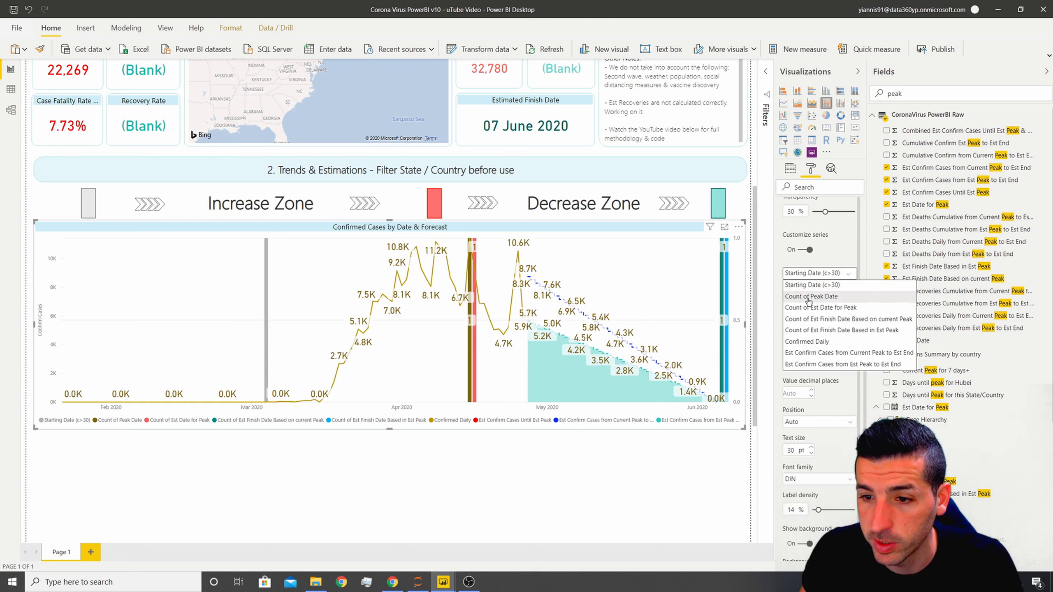
click(809, 311)
click(812, 273)
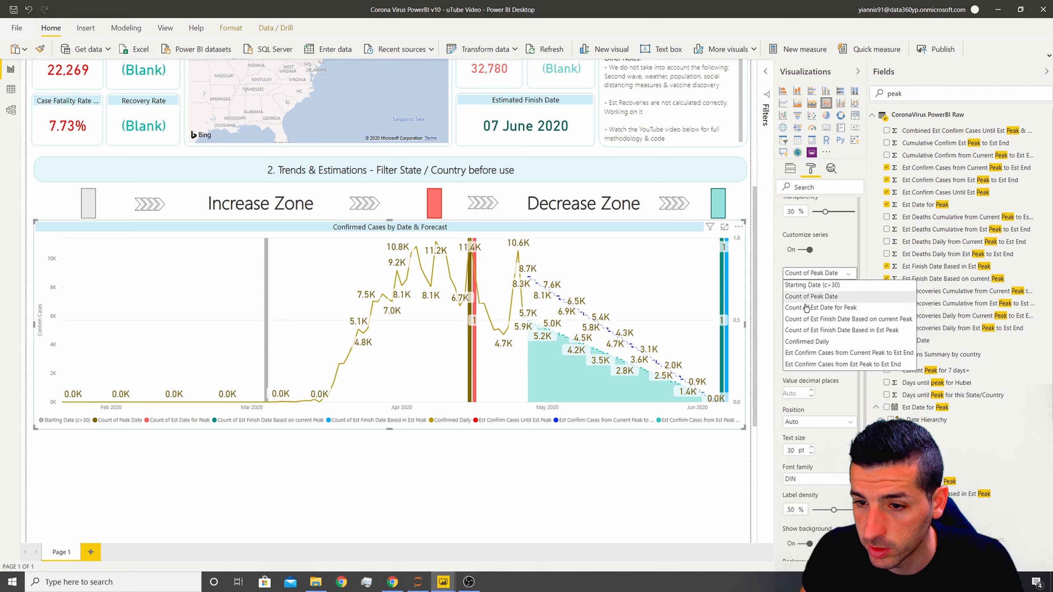
click(808, 314)
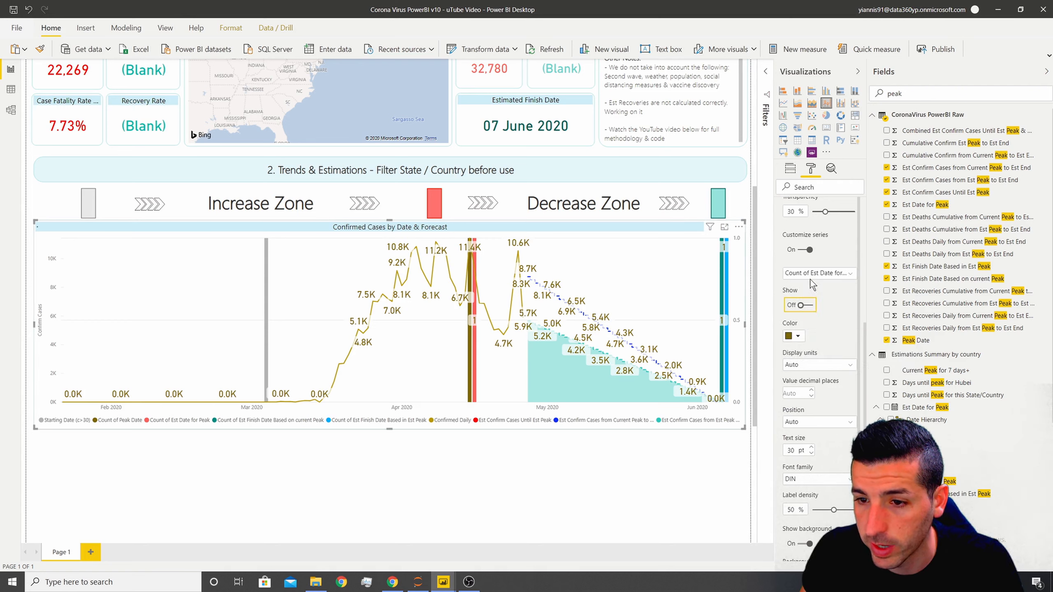
click(811, 275)
click(809, 320)
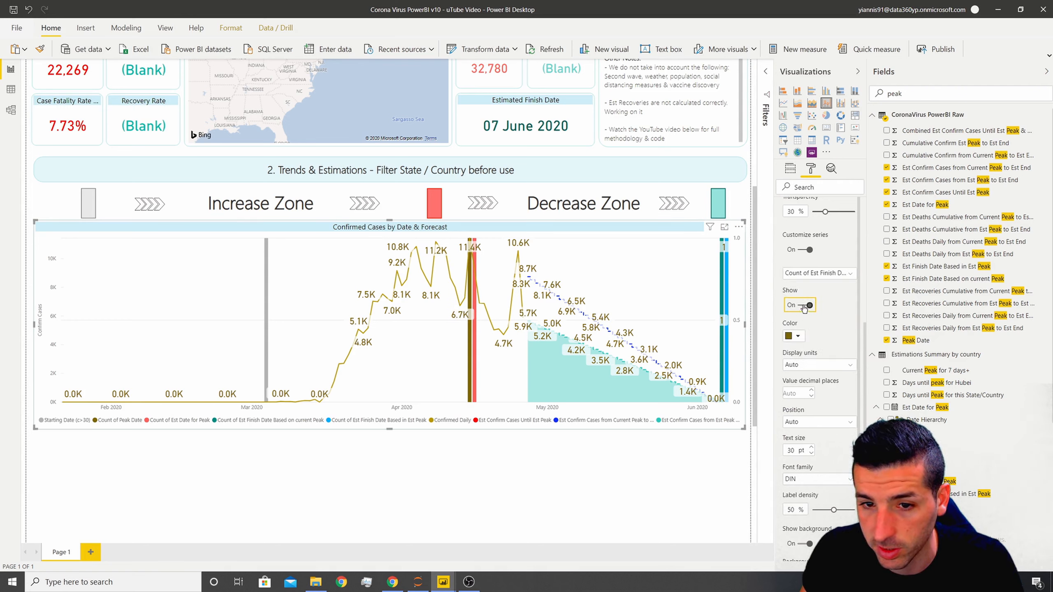
click(807, 275)
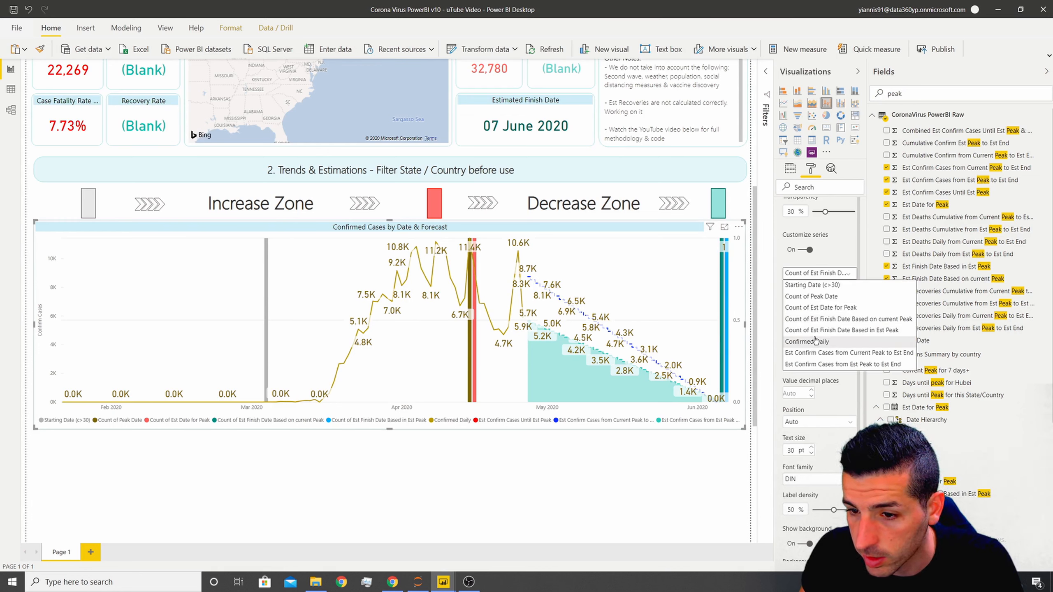
click(811, 320)
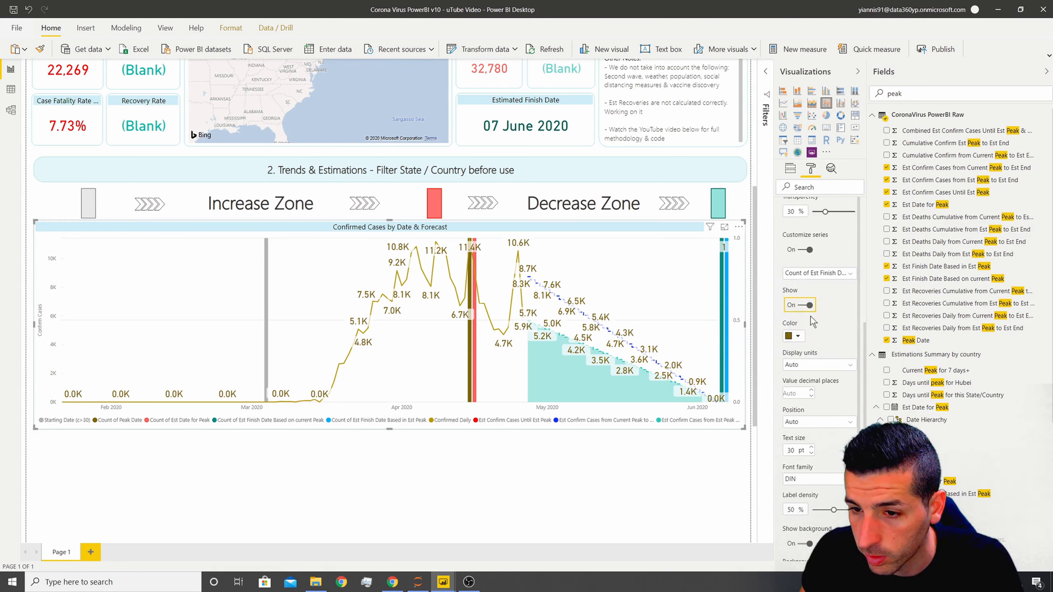
- Set the label density of the Confirmed Daily series to 25%
click(812, 273)
click(823, 342)
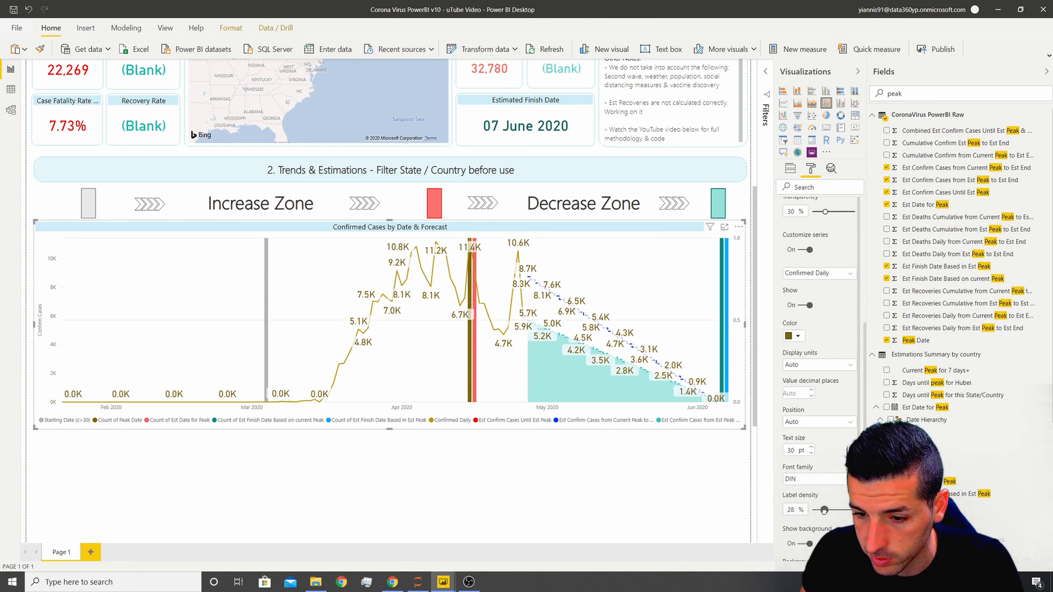
drag(824, 510, 826, 512)
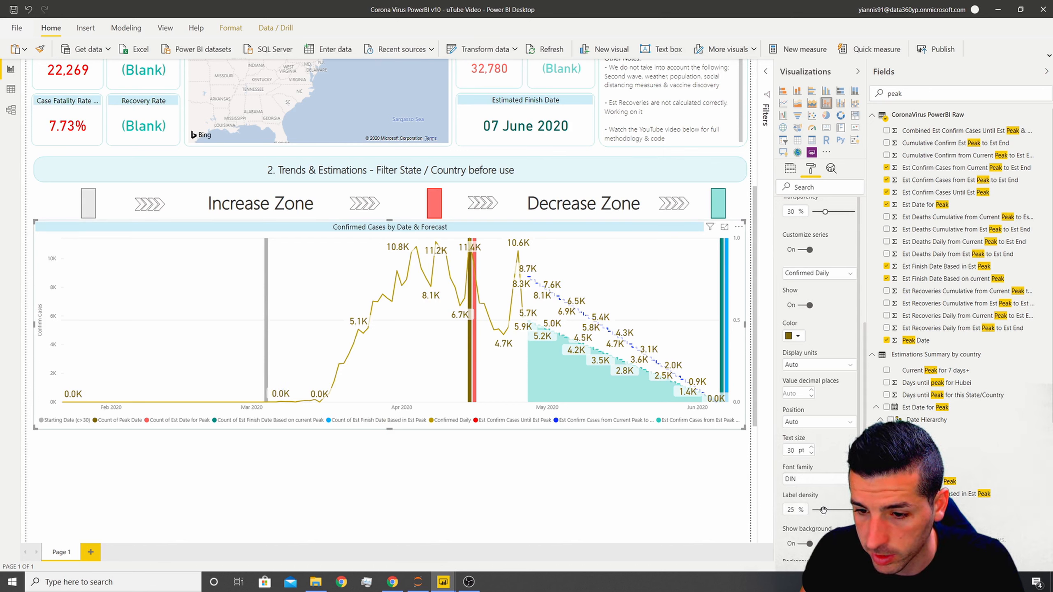
- Set the Confirmed Daily data labels' text size to 11 pt and turn off their background
click(811, 452)
click(811, 453)
click(811, 453)
click(811, 453)
click(811, 454)
click(812, 453)
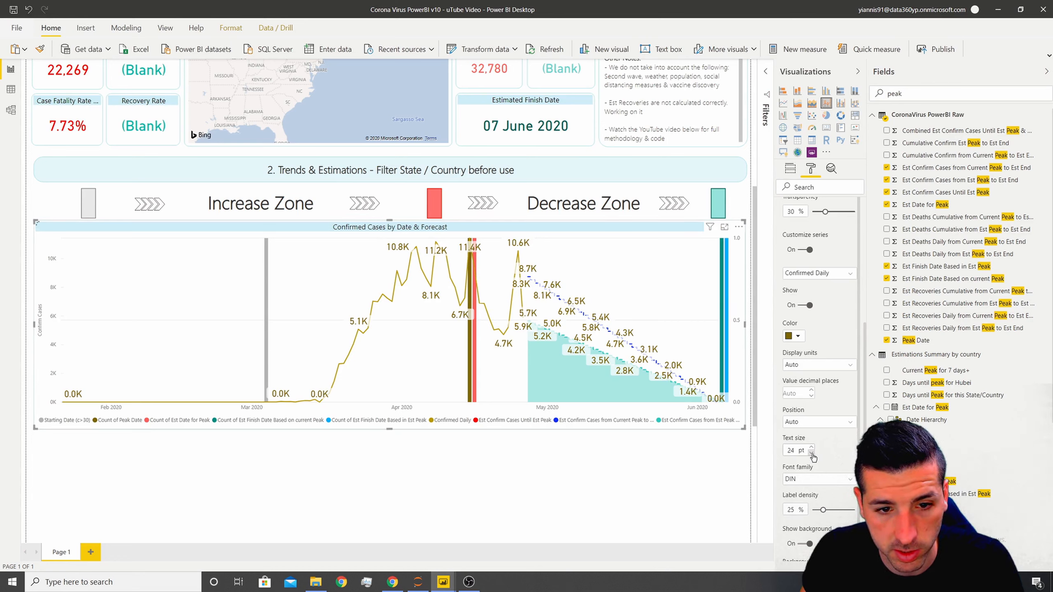
click(811, 453)
click(812, 453)
click(811, 453)
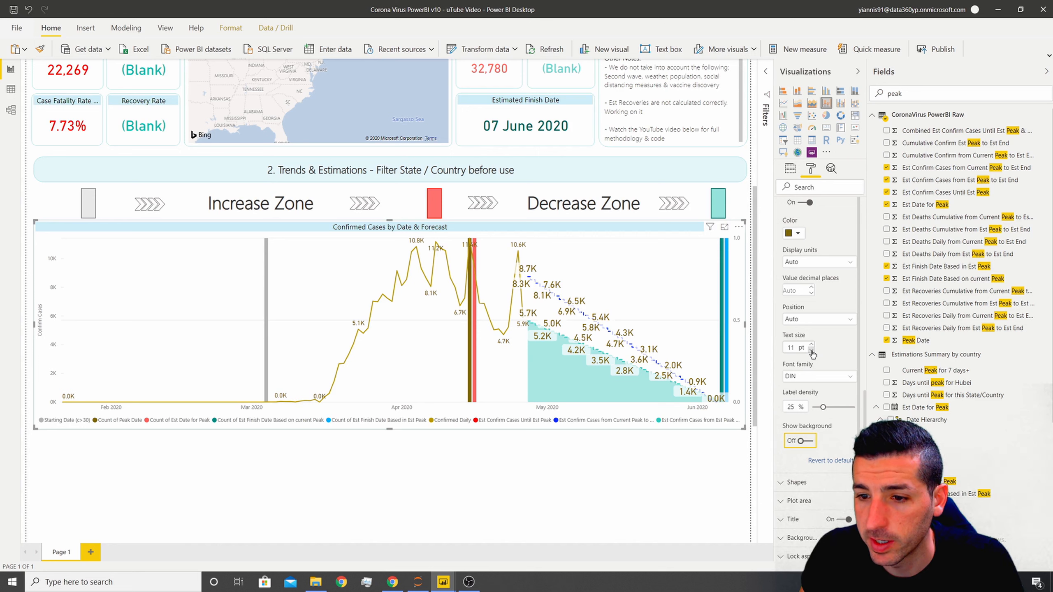
click(811, 345)
click(811, 345)
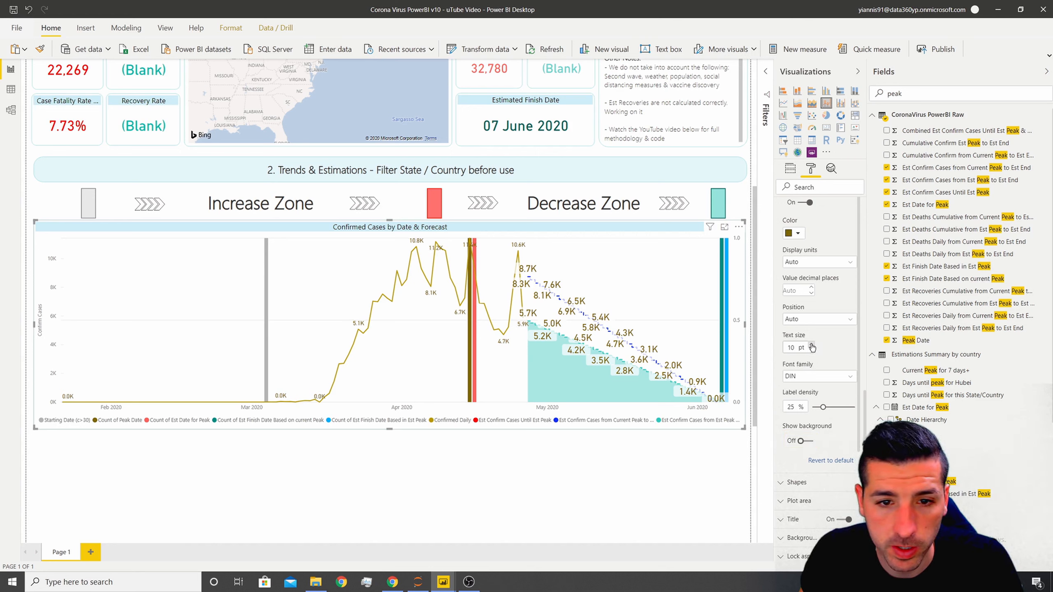
click(811, 345)
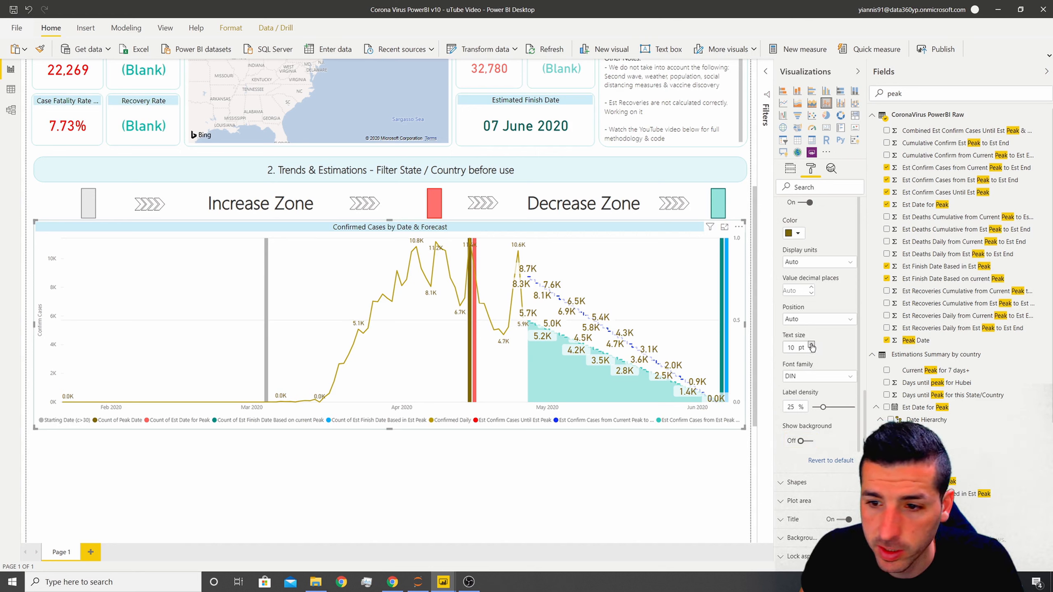
click(803, 442)
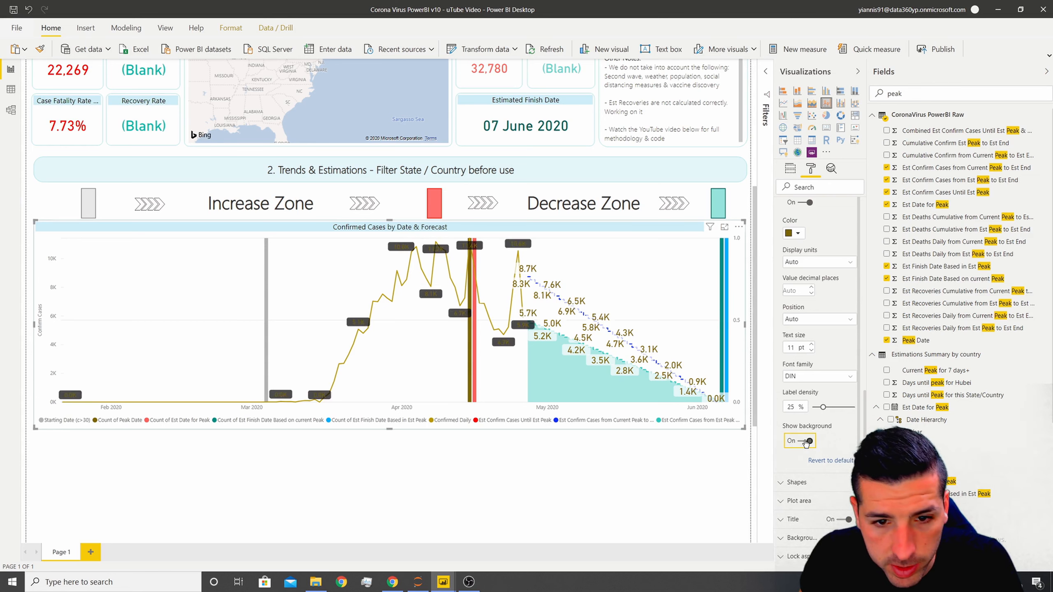
click(805, 441)
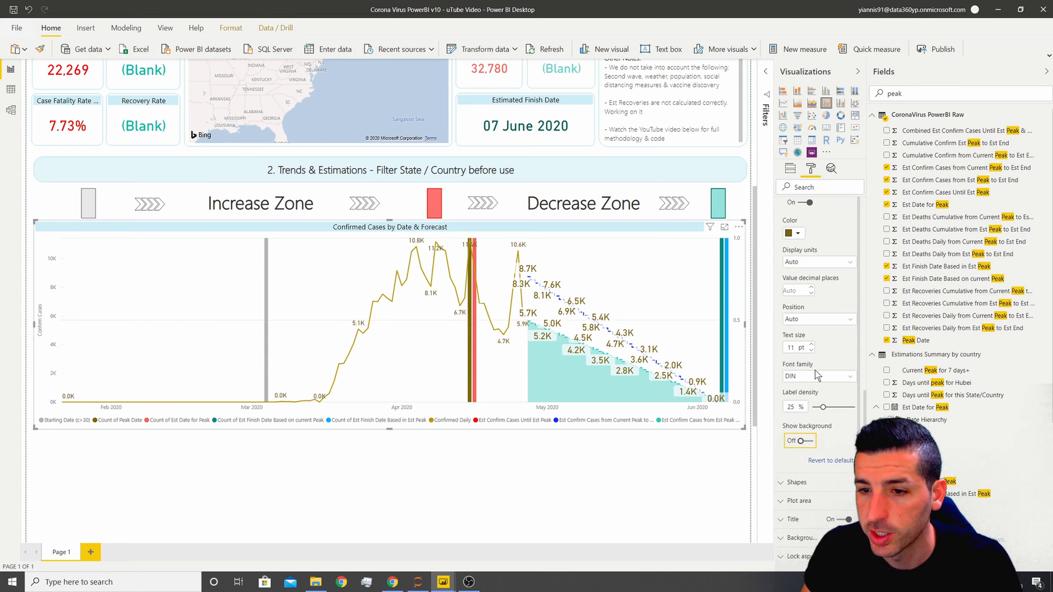
- Apply the recently used blue to the data labels of Est Confirm Cases from Current Peak to Est End
scroll(816, 375, up, 1)
click(823, 223)
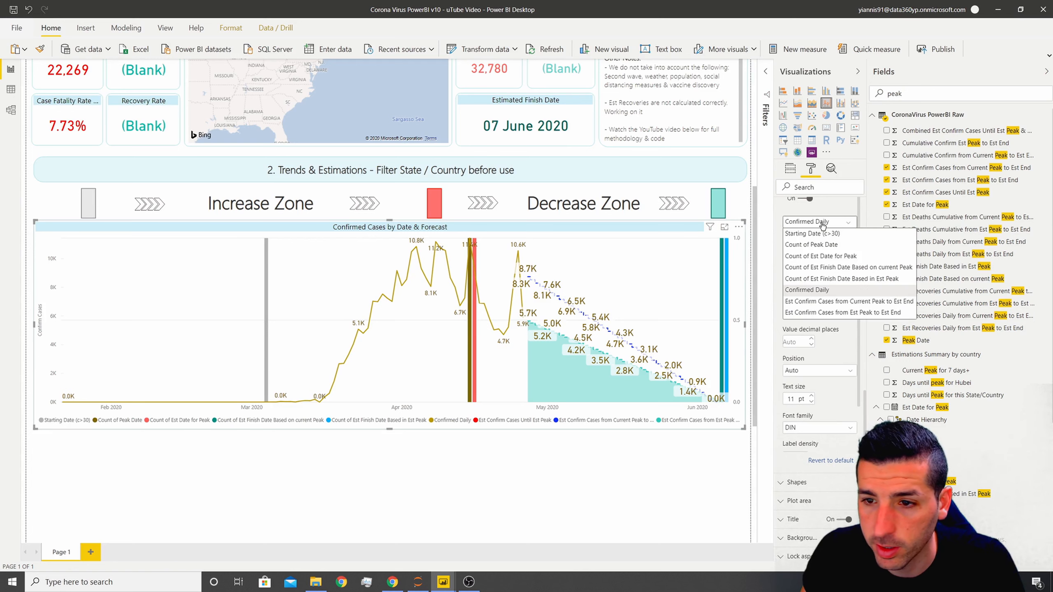
click(822, 301)
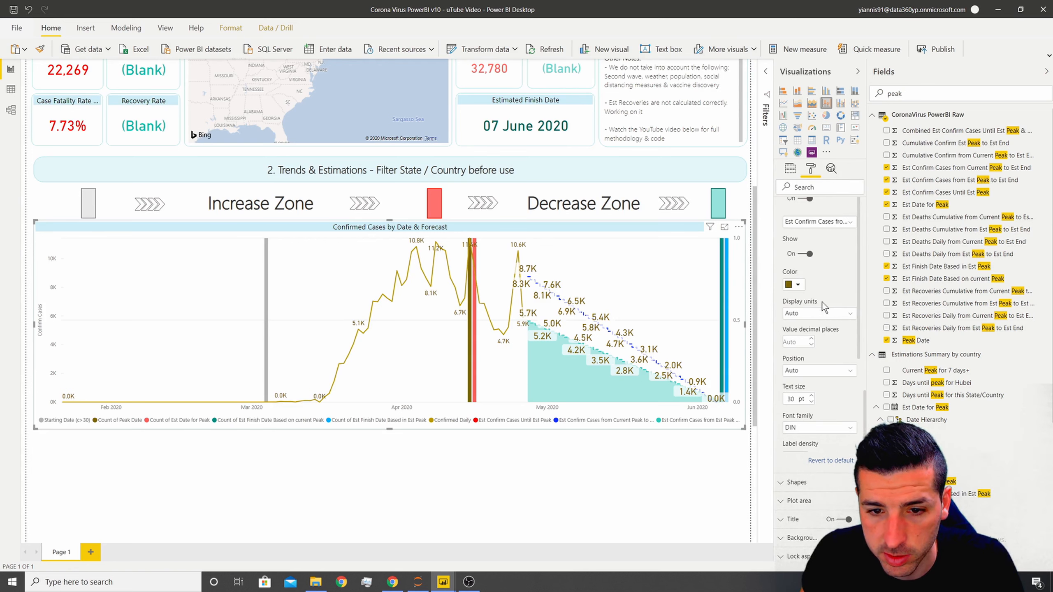
click(798, 285)
scroll(800, 323, down, 2)
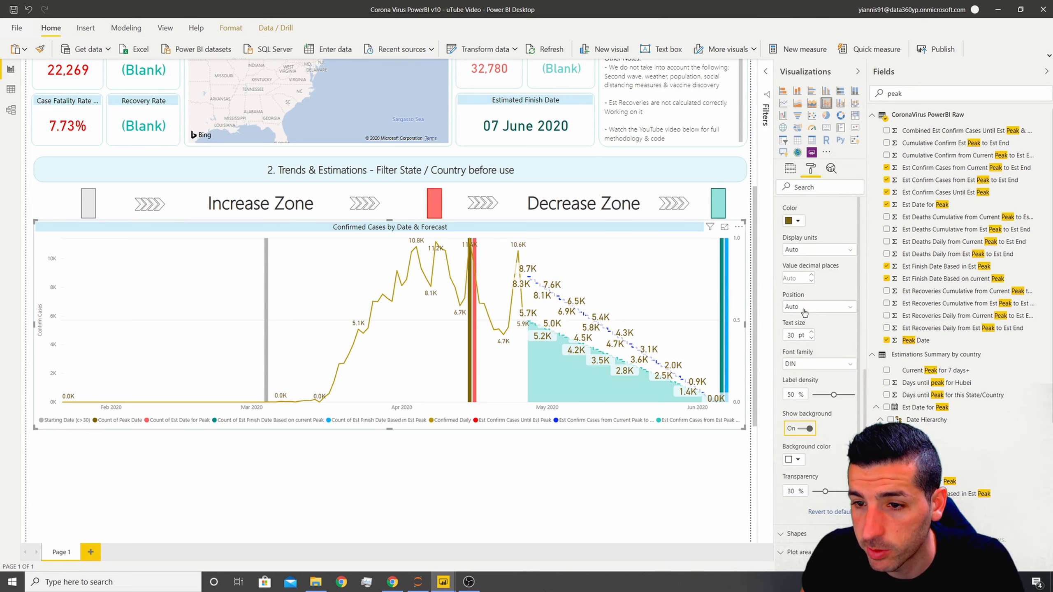
scroll(806, 248, up, 1)
click(798, 273)
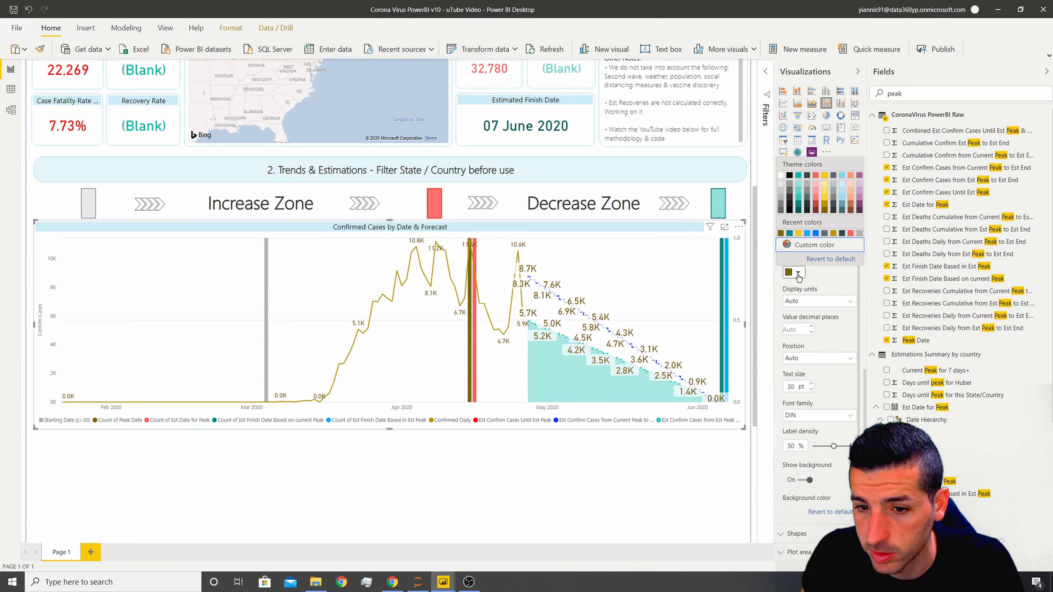
click(790, 235)
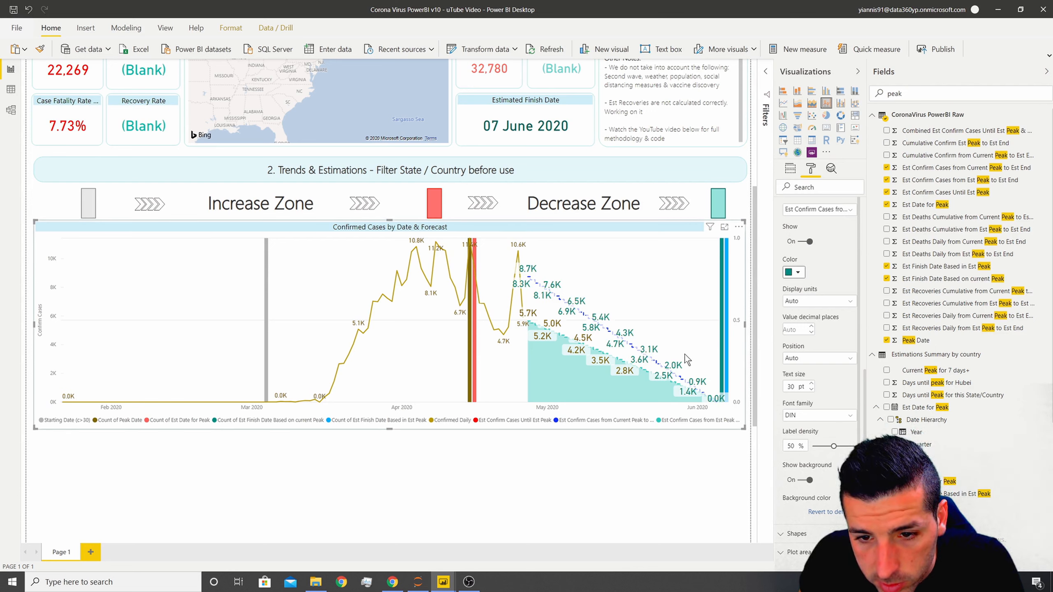
click(799, 273)
click(814, 238)
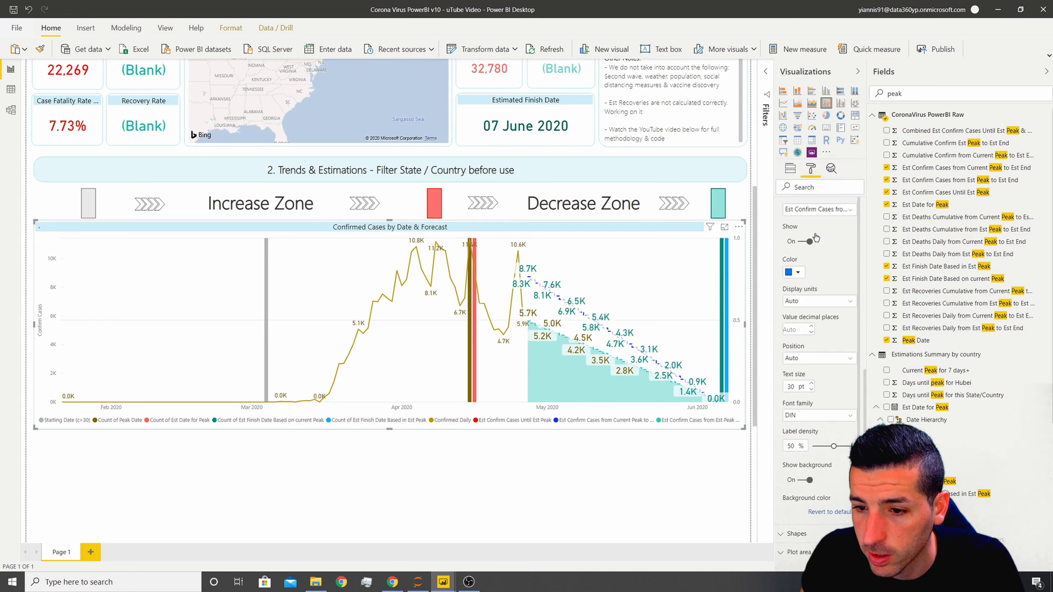
- Set the label density to 16% and text size to 11 pt for Est Confirm Cases from Current Peak to Est End
click(832, 447)
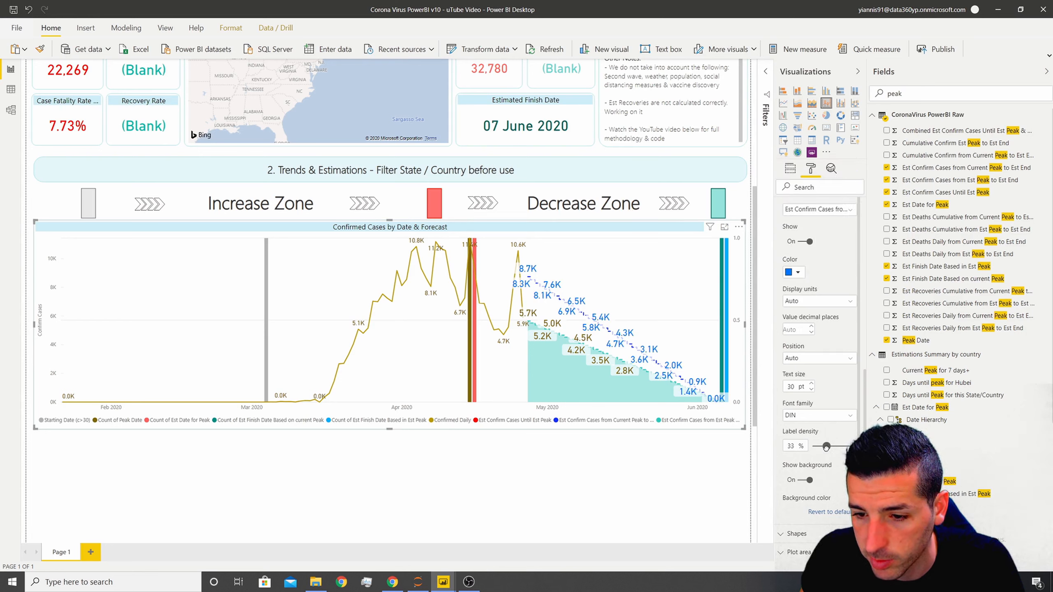
drag(832, 447, 821, 448)
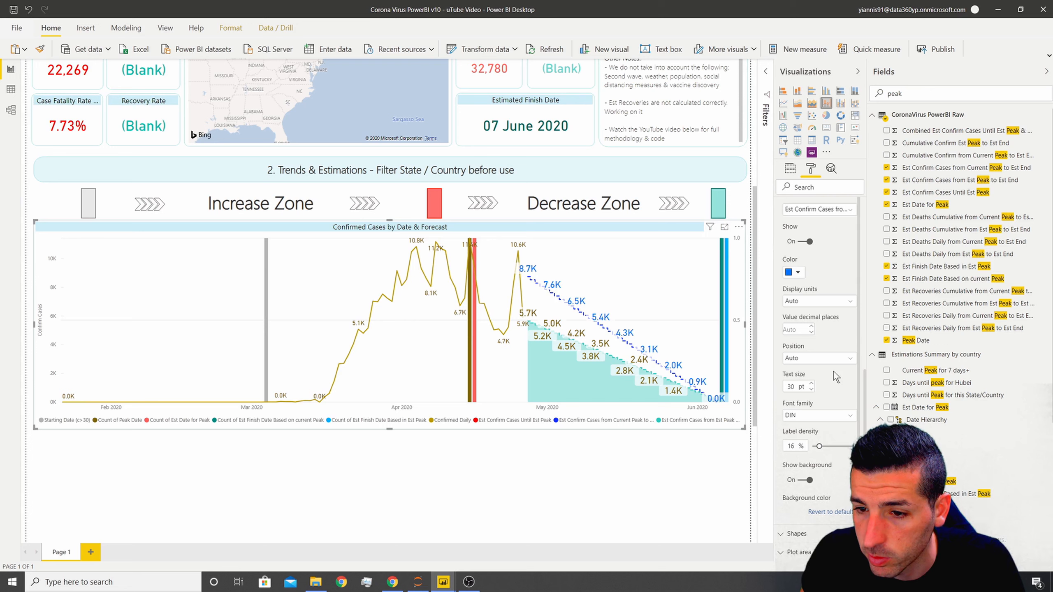
double_click(784, 386)
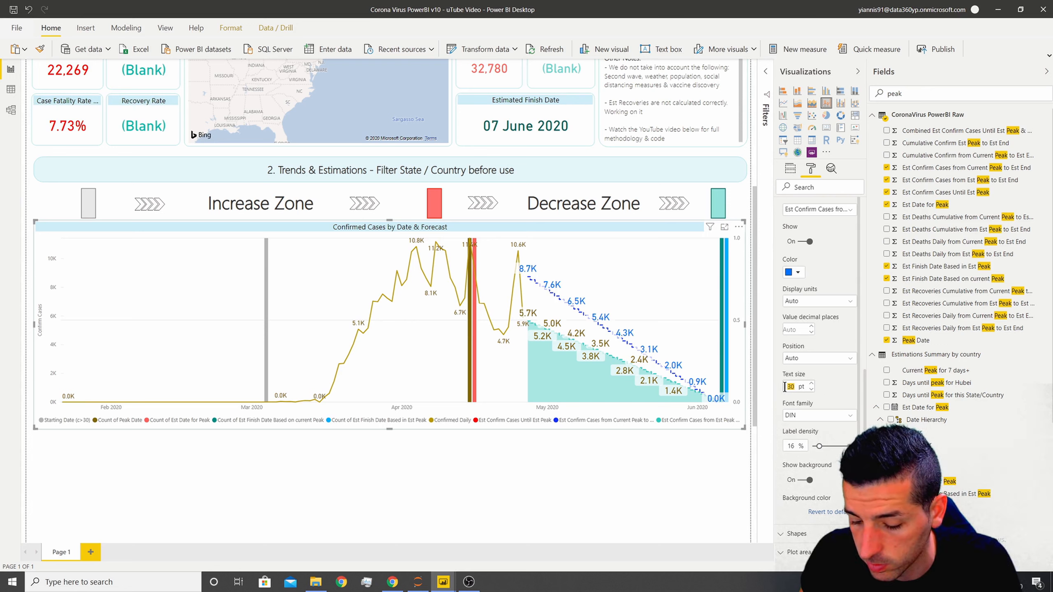
text(11)
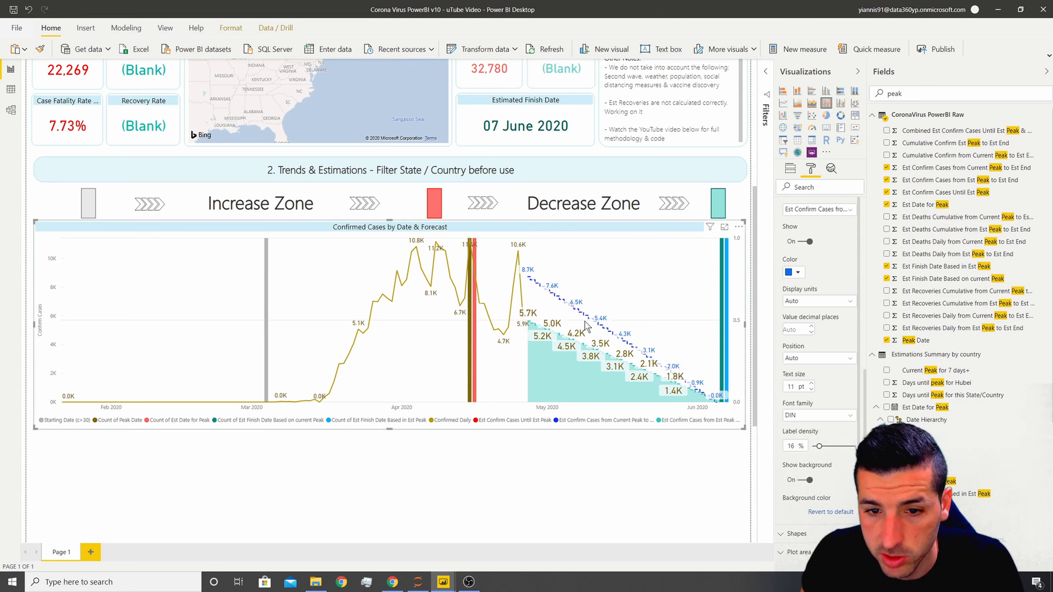
- Apply a dark teal theme color and 11 pt text size to the data labels of Est Confirm Cases from Est Peak to Est End
click(829, 209)
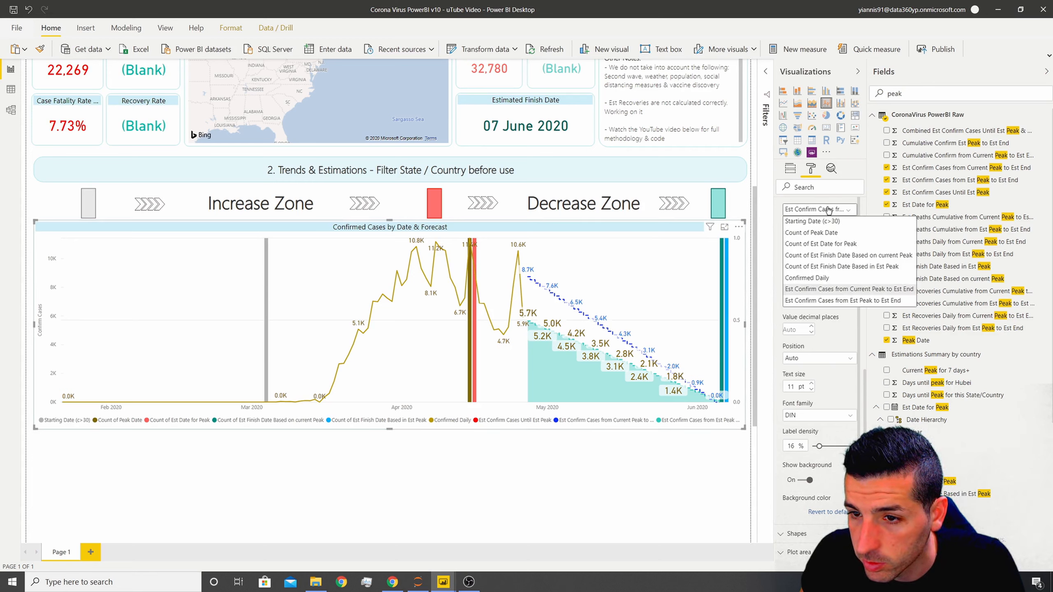
click(835, 294)
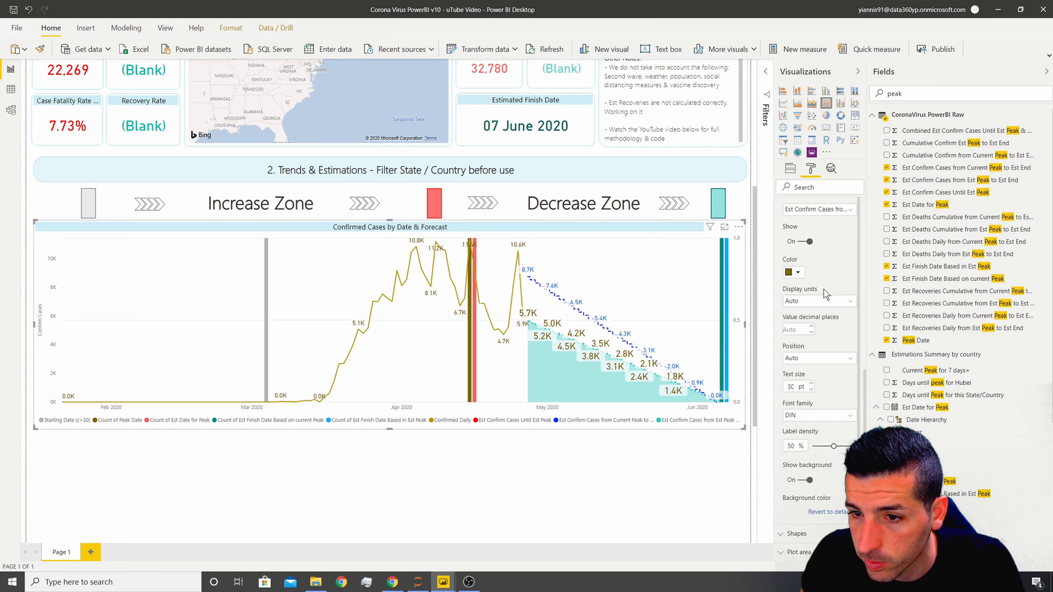
click(798, 274)
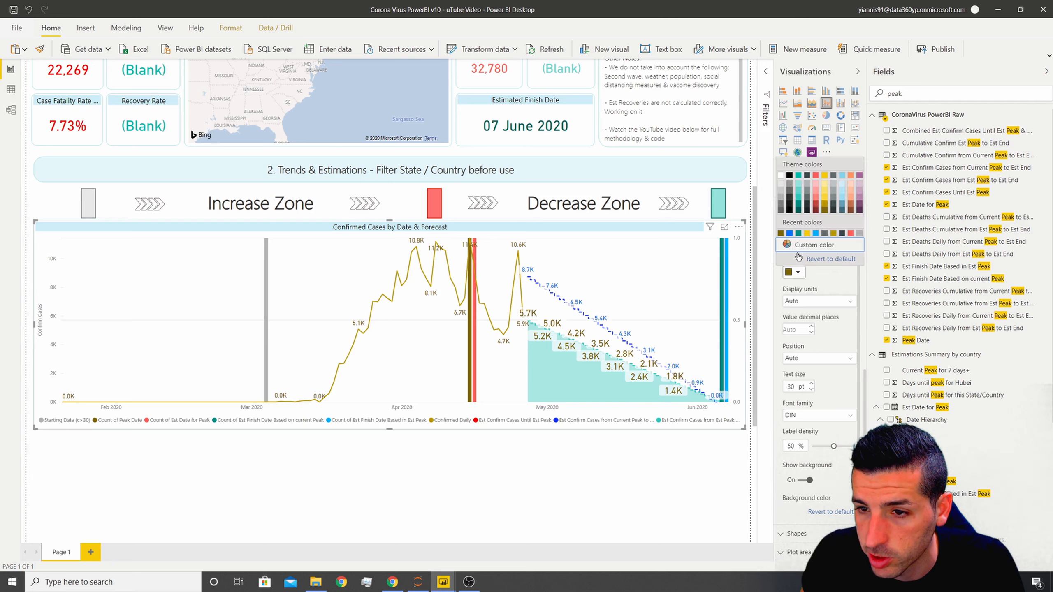
click(799, 207)
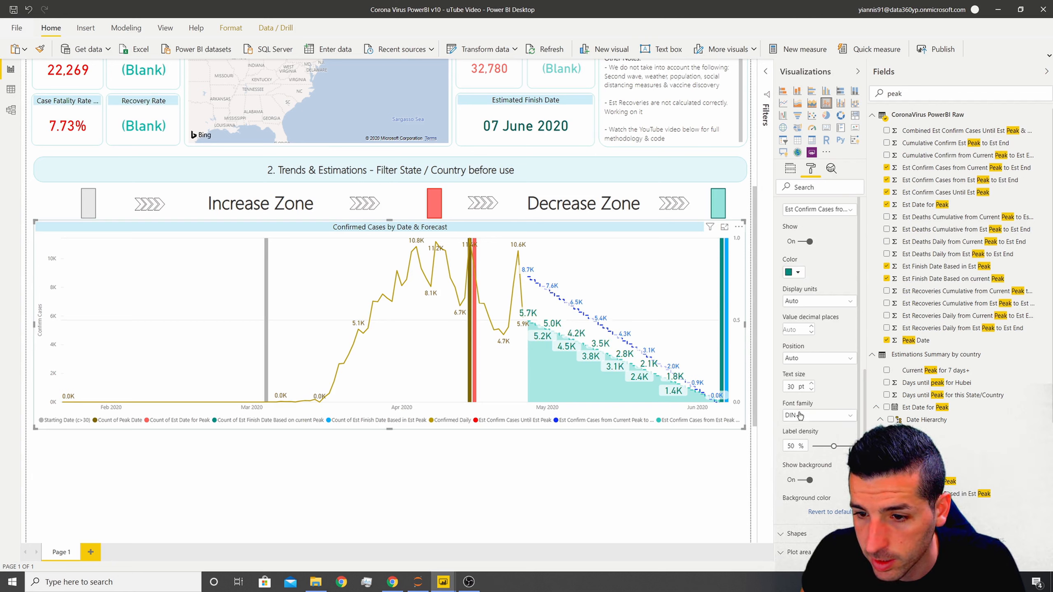
click(783, 388)
text(11)
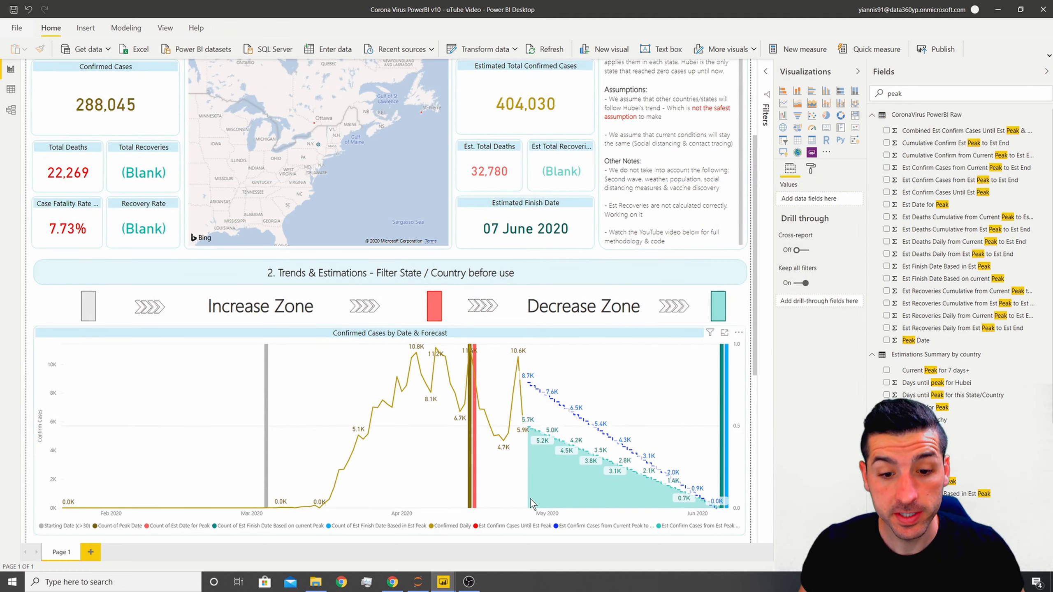
- Copy the Estimated Finish Date card to just below the chart, aligned with its left edge, and shrink the copy's height and width slightly
scroll(529, 499, down, 1)
scroll(530, 500, down, 1)
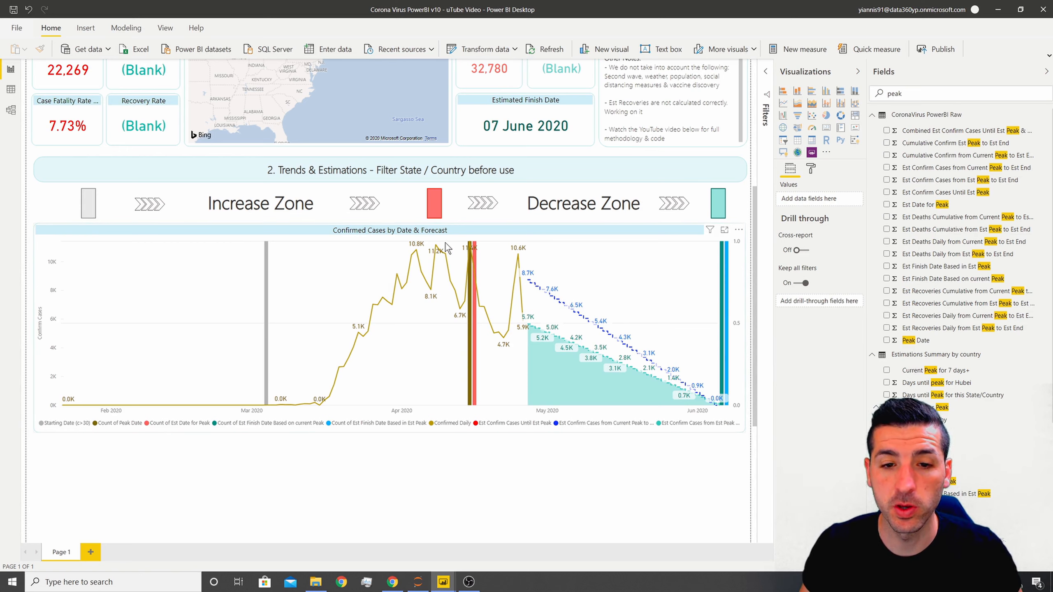
scroll(586, 364, up, 2)
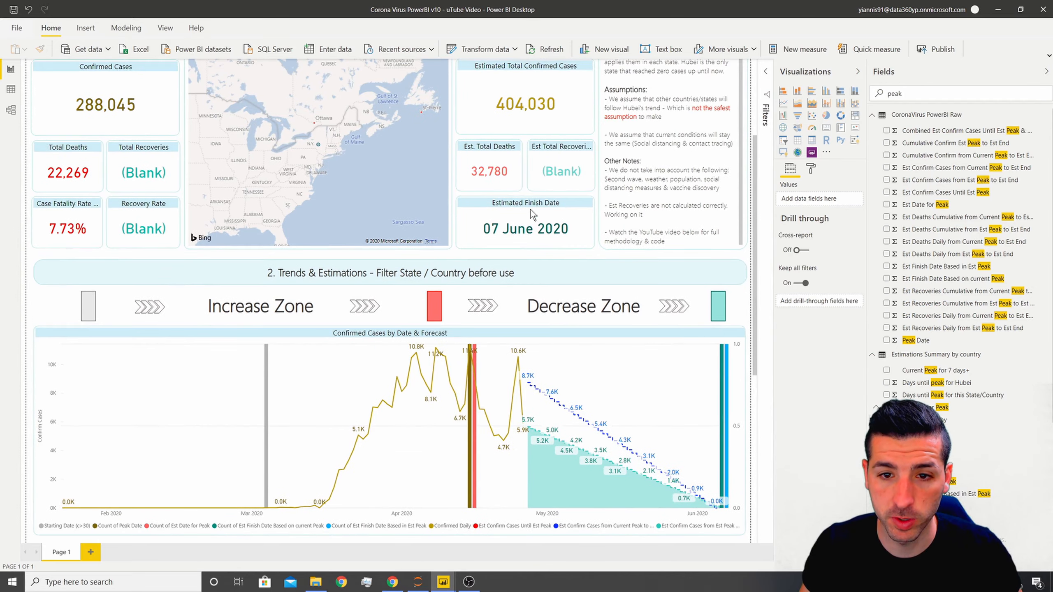
click(532, 210)
scroll(548, 256, down, 4)
scroll(501, 127, up, 2)
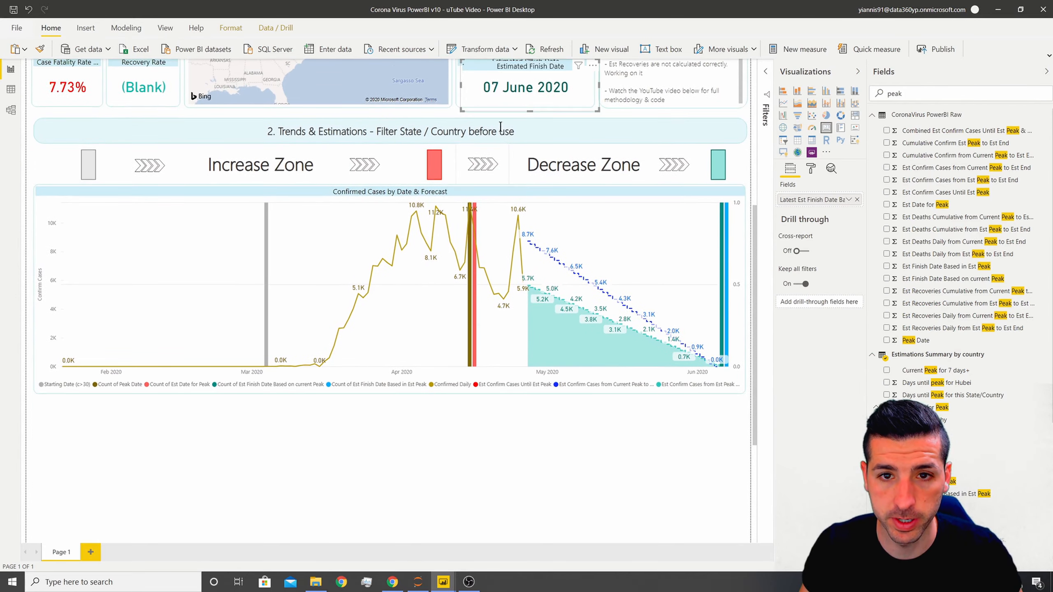
drag(501, 117, 74, 461)
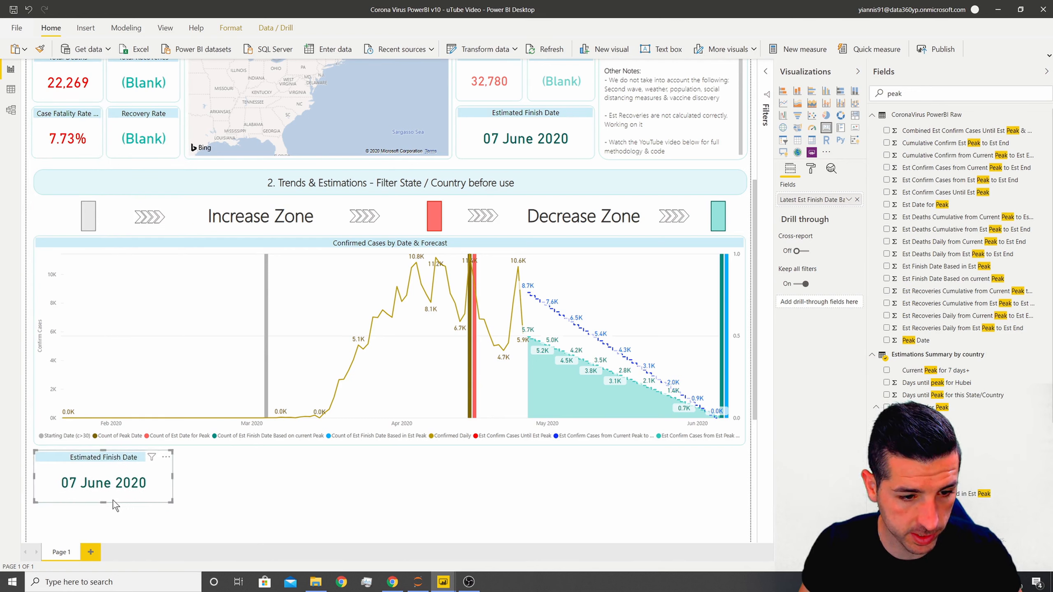
drag(104, 499, 105, 487)
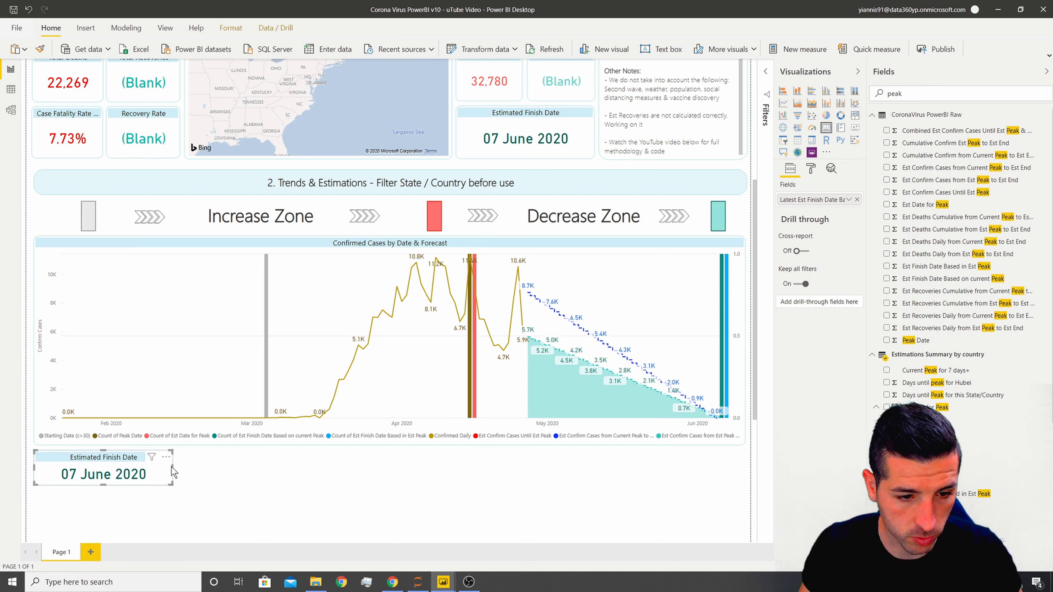
drag(173, 467, 168, 469)
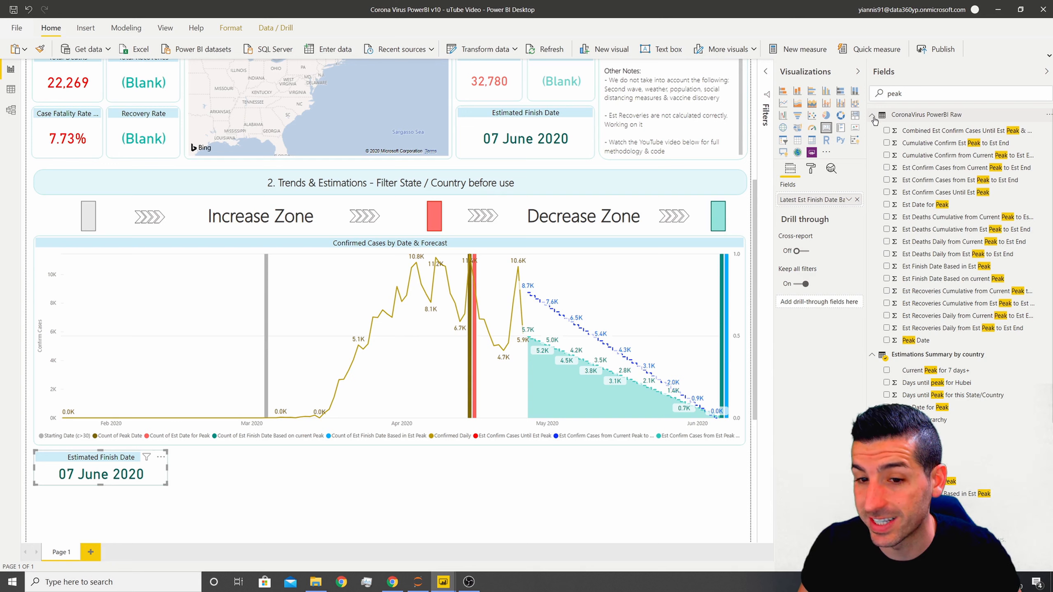
- Replace the copied card's field with Starting Date (c30) from Estimations Summary by country, summarized as Latest
click(857, 200)
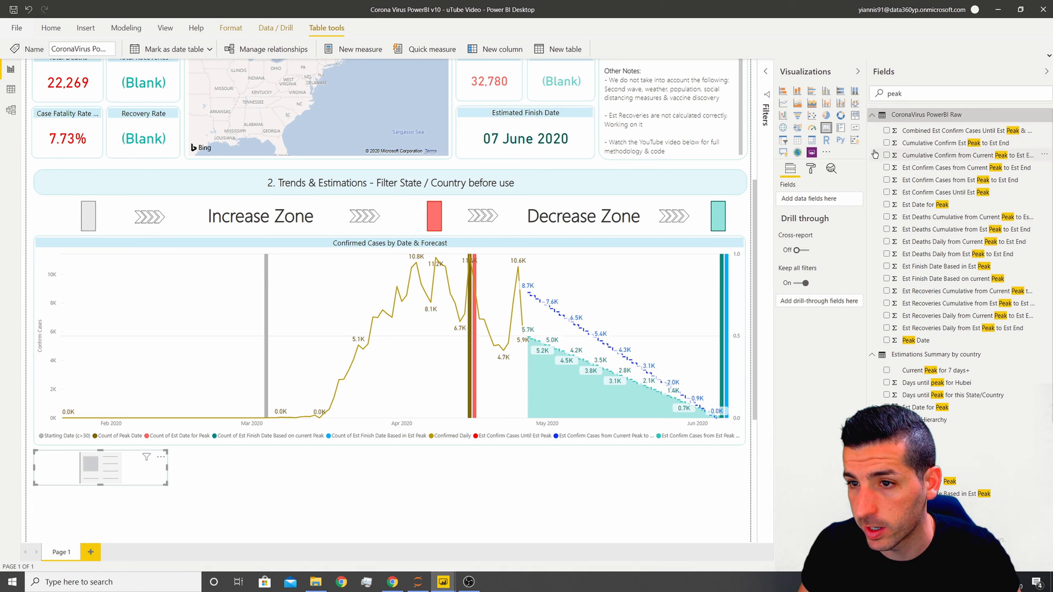
click(882, 98)
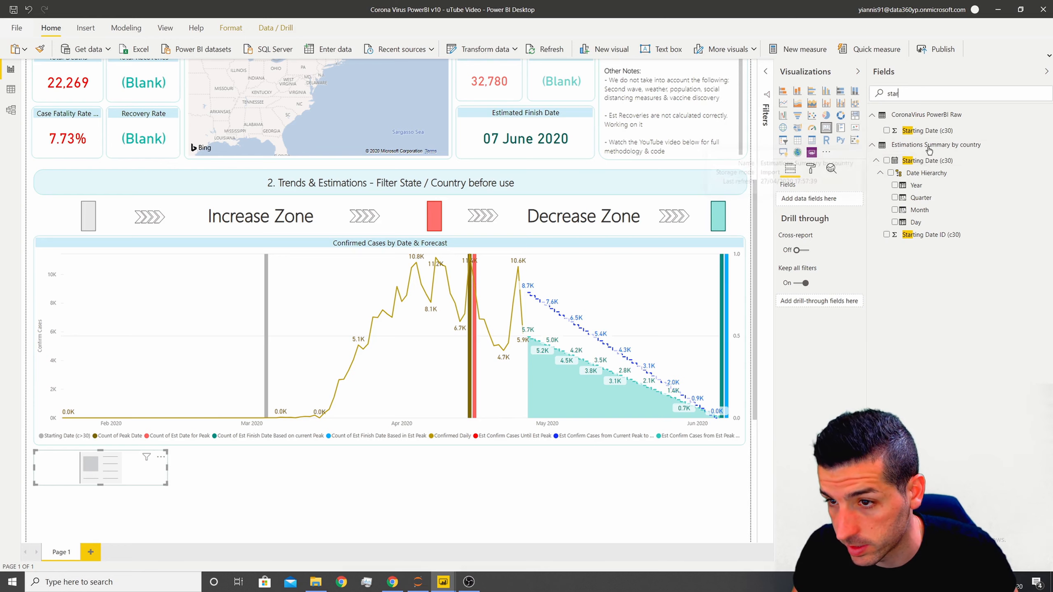
drag(836, 207, 820, 206)
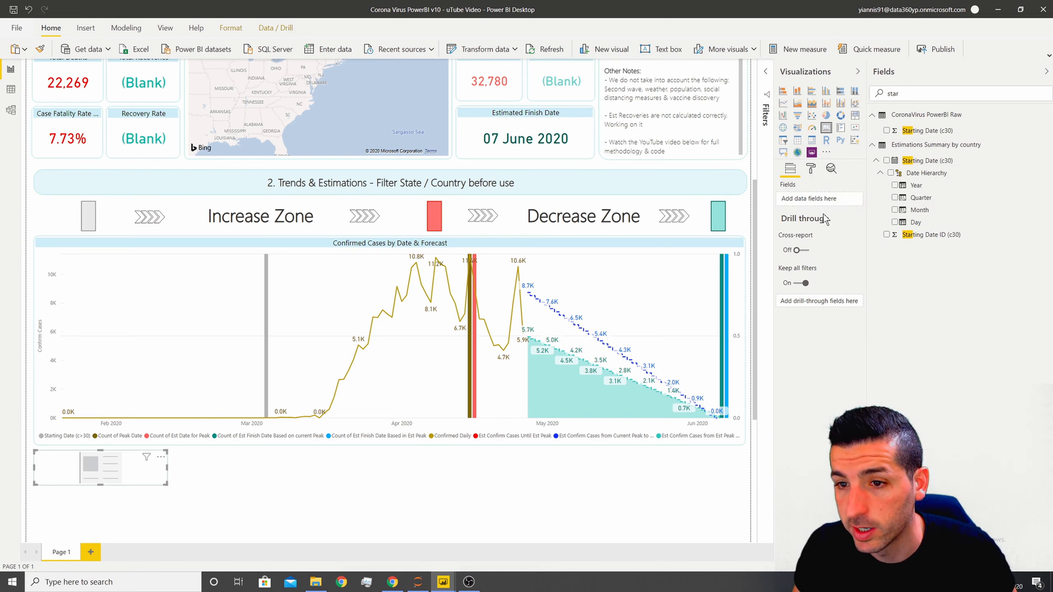
drag(915, 162, 814, 202)
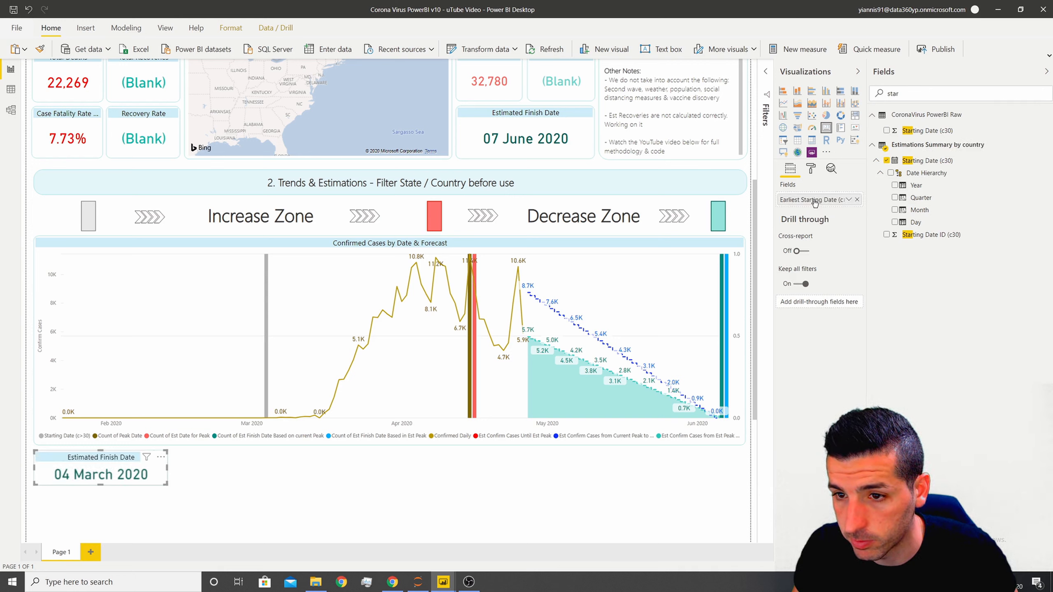
click(848, 200)
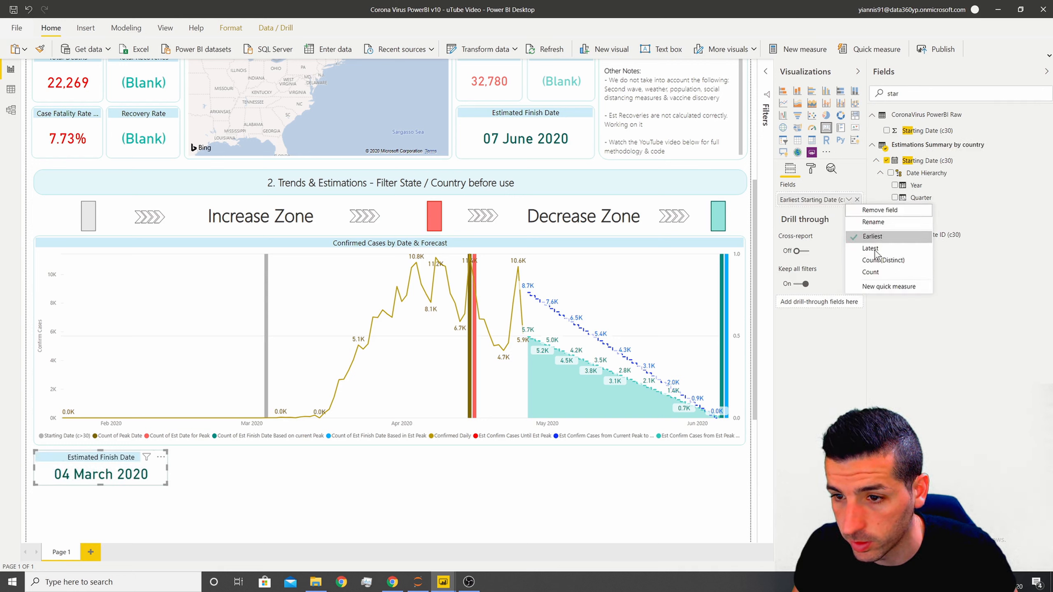
click(869, 248)
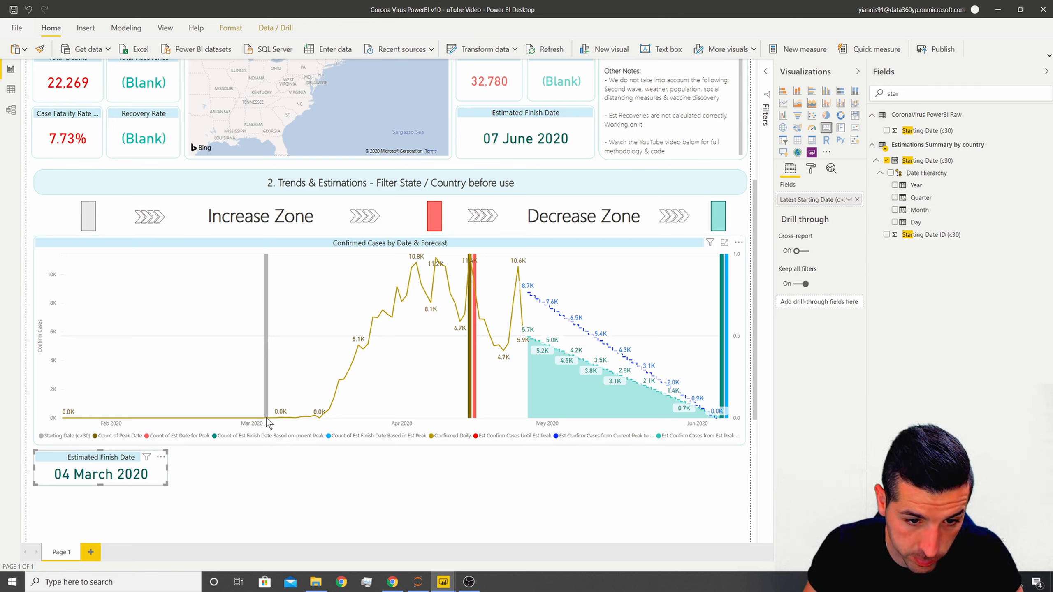
mouse_move(267, 419)
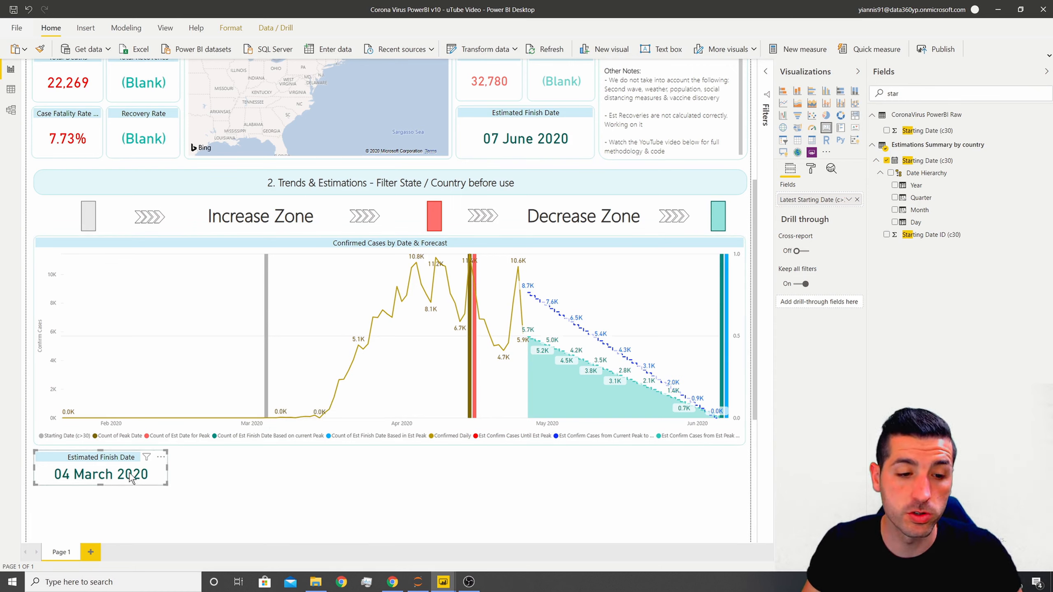
- Reduce the copied card's data label text size and change its color to dark grey
click(811, 169)
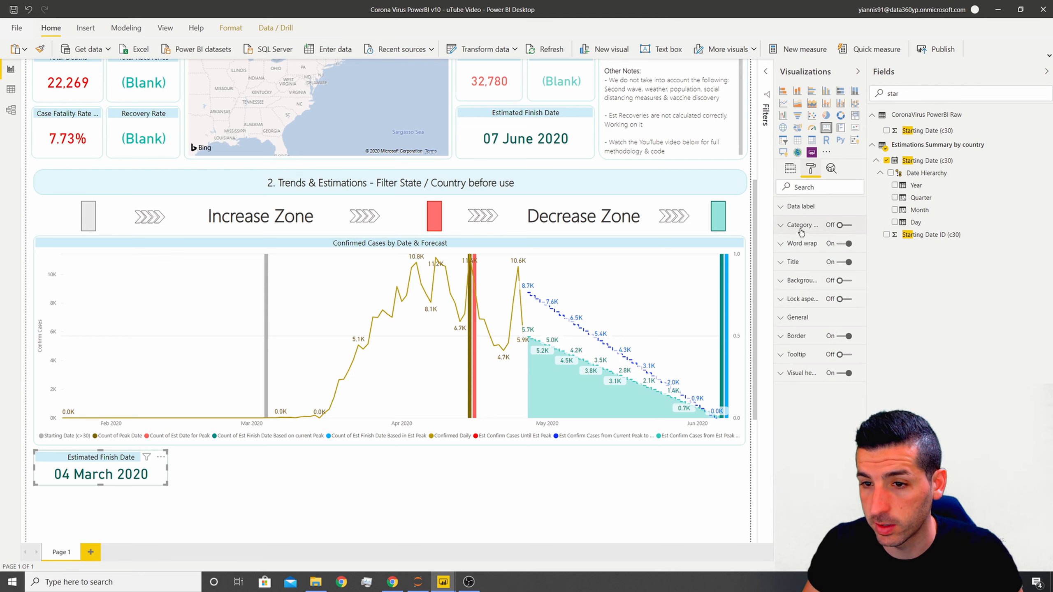
click(798, 207)
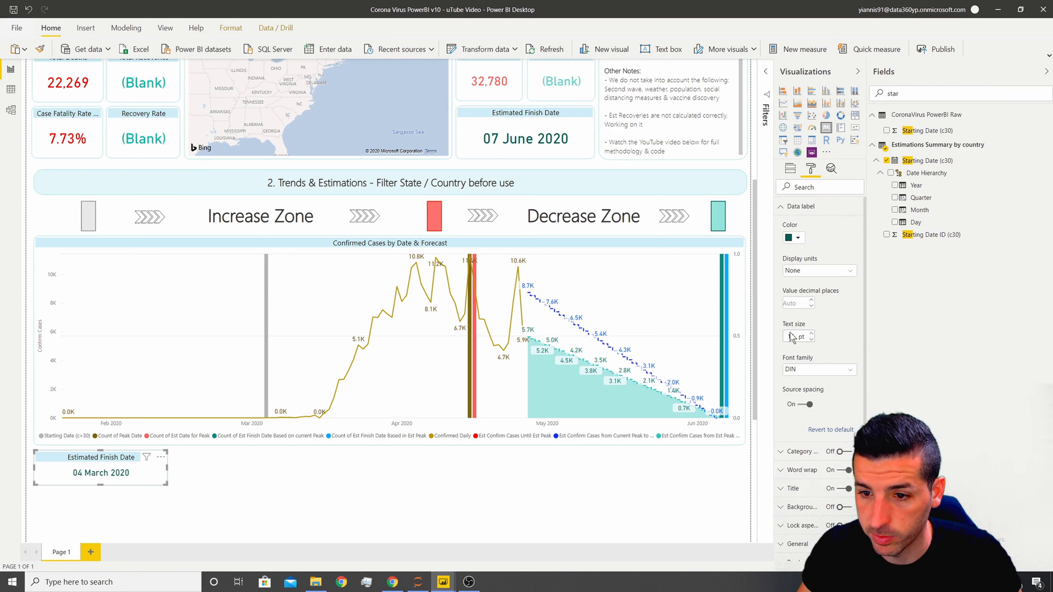
click(798, 240)
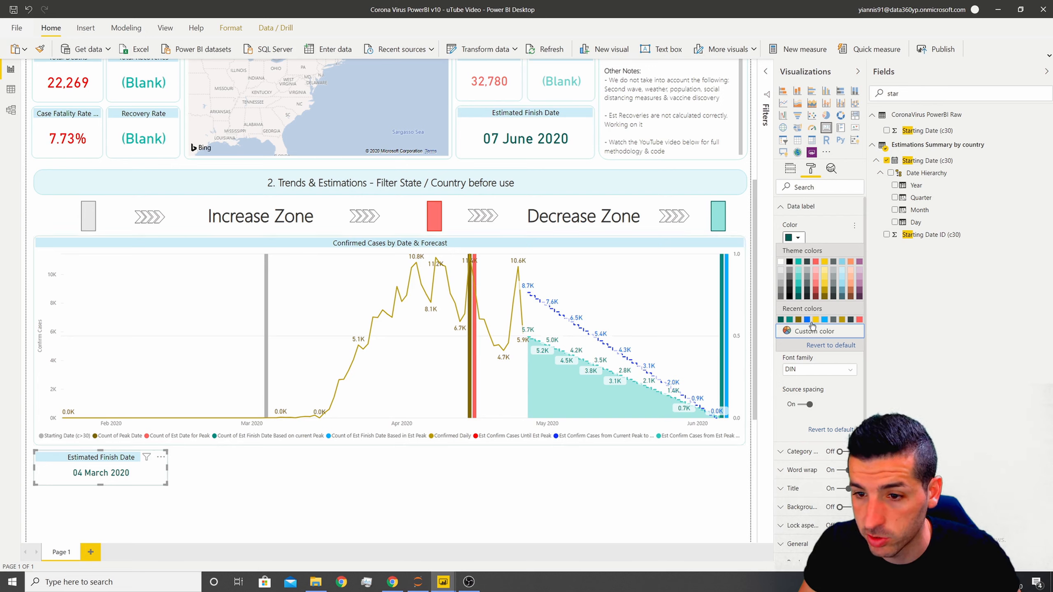
click(781, 292)
click(247, 504)
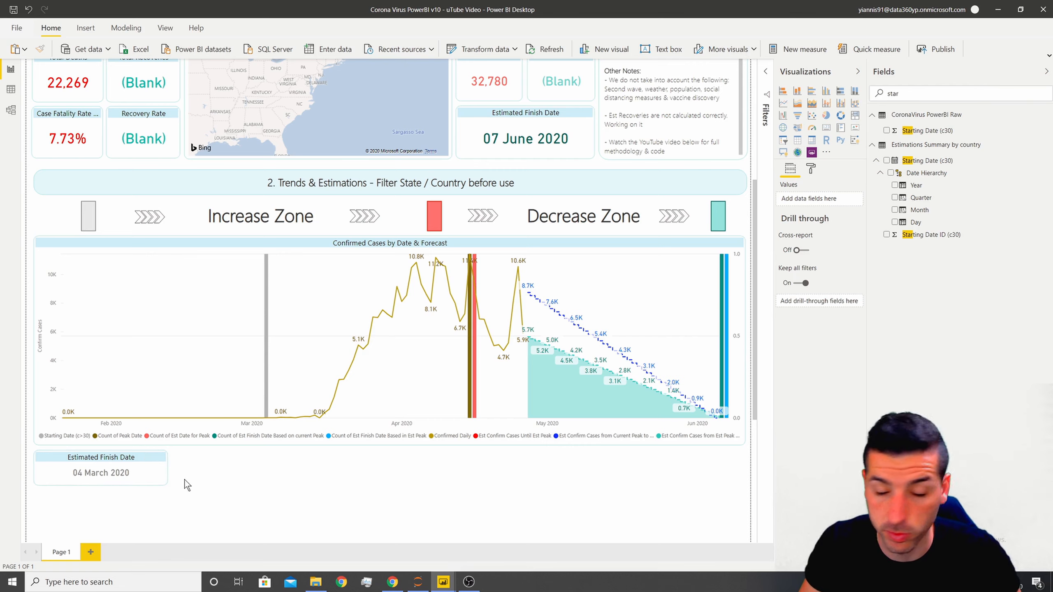
- Set the copied card's width to 290 and height to 82
click(105, 470)
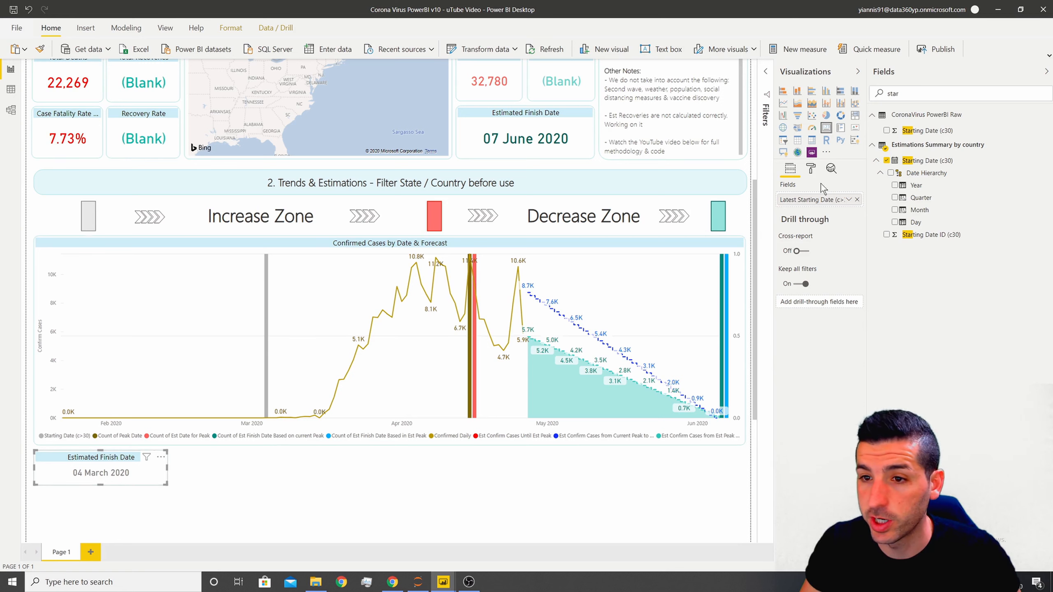
click(811, 169)
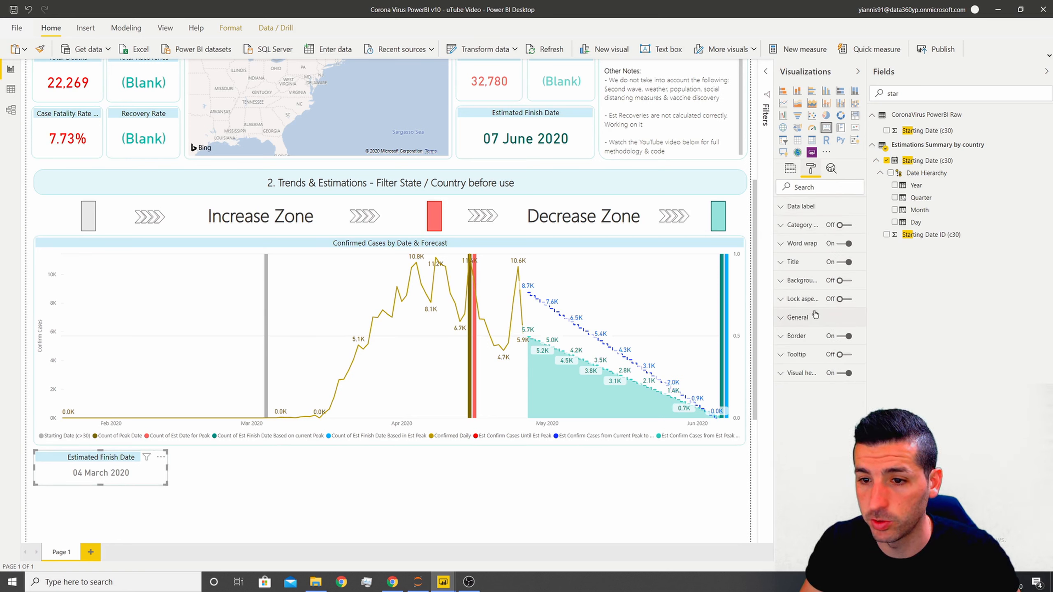
click(815, 315)
drag(811, 415, 779, 415)
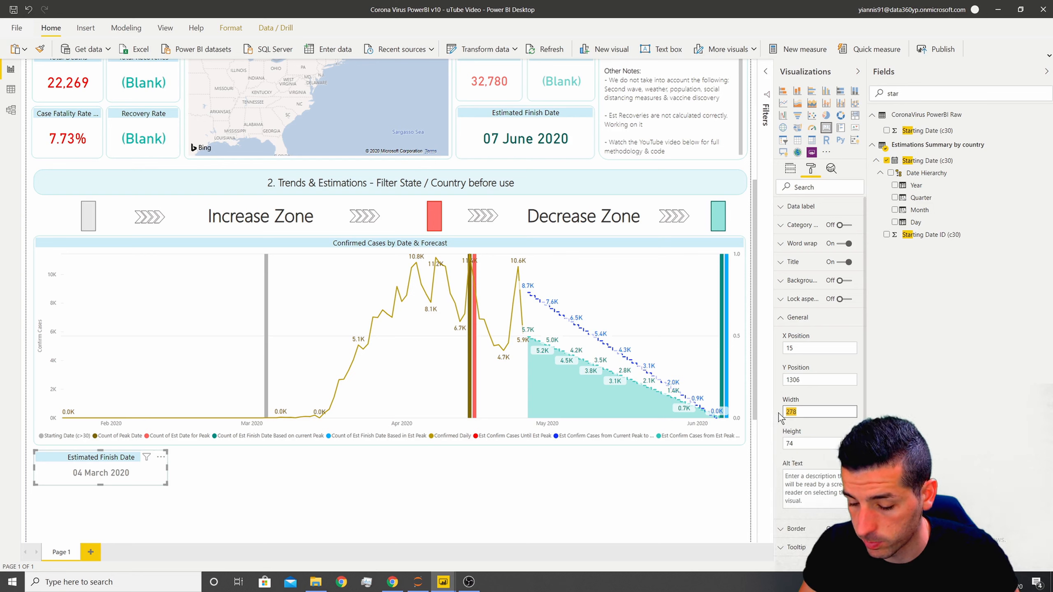
text(290)
key(Return)
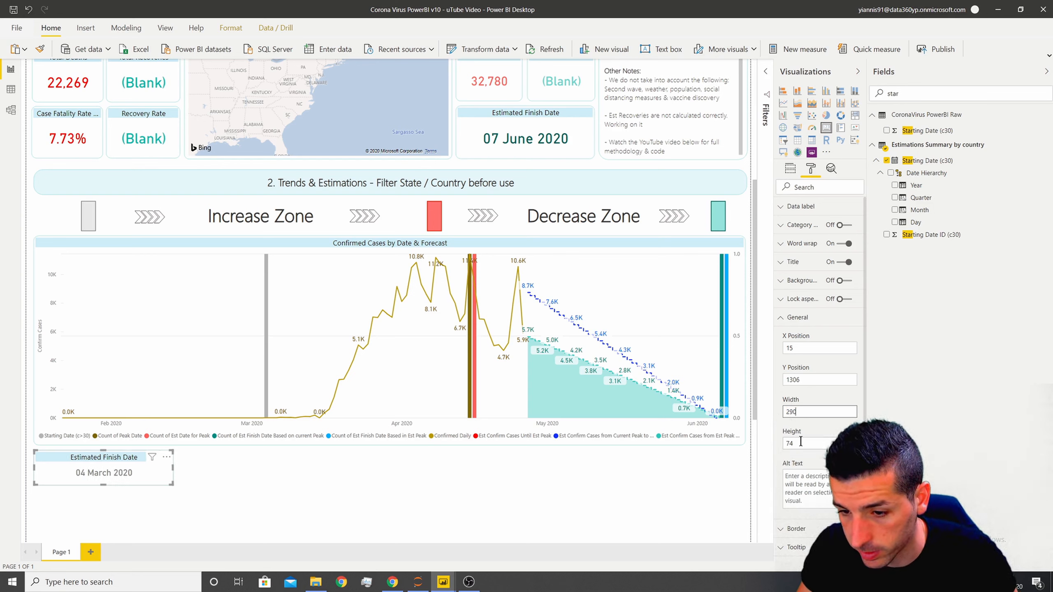
drag(800, 442, 773, 446)
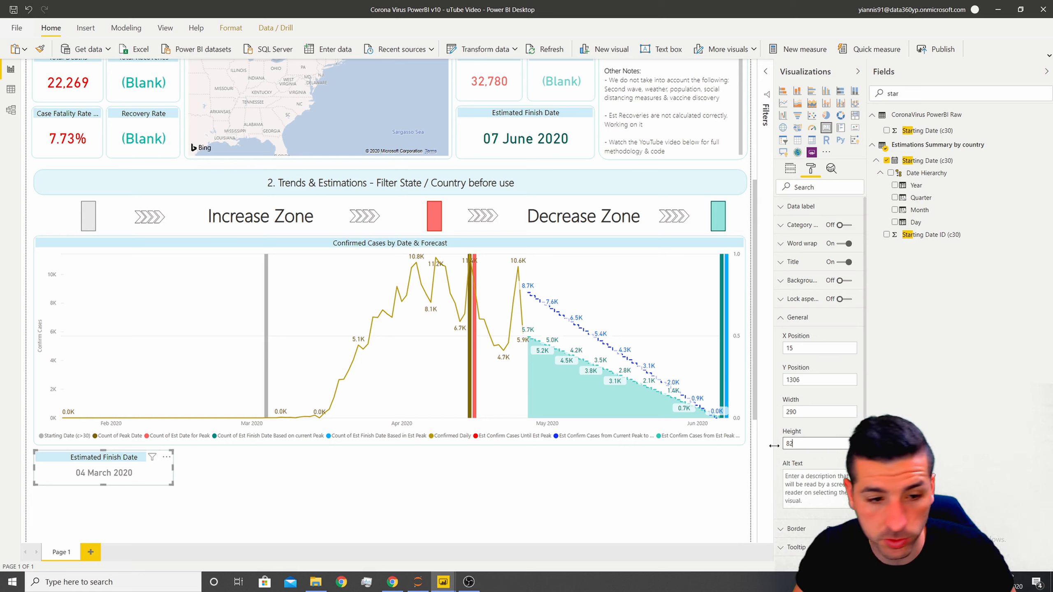
text(82)
key(Return)
click(309, 487)
- Duplicate the starting date card four times in a row beneath the chart, and widen the chart slightly to match the row
click(106, 457)
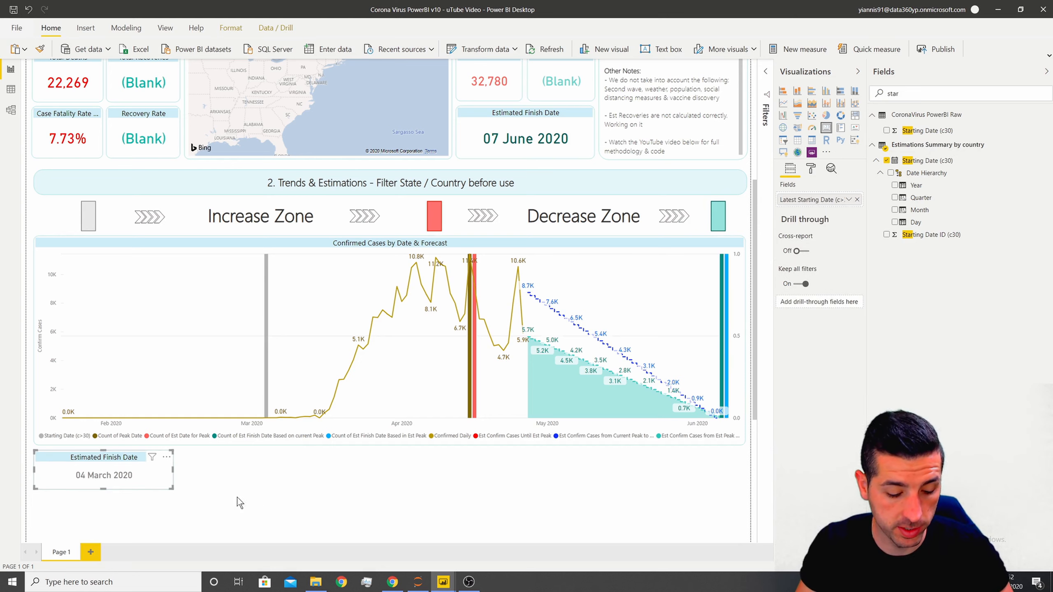
key(ctrl+c)
click(308, 501)
key(ctrl+v)
drag(81, 453, 225, 454)
key(ctrl+v)
drag(137, 462, 389, 460)
key(ctrl+v)
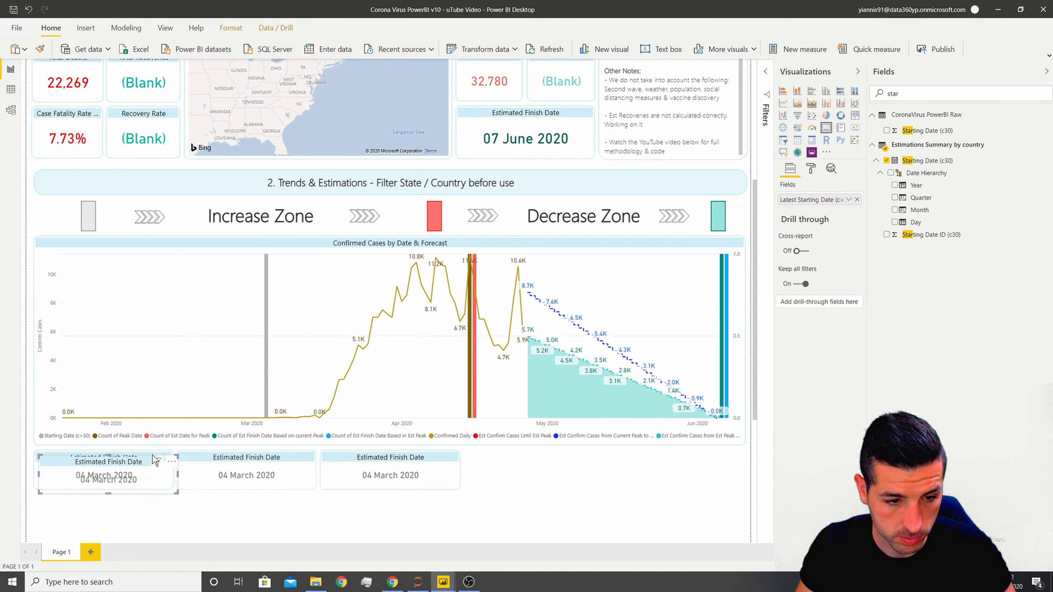
drag(153, 454, 543, 461)
click(146, 461)
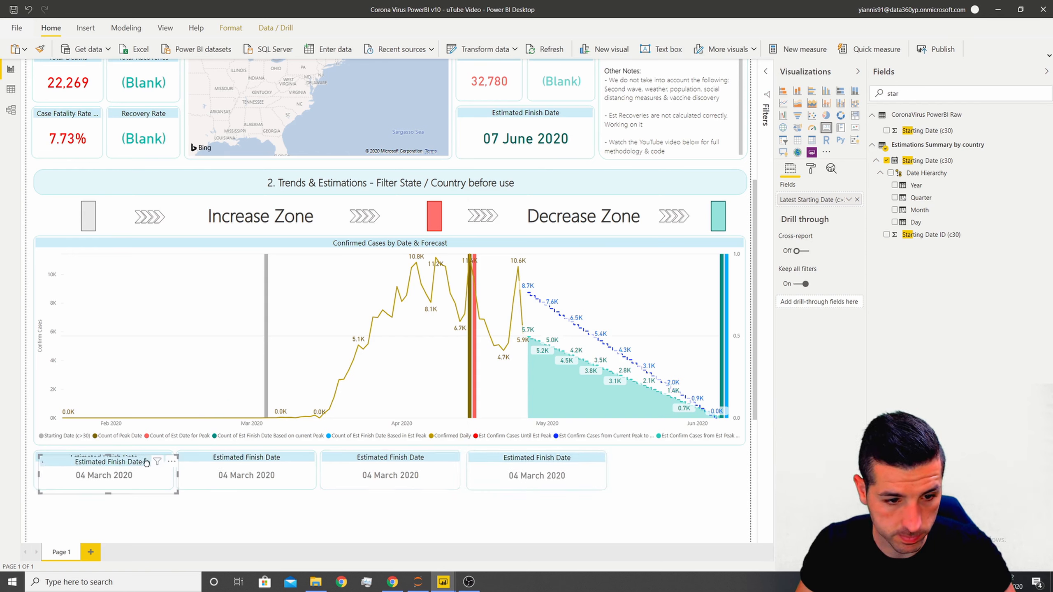
drag(146, 461, 658, 459)
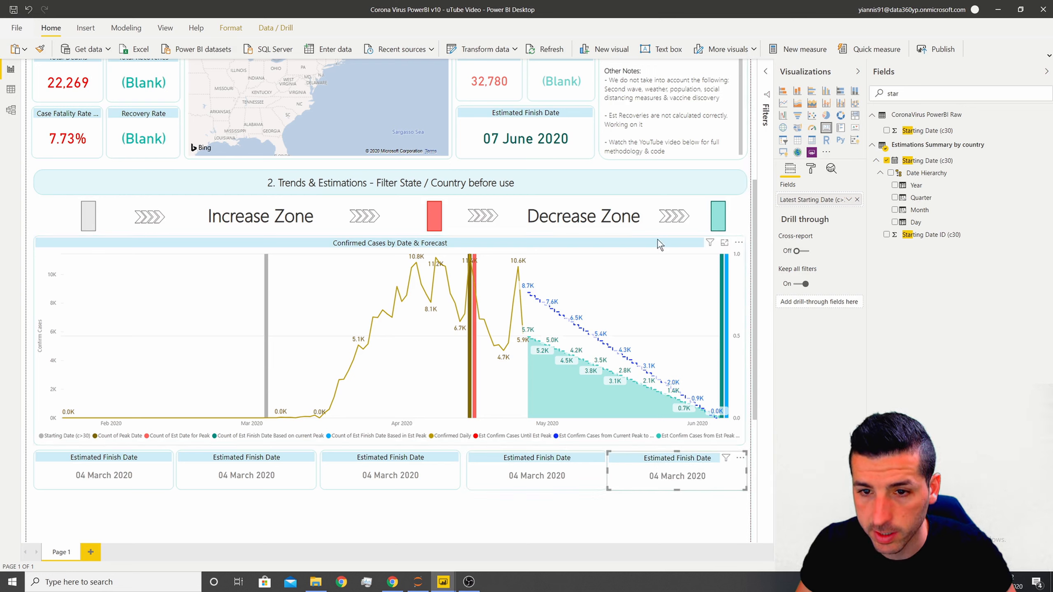
click(636, 243)
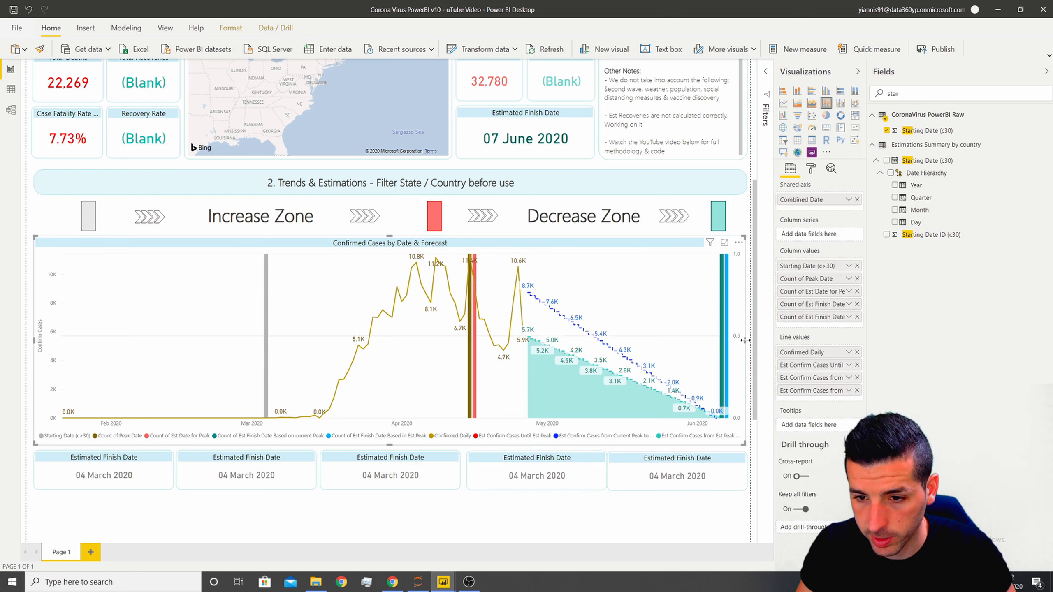
drag(746, 343, 747, 351)
- Replace the second card's field with Peak Date from Estimations Summary by country, summarized as Latest
click(259, 459)
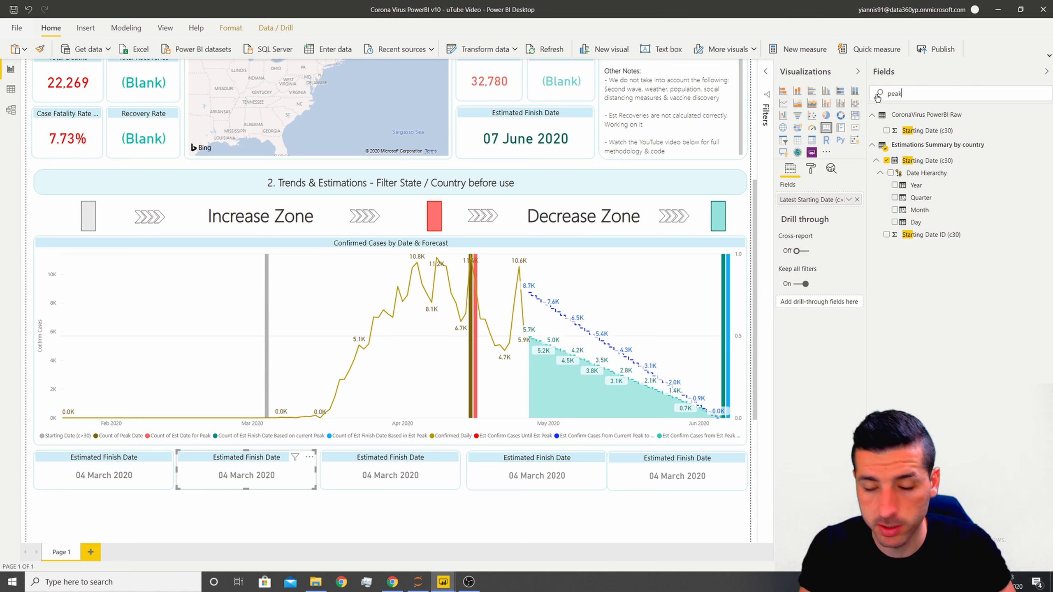
scroll(953, 382, down, 3)
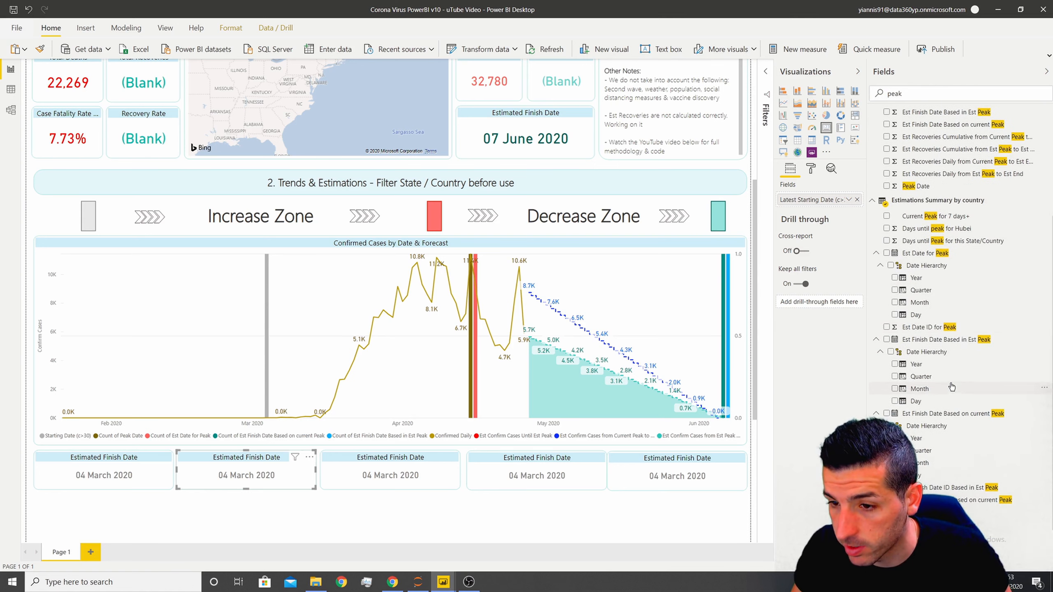
scroll(927, 469, down, 3)
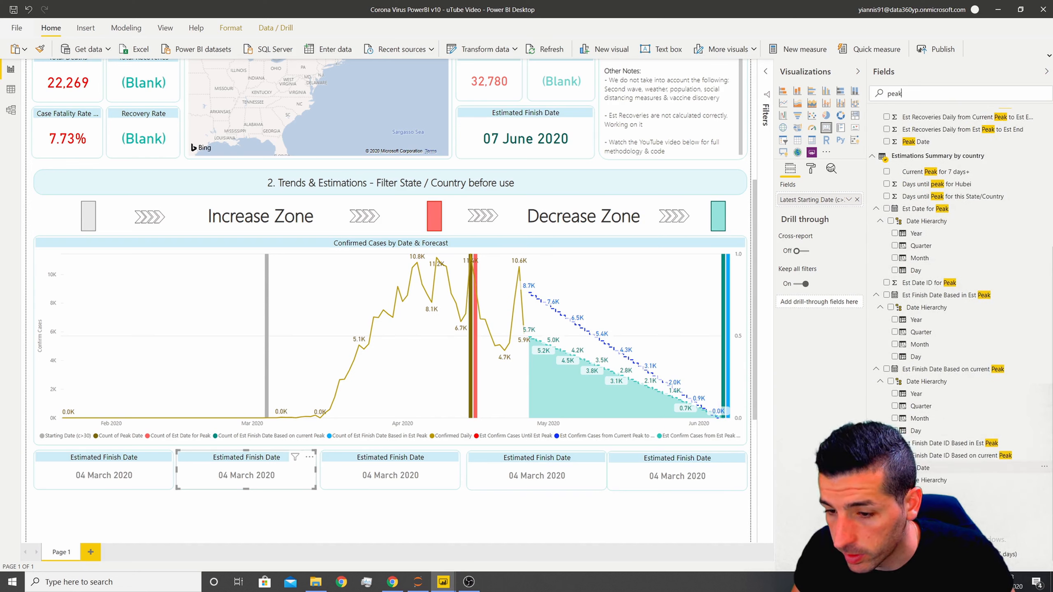
click(856, 200)
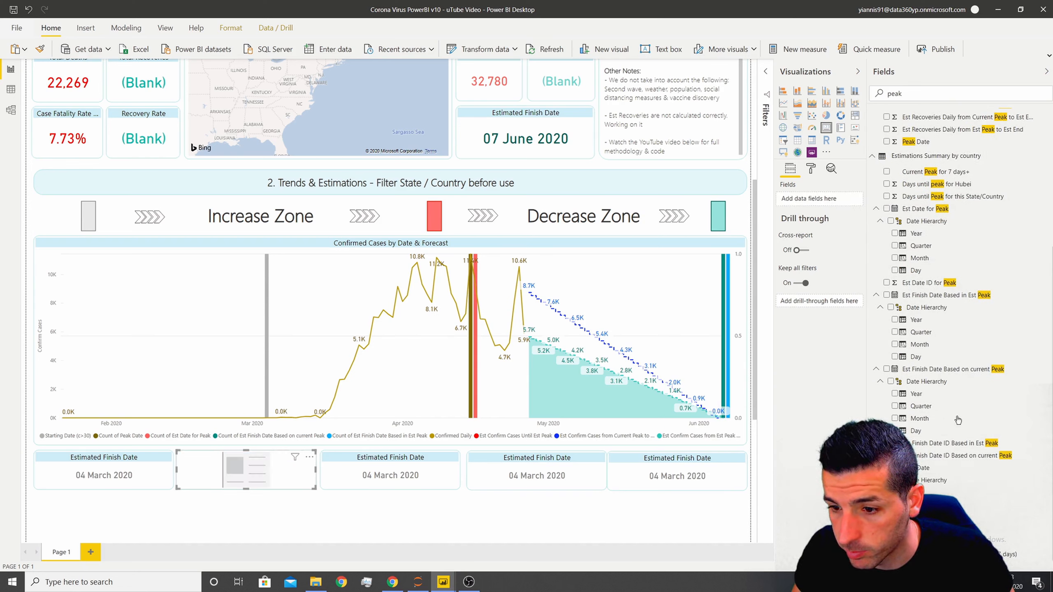
drag(919, 469, 817, 202)
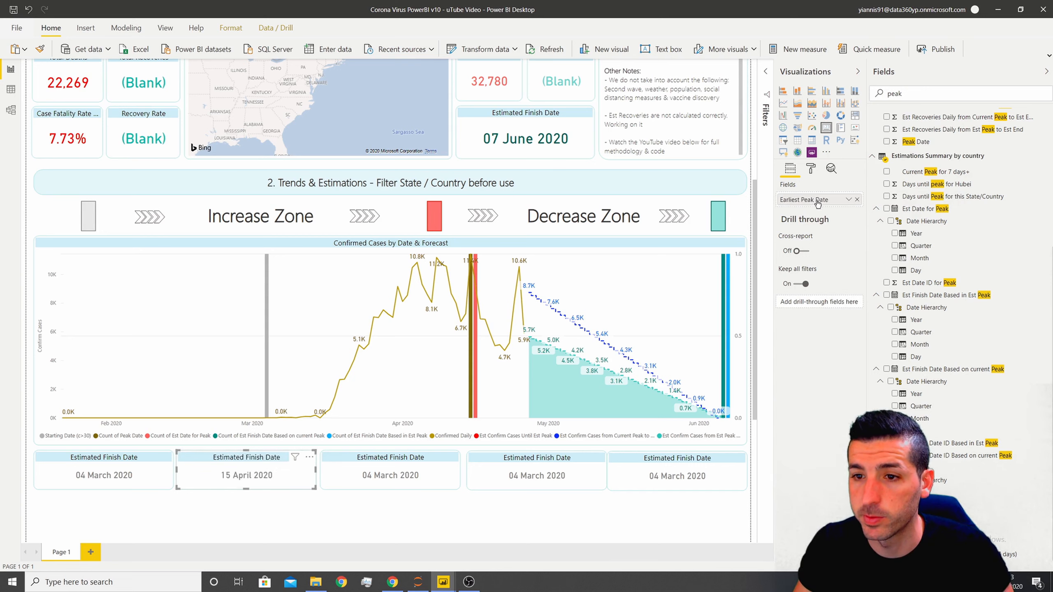
click(848, 202)
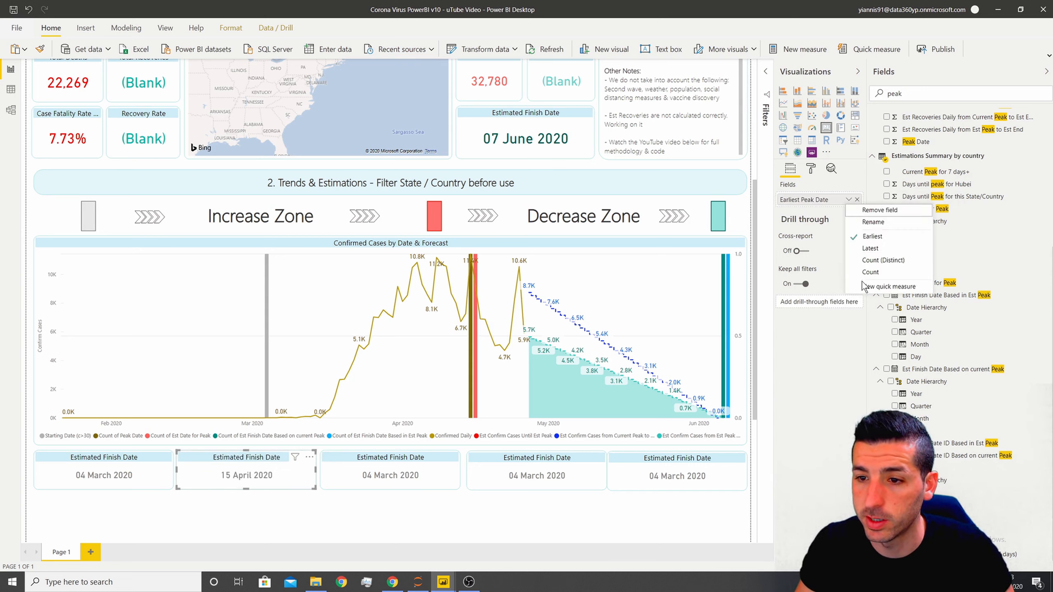
click(878, 246)
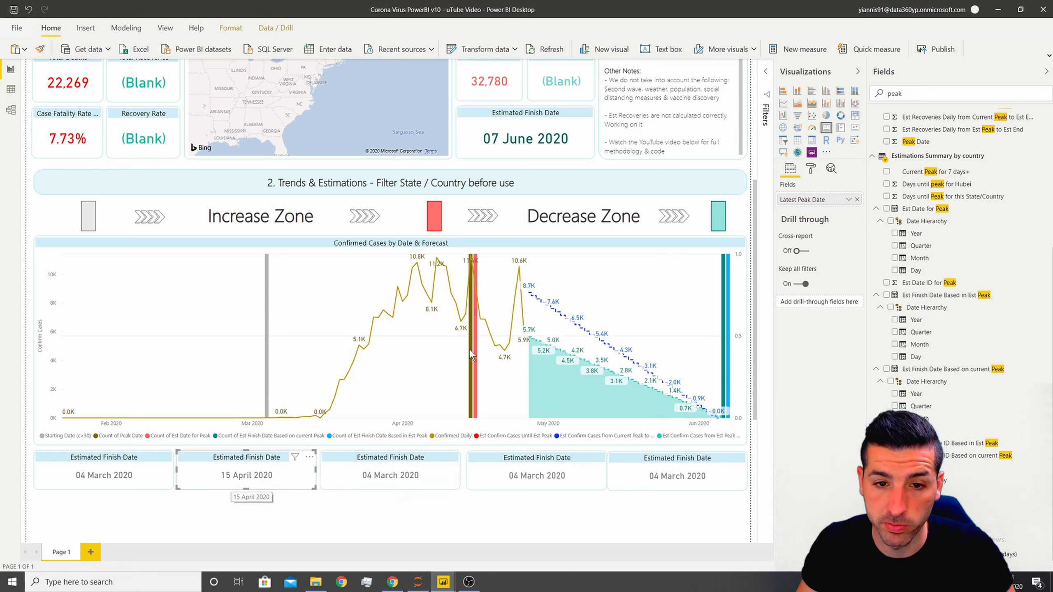
- Change the second card's data label color to the dark gold of the chart's peak date bar
mouse_move(472, 262)
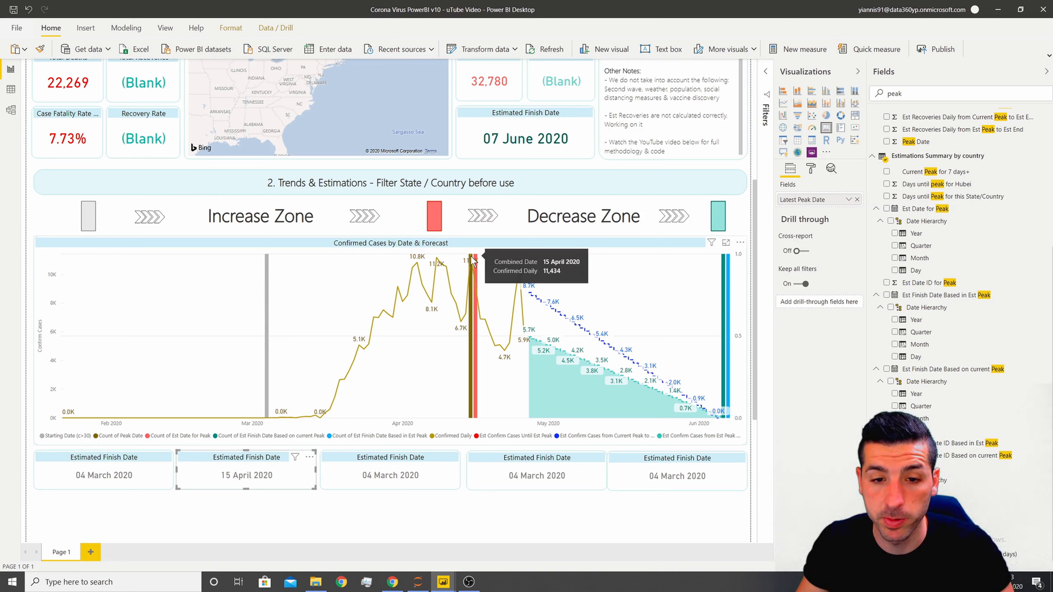
click(810, 168)
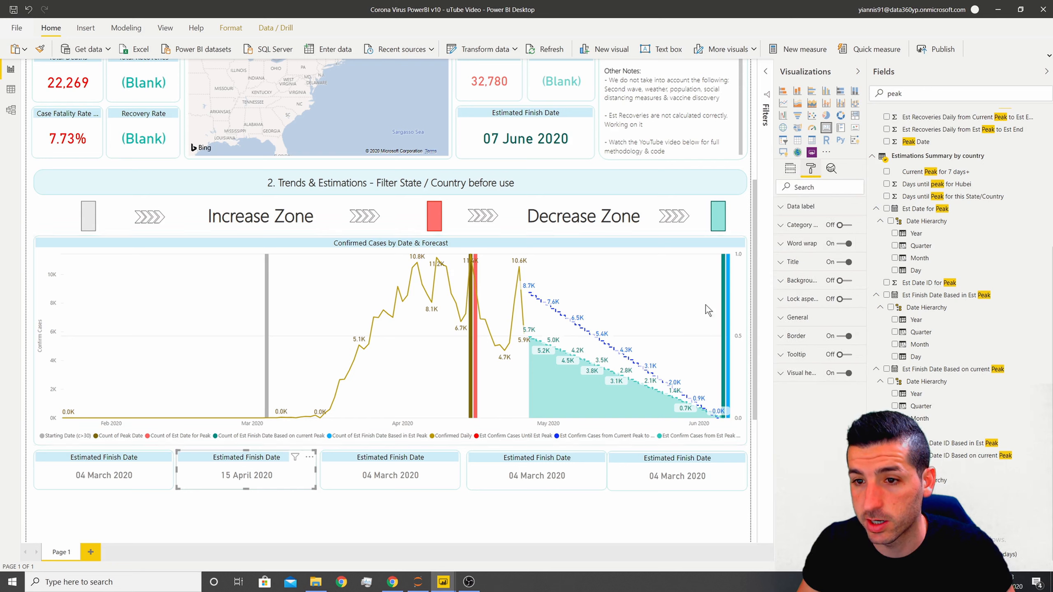
click(785, 207)
click(803, 242)
click(827, 298)
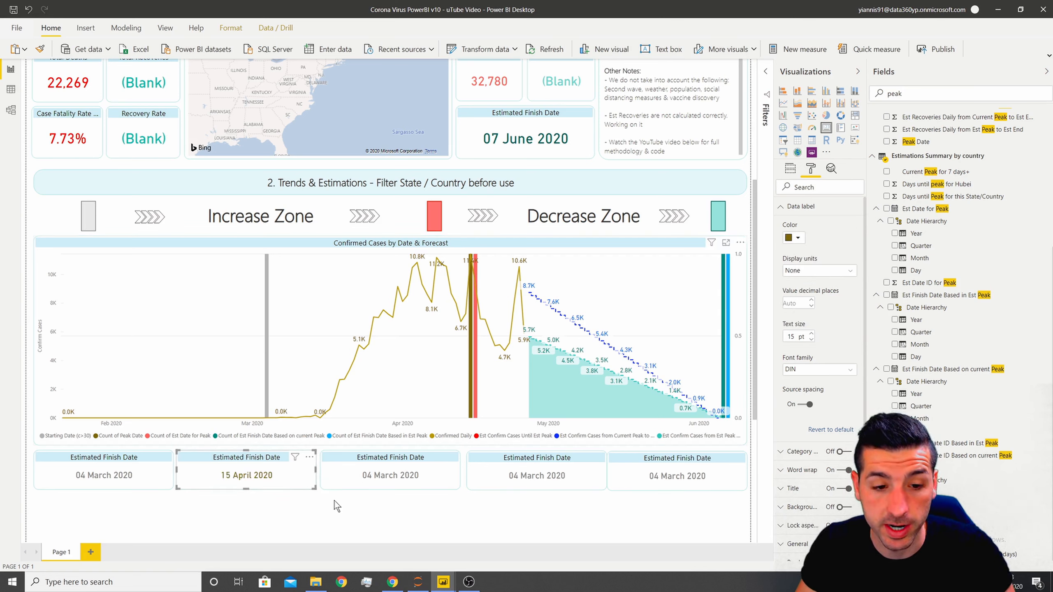
click(795, 207)
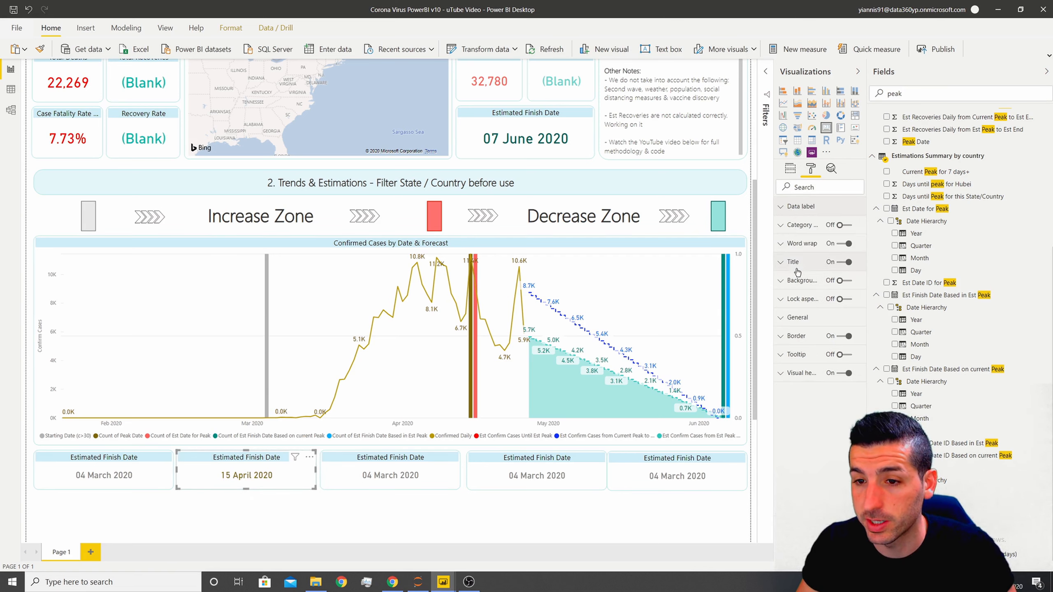
- Change the second card's title to "Current Peak"
click(795, 263)
drag(849, 293, 770, 298)
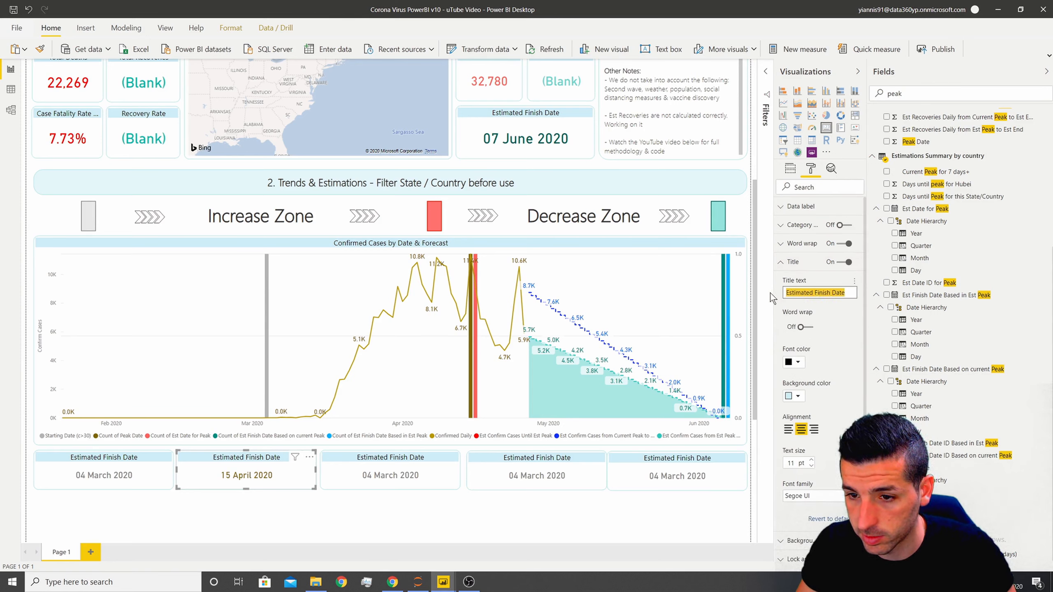
text(Cur)
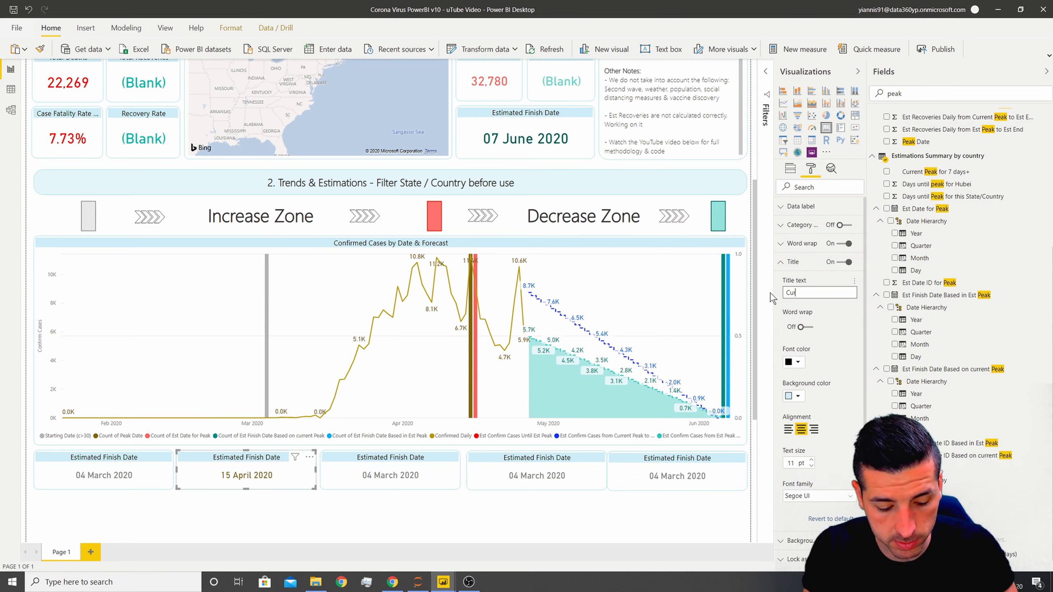
text(rent Peak)
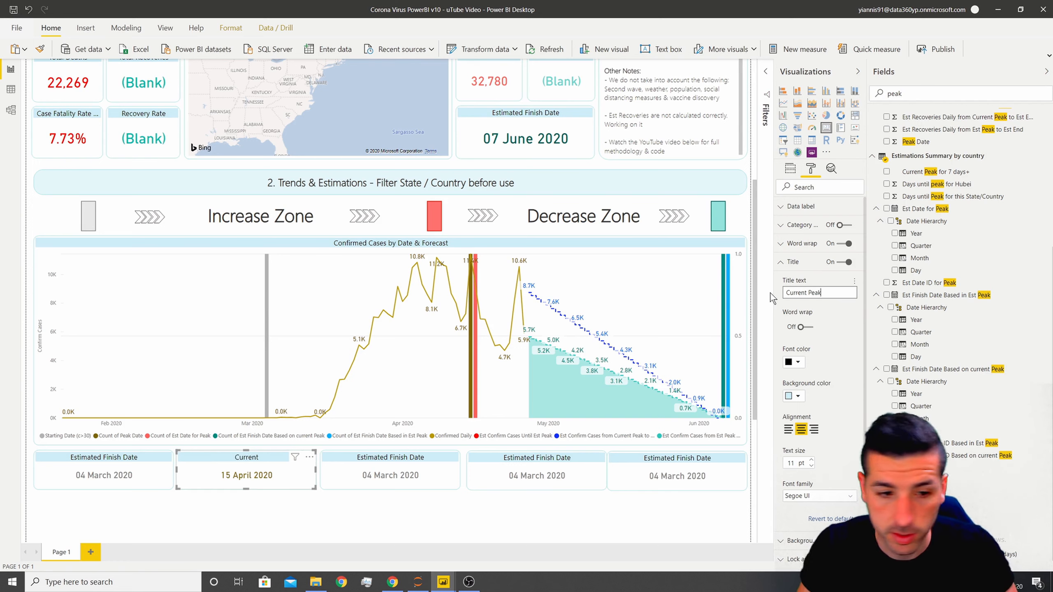
- Change the first card's title to "Starting Date (c>20)"
click(99, 465)
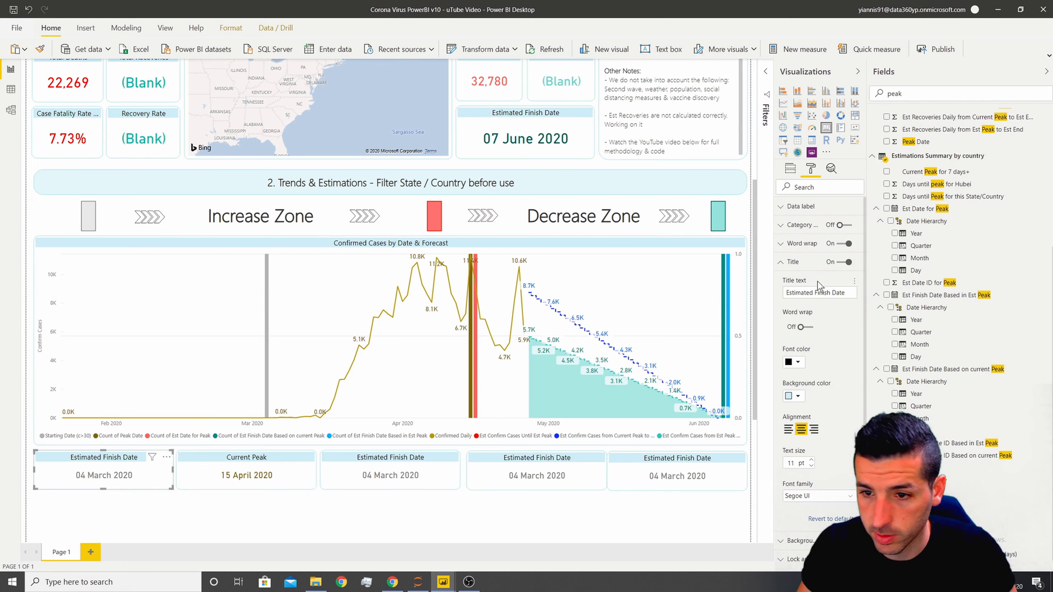
triple_click(844, 293)
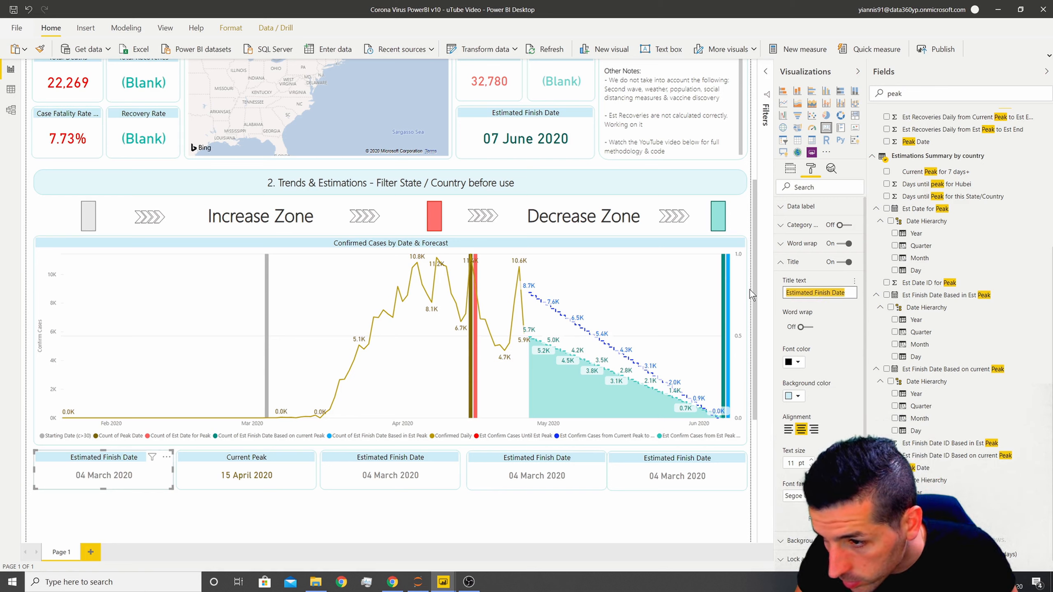
text(Starting Da)
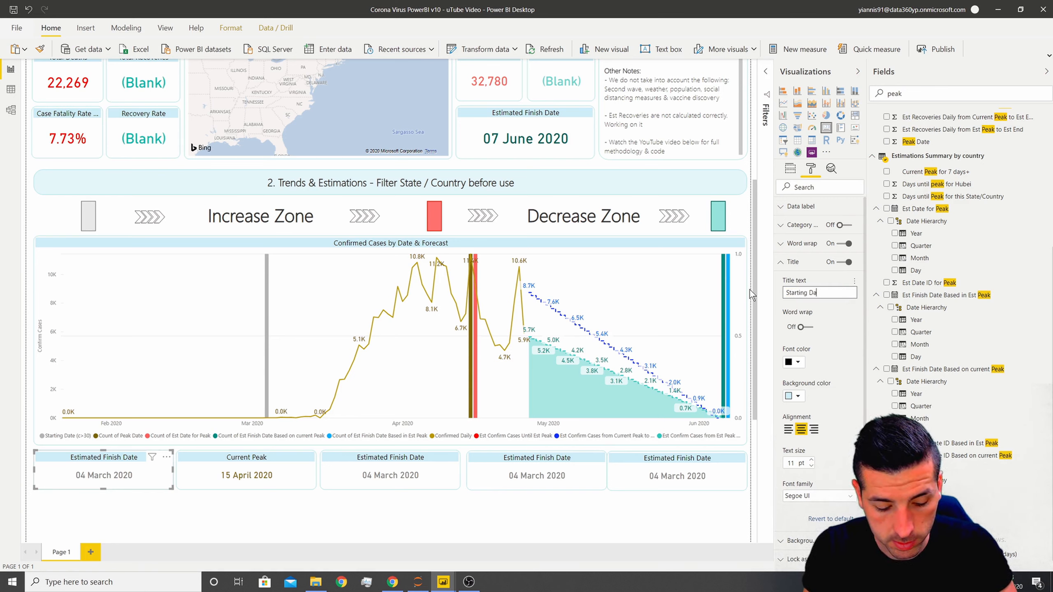
text(te (c>)
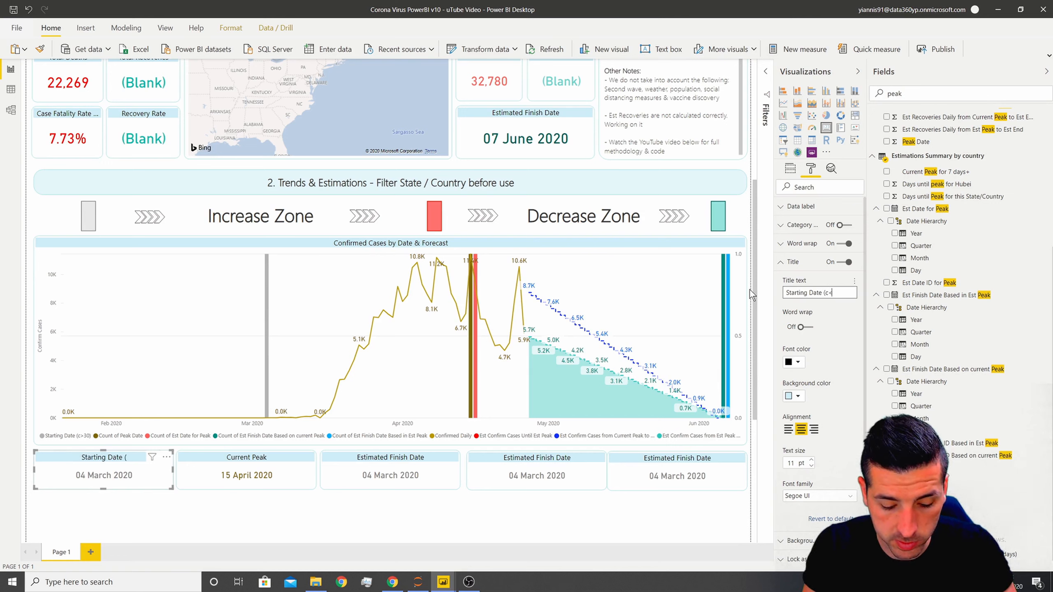
text(20)
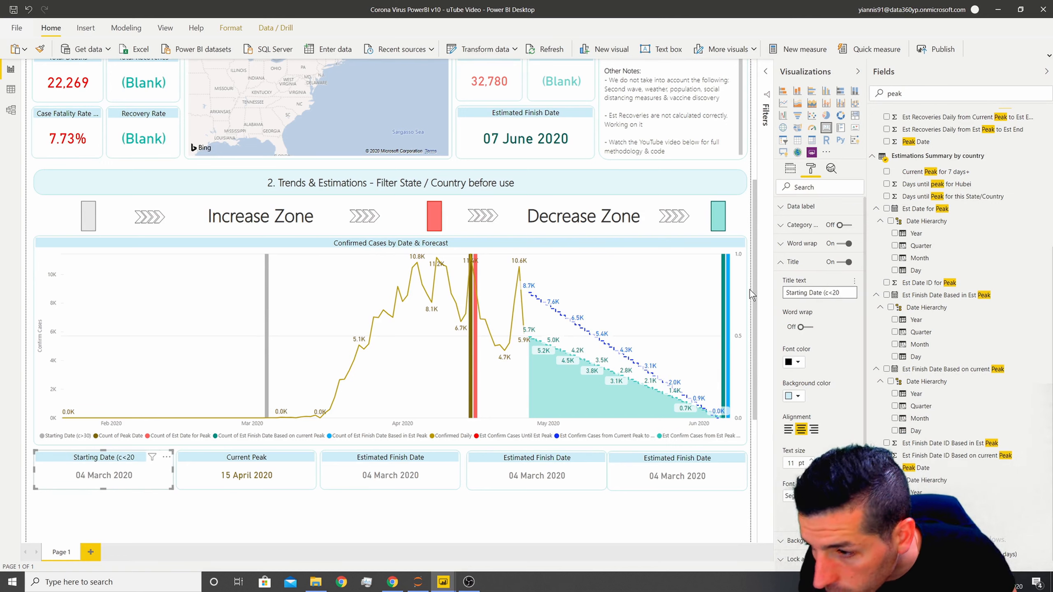
key(BackSpace)
key(BackSpace)
key(BackSpace)
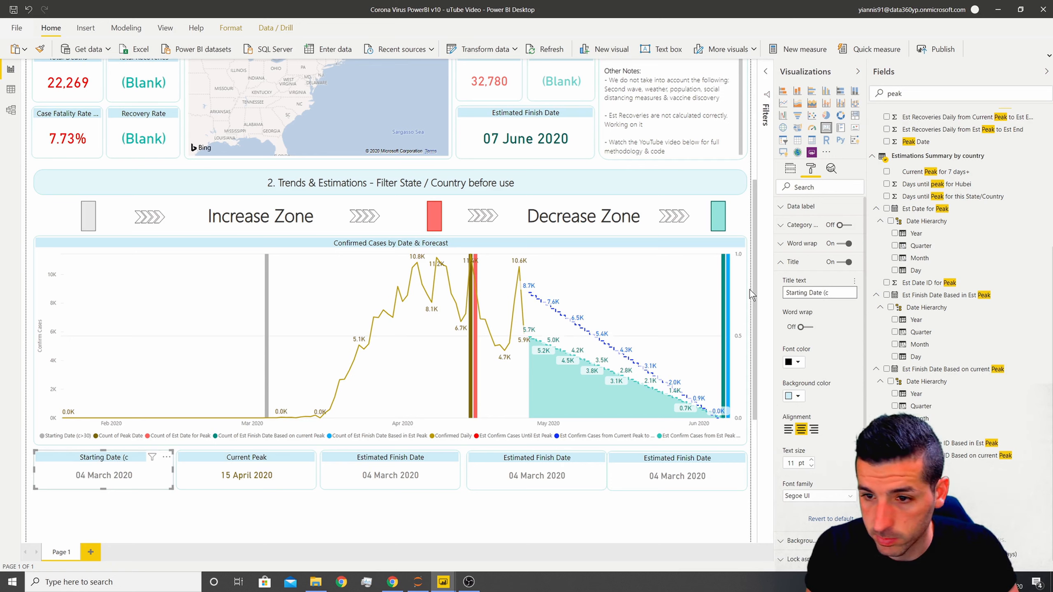
text(>20))
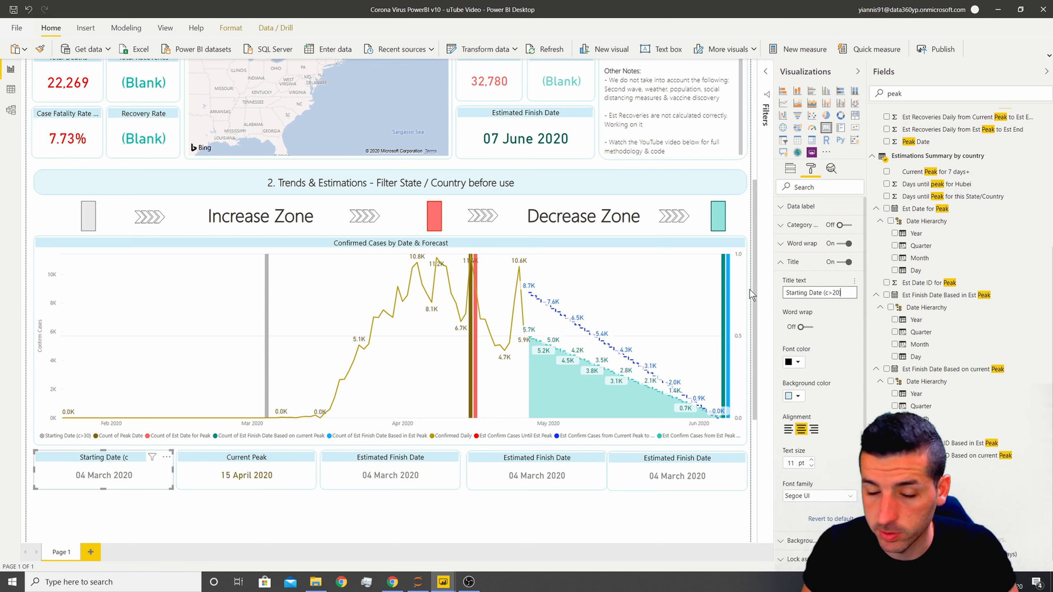
- Replace the third card's field with Est Date for Peak from Estimations Summary by country and choose Latest as its summarization
click(363, 463)
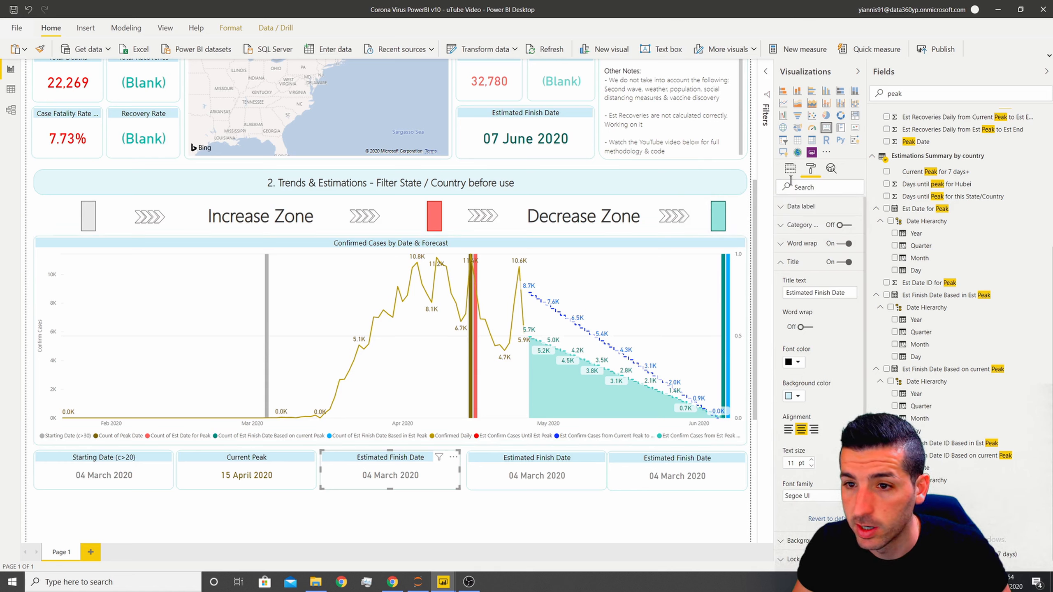
click(790, 170)
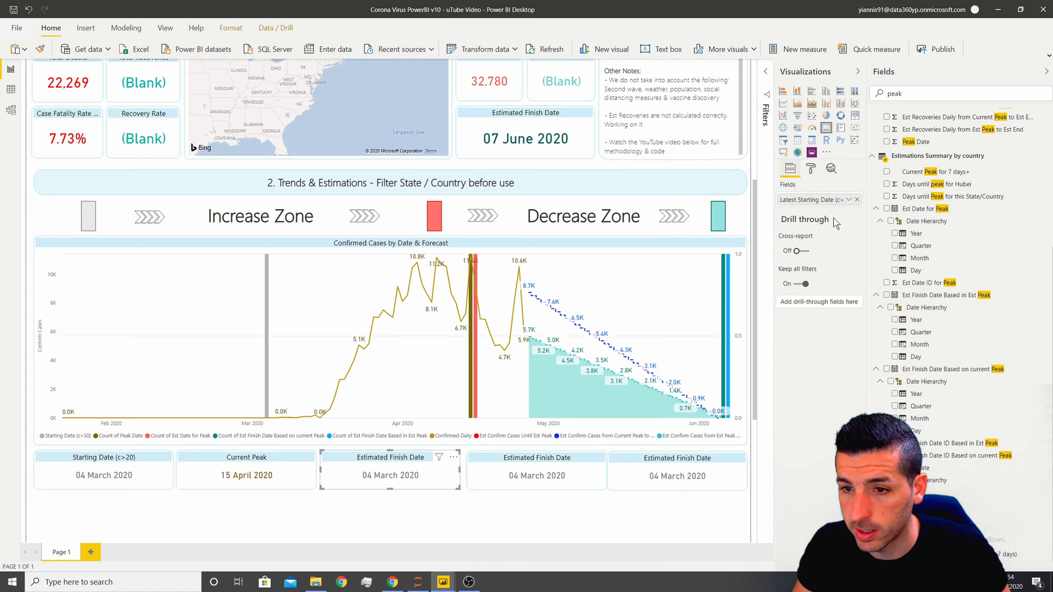
click(856, 200)
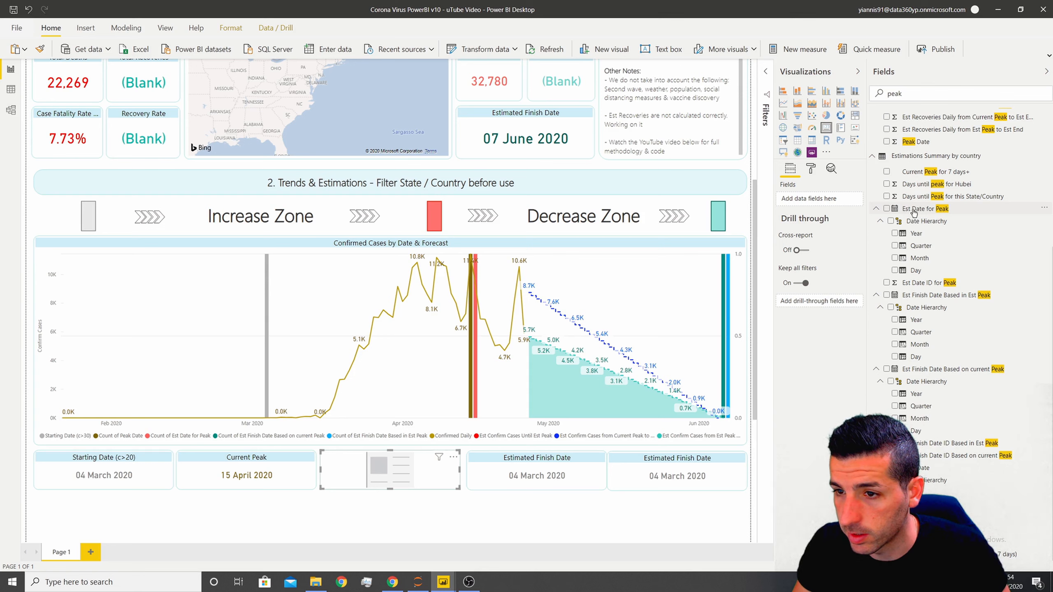
drag(914, 212, 823, 202)
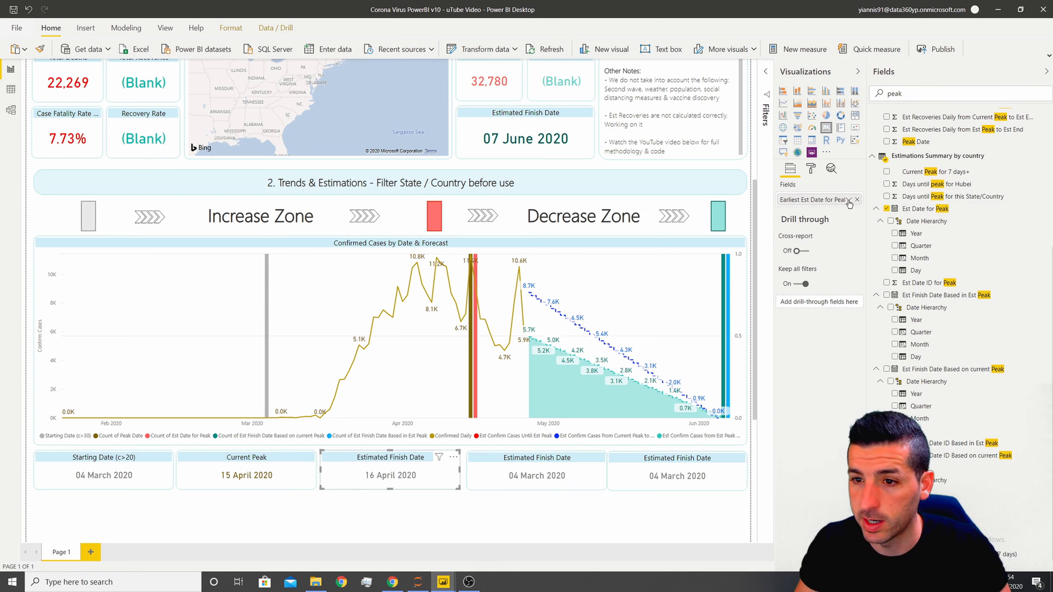
click(848, 200)
click(876, 254)
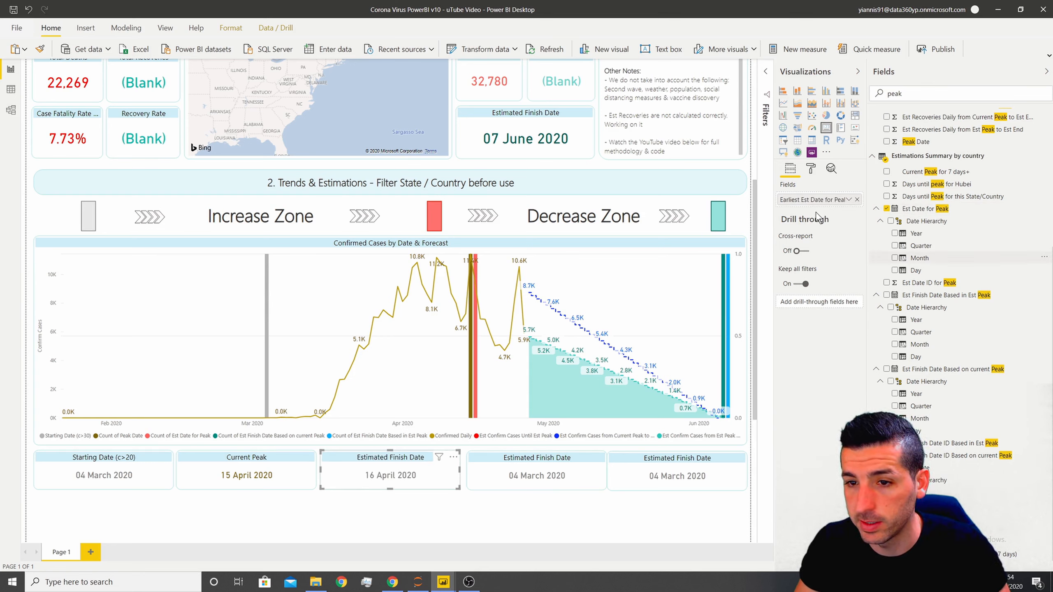
- Change the third card's title to "Estimated Peak"
click(810, 168)
click(792, 262)
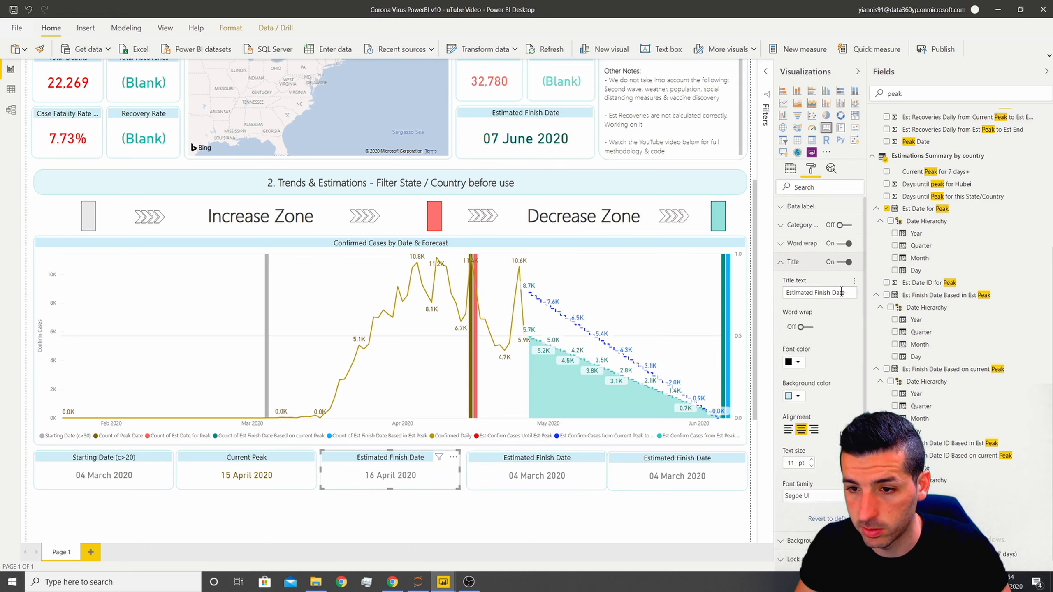
drag(841, 292, 764, 290)
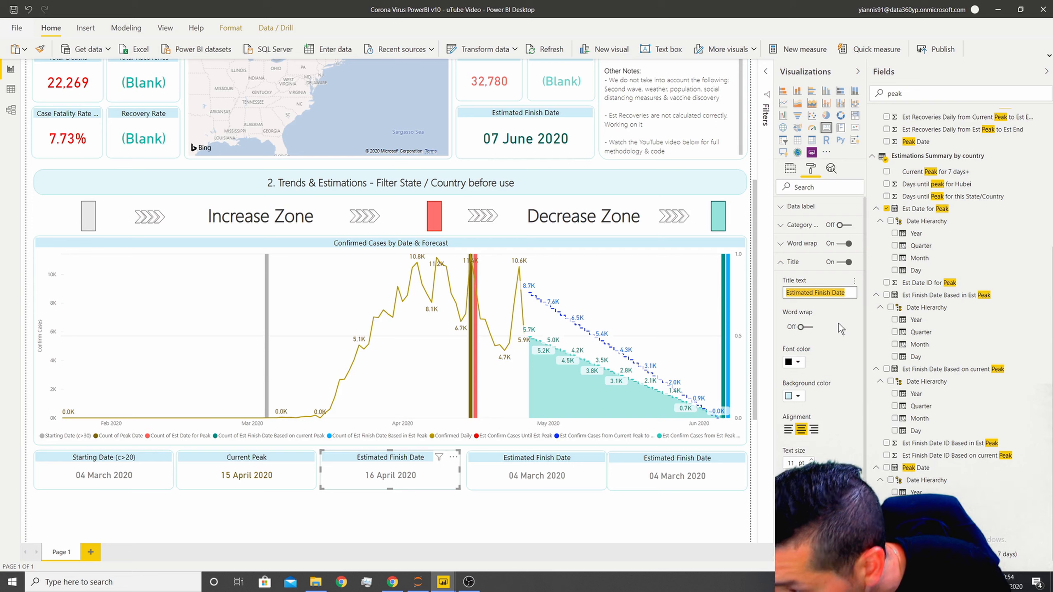
text(Estimat)
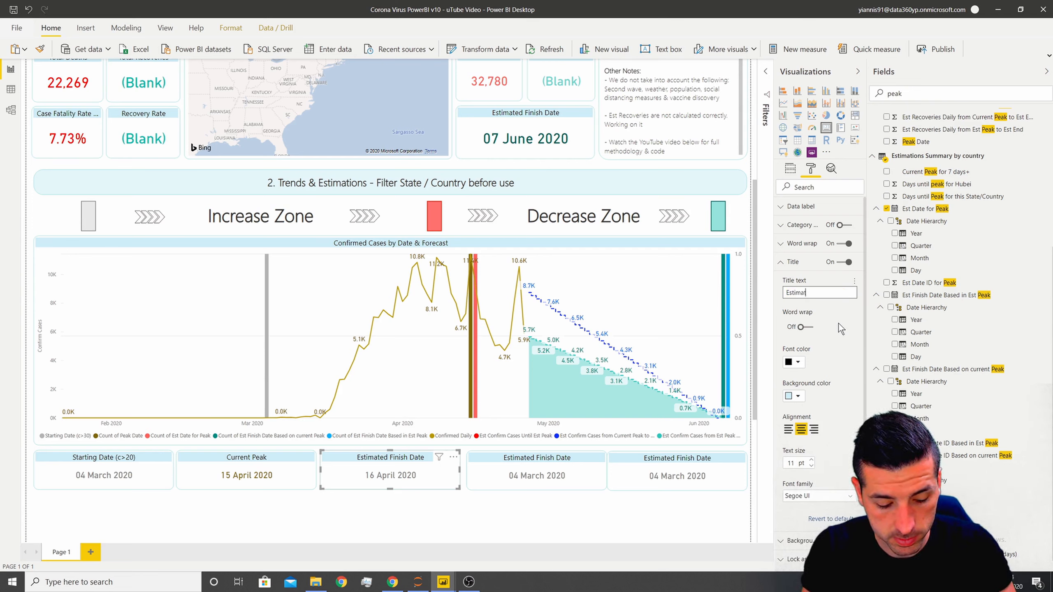
text(ed Peak)
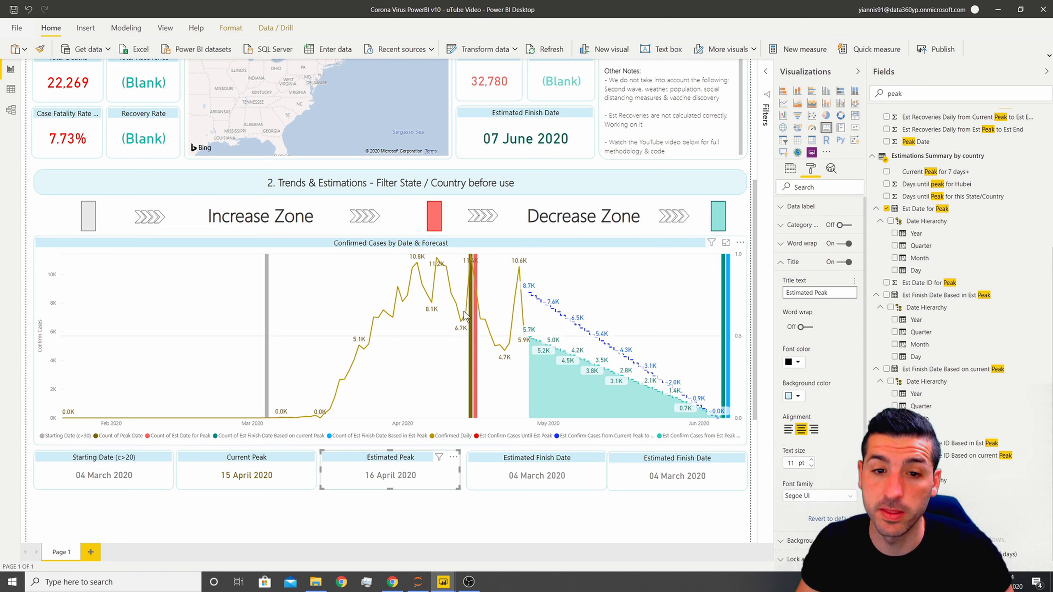
- Change the third card's data label color to the red of the chart's estimated peak bar
click(779, 265)
click(796, 209)
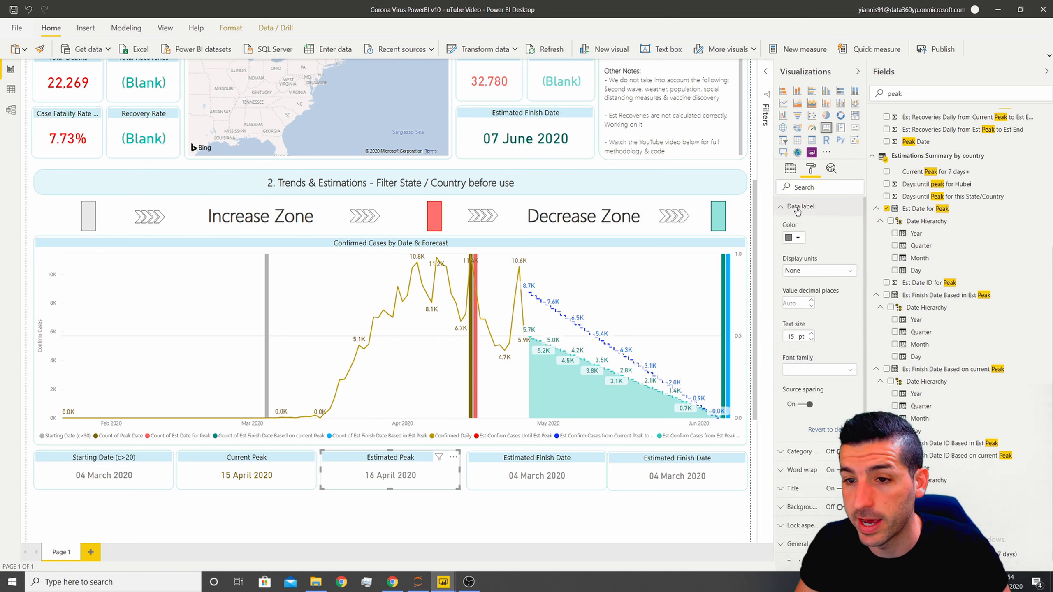
click(794, 237)
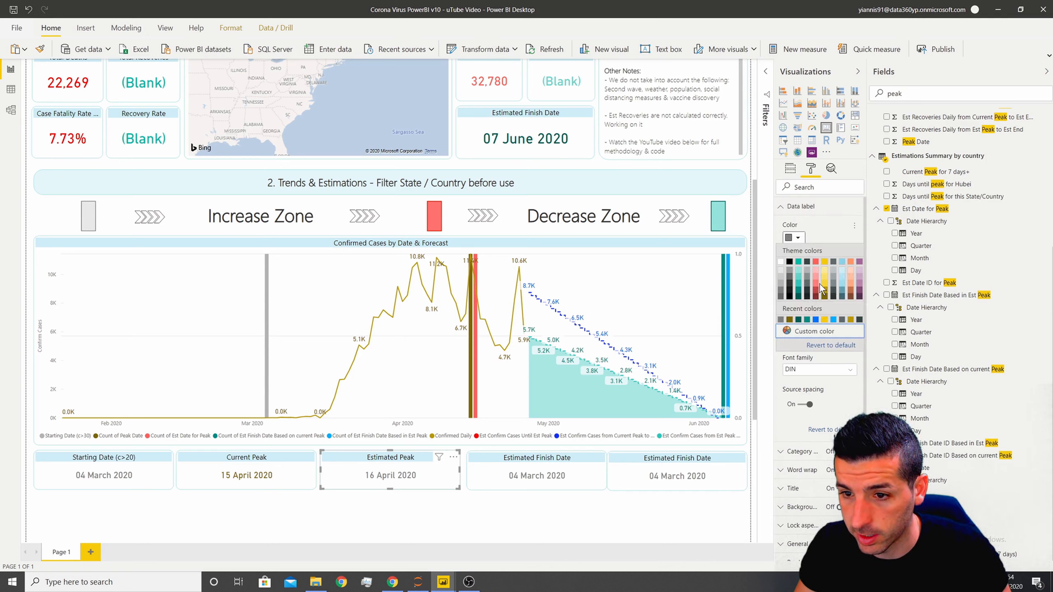
click(815, 262)
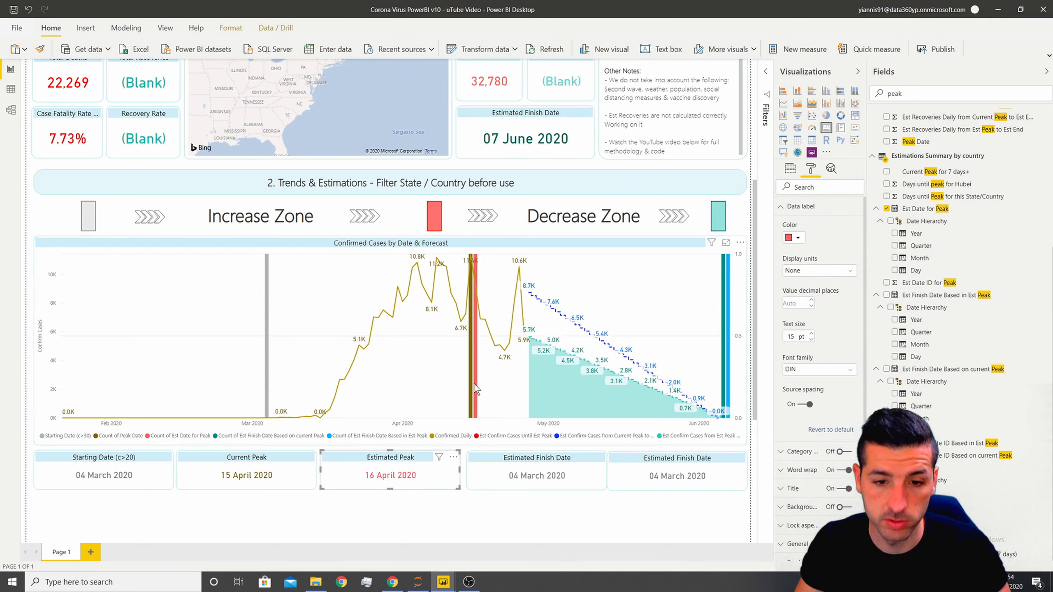
mouse_move(475, 376)
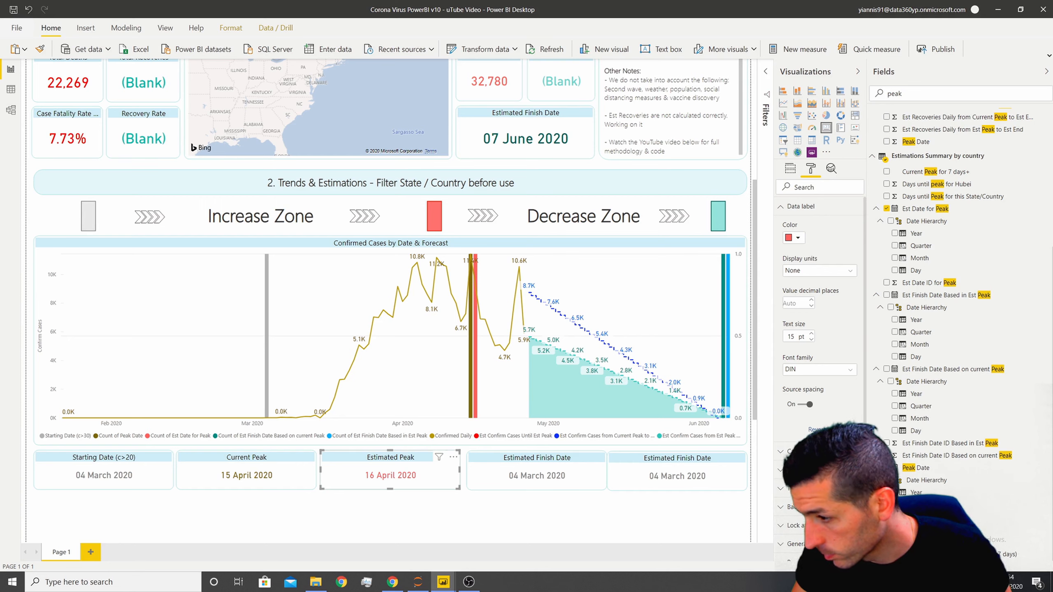
- Change the fourth card's title to "Estimated Finish Based on Current Peak"
click(570, 475)
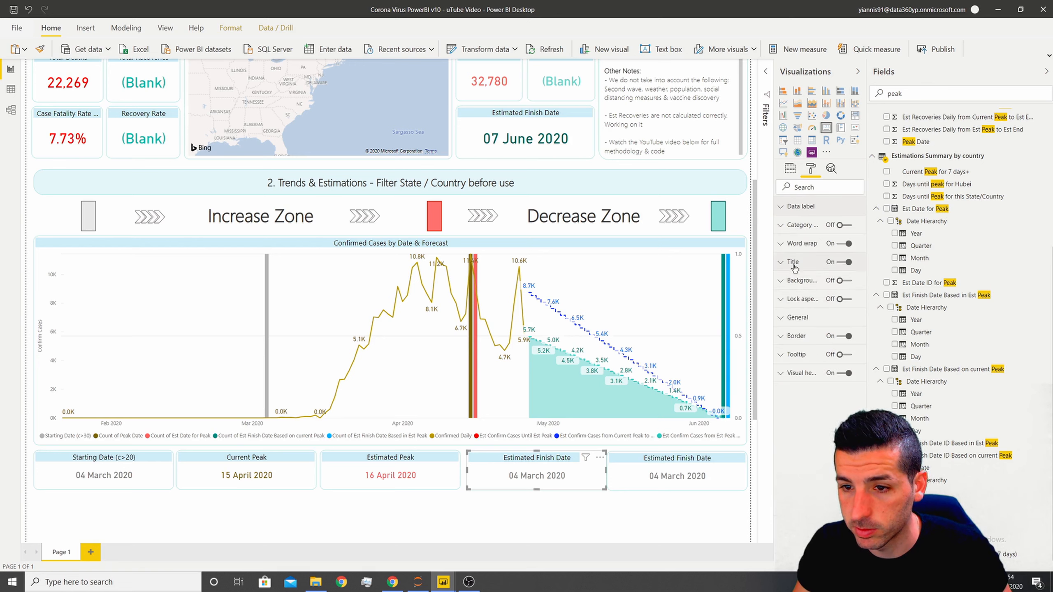
click(792, 261)
click(809, 293)
key(Return)
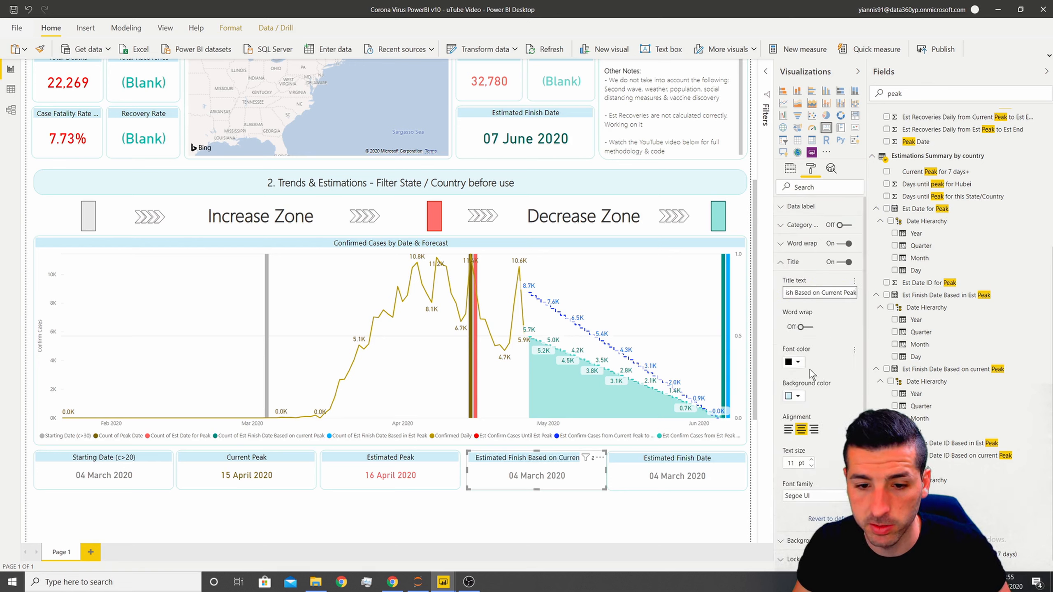
click(792, 261)
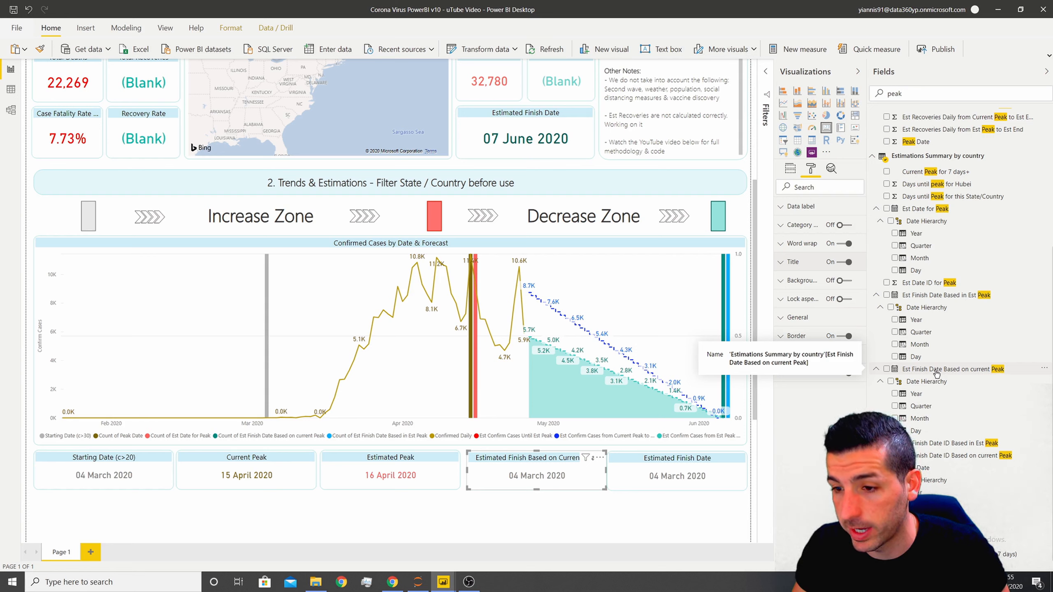
- Replace the fourth card's field with Est Finish Date Based on current Peak and choose Latest as its summarization
click(789, 168)
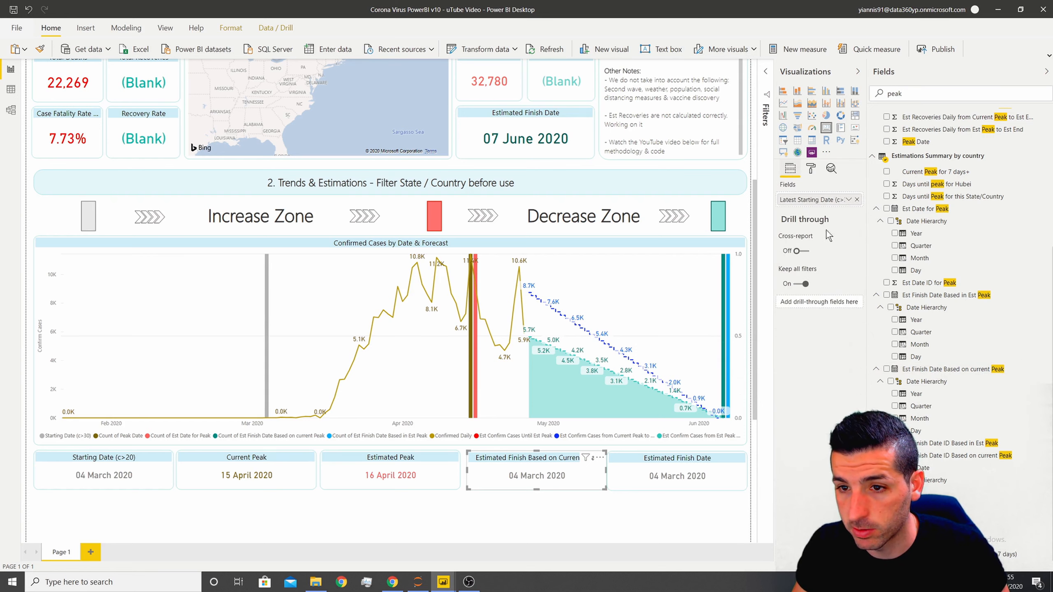
click(856, 200)
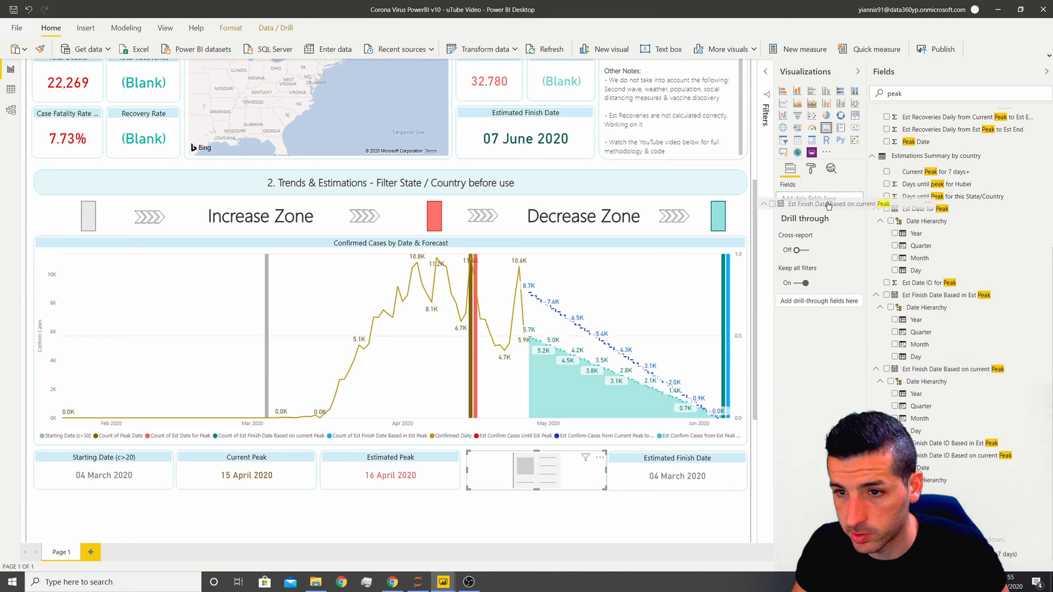
drag(952, 368, 587, 475)
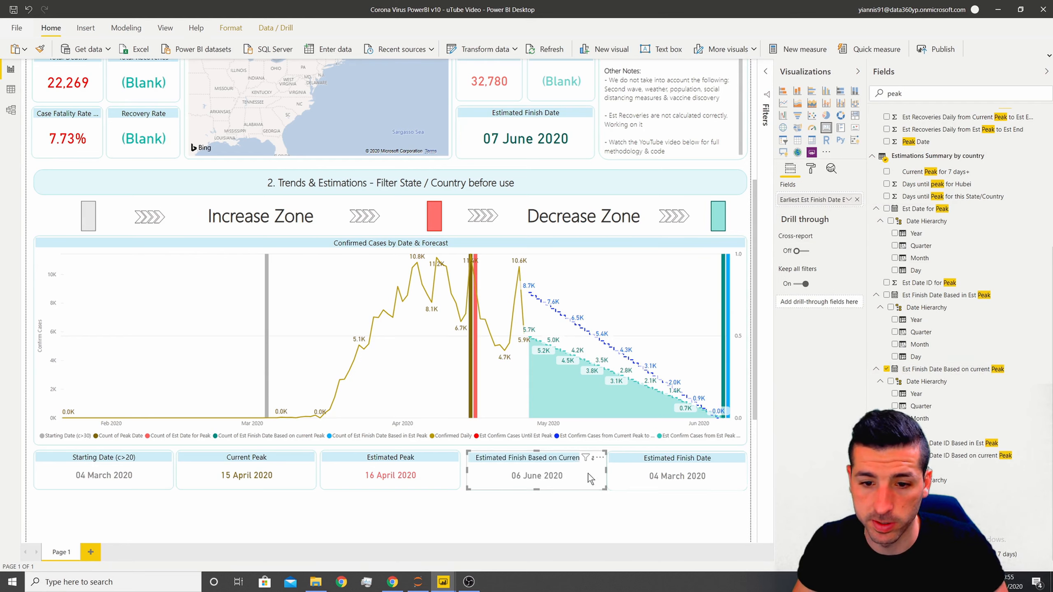
click(847, 201)
click(879, 248)
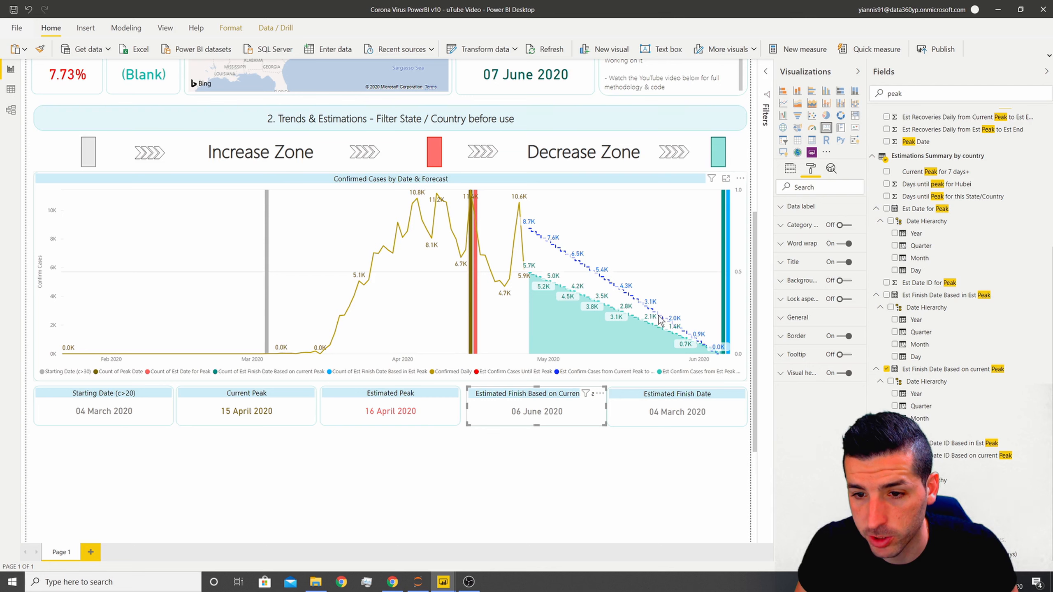
- Recolor the chart's finish-date bars: dark teal for Est Finish Date Based in Est Peak and blue for the one based on current peak
mouse_move(728, 310)
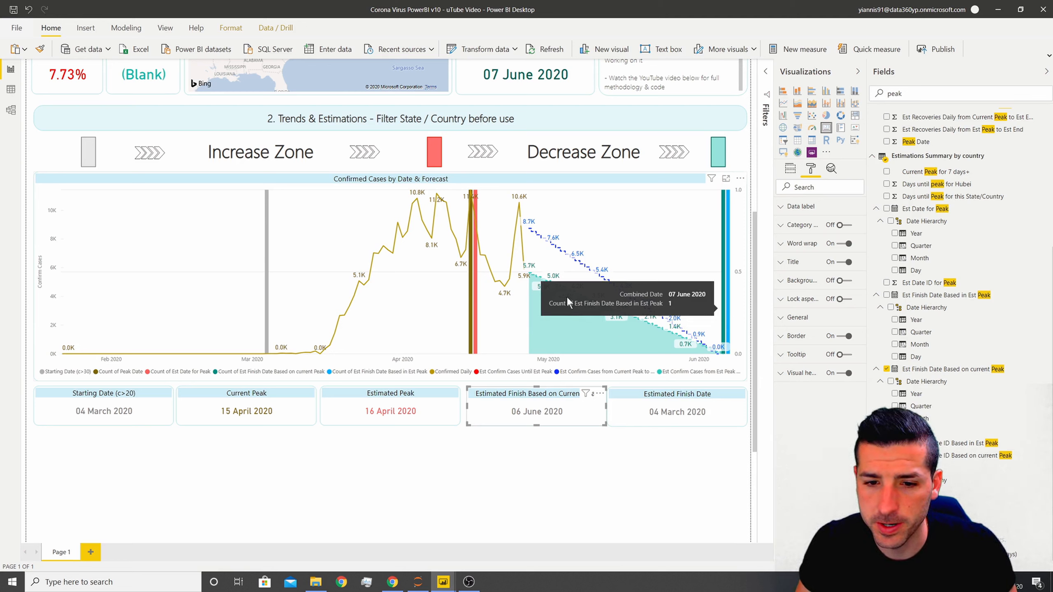
click(731, 269)
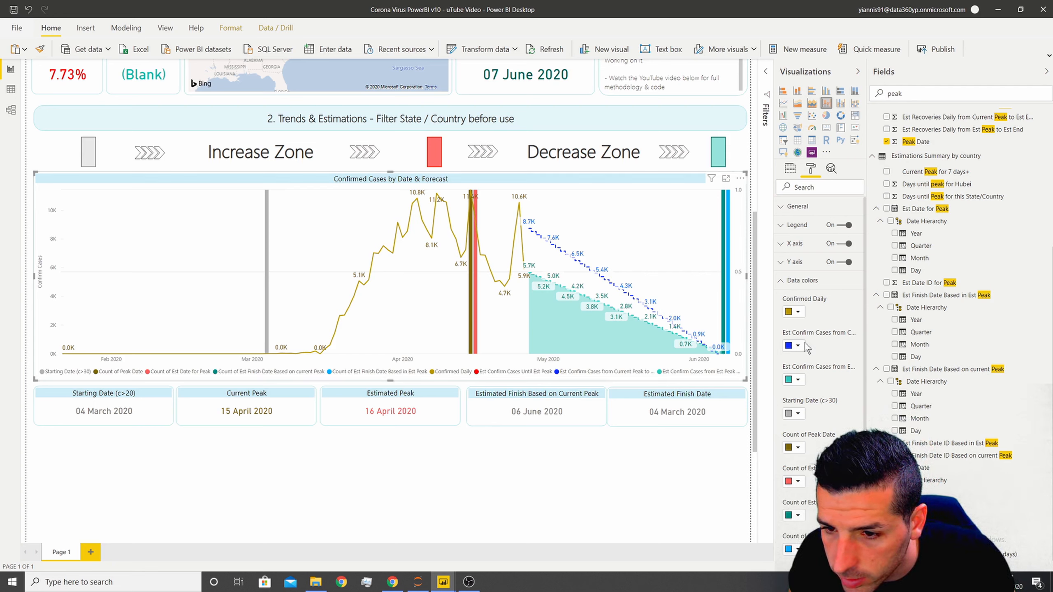
scroll(791, 440, down, 3)
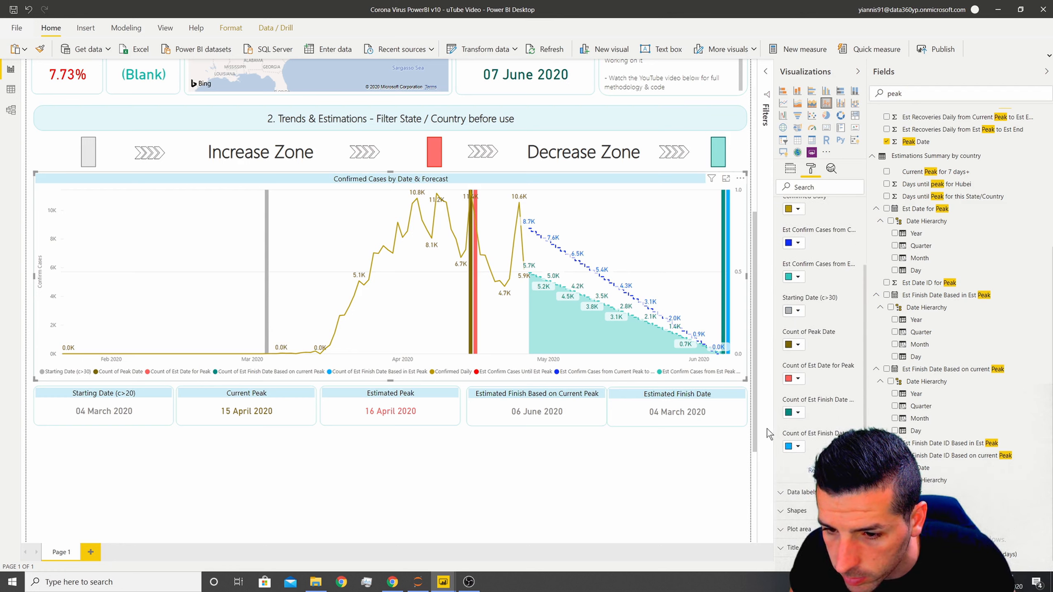
drag(773, 427, 694, 426)
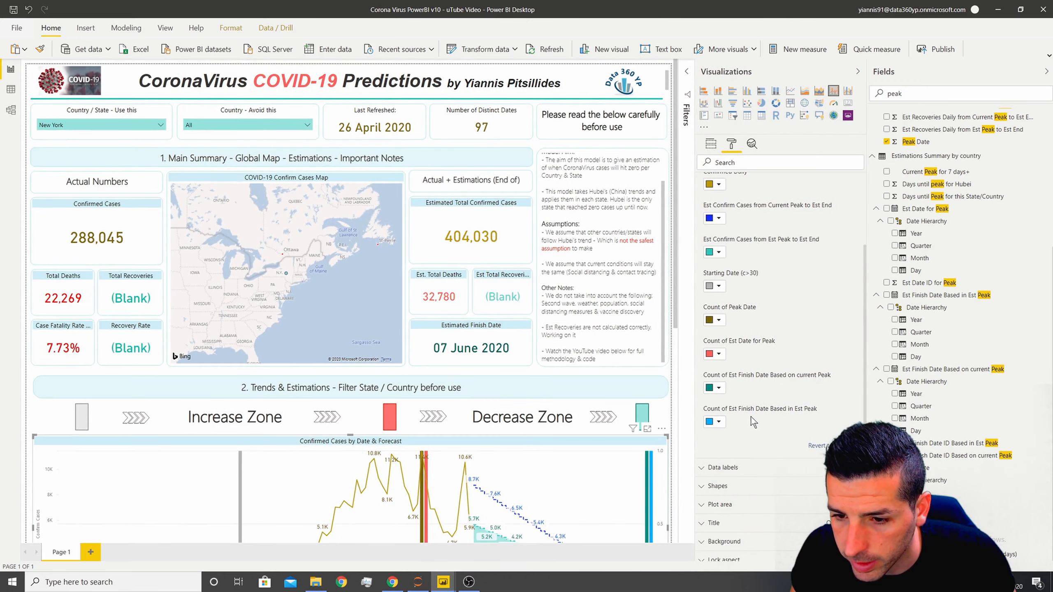
scroll(647, 474, down, 5)
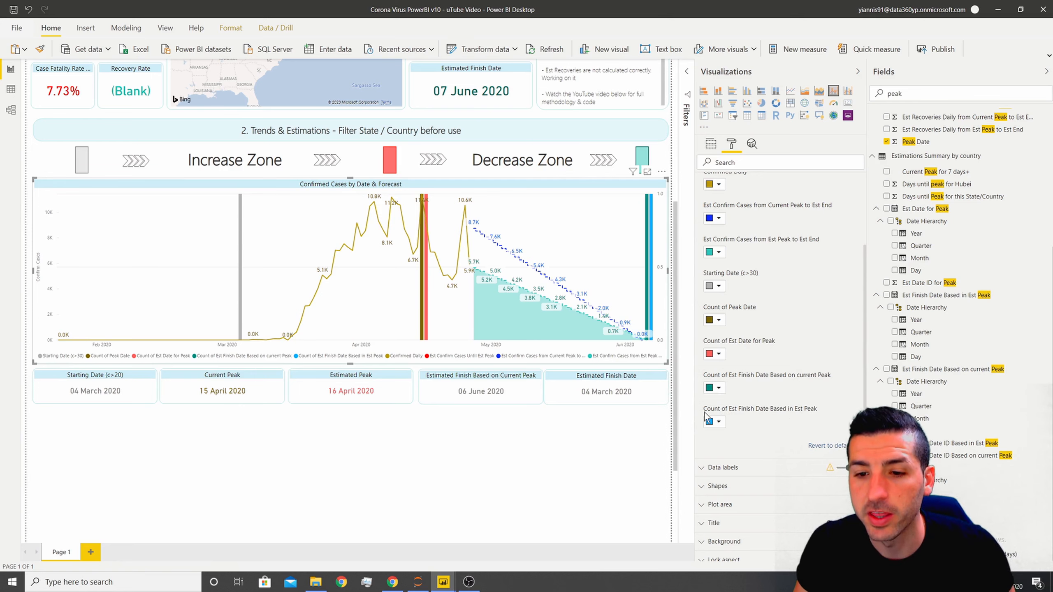
click(719, 424)
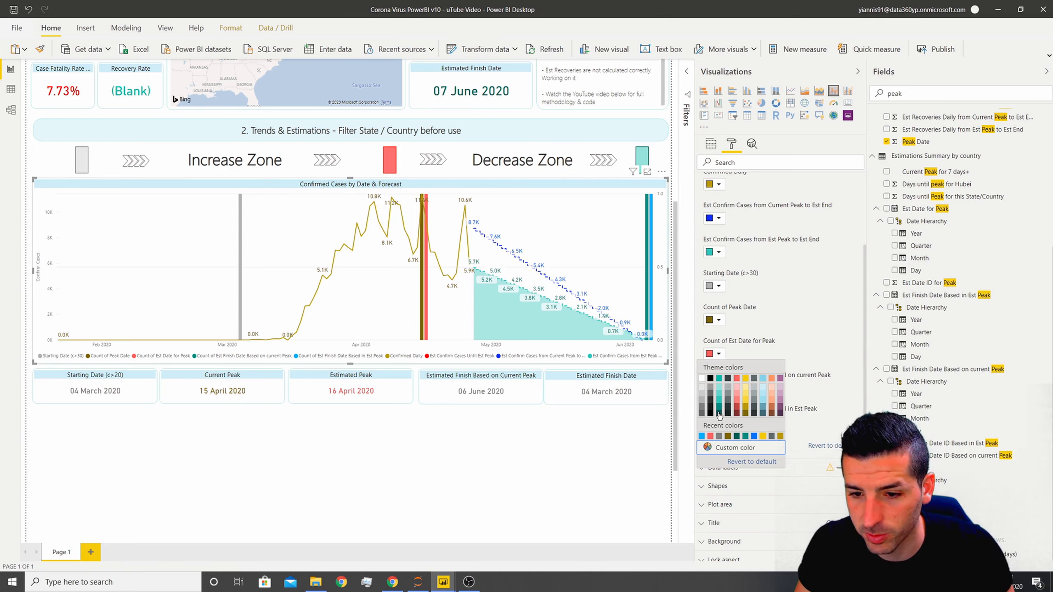
click(721, 403)
click(718, 387)
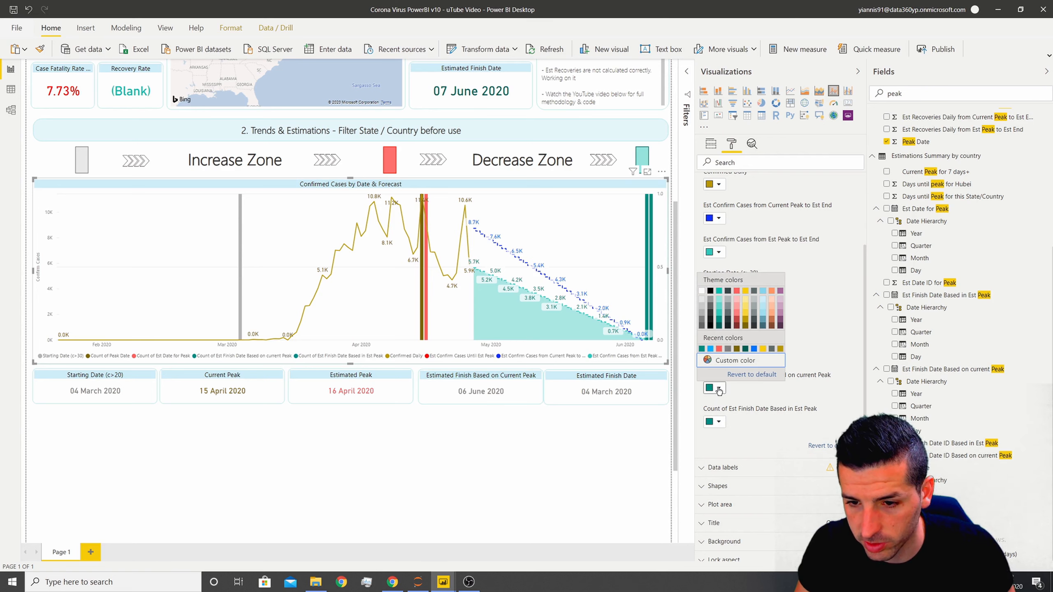
click(734, 355)
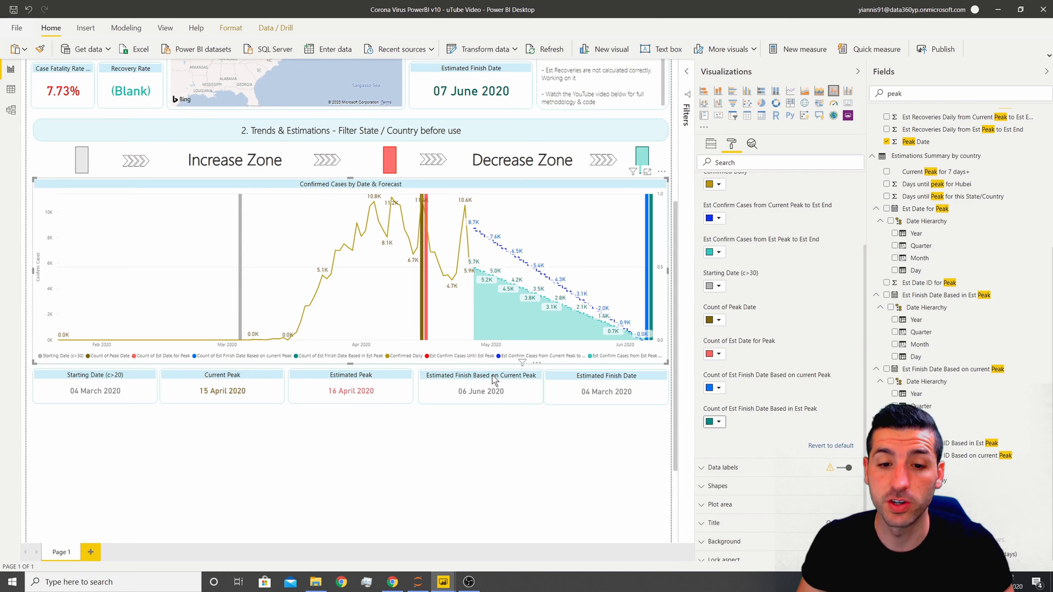
- Change the fourth card's data label color to the blue of the chart's current-peak finish bar
click(477, 389)
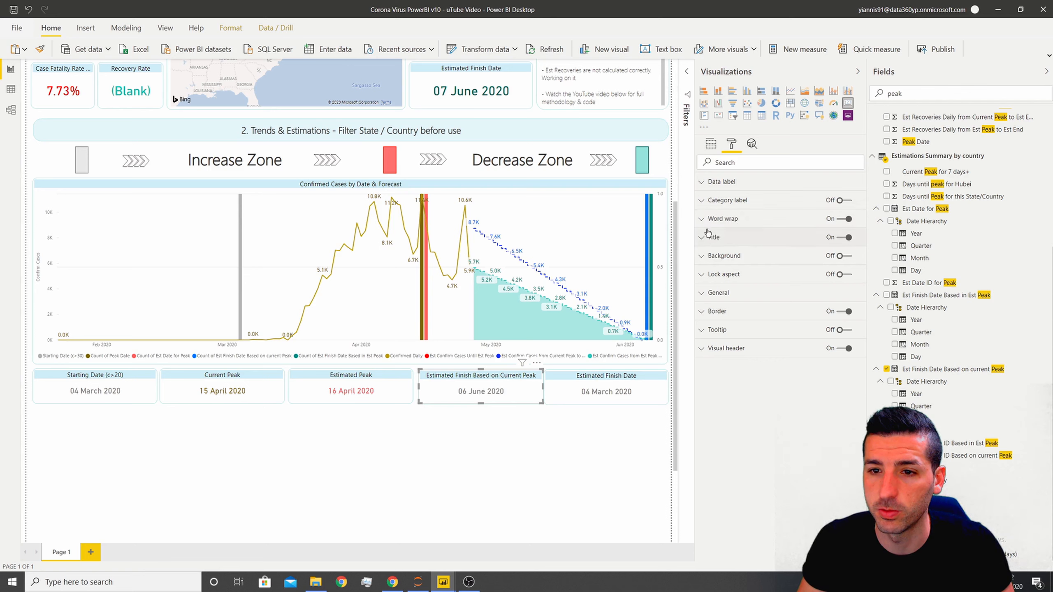
click(721, 184)
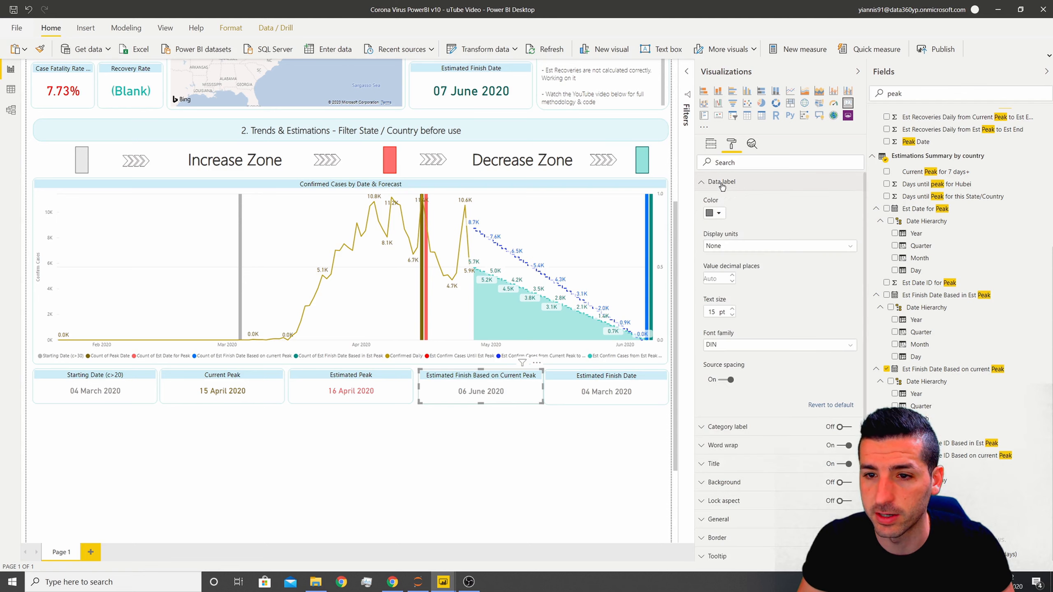
click(719, 214)
click(710, 295)
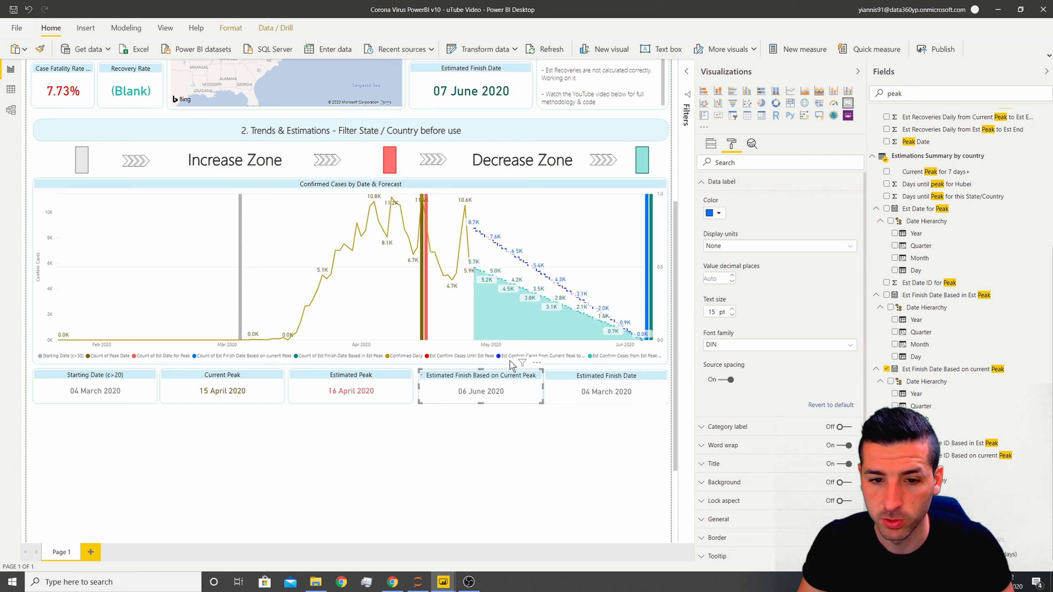
- Replace the fifth card's field with Est Finish Date Based in Est Peak and choose Latest as its summarization
click(618, 379)
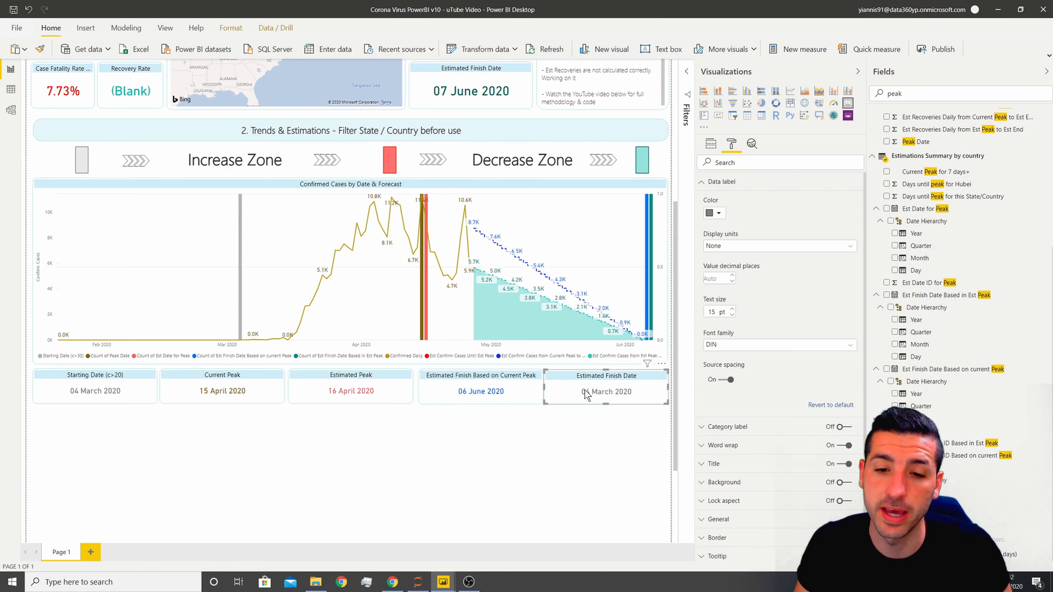
drag(694, 354, 774, 363)
scroll(746, 383, down, 6)
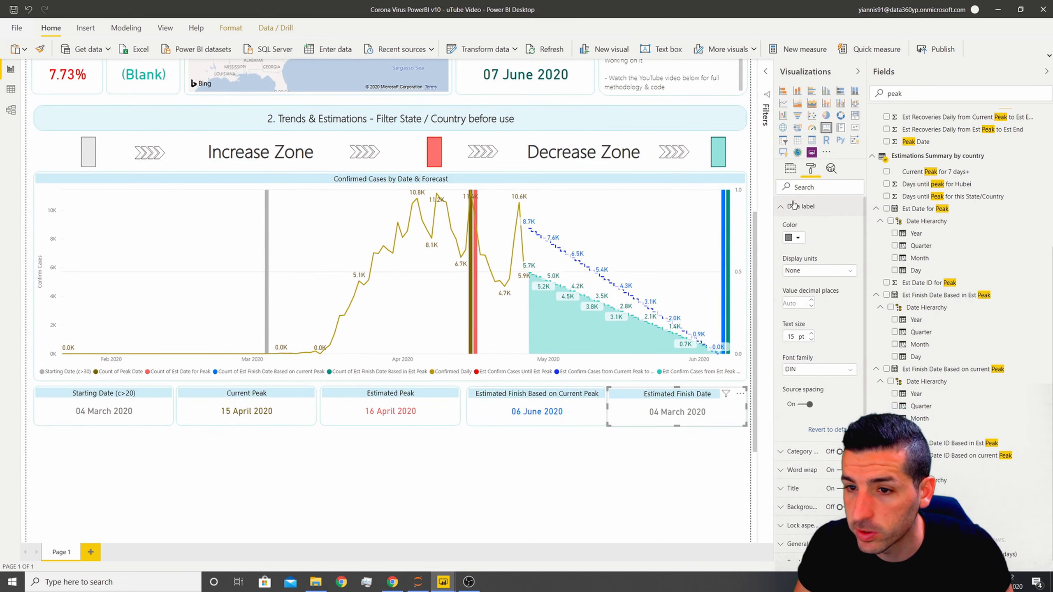
click(793, 206)
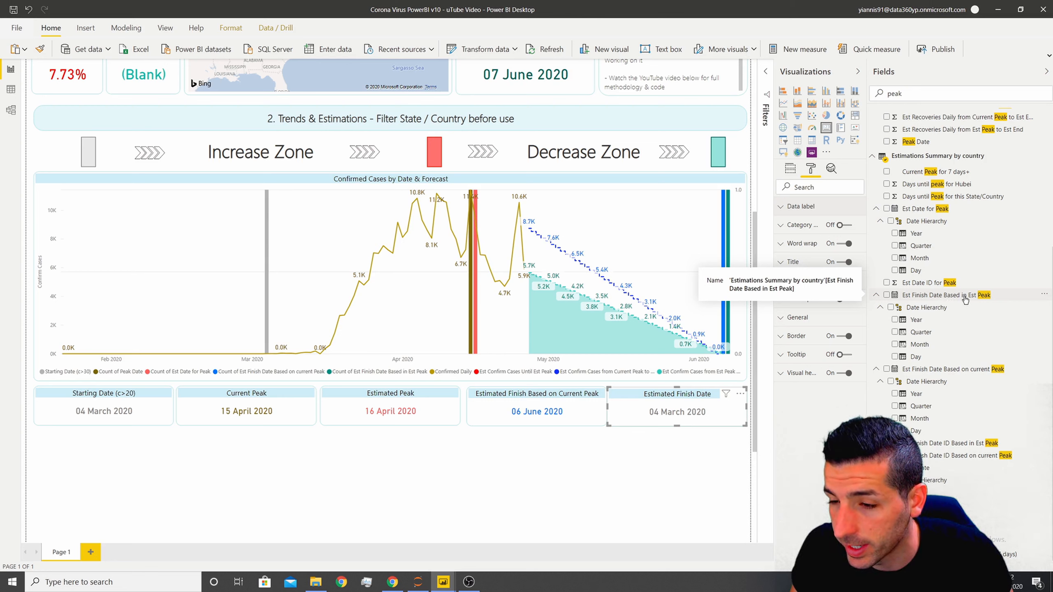
click(790, 168)
click(857, 200)
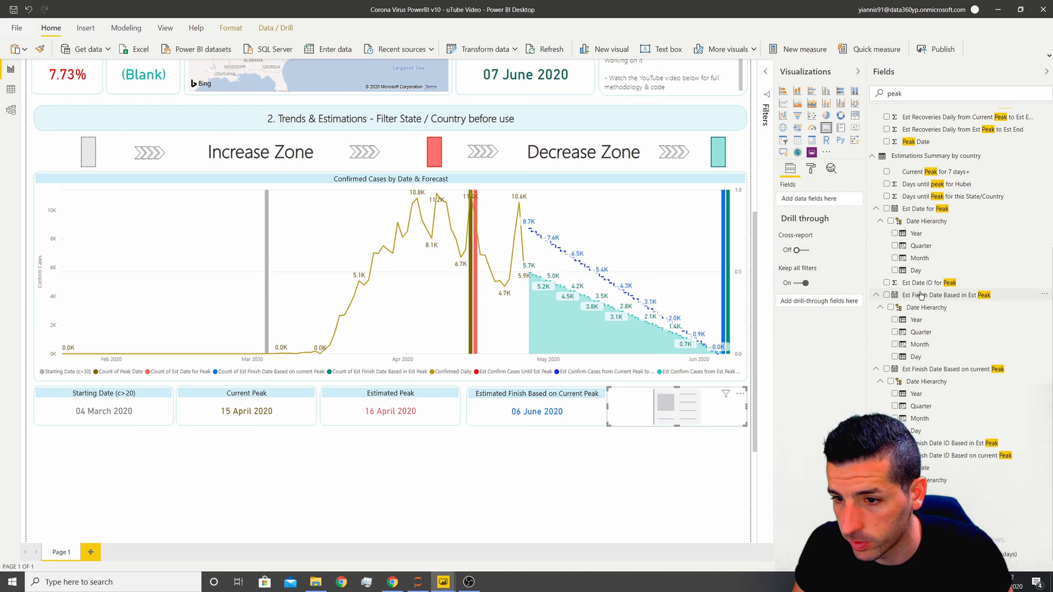
drag(920, 295, 812, 200)
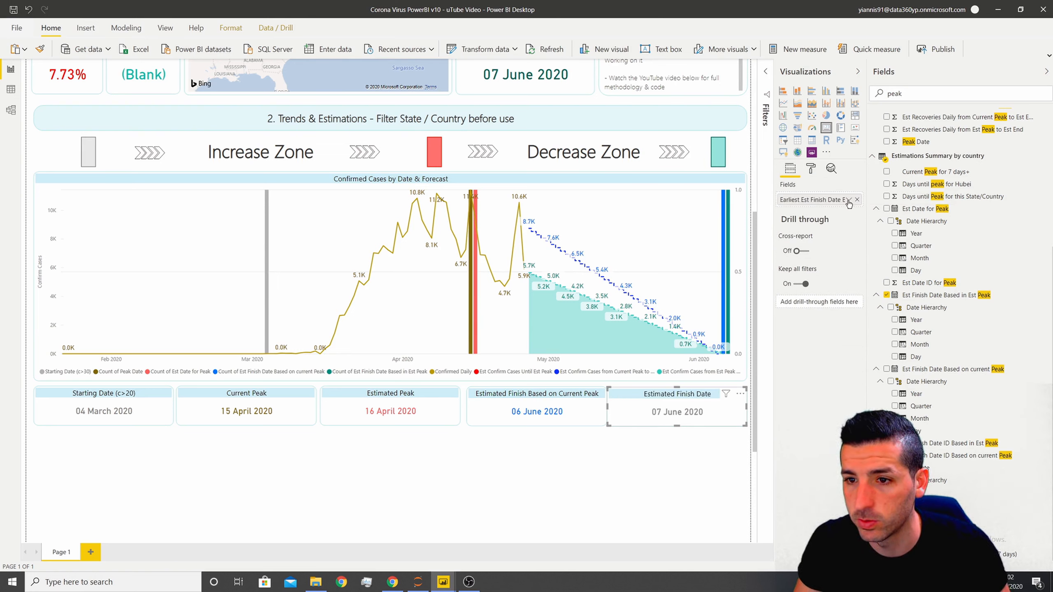
click(848, 200)
click(873, 249)
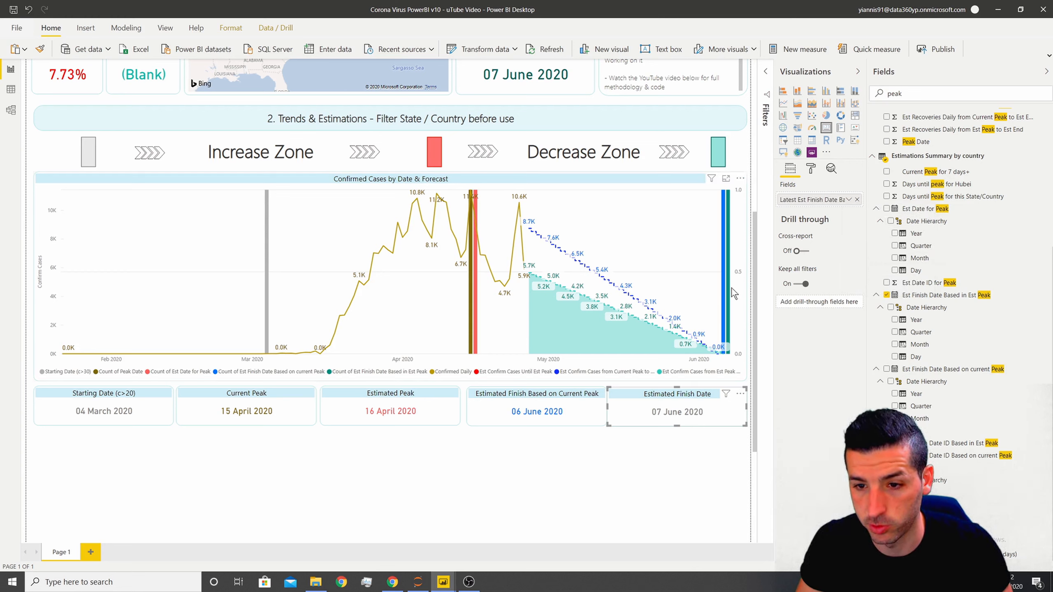
- Change the fifth card's data label color to dark teal, similar to the chart's estimated-peak finish bar
click(810, 168)
click(803, 208)
click(793, 238)
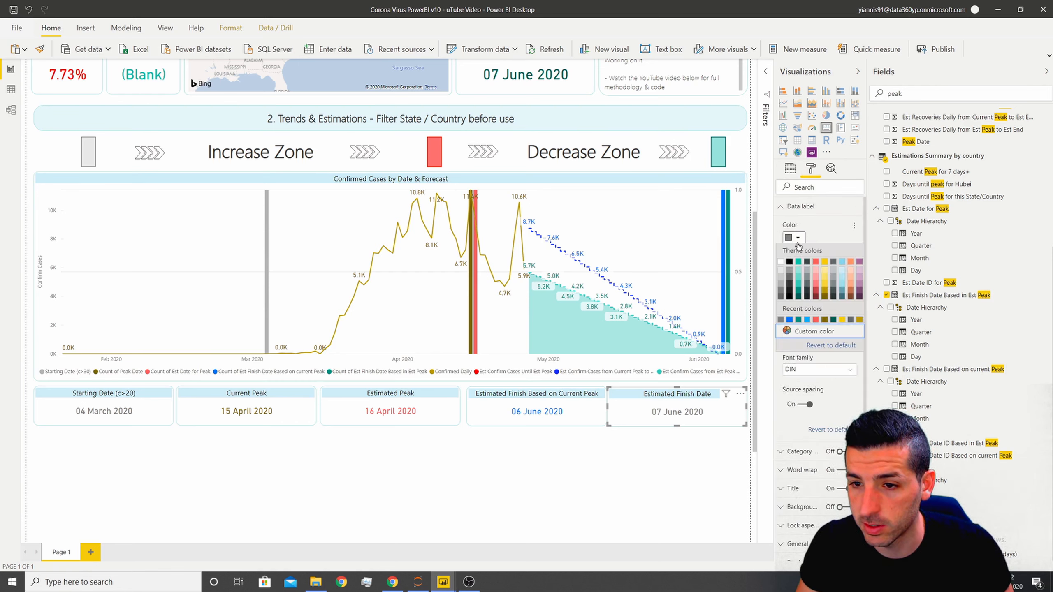
click(798, 296)
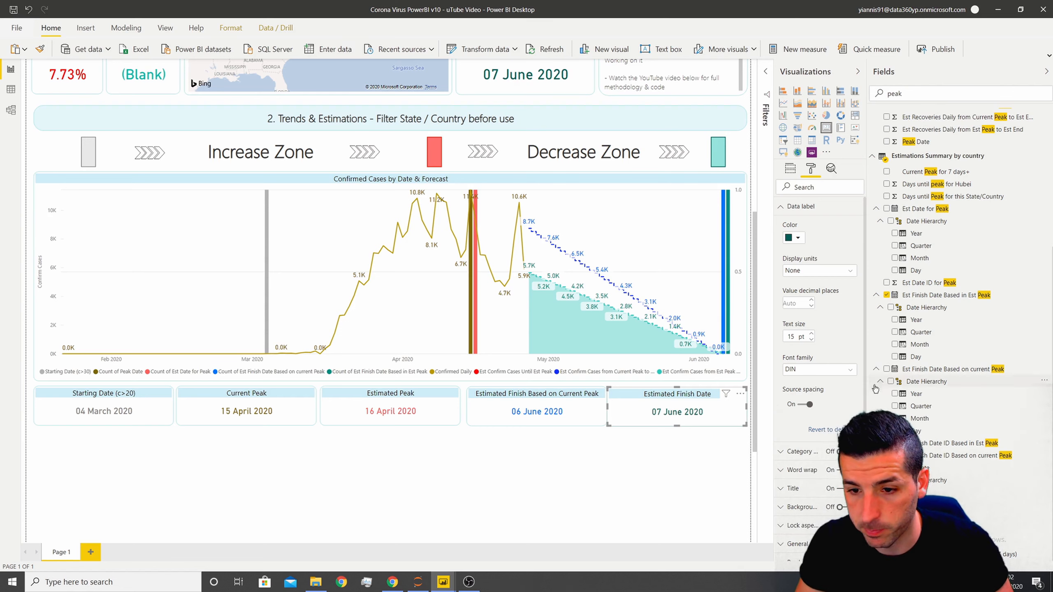
click(796, 206)
- Change the fifth card's title to "Estimated Finish Based in Estimated Peak"
click(790, 261)
click(819, 292)
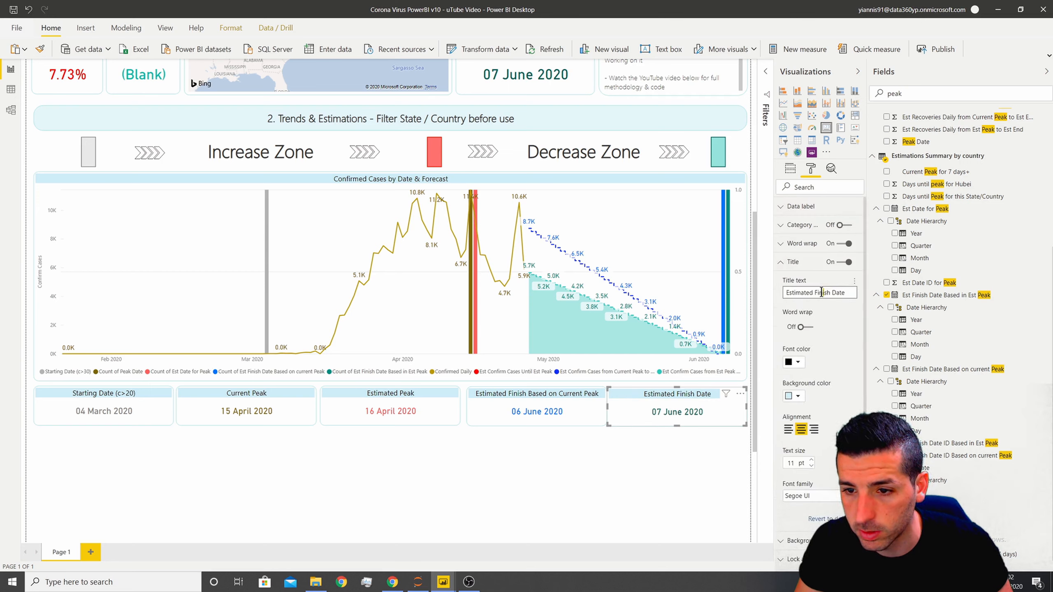
key(ctrl+a)
text(Estimated Finish Based in Estimated Peak)
click(639, 476)
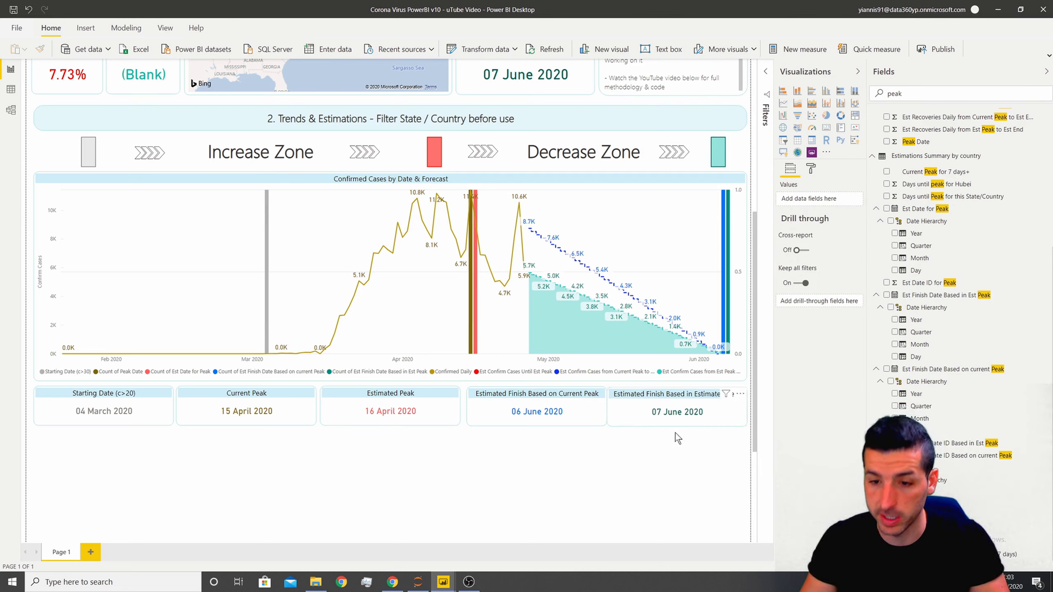
- Align the tops of all five date cards beneath the chart and distribute them horizontally
click(98, 401)
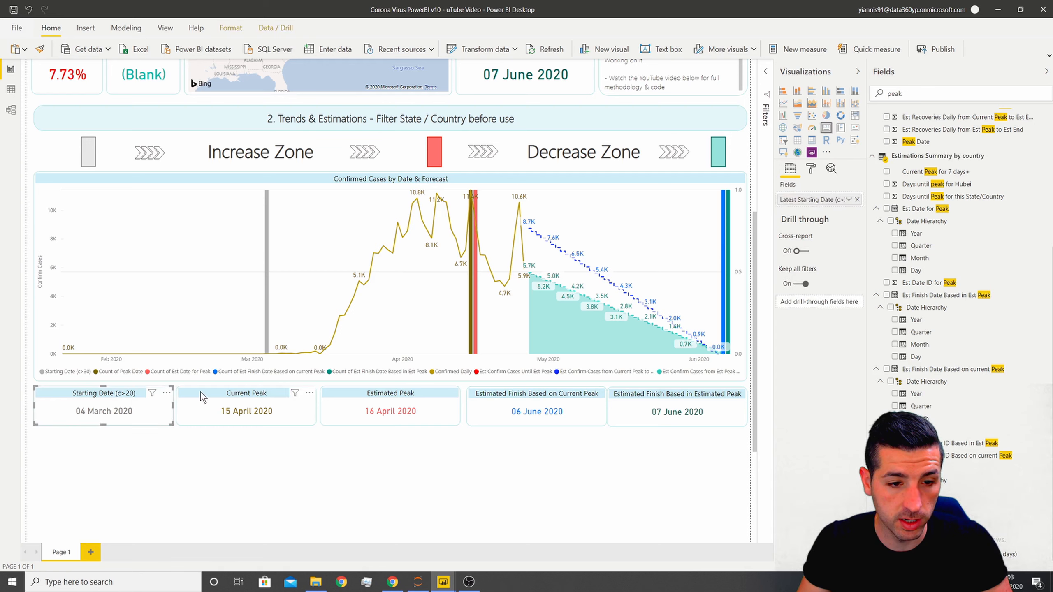
ctrl+click(201, 392)
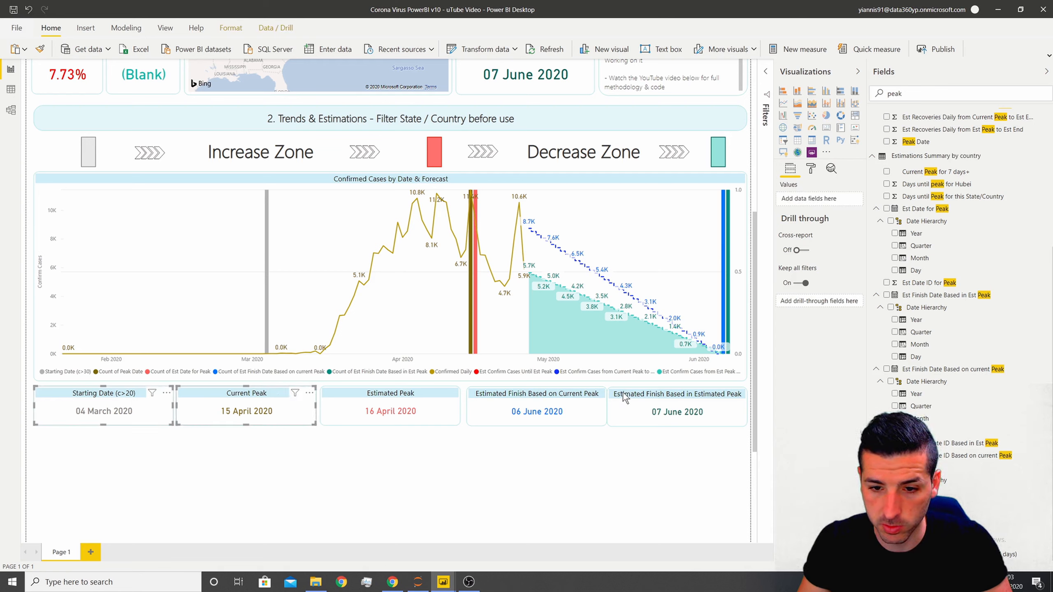
ctrl+click(696, 404)
click(231, 29)
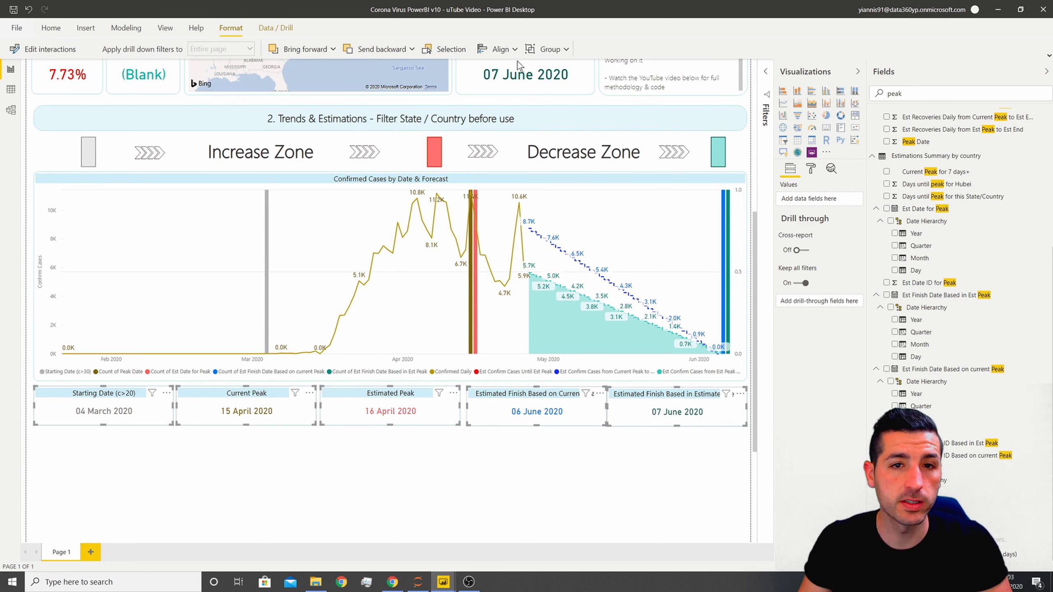
click(498, 49)
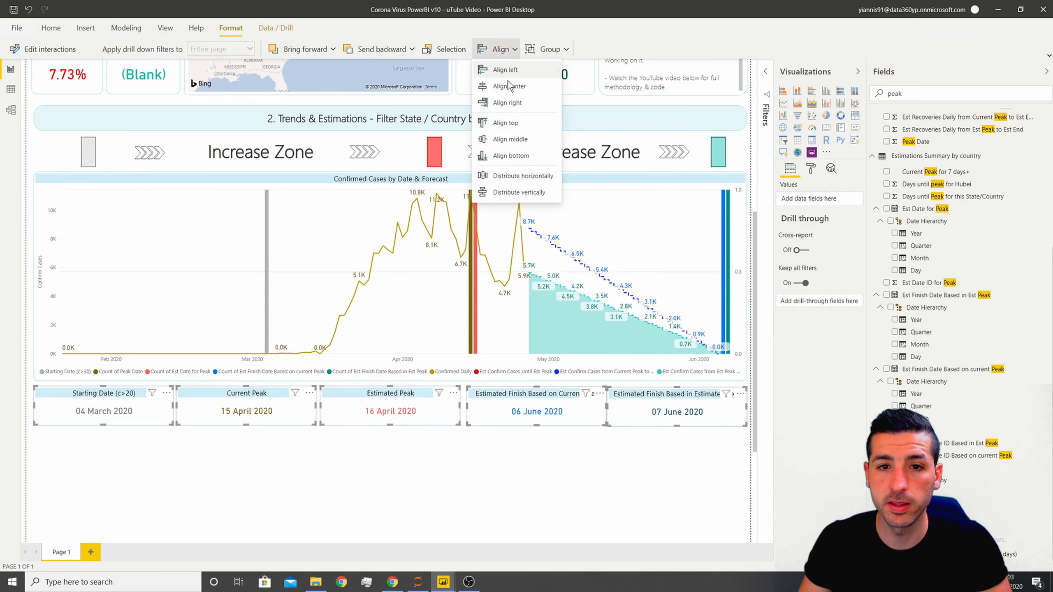
click(505, 122)
click(497, 49)
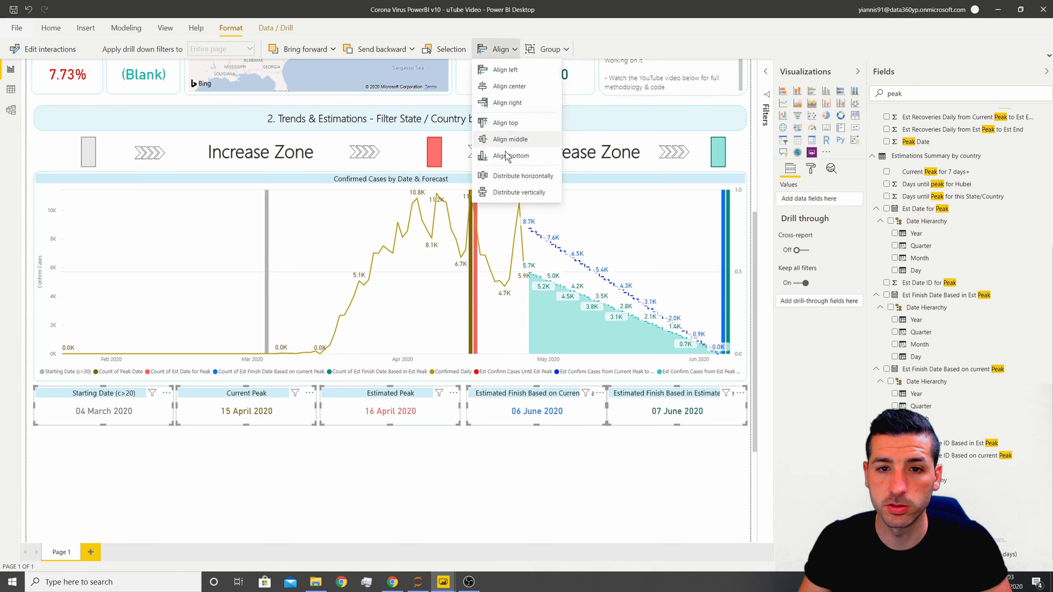
click(514, 178)
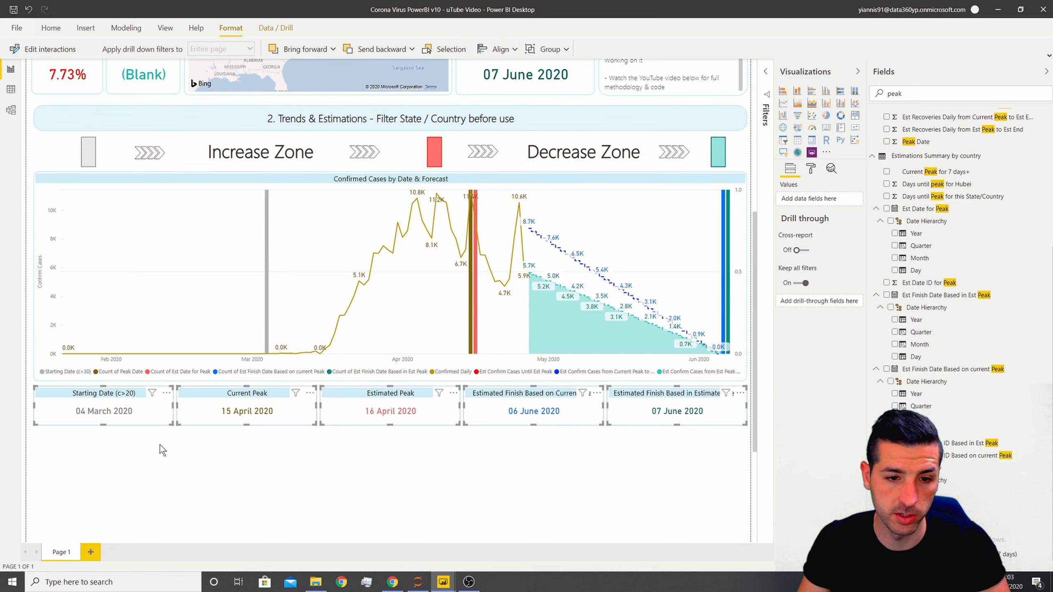
click(220, 437)
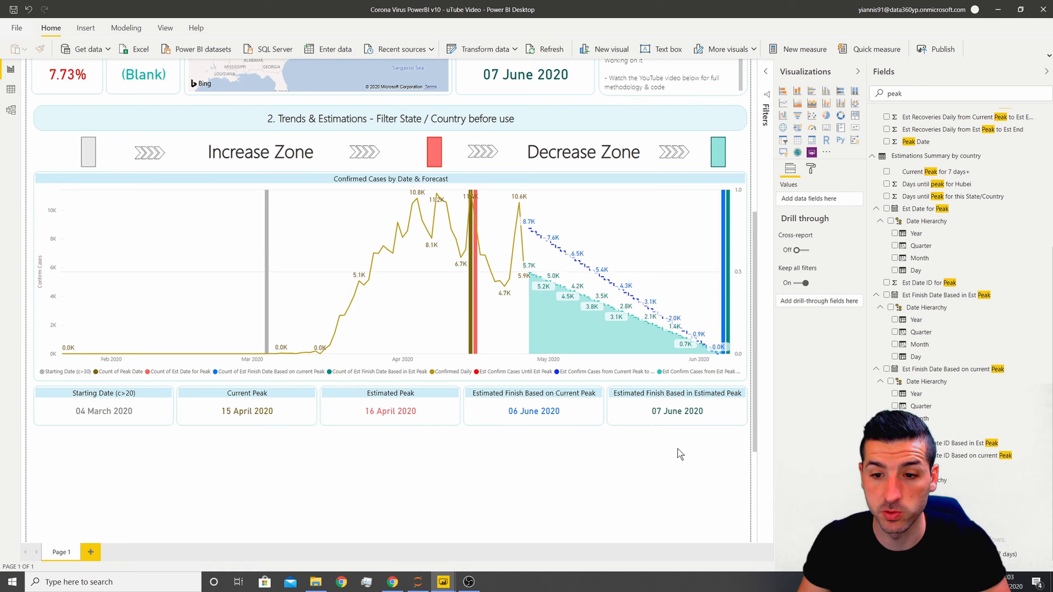
- Filter the report to Italy in the Country / State slicer and review the forecast chart and date cards
scroll(504, 374, down, 3)
scroll(560, 454, up, 5)
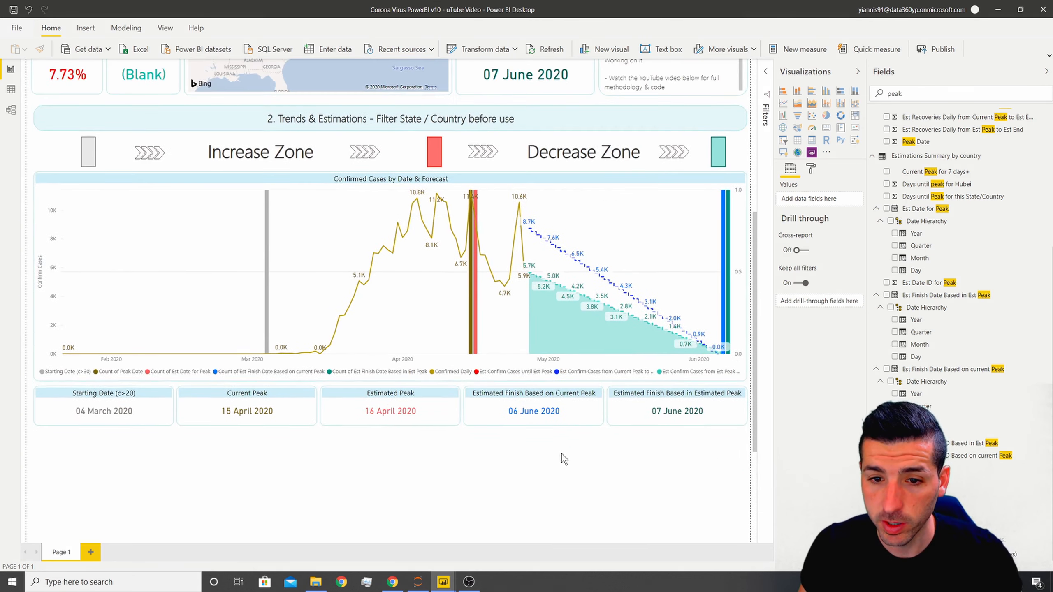
scroll(488, 440, up, 6)
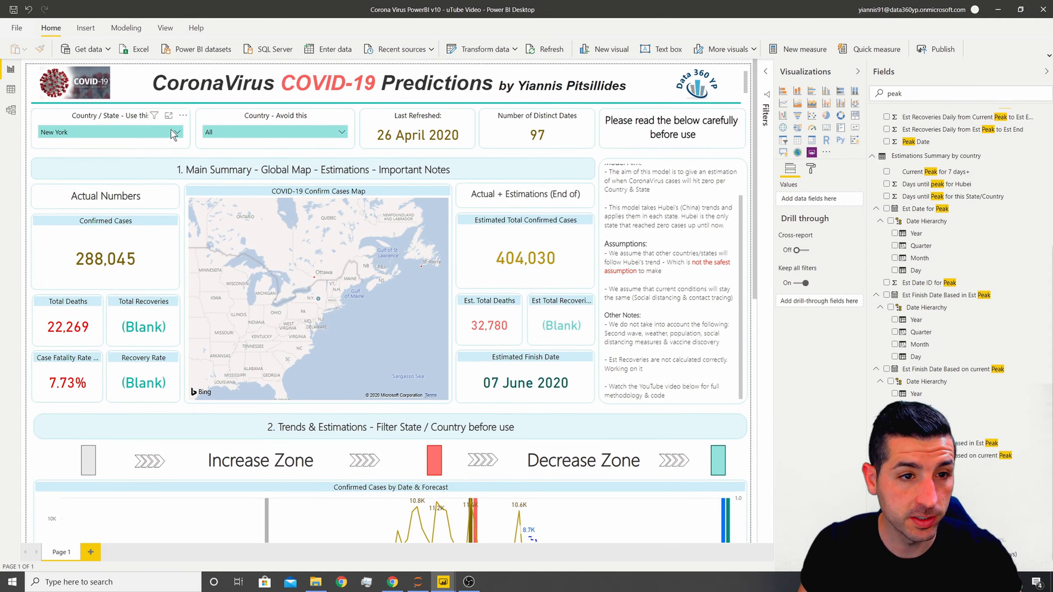
click(177, 132)
drag(72, 144, 44, 147)
text(it)
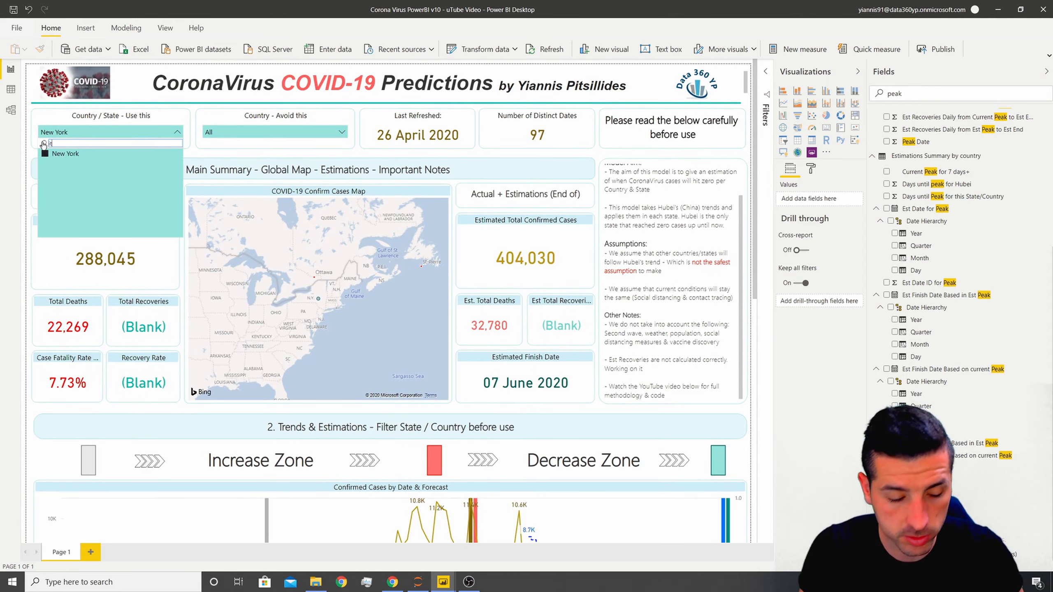
text(al)
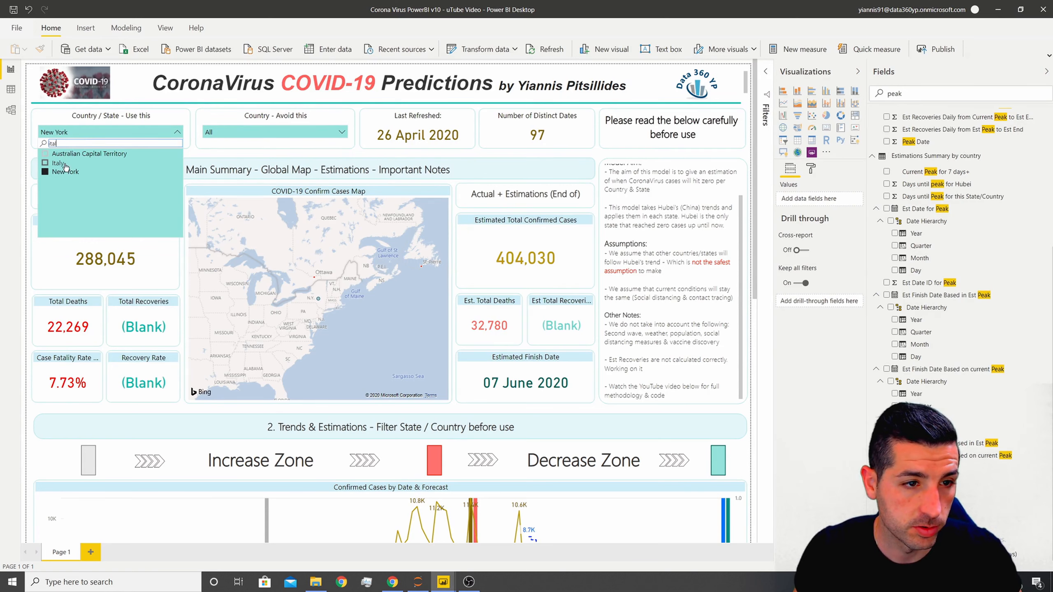
click(62, 163)
click(514, 171)
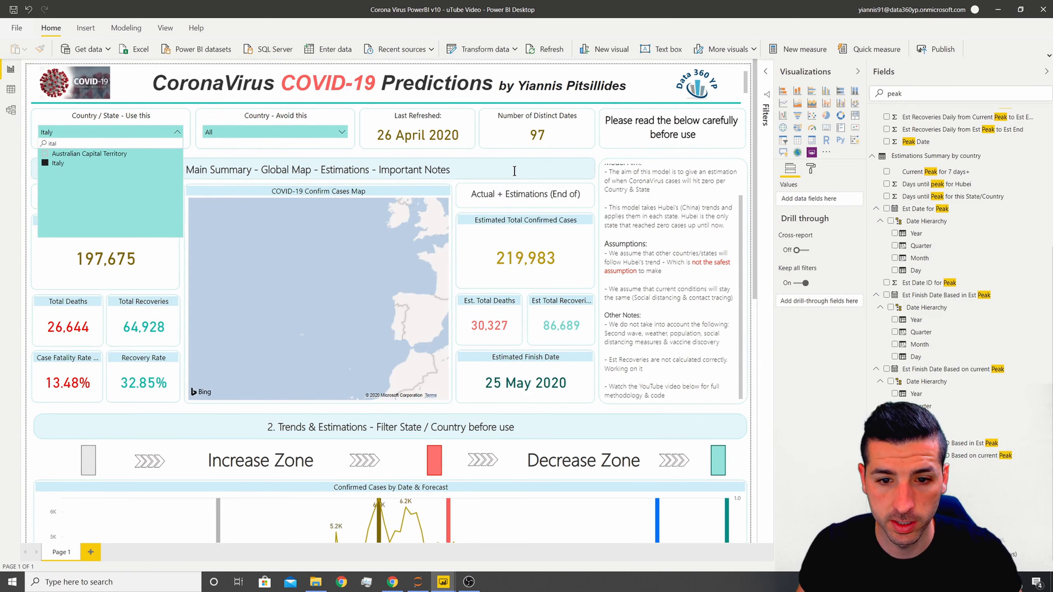
scroll(589, 324, down, 6)
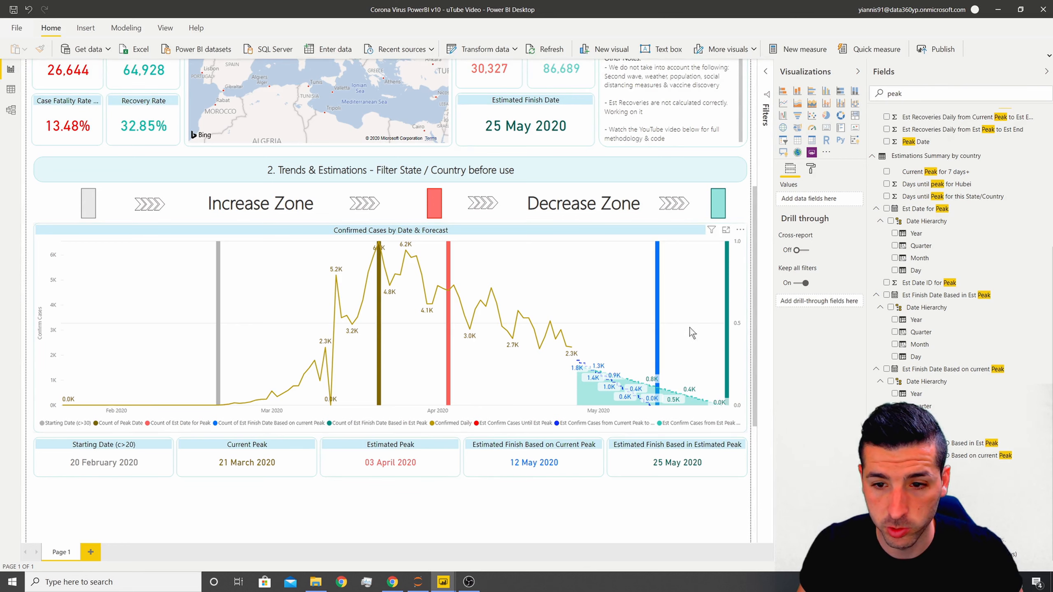
scroll(680, 329, up, 4)
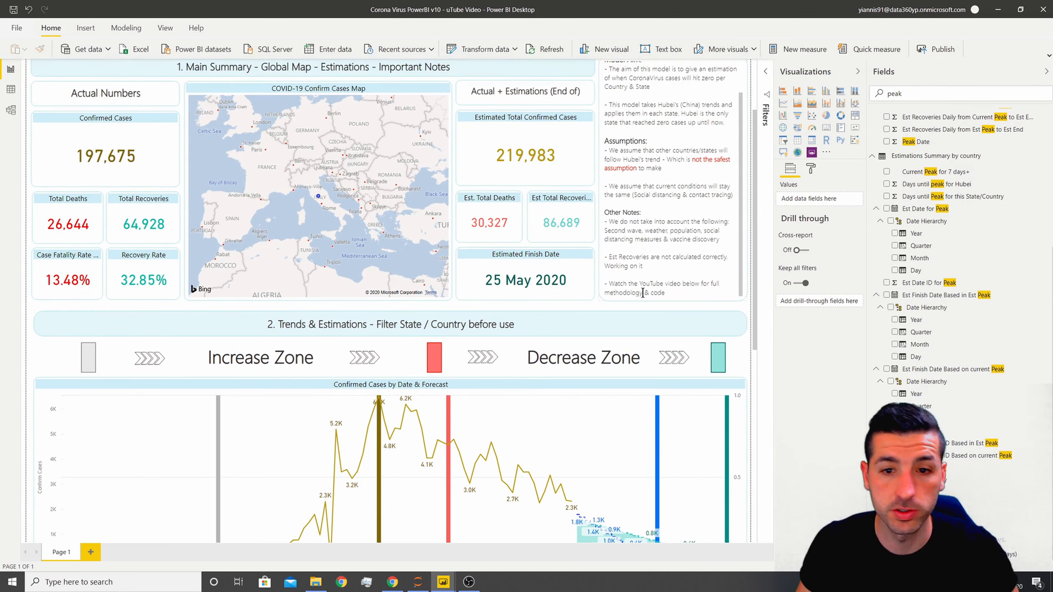
scroll(703, 307, down, 5)
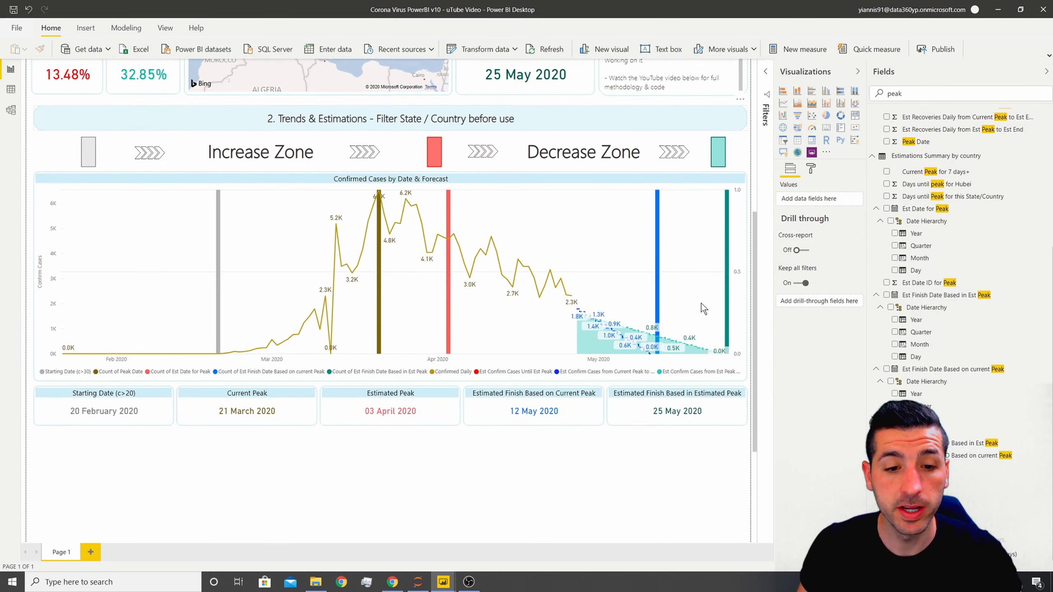
- Add a stacked column chart directly beneath the Starting Date card and widen it to nearly two card widths
scroll(431, 471, down, 1)
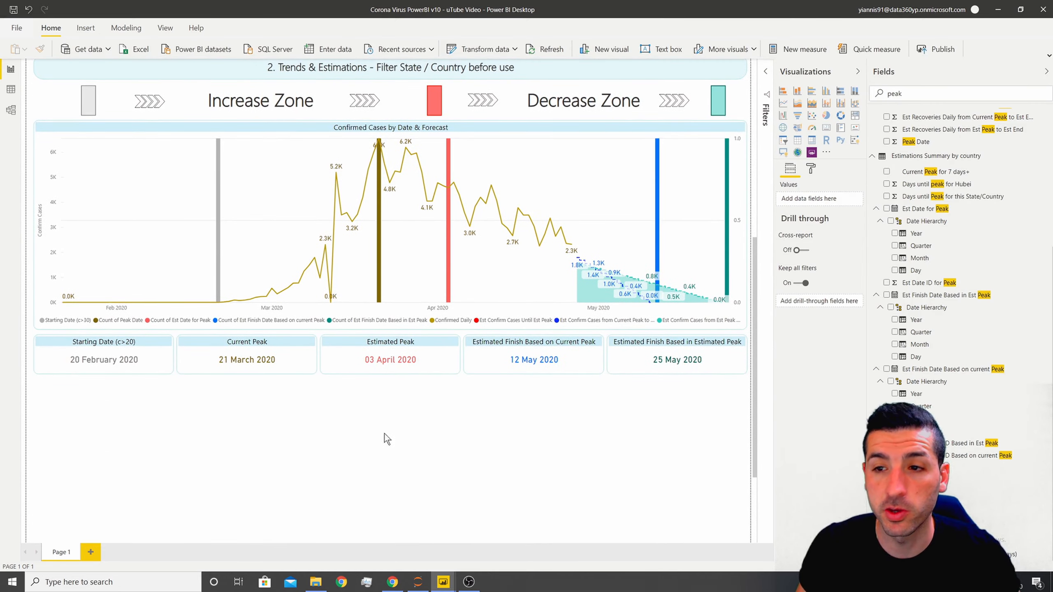
click(797, 90)
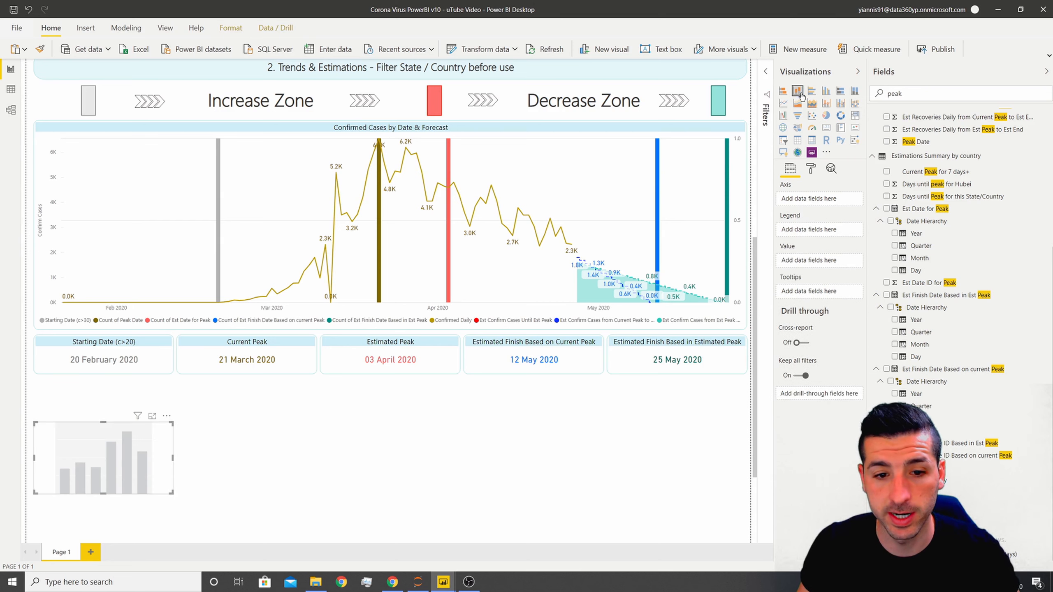
drag(103, 423, 109, 379)
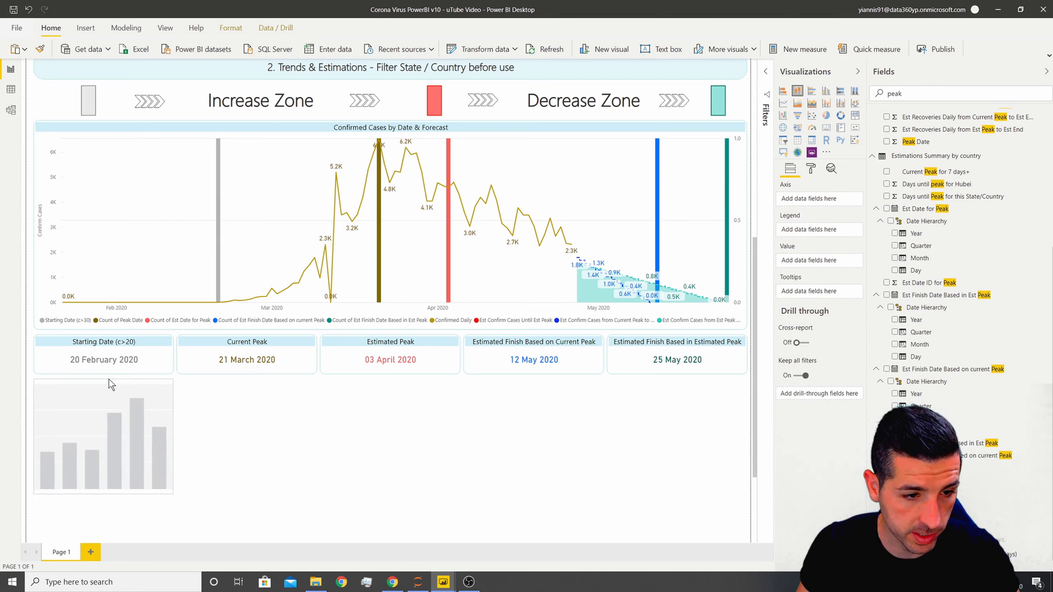
drag(171, 435, 282, 433)
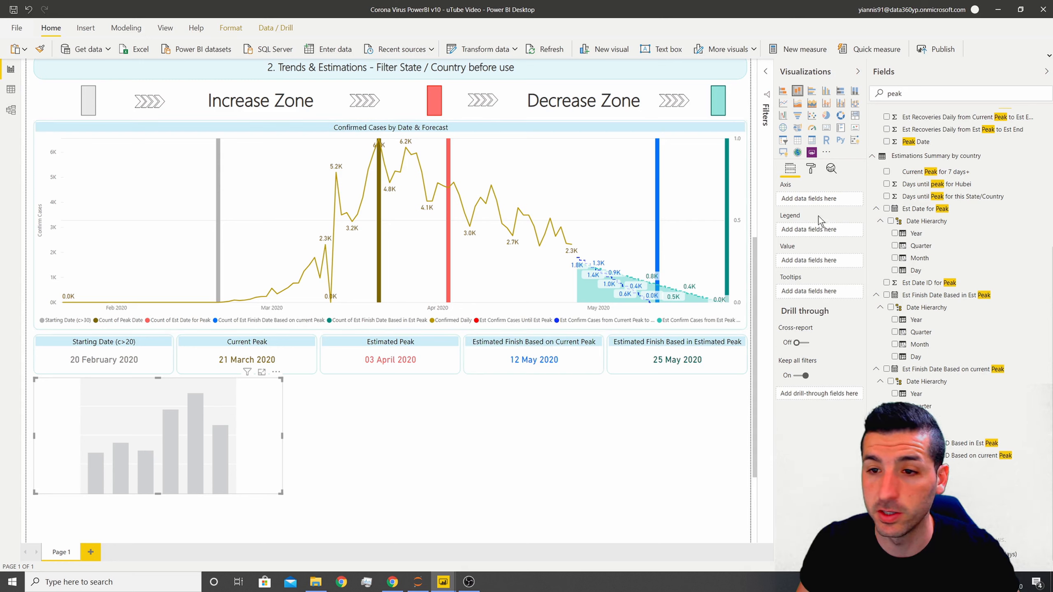
- Set the new column chart's axis to Combined Date, using the plain date instead of the date hierarchy
scroll(905, 165, up, 5)
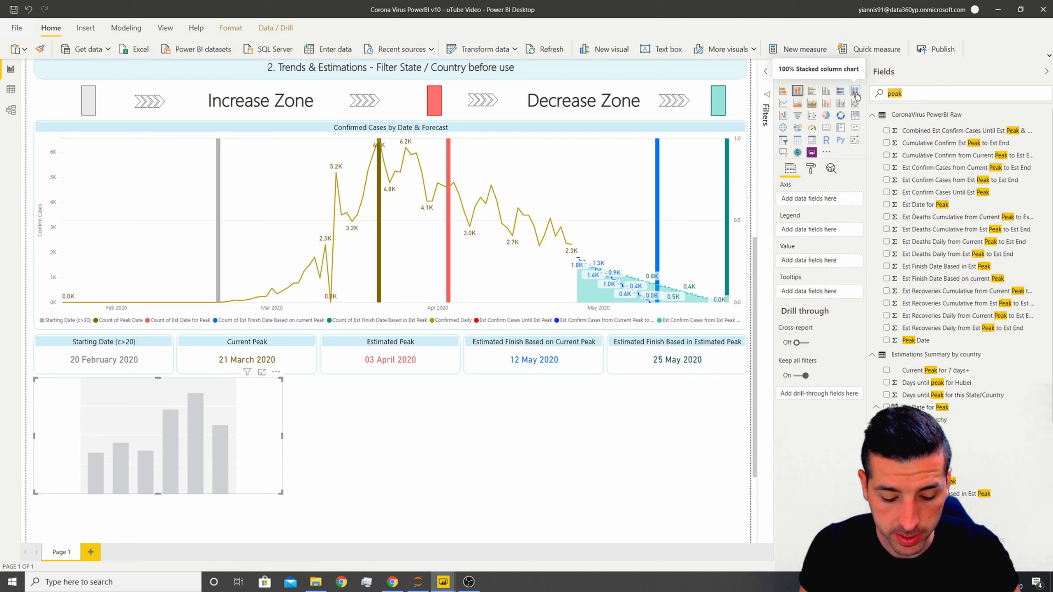
text(comb)
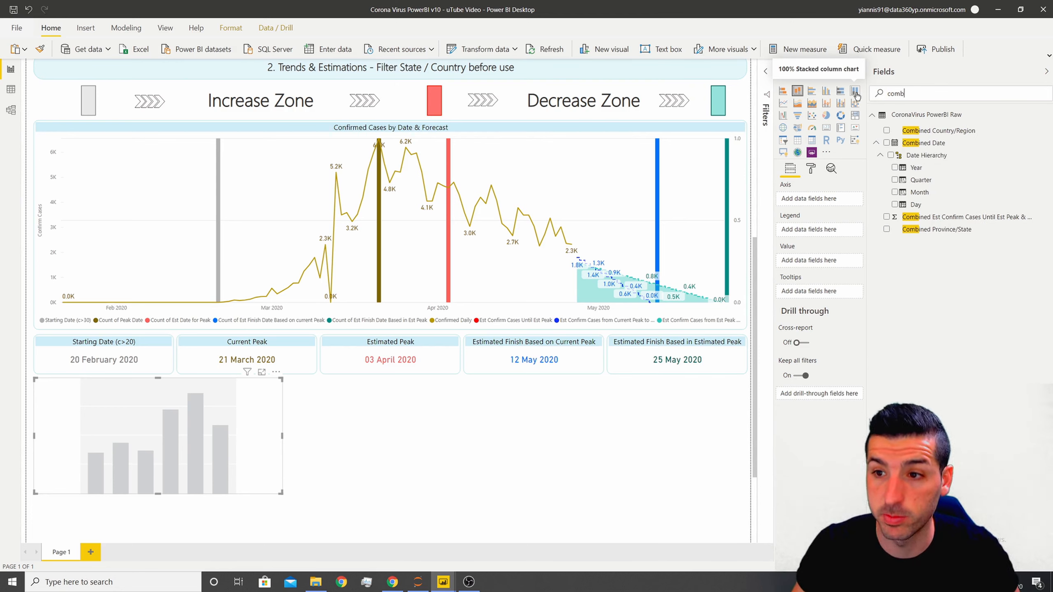
drag(932, 143, 852, 202)
click(852, 202)
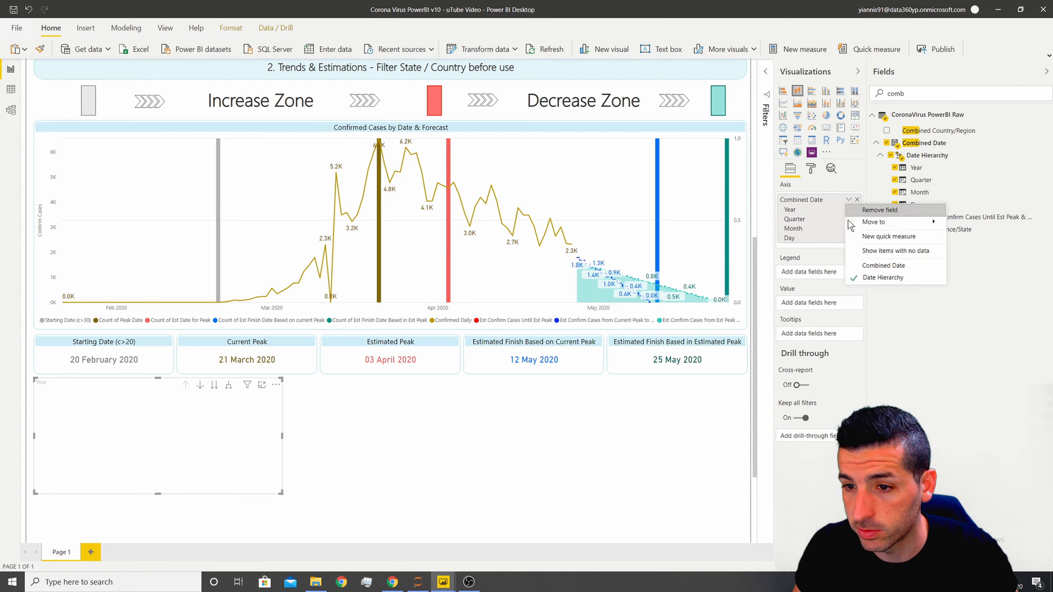
click(878, 267)
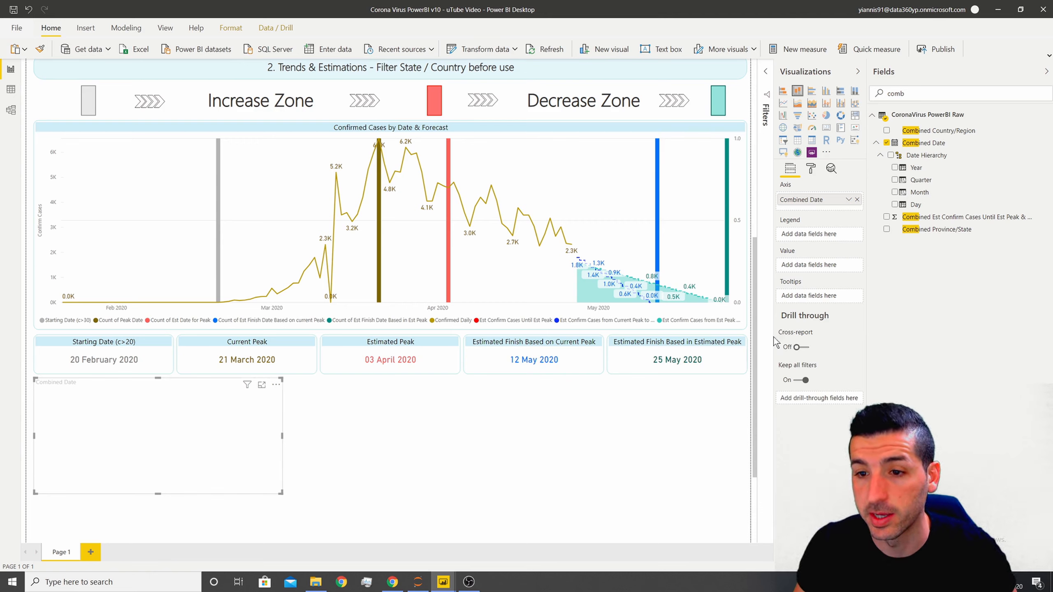
- Add Confirmed and Cumulative Confirm Est Peak to Est End as the column chart's values
drag(903, 101, 886, 95)
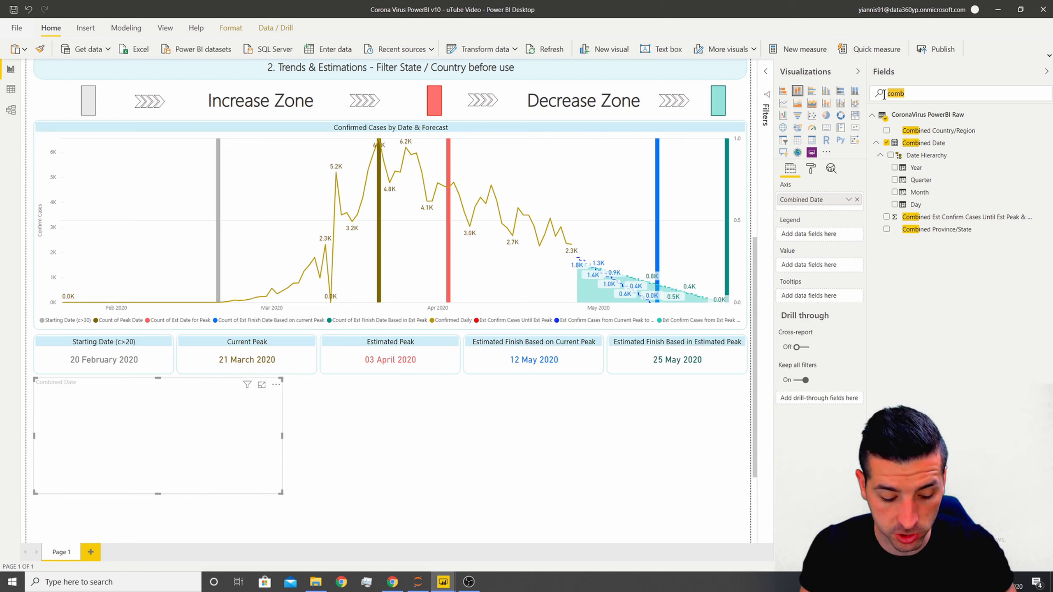
text(co)
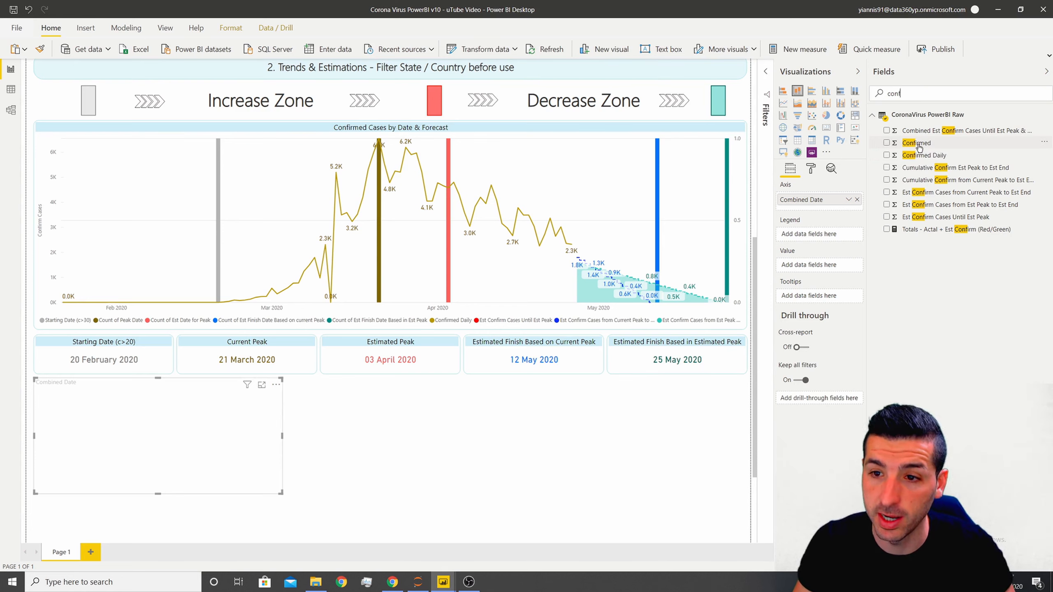
drag(918, 159, 804, 268)
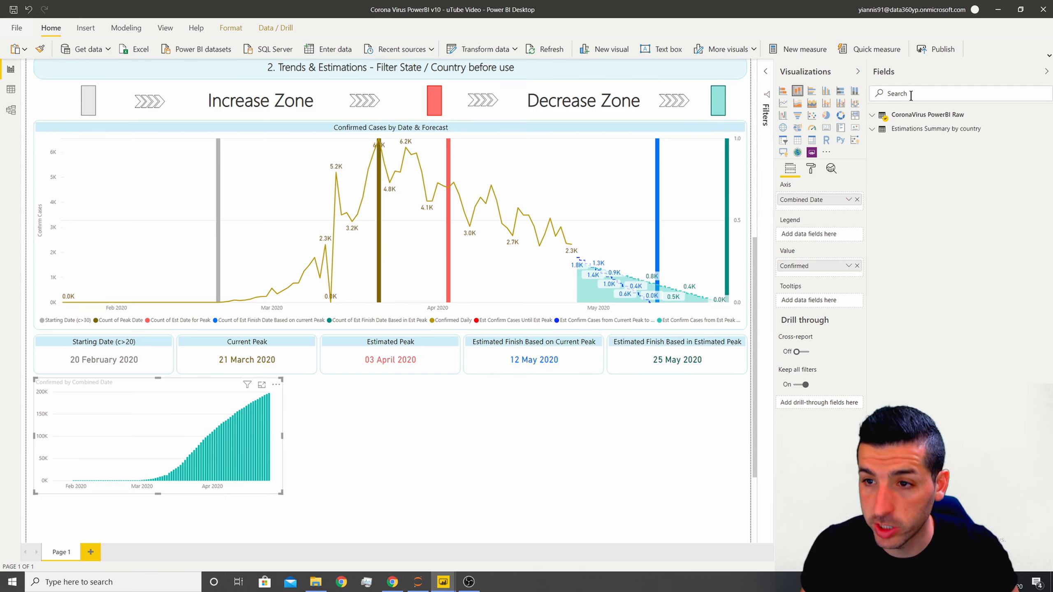
text(l)
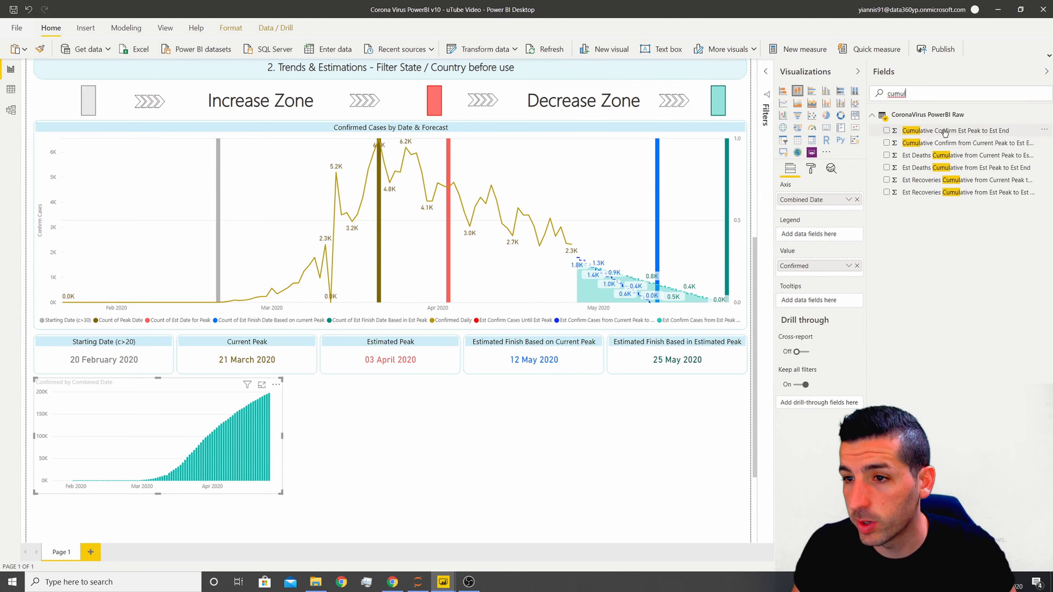
drag(965, 132, 825, 276)
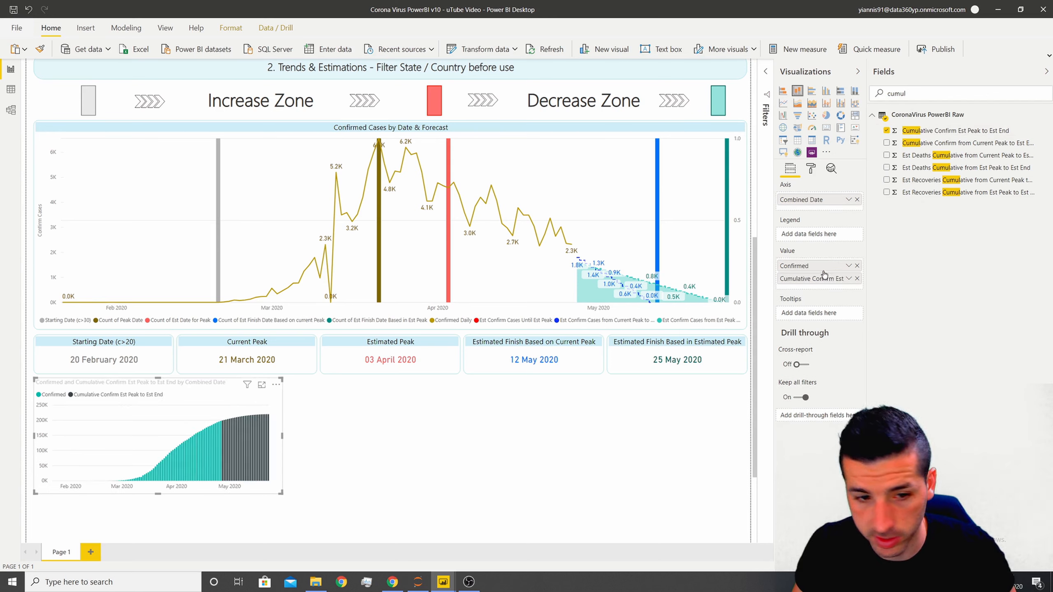
- Copy the Current Peak card's formatting onto the new column chart with Format Painter
mouse_move(225, 429)
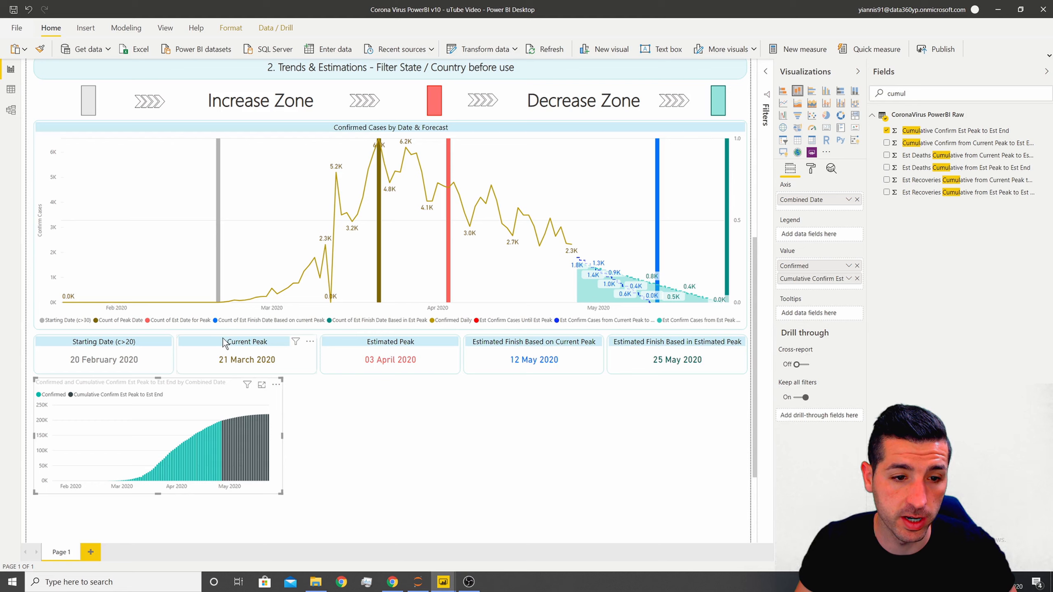
click(190, 342)
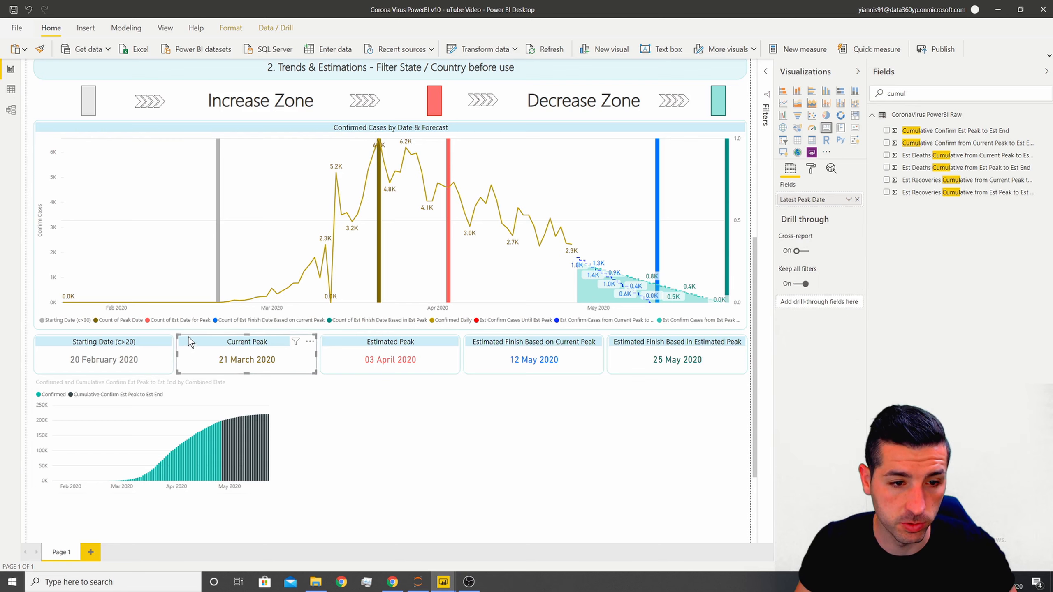
click(38, 54)
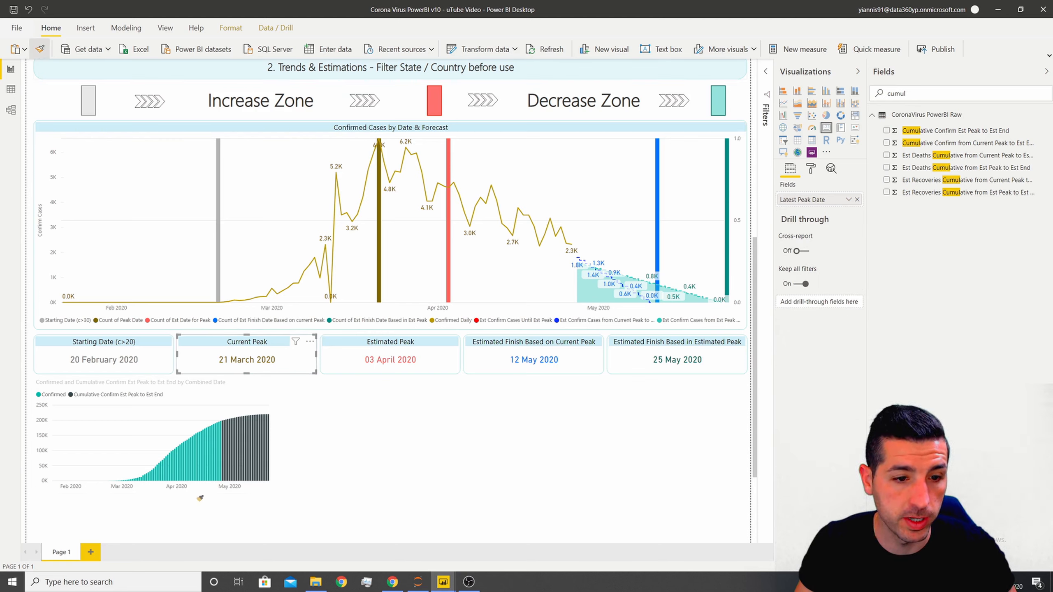
click(196, 393)
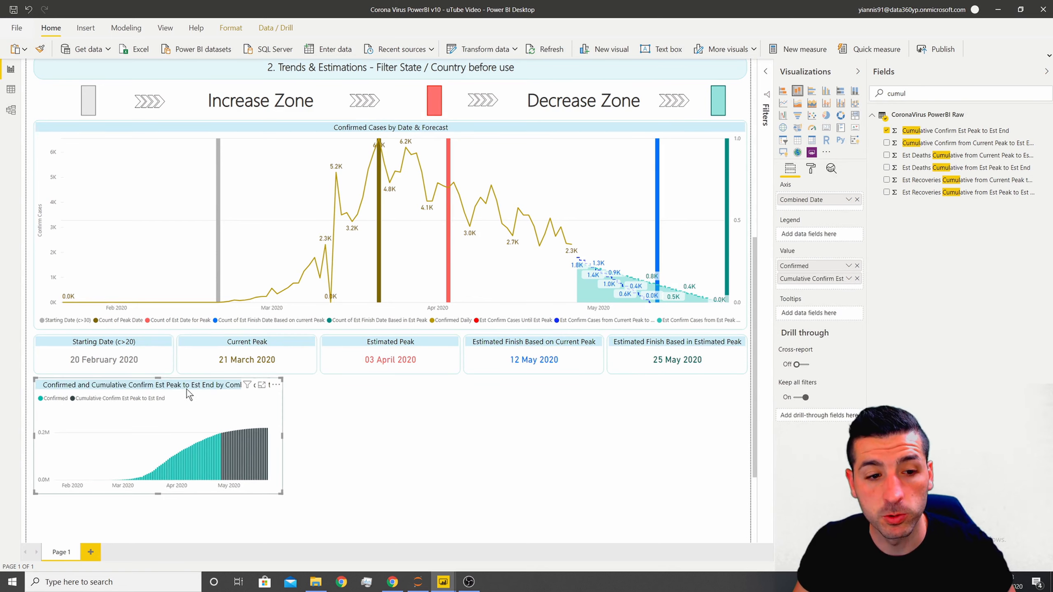
- Change the column chart's title to "Cumulative Confirmed Cases"
click(811, 169)
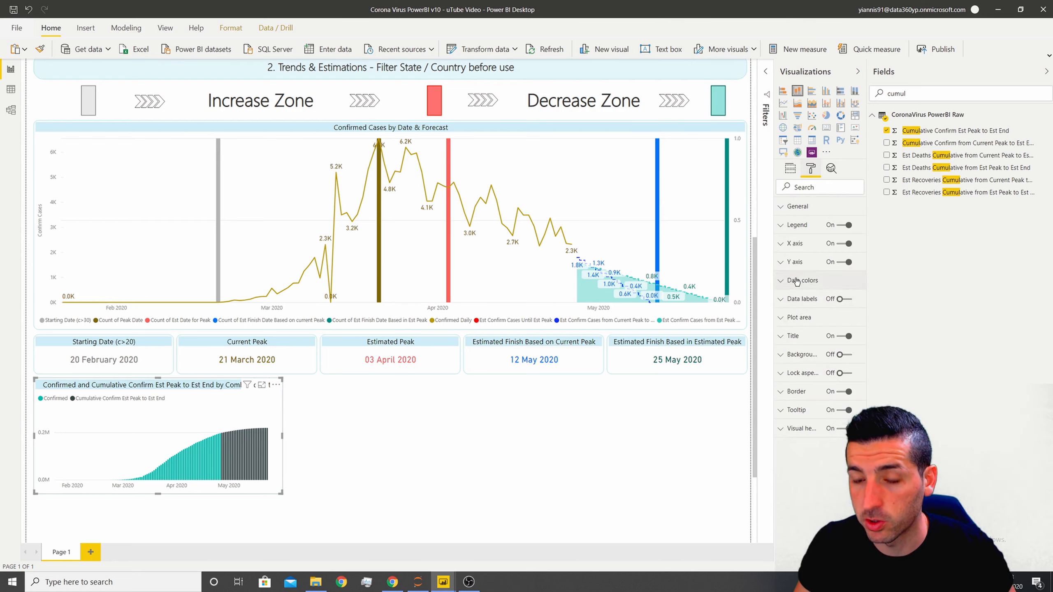
click(794, 336)
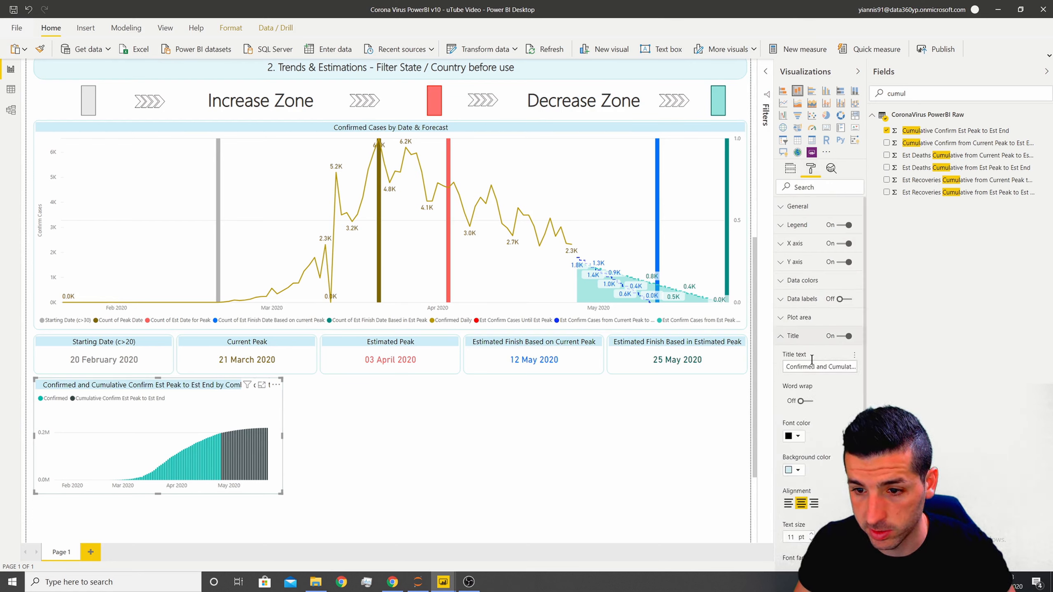
triple_click(808, 366)
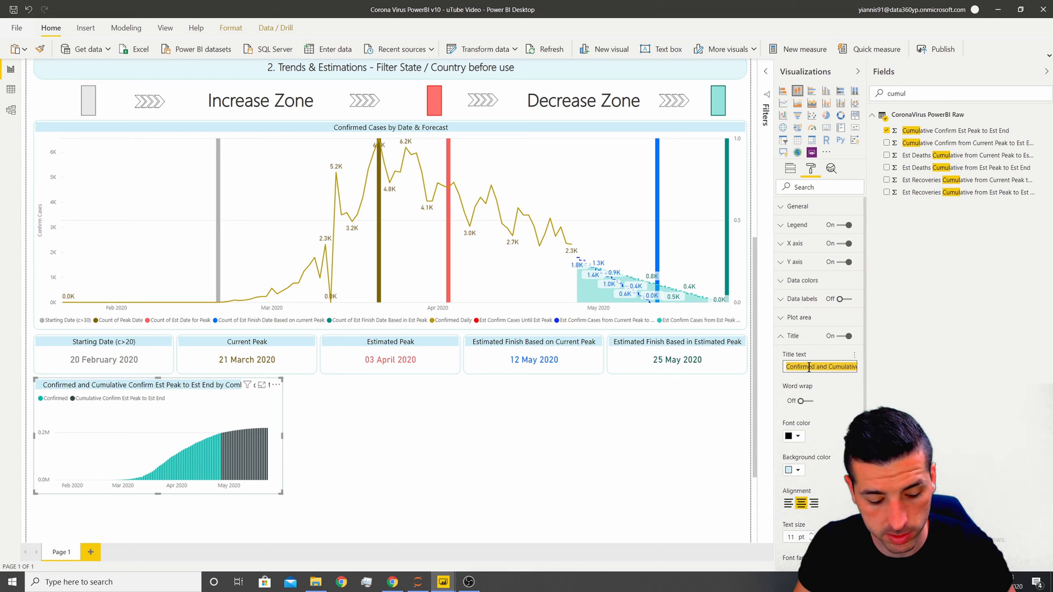
text(Cumulative Confirmed Cases)
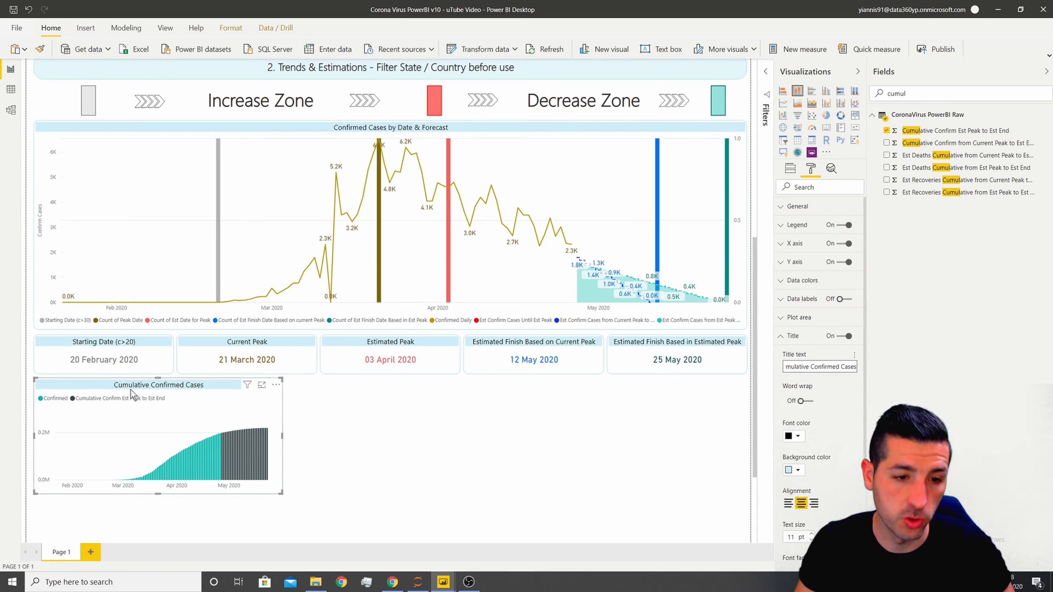
- Set the legend position of the Cumulative Confirmed Cases chart to Bottom Center
click(808, 228)
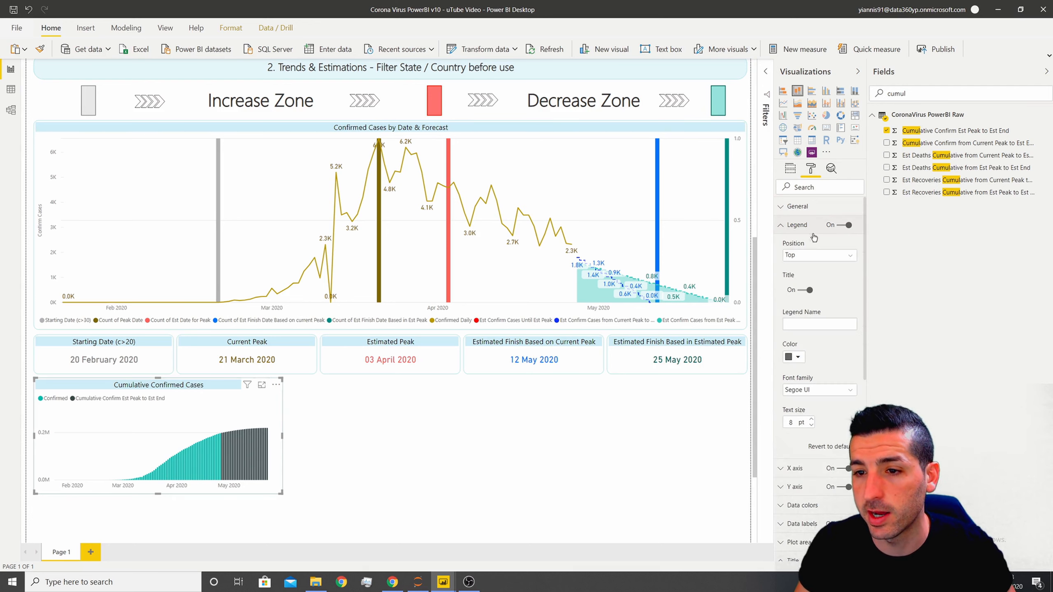
click(805, 254)
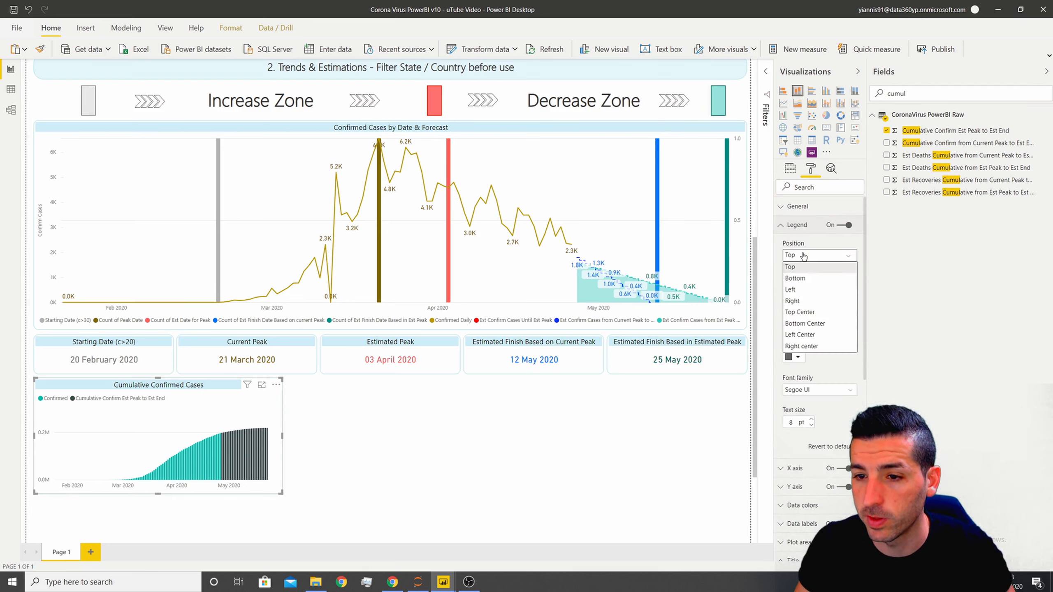
click(804, 324)
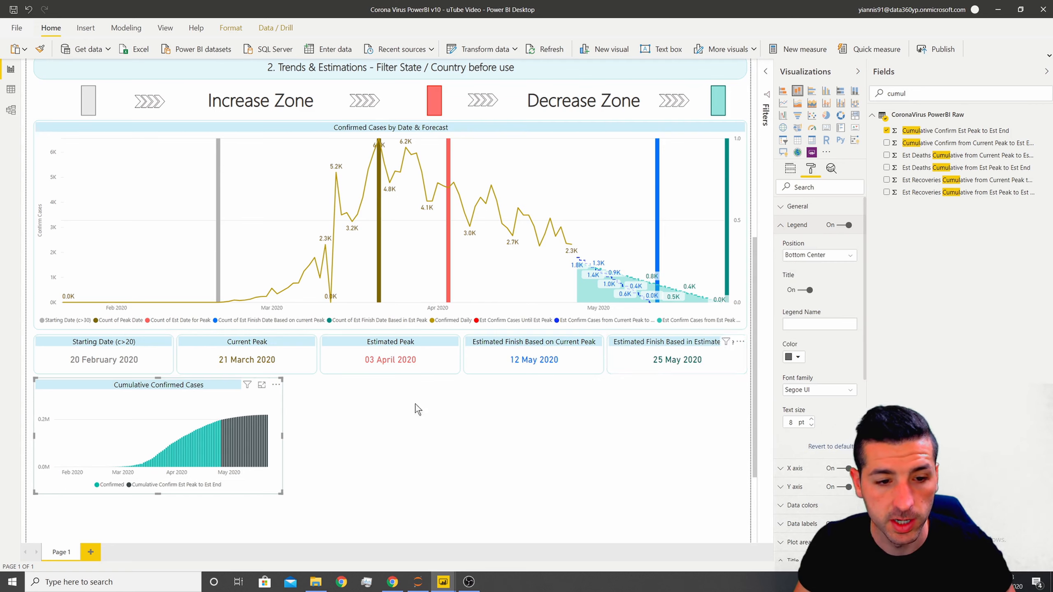
click(798, 230)
- Color the Confirmed series dark gold and the Cumulative Confirm Est Peak to Est End series light yellow in the column chart
click(815, 287)
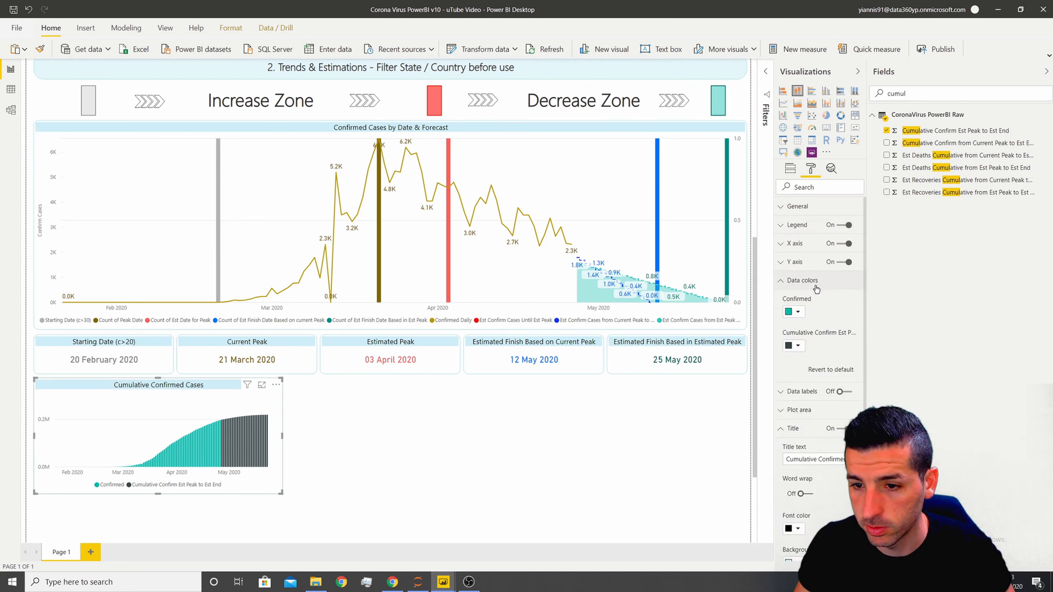
click(796, 313)
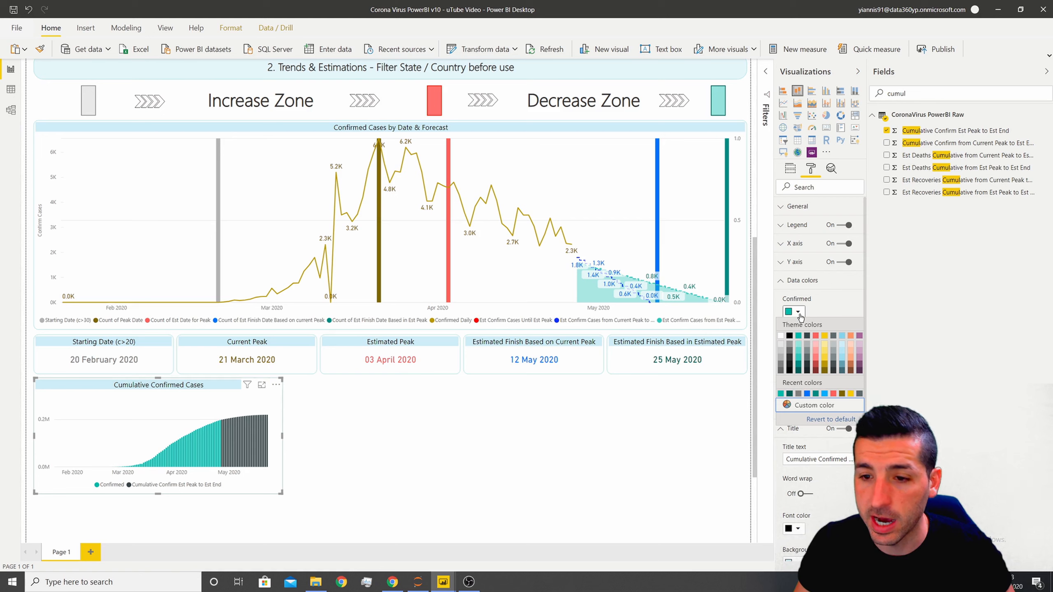
click(825, 373)
click(799, 348)
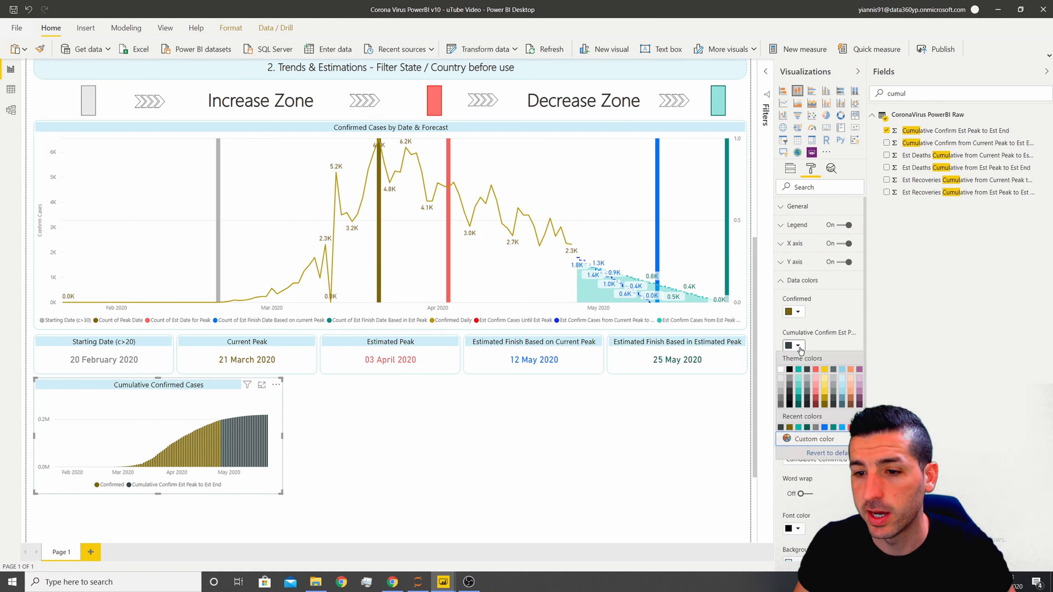
click(826, 384)
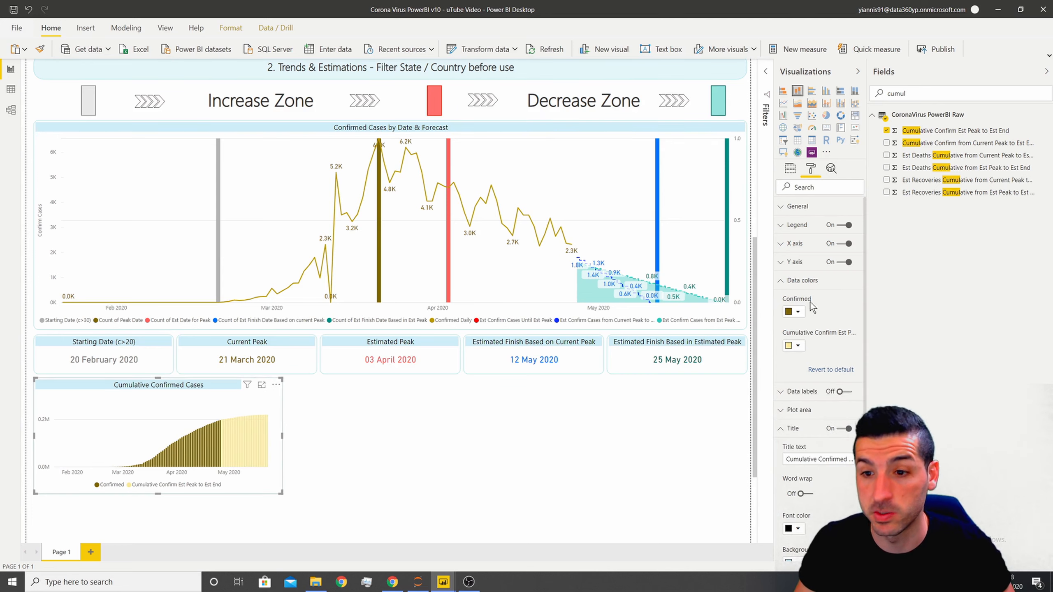
click(802, 282)
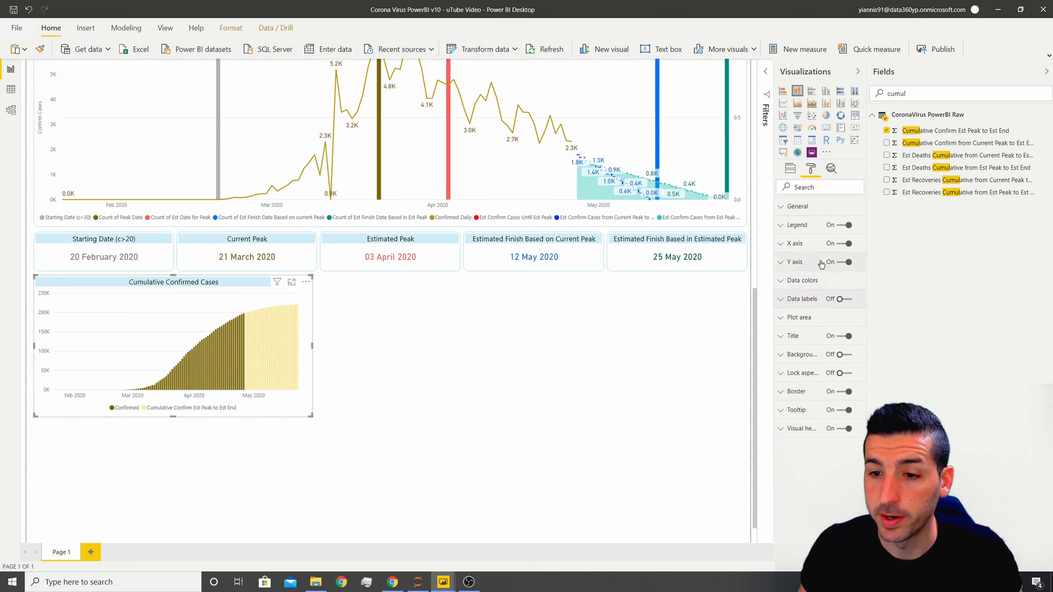
- Turn on data labels with overflow text for the Cumulative Confirmed Cases chart, keeping the Vertical orientation
click(831, 299)
click(832, 301)
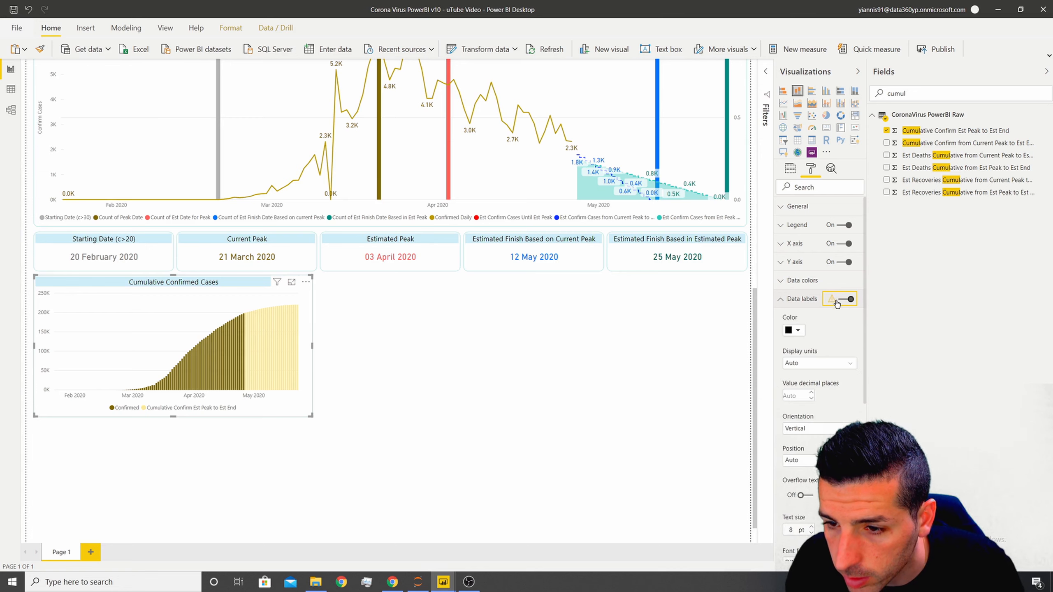
mouse_move(831, 303)
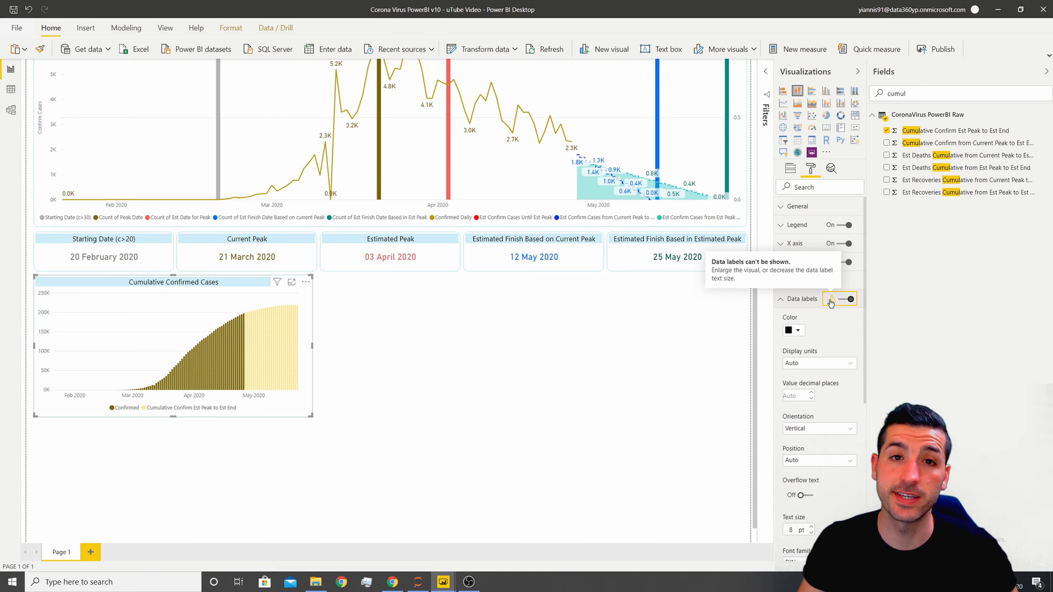
scroll(823, 368, down, 3)
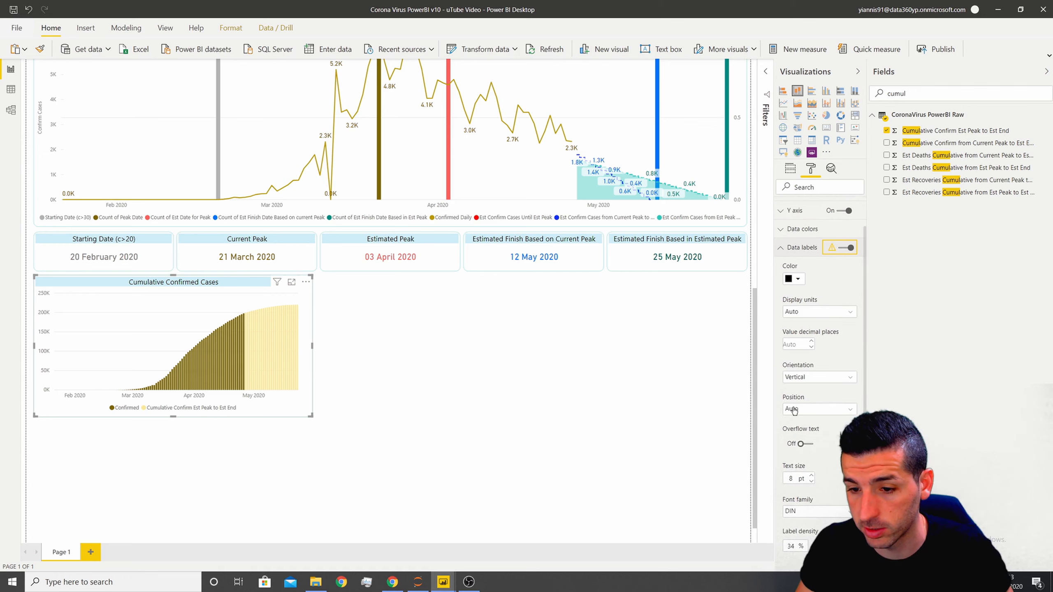
click(800, 444)
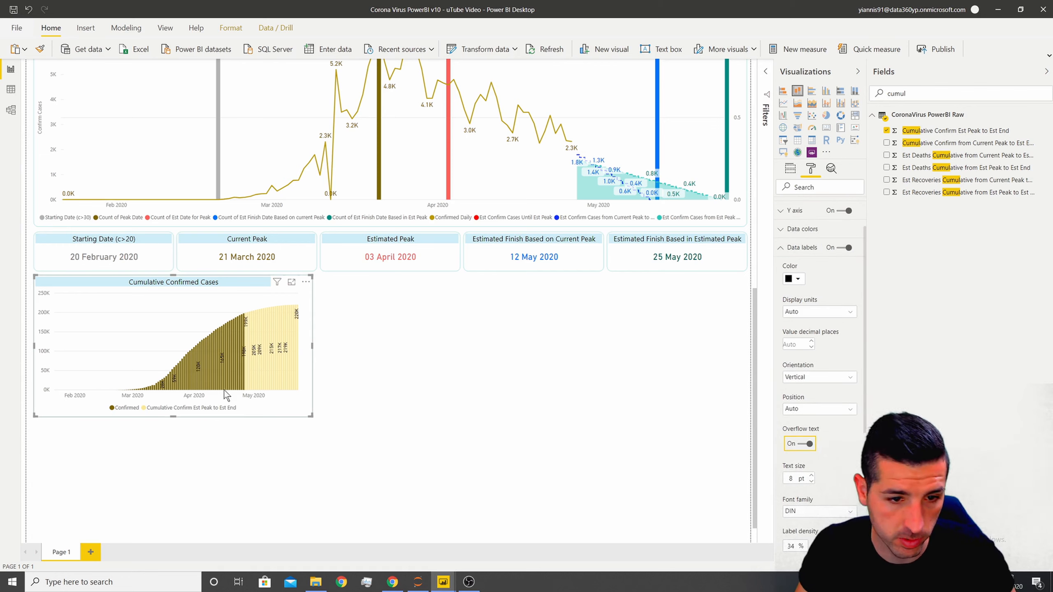
click(807, 377)
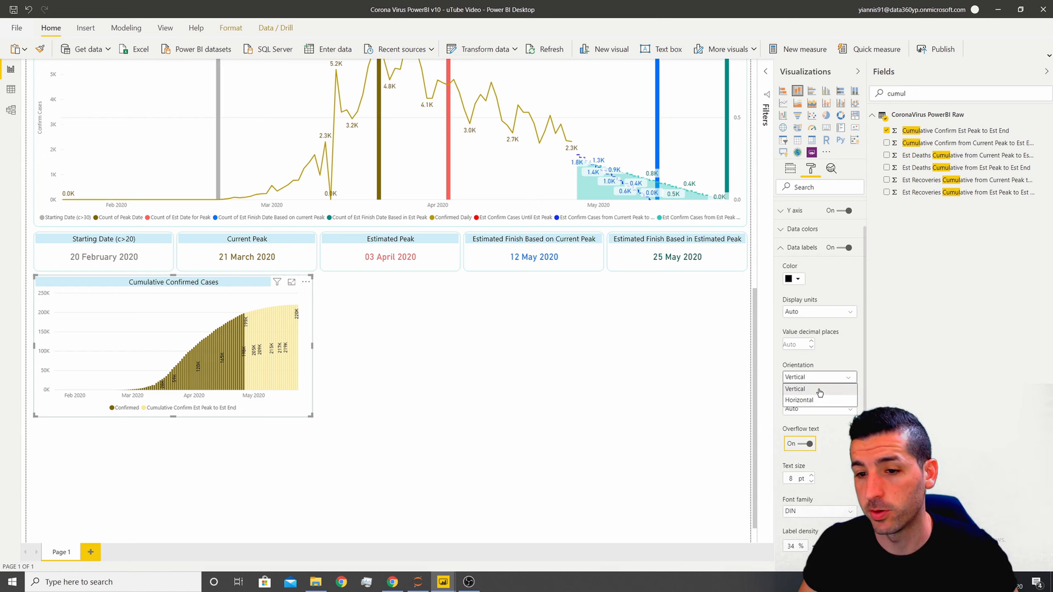
click(850, 353)
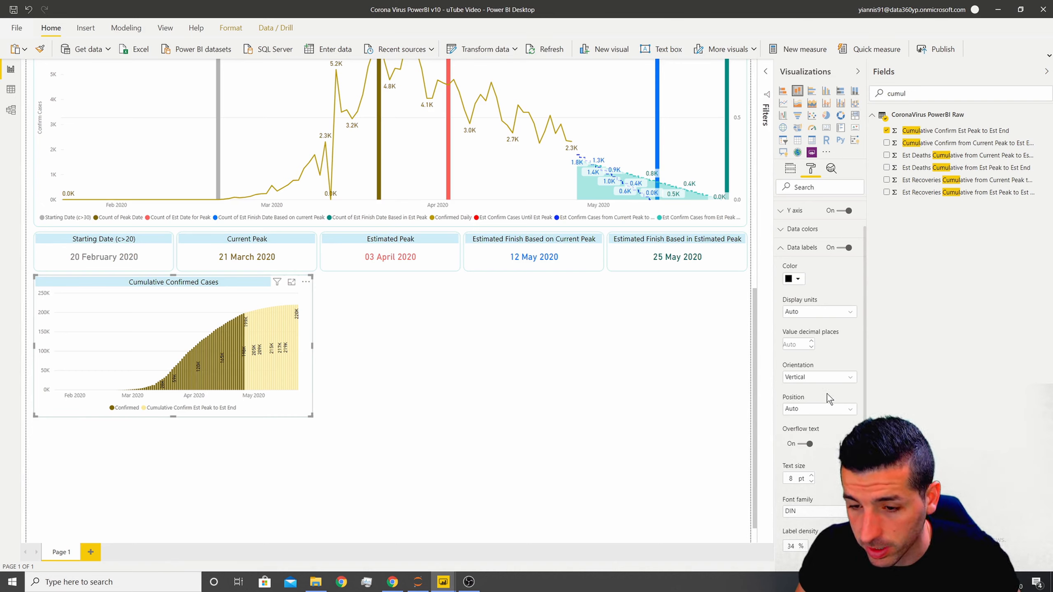
- Duplicate the Cumulative Confirmed Cases chart twice and place the copies beside the original in one row
click(431, 303)
click(223, 288)
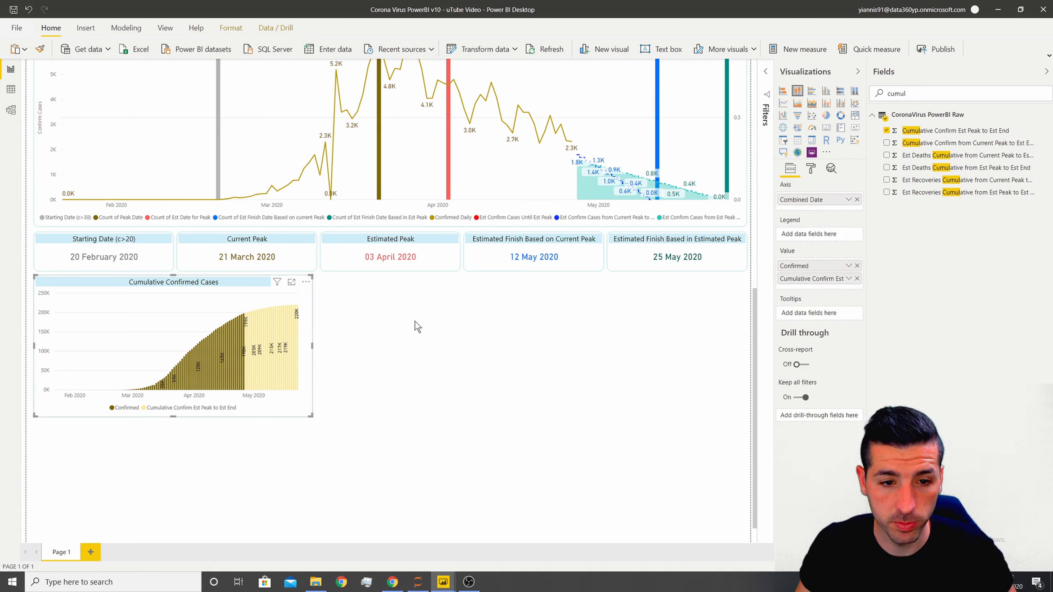
click(414, 321)
click(163, 298)
key(ctrl+c)
key(ctrl+v)
drag(162, 298, 412, 290)
key(ctrl+v)
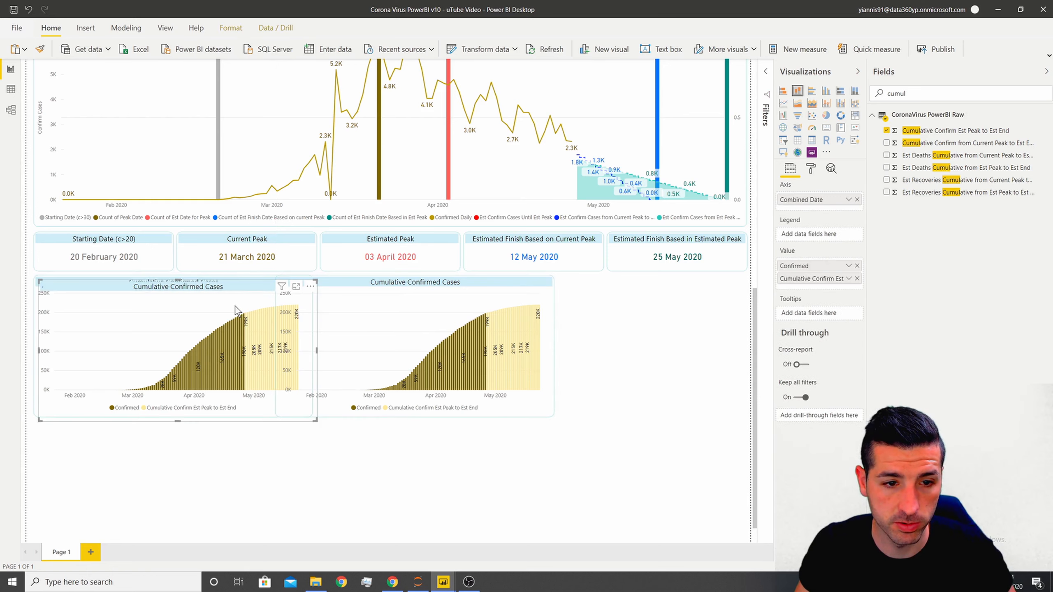
drag(211, 287, 645, 288)
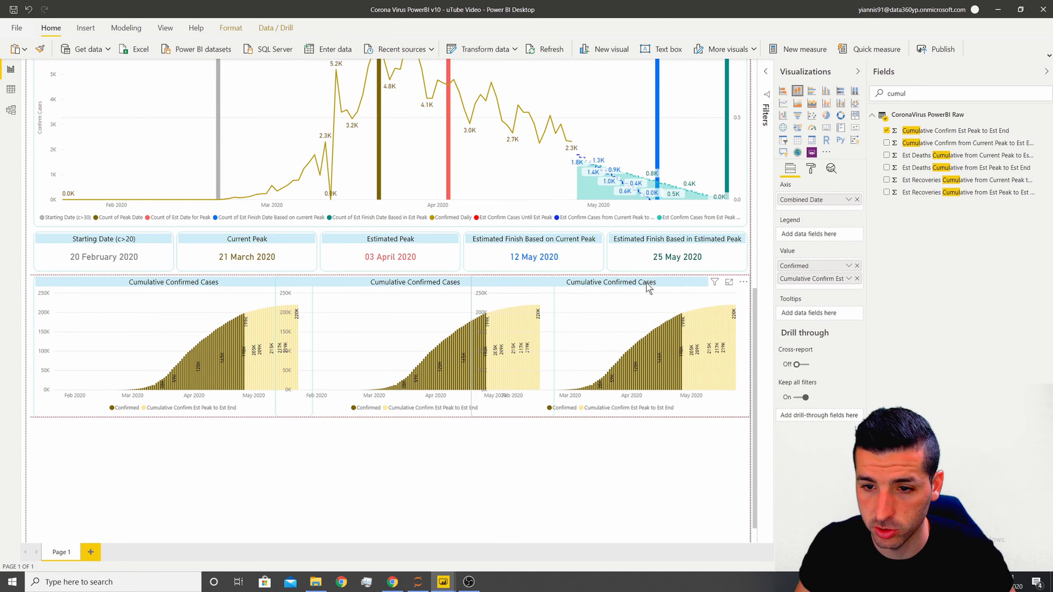
- Delete the two overlapping copies of the Cumulative Confirmed Cases chart, keeping the original
click(196, 286)
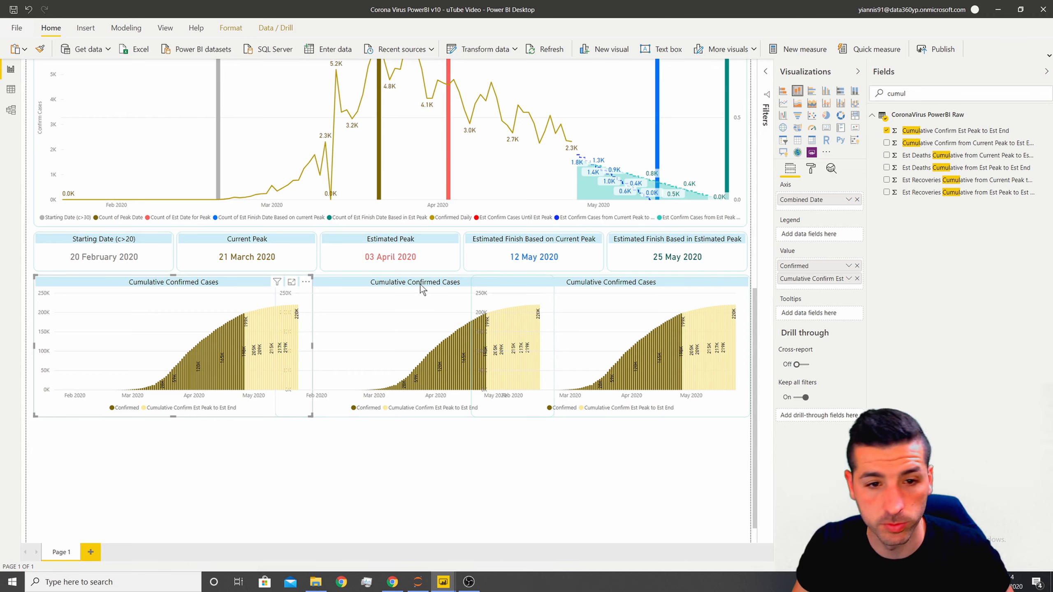
click(399, 288)
key(Delete)
click(576, 289)
key(Delete)
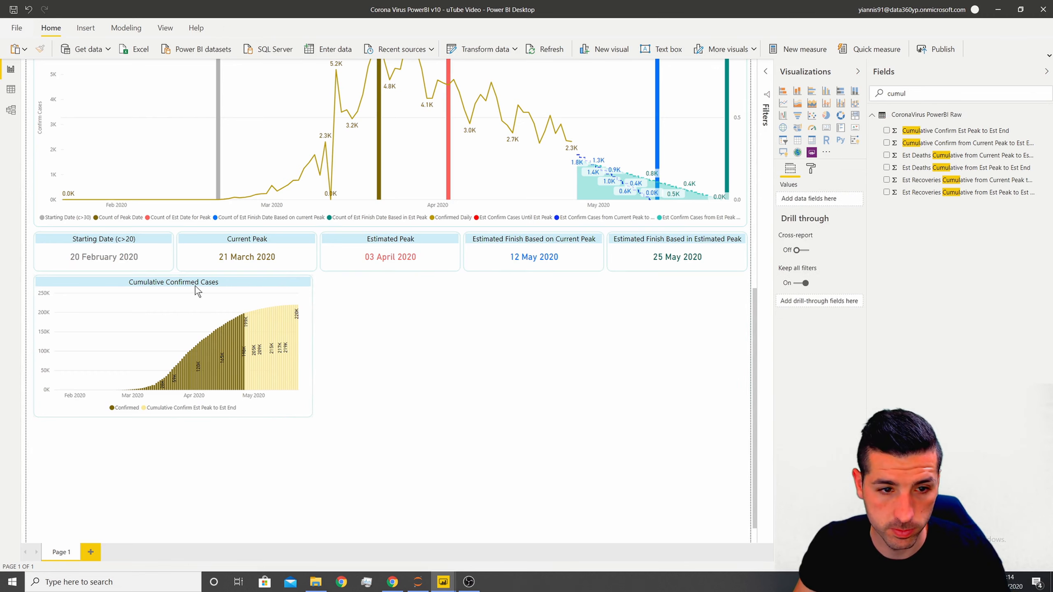
- Set the Cumulative Confirmed Cases chart's width to 491 and height to 240
click(809, 172)
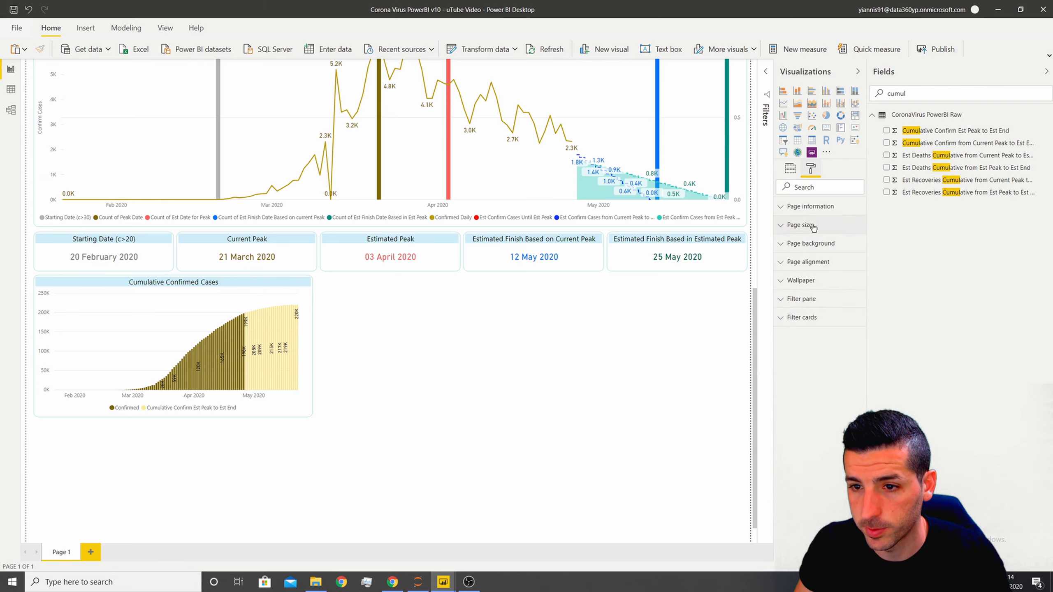
click(240, 289)
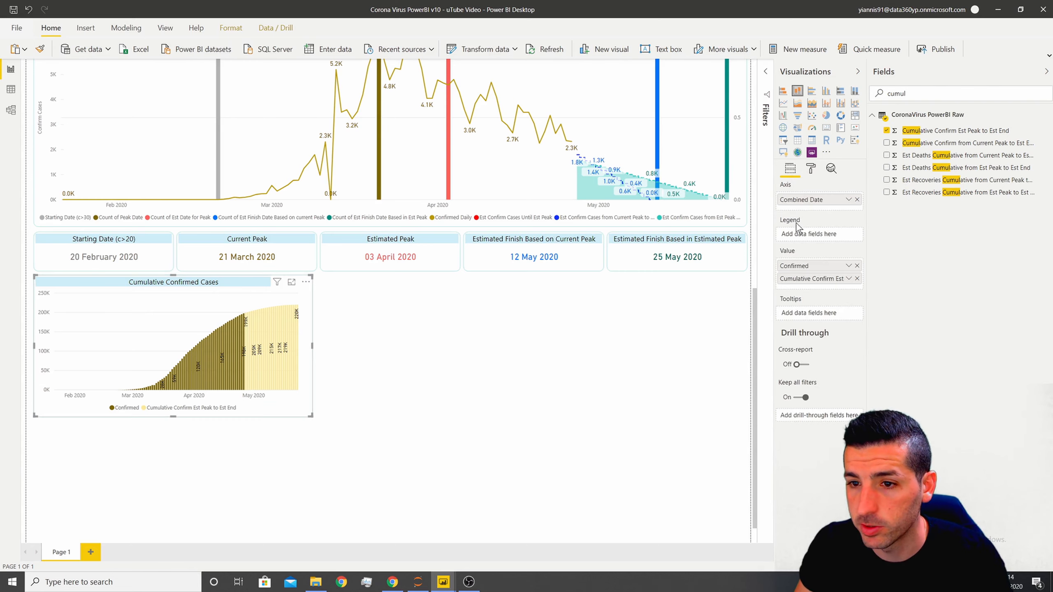
click(811, 170)
click(803, 207)
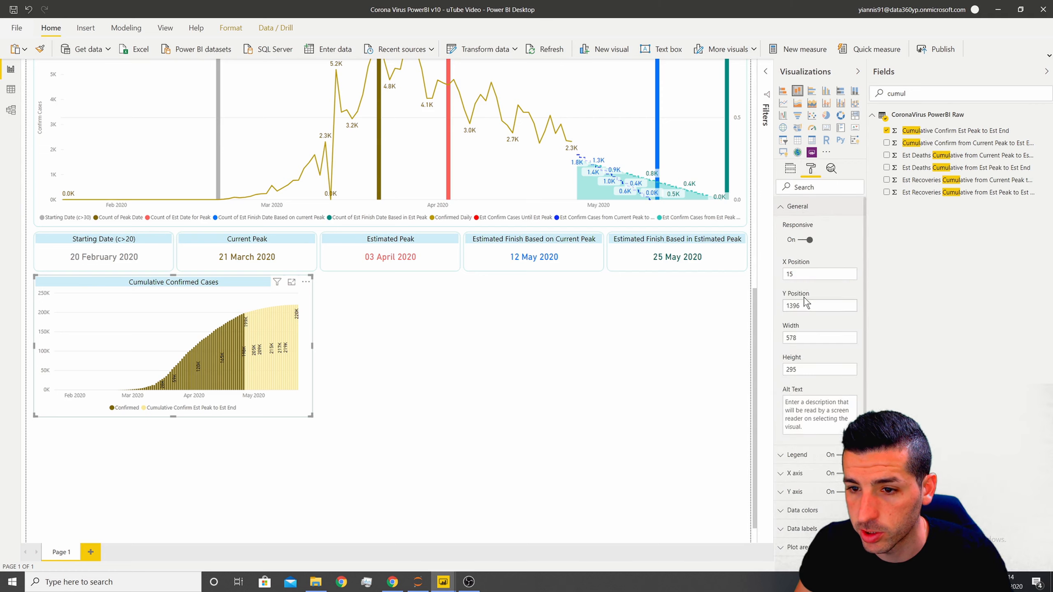
double_click(808, 337)
text(491)
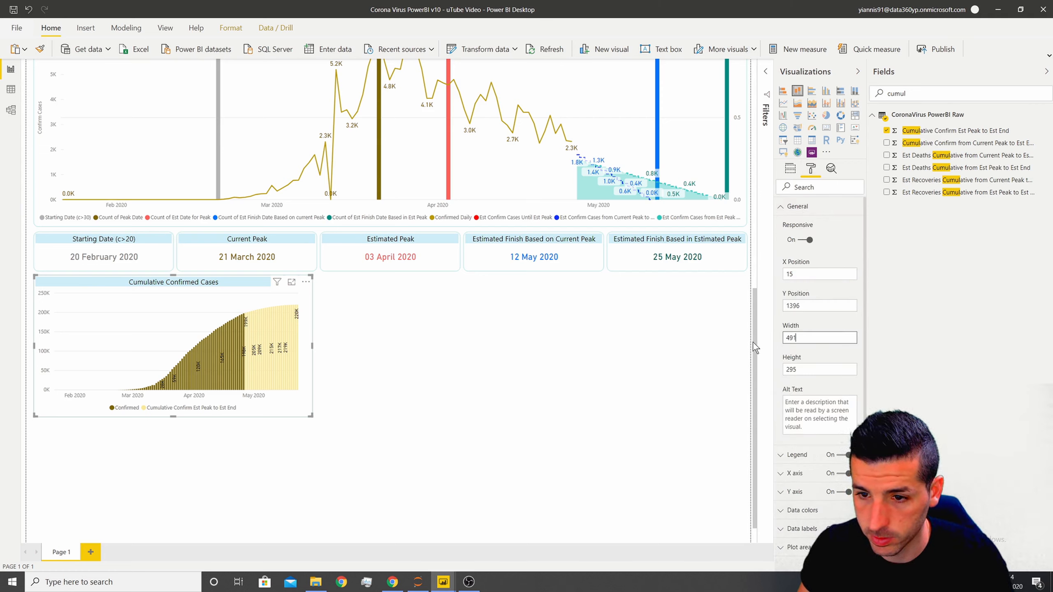
key(Return)
double_click(782, 369)
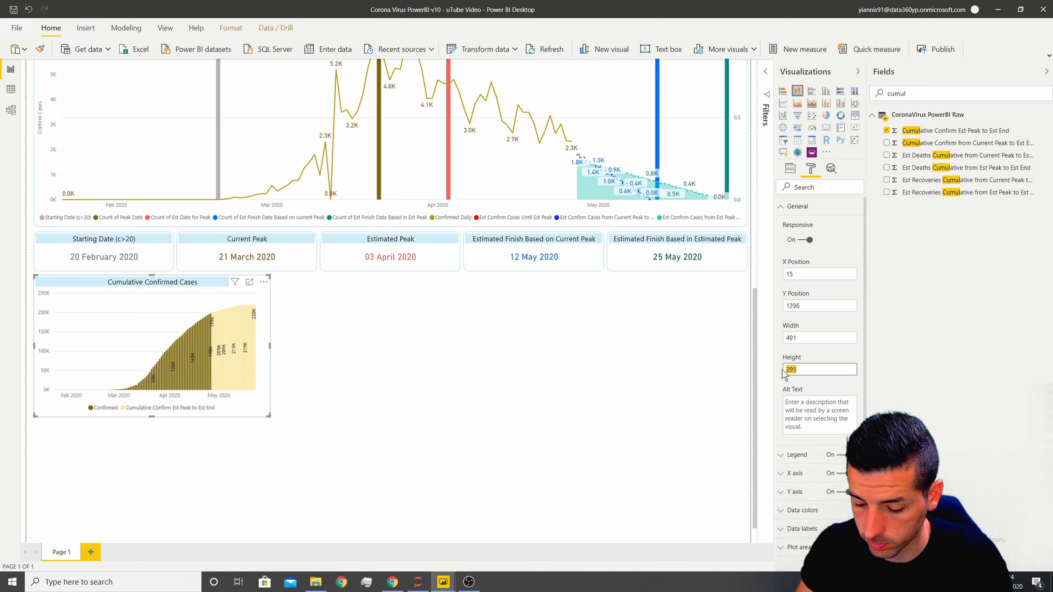
text(240)
click(385, 345)
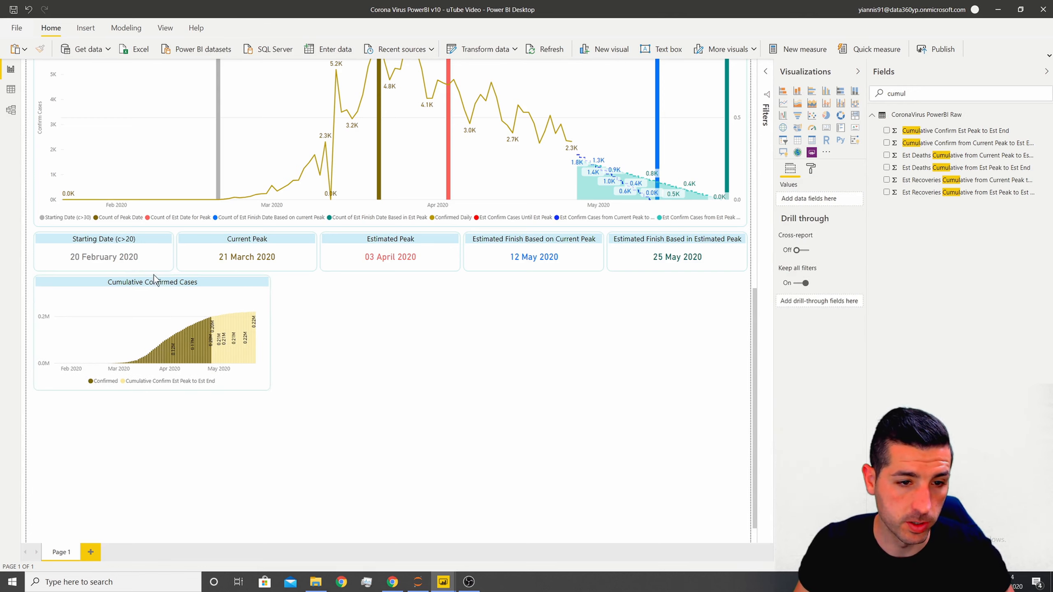
- Duplicate the resized Cumulative Confirmed Cases chart and place the copy directly to the right of the original
click(140, 285)
click(370, 321)
click(140, 285)
key(ctrl+c)
key(ctrl+v)
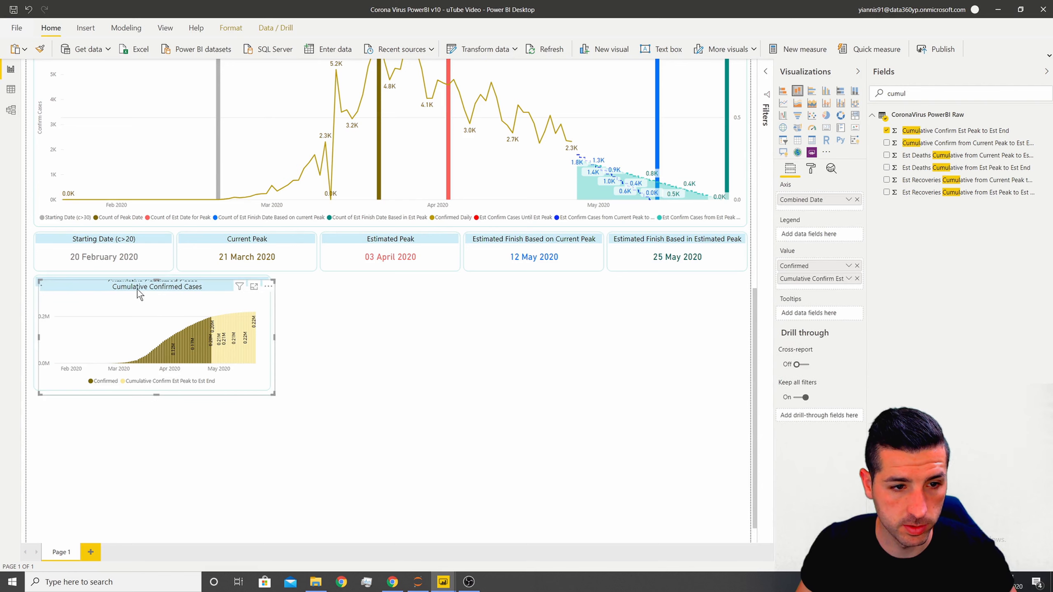
drag(140, 286, 376, 285)
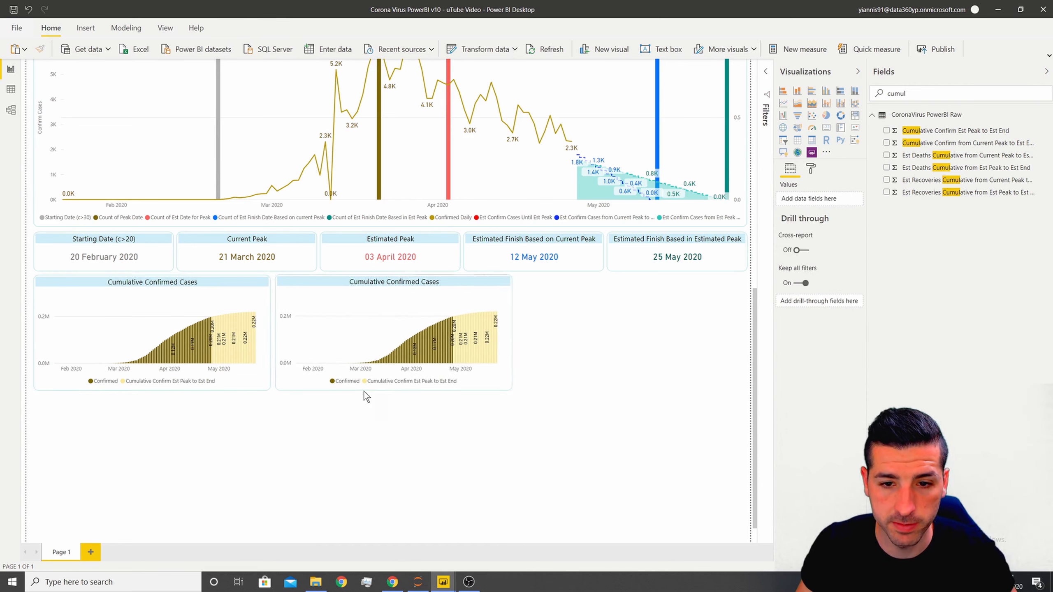
- Add another copy of the chart at the right end of the row and narrow it slightly so it clears the middle chart
click(193, 296)
key(ctrl+c)
key(ctrl+v)
drag(193, 295, 613, 286)
drag(509, 333, 518, 328)
click(544, 425)
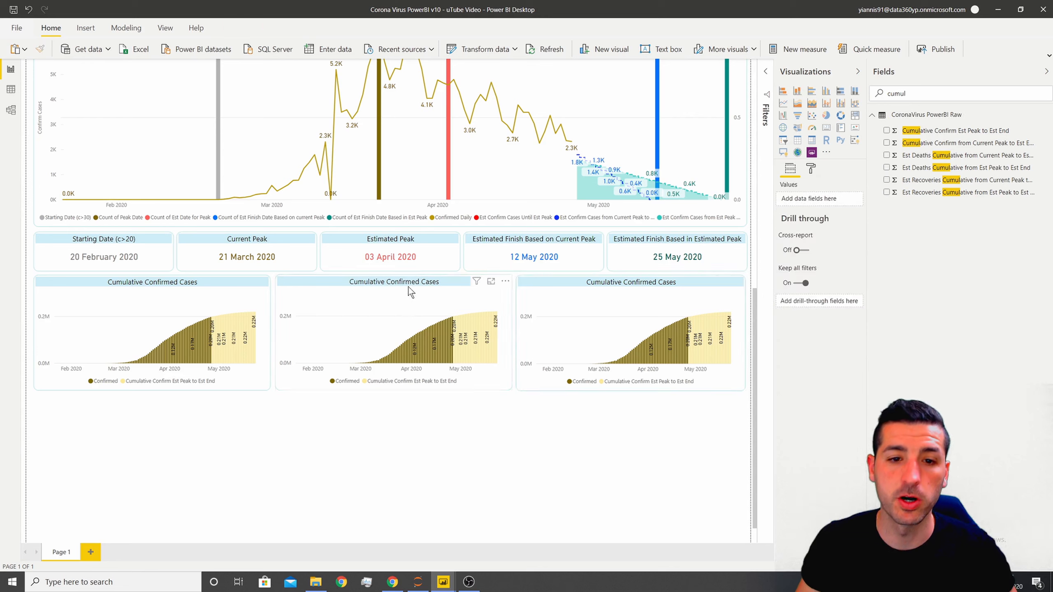
- Replace the middle chart's values with Recovered and Est Recoveries Cumulative from Est Peak to Est End
click(433, 285)
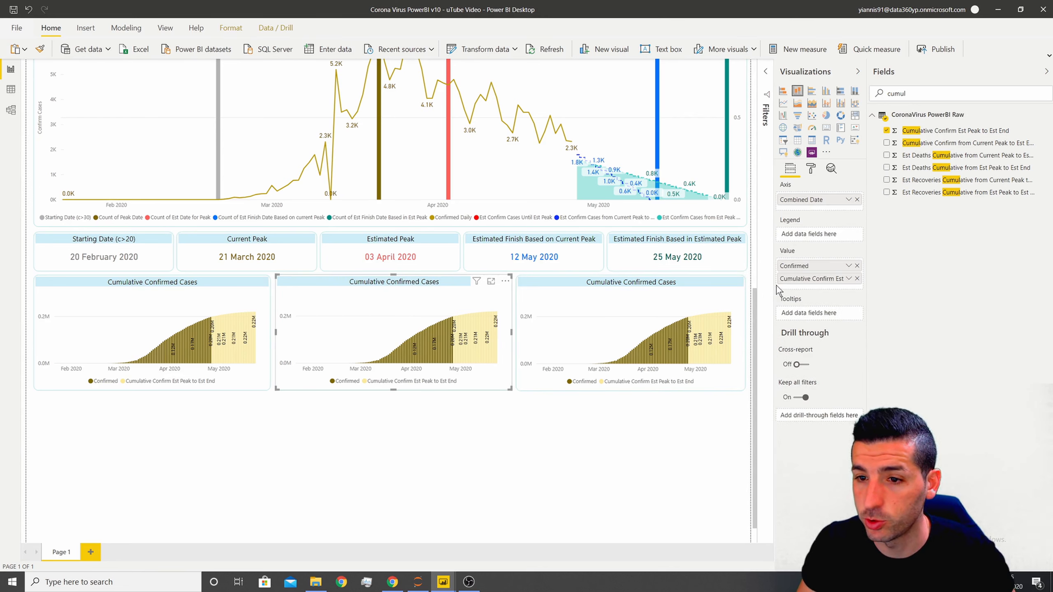
click(856, 279)
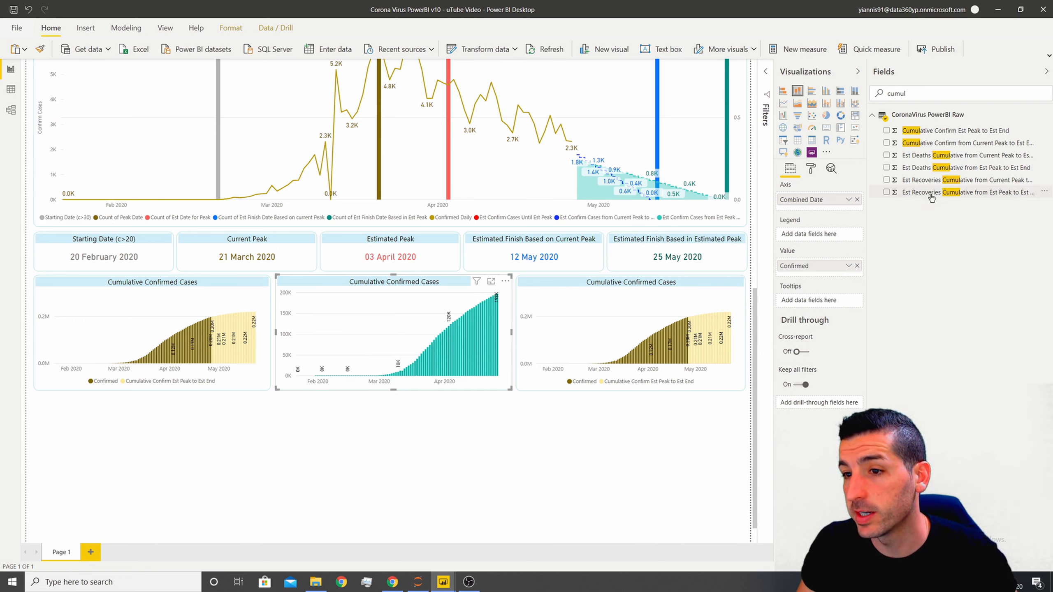
drag(933, 196, 810, 279)
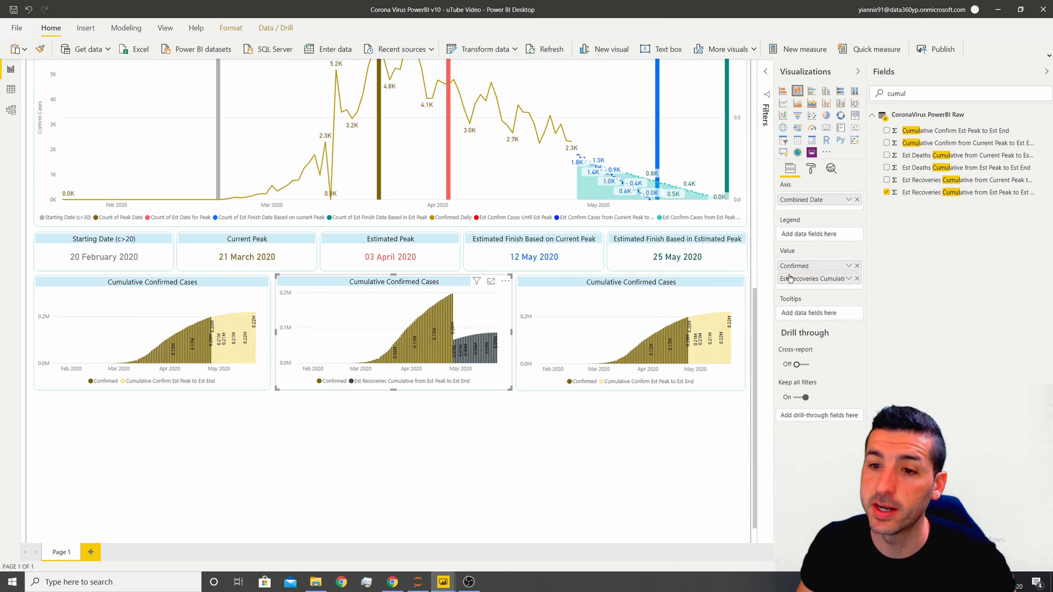
click(856, 265)
double_click(871, 94)
text(reco)
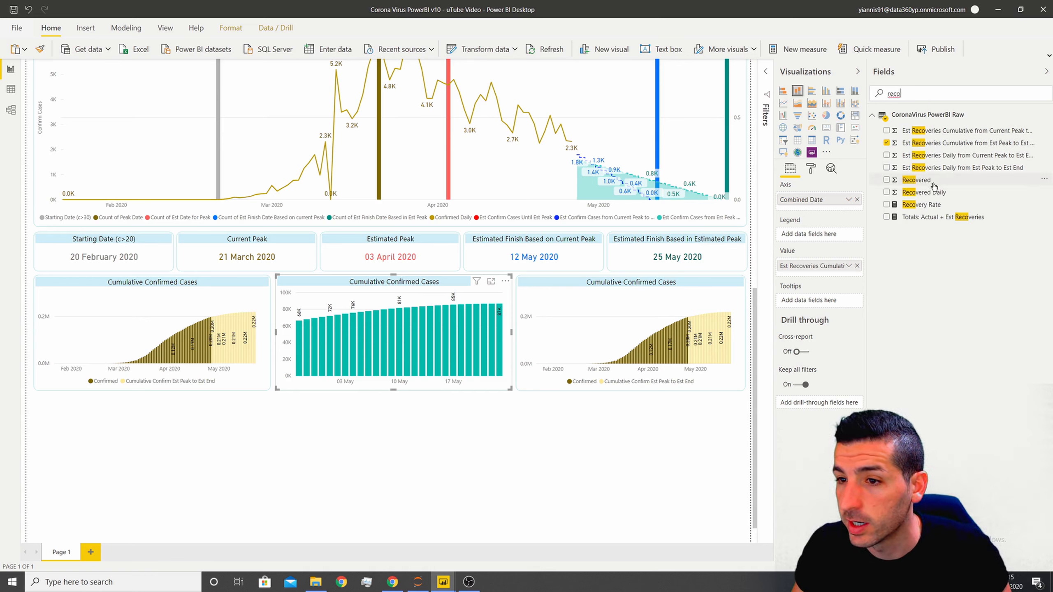
drag(942, 184, 833, 266)
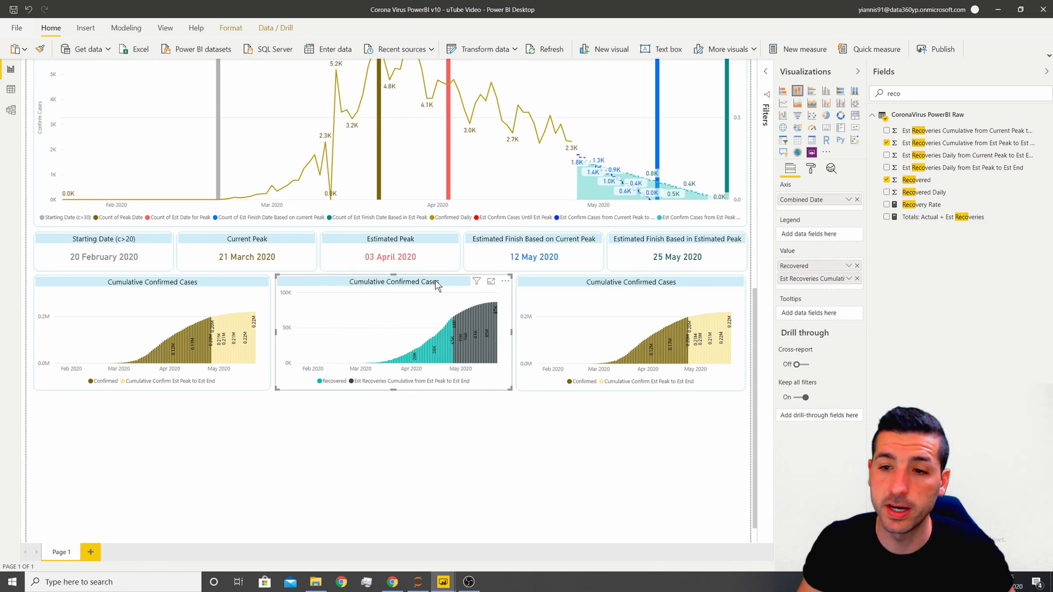
- Change the middle chart's title to "Cumulative Recoveries"
click(810, 168)
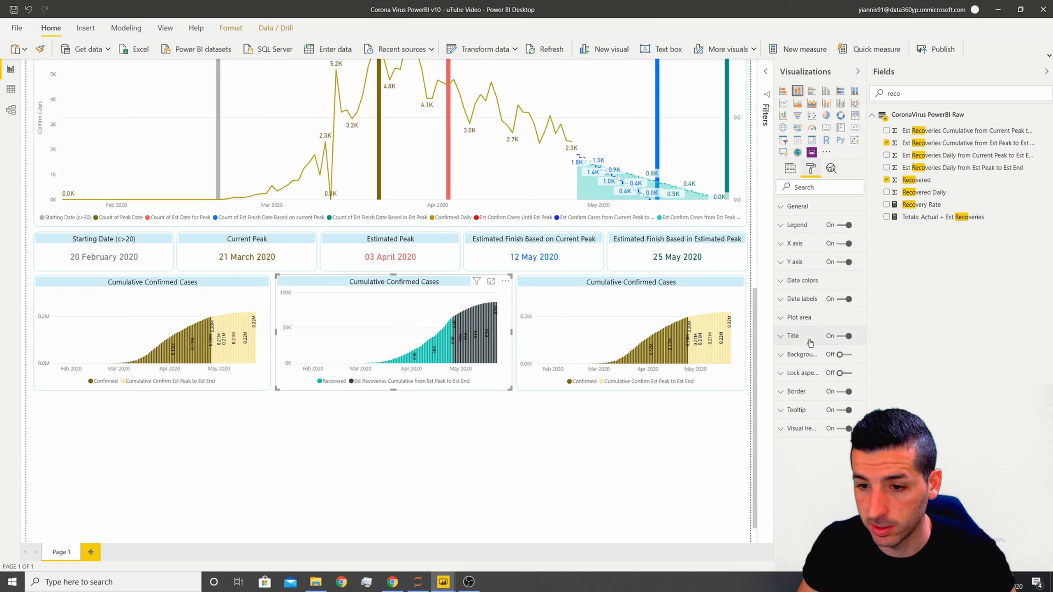
click(792, 337)
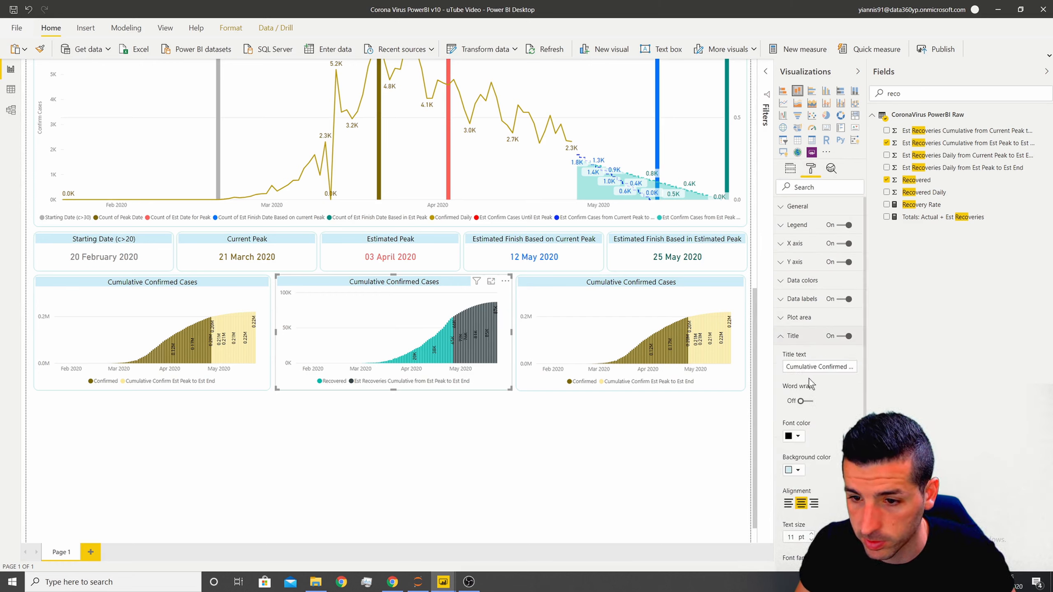
click(825, 366)
key(BackSpace)
key(BackSpace)
key(BackSpace)
key(BackSpace)
key(BackSpace)
key(BackSpace)
key(BackSpace)
key(BackSpace)
key(BackSpace)
key(BackSpace)
key(BackSpace)
key(BackSpace)
key(BackSpace)
key(BackSpace)
key(BackSpace)
key(BackSpace)
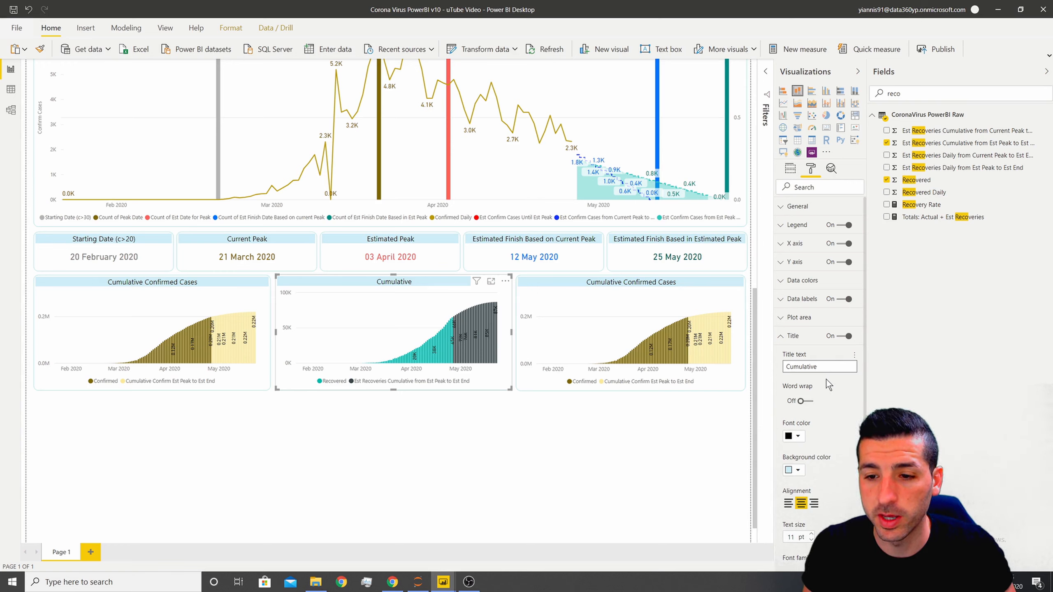
text(Re)
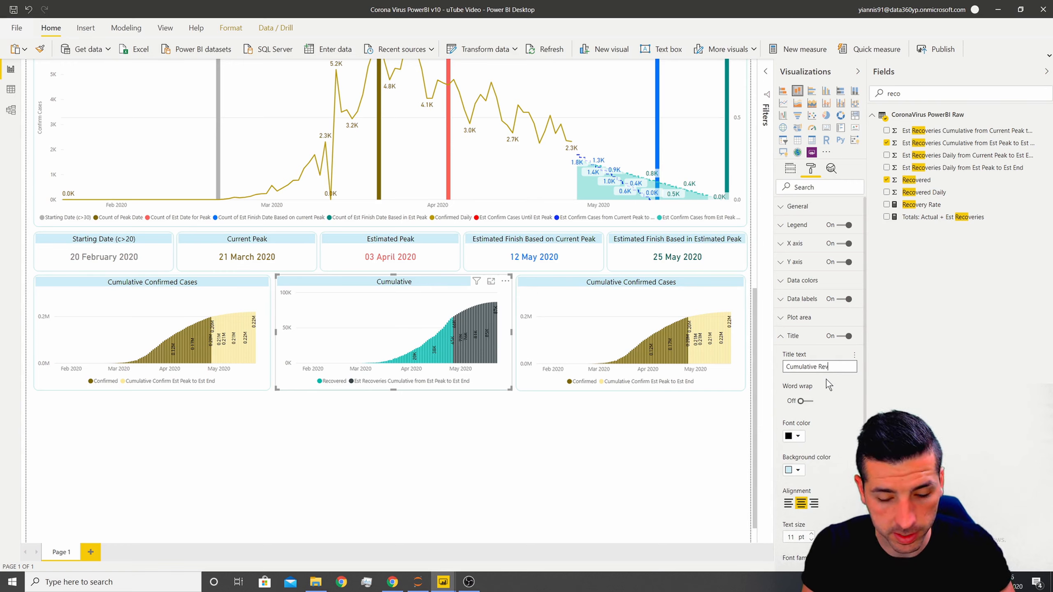
text(coveries)
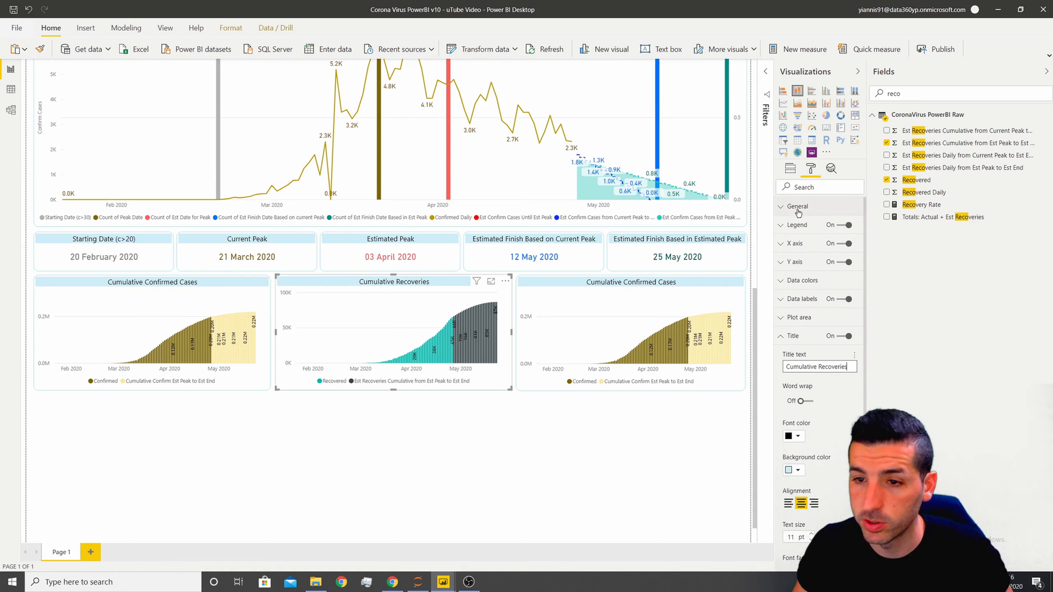
- Set the middle chart's Est Recoveries Cumulative series to light teal
click(808, 282)
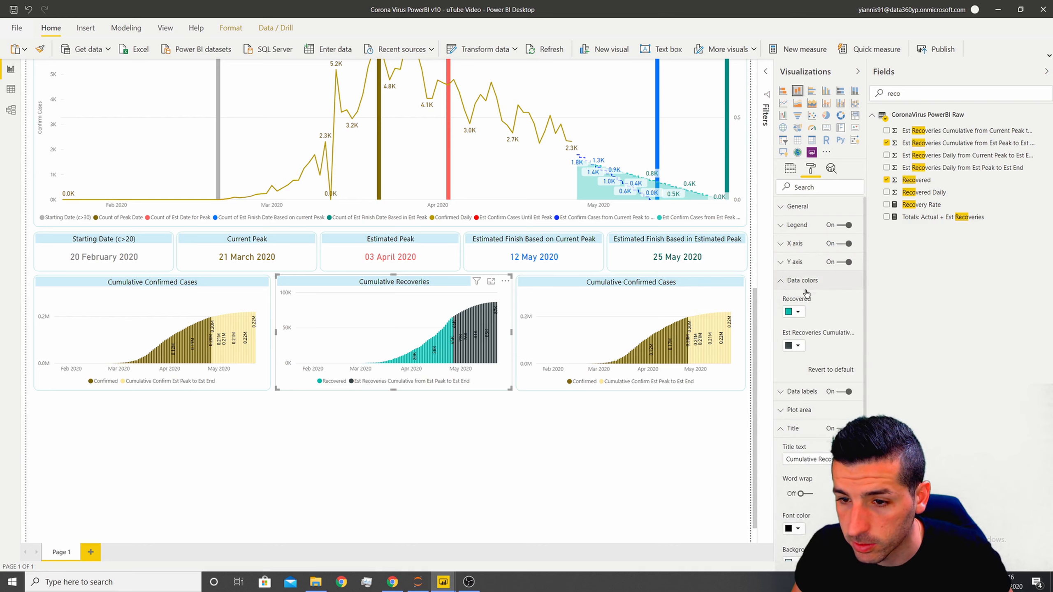
click(794, 345)
click(801, 385)
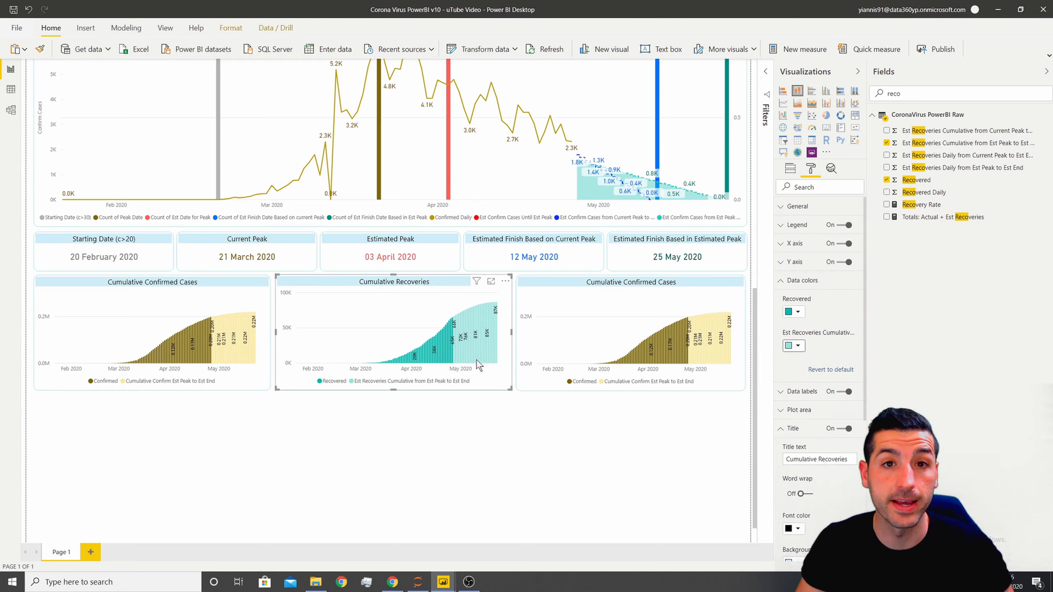
mouse_move(461, 351)
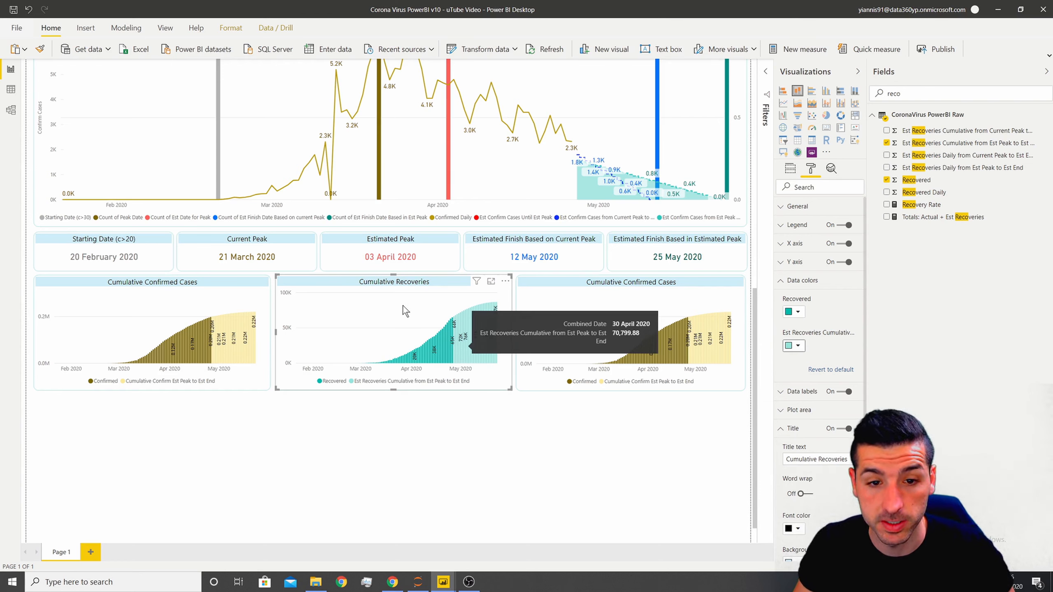
- Replace the rightmost chart's values with Deaths and Est Deaths Cumulative from Est Peak to Est End
click(591, 286)
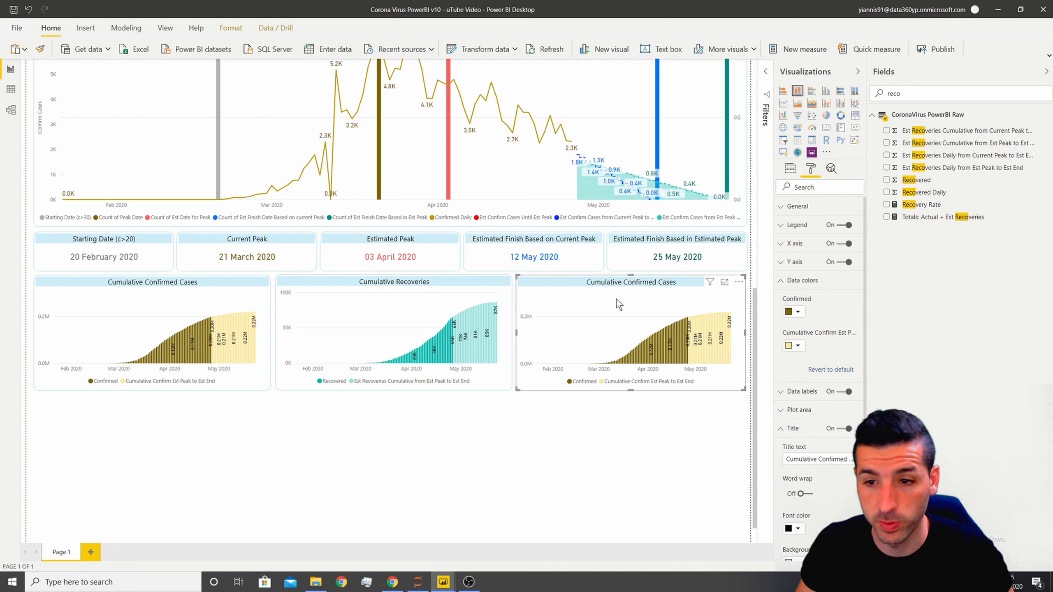
click(800, 281)
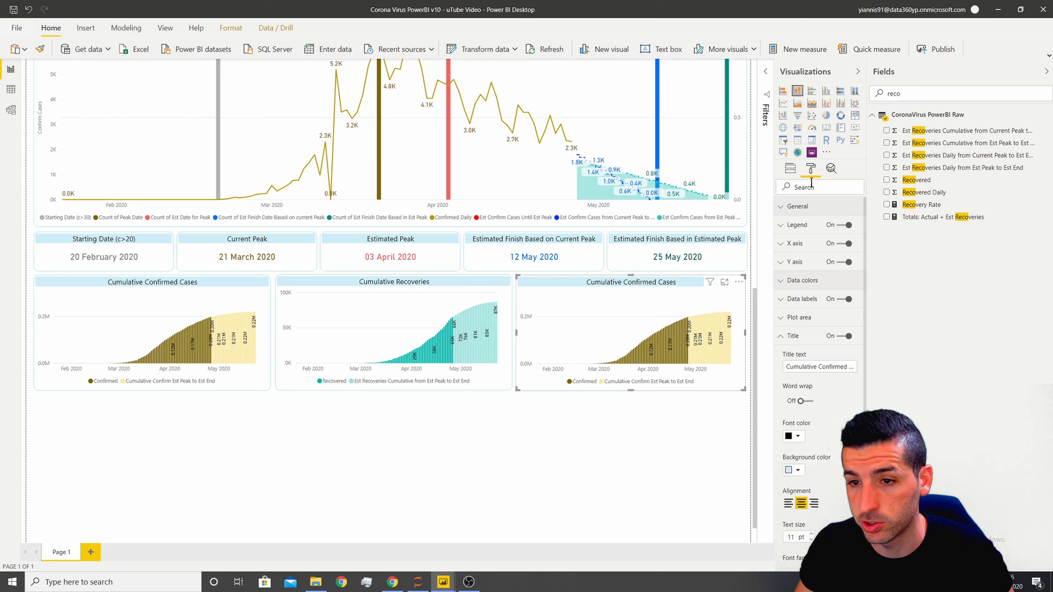
click(790, 169)
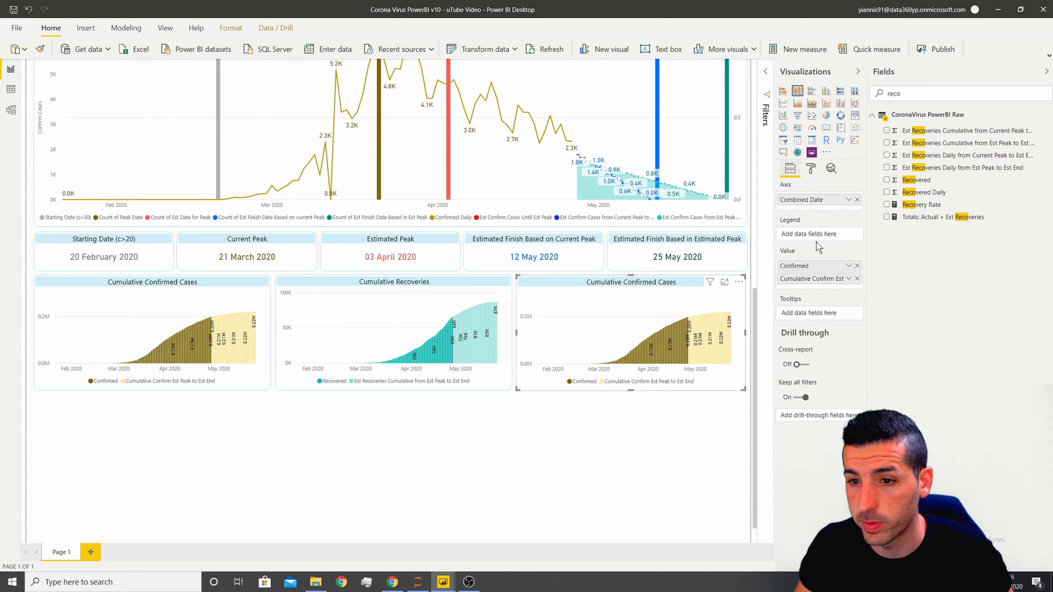
click(856, 279)
text(cu)
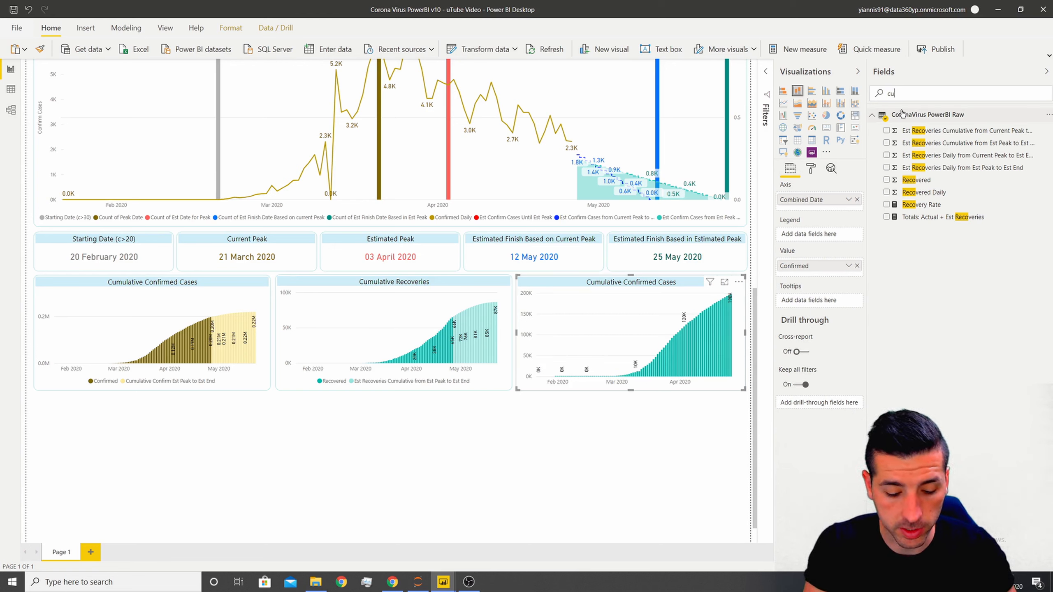
text(m)
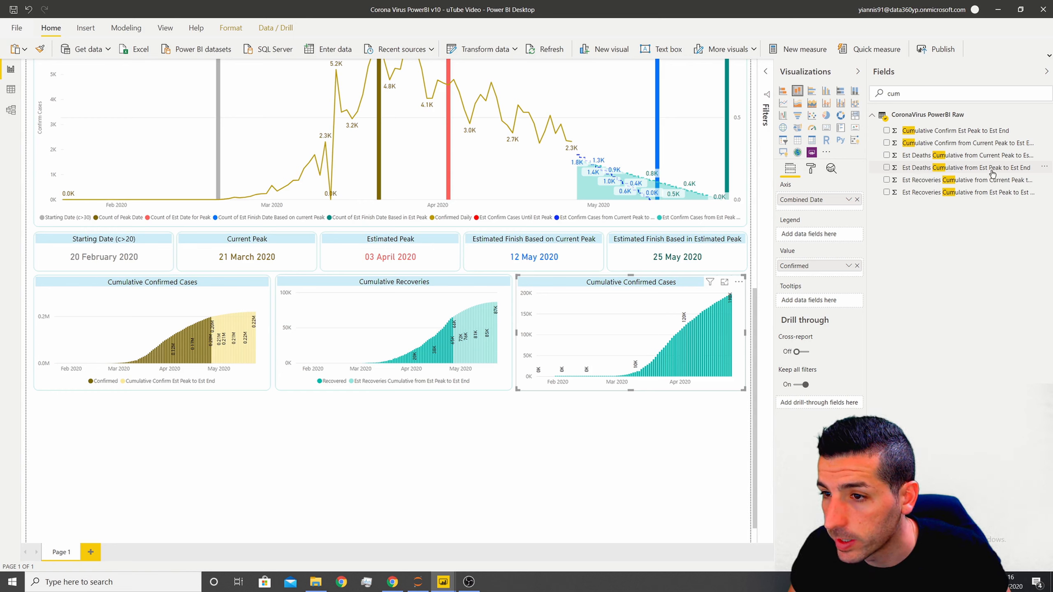
drag(979, 171, 819, 276)
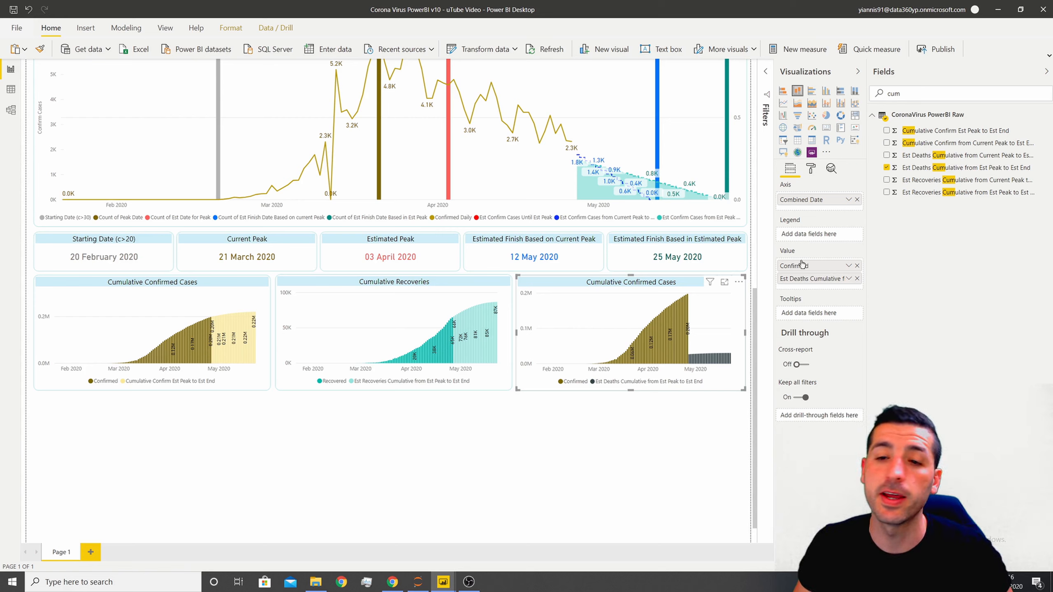
click(856, 266)
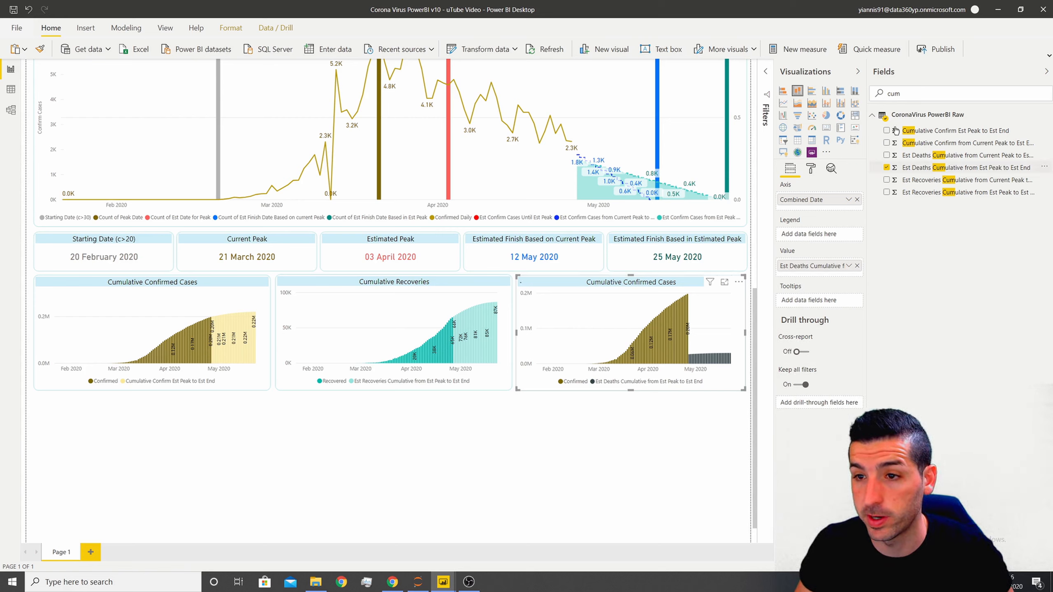
drag(906, 93, 869, 93)
text(dea)
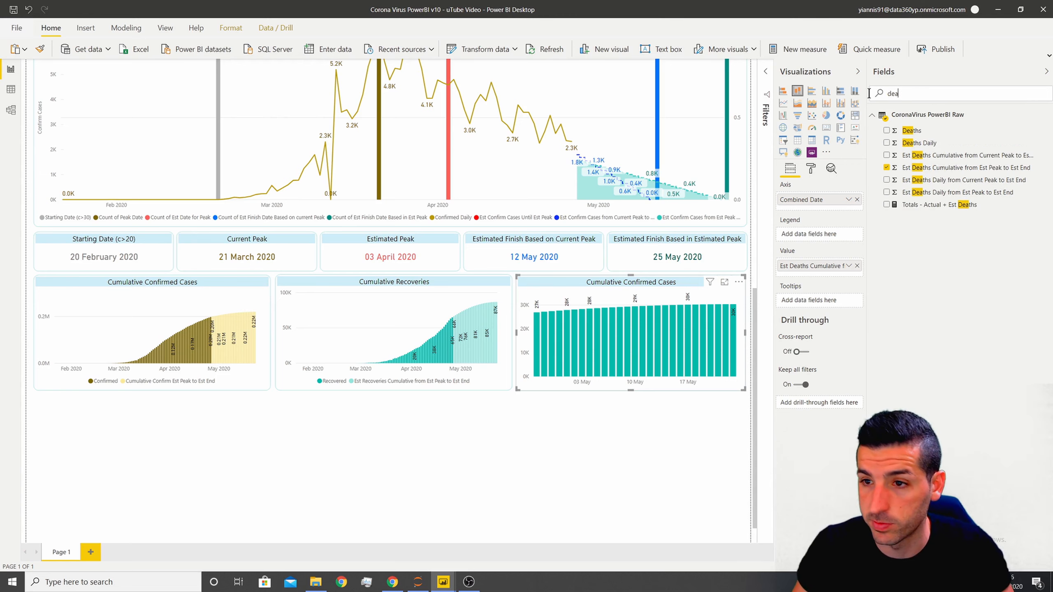
drag(911, 130, 826, 264)
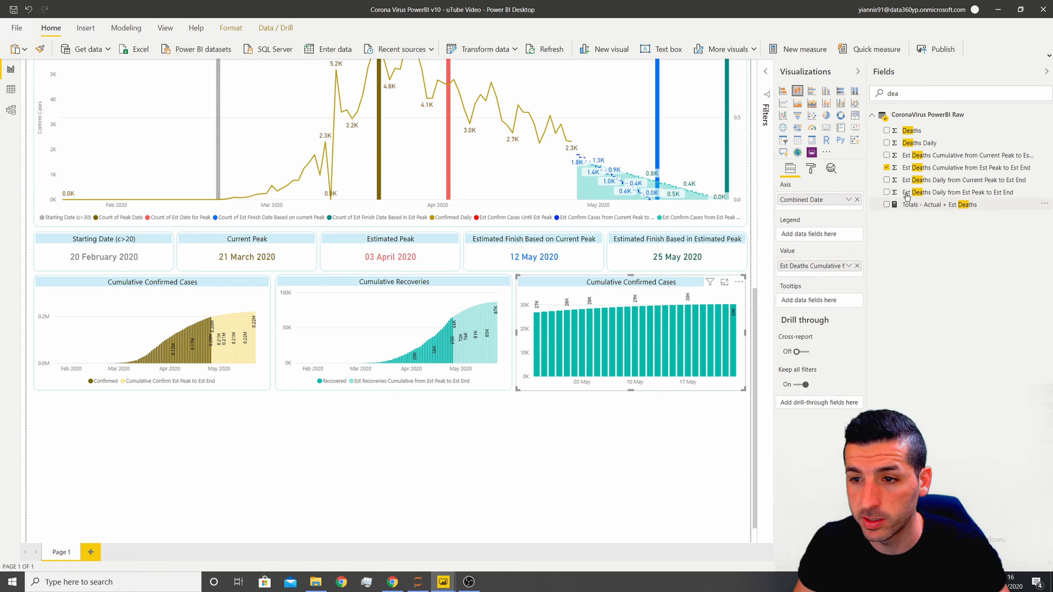
drag(929, 134, 816, 264)
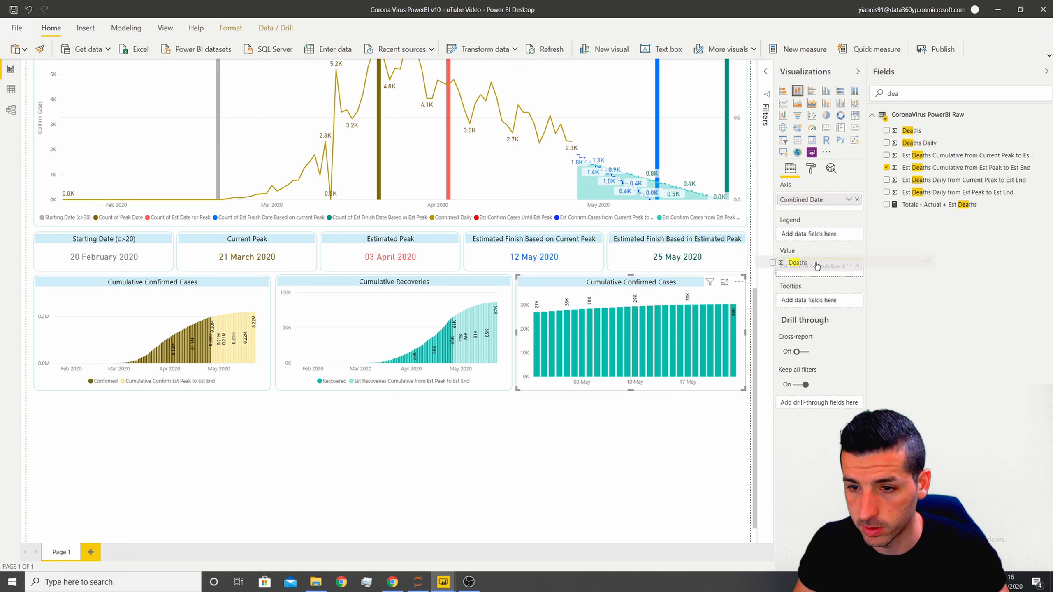
- Color the rightmost chart's Deaths series red and its Est Deaths Cumulative series light pink
click(811, 169)
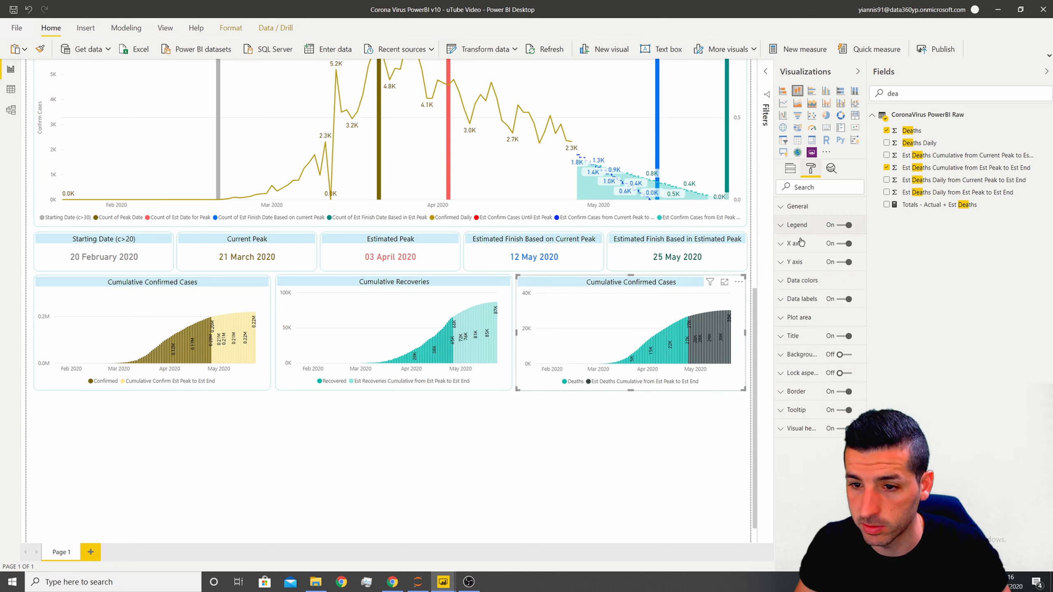
click(802, 281)
click(797, 312)
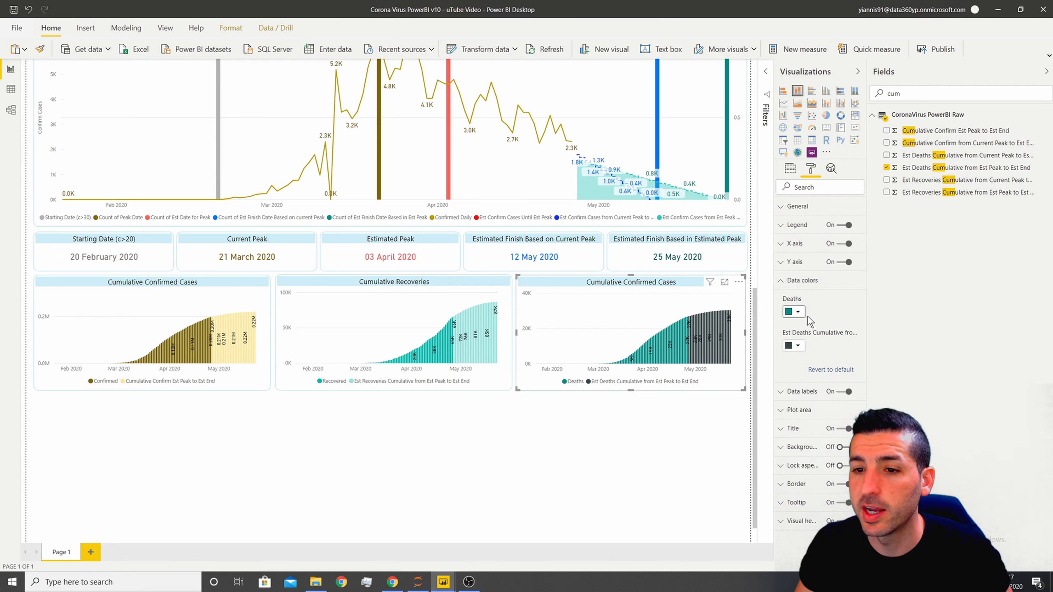
click(801, 315)
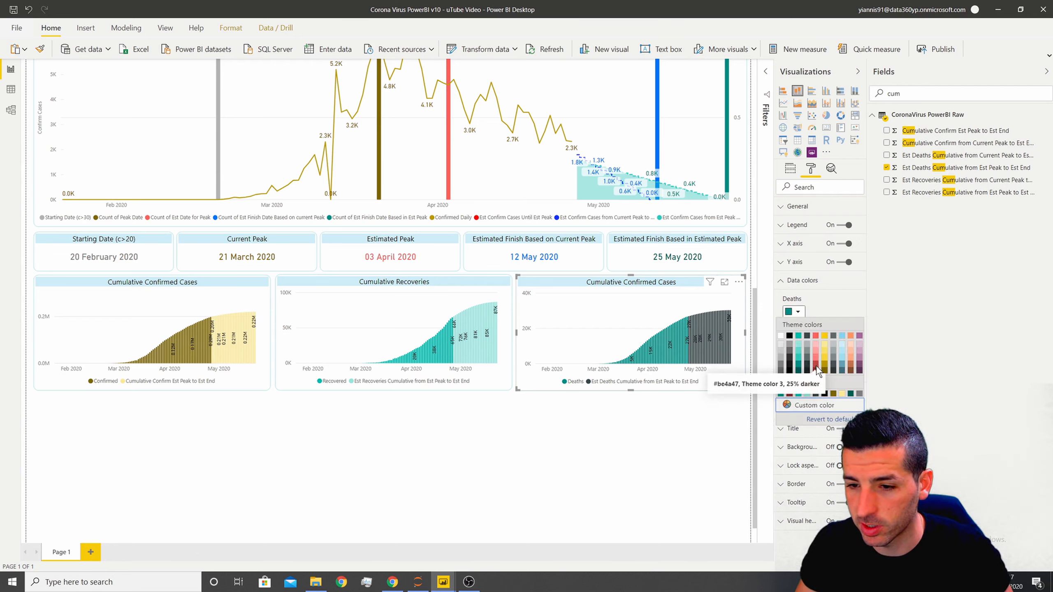
click(814, 404)
click(831, 355)
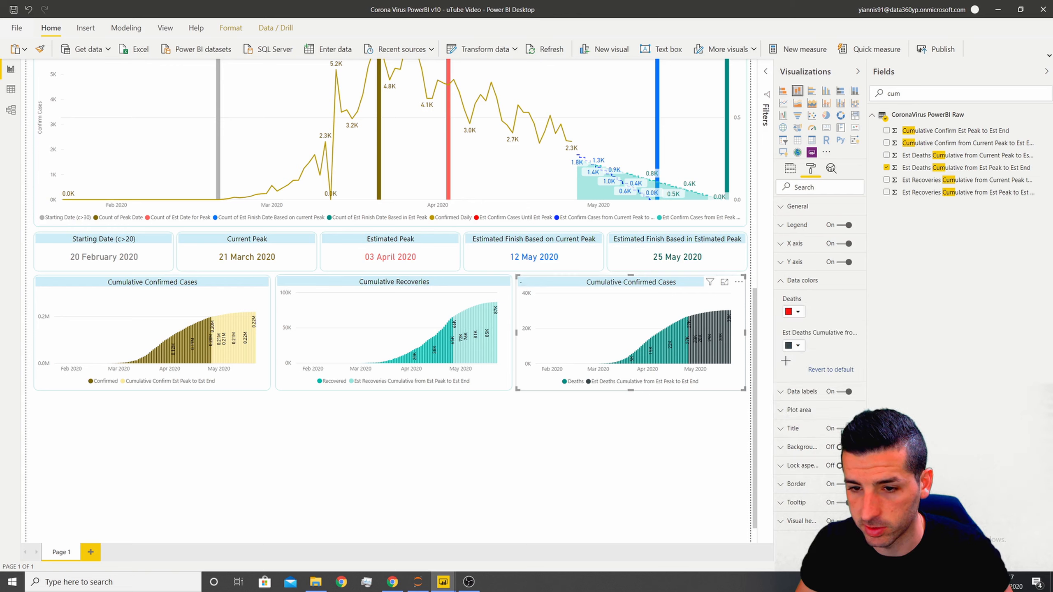
click(797, 347)
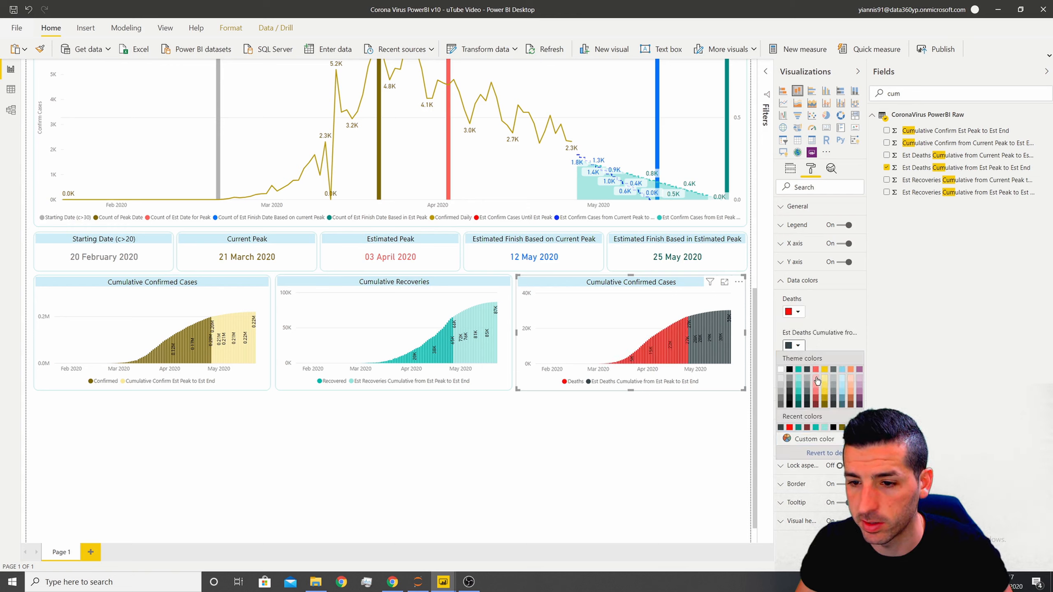
click(814, 378)
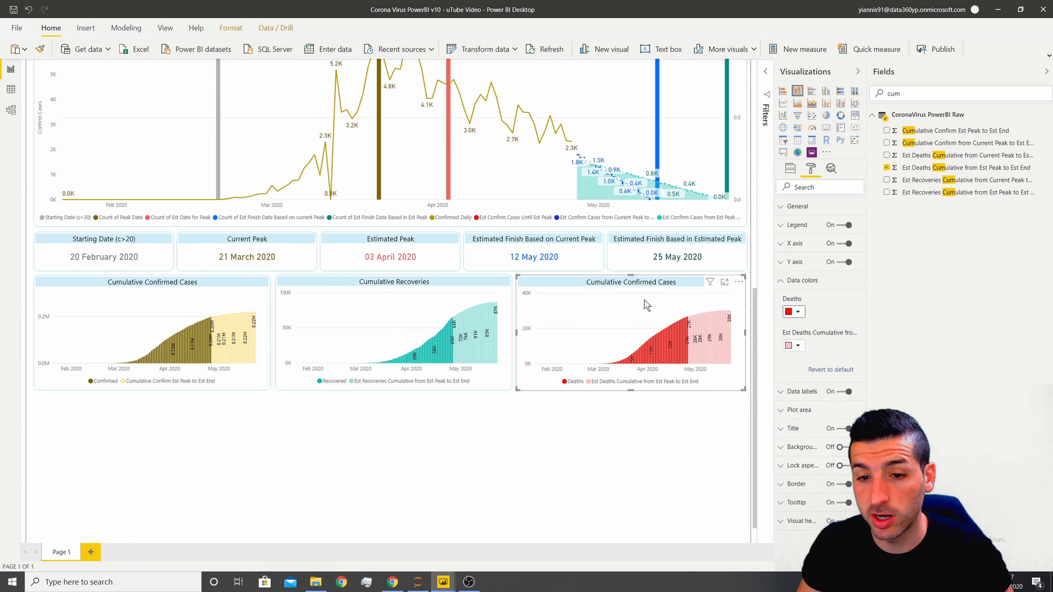
- Change the rightmost chart's title to "Cumulative Deaths"
click(800, 281)
click(792, 335)
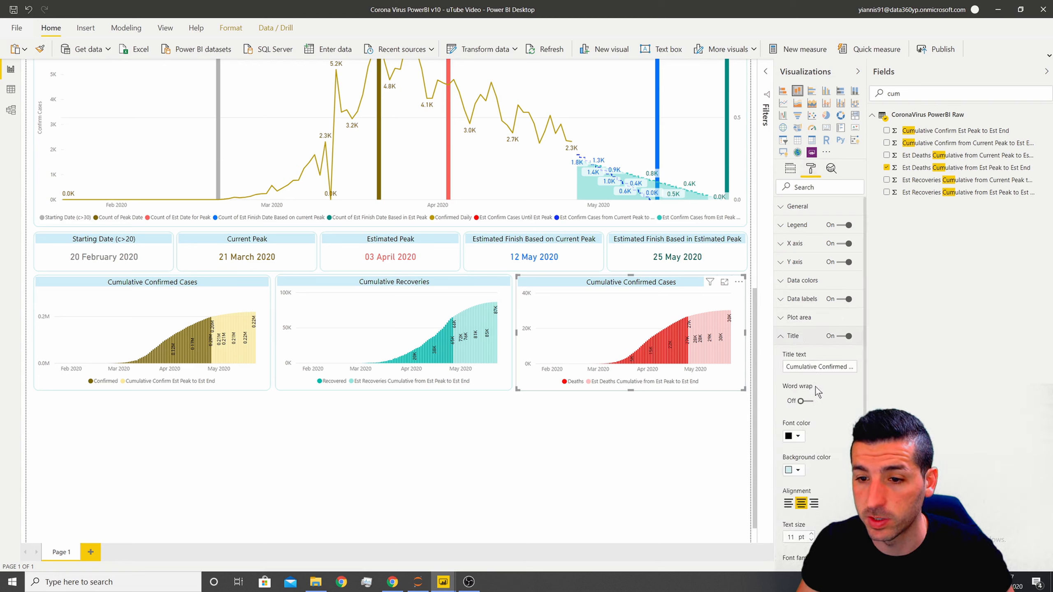
double_click(826, 366)
click(826, 366)
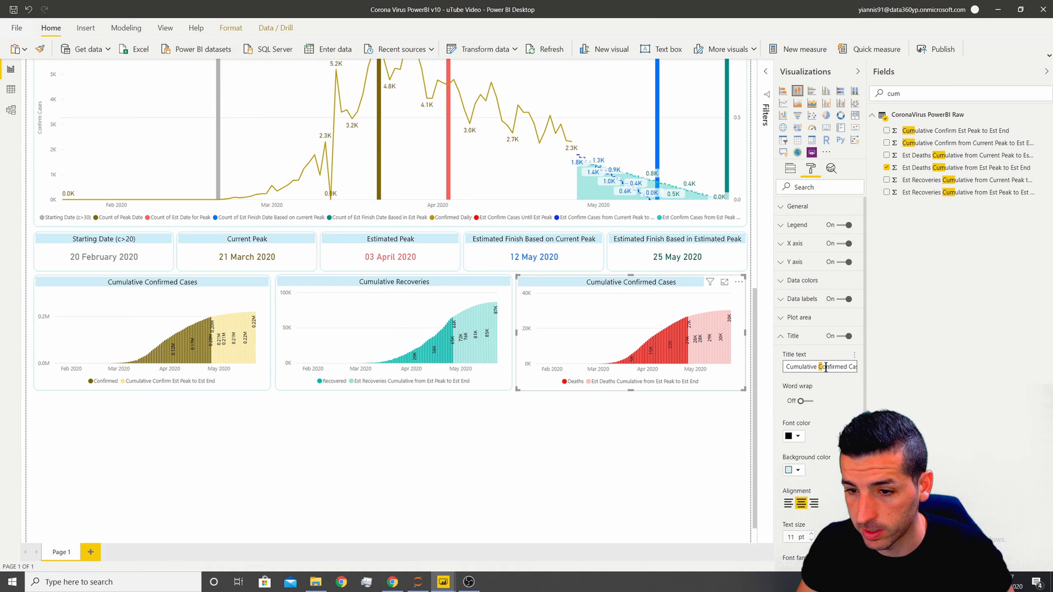
drag(826, 366, 871, 370)
text(Deaths)
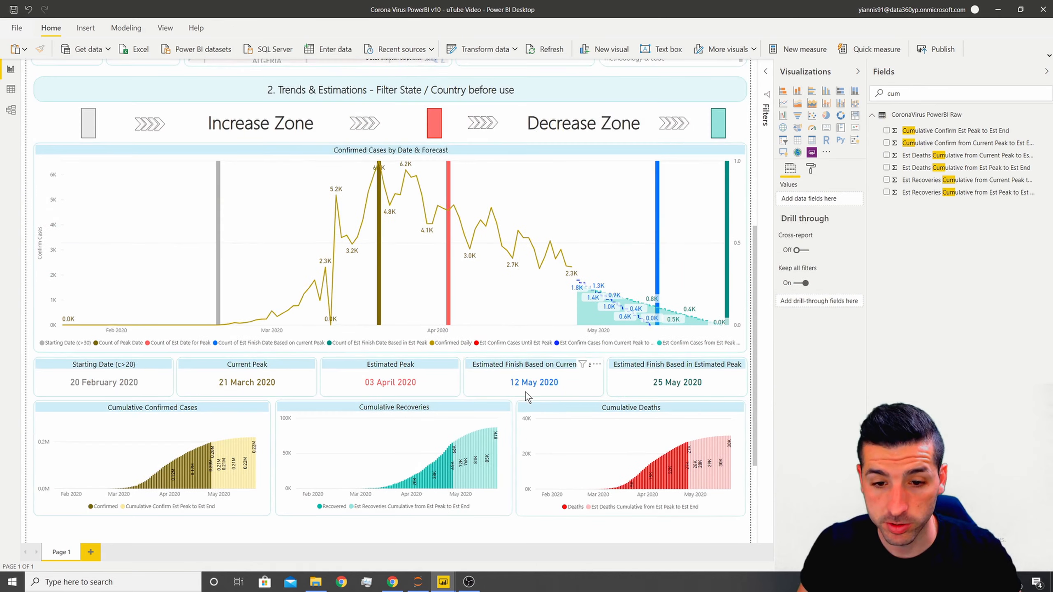
- Set the Country / State filter to United Kingdom and check the forecast chart and key-date cards
scroll(520, 404, up, 5)
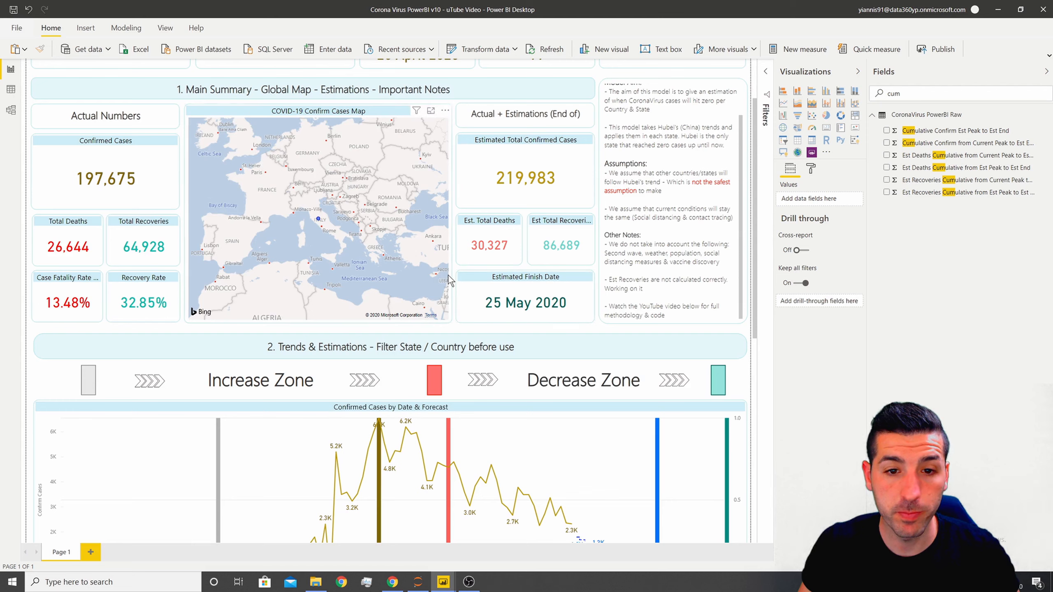
scroll(415, 276, up, 3)
scroll(182, 202, up, 3)
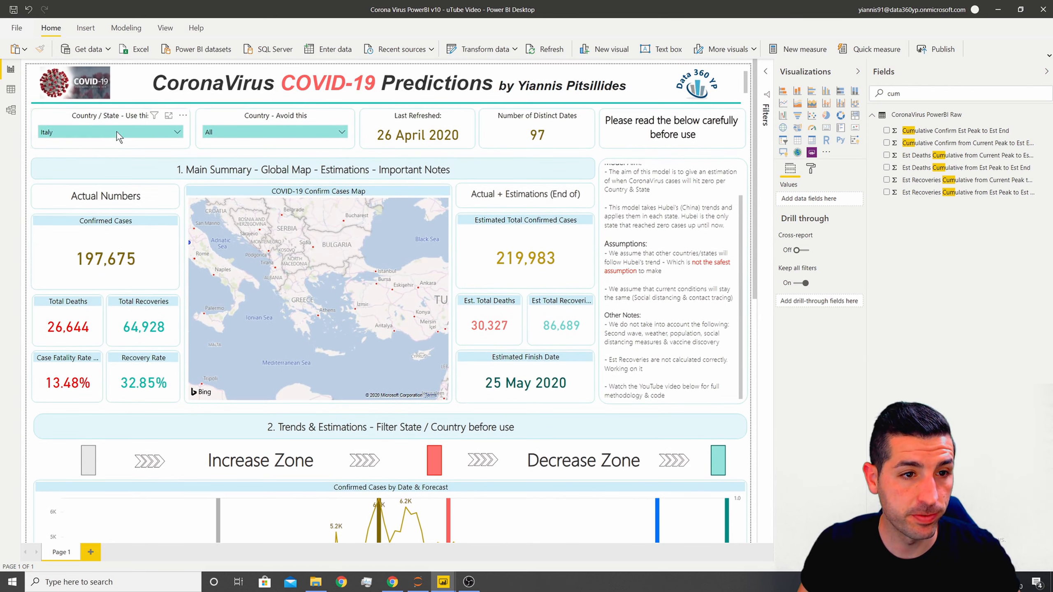
click(117, 132)
text(un)
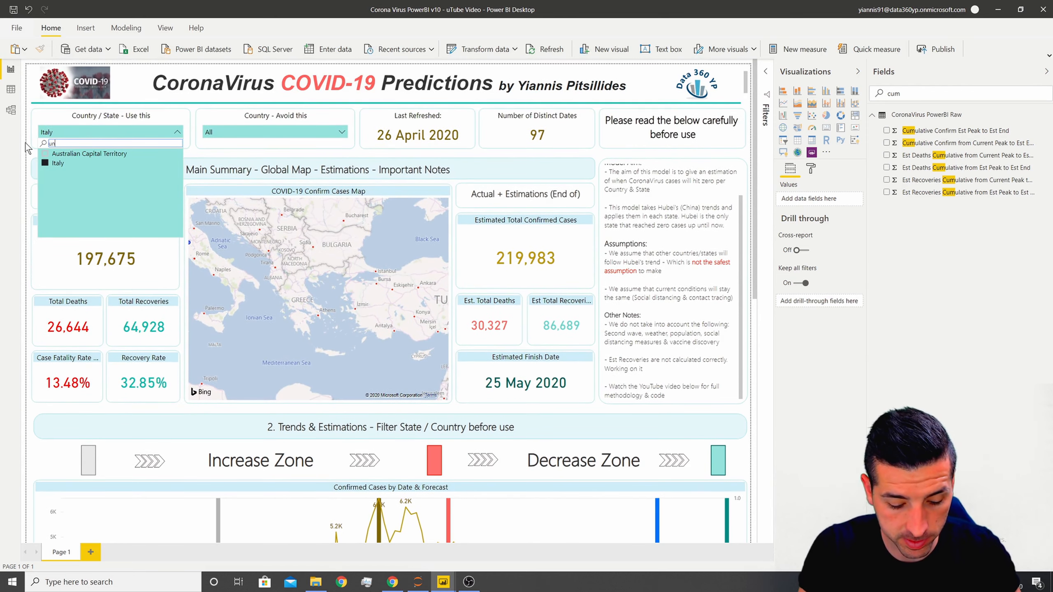
text(ite)
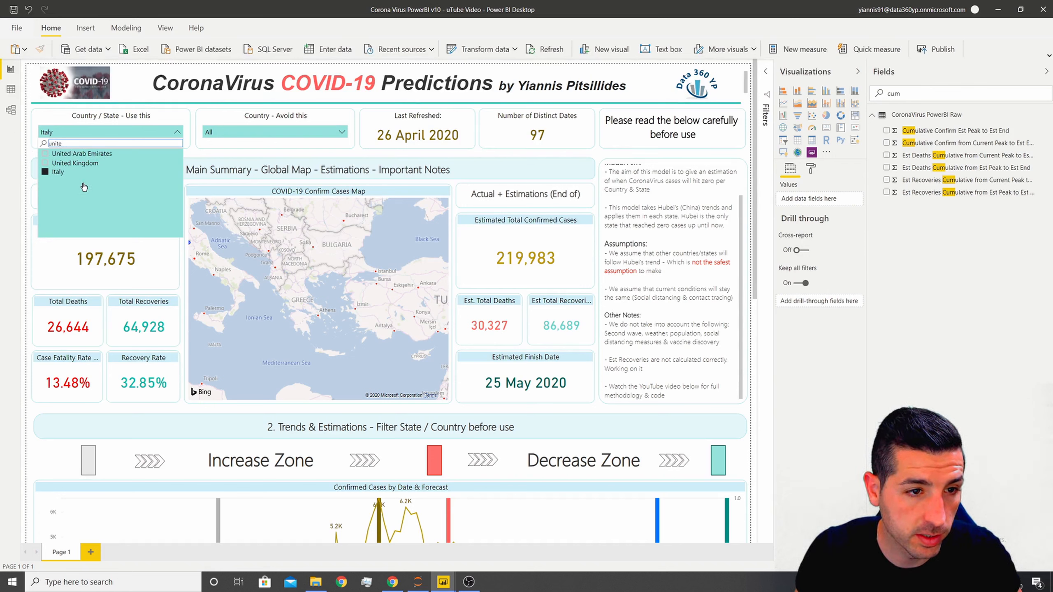
click(80, 163)
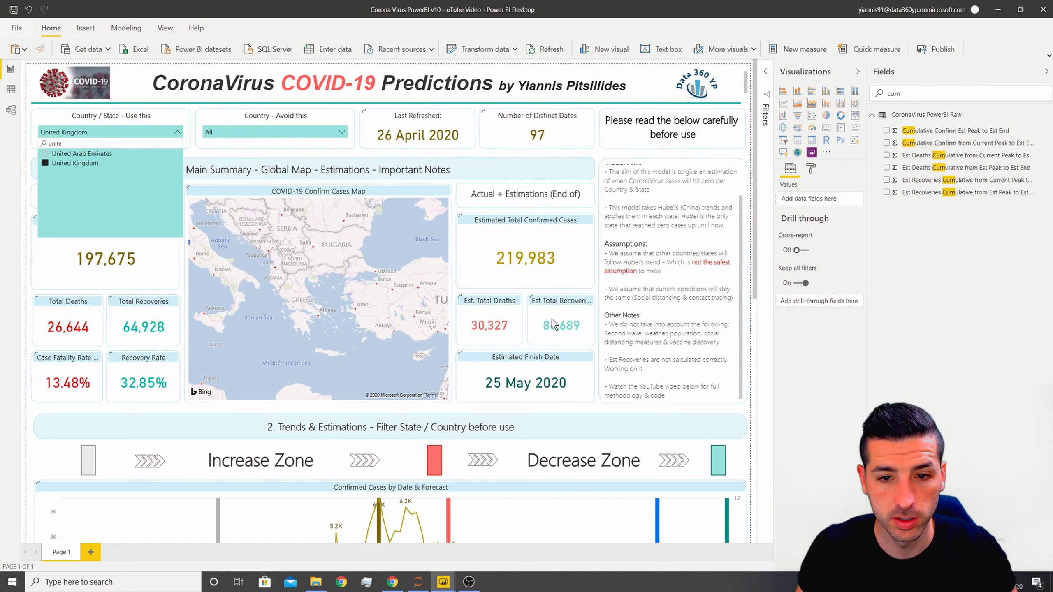
click(554, 305)
scroll(531, 306, down, 3)
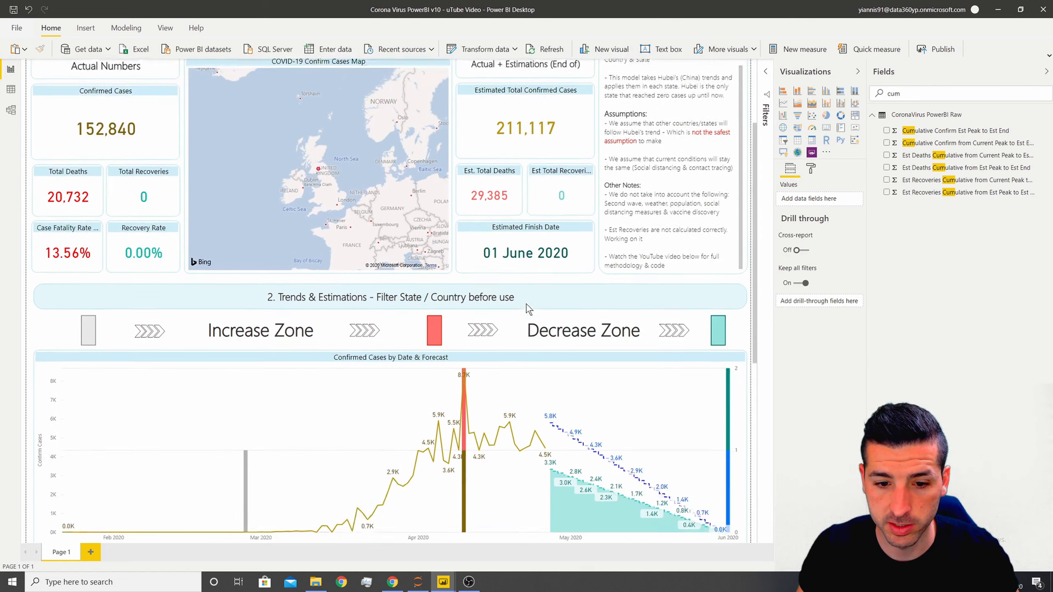
scroll(526, 306, down, 3)
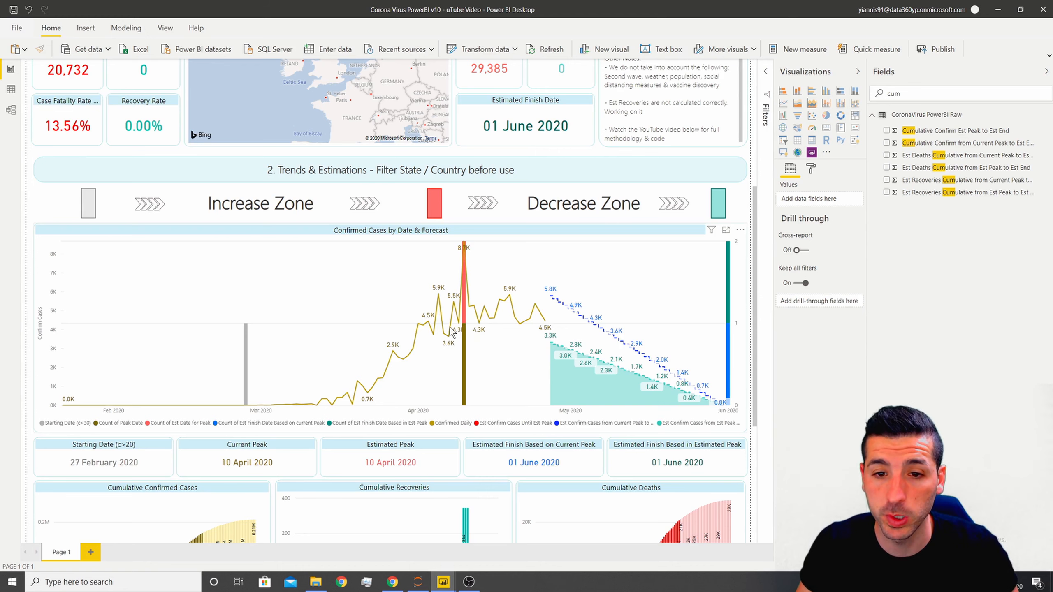
scroll(704, 255, down, 1)
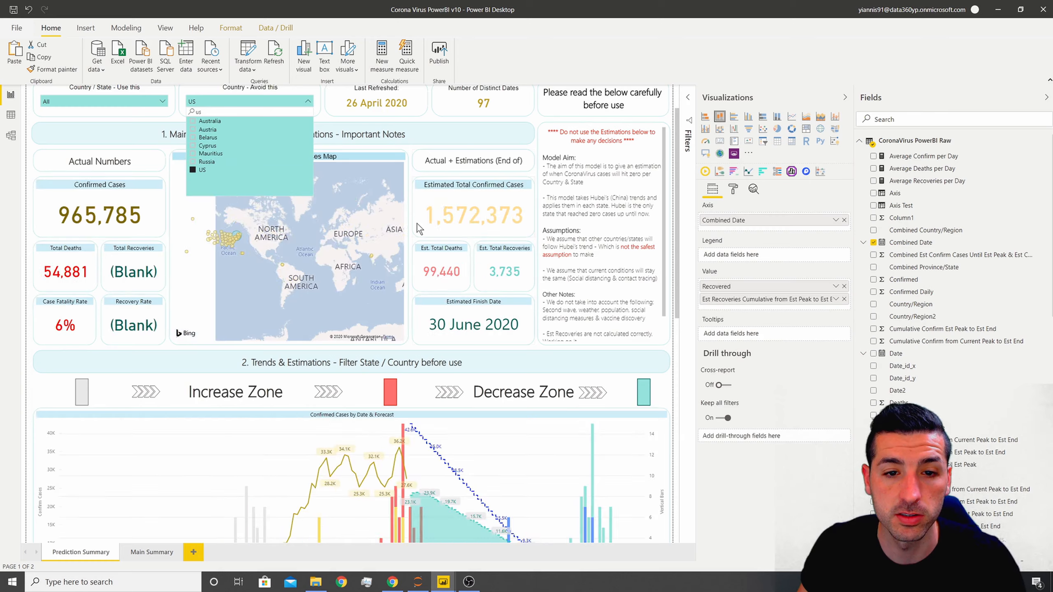
- In the finished report filtered to US, examine the Province / State Breakdown table and the cumulative charts above it
scroll(417, 224, down, 10)
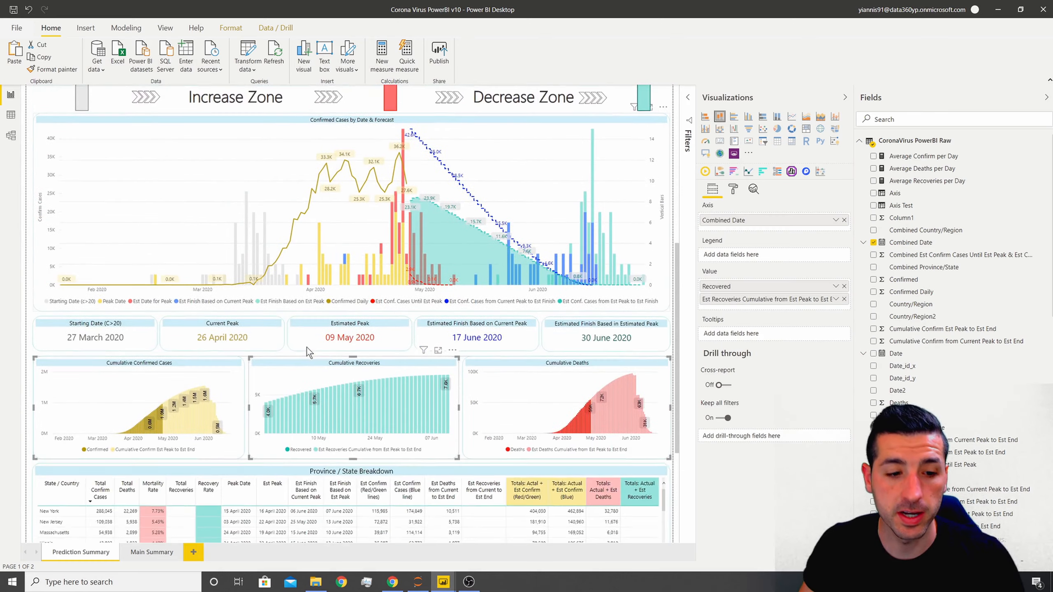
scroll(137, 468, down, 8)
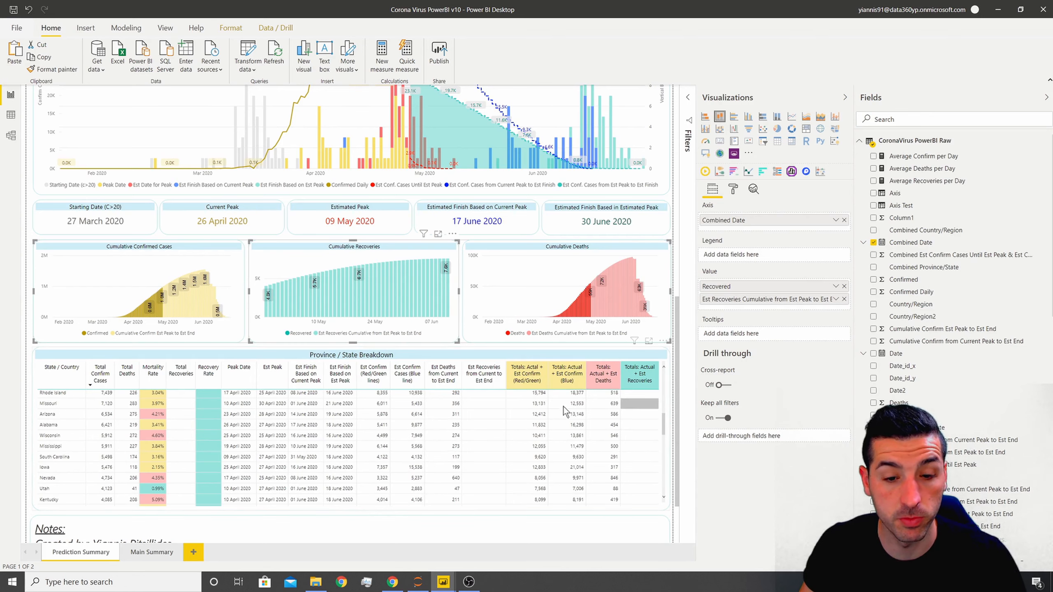
scroll(476, 469, up, 8)
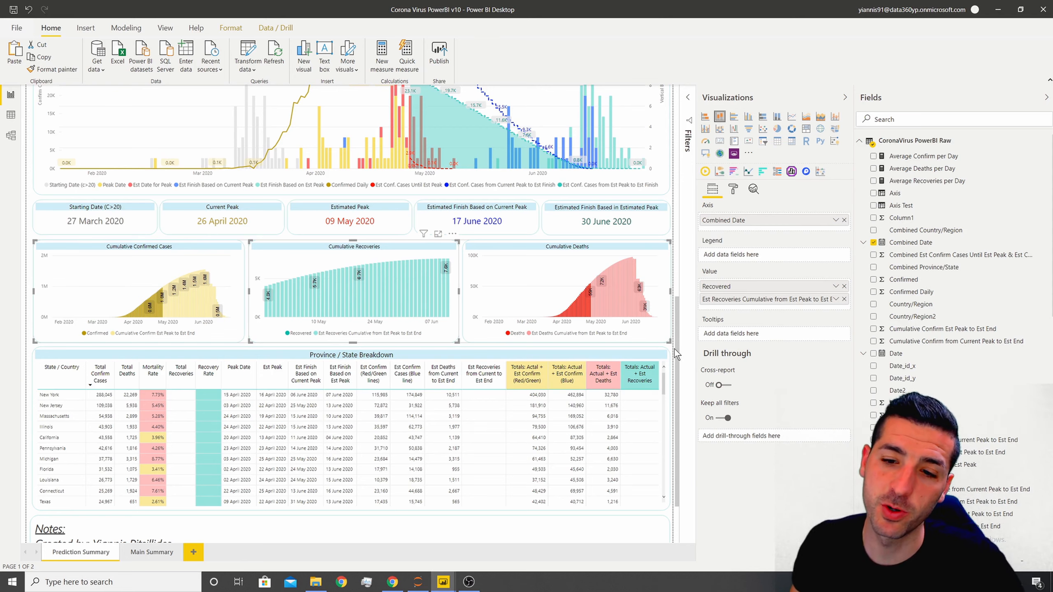
scroll(672, 351, up, 1)
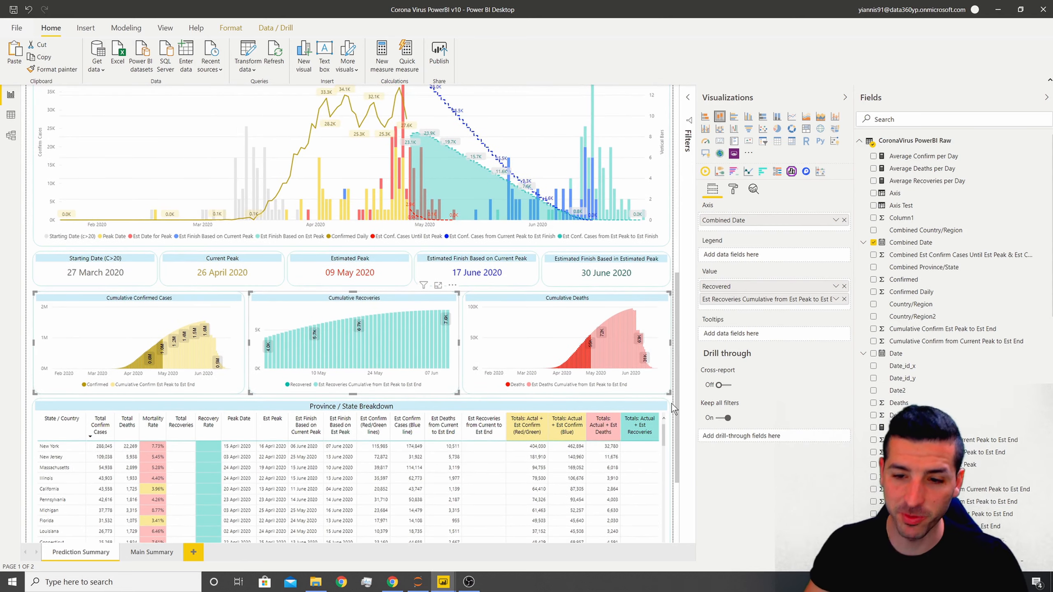
scroll(674, 406, up, 1)
scroll(674, 406, up, 1)
scroll(677, 381, up, 1)
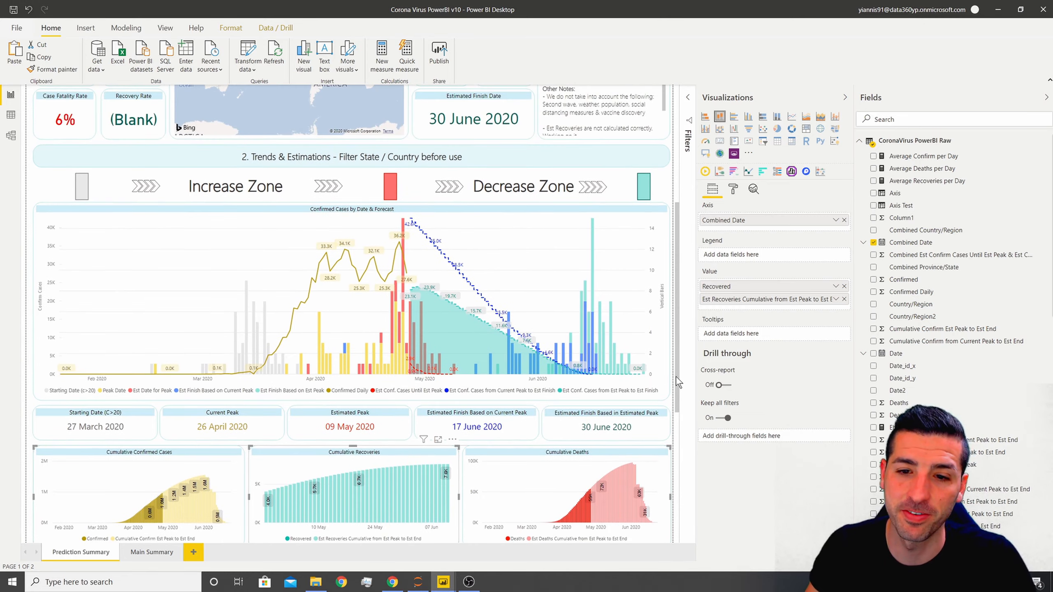
- Review the United Kingdom report page, covering the cumulative charts, the main summary with its map and notes, and the forecast chart
scroll(674, 377, up, 5)
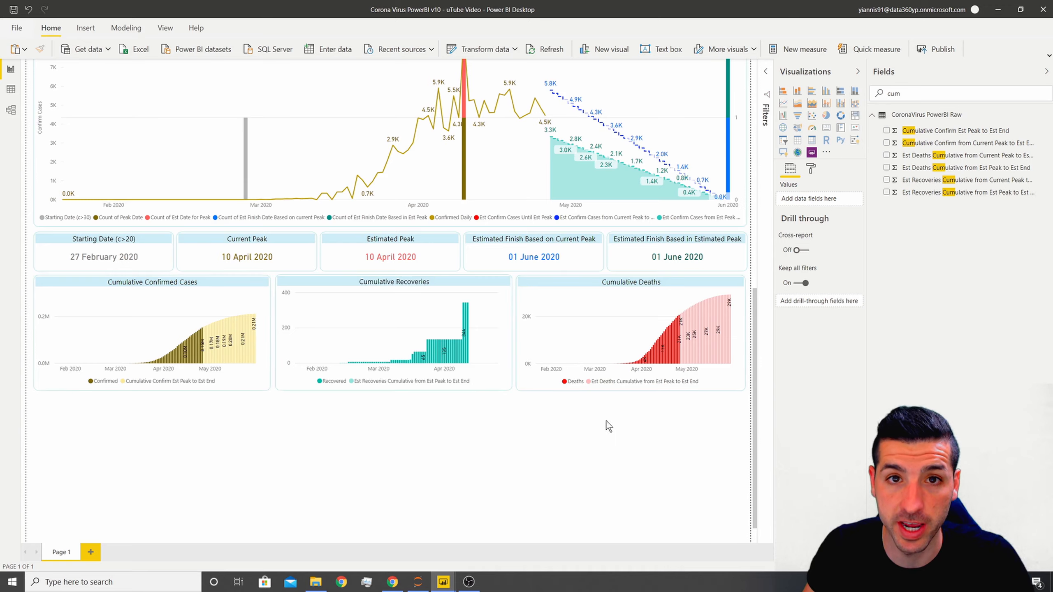
scroll(730, 516, up, 3)
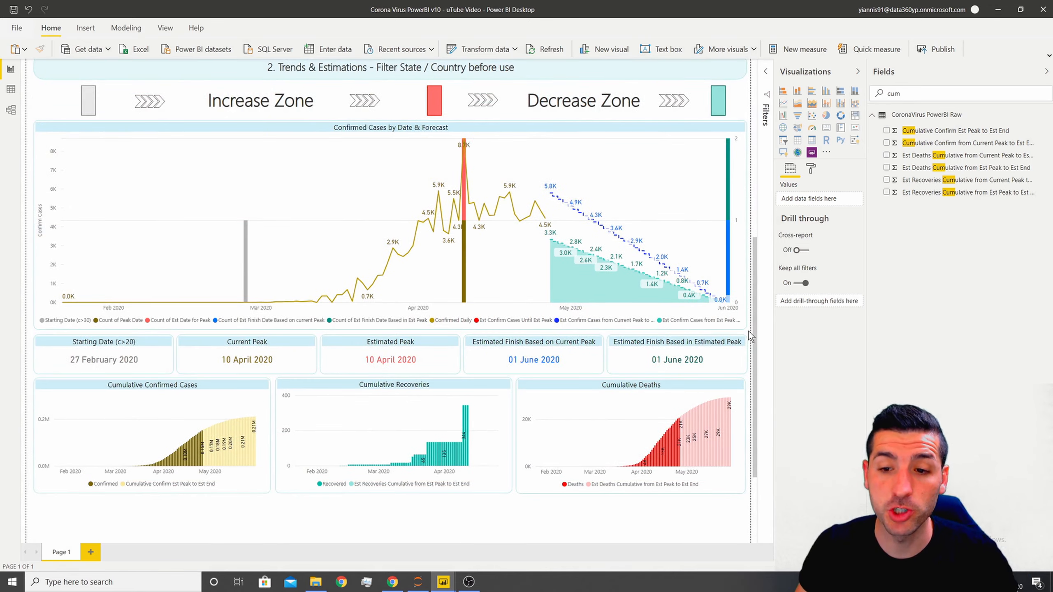
scroll(748, 332, up, 9)
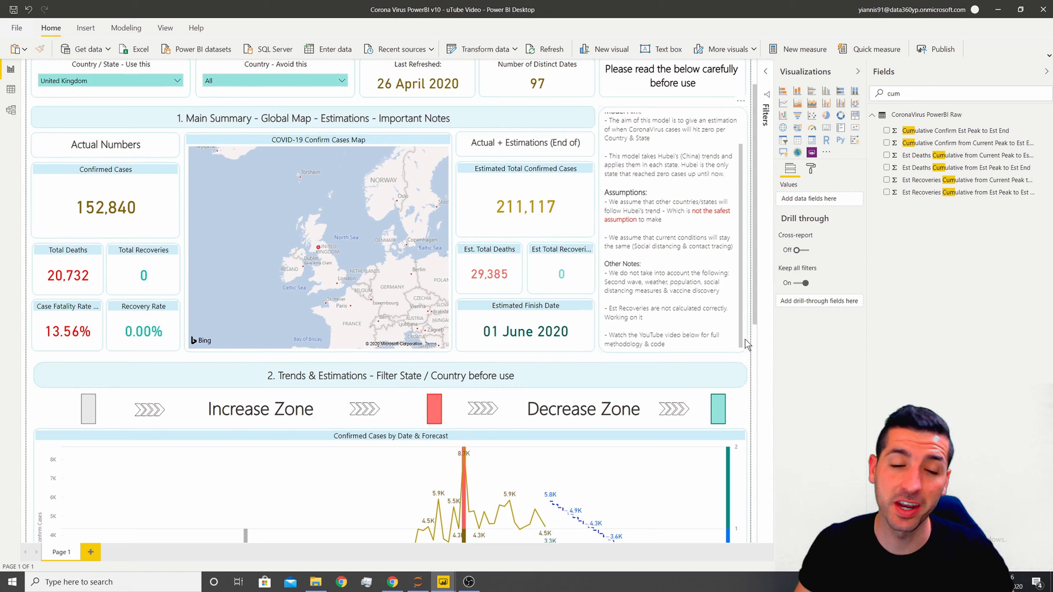
scroll(746, 344, up, 2)
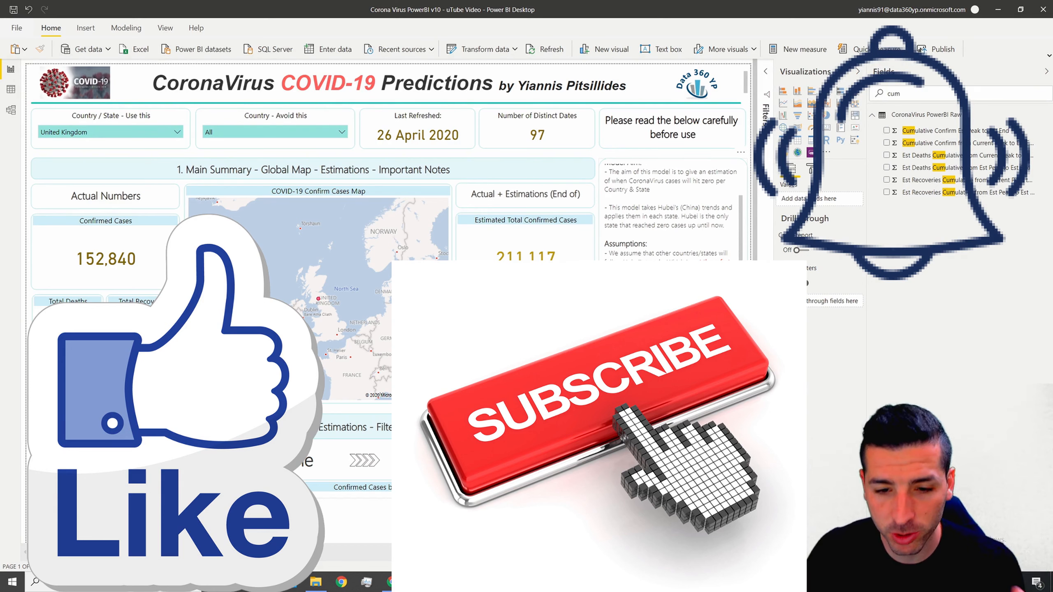
scroll(387, 228, down, 3)
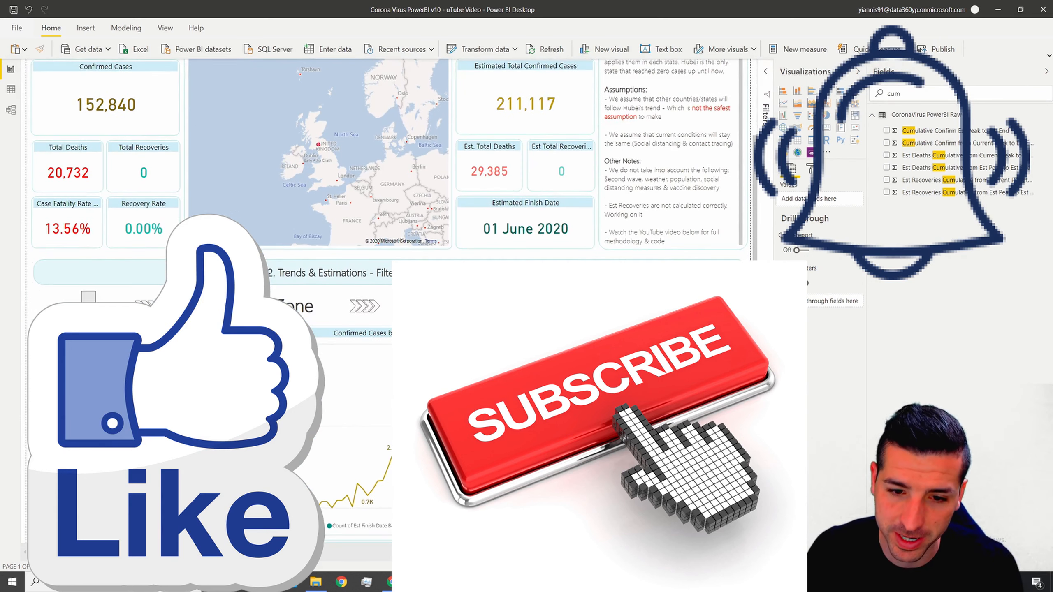
scroll(388, 166, down, 2)
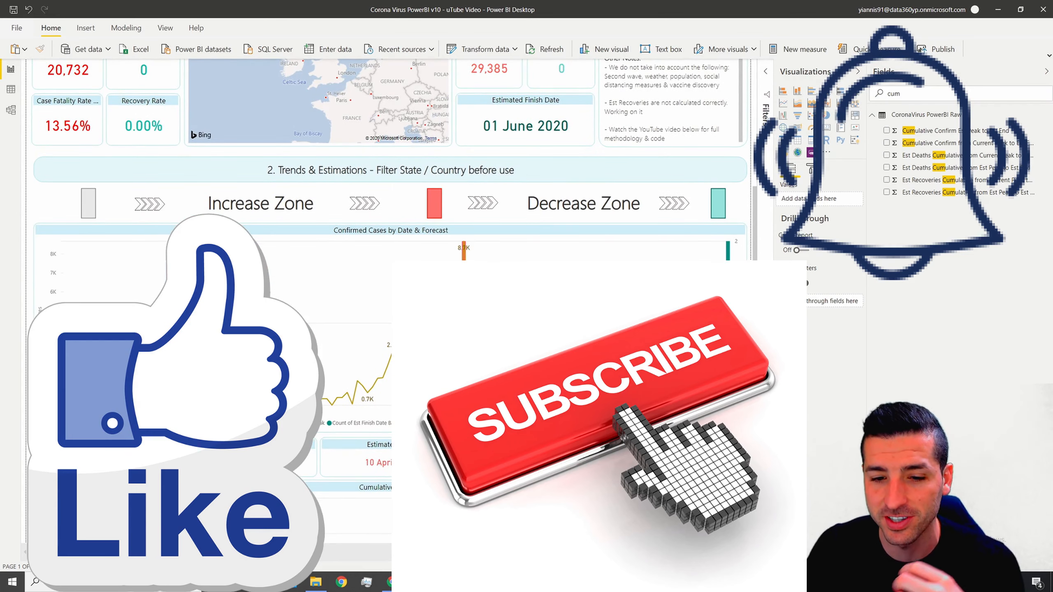
scroll(387, 186, down, 2)
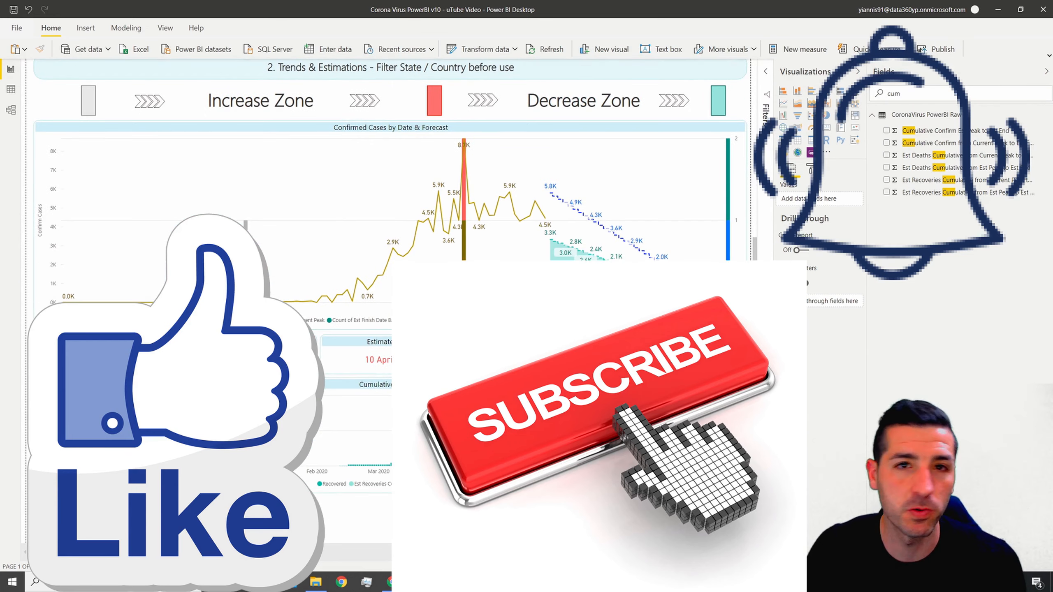